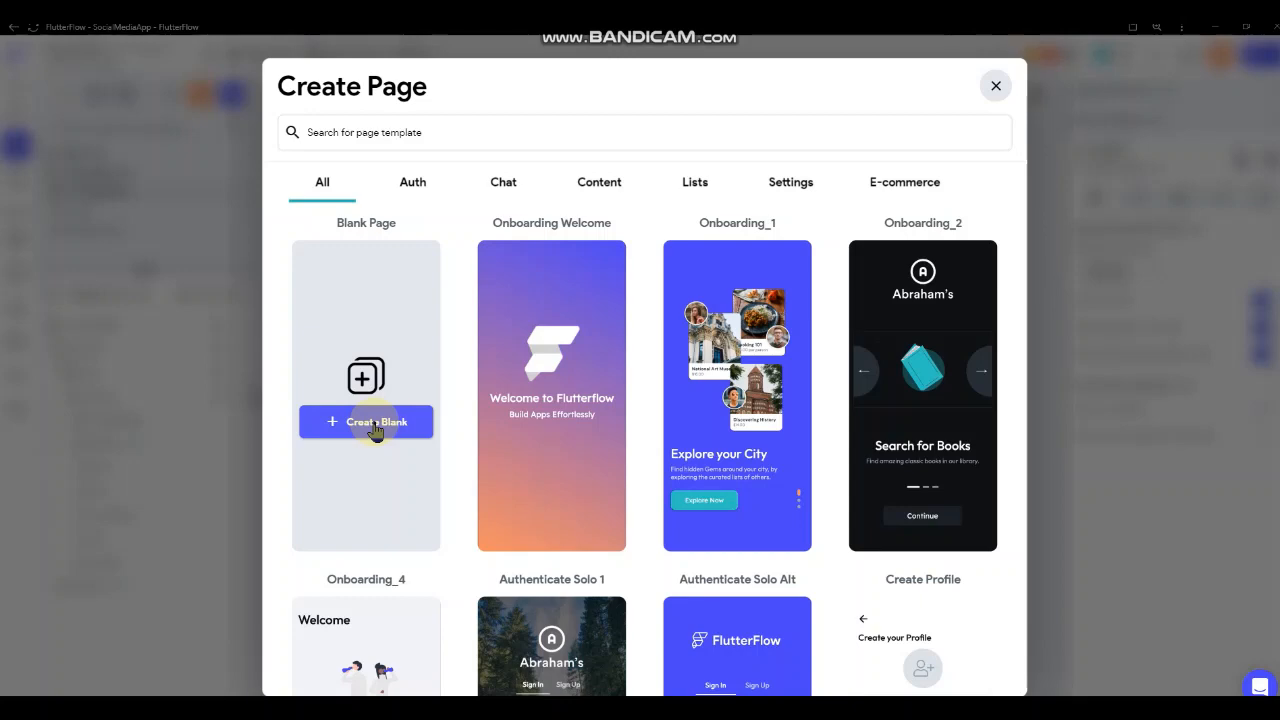
- Create a blank page named Dashboard
left_click(375, 424)
left_click(542, 391)
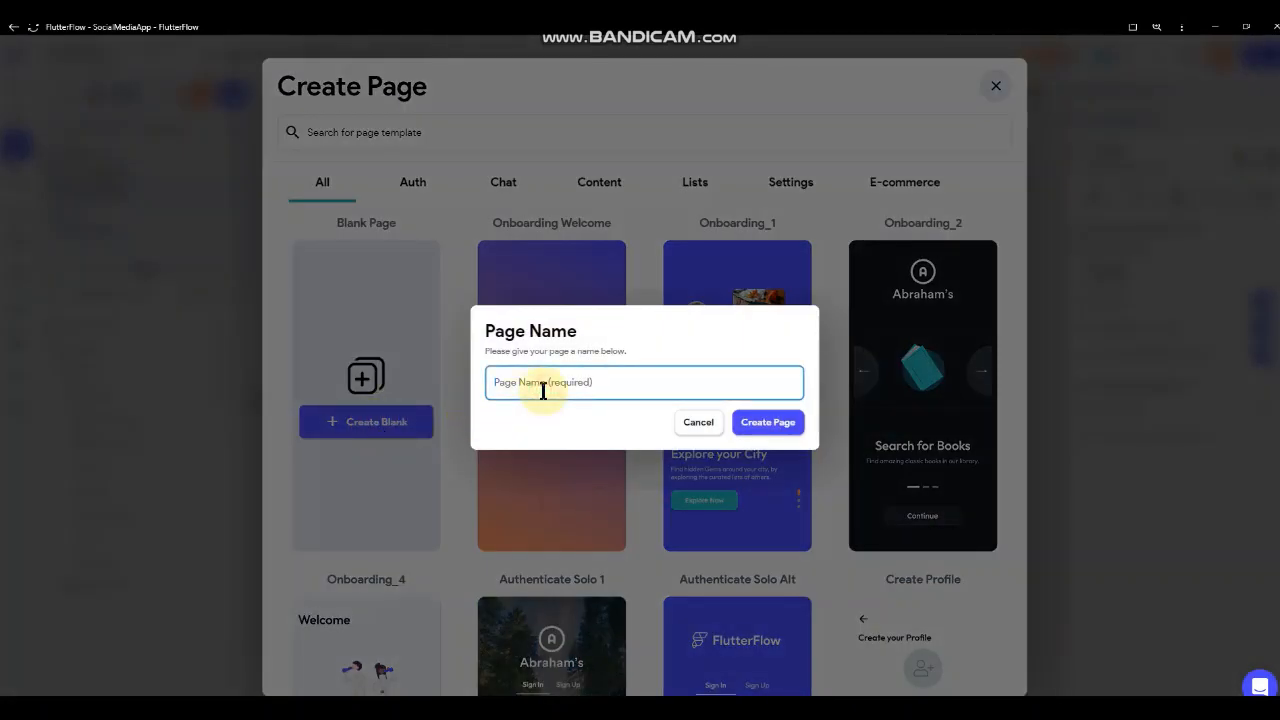
type("Dashboard")
left_click(767, 425)
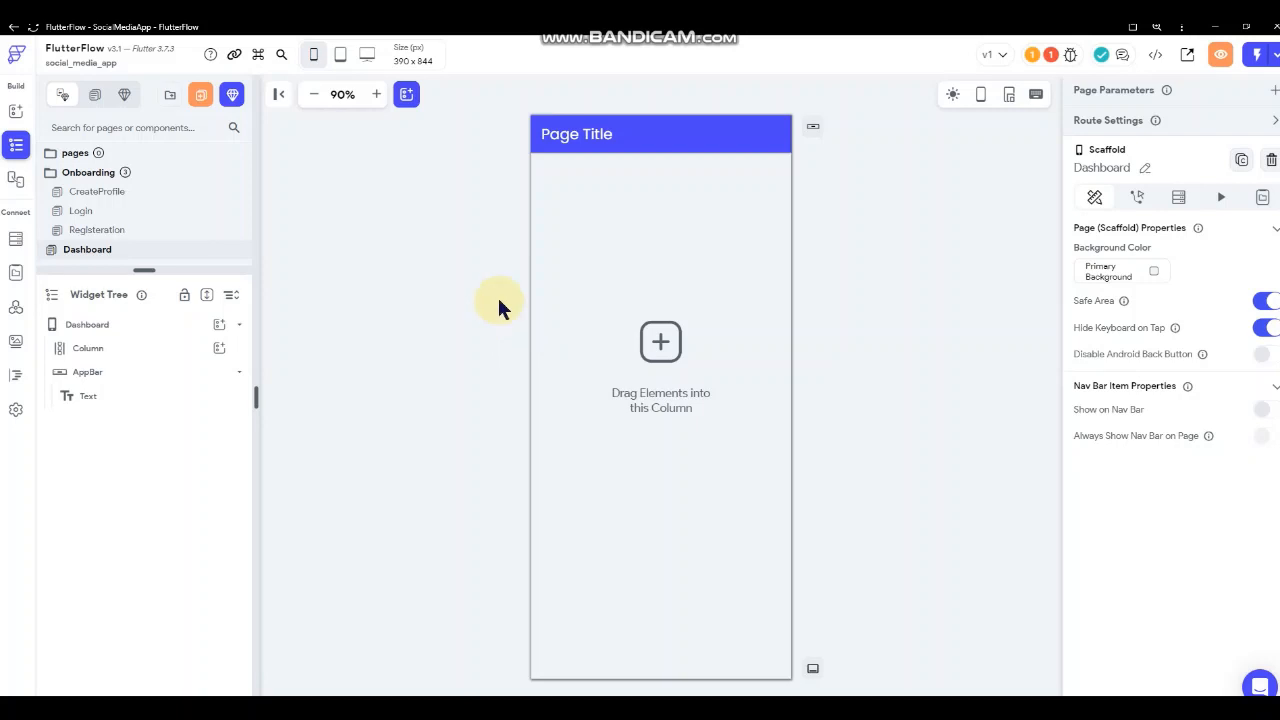
- Check the entry page and logged-in page in the project's app details
left_click(17, 410)
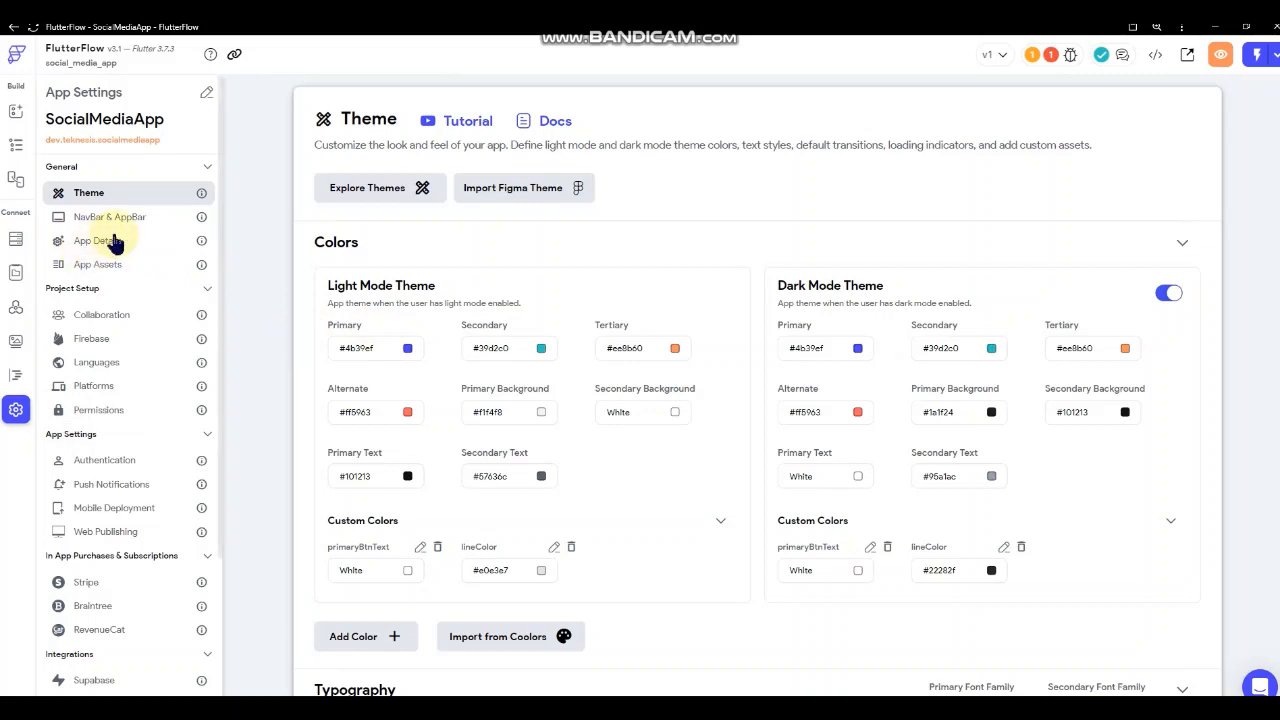
left_click(113, 244)
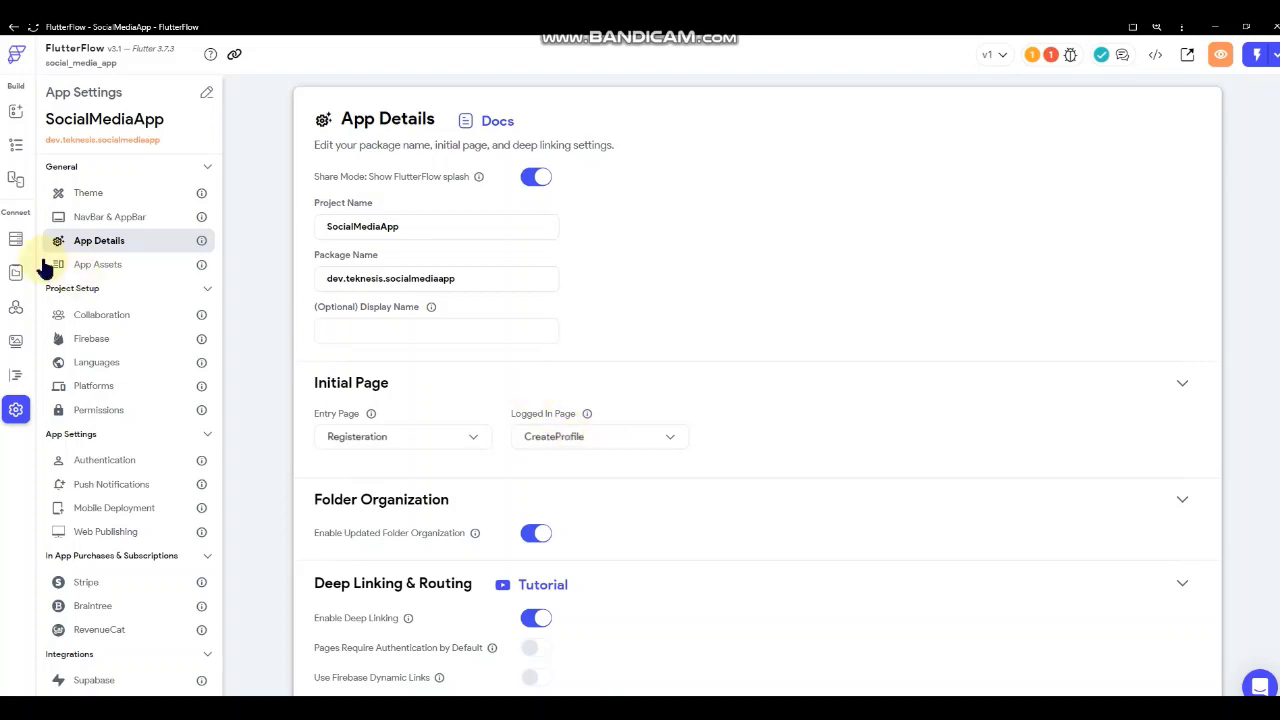
left_click(16, 145)
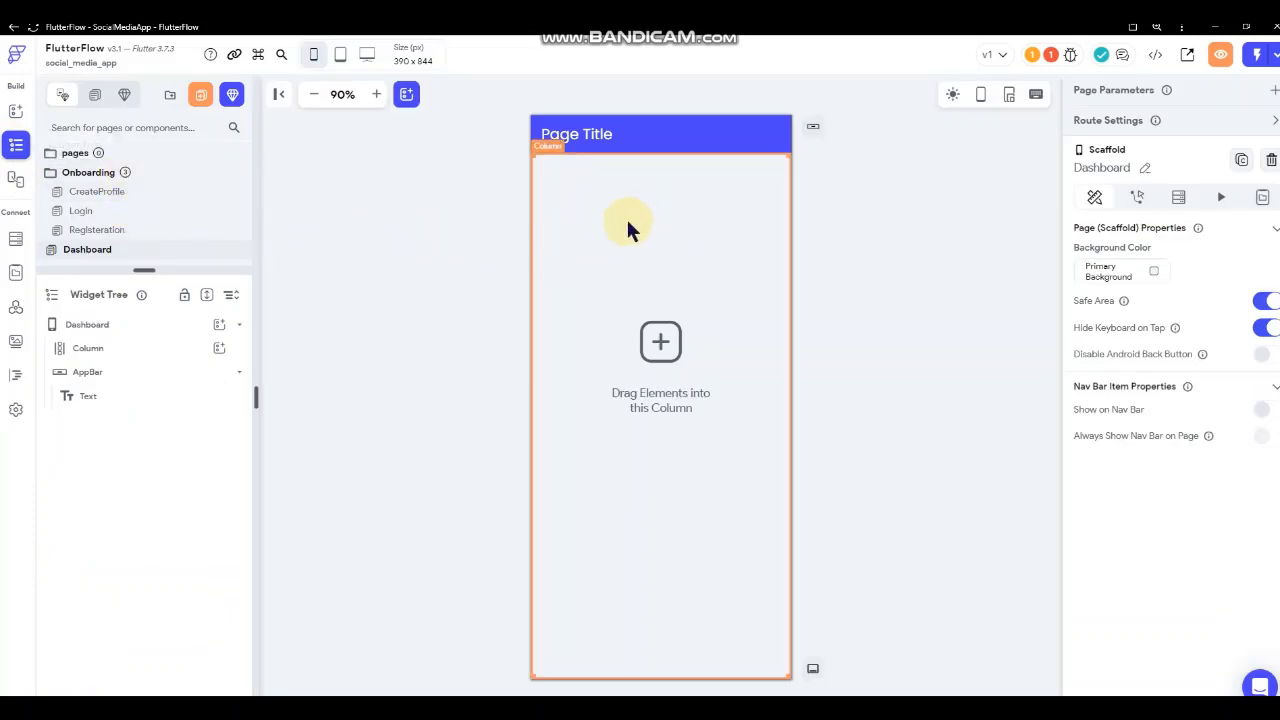
- Add a second On Tap action to the CreateProfile page's Create Profile button that navigates to the Dashboard page
left_click(143, 198)
left_click(677, 563)
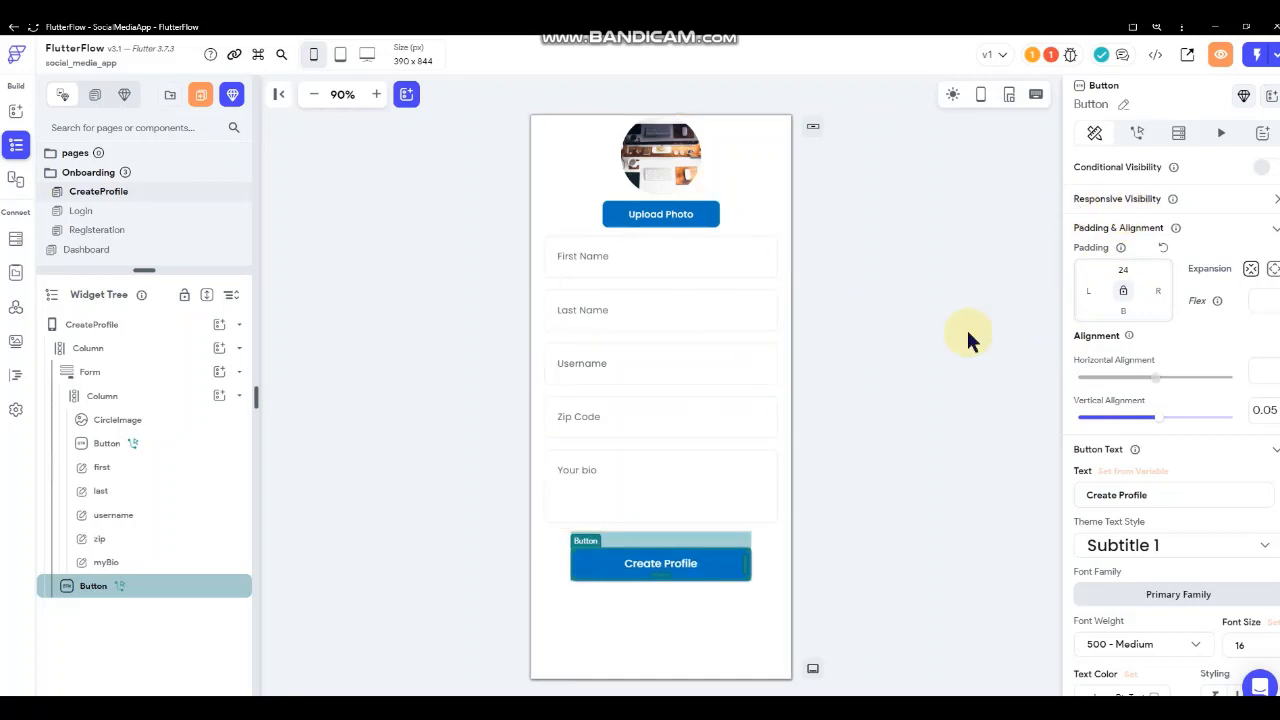
left_click(1137, 133)
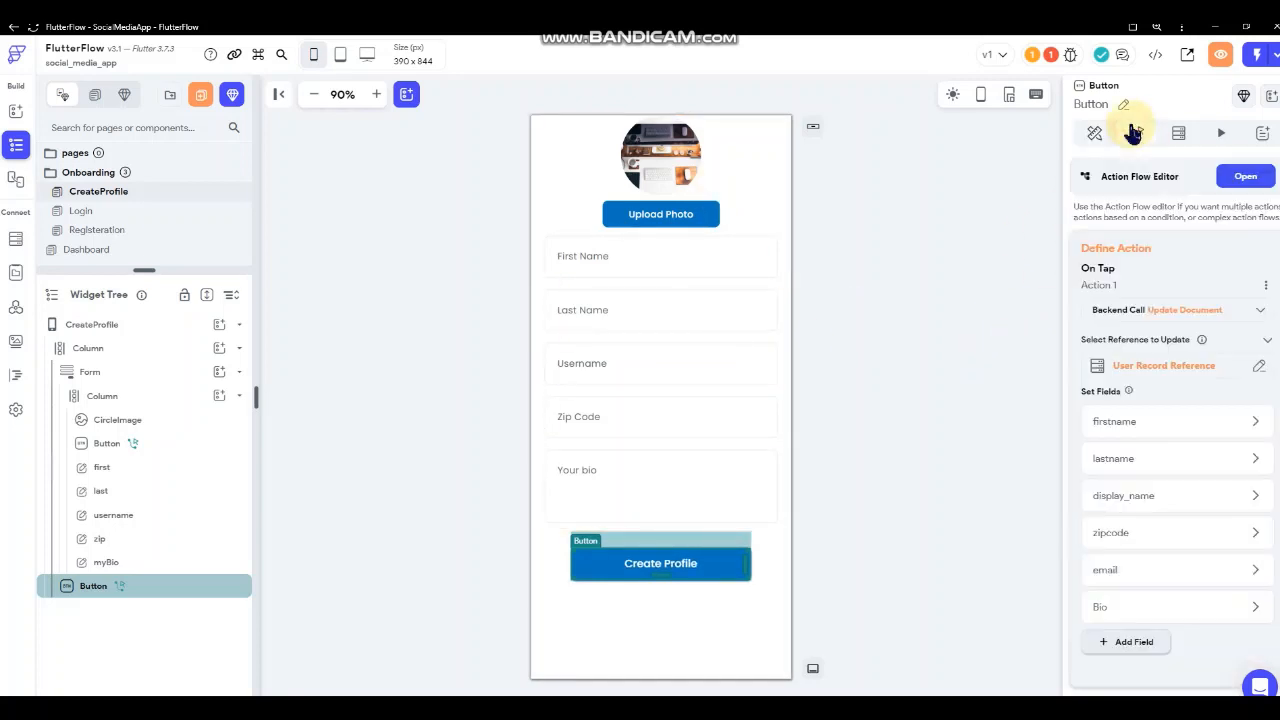
left_click(1246, 178)
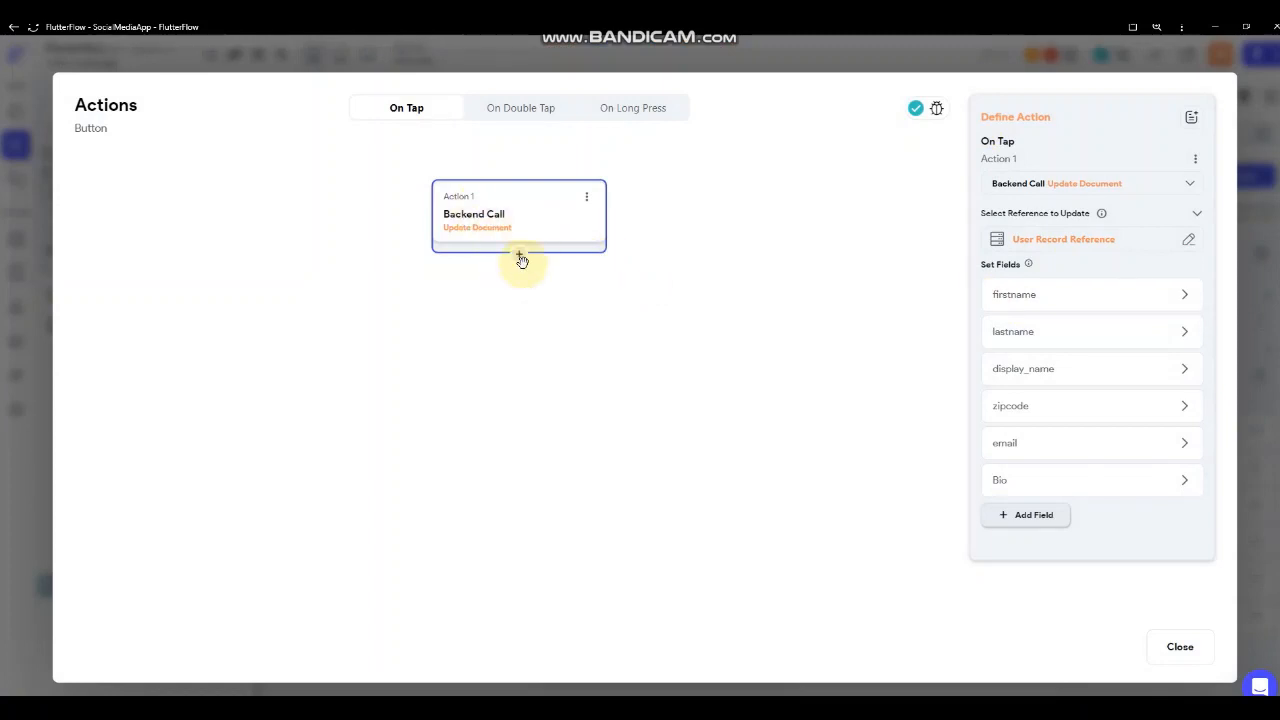
left_click(519, 255)
left_click(524, 286)
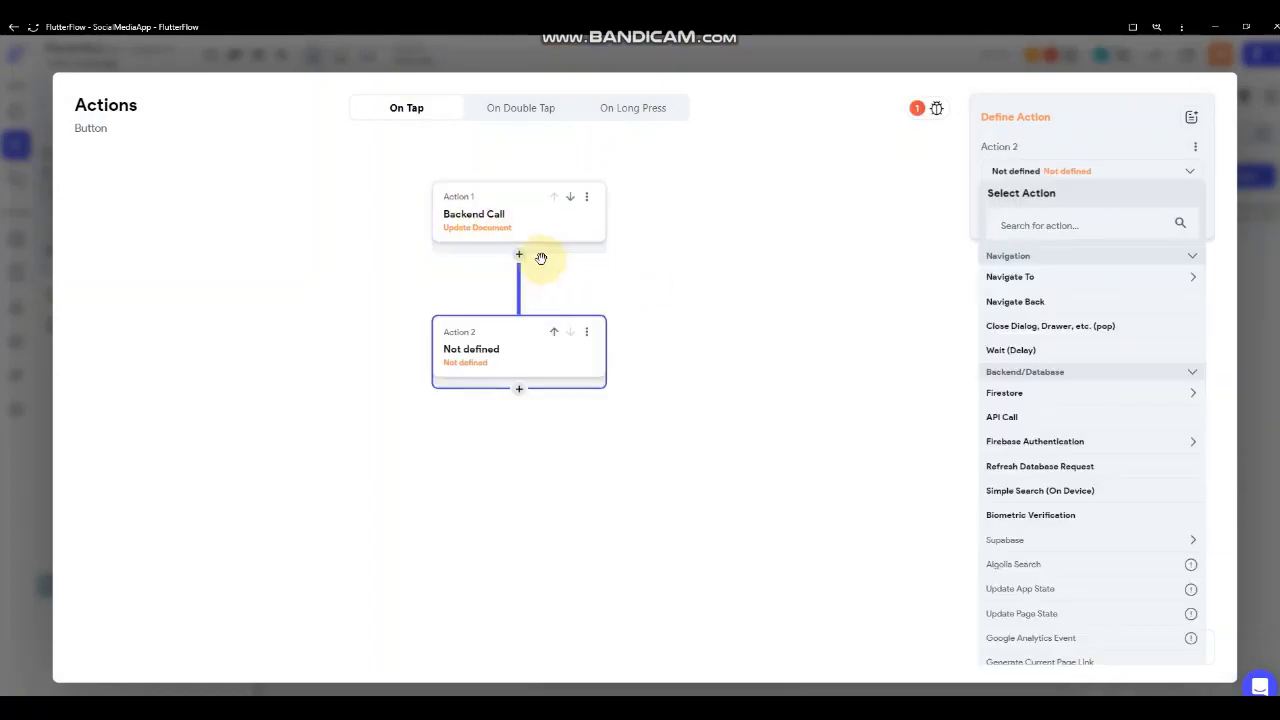
left_click(1052, 279)
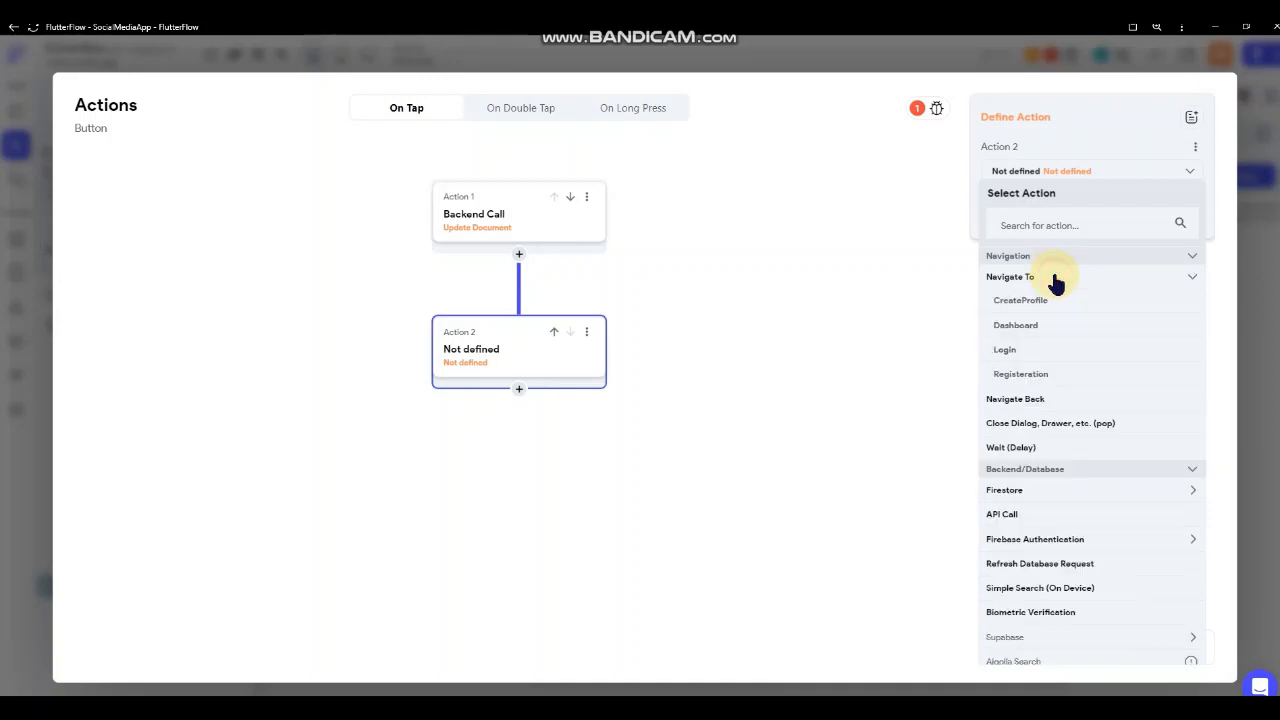
left_click(1020, 323)
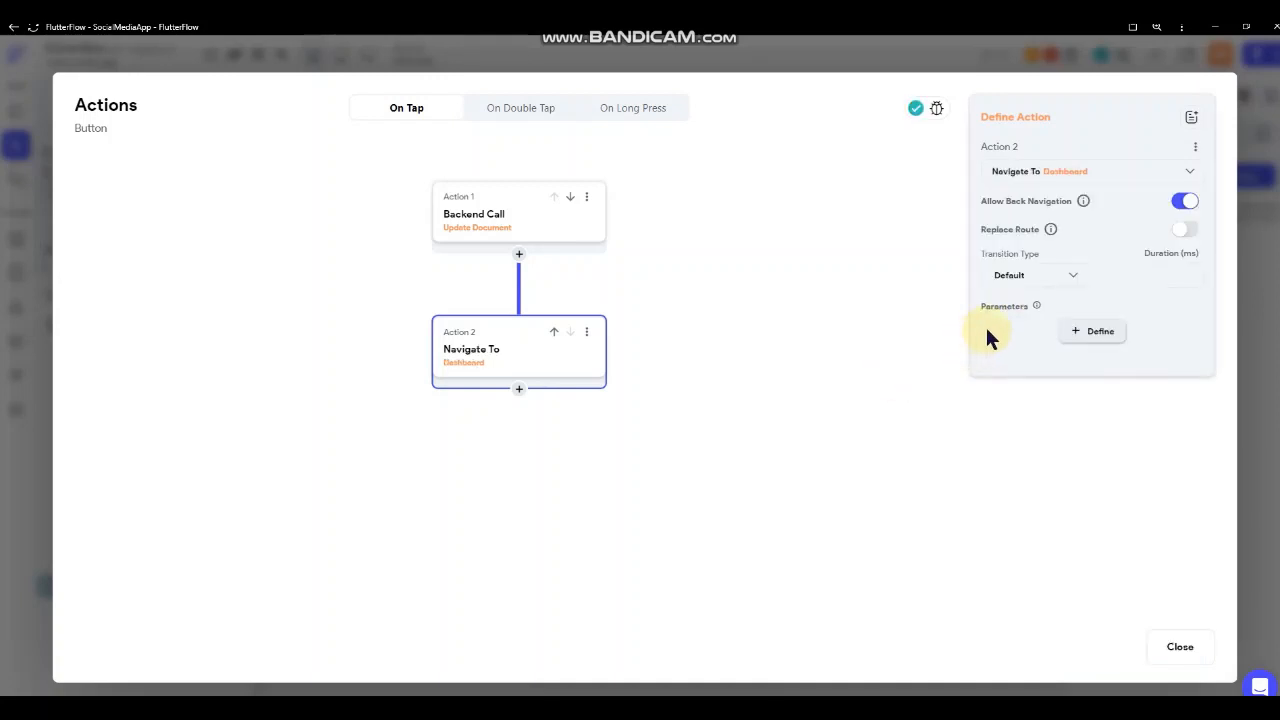
- Disallow back navigation and use the Slide Left transition for the Dashboard navigation action, and return to the Dashboard page
left_click(1184, 203)
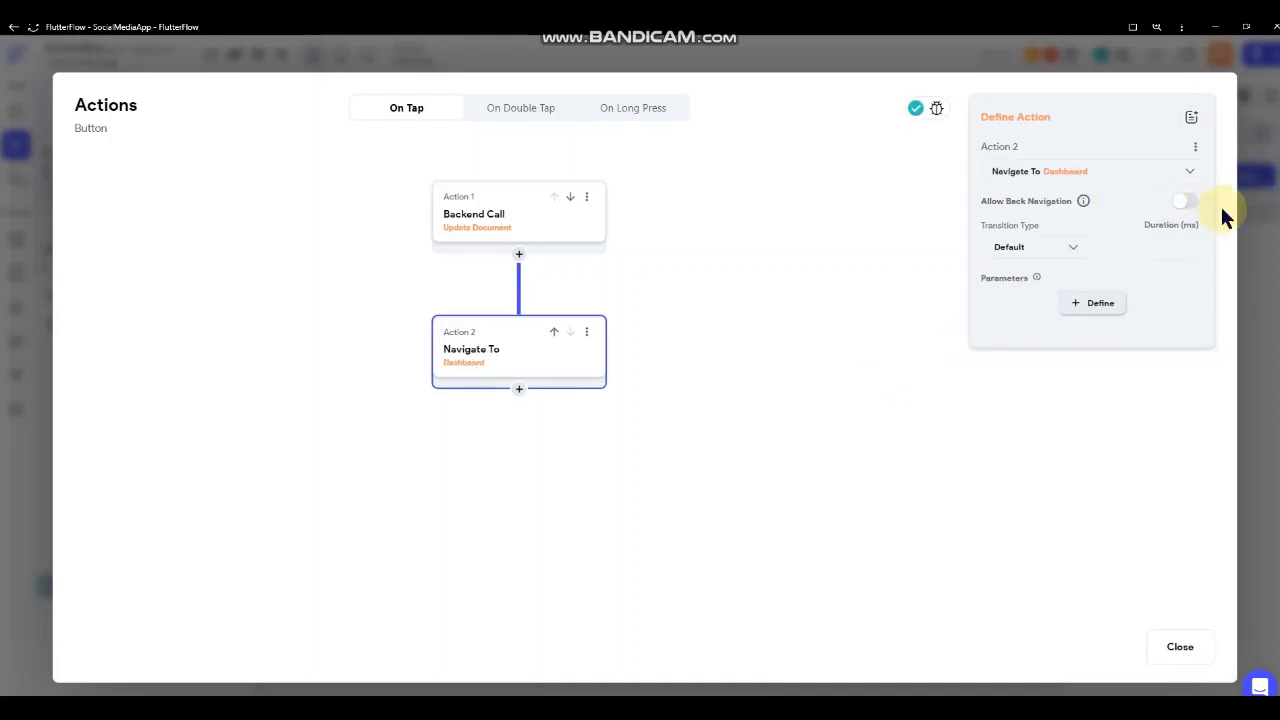
left_click(1062, 247)
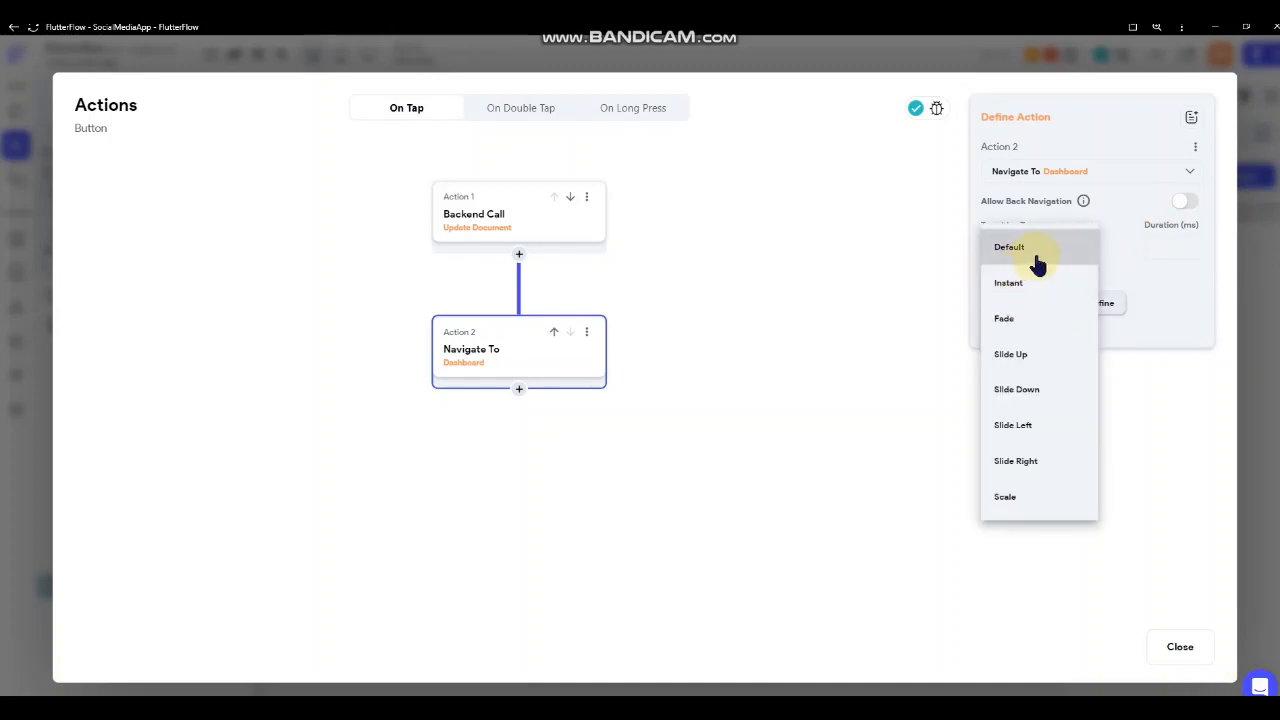
left_click(1000, 425)
left_click(770, 259)
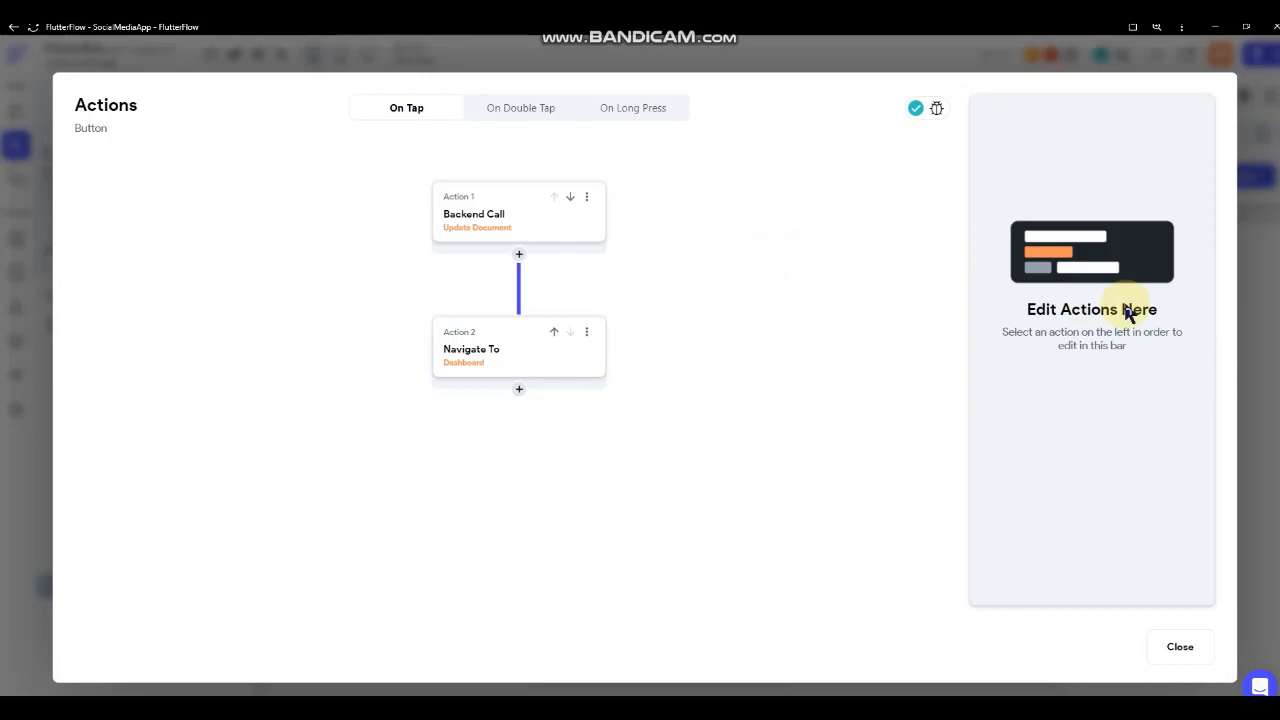
left_click(1246, 298)
left_click(340, 270)
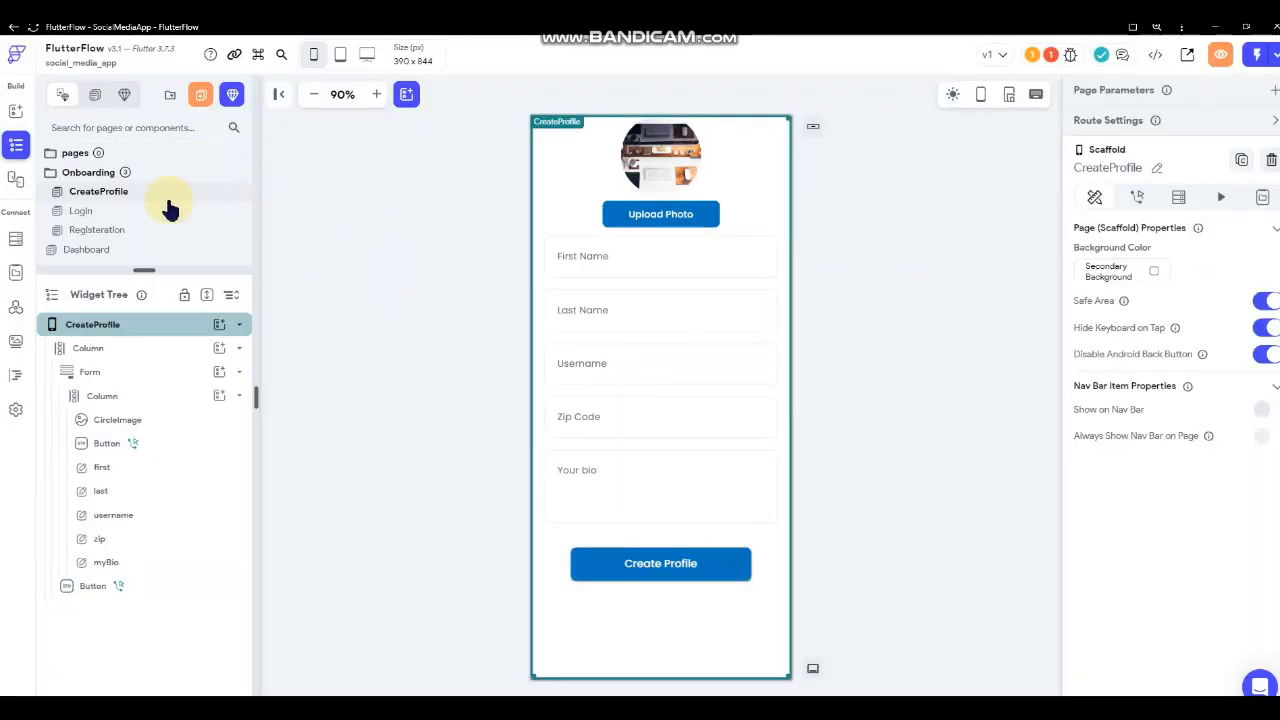
left_click(98, 249)
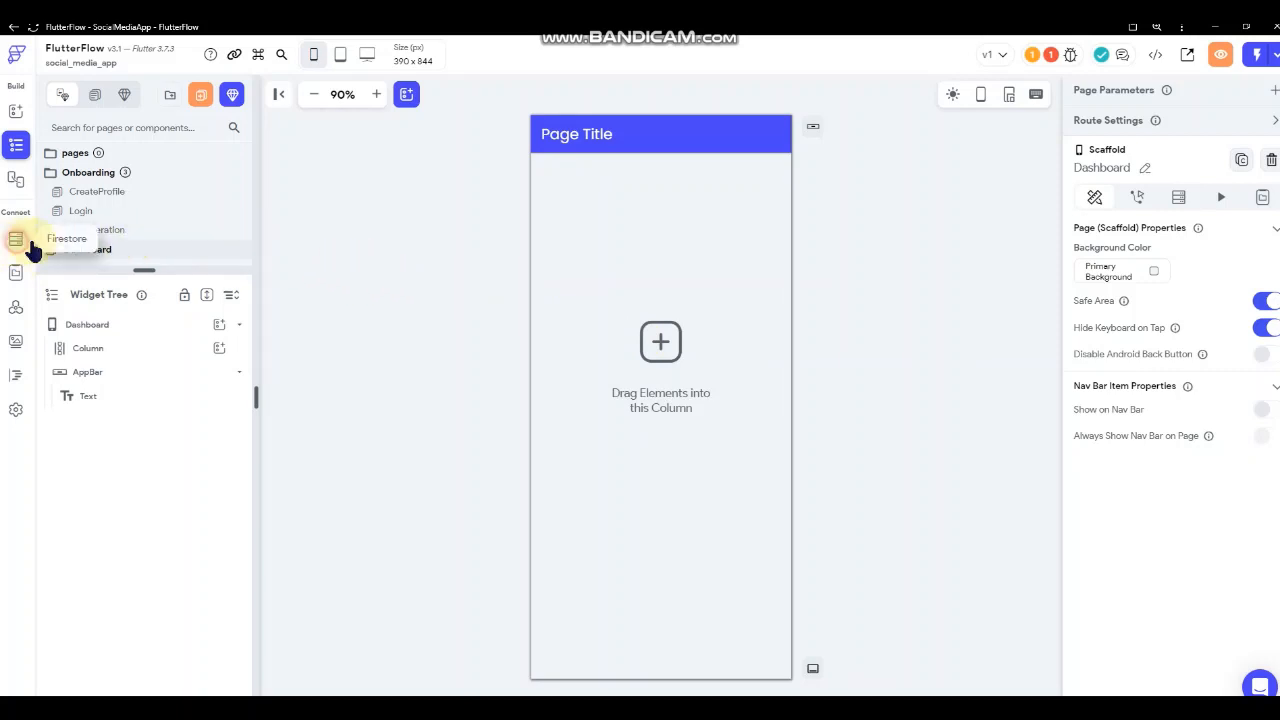
- Add a BannerImage field of type Image Path to the users collection in Firestore
left_click(16, 242)
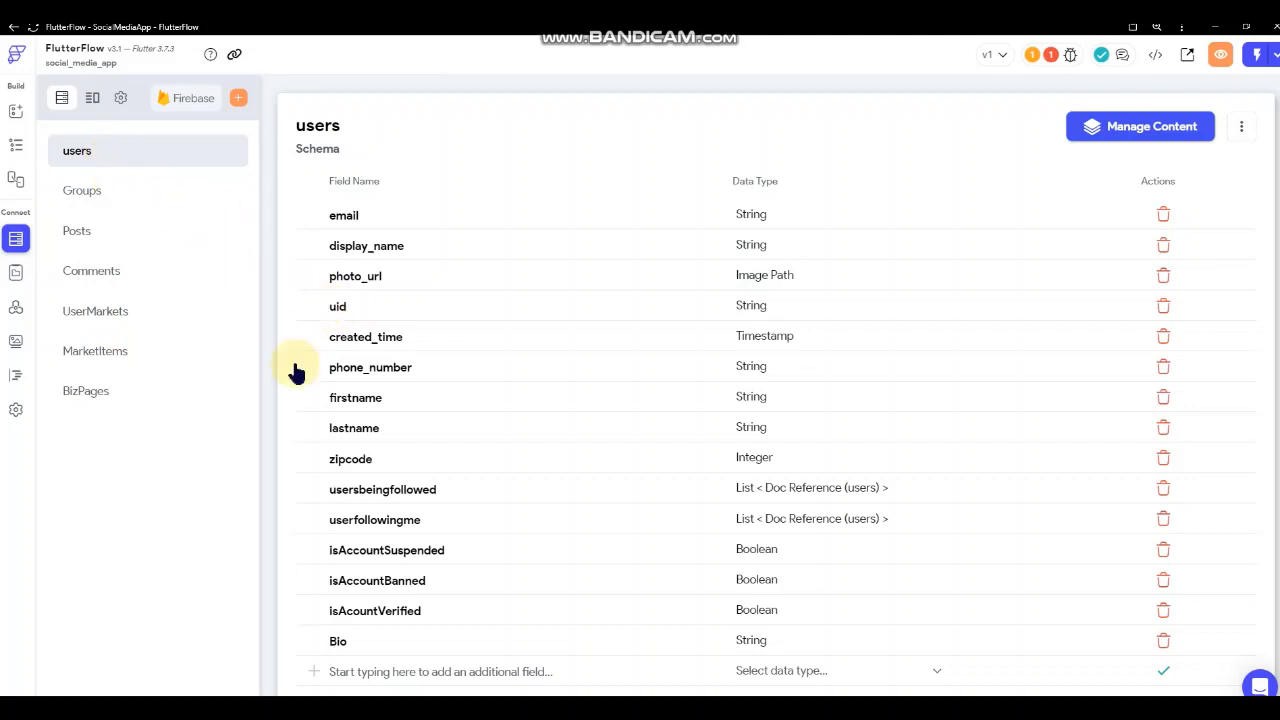
scroll(478, 412, "down", 1)
left_click(528, 652)
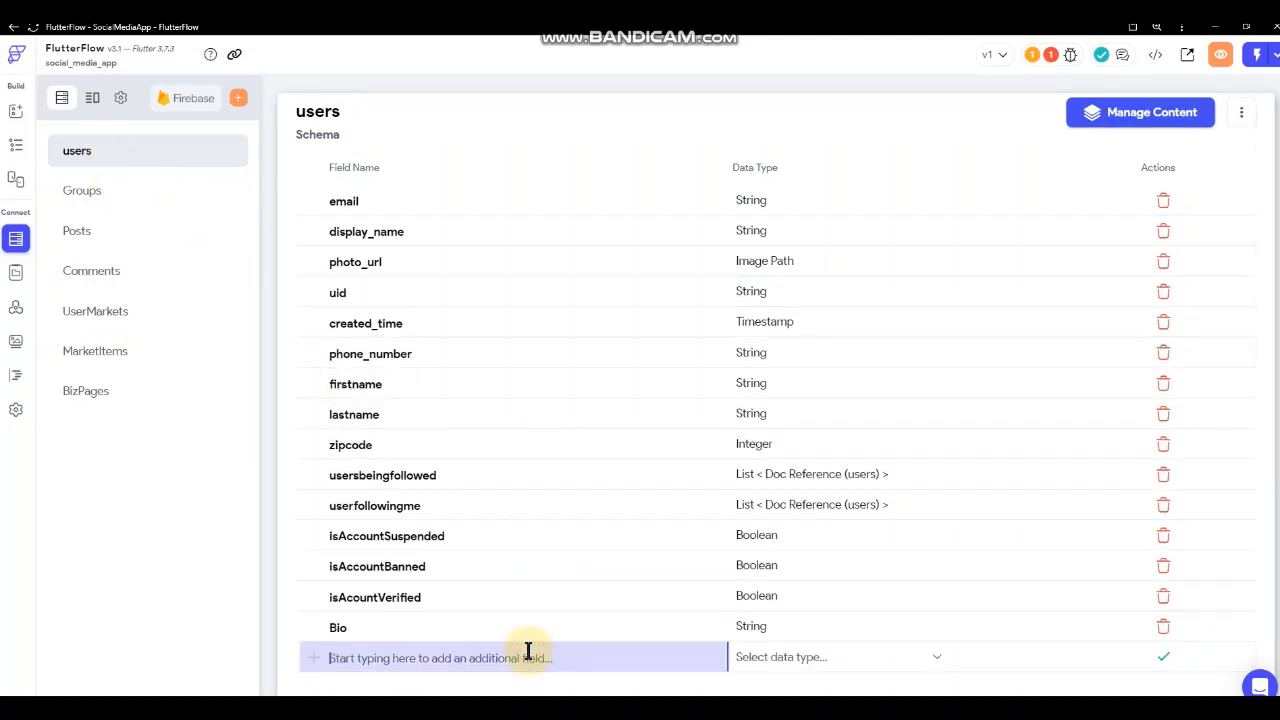
type("Ba")
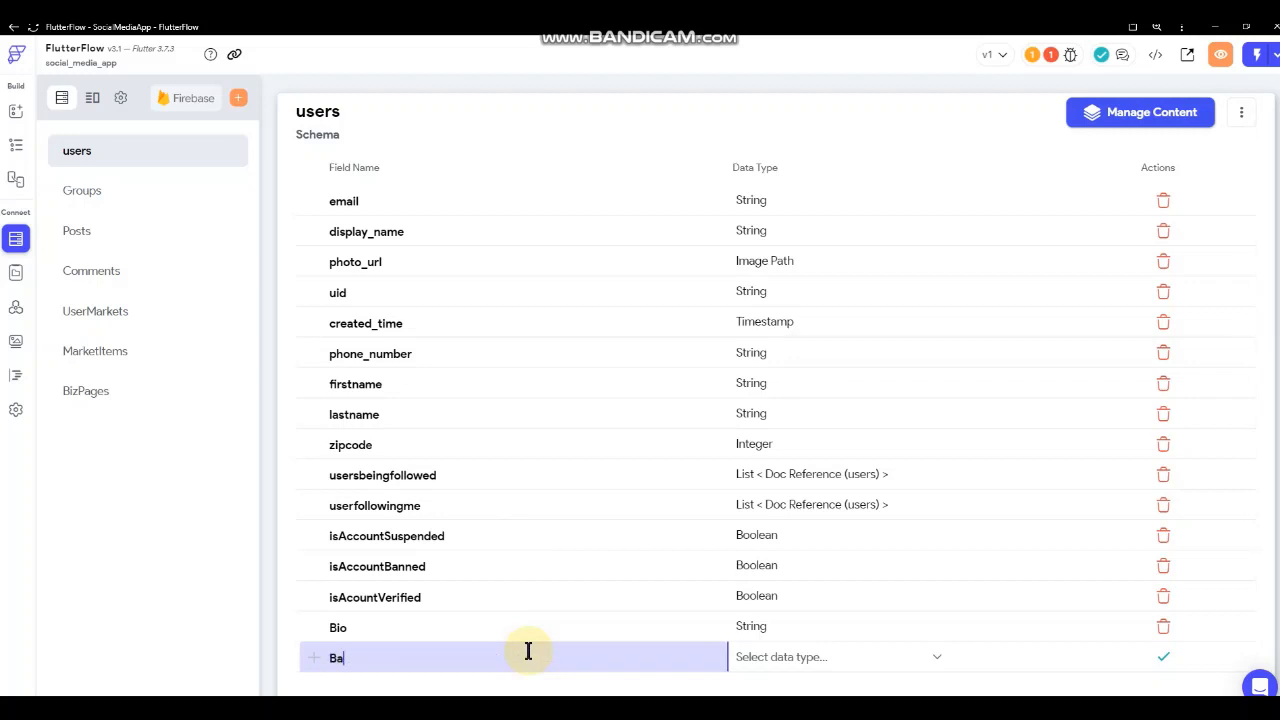
type("nnerImage")
left_click(789, 660)
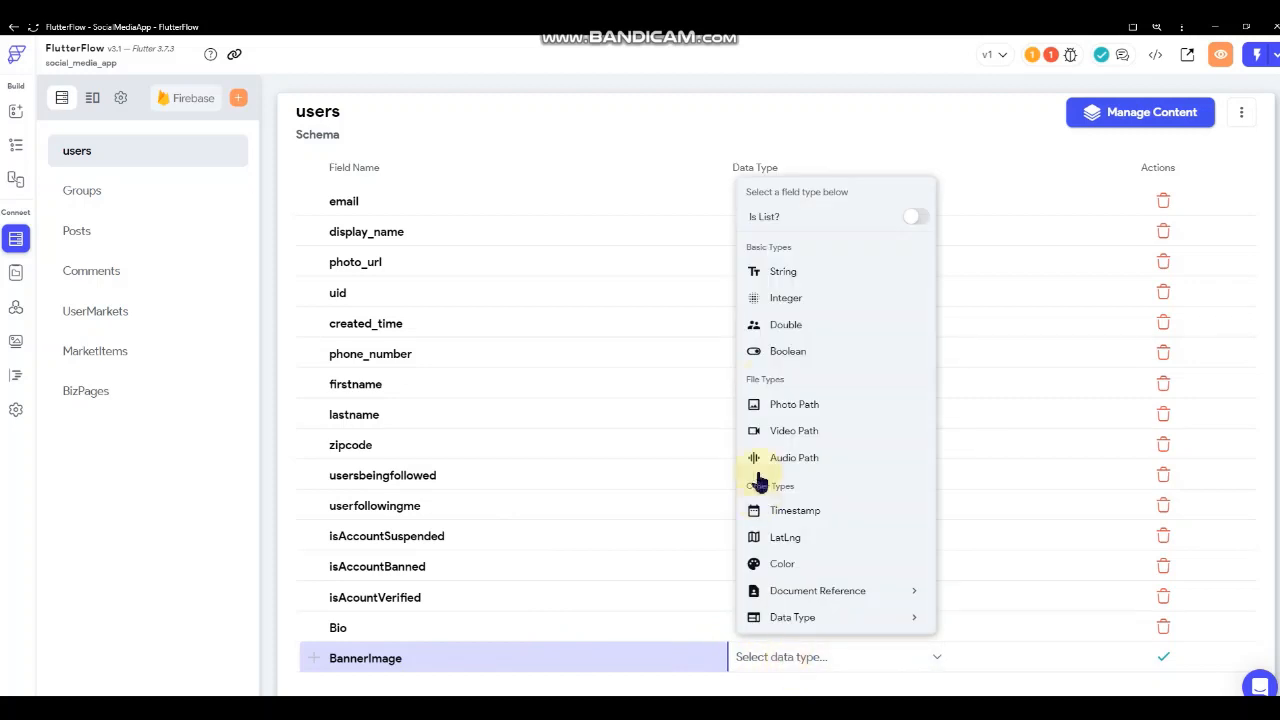
left_click(796, 405)
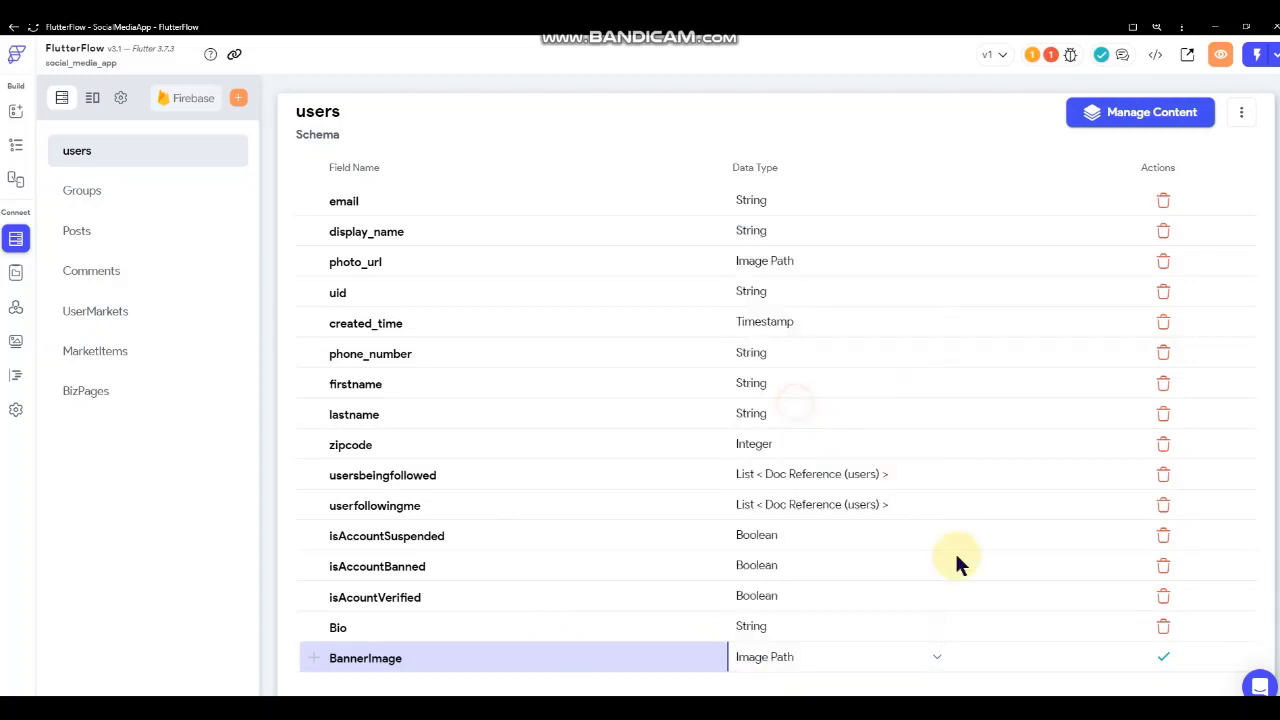
left_click(1163, 657)
- Examine the page flow in the storyboard and the Dashboard page's background color
left_click(17, 180)
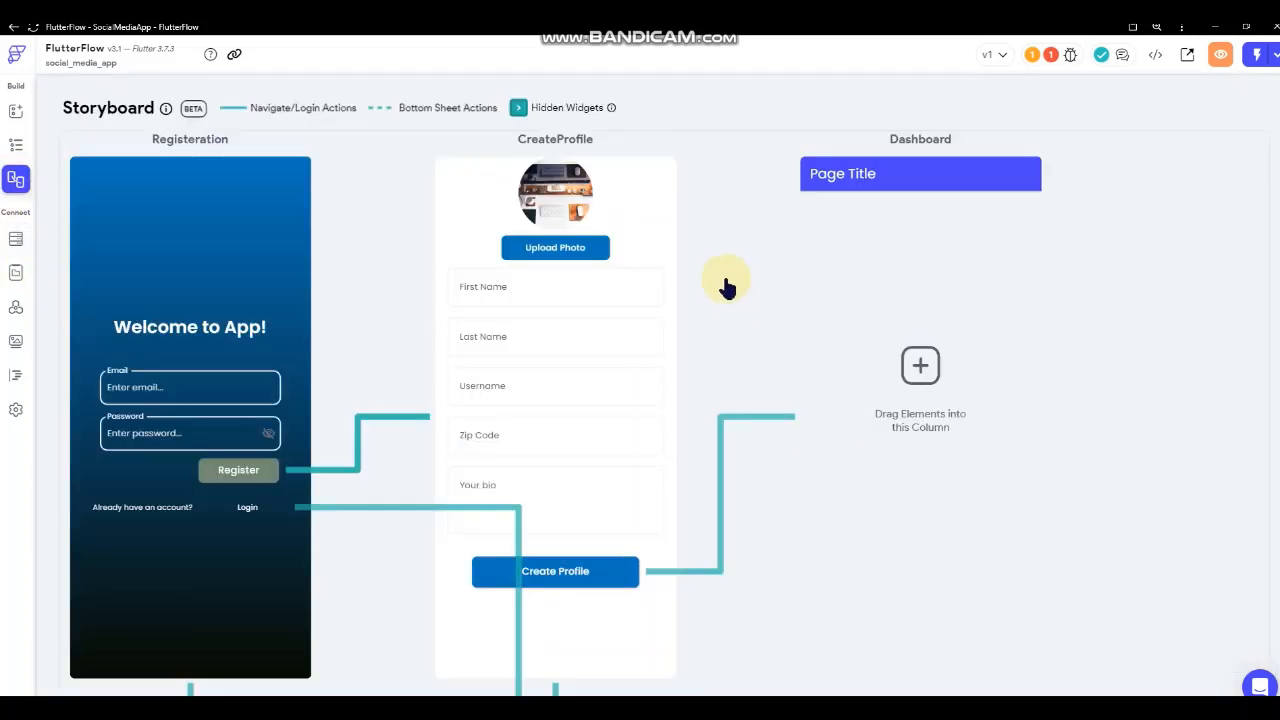
left_click(16, 143)
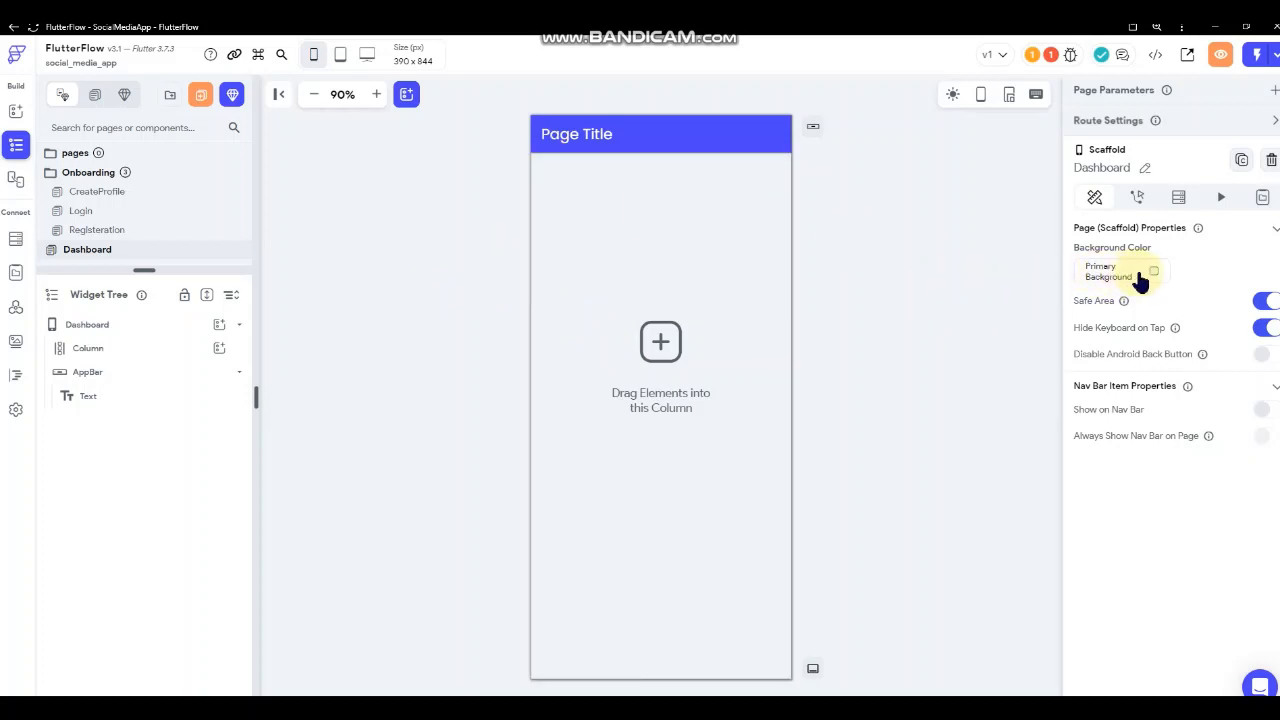
left_click(1110, 280)
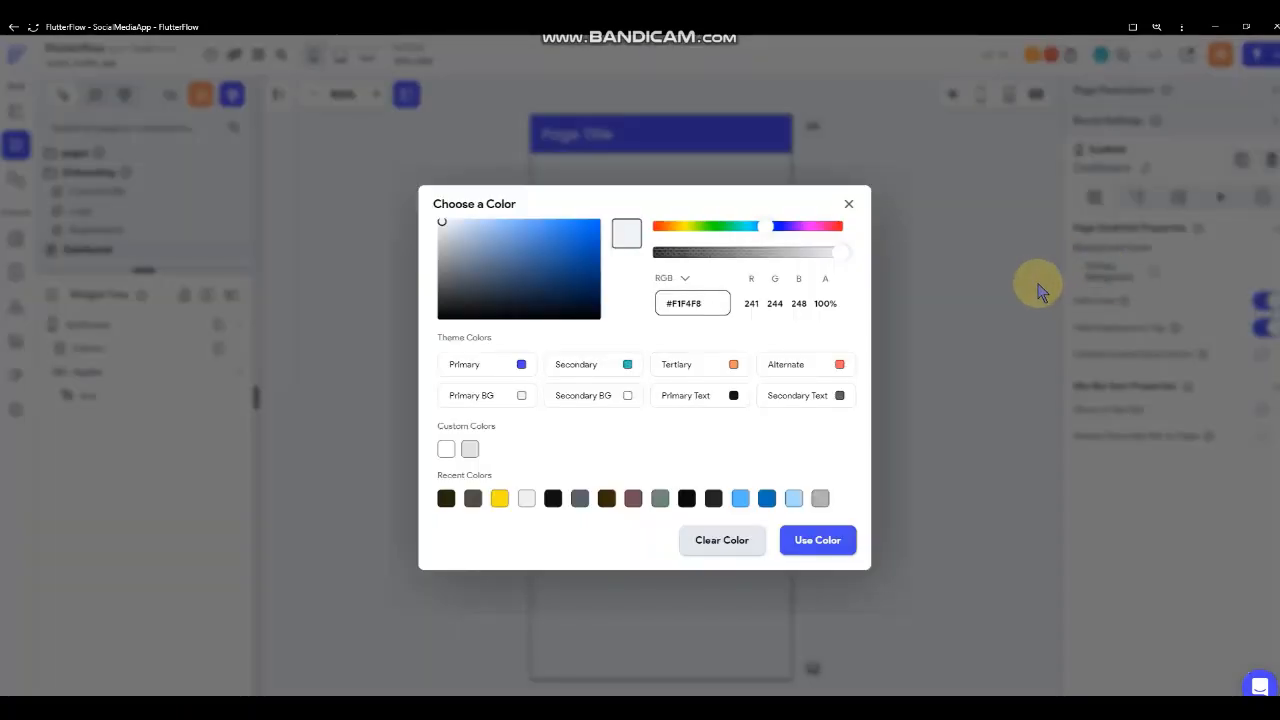
left_click(972, 272)
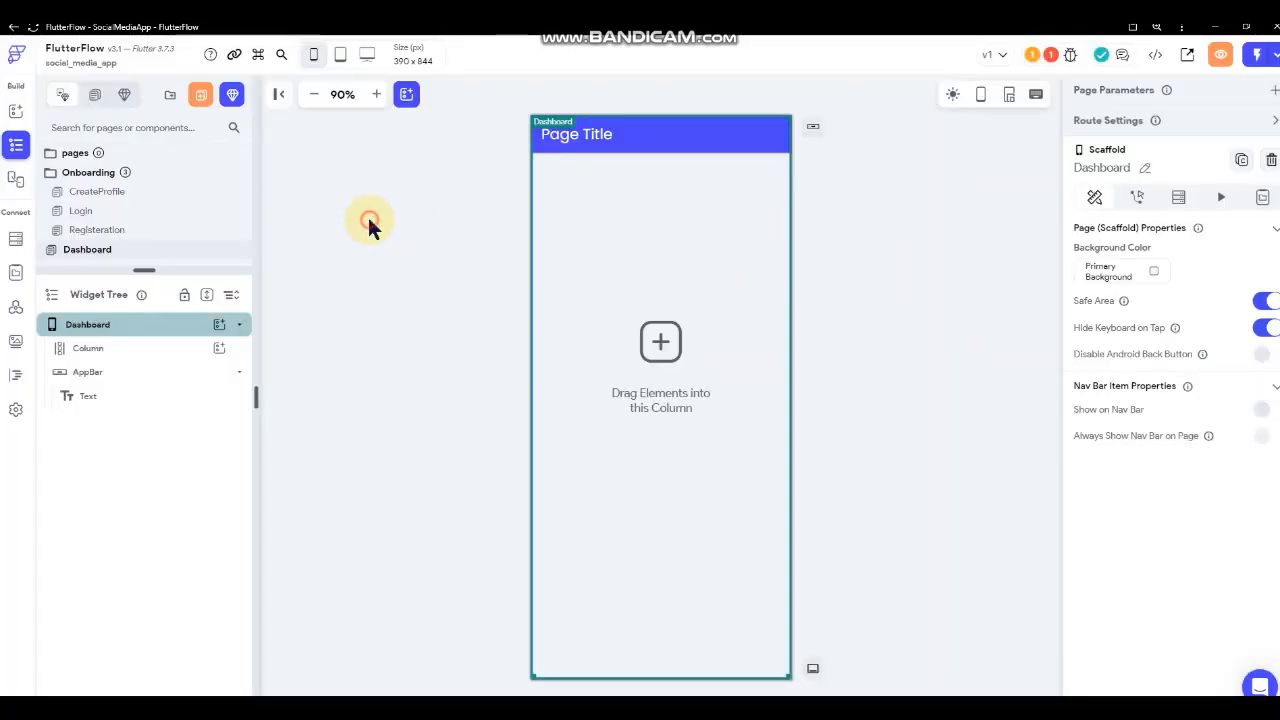
- Set the light mode theme's Primary Background color to white (#FFFFFF)
left_click(12, 412)
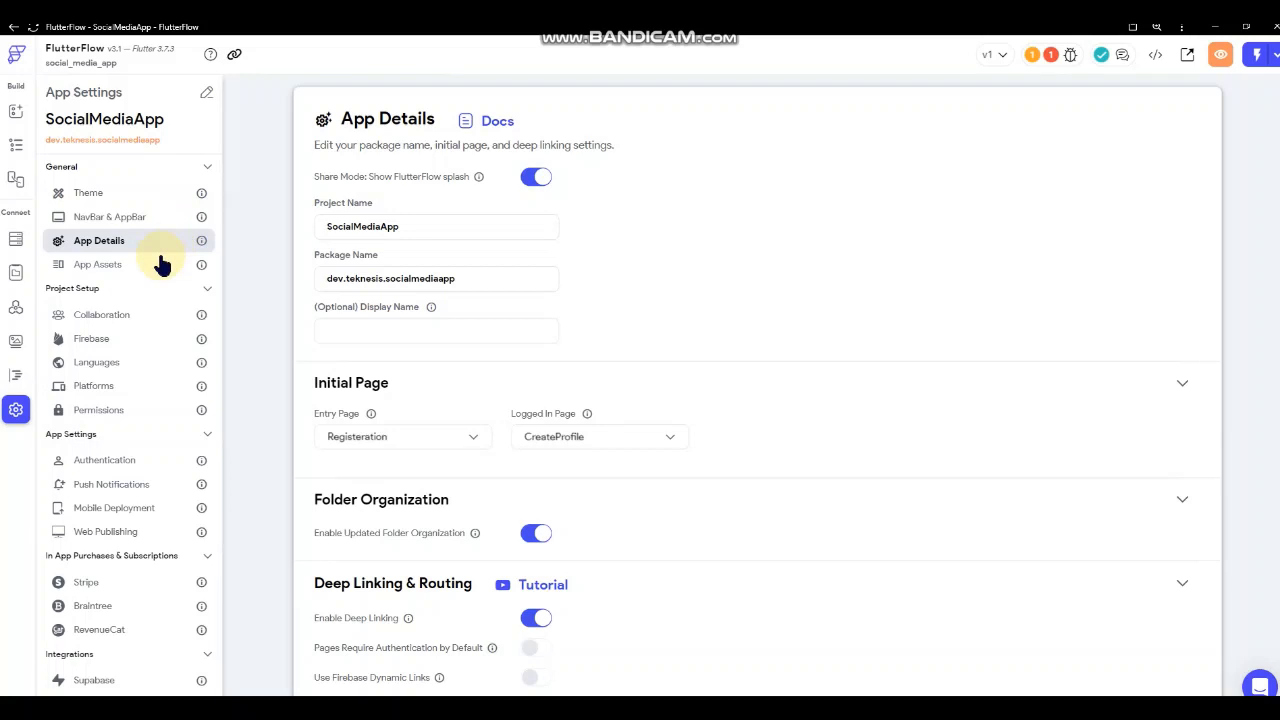
left_click(128, 193)
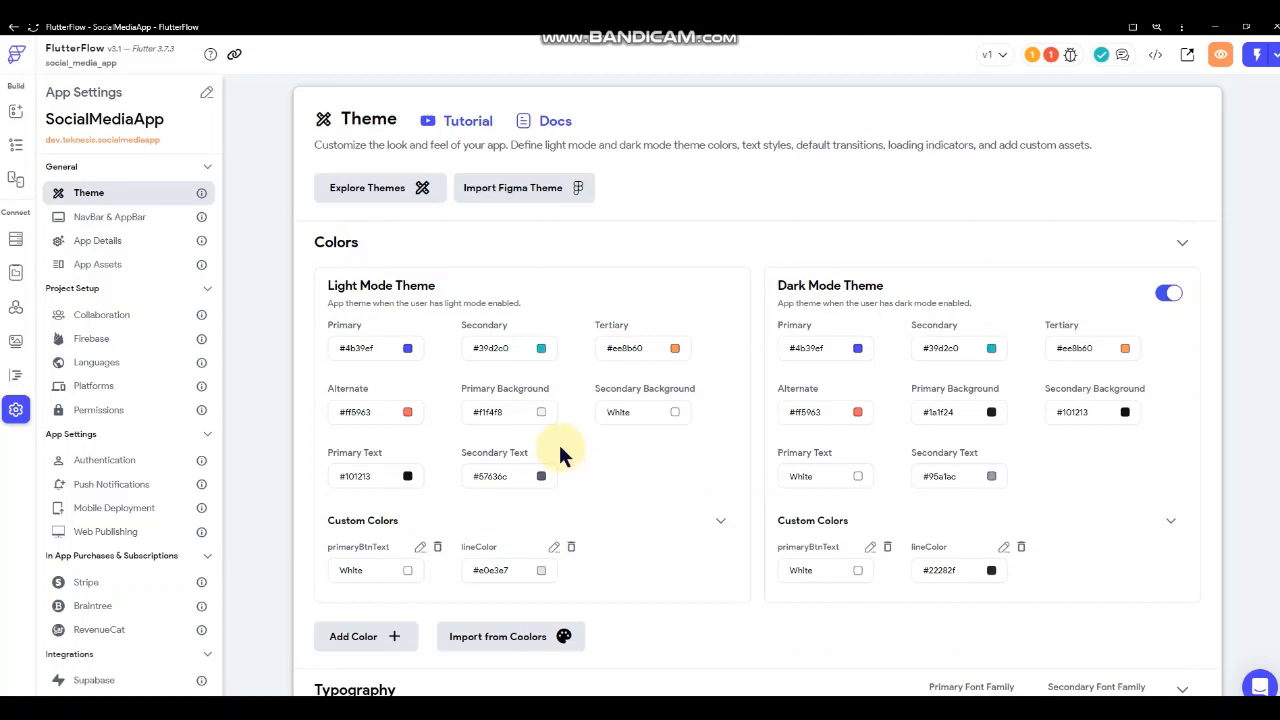
left_click(541, 412)
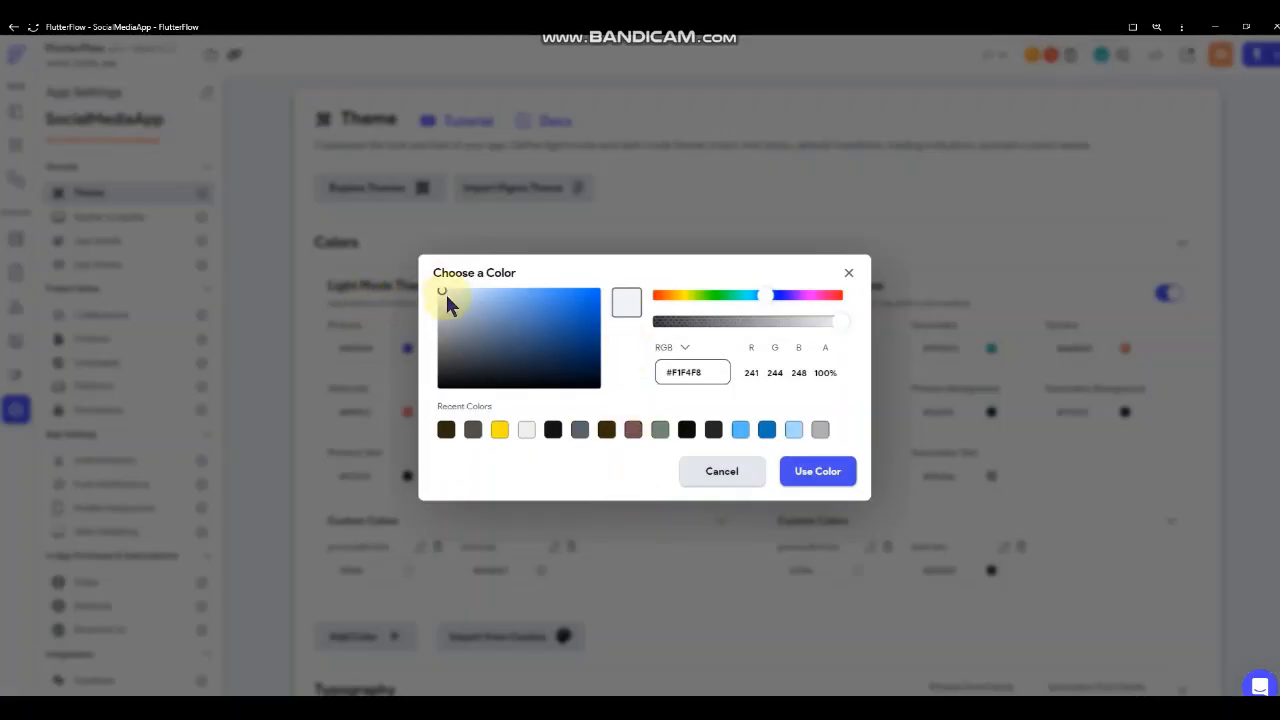
left_click_drag(444, 296, 424, 276)
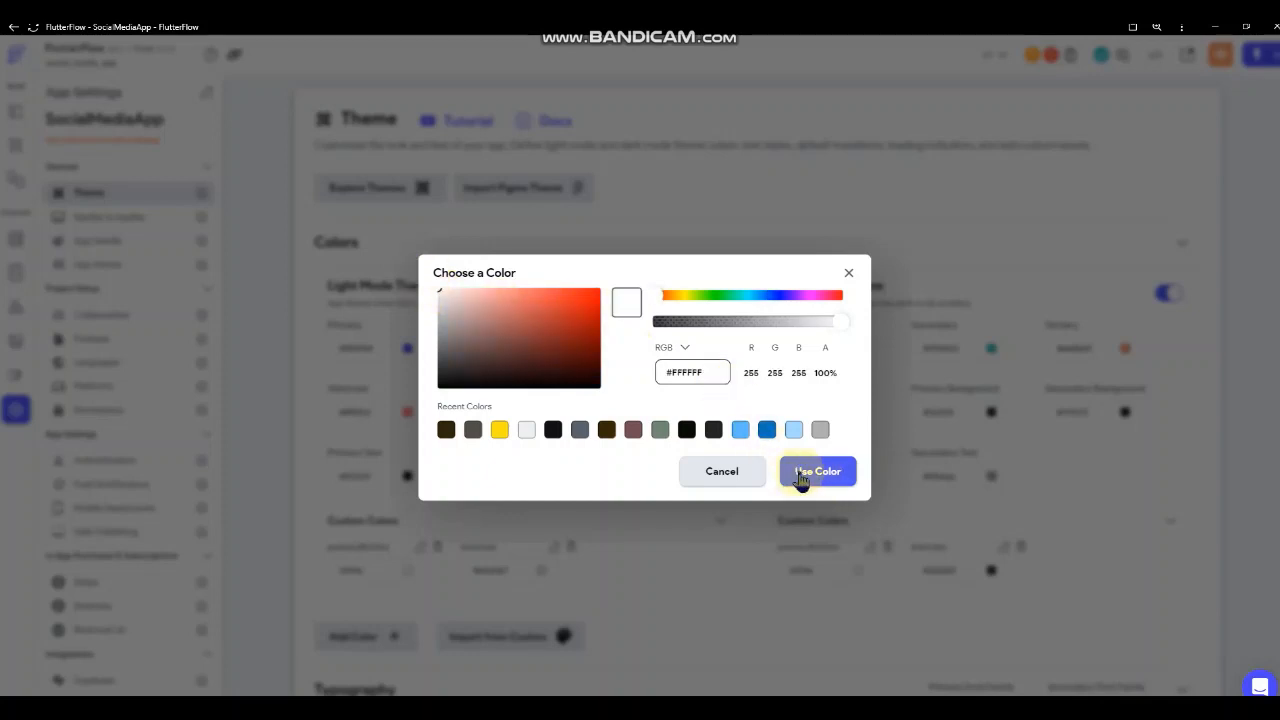
left_click(662, 532)
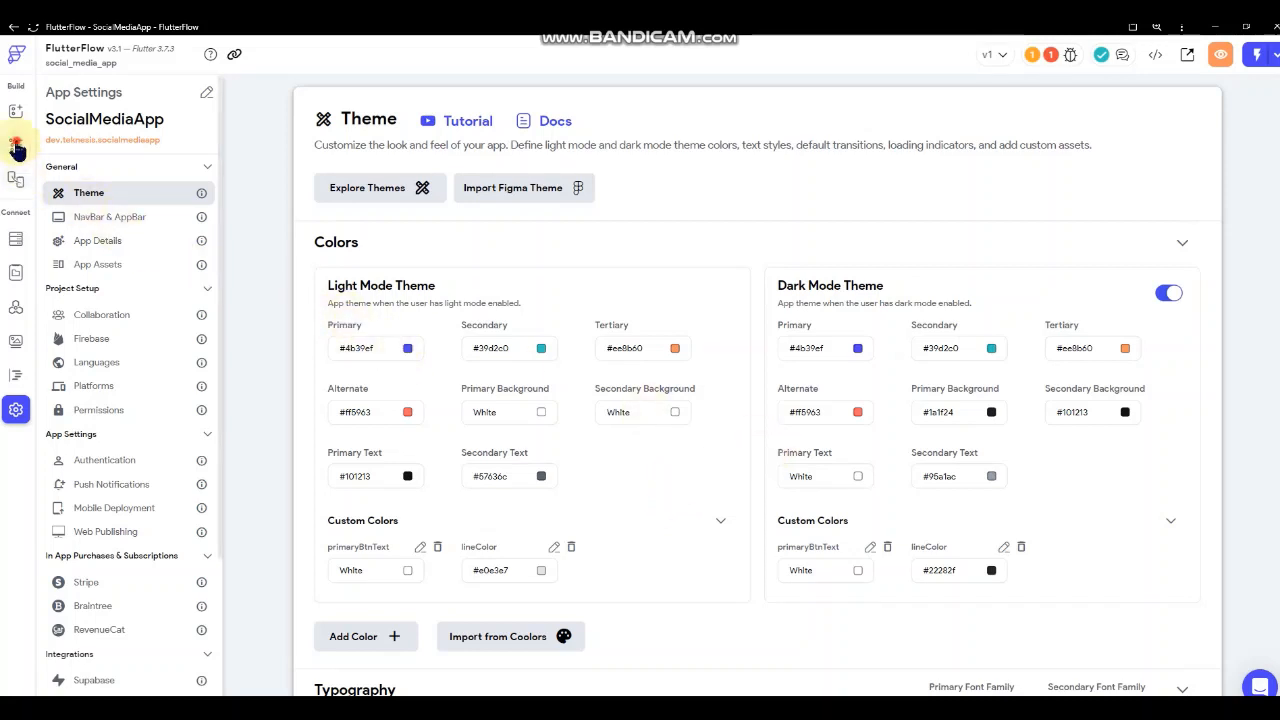
- Add a Column widget inside the Dashboard page's main column and set its horizontal alignment to 0
left_click(16, 147)
left_click(664, 336)
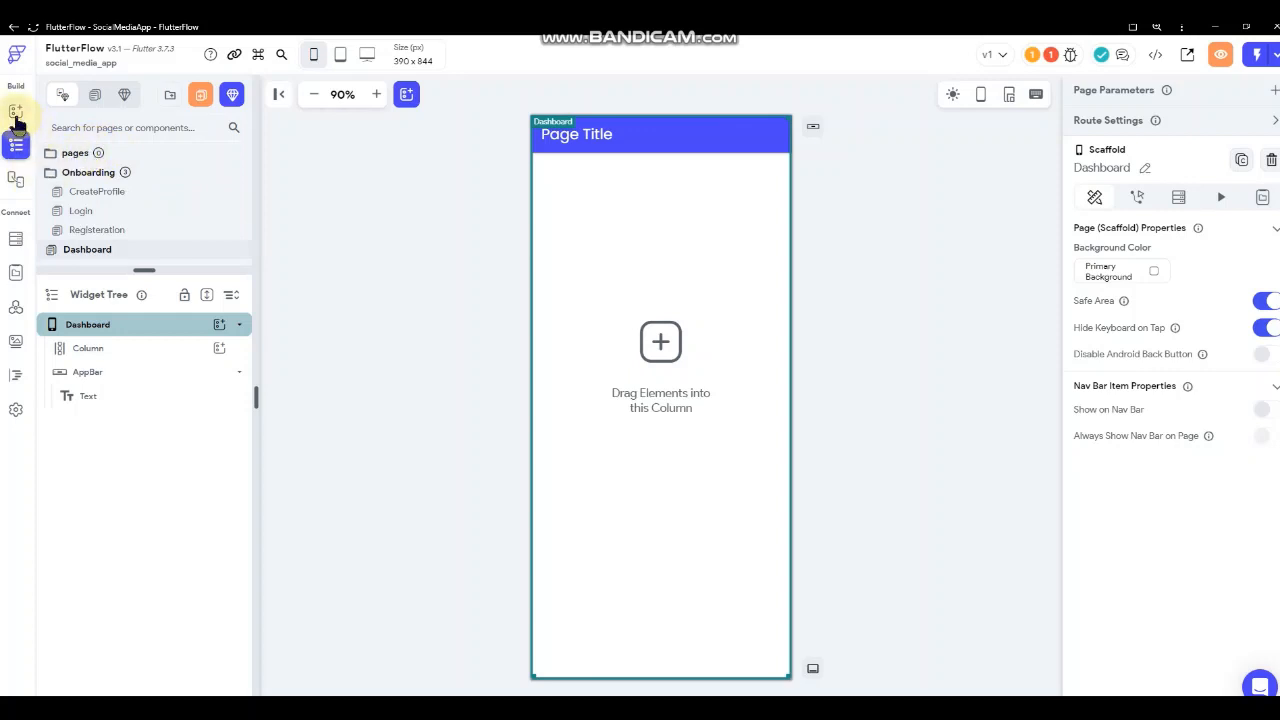
left_click(15, 113)
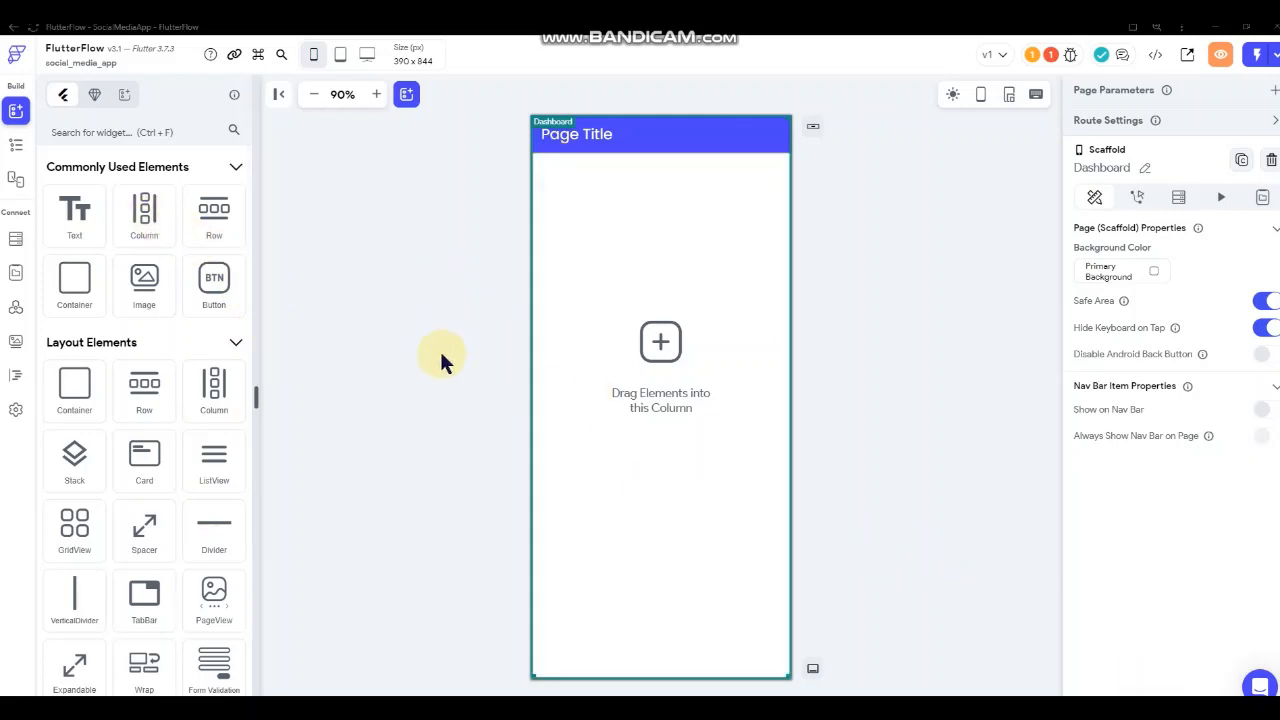
left_click(134, 216)
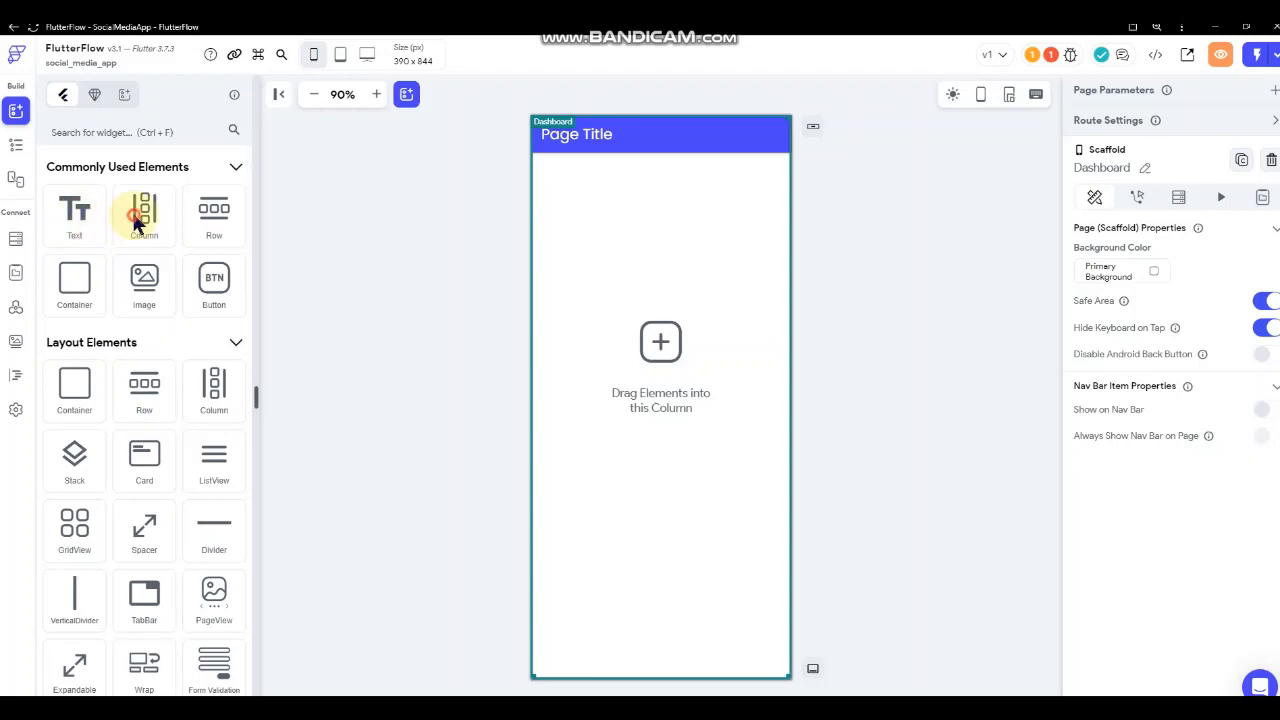
left_click_drag(138, 222, 611, 280)
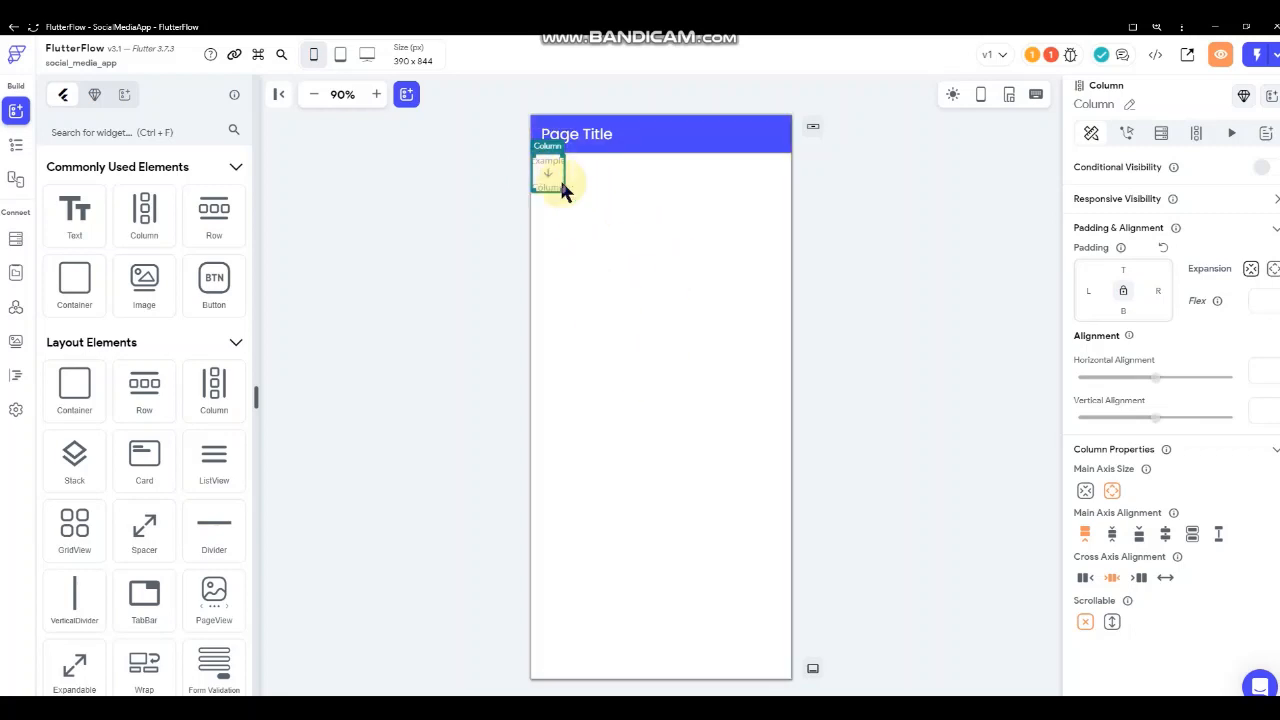
left_click(1156, 379)
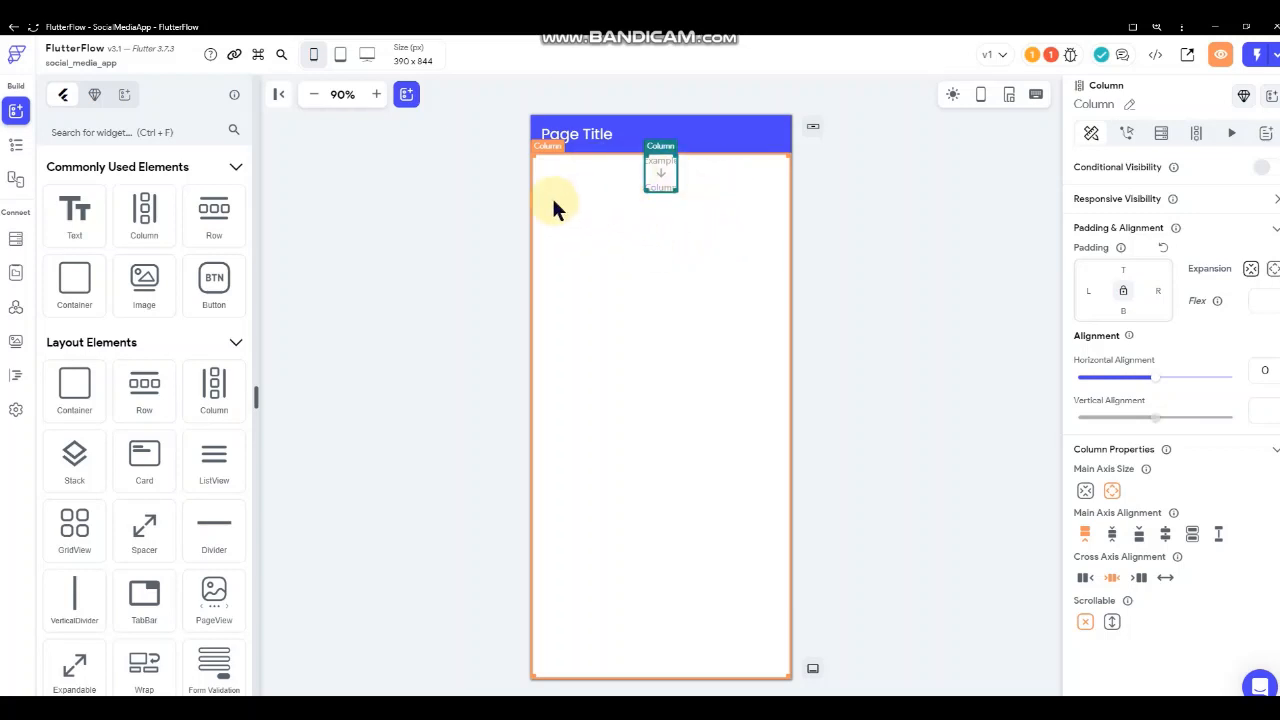
- Add a Stack widget inside the nested column on the Dashboard page
left_click_drag(72, 462, 660, 177)
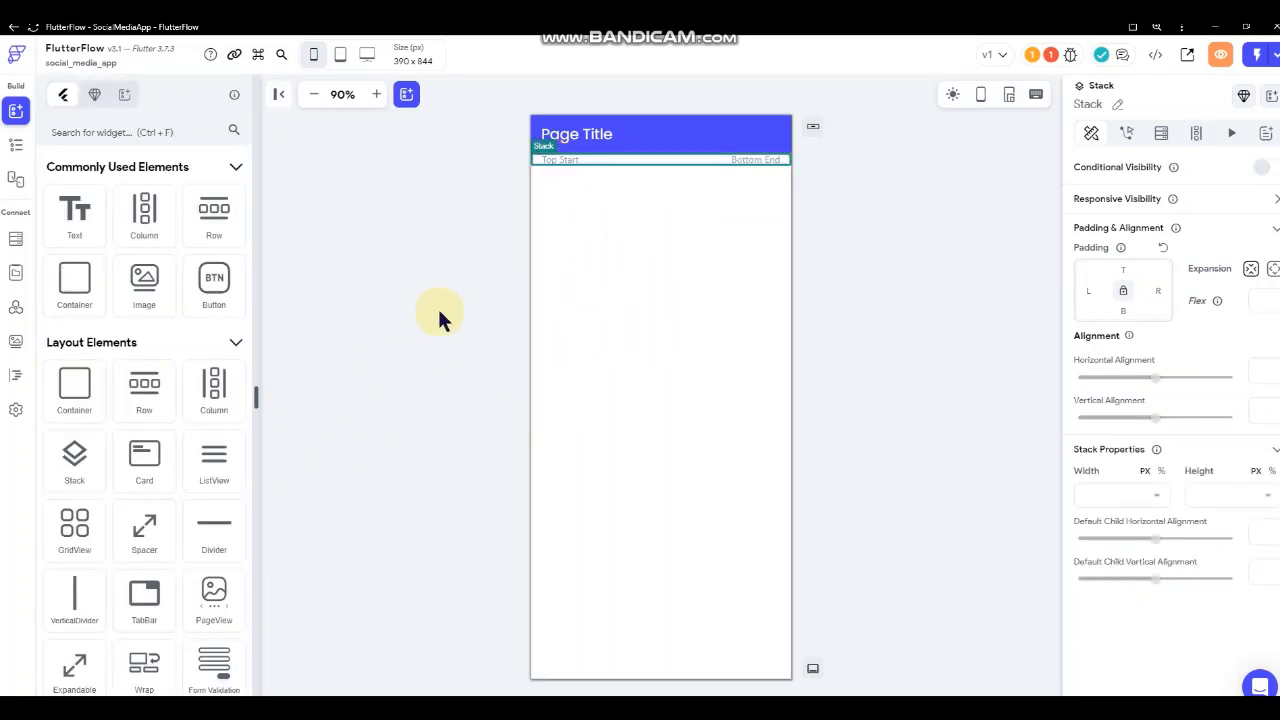
- Try a minimum main axis size and vertical scrolling on the Dashboard page's main column
left_click(652, 356)
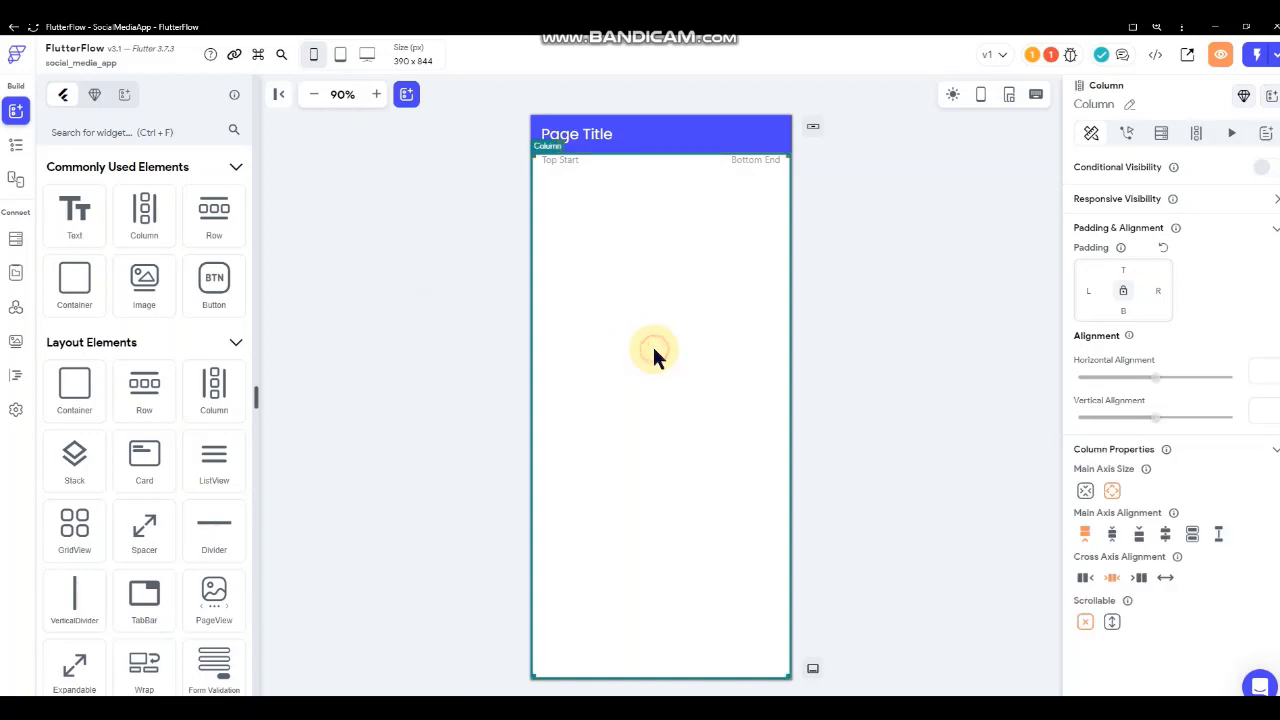
left_click(1085, 490)
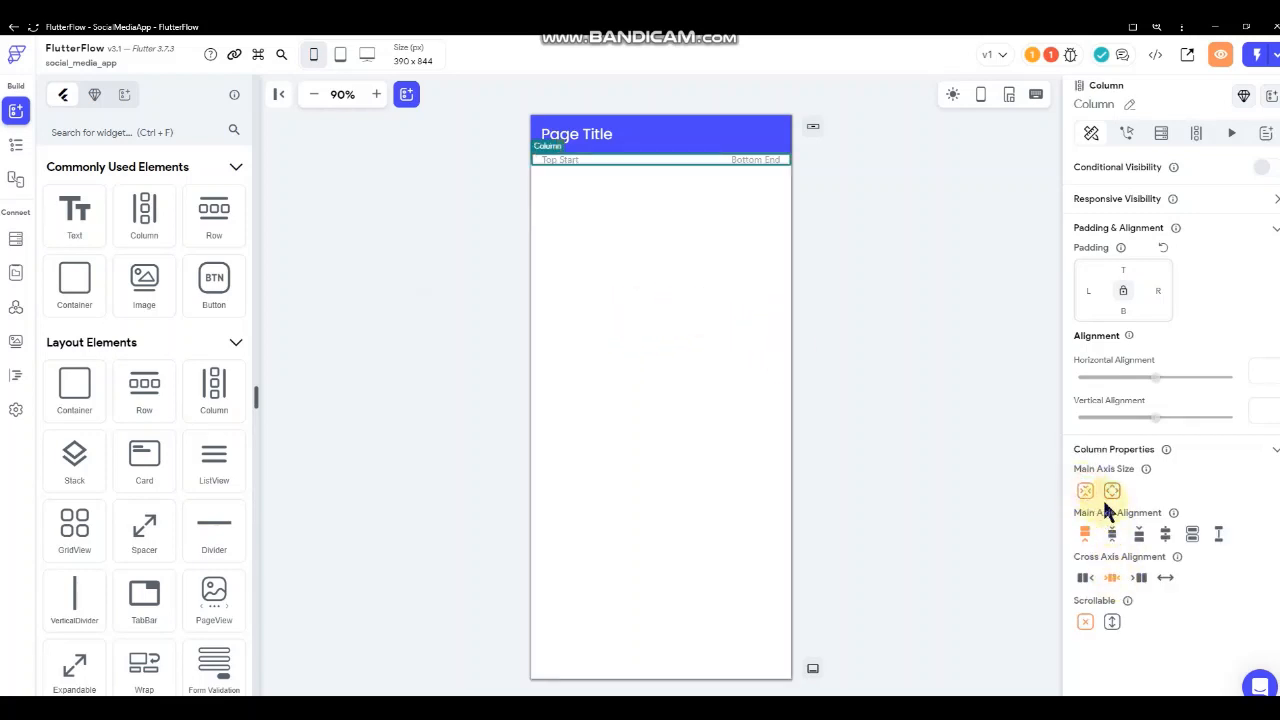
left_click(641, 405)
left_click(15, 147)
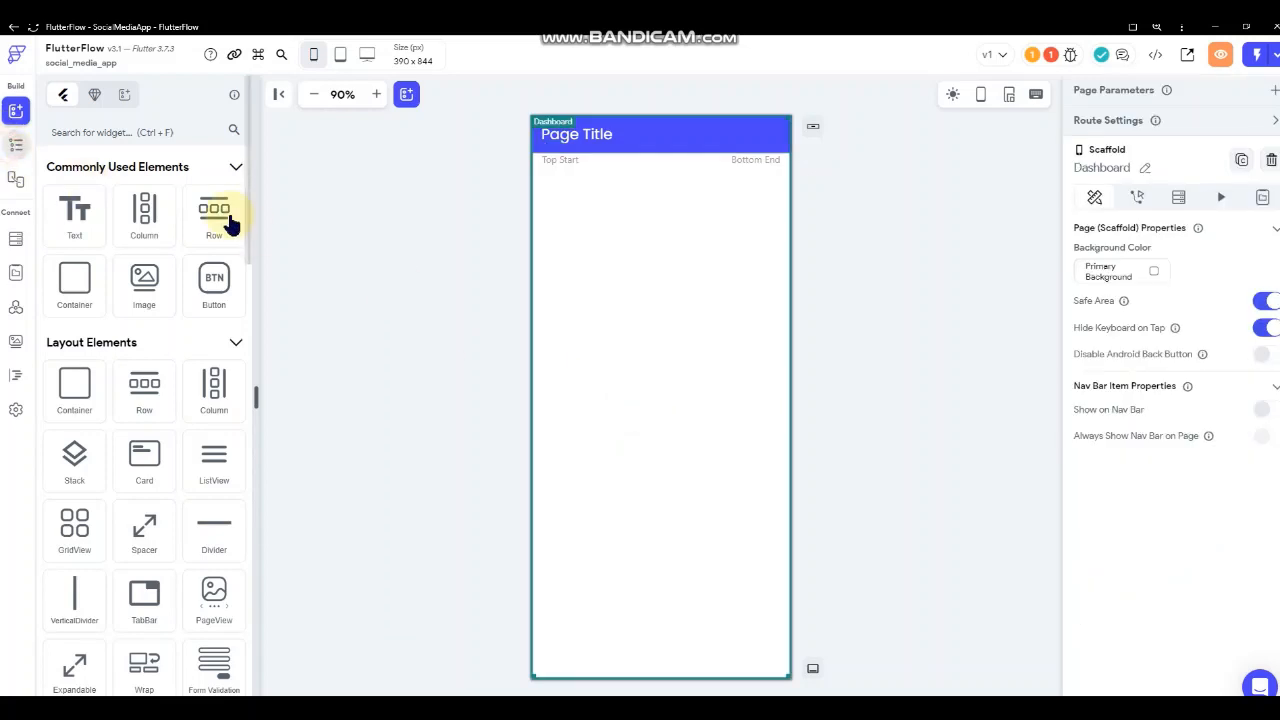
left_click(92, 350)
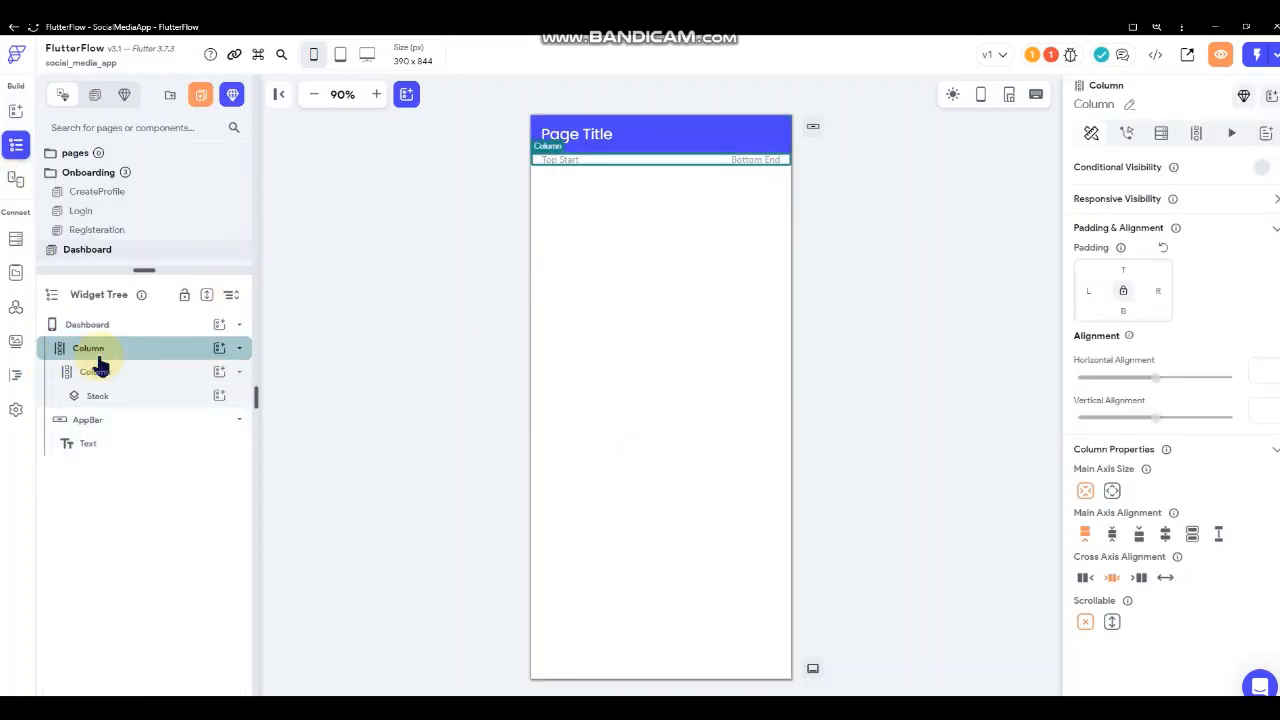
left_click(126, 380)
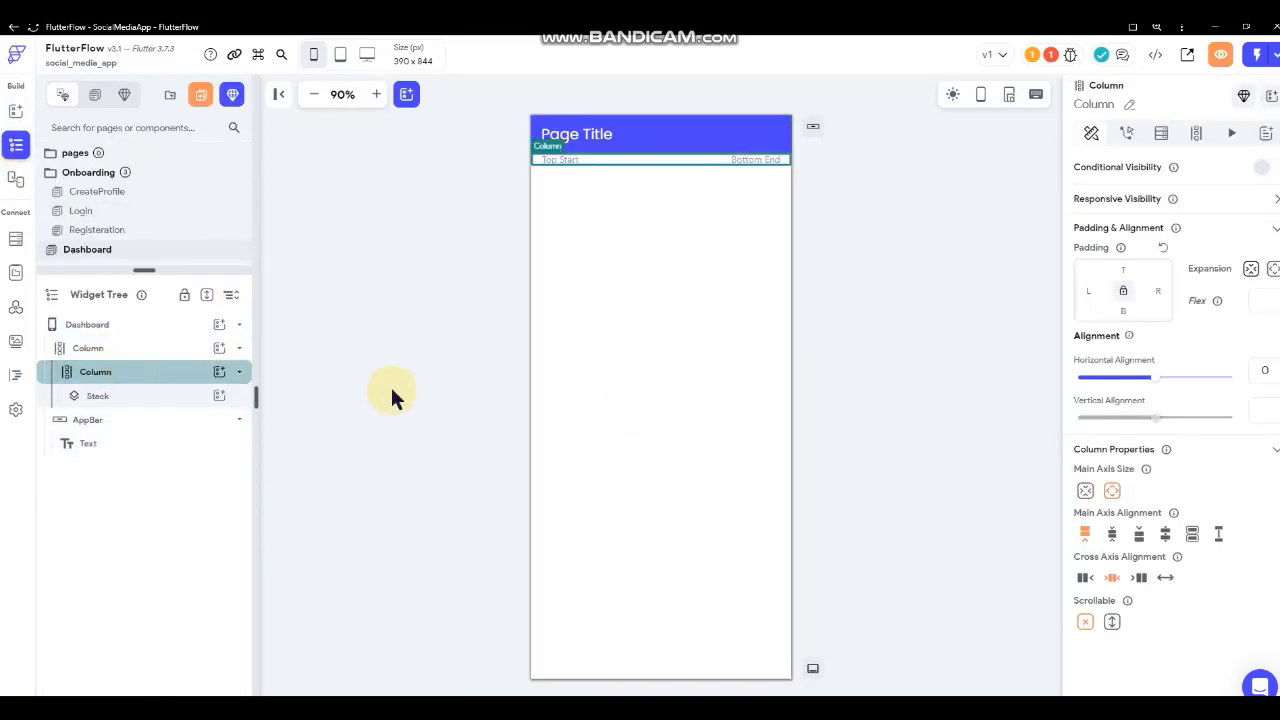
left_click(186, 352)
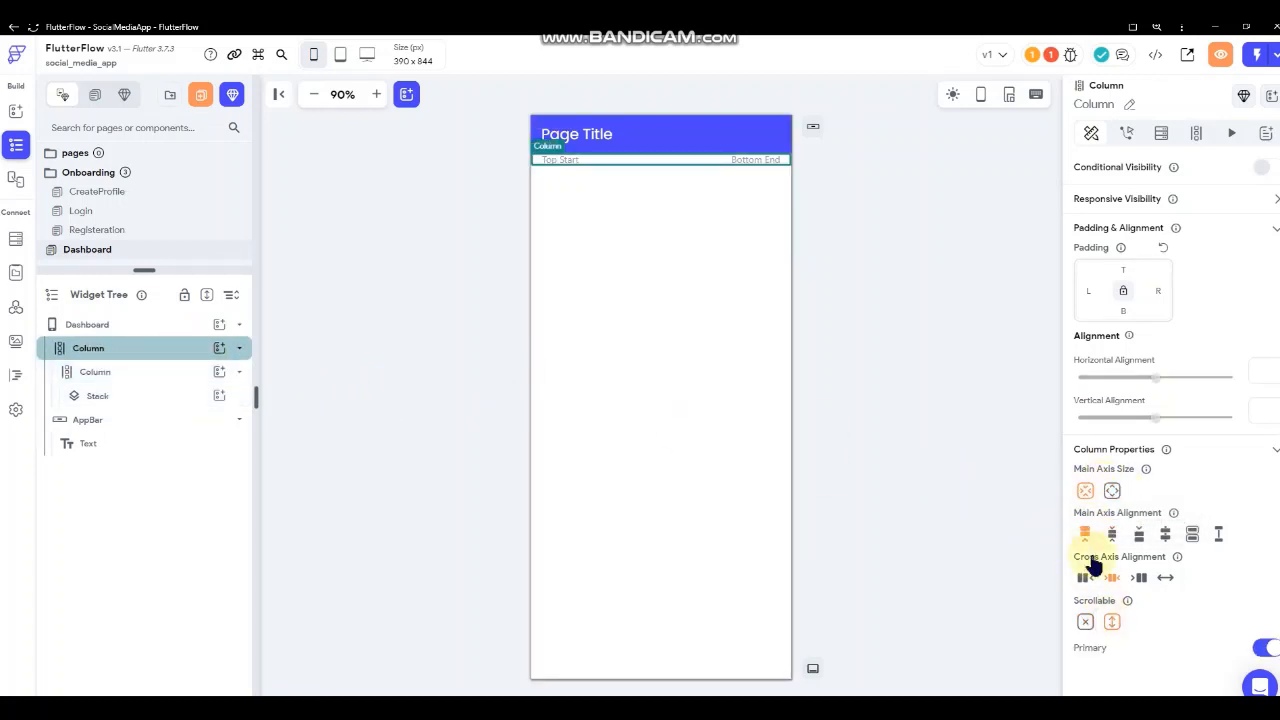
left_click(1112, 490)
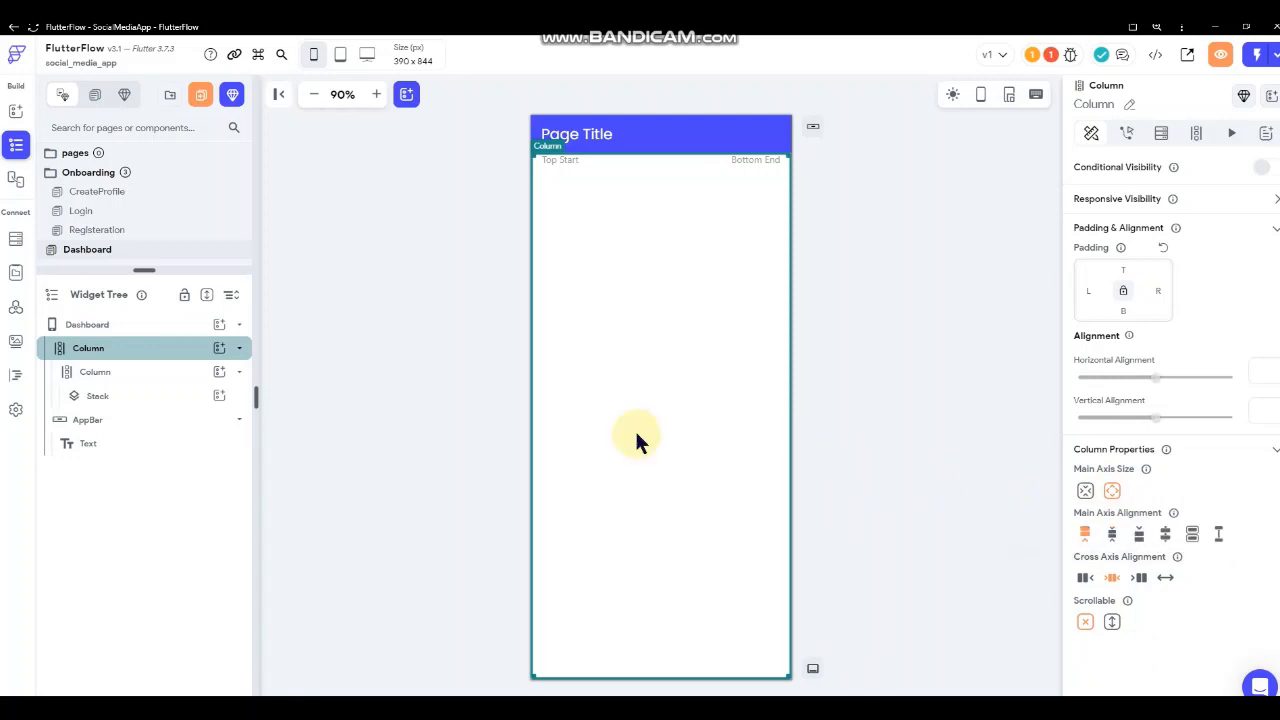
- Set the nested column's main axis size to minimum
left_click(112, 372)
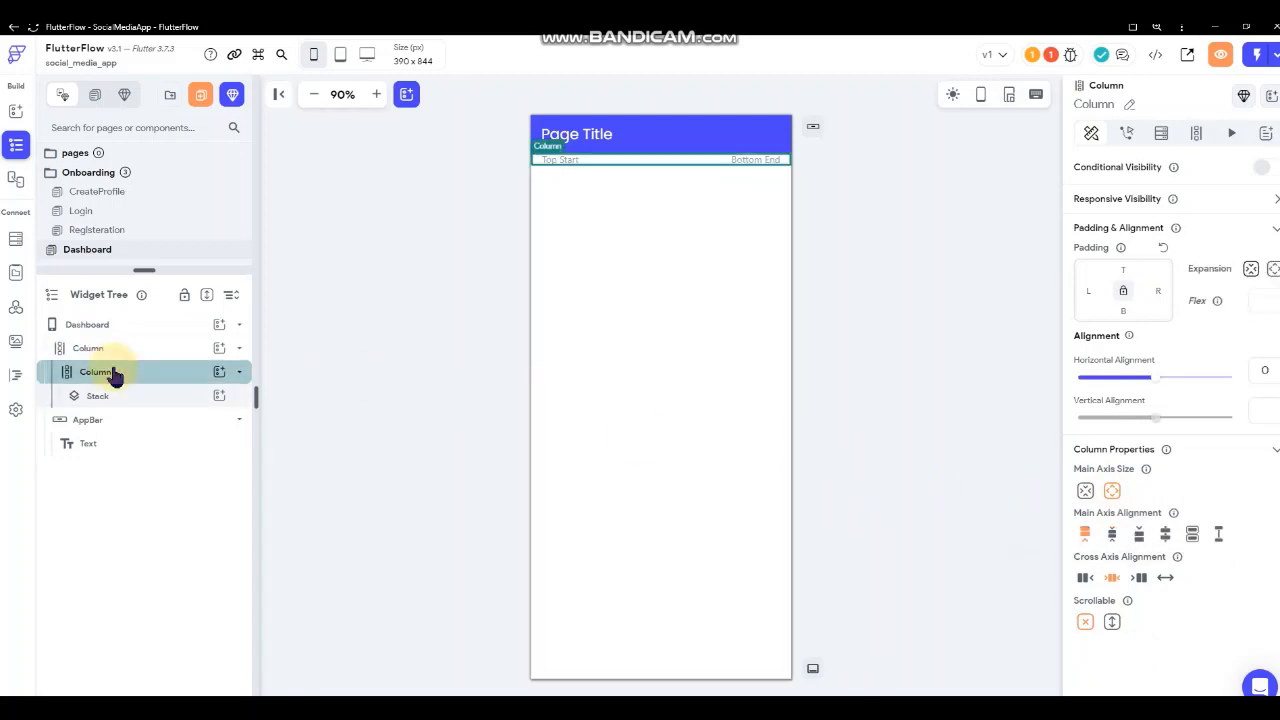
left_click(1085, 490)
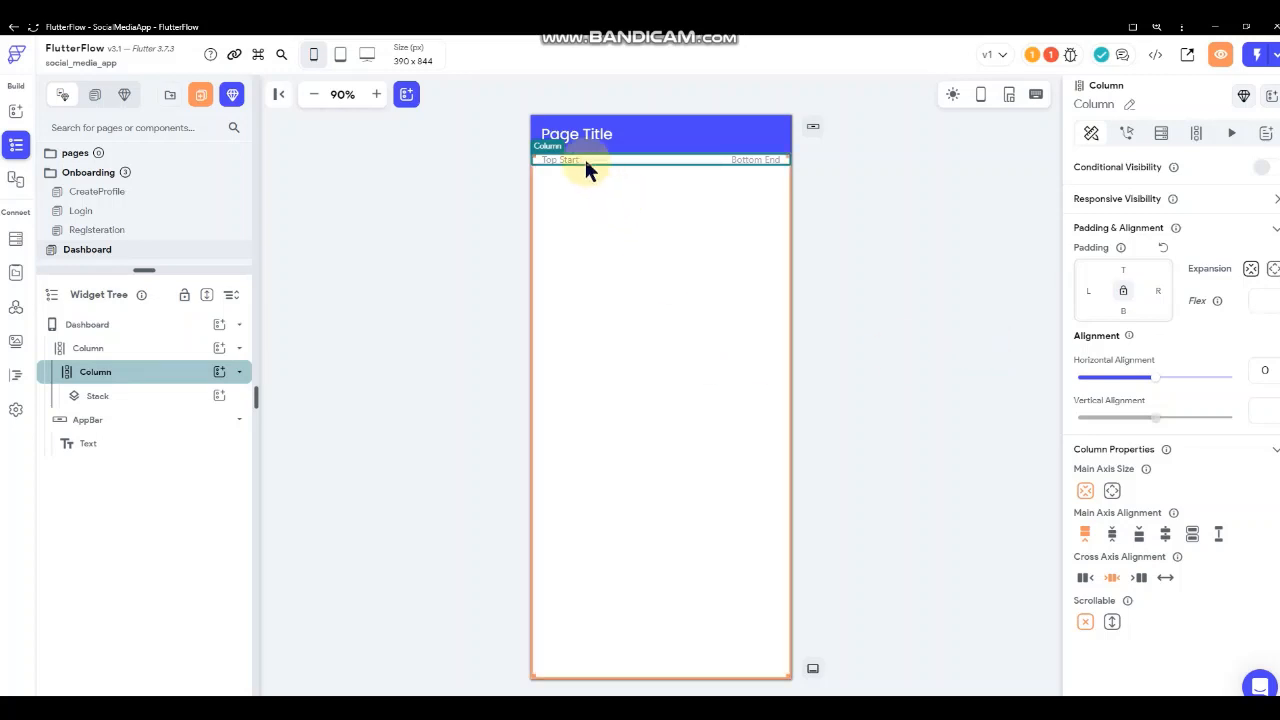
- Add an Image to the Stack as the banner and give it infinite width and a height of about 167 px
left_click(219, 396)
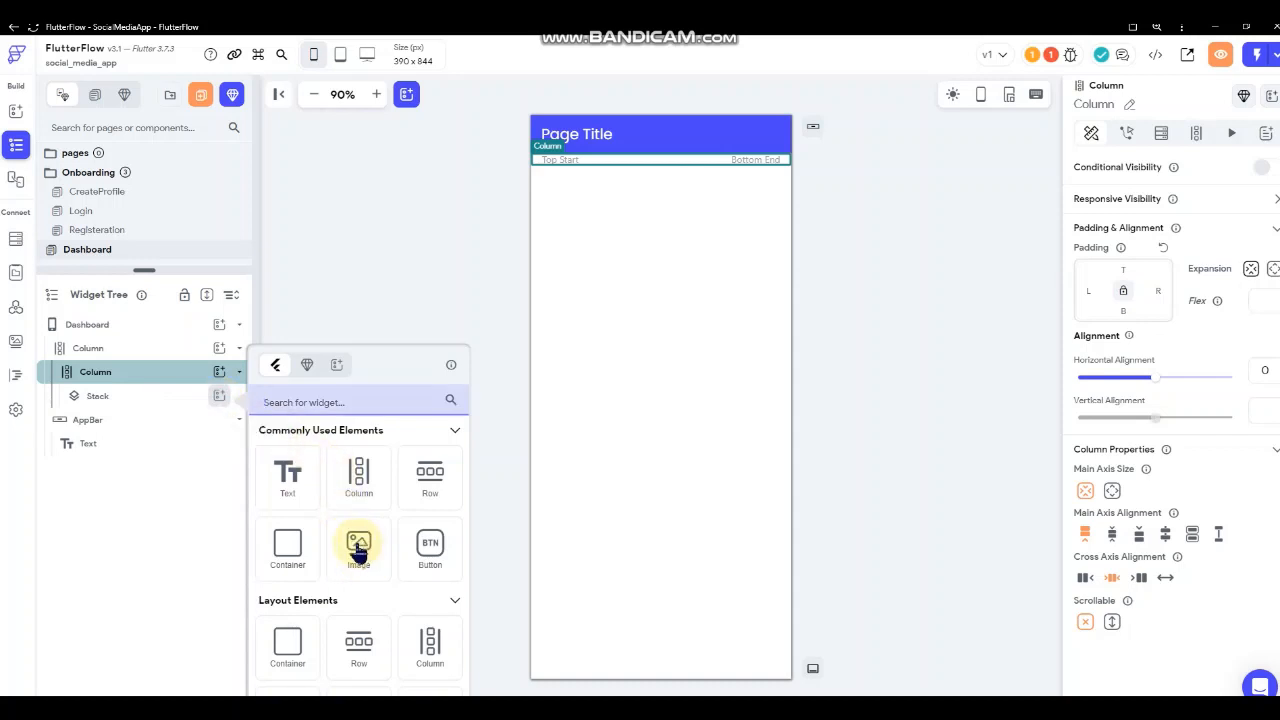
left_click(359, 548)
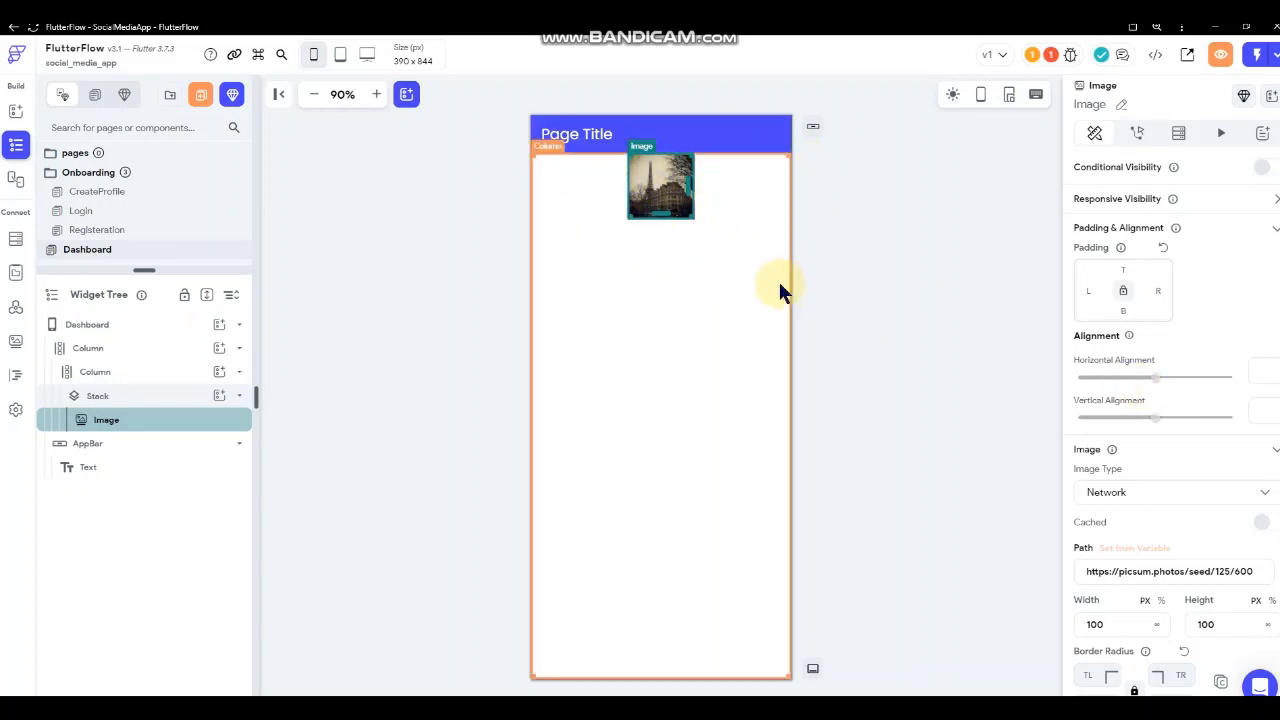
scroll(1126, 424, "down", 1)
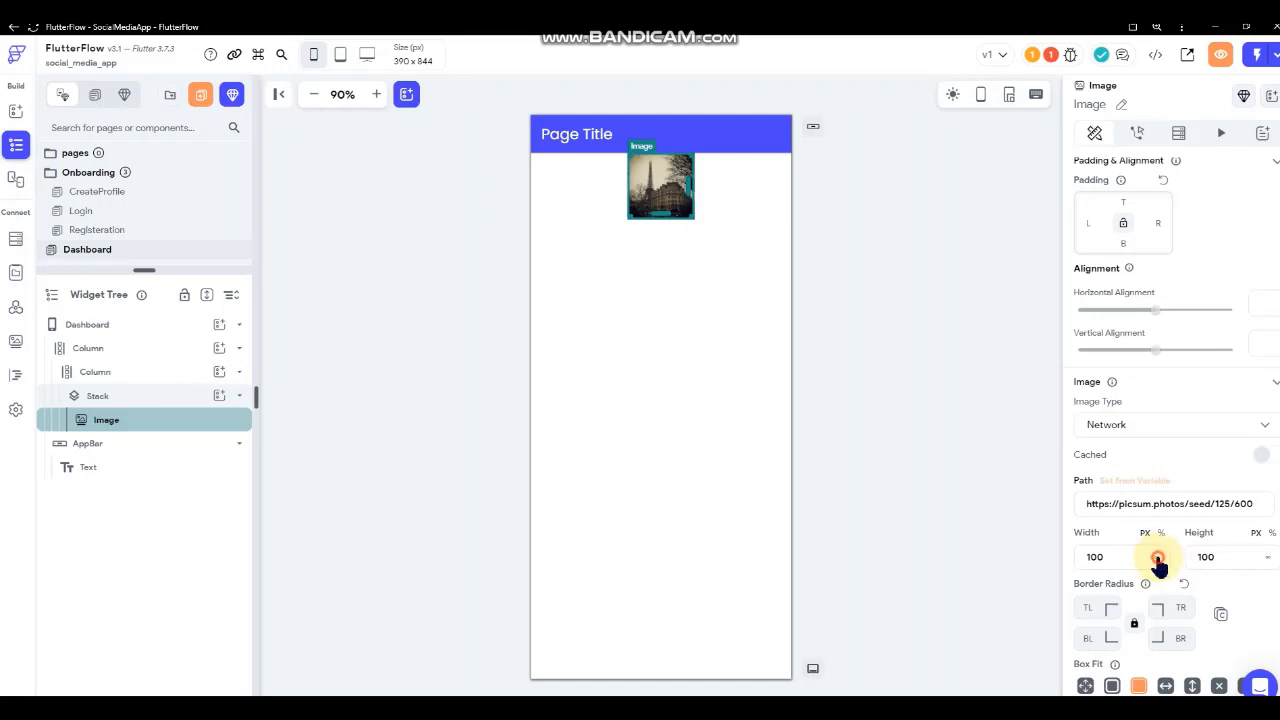
left_click(1158, 557)
left_click(663, 211)
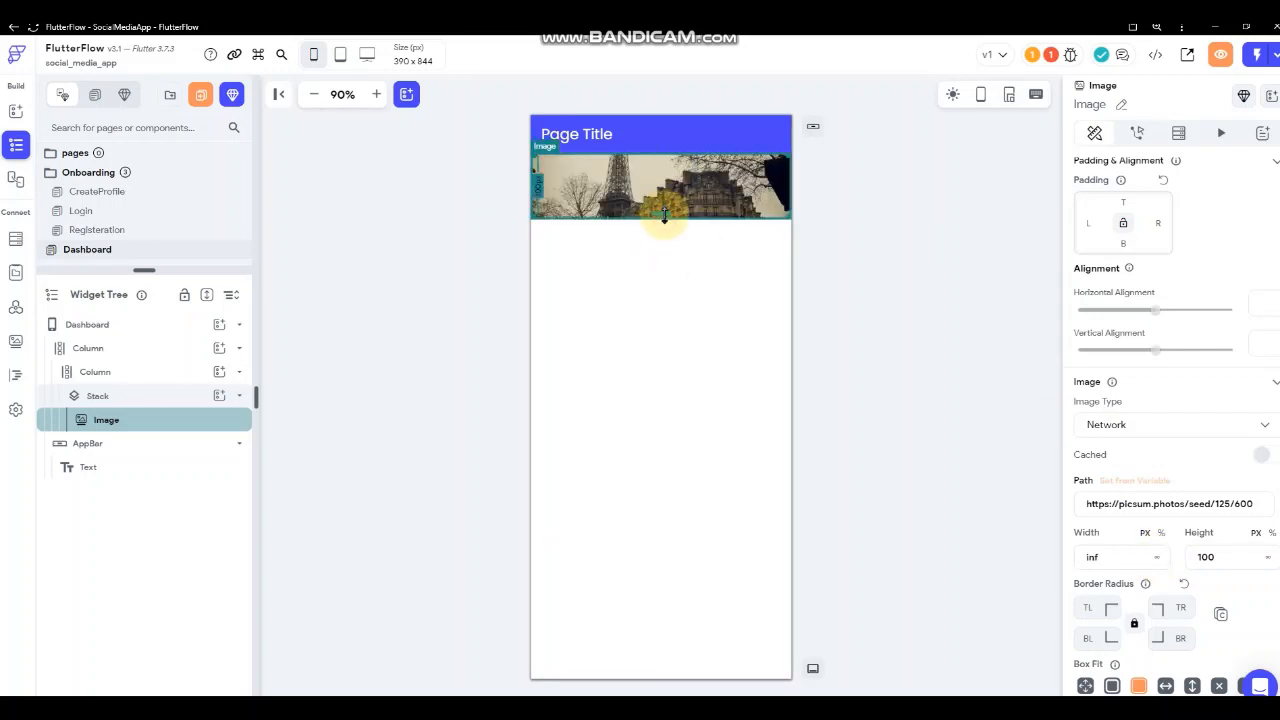
left_click_drag(663, 214, 664, 258)
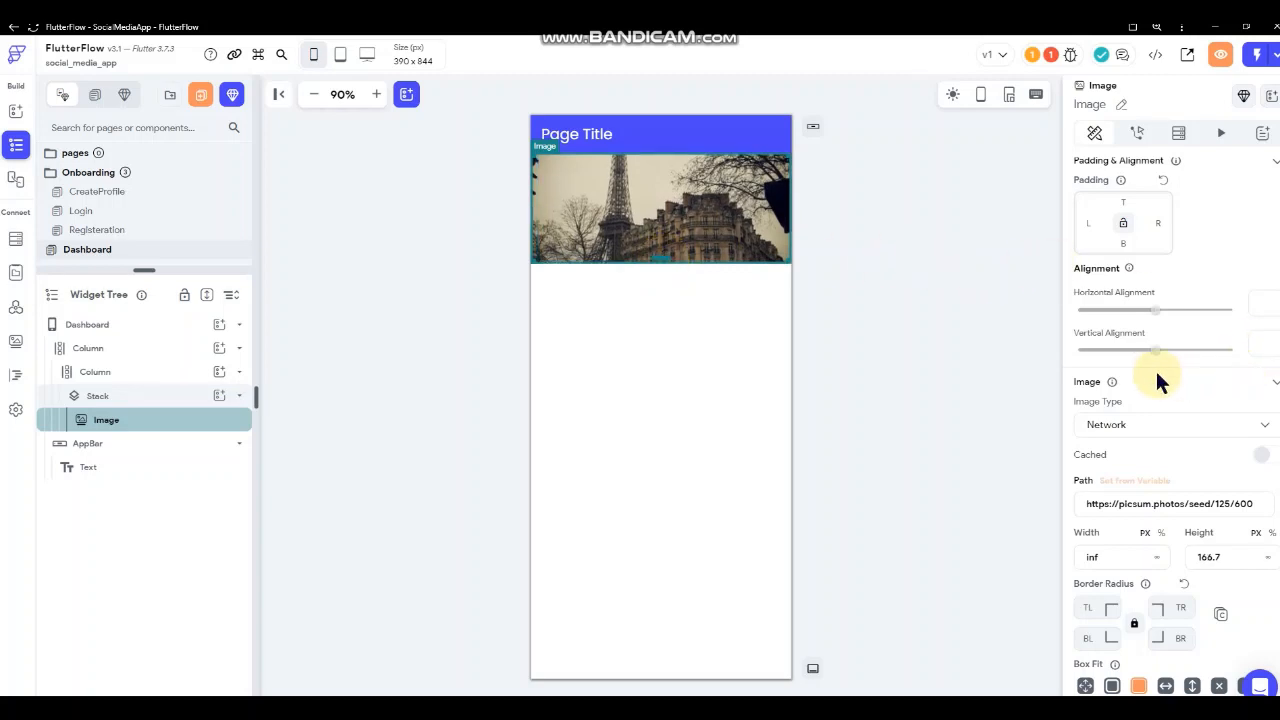
scroll(1157, 375, "down", 1)
left_click(894, 300)
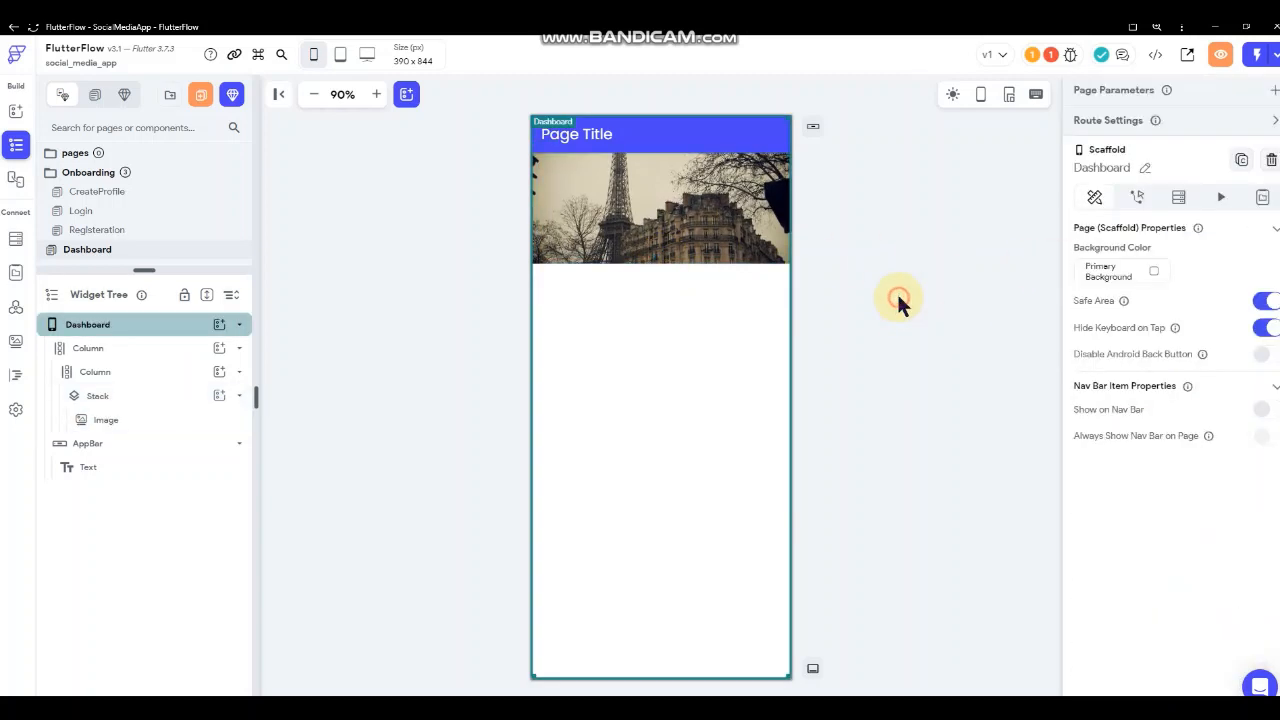
- Try a border radius of 8 on the two bottom corners of the banner image
left_click(715, 220)
scroll(1184, 471, "down", 1)
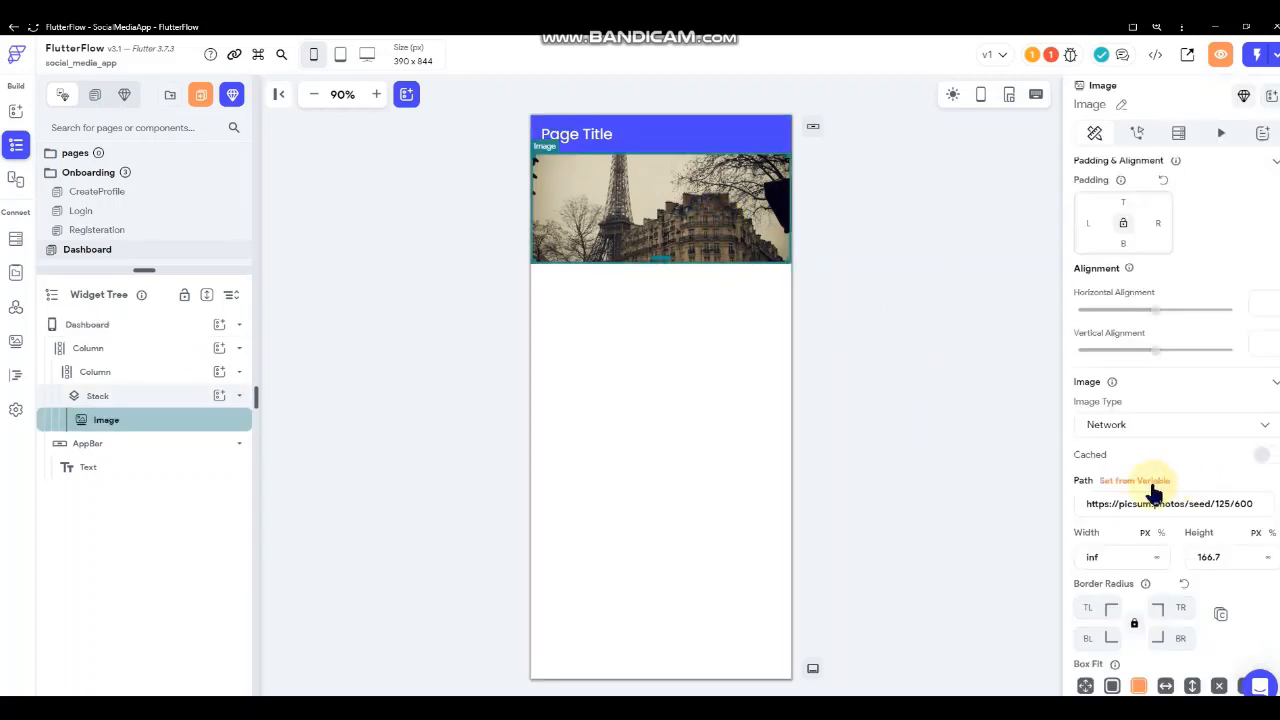
left_click(1134, 626)
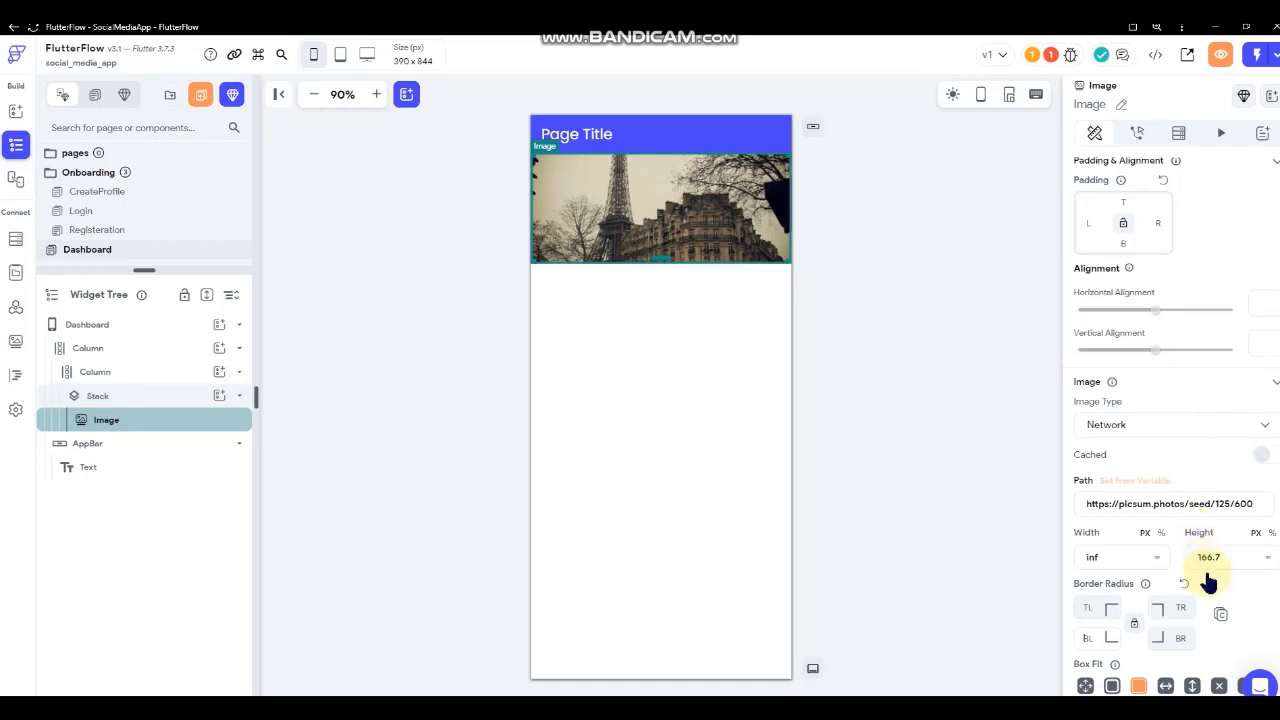
left_click(1180, 636)
type("8")
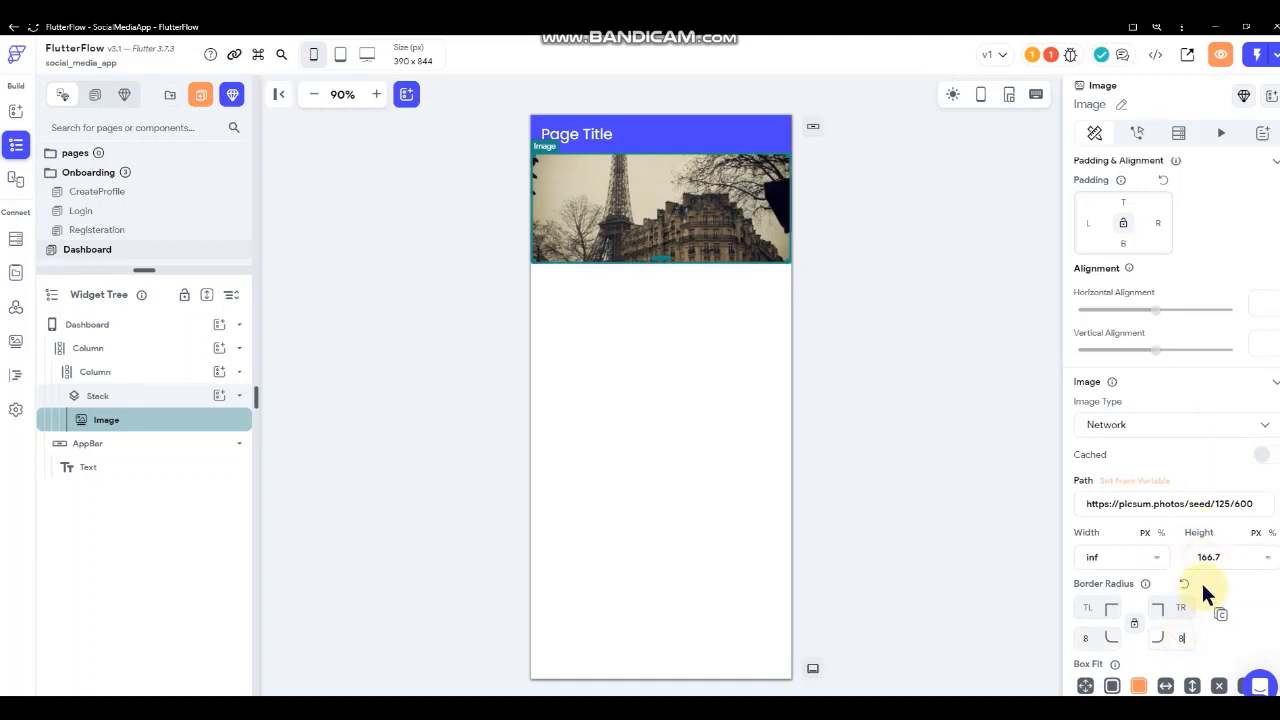
left_click(905, 309)
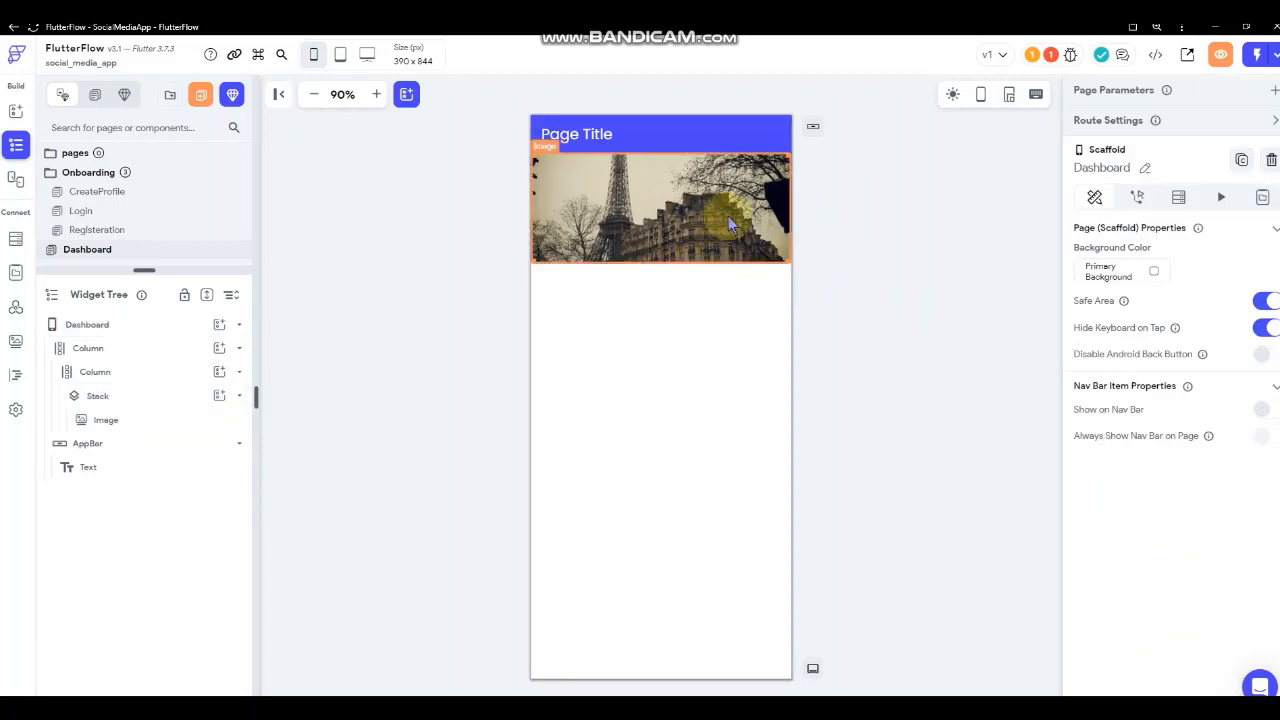
- Clear the border radius from the banner image's bottom corners
left_click(785, 221)
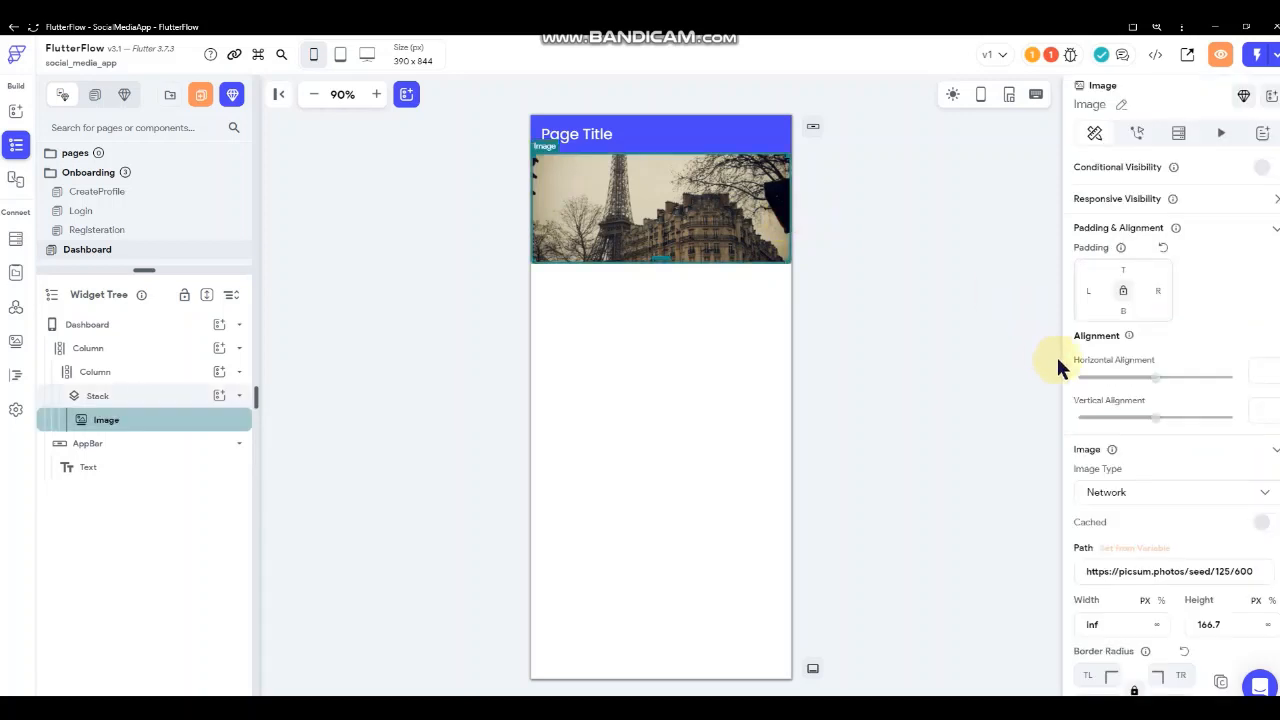
scroll(1120, 420, "down", 1)
left_click_drag(1094, 640, 1060, 645)
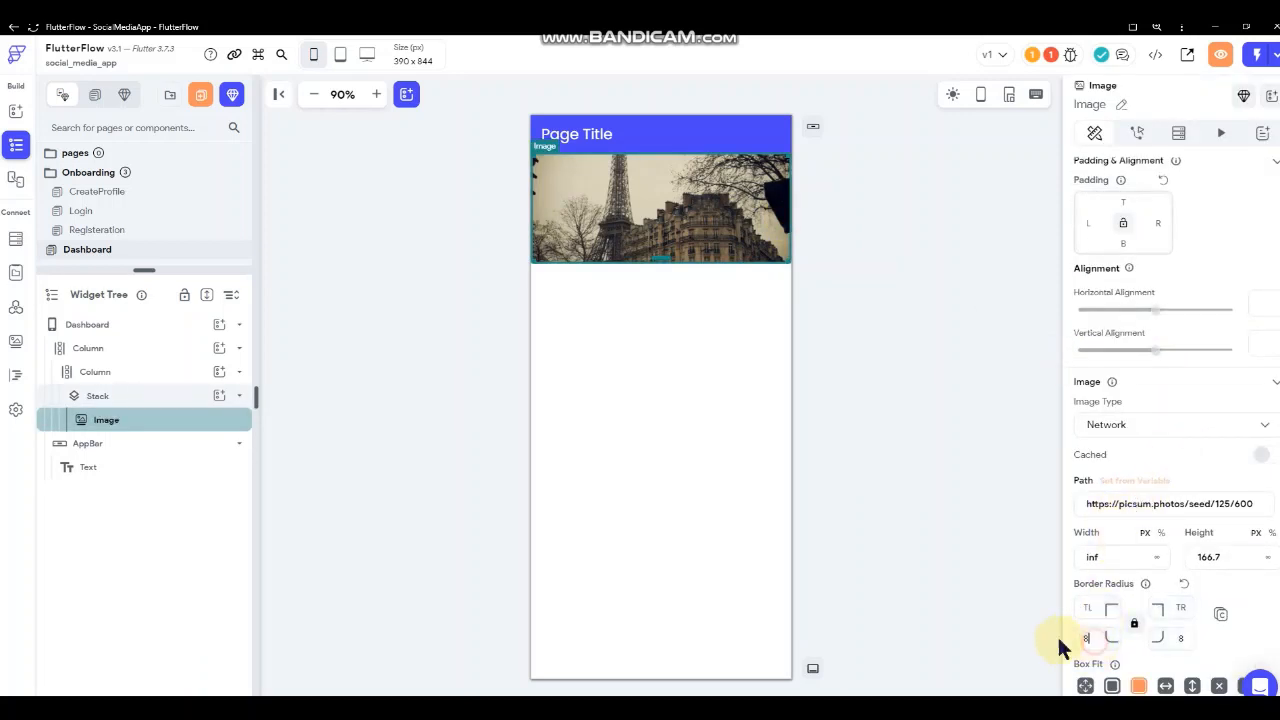
key("BackSpace")
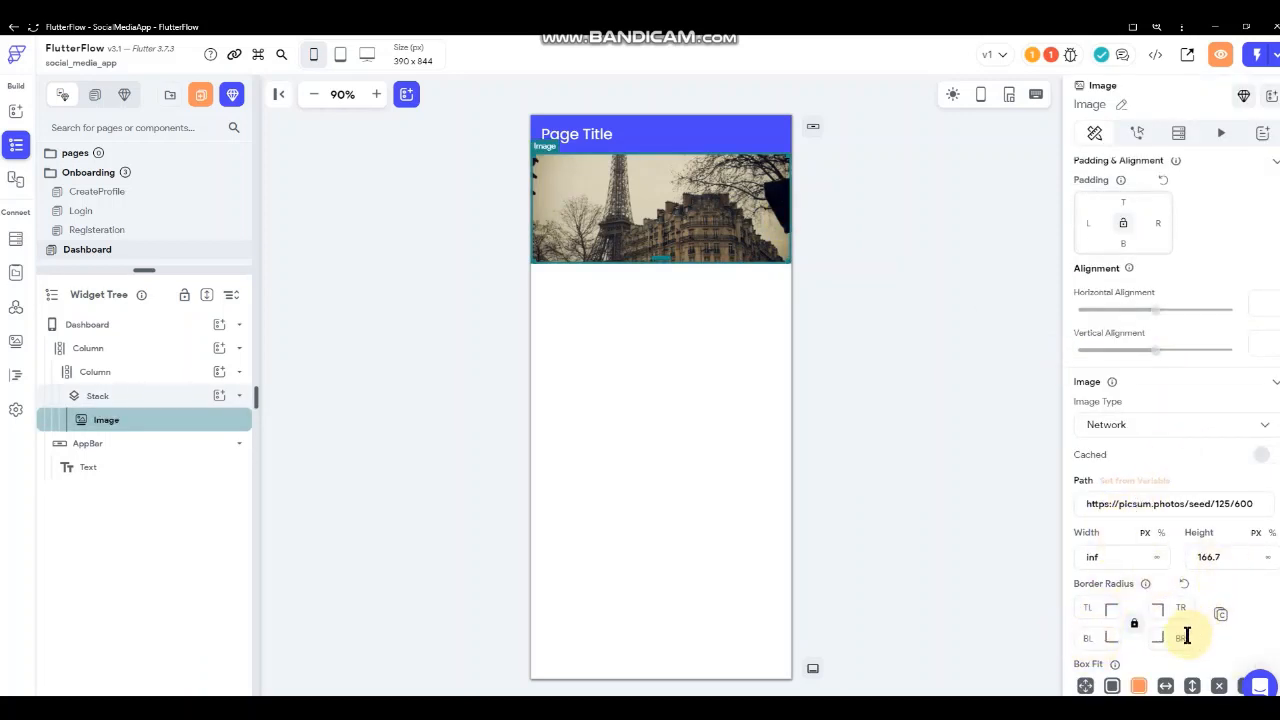
left_click(973, 378)
left_click(936, 256)
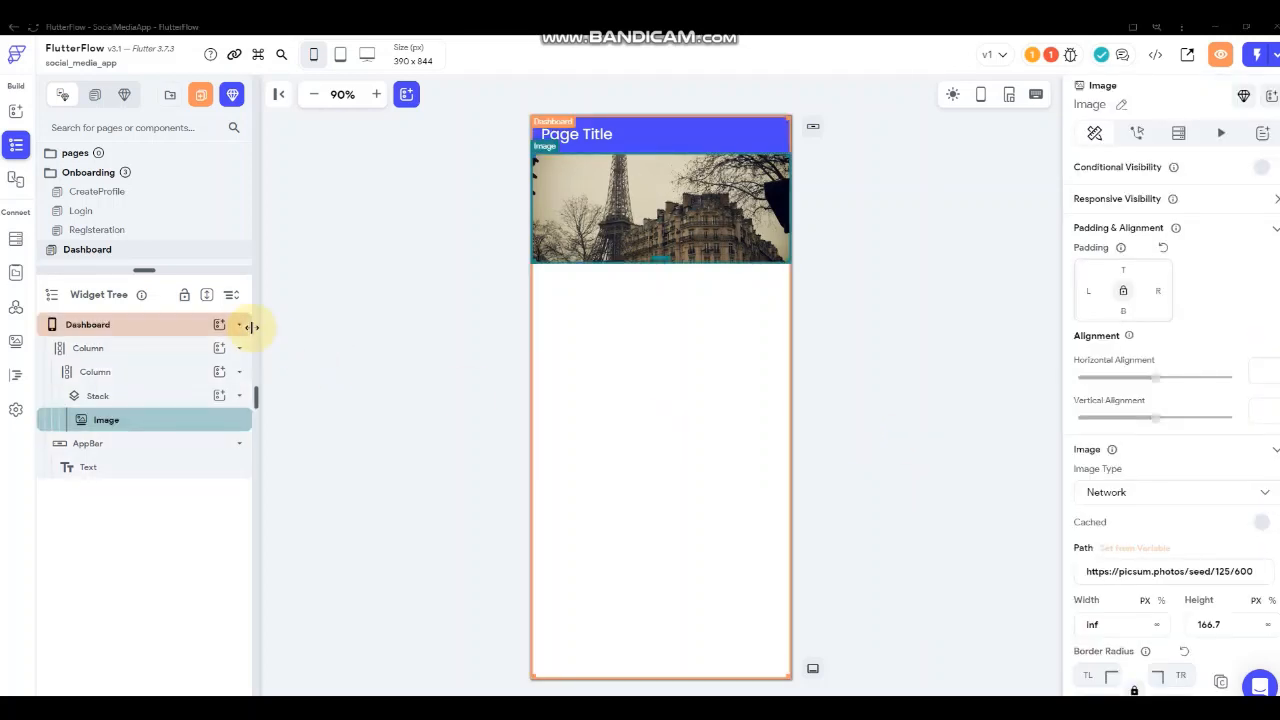
- Add a CircleImage to the Stack over the banner and set its horizontal alignment to -0.85
left_click(219, 398)
scroll(348, 552, "down", 3)
scroll(350, 553, "down", 5)
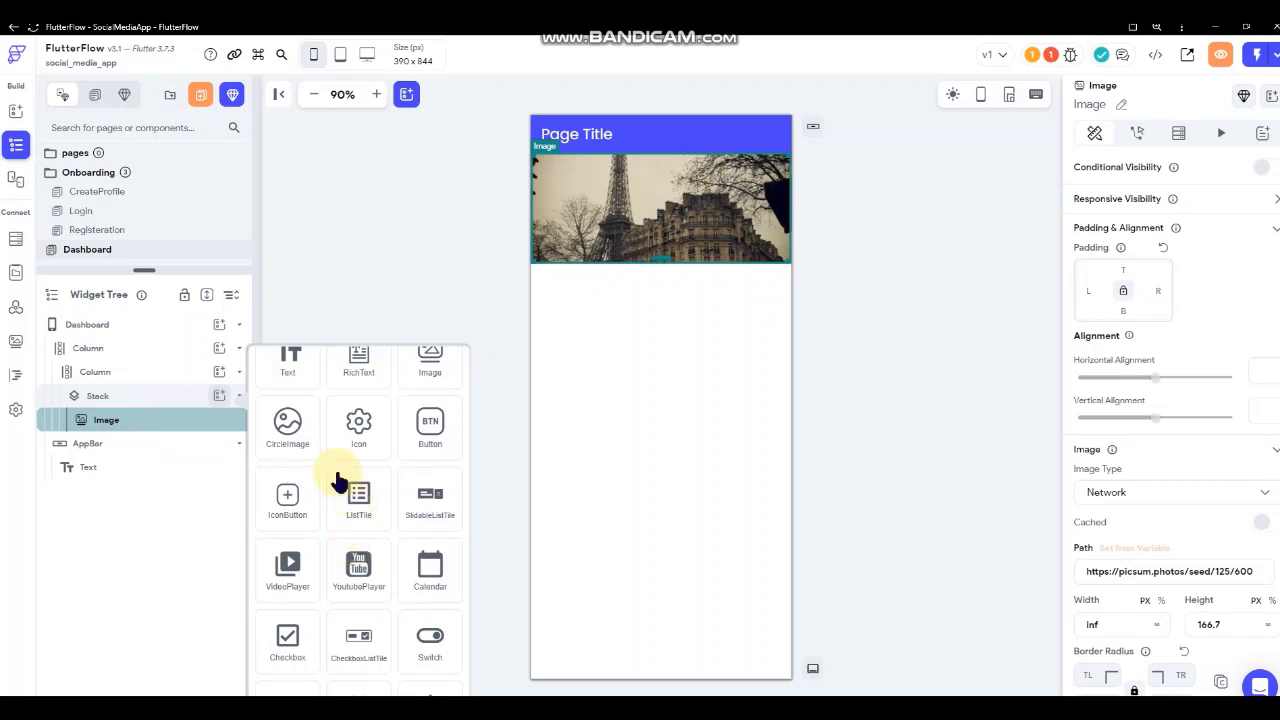
left_click(290, 428)
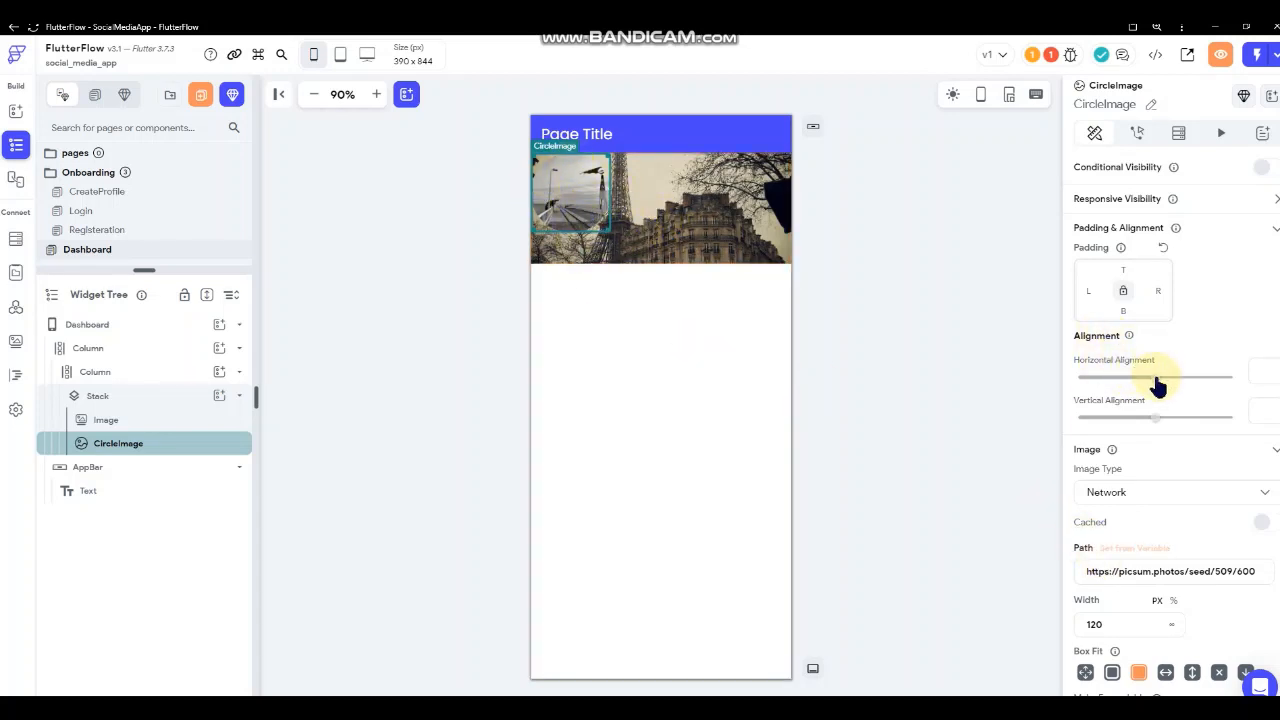
left_click_drag(1171, 383, 1089, 389)
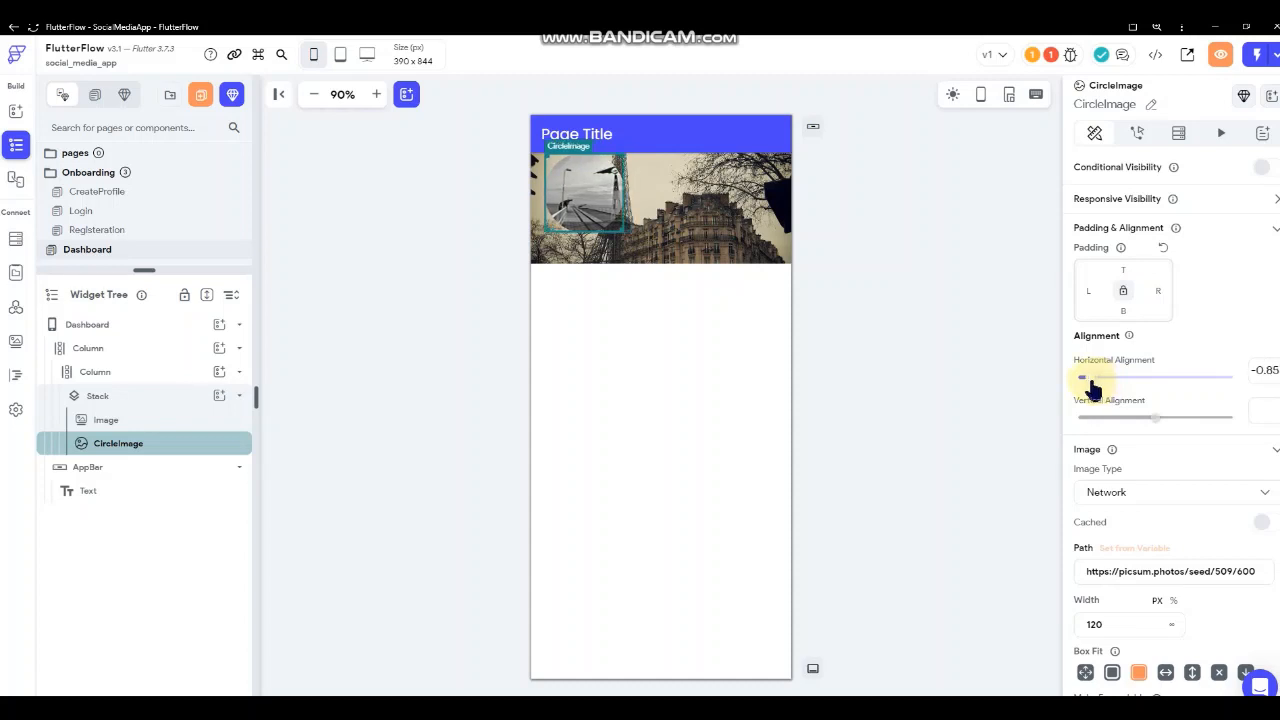
- Resize the circle image, trying a width of 65 px and settling on 90 px
left_click(1123, 621)
key("ctrl+a")
type("65")
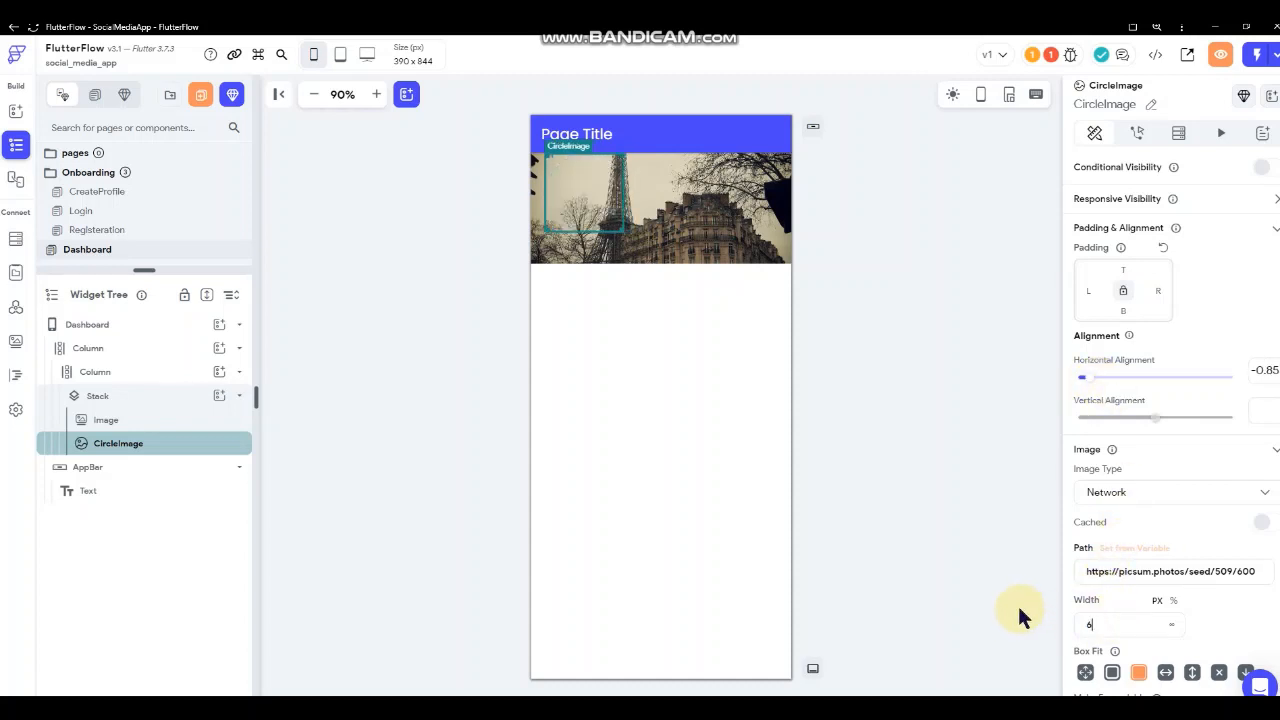
double_click(1118, 626)
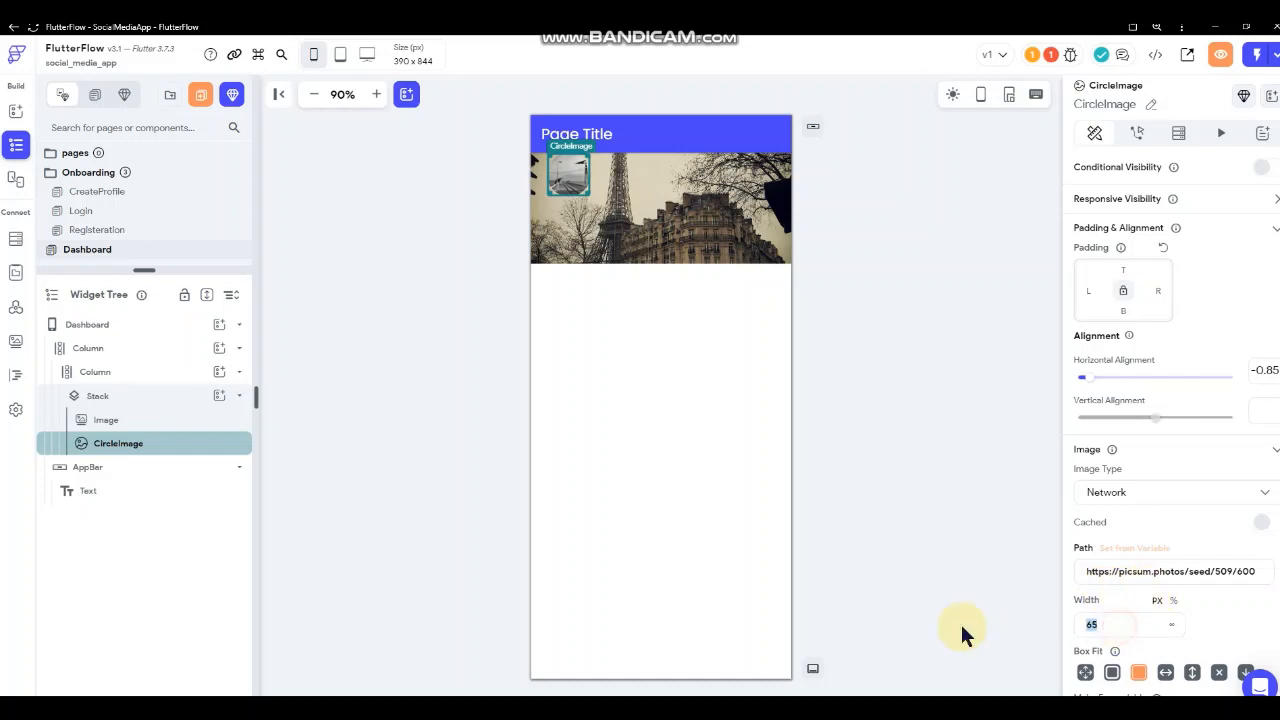
type("90")
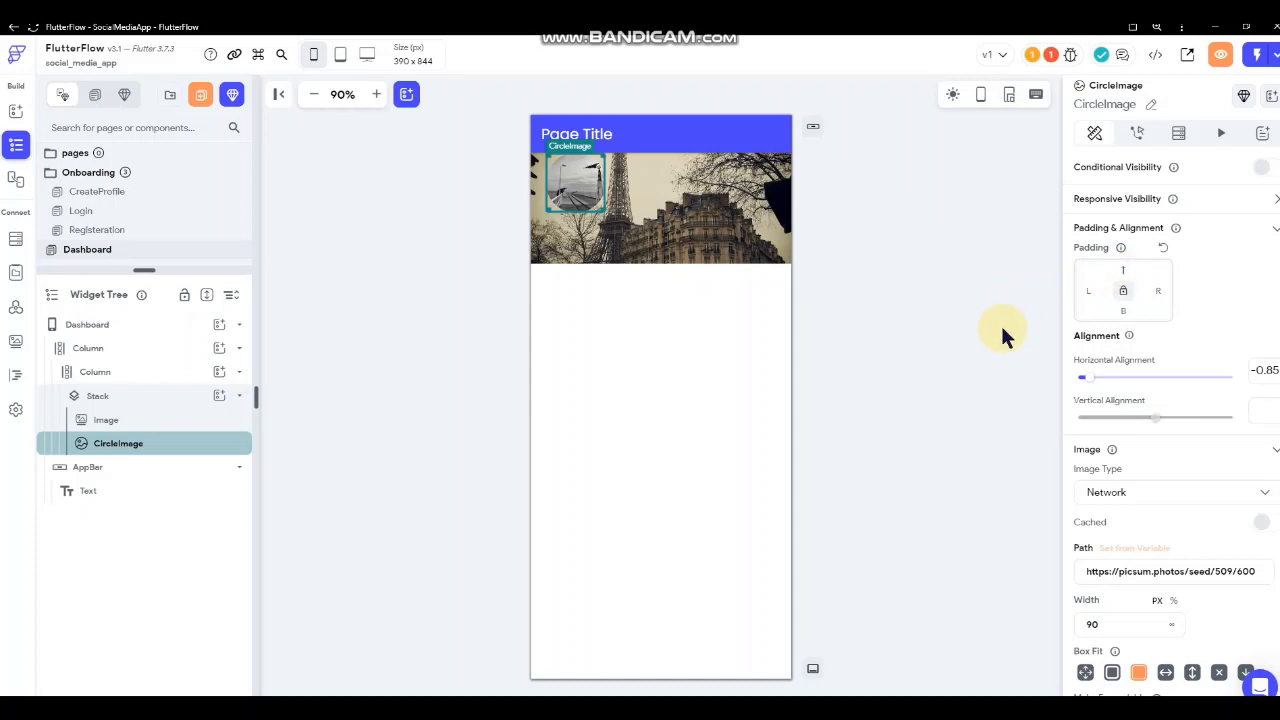
- Lower the circle image over the banner's bottom edge, trying top paddings of 200, 165 and 125 and settling on 100
type("200")
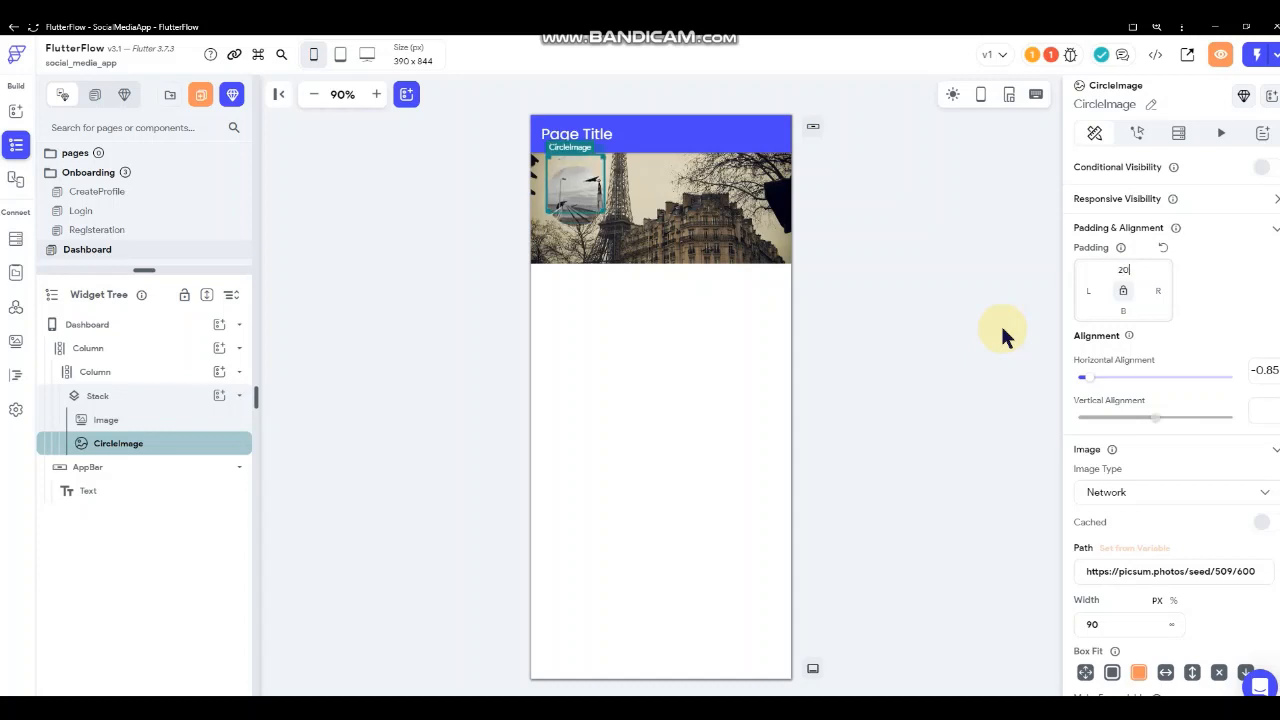
double_click(1127, 268)
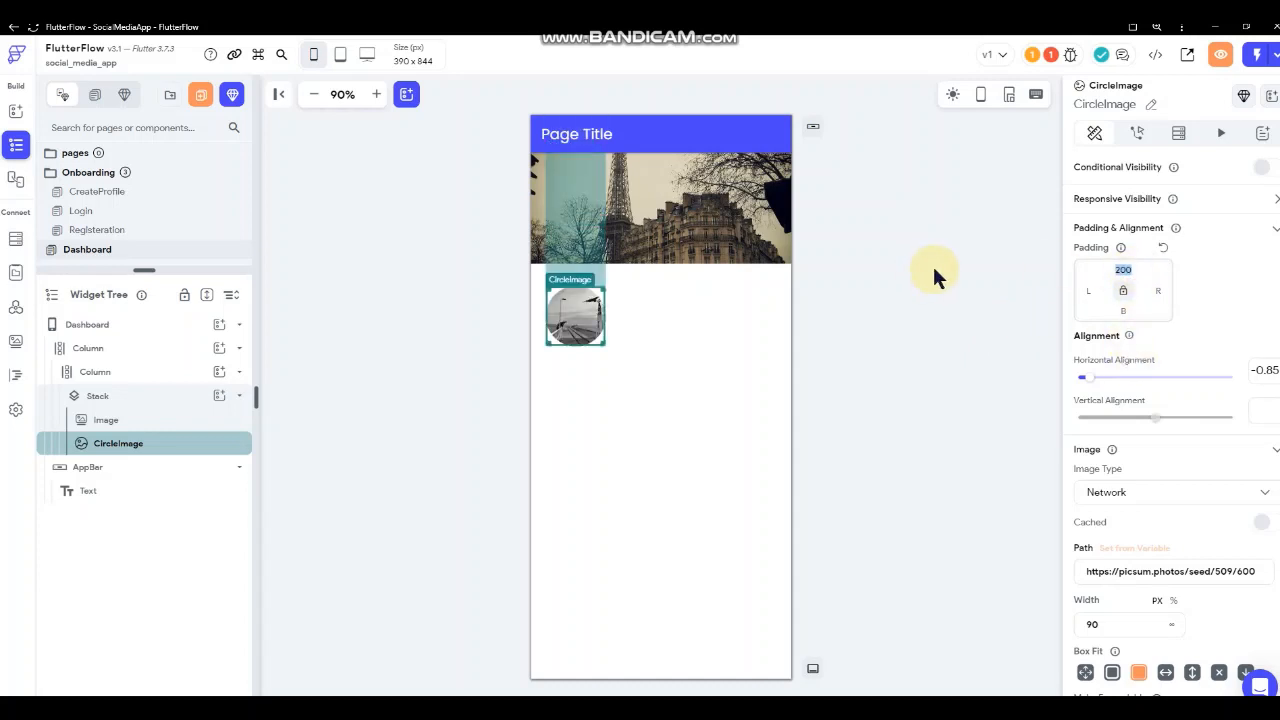
type("165")
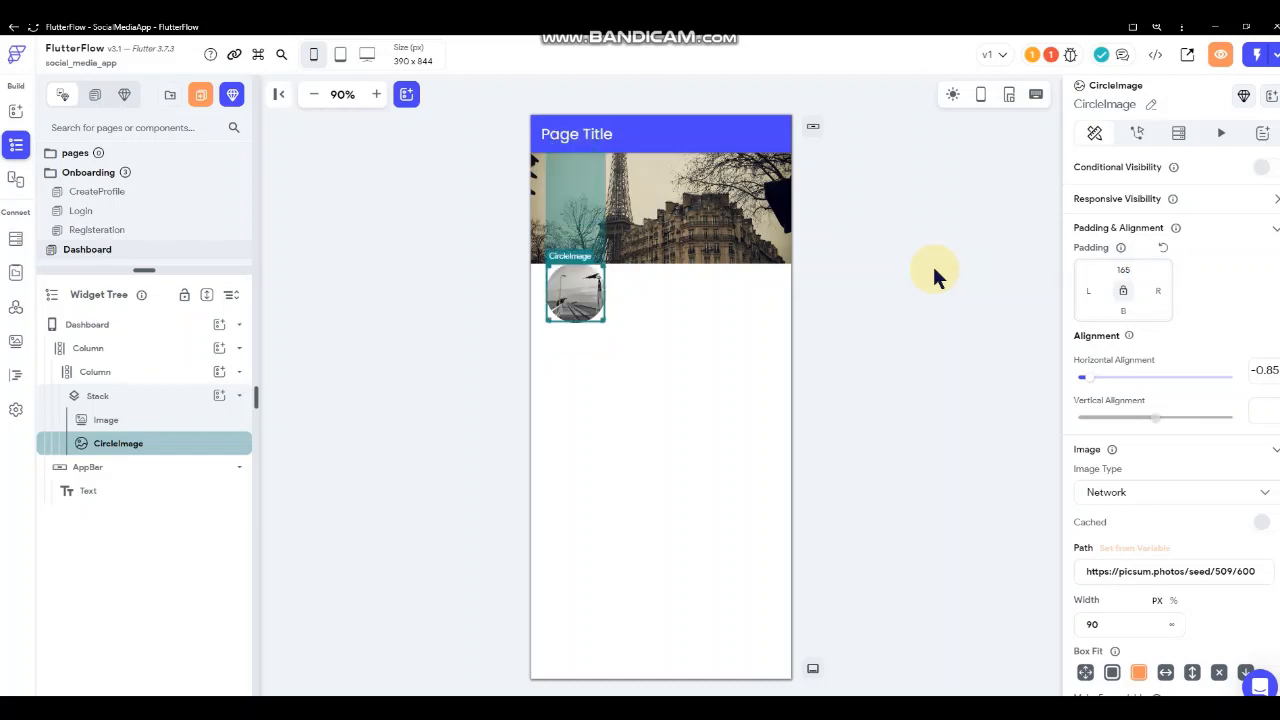
double_click(1126, 272)
type("125")
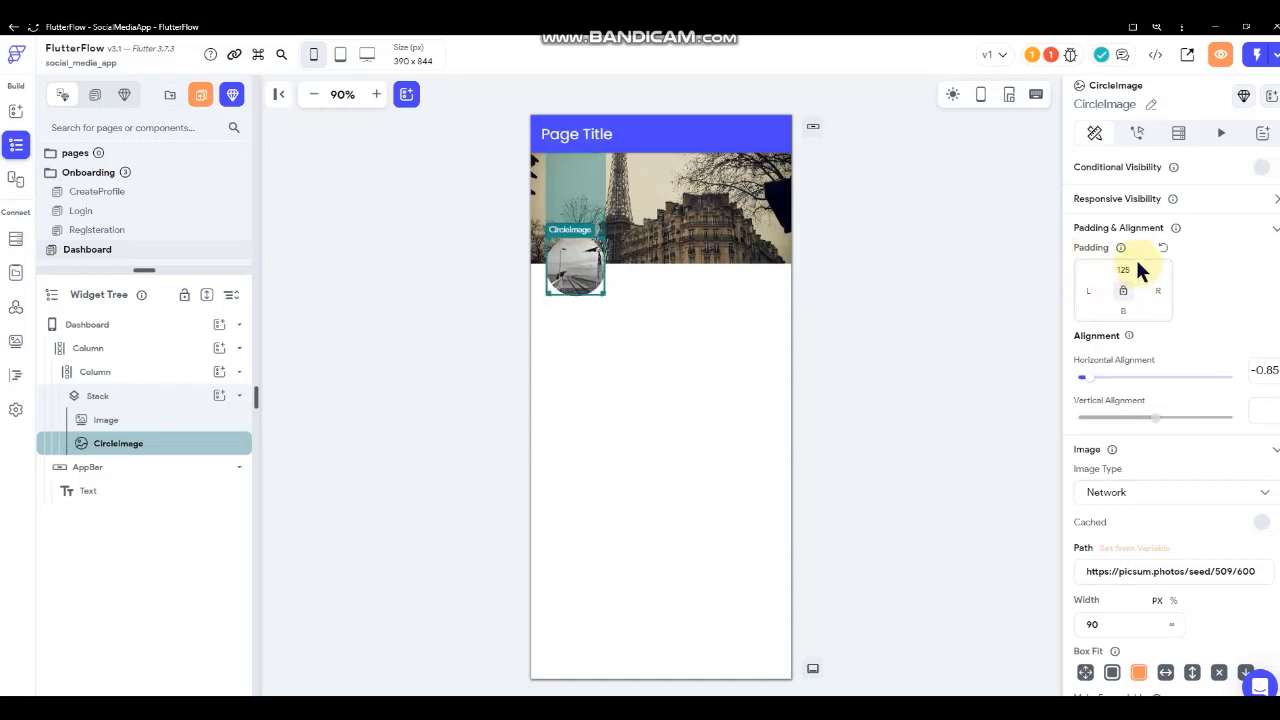
double_click(1127, 269)
type("100")
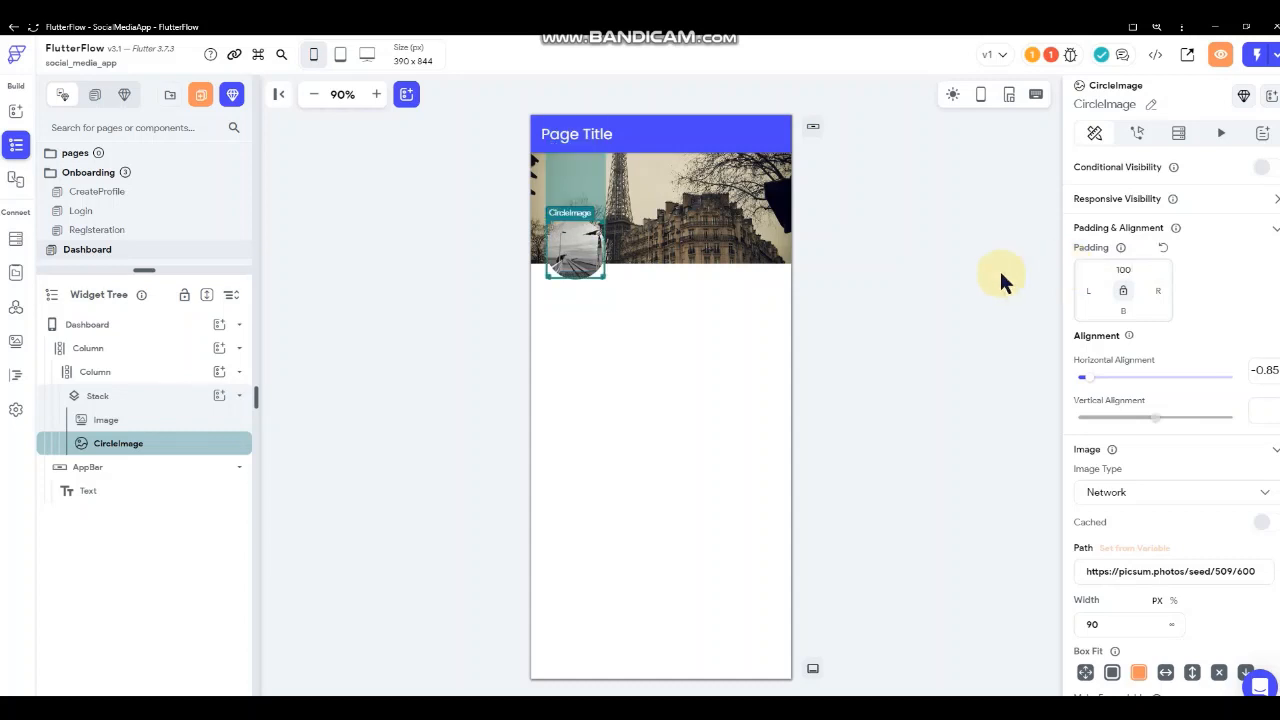
- Switch to the Firebase Storage console and select "Untitled (360 × 160 px).png" in the fillers folder
left_click(886, 268)
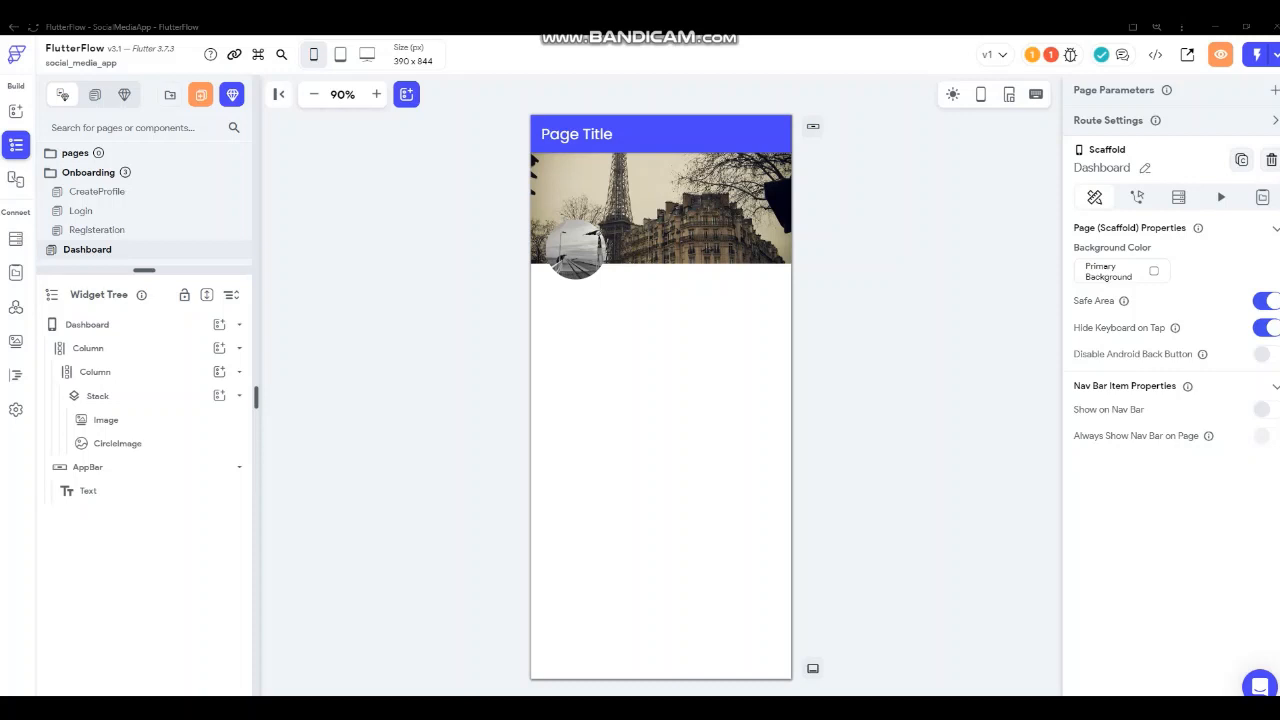
left_click(700, 205)
left_click_drag(700, 289, 911, 170)
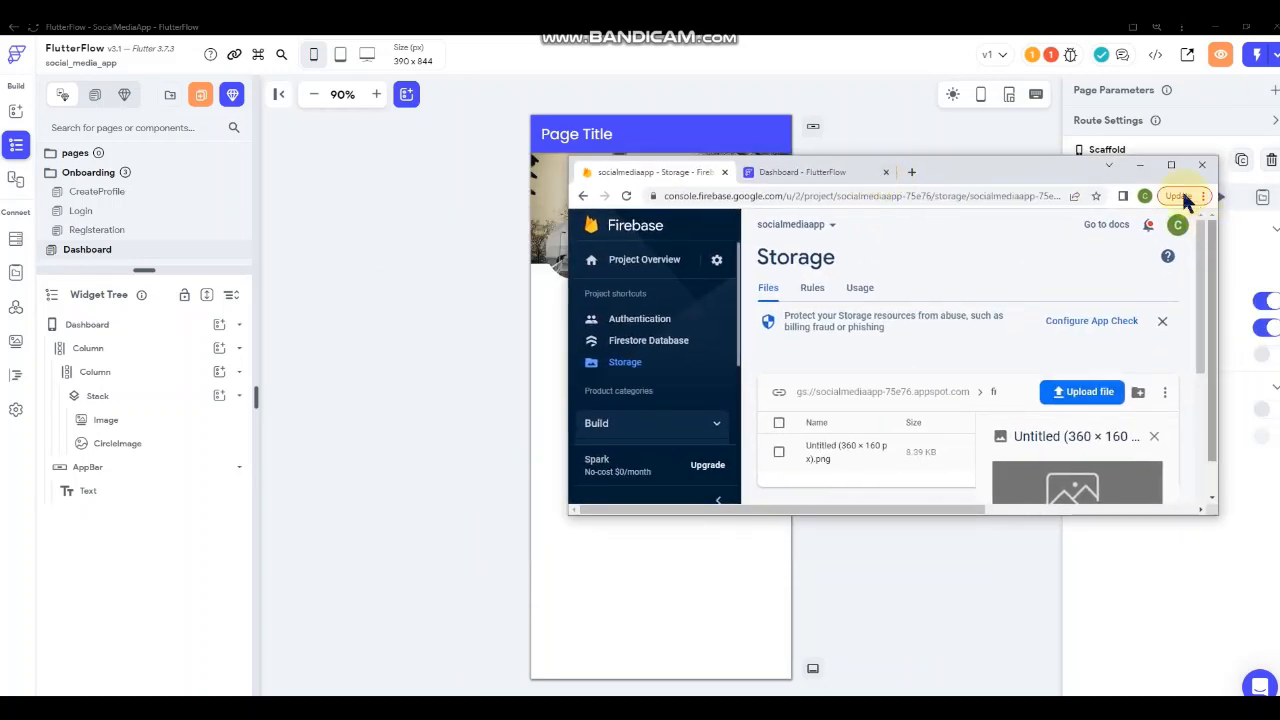
left_click(1175, 170)
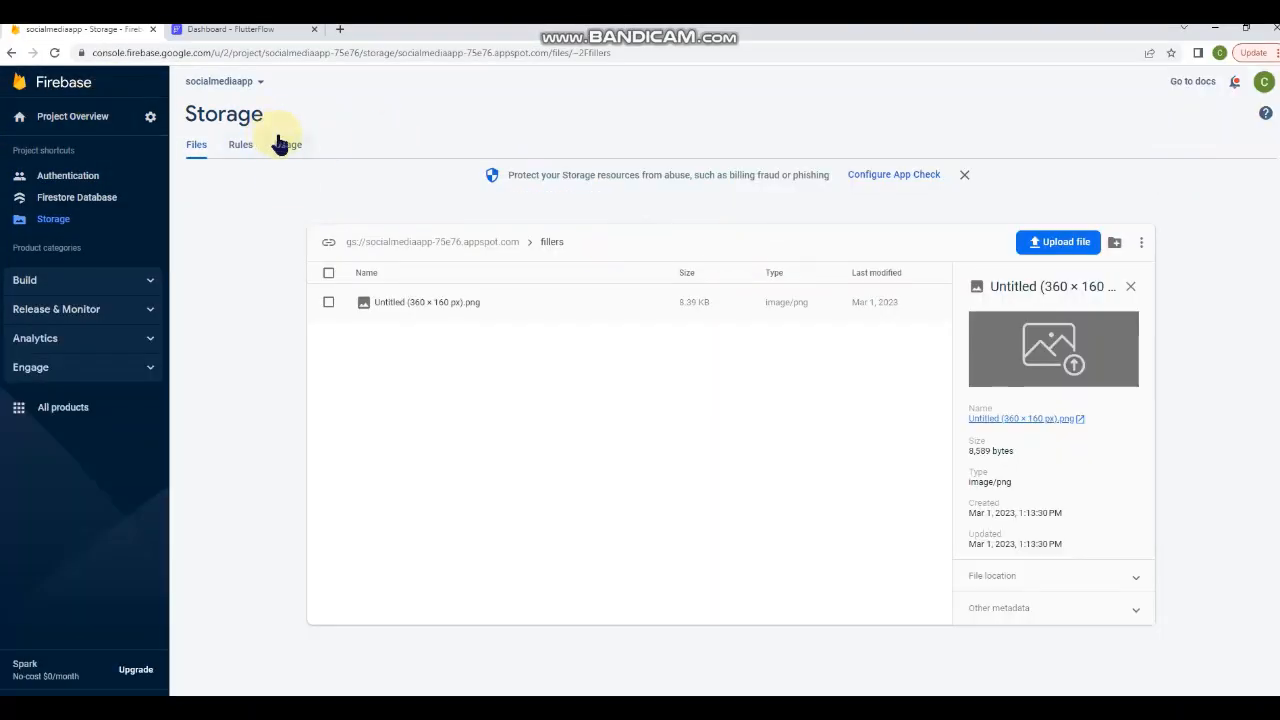
left_click(495, 241)
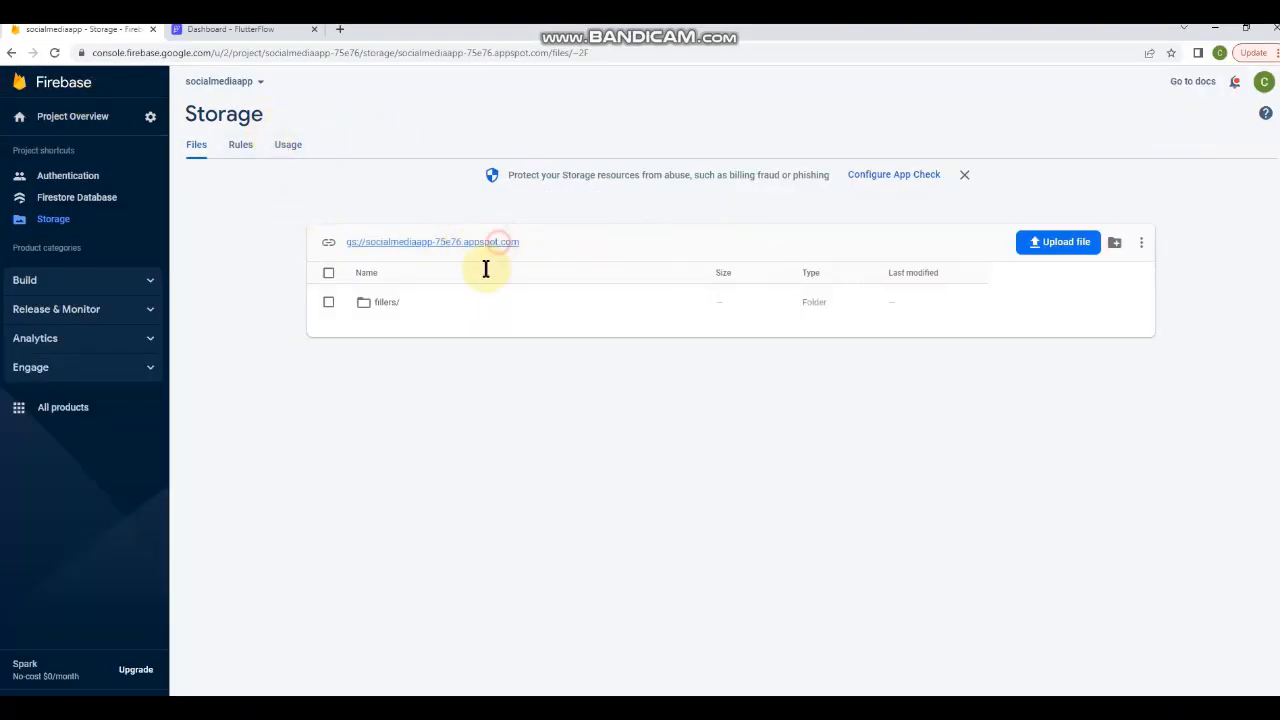
left_click(386, 304)
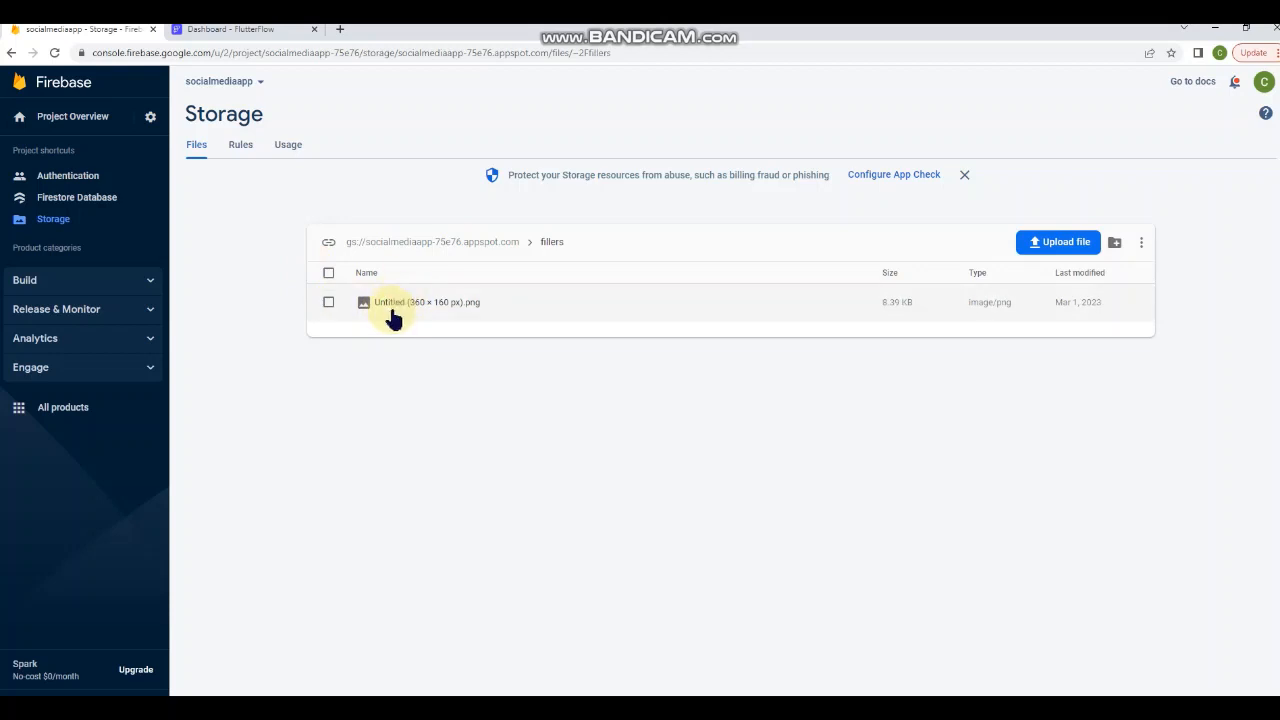
left_click(432, 308)
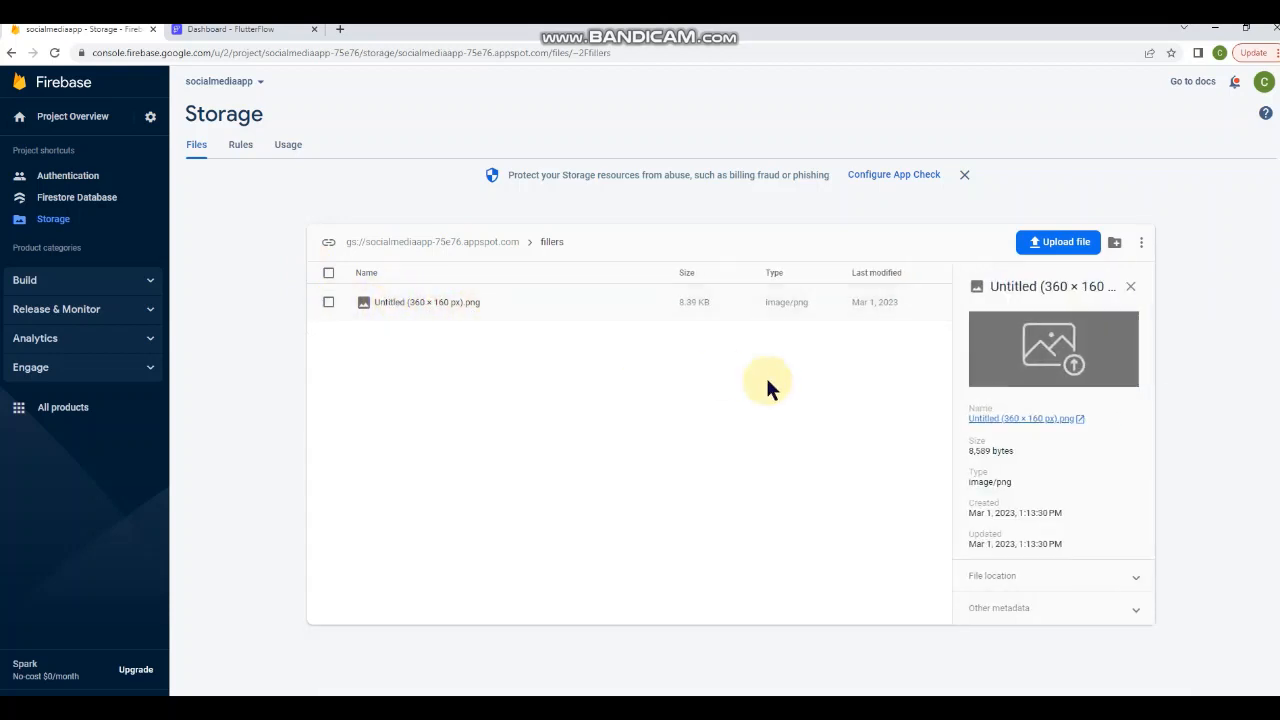
- Open the filler image at full size in its own browser tab, copy its URL and close that tab
left_click(1013, 419)
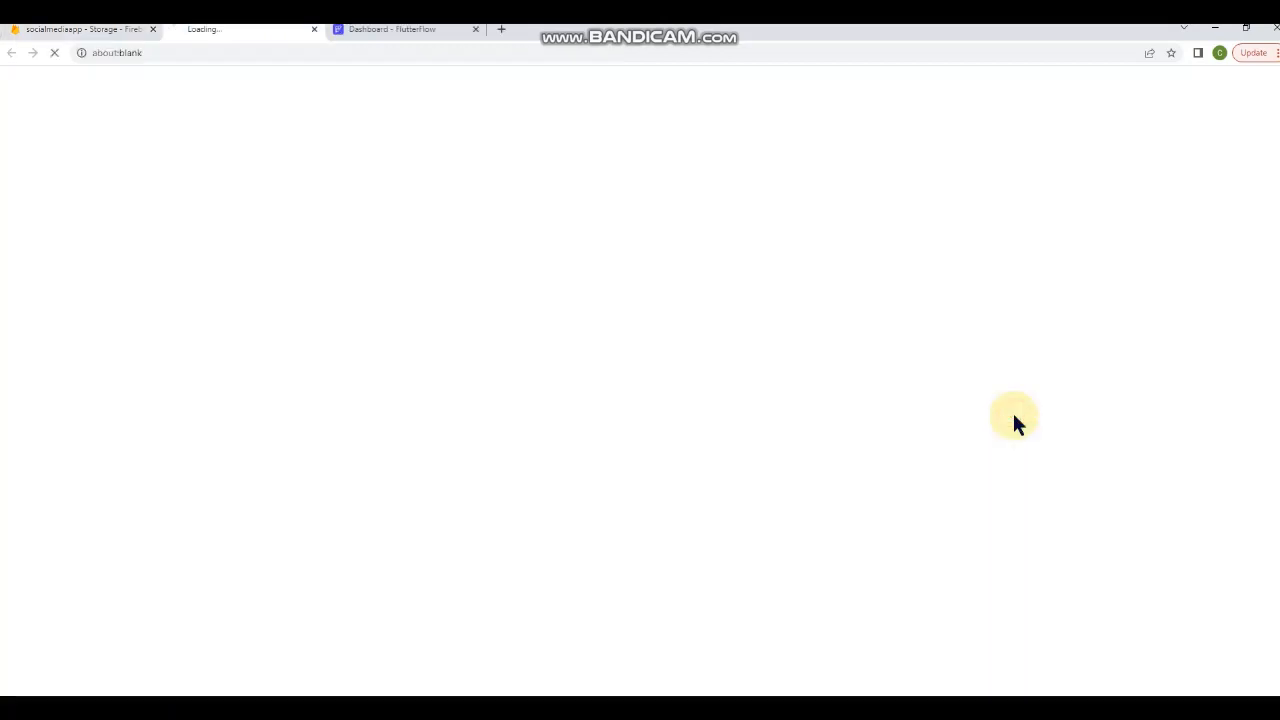
right_click(437, 55)
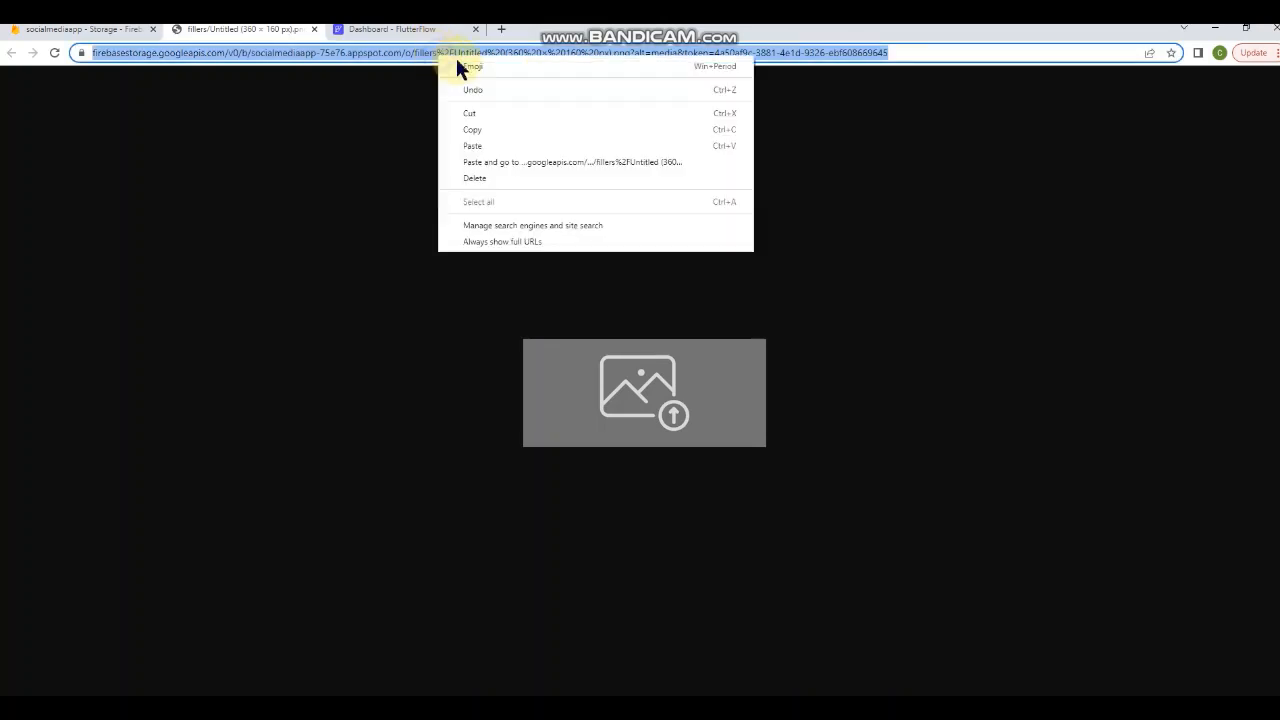
left_click(471, 129)
left_click(316, 30)
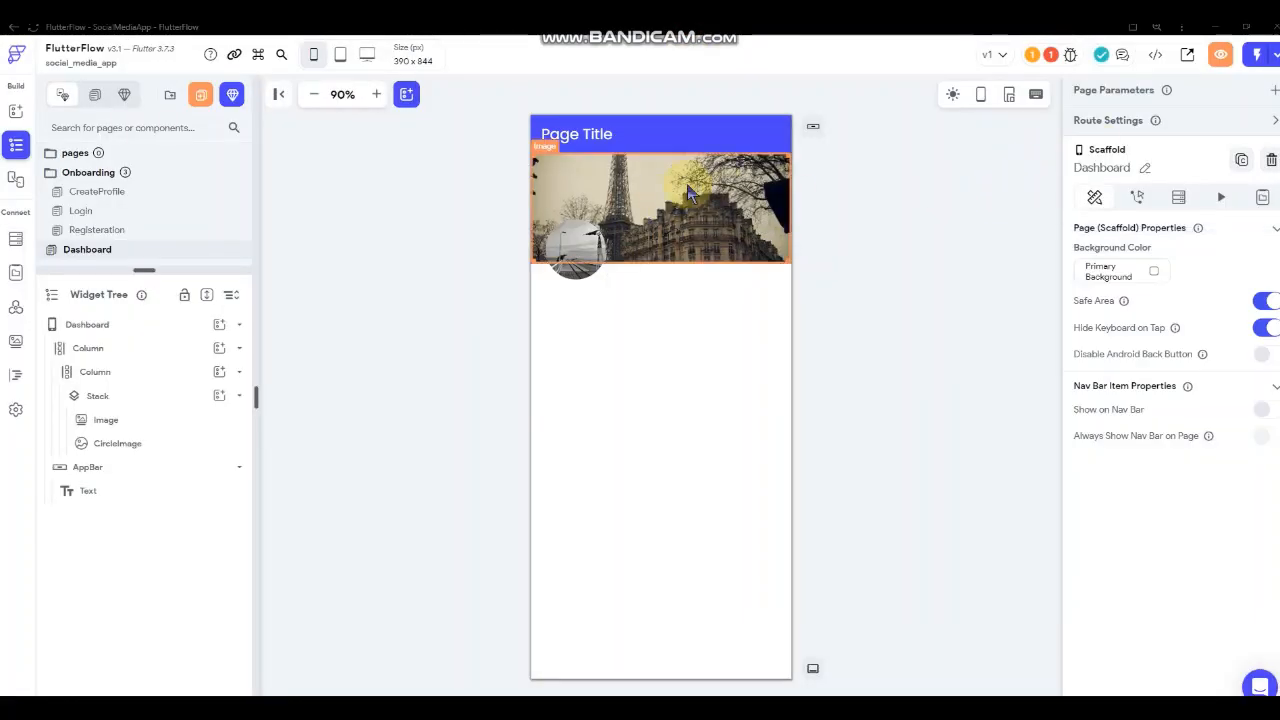
- In FlutterFlow, bind the banner image's path to the authenticated user's BannerImage variable
left_click(688, 193)
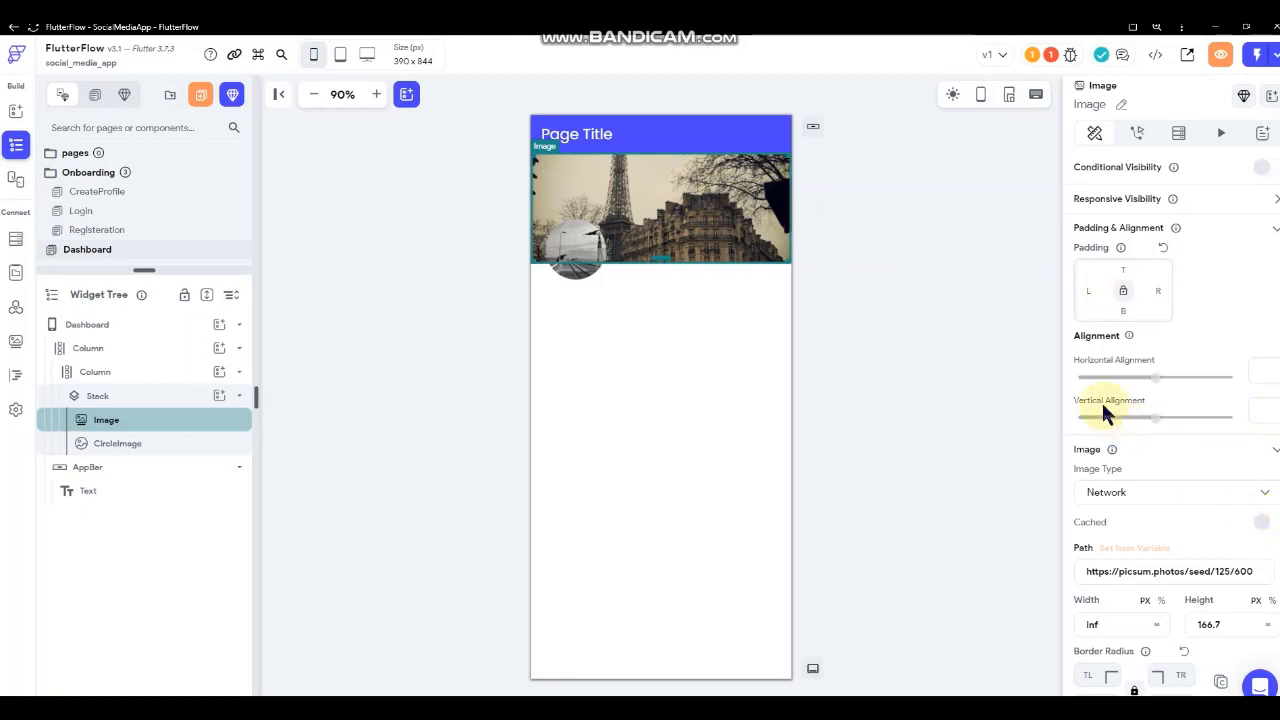
scroll(1105, 413, "down", 3)
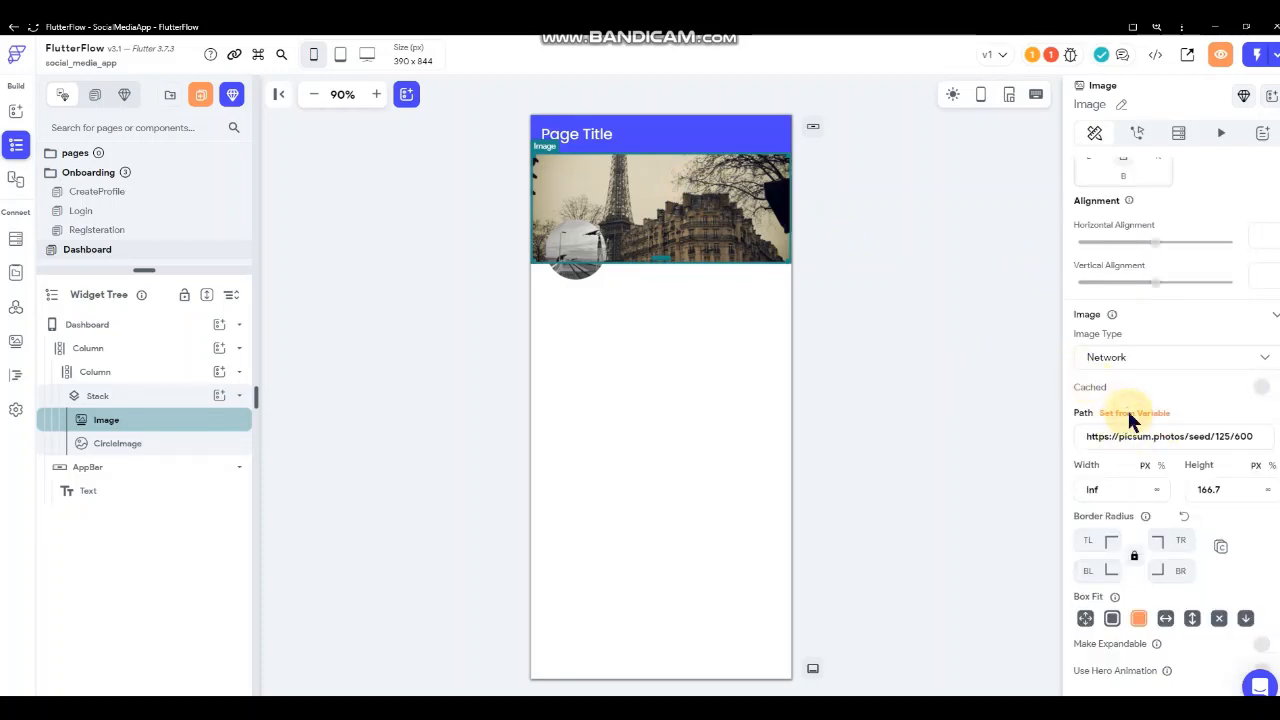
left_click(1130, 413)
left_click(958, 504)
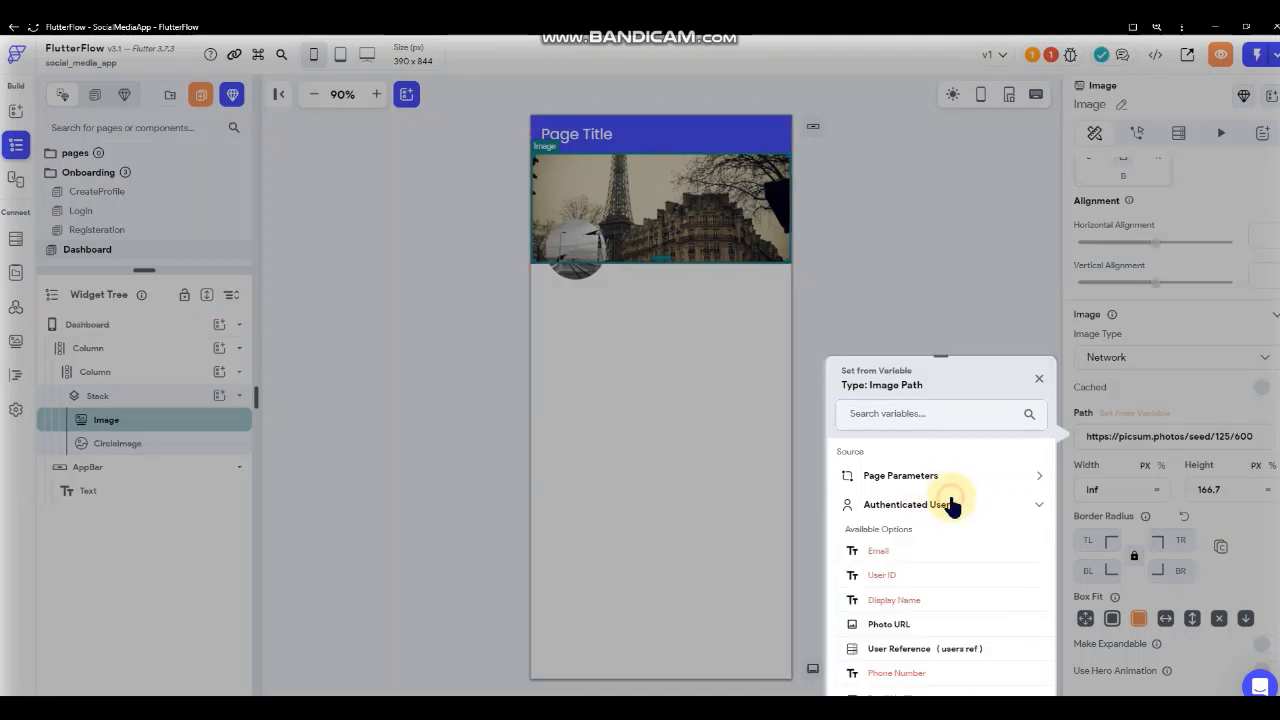
scroll(945, 515, "down", 1)
scroll(945, 510, "down", 5)
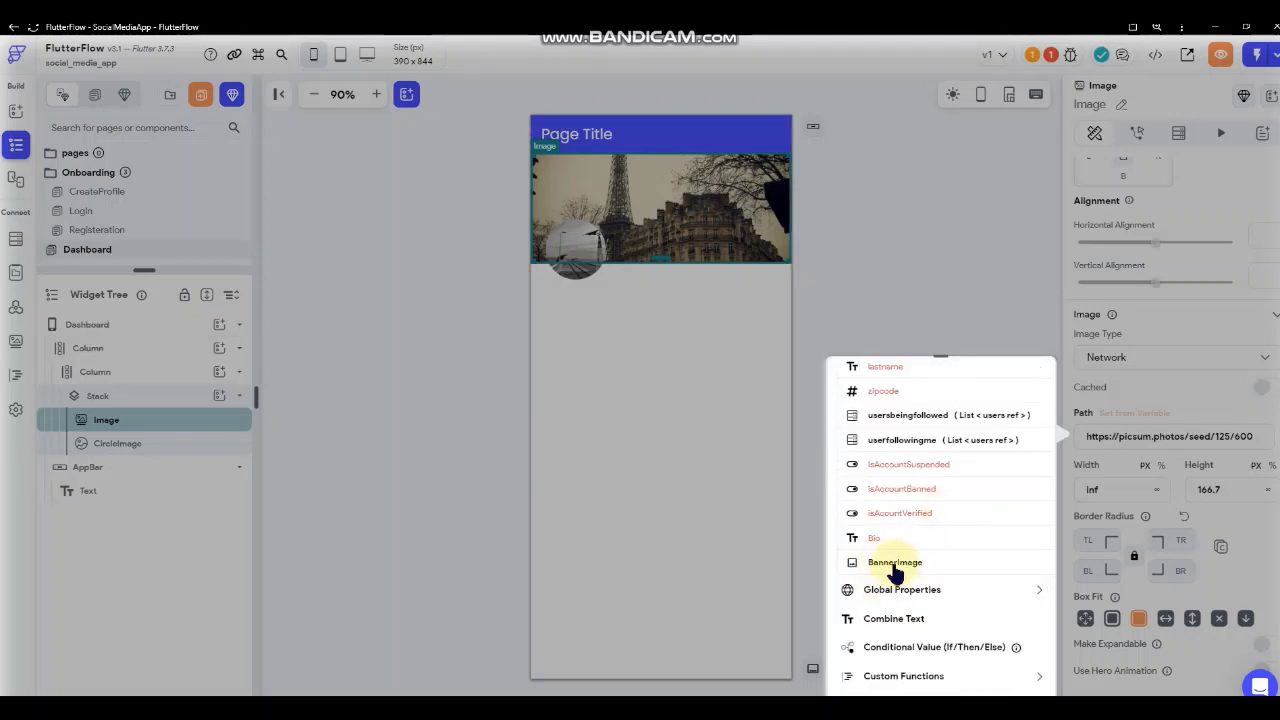
left_click(893, 568)
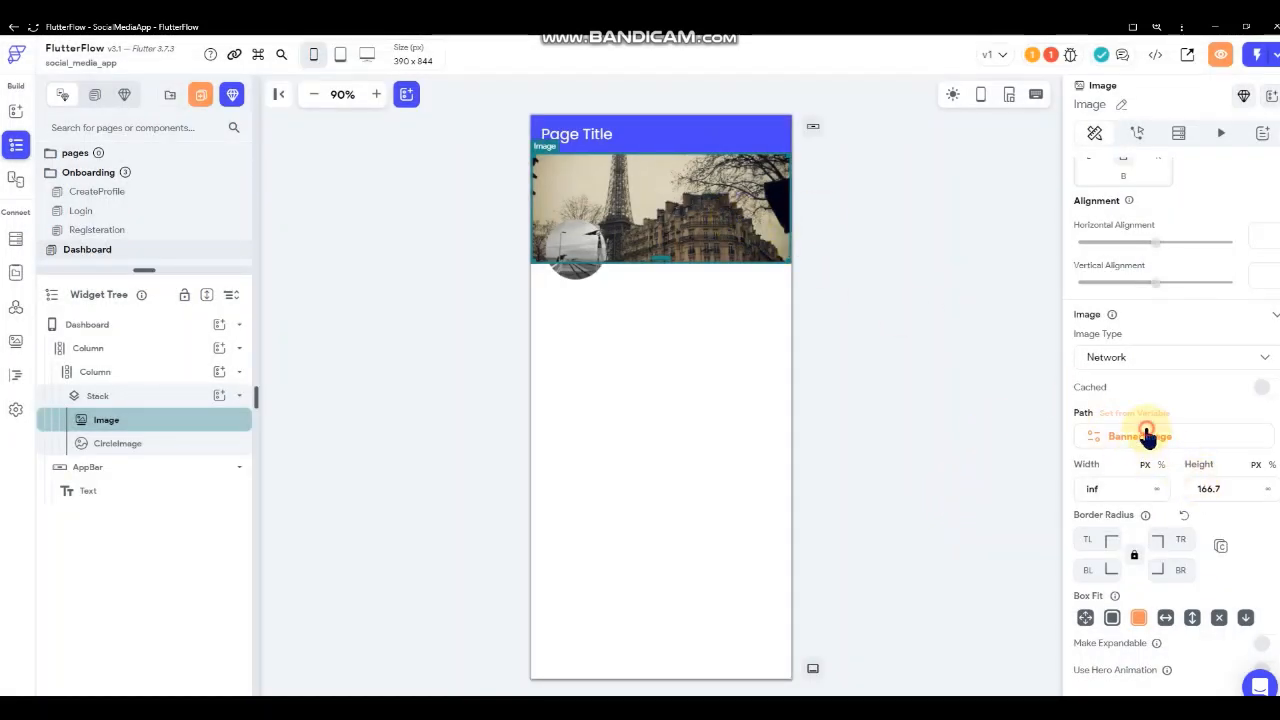
- Set the default value of the banner's BannerImage variable to the copied filler image URL
left_click(1143, 436)
left_click(898, 508)
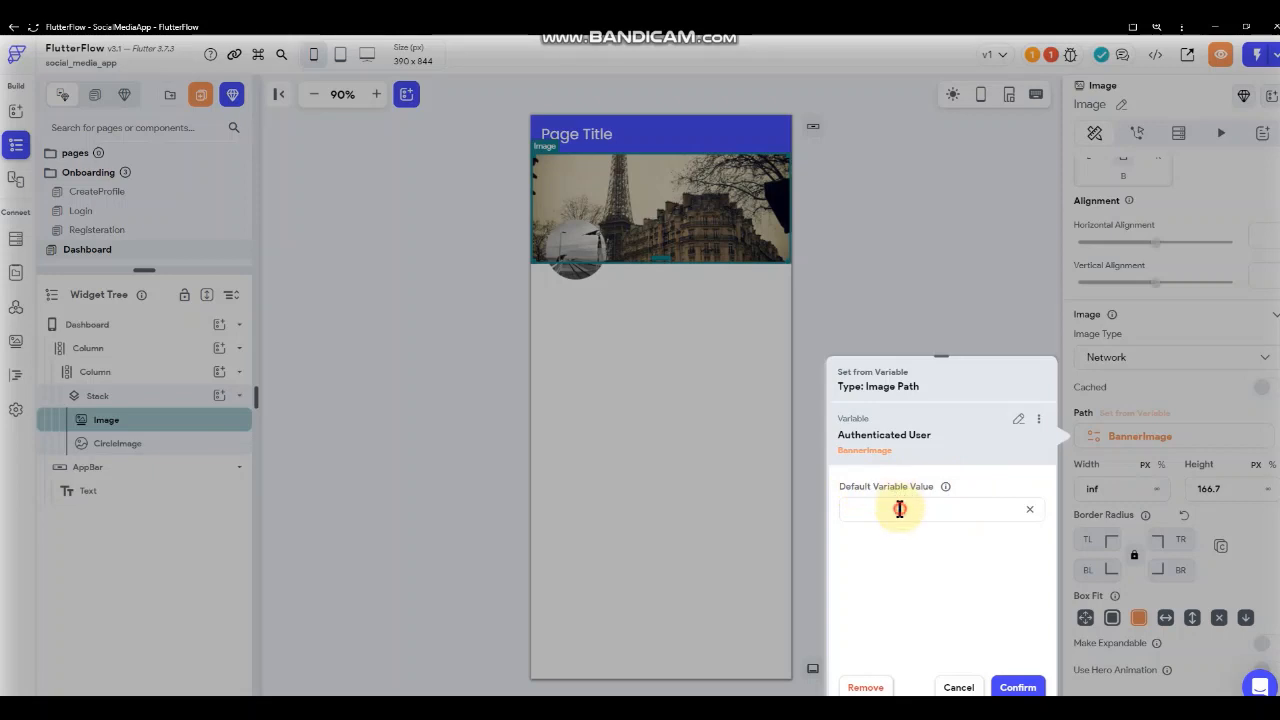
key("ctrl+v")
left_click(1018, 686)
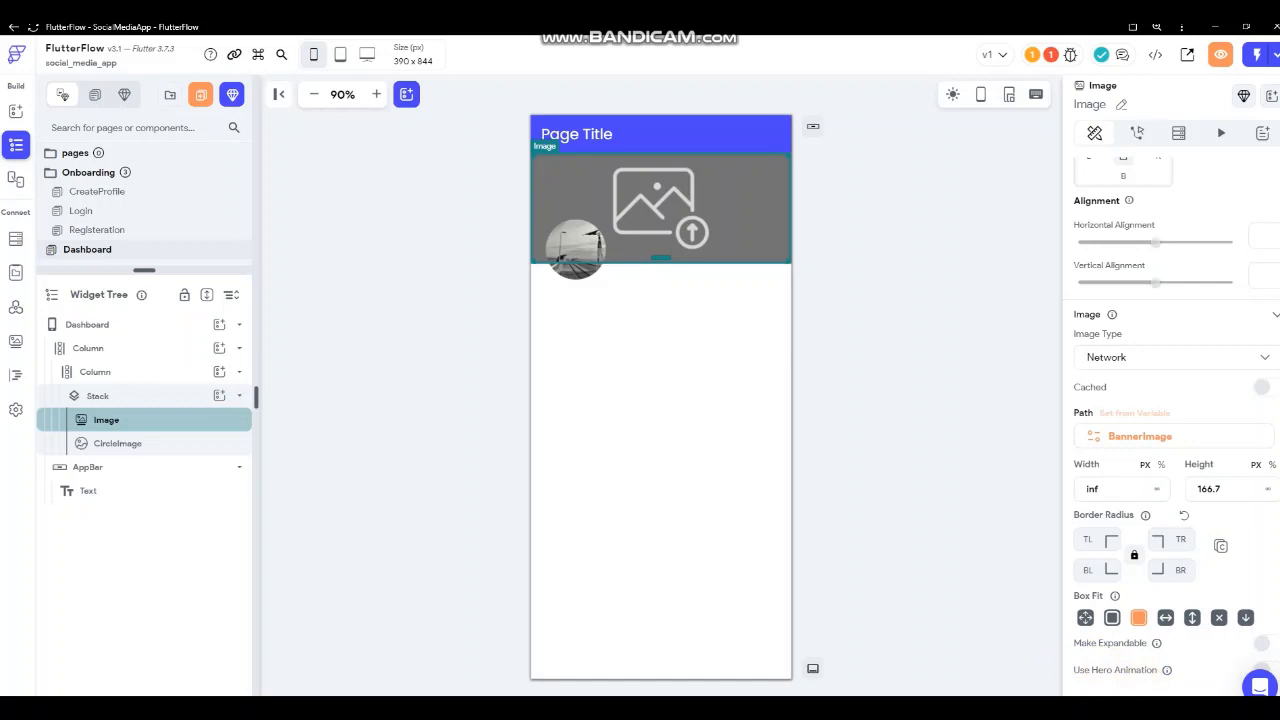
- Add an IconButton to the Stack over the banner and set its horizontal alignment to 1
left_click(668, 328)
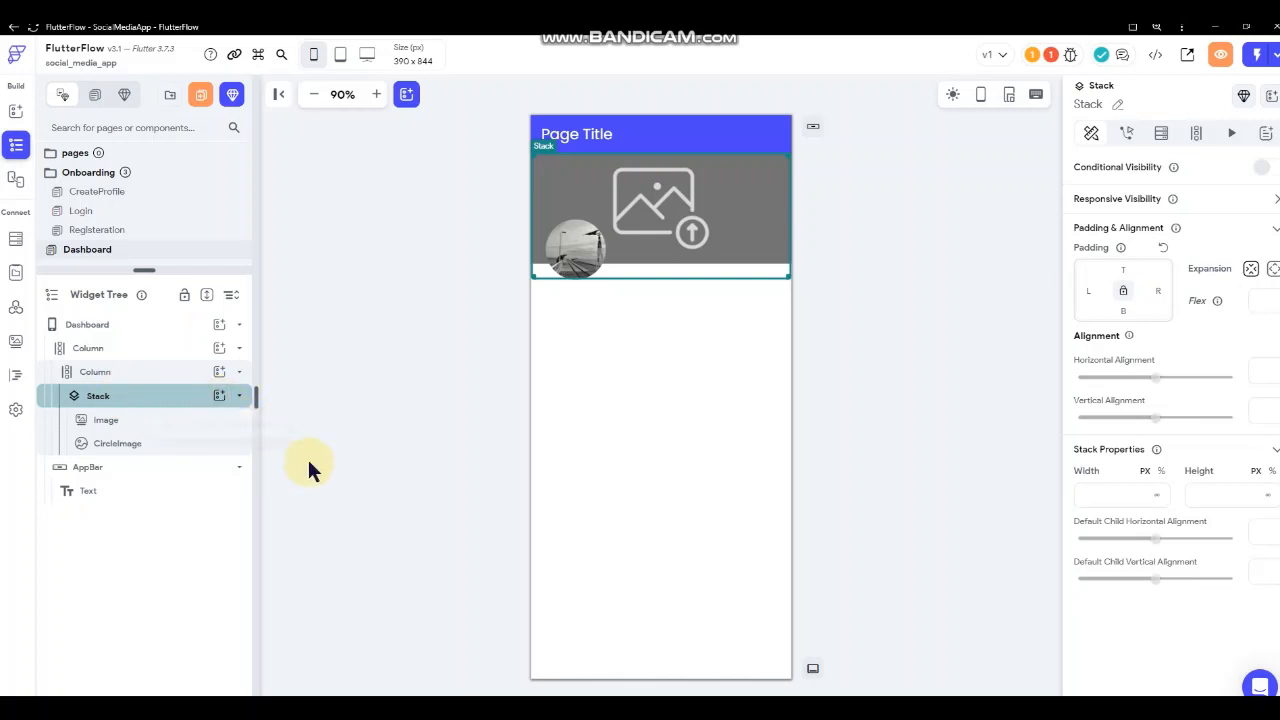
left_click(217, 398)
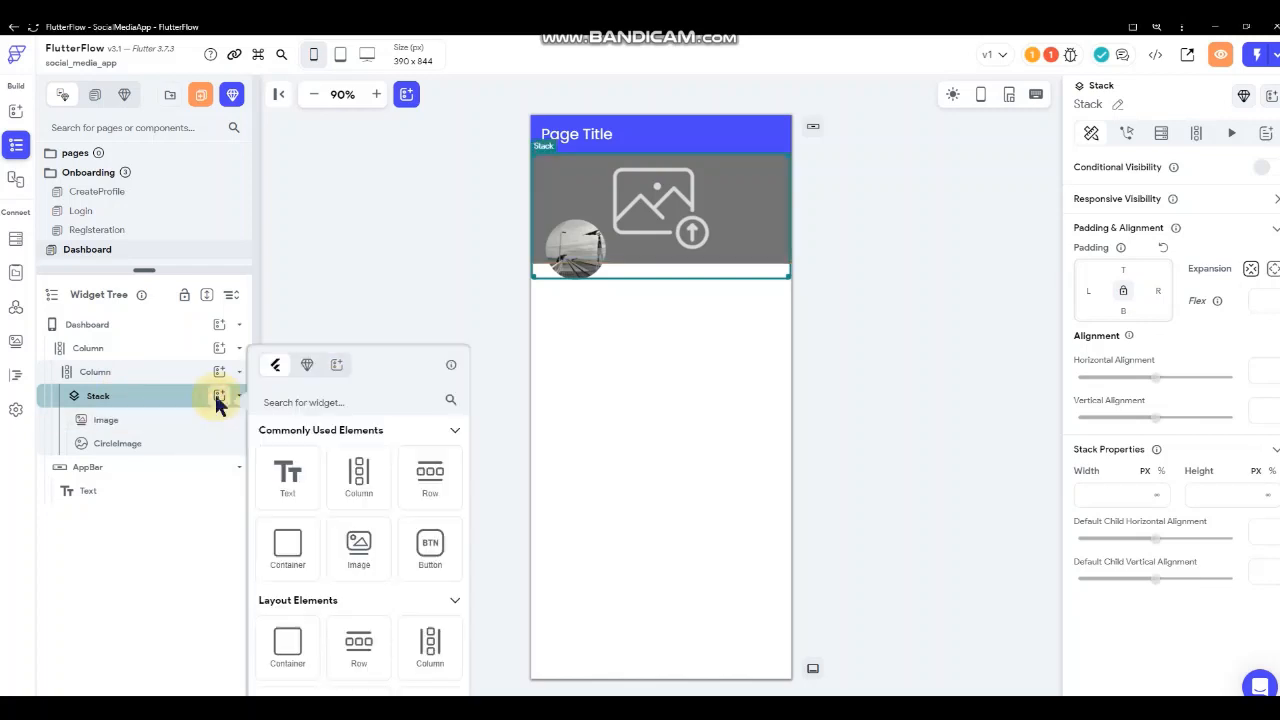
scroll(350, 557, "down", 3)
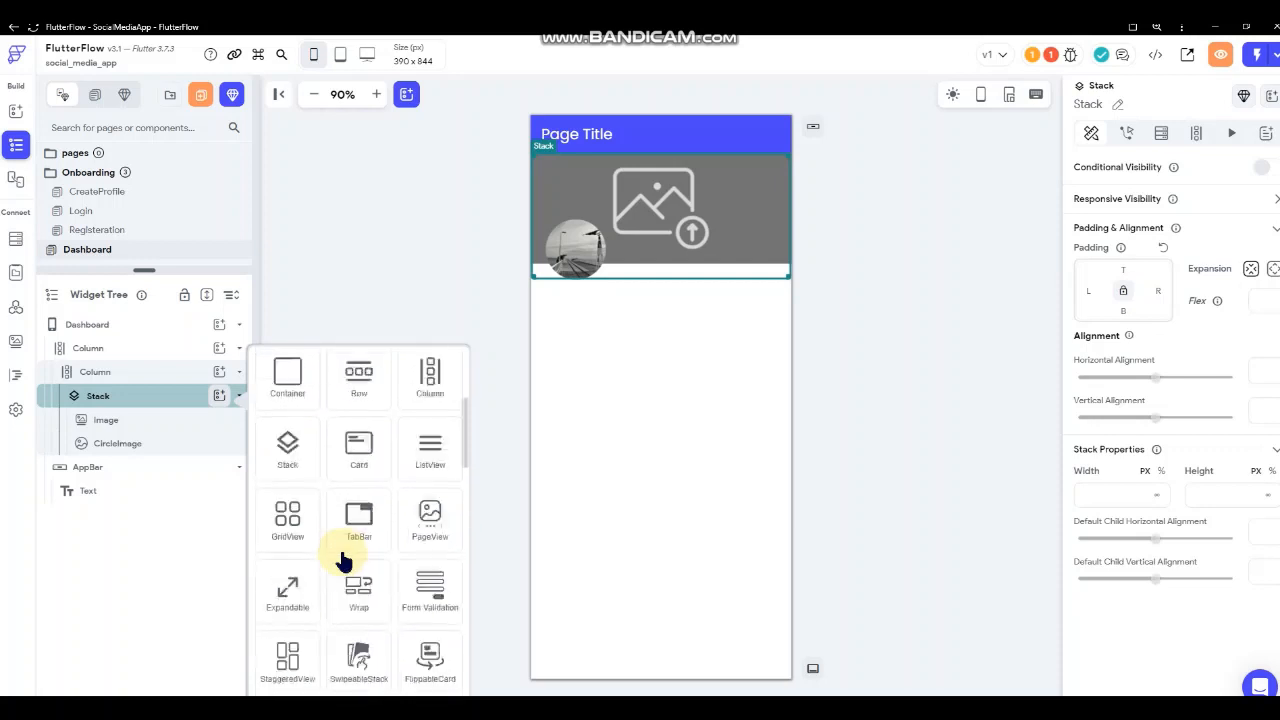
scroll(340, 548, "up", 1)
scroll(340, 548, "up", 2)
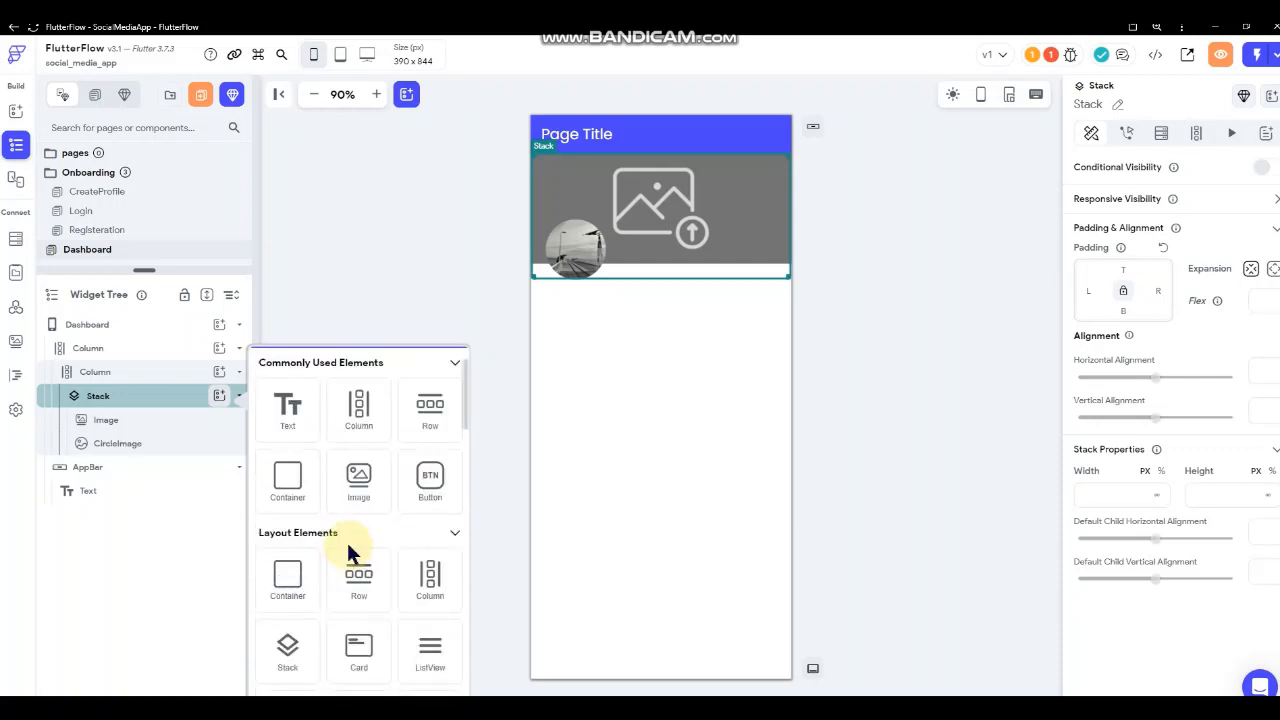
scroll(345, 555, "down", 2)
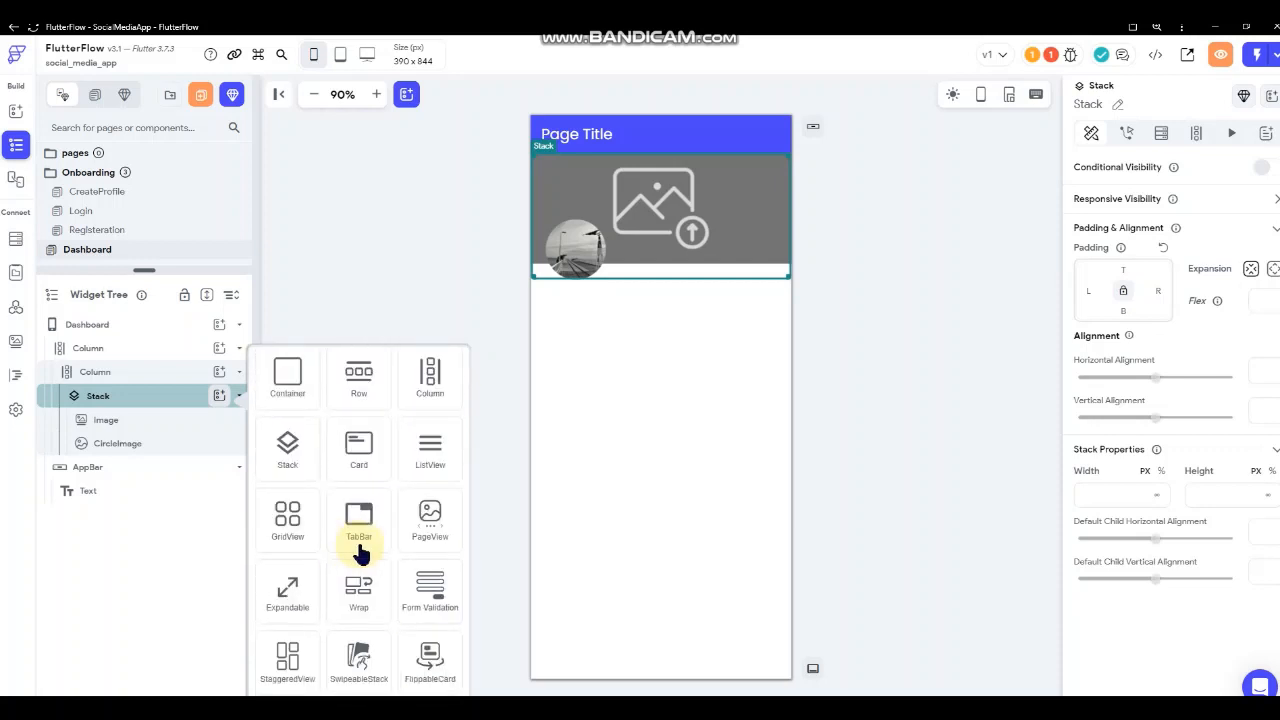
scroll(355, 555, "down", 4)
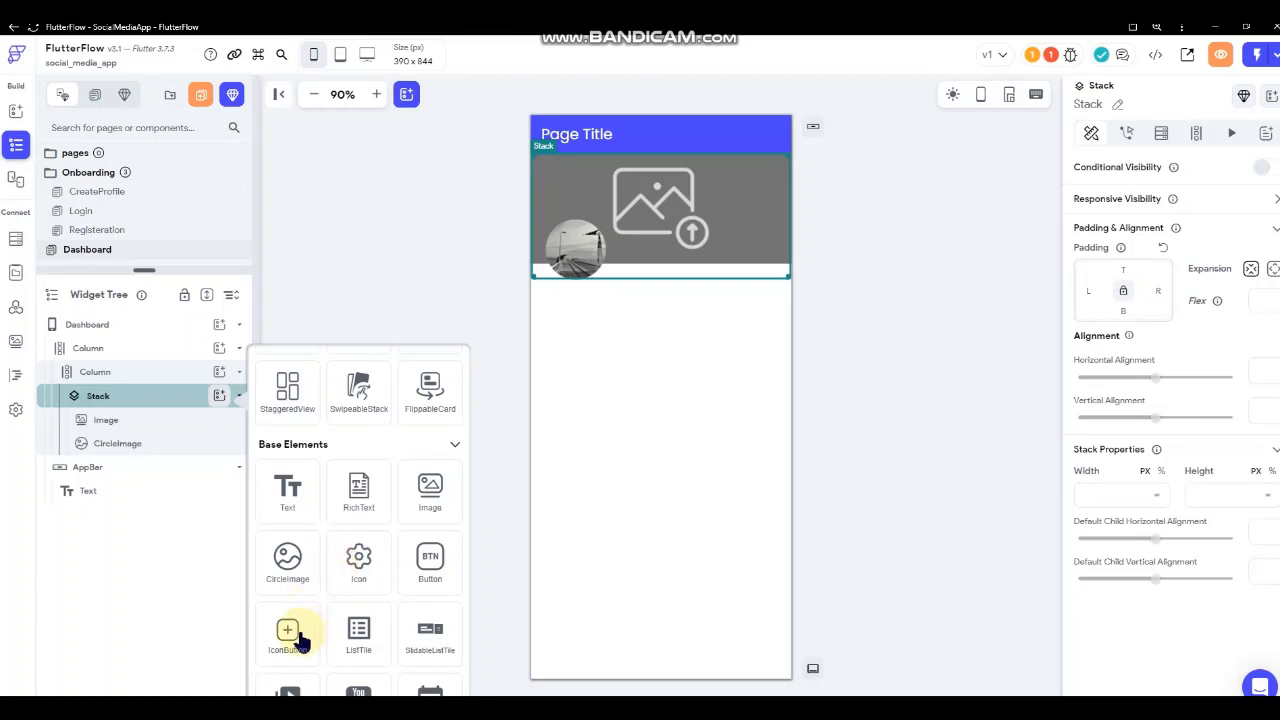
left_click(287, 636)
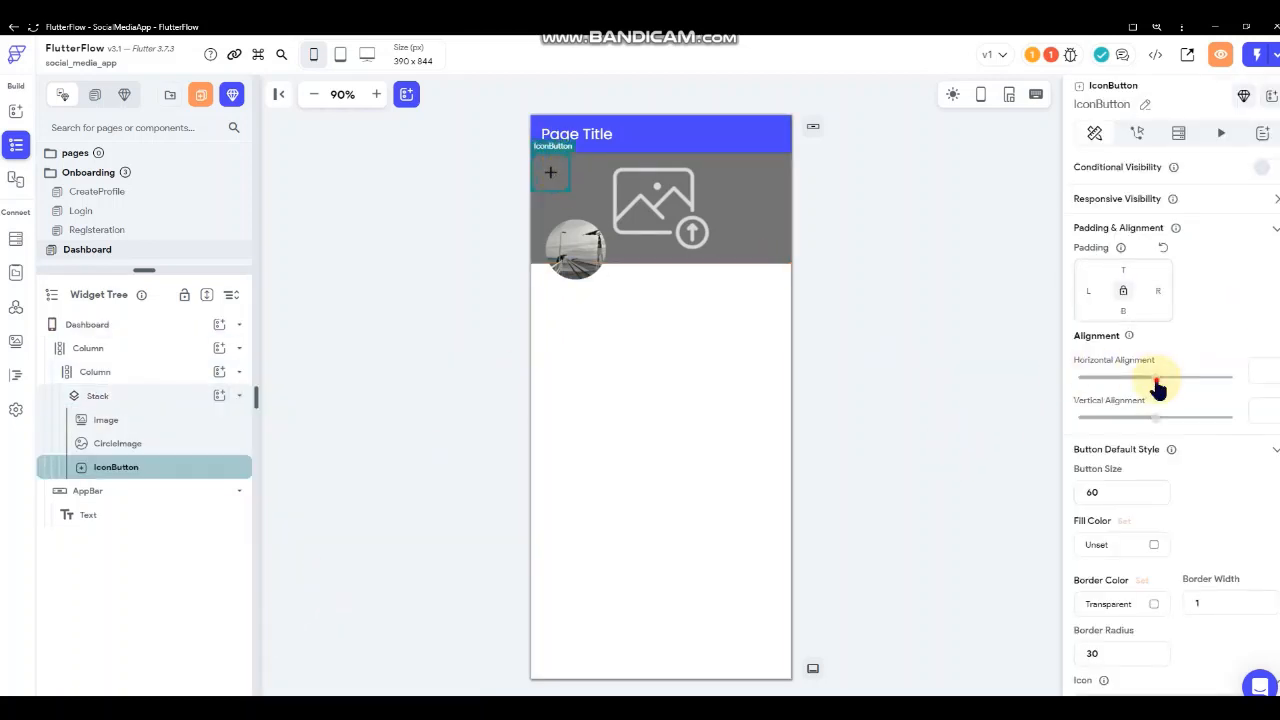
left_click_drag(1155, 385, 1238, 386)
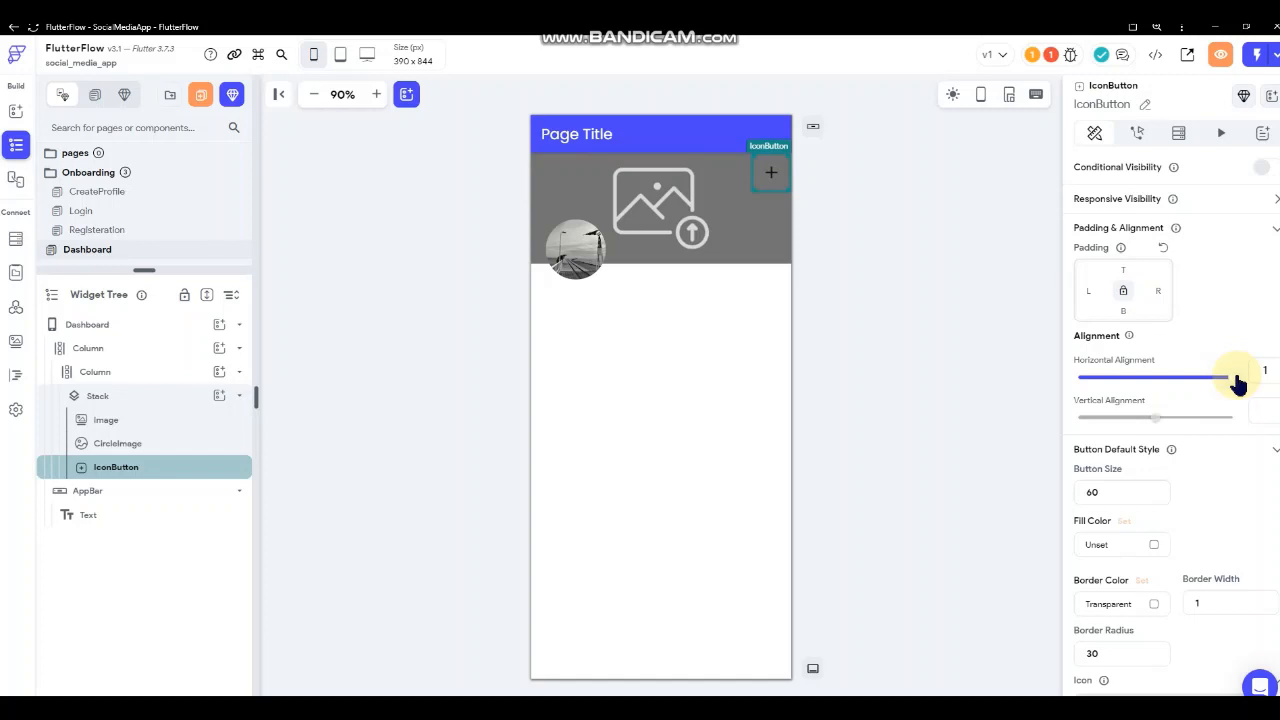
- Give the icon button a semi-transparent dark grey fill, #7b252424
scroll(1210, 620, "down", 2)
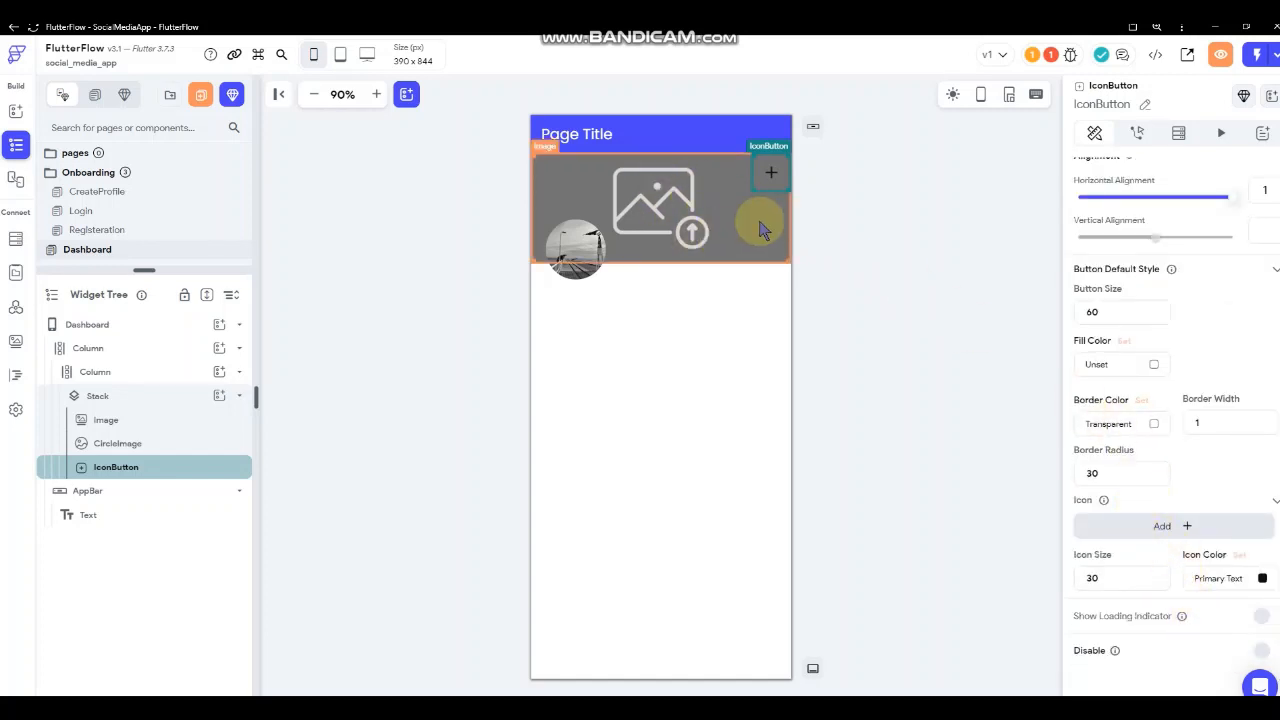
left_click(1155, 368)
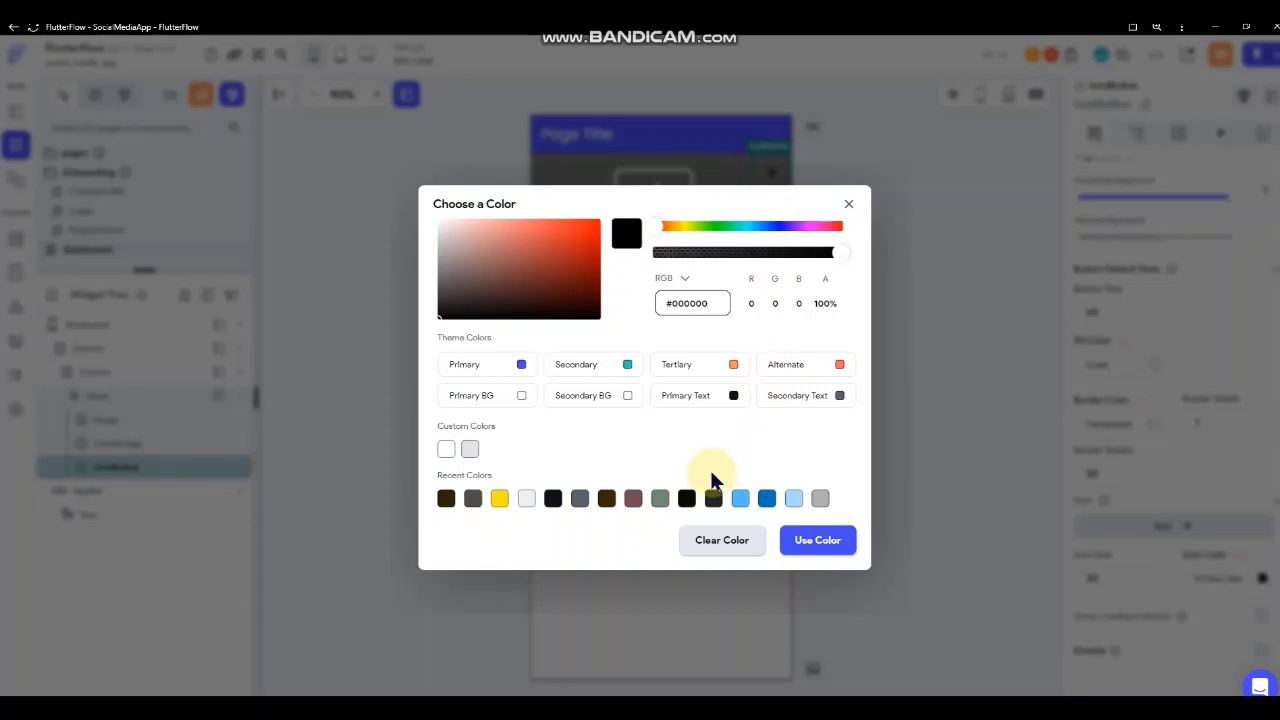
left_click(714, 500)
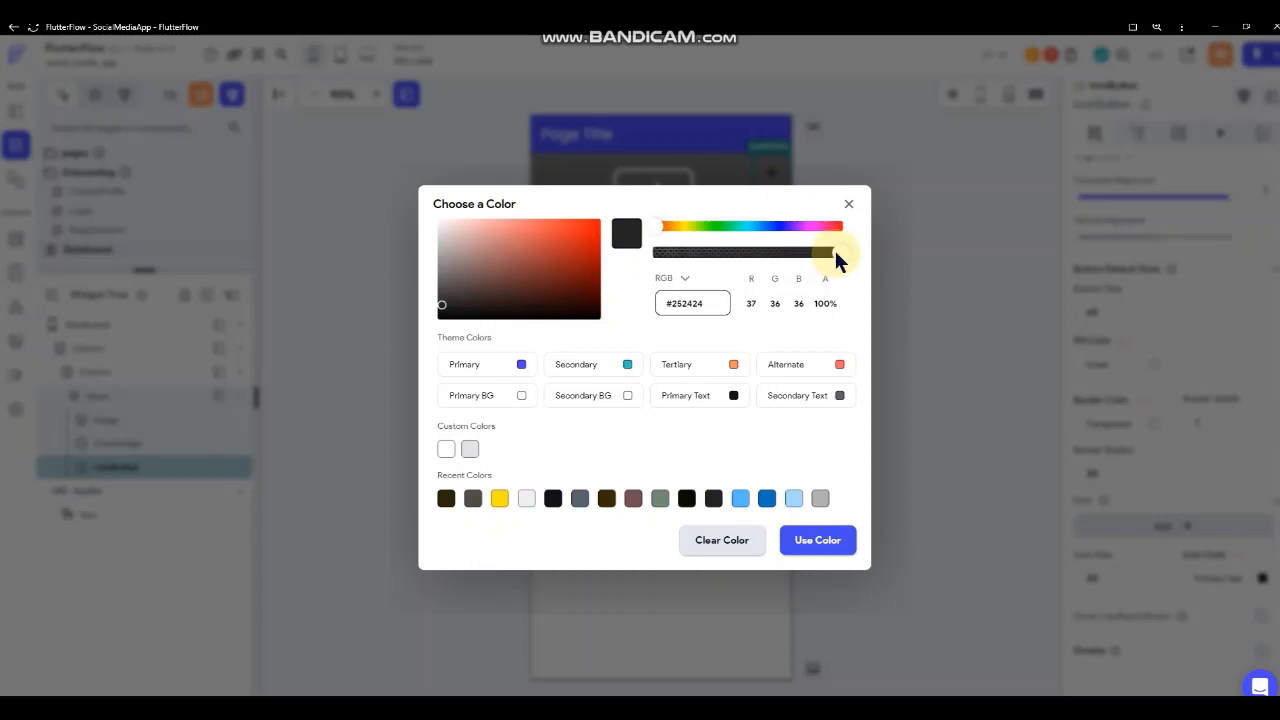
left_click_drag(836, 256, 745, 257)
left_click(812, 538)
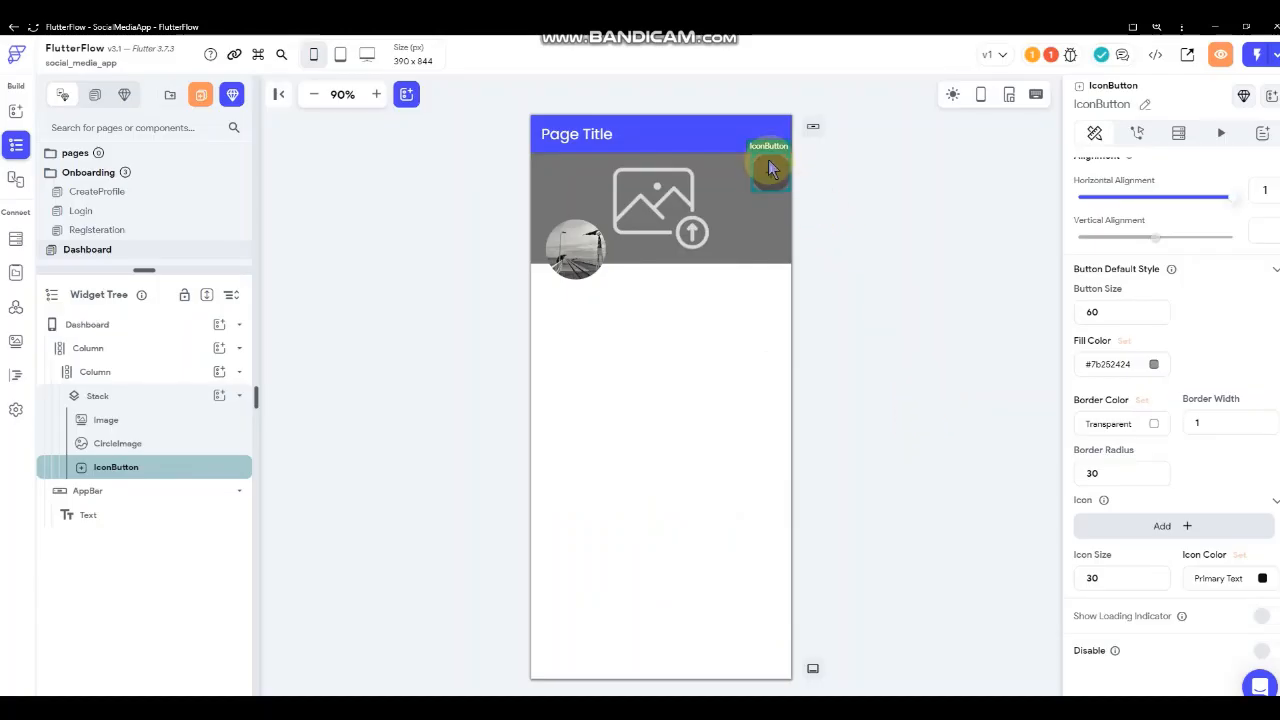
- Set the icon button's border radius to 8
left_click(1128, 476)
key("ctrl+a")
type("8")
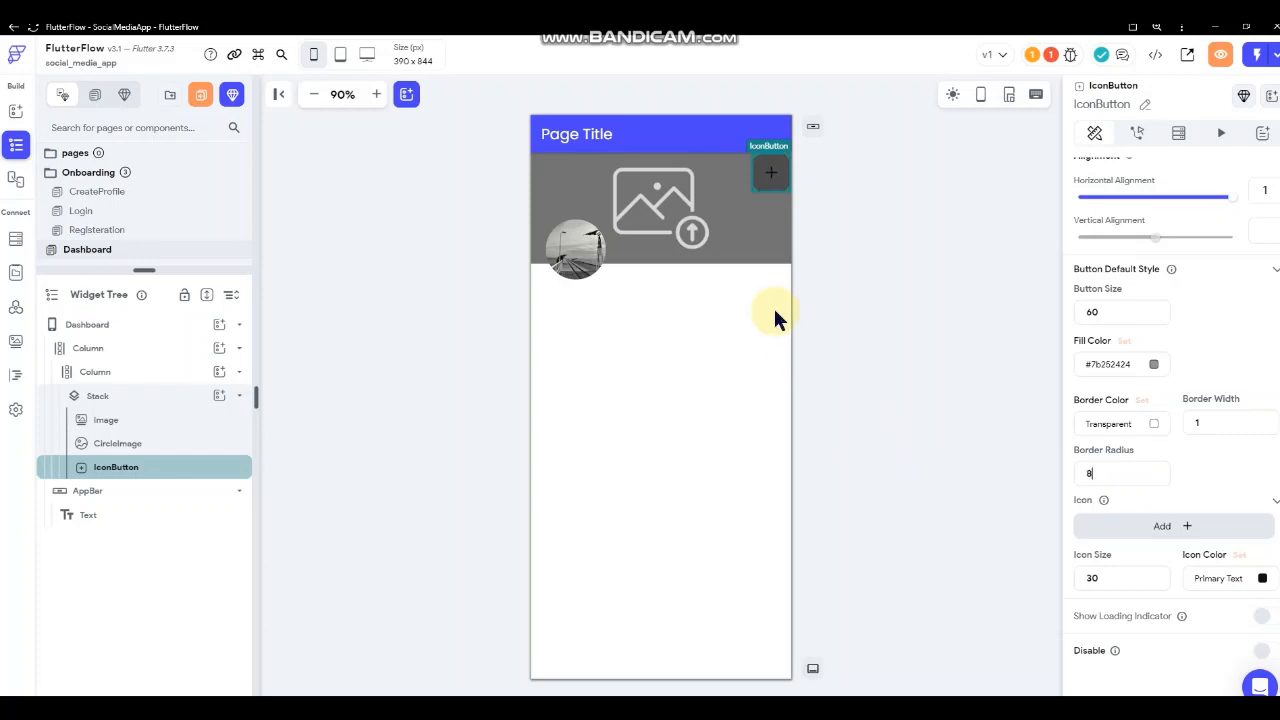
left_click(911, 207)
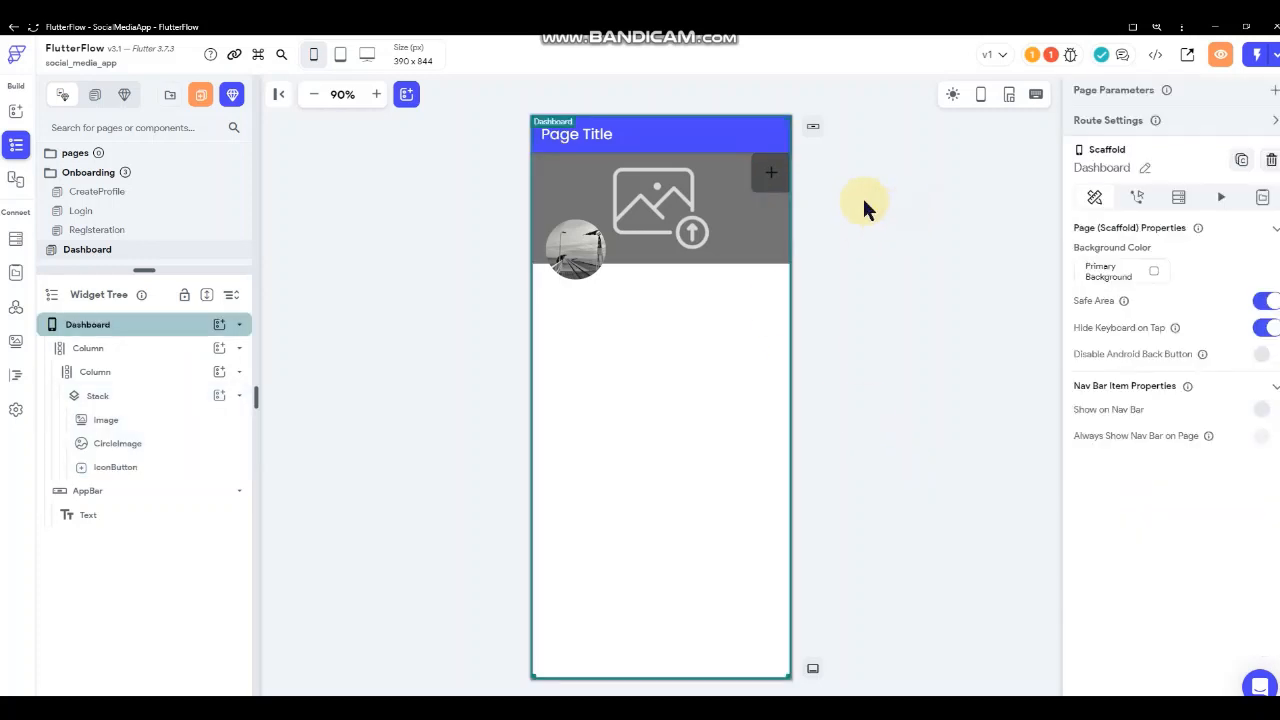
- Replace the icon button's plus symbol with the Material File Upload icon, searching the icons for "uploa"
left_click(768, 175)
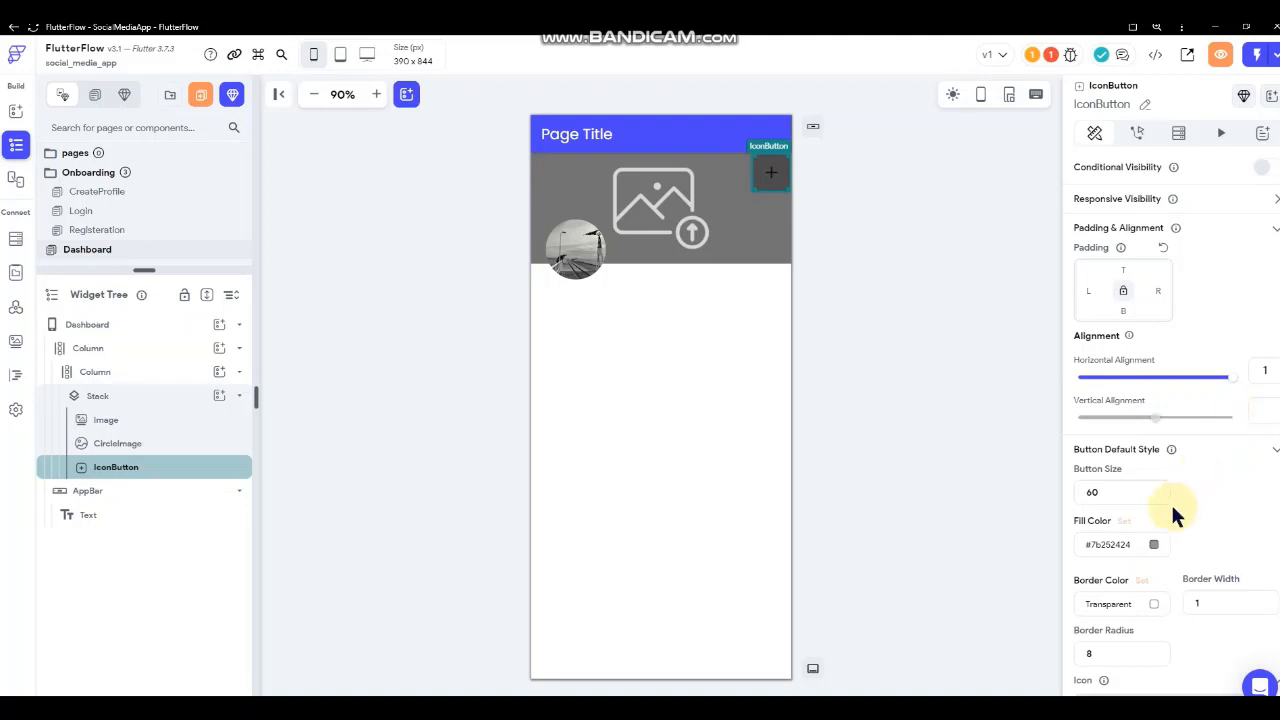
scroll(1172, 505, "down", 3)
scroll(1172, 505, "up", 2)
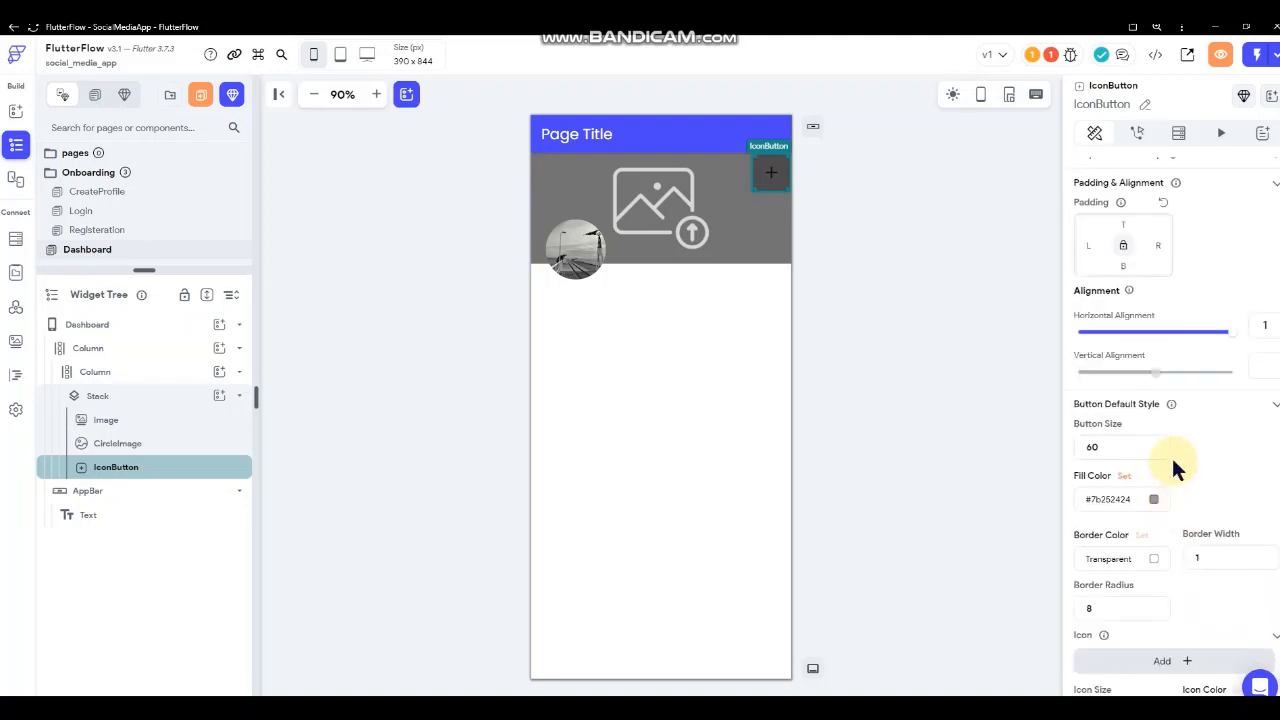
scroll(1172, 485, "down", 2)
left_click(1172, 525)
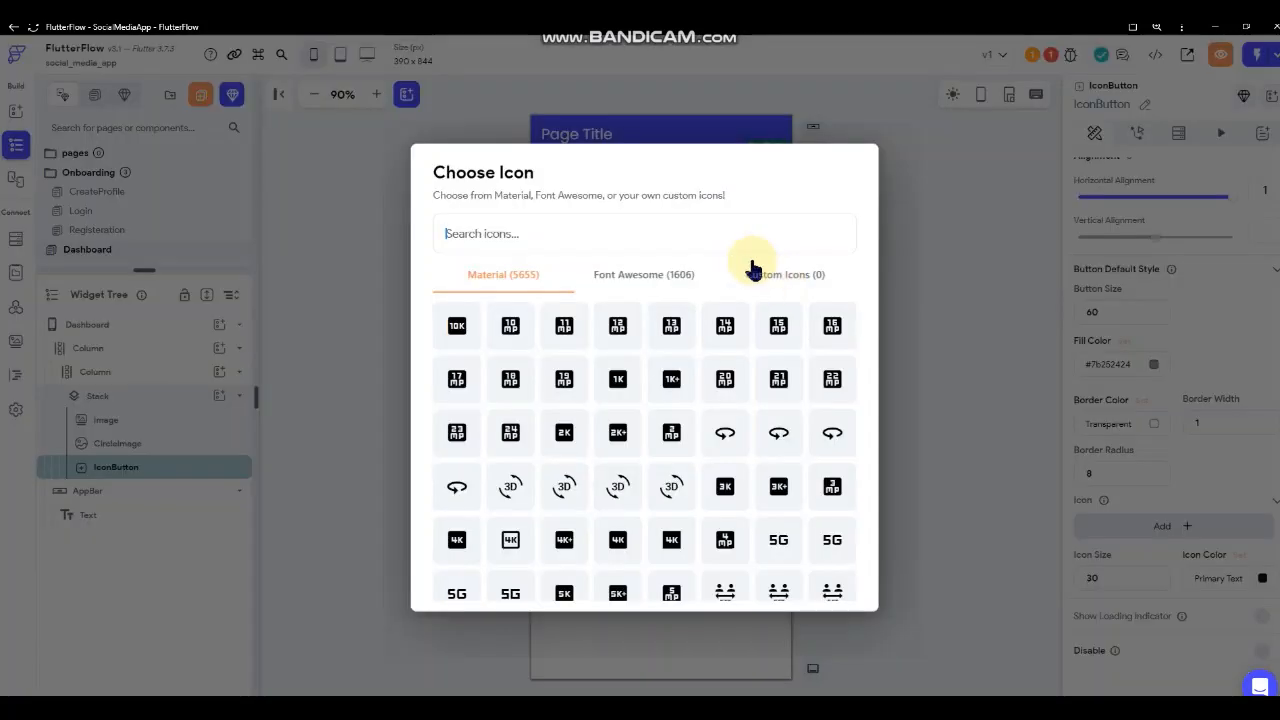
type("uploa")
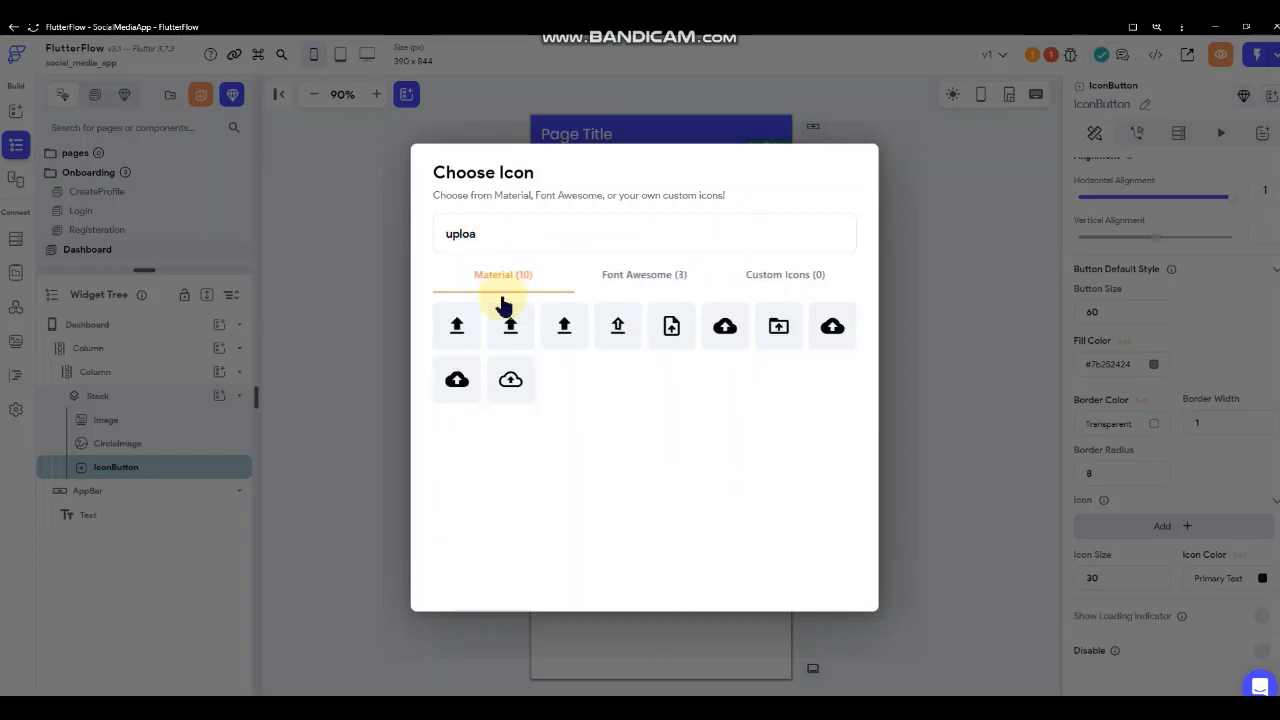
left_click(455, 328)
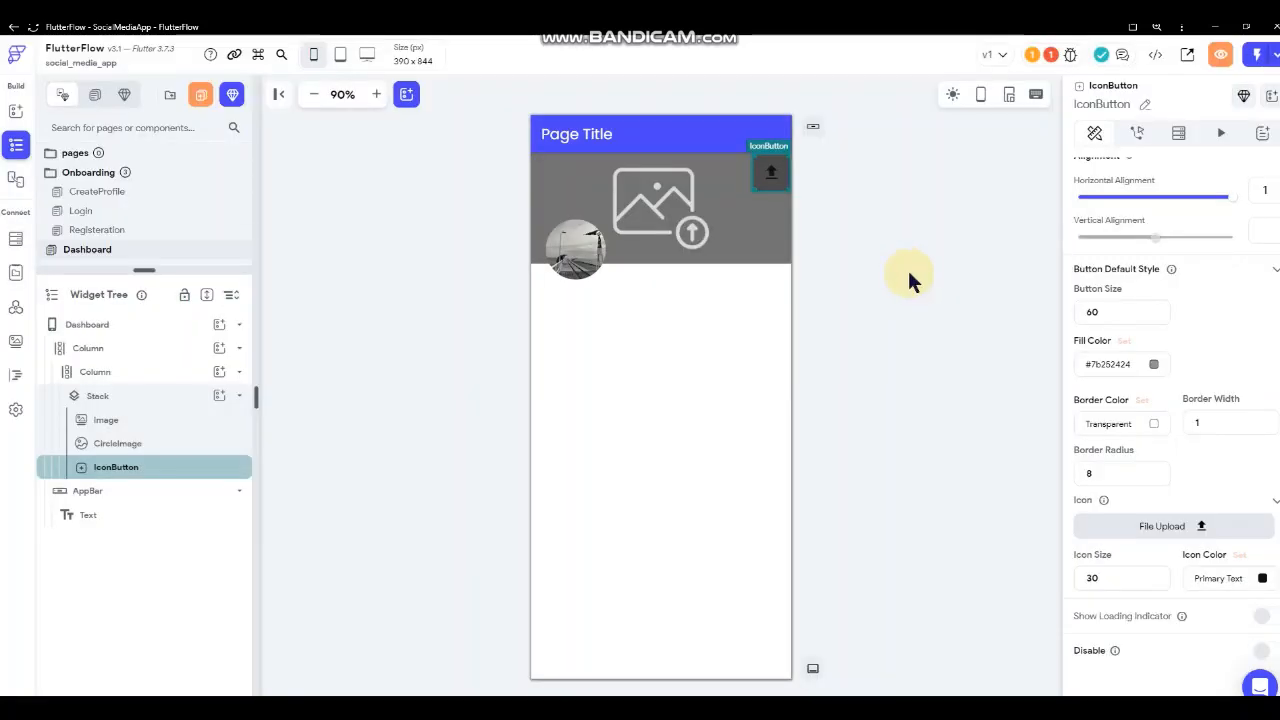
- Set the icon button's icon color to primaryBtnText and its icon size to 24
left_click(1262, 578)
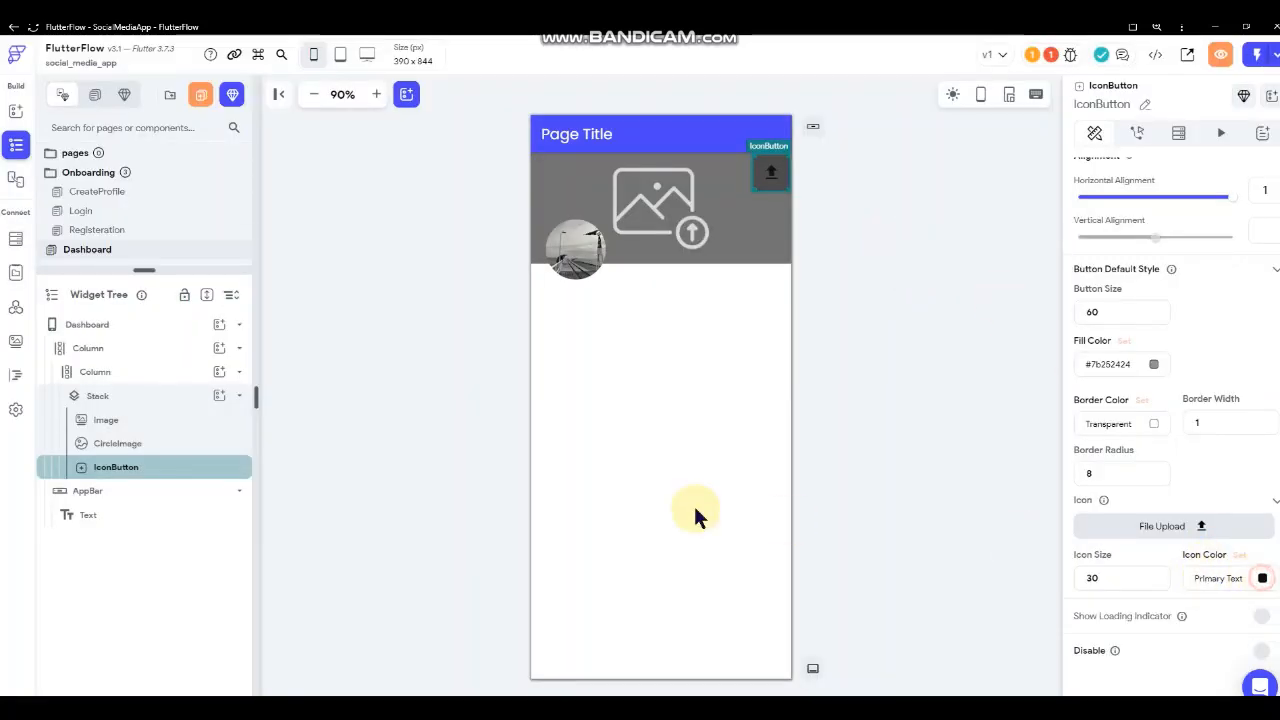
left_click(447, 449)
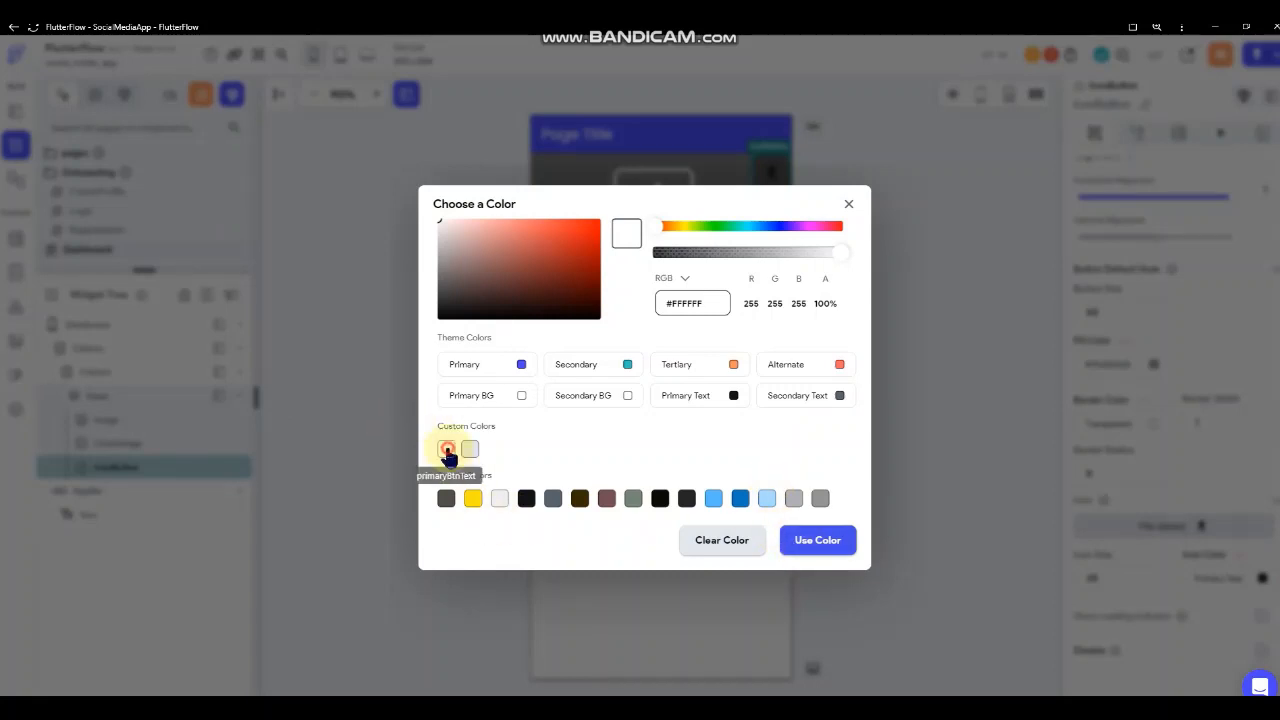
left_click(447, 450)
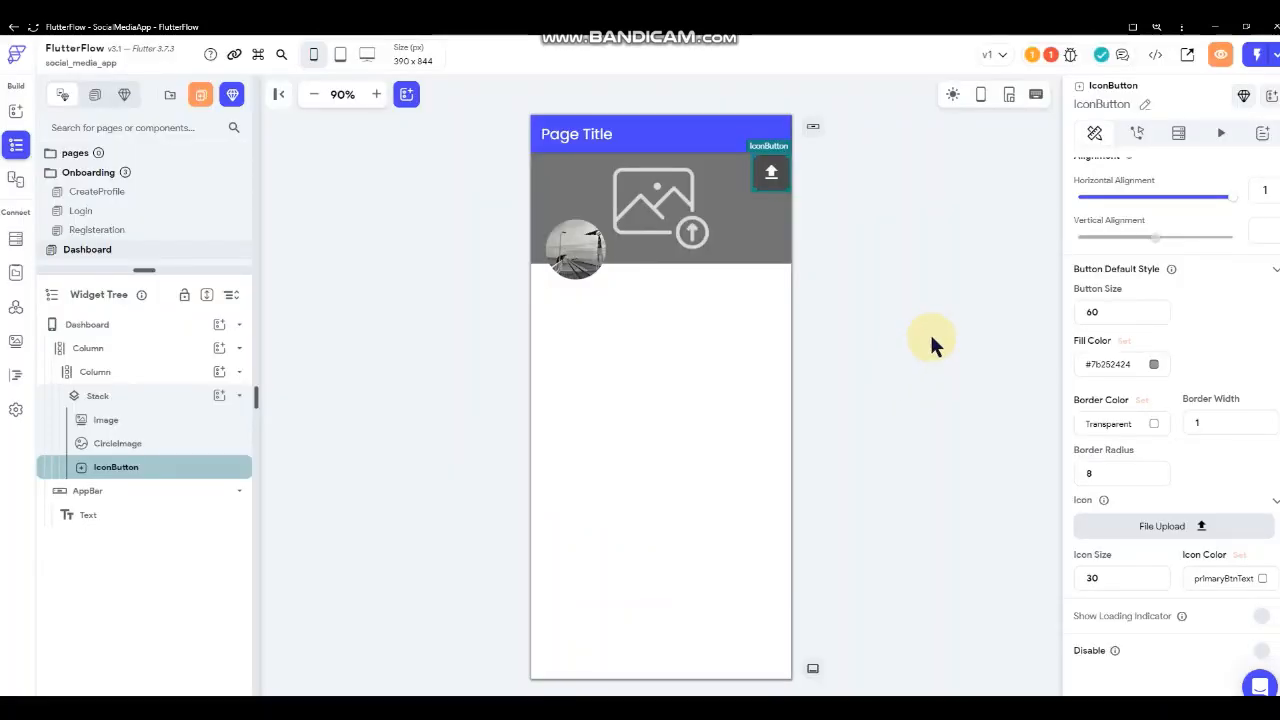
double_click(1127, 574)
type("24")
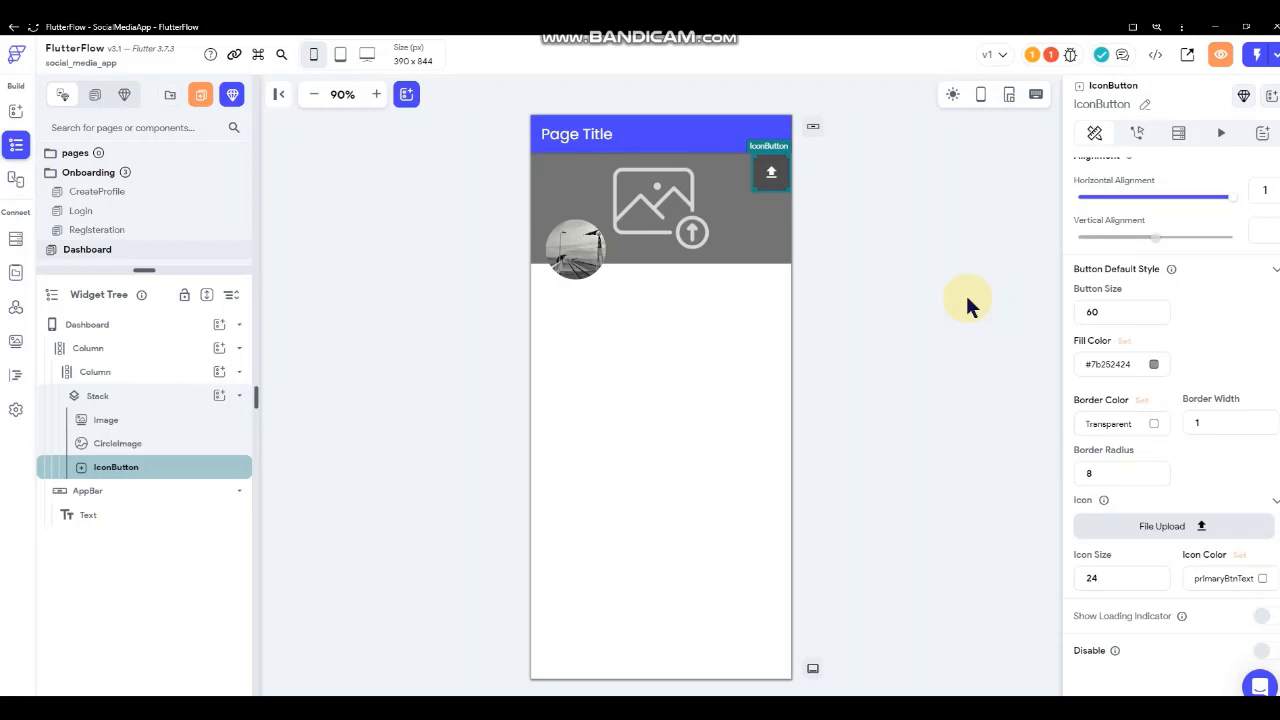
scroll(1157, 451, "up", 3)
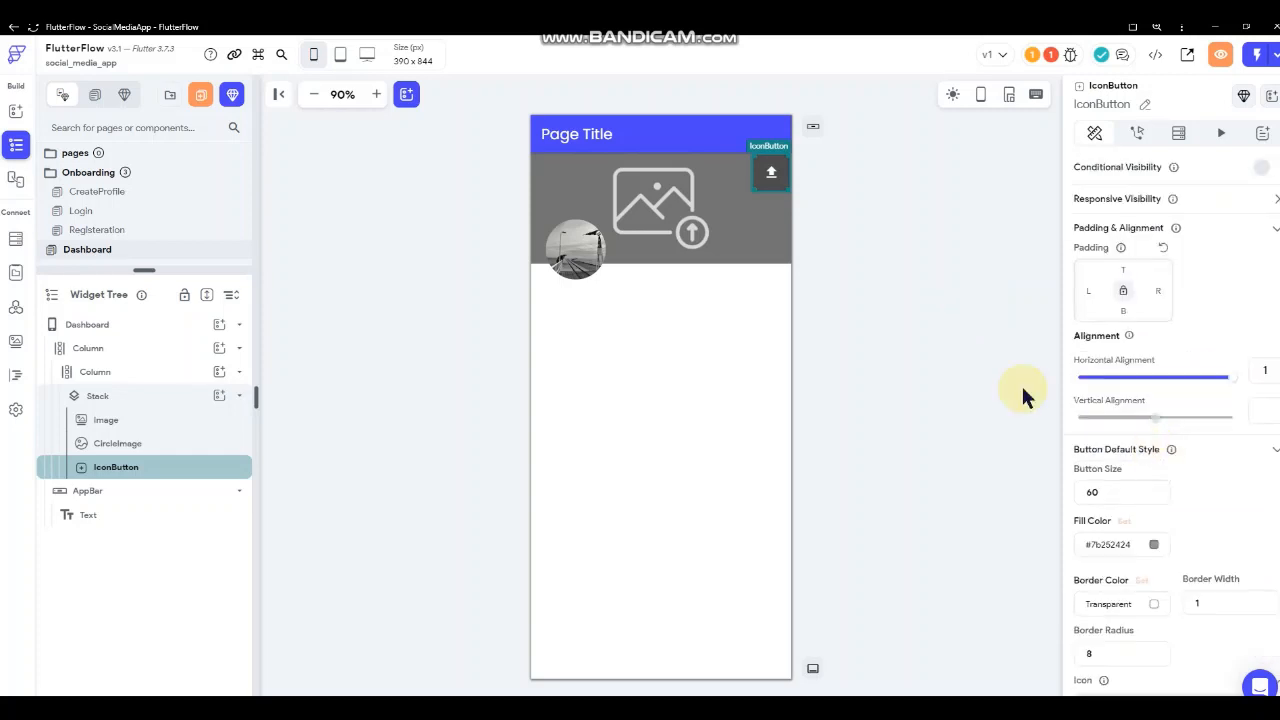
left_click(909, 312)
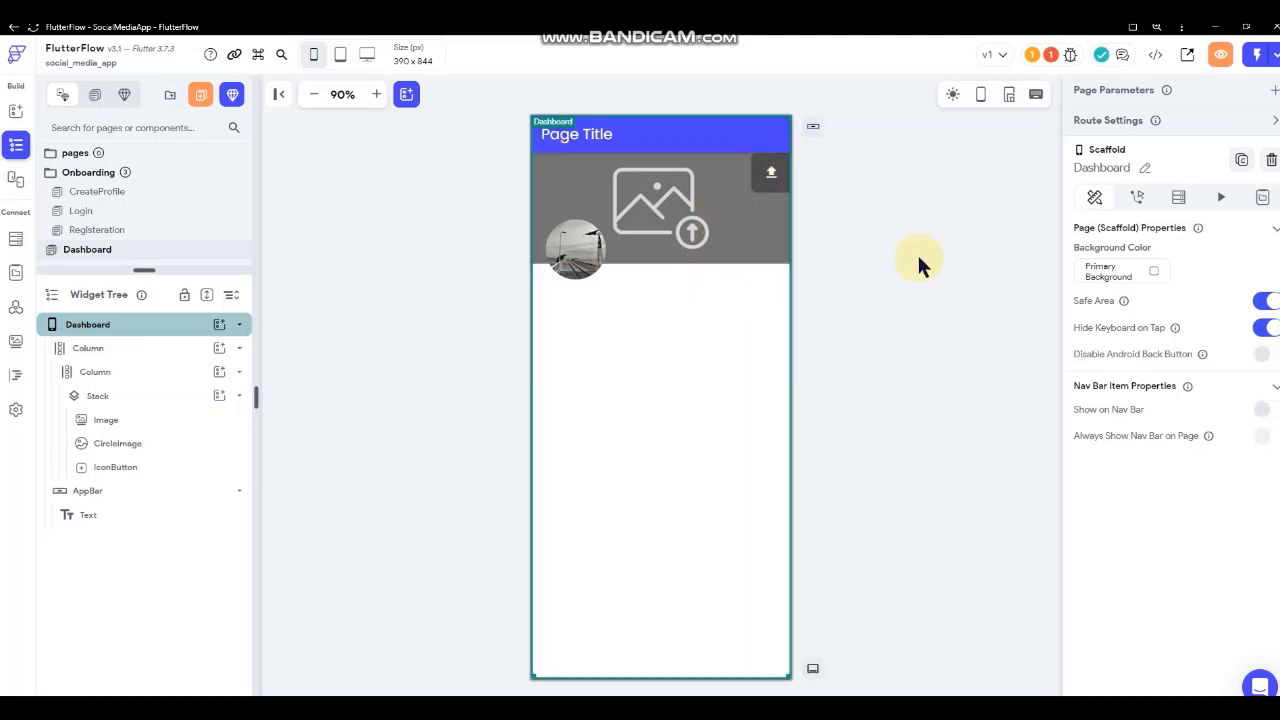
- Set the button size of the upload icon button to 55
left_click(770, 175)
scroll(1131, 506, "down", 1)
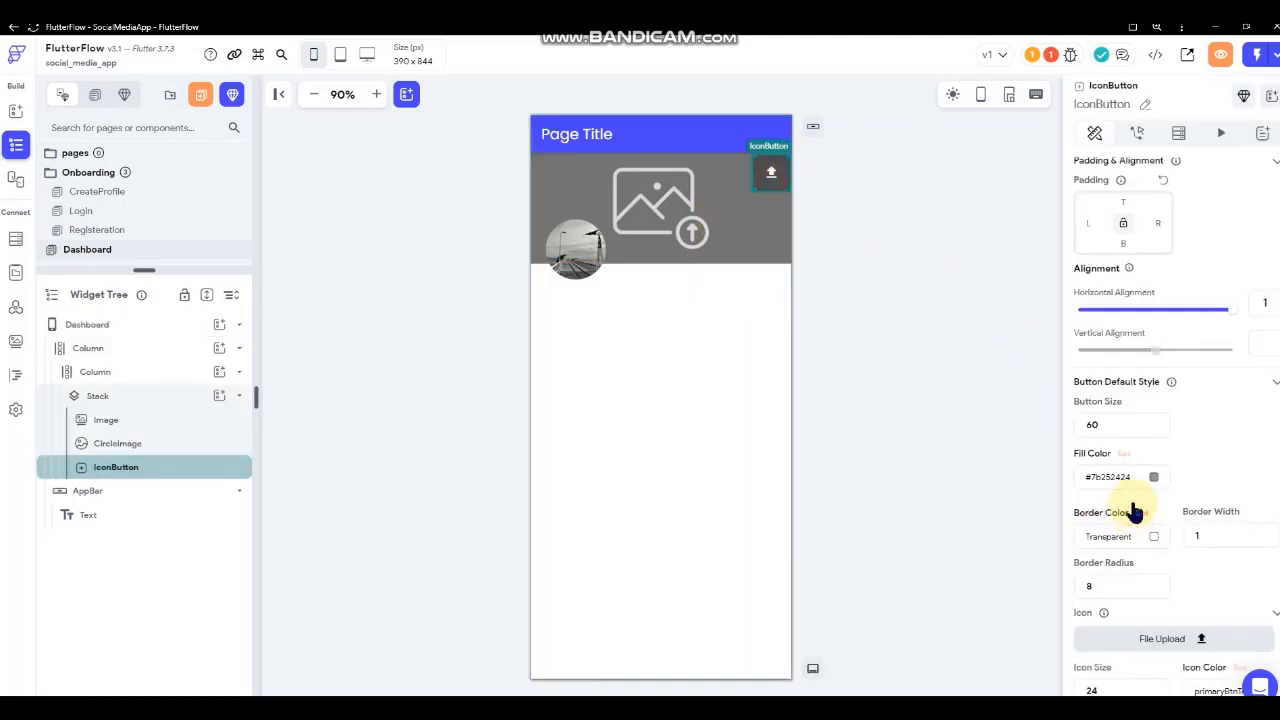
double_click(1100, 424)
left_click(920, 258)
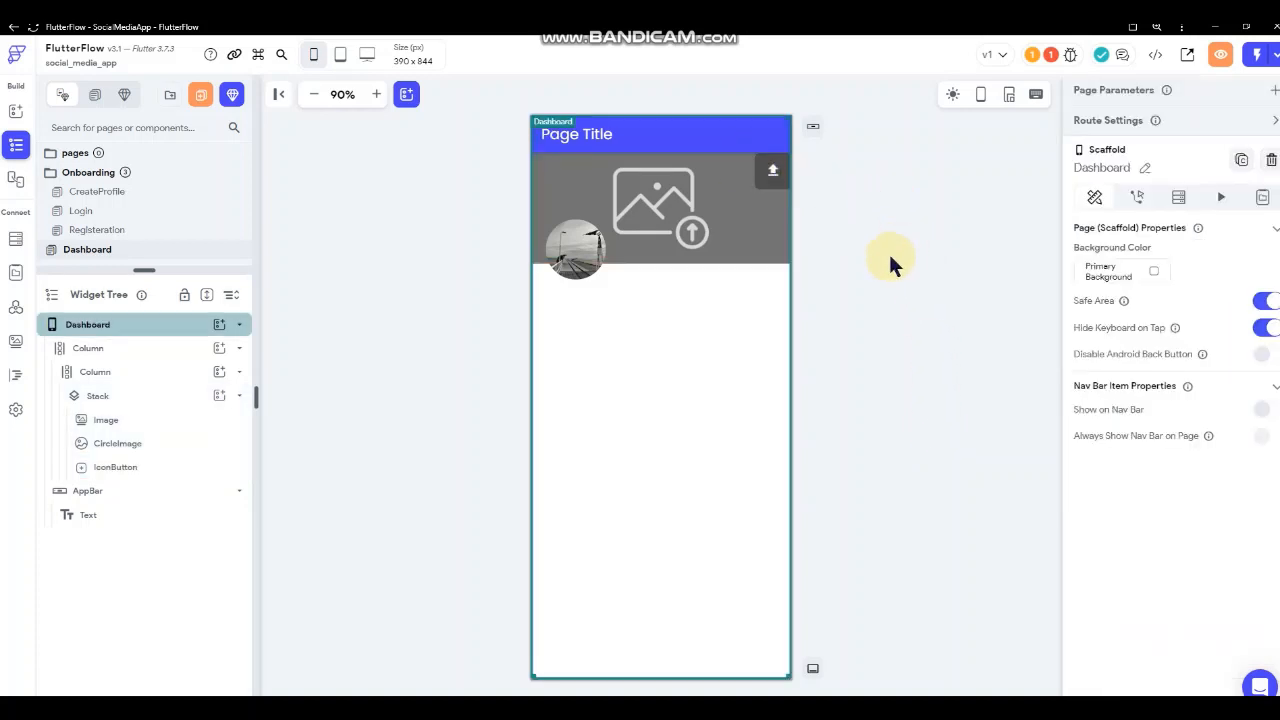
- Add an On Tap action to the icon button that uploads media
left_click(773, 172)
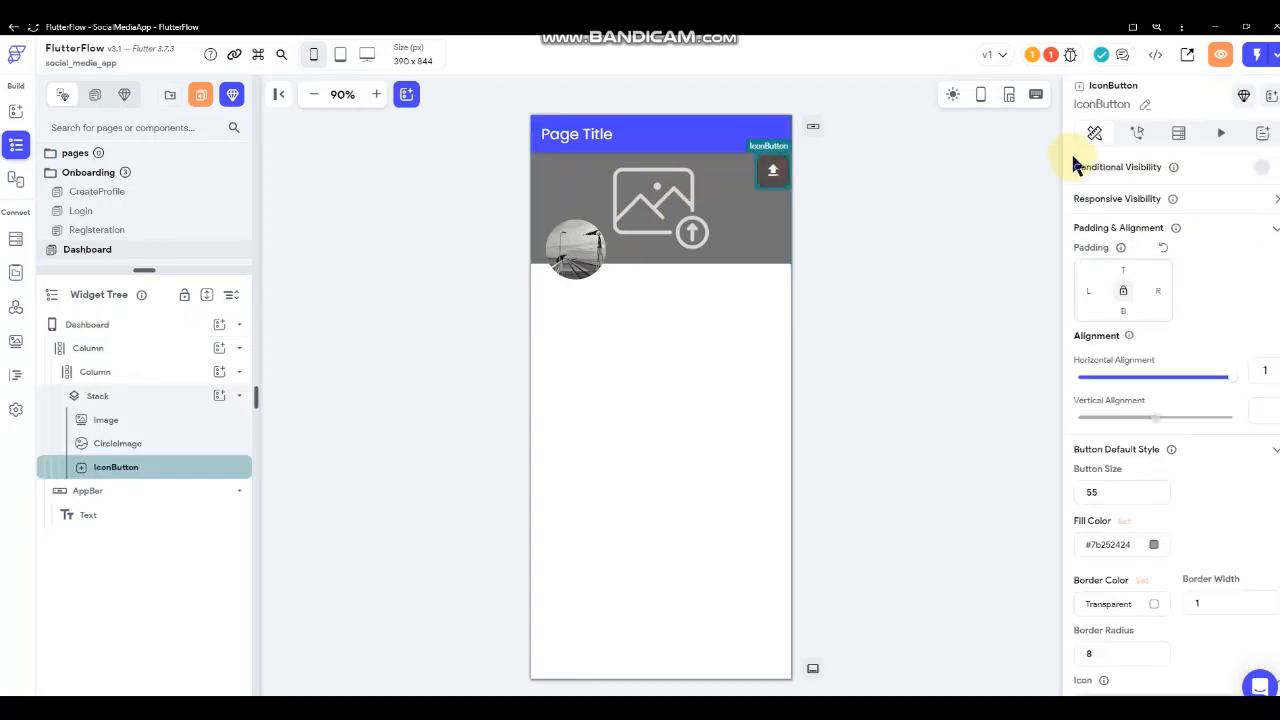
left_click(1140, 135)
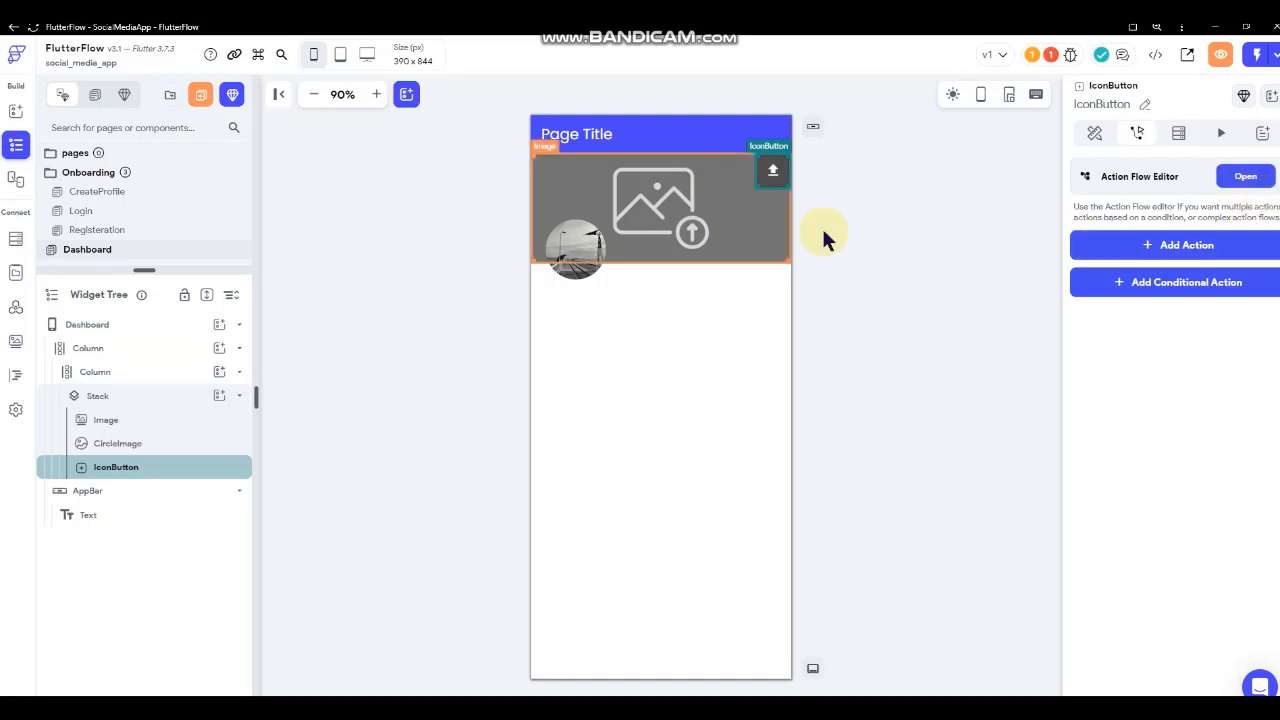
left_click(1145, 246)
scroll(1165, 440, "down", 10)
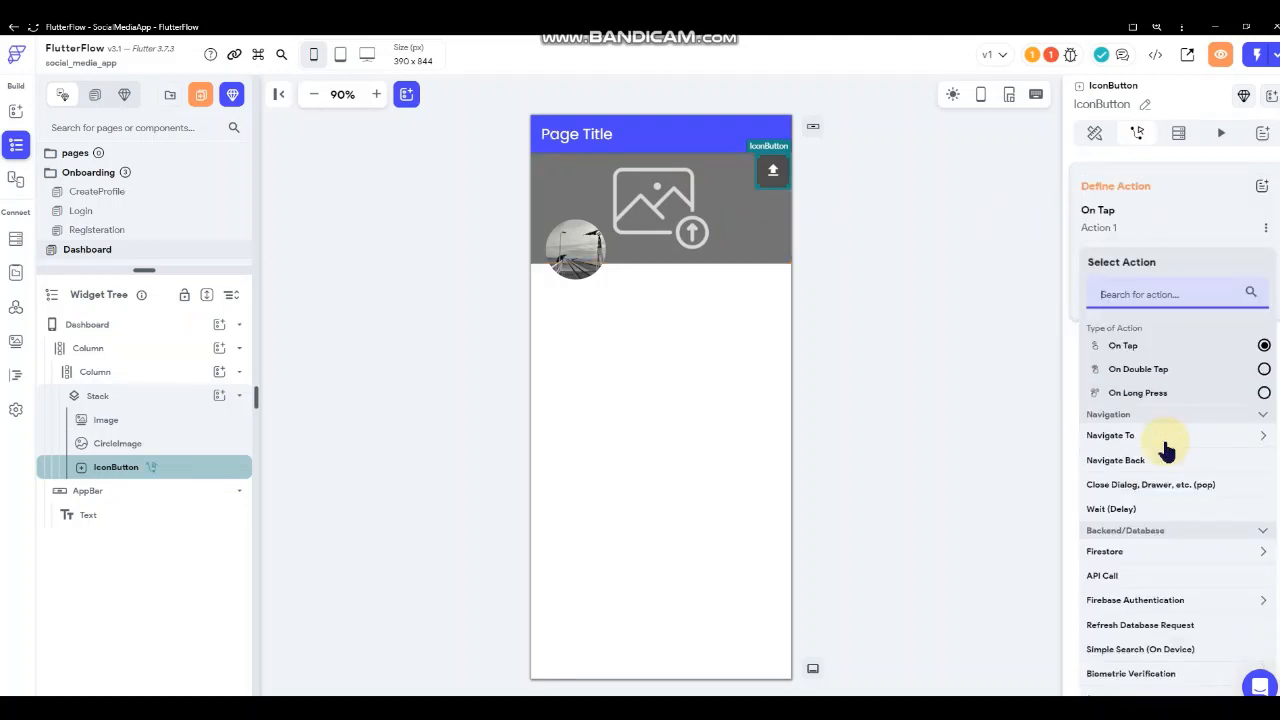
scroll(1165, 447, "up", 10)
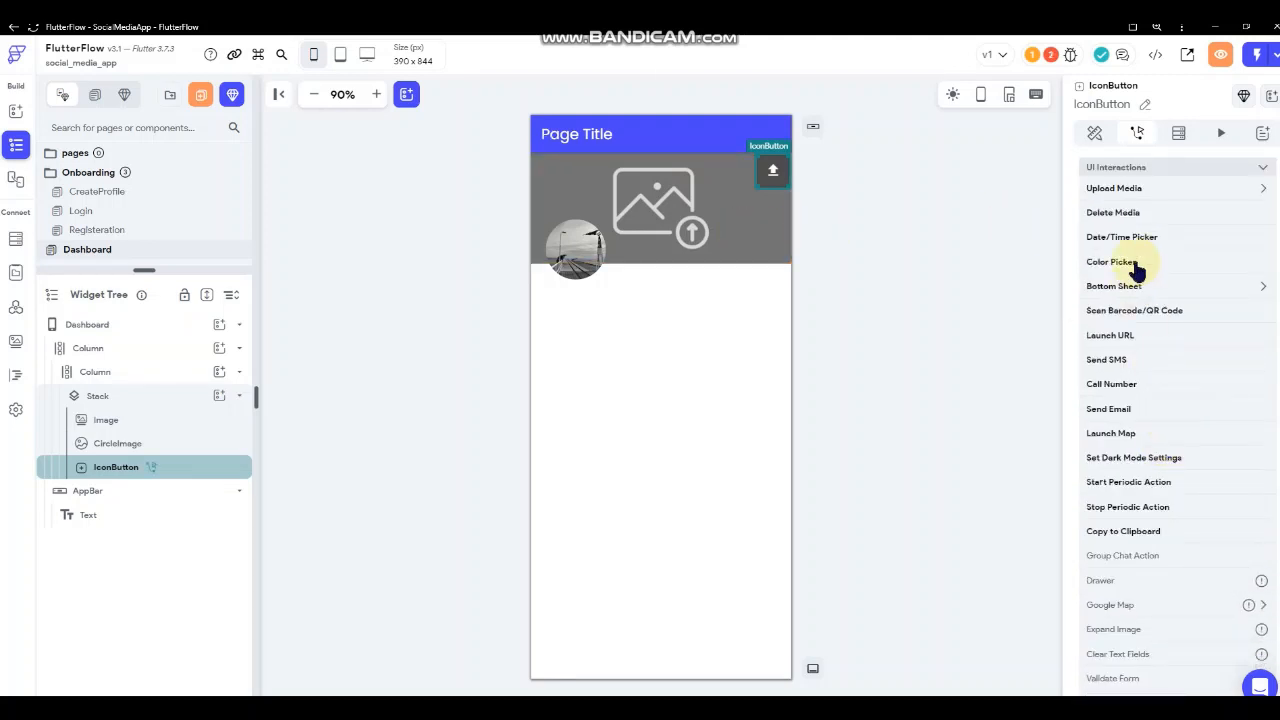
left_click(1130, 188)
left_click(1137, 213)
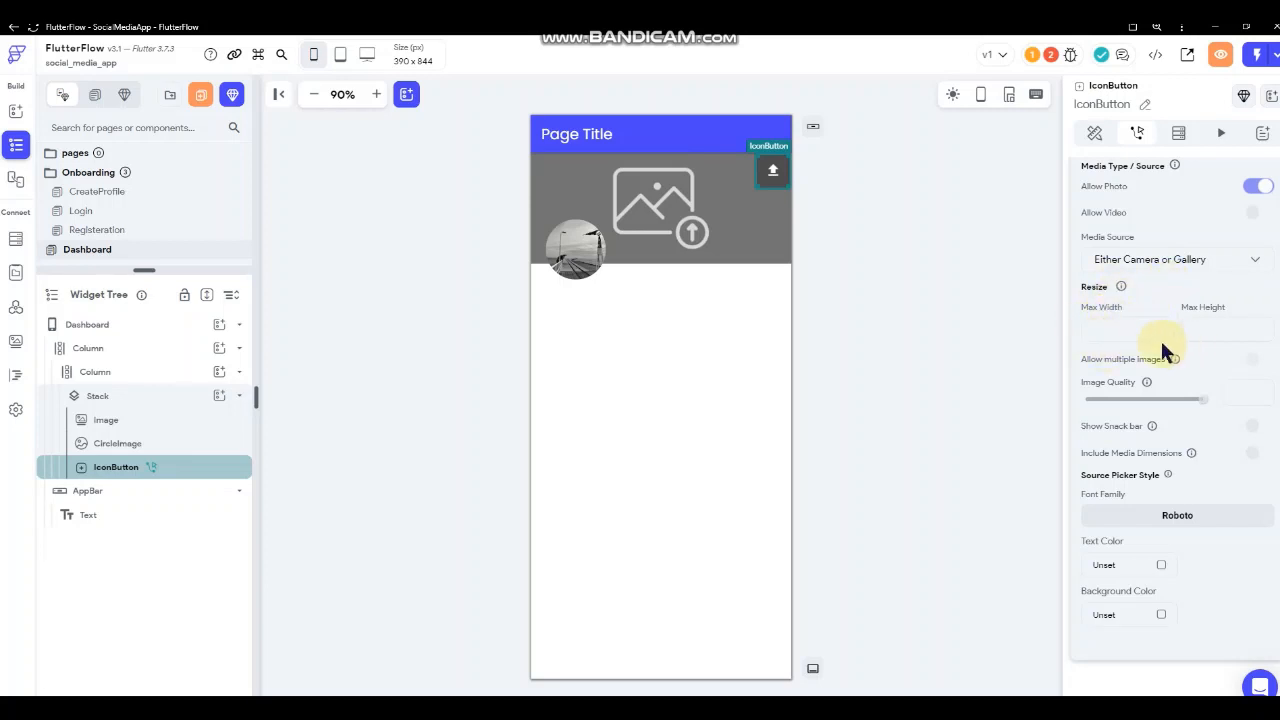
- Limit the uploaded media to a max height of 170 and enable its snack bar
left_click(741, 247)
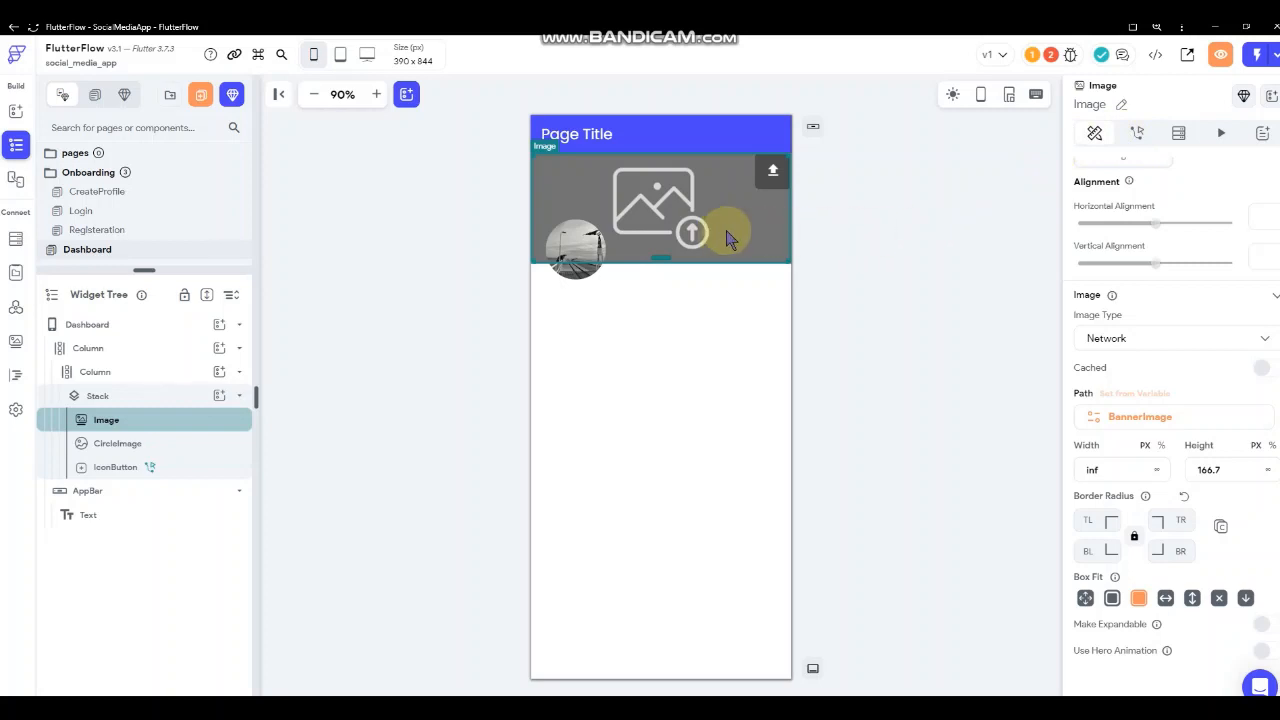
left_click(769, 171)
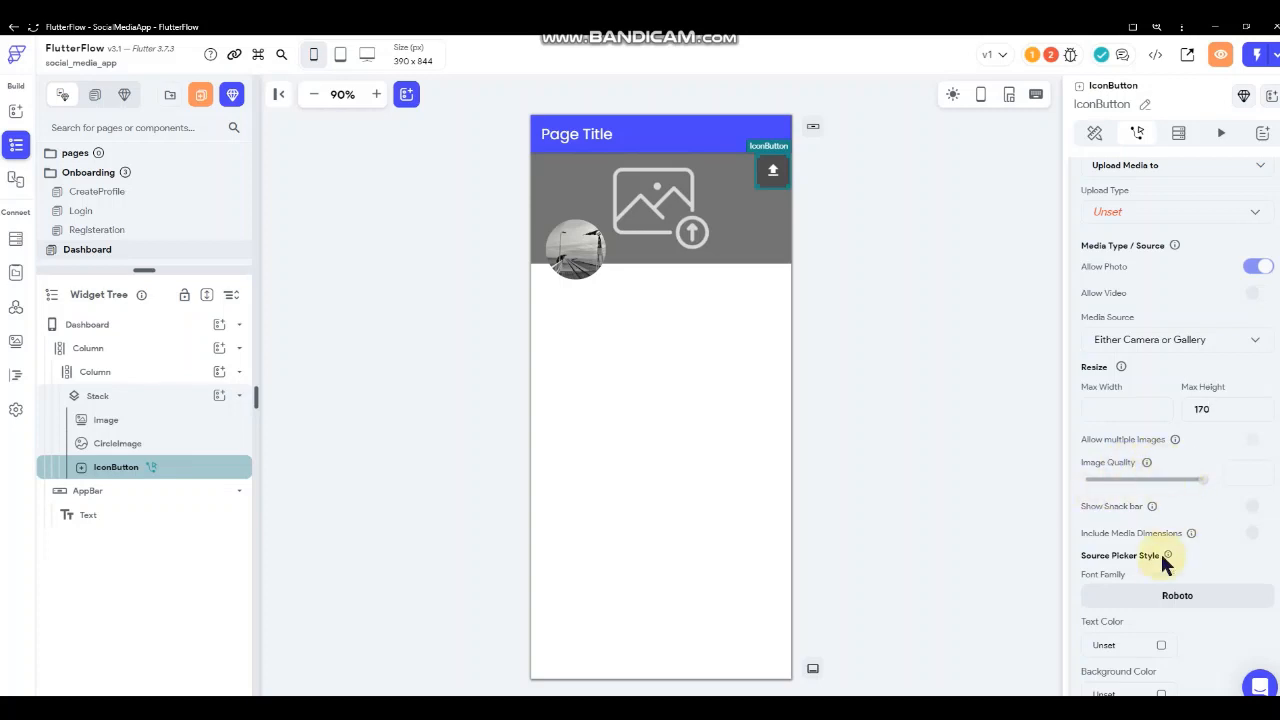
left_click(1256, 506)
scroll(1145, 570, "down", 2)
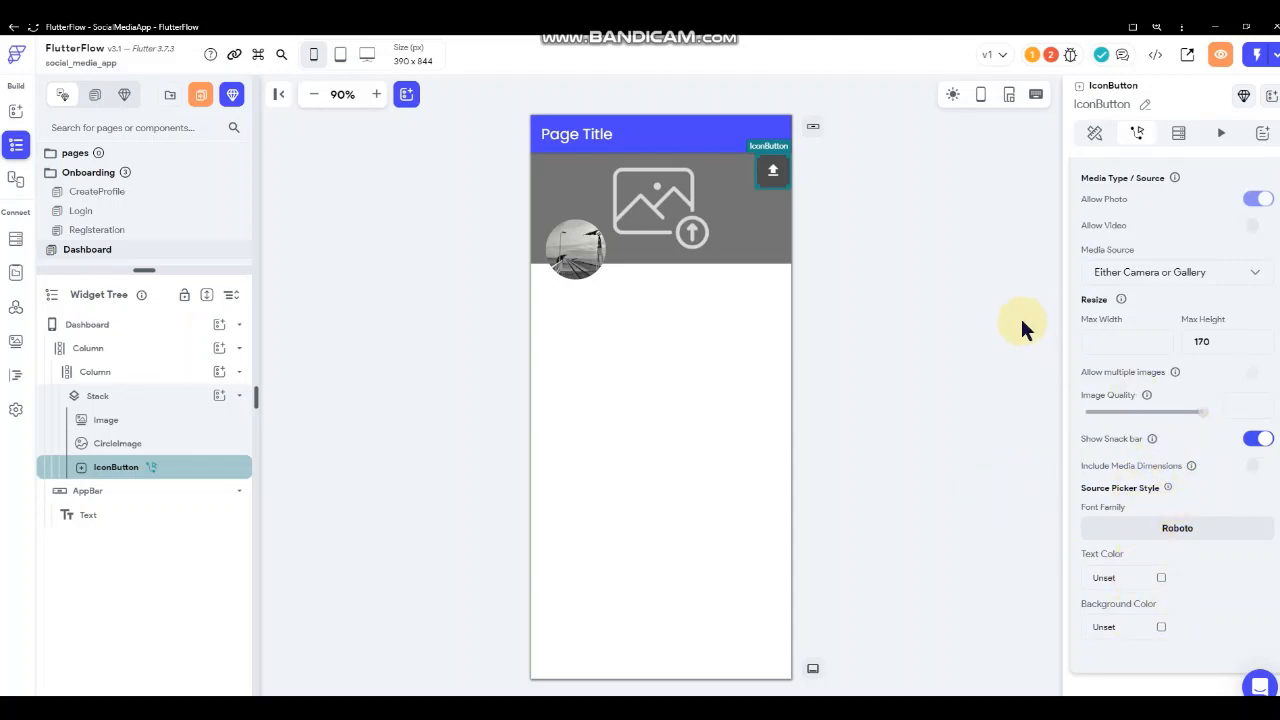
- Set the upload type of the media upload action to Firebase
scroll(1134, 314, "up", 4)
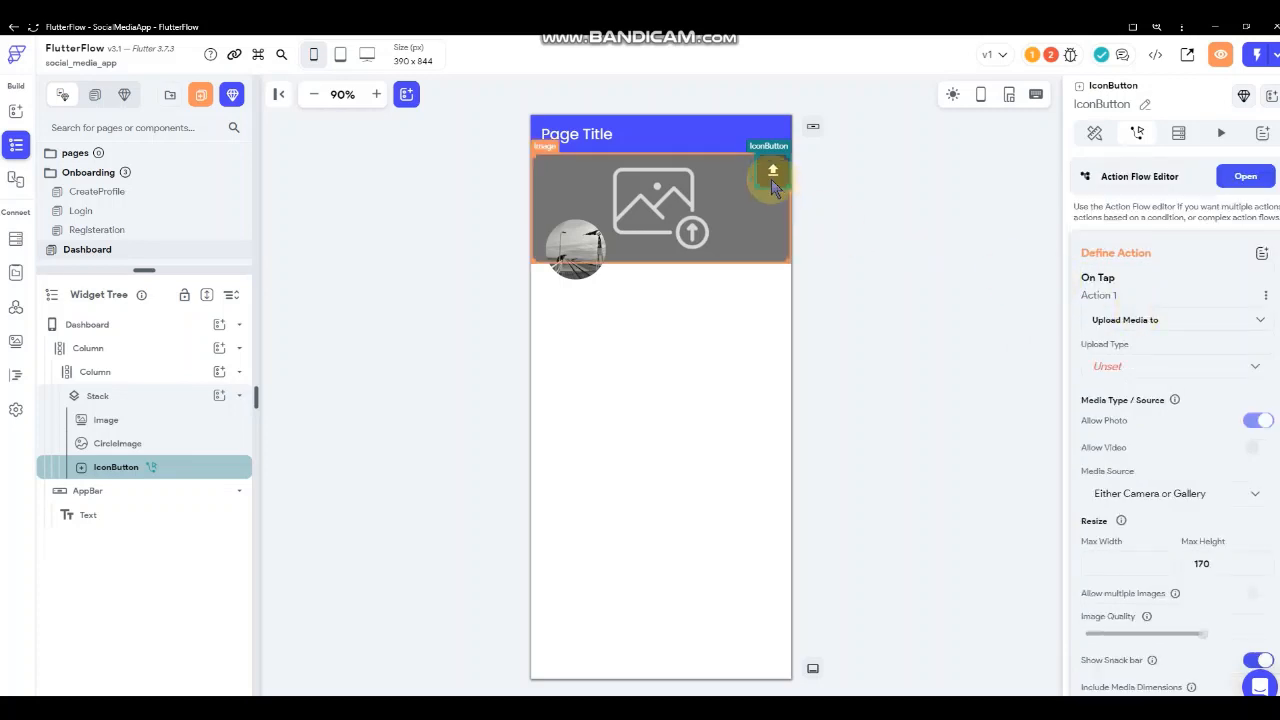
left_click(1143, 376)
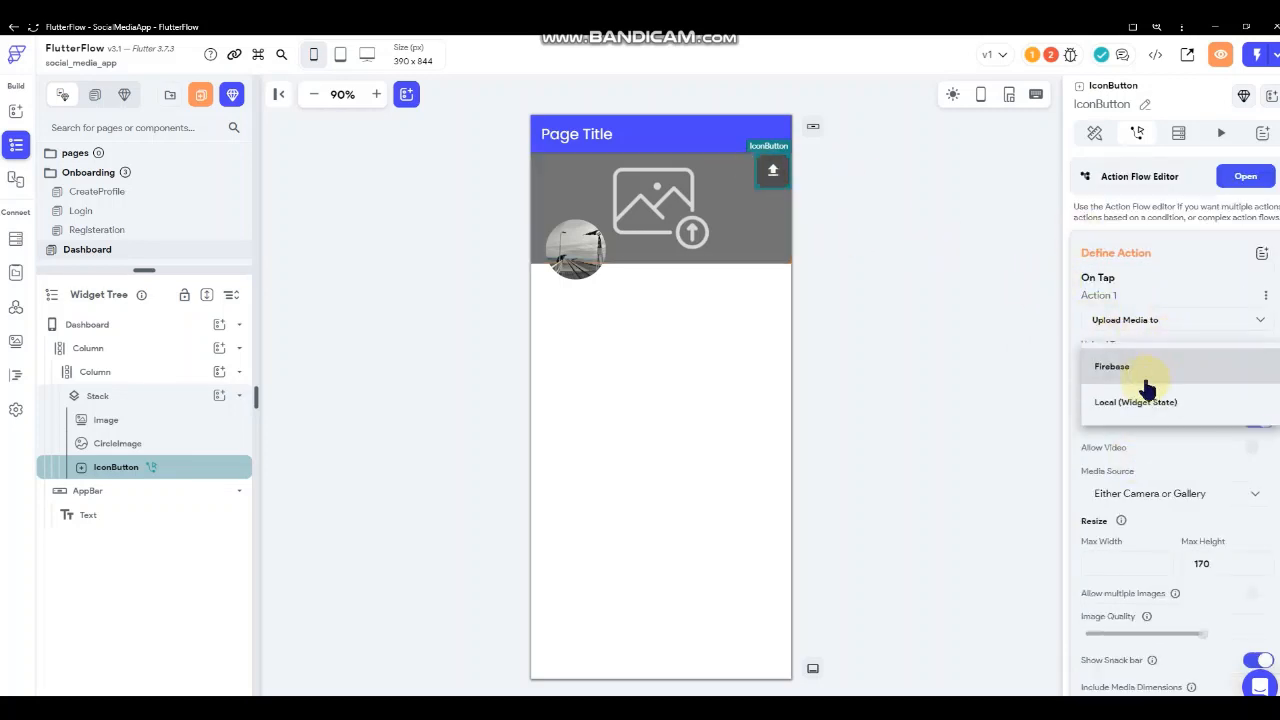
left_click(1132, 370)
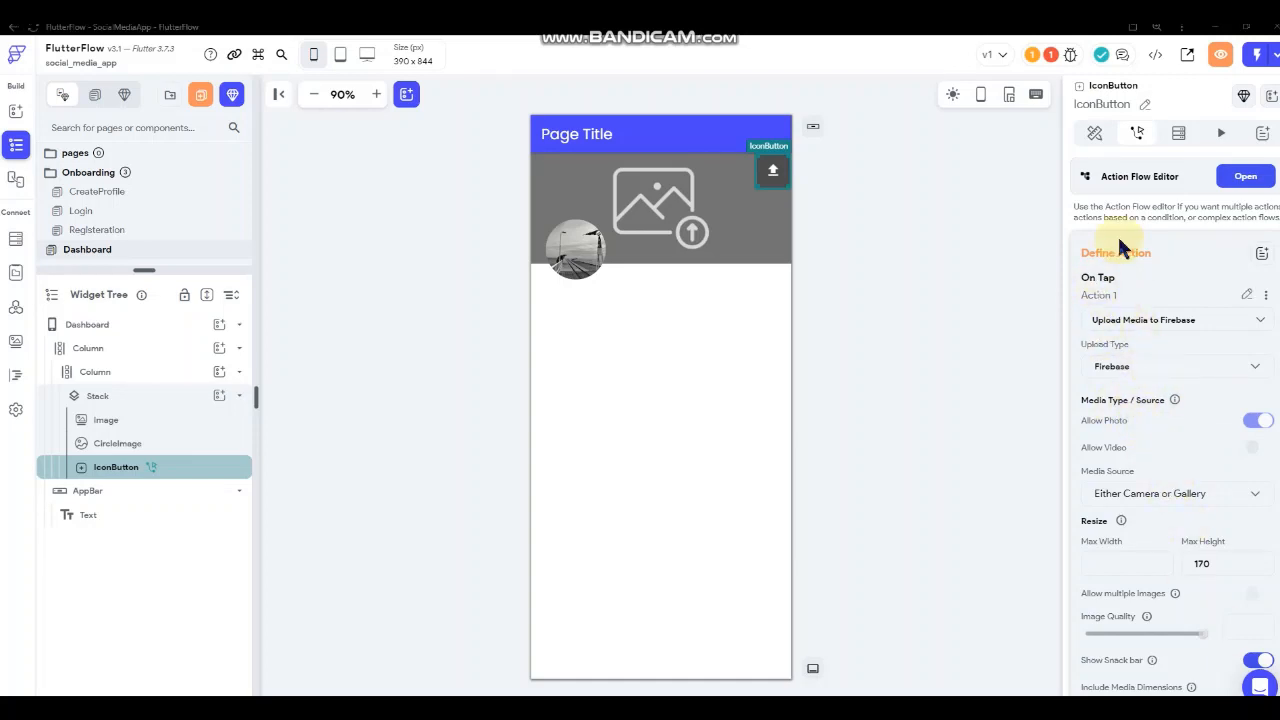
- Chain a Firestore Update Document action after the media upload in the icon button's action flow
left_click(1245, 176)
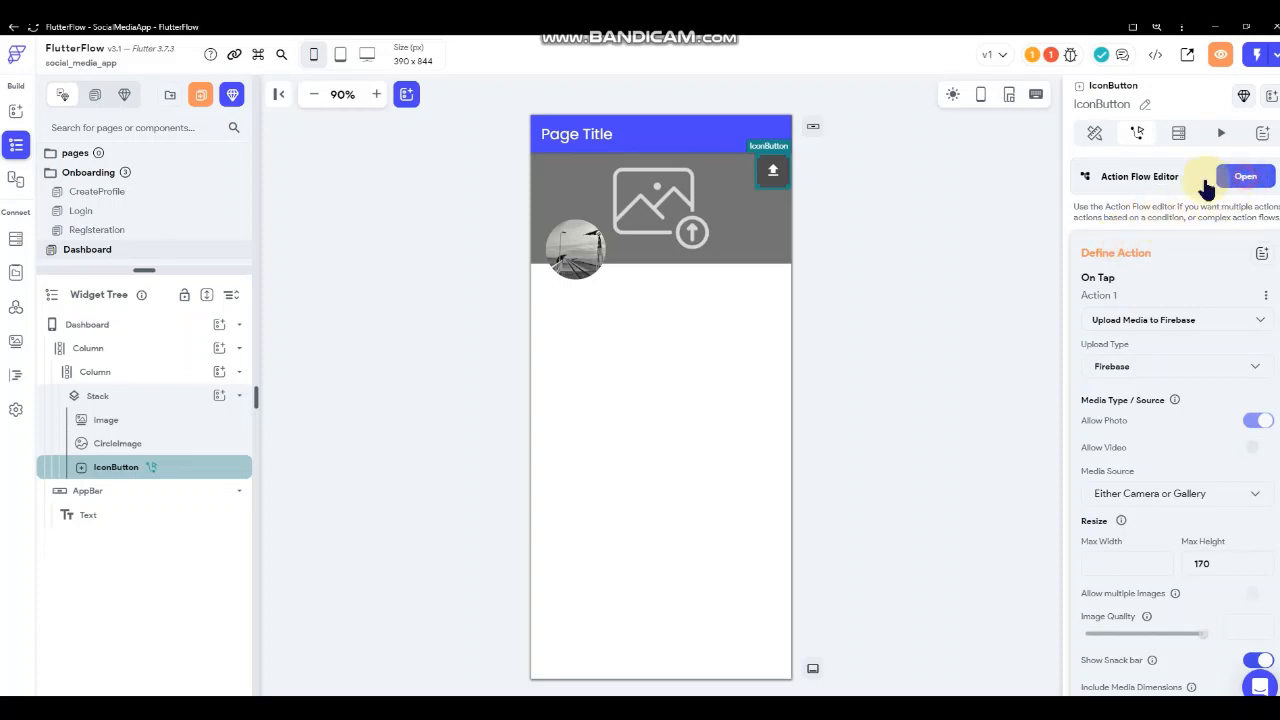
left_click(519, 255)
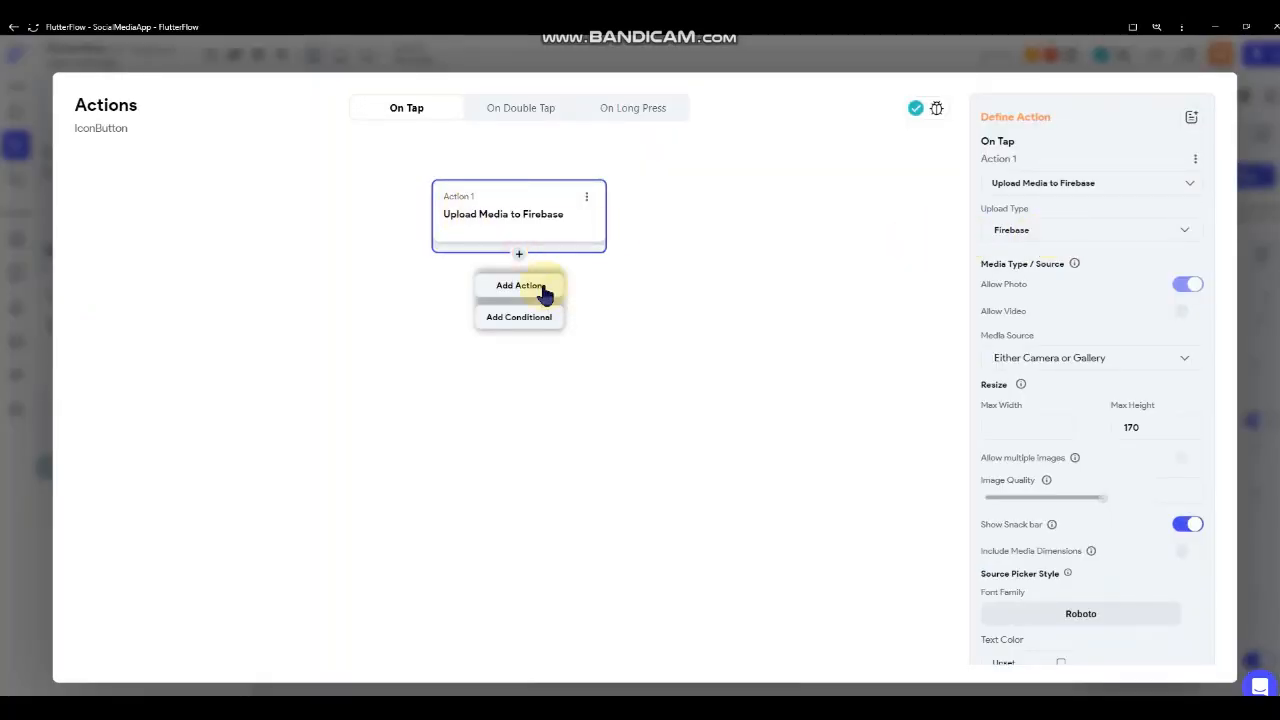
left_click(521, 286)
left_click(1037, 394)
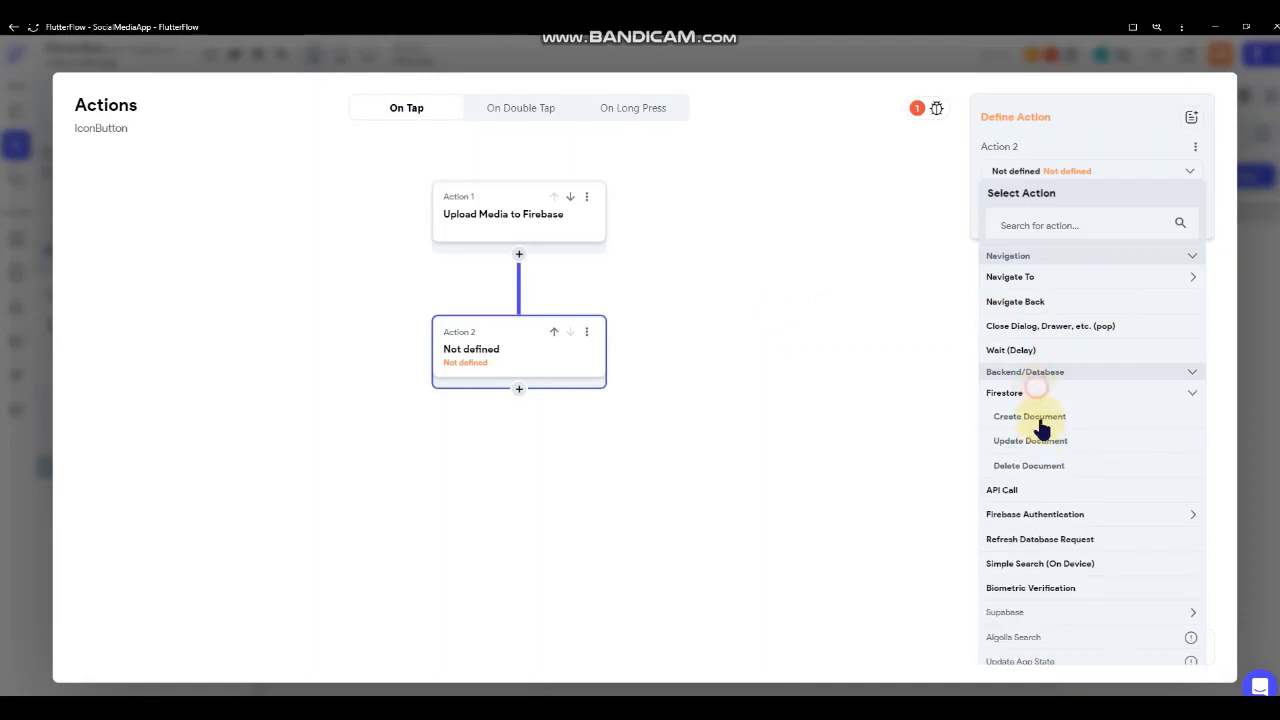
left_click(1030, 441)
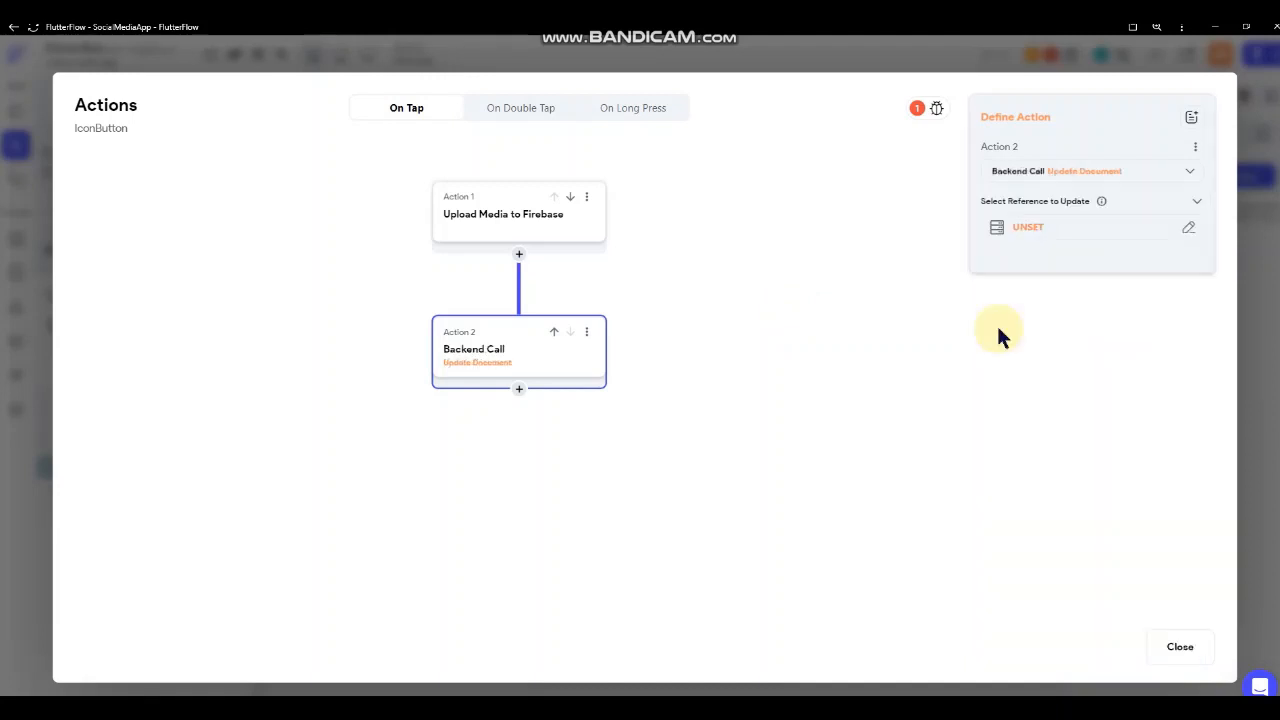
- Set the reference to update to the authenticated user's User Reference
left_click(1035, 228)
left_click(871, 326)
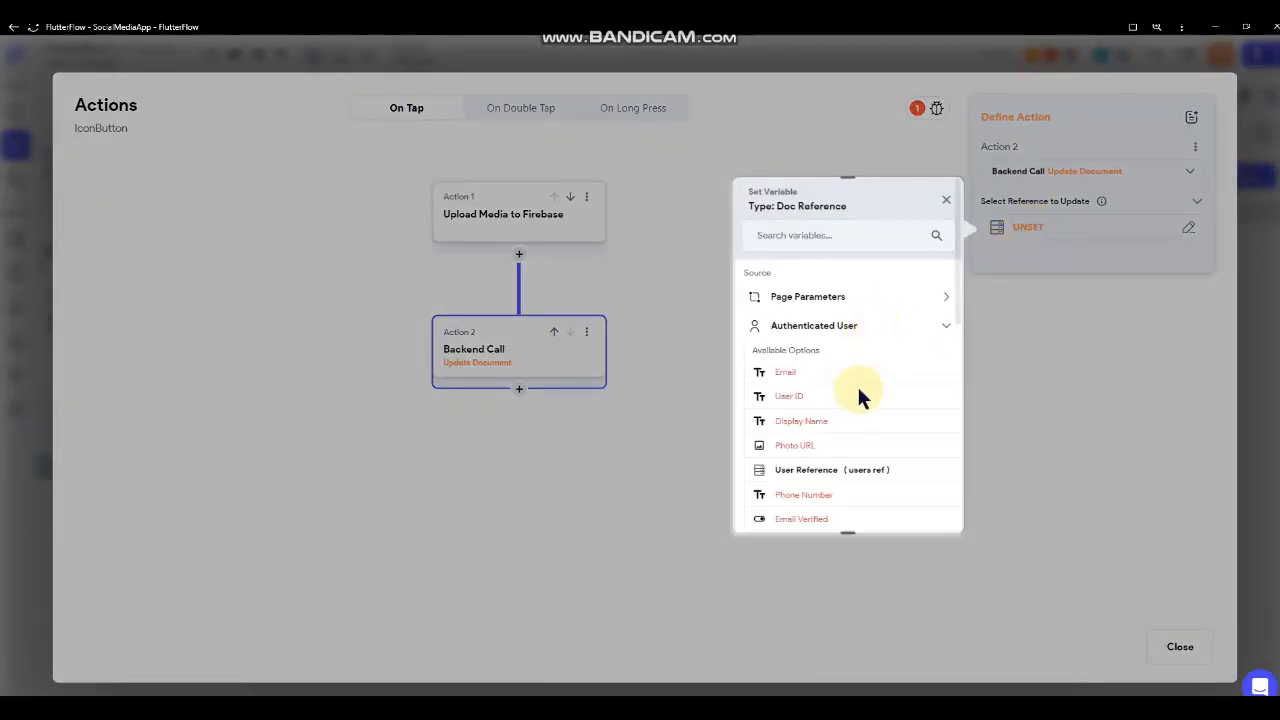
left_click(832, 470)
left_click(923, 506)
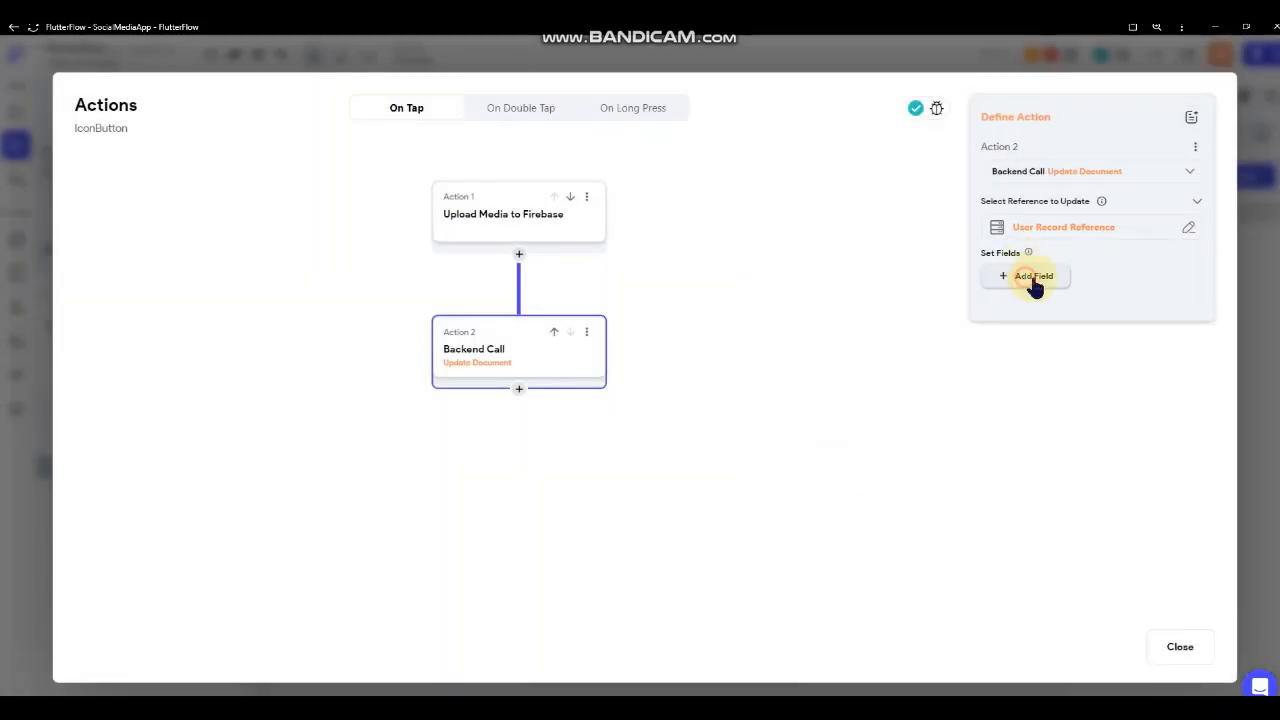
- Add the BannerImage field to the document update with Uploaded Photo / Video as its value source, and close the action flow
left_click(1035, 283)
left_click(1043, 285)
left_click(1049, 375)
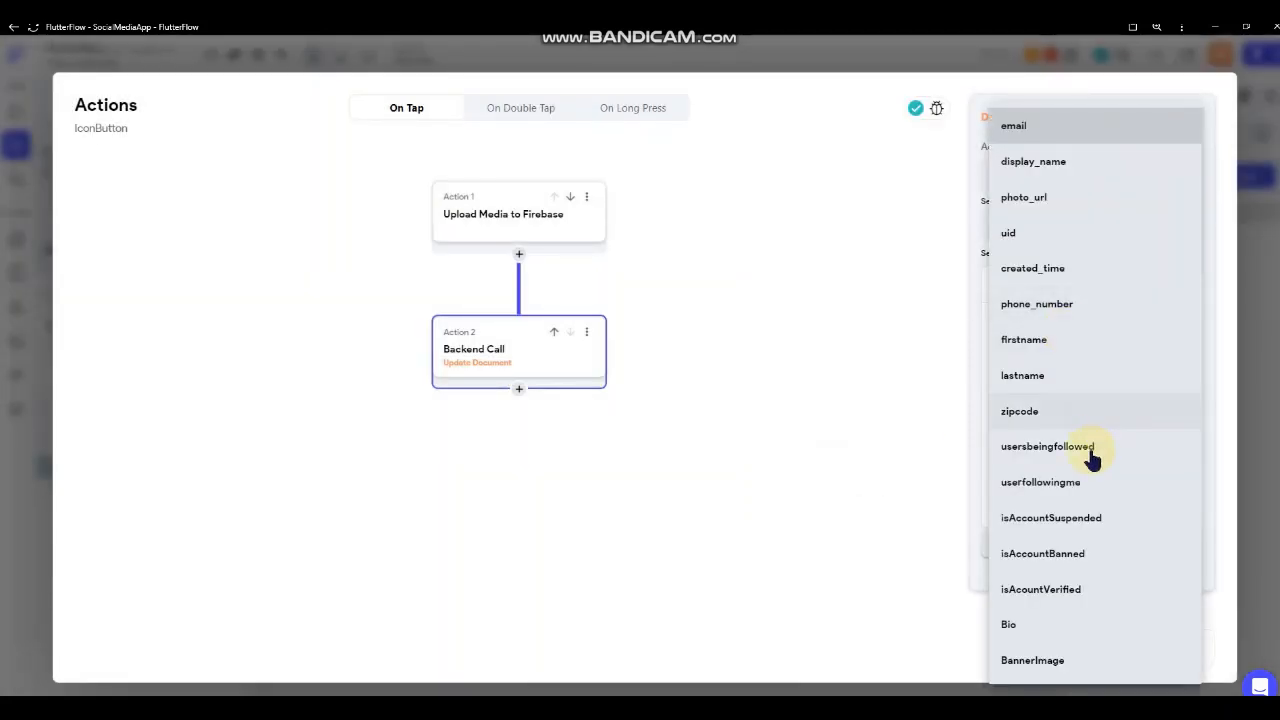
left_click(1040, 662)
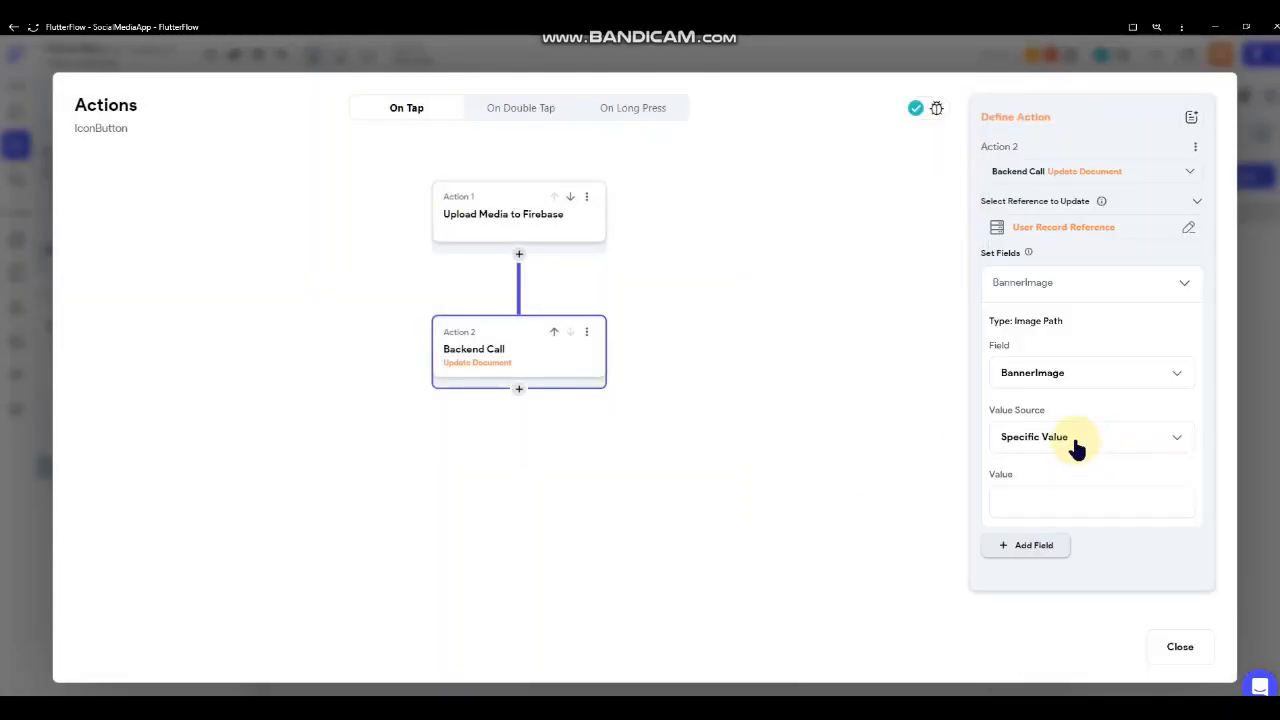
left_click(1076, 447)
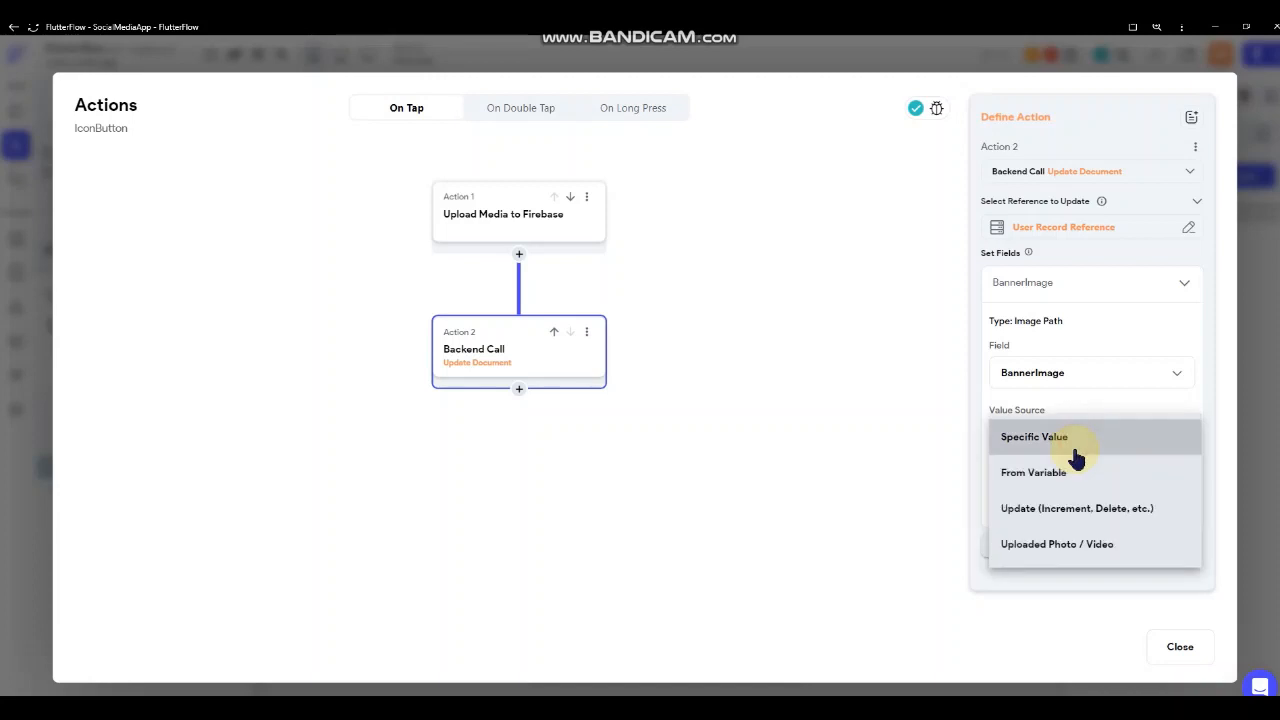
left_click(1074, 543)
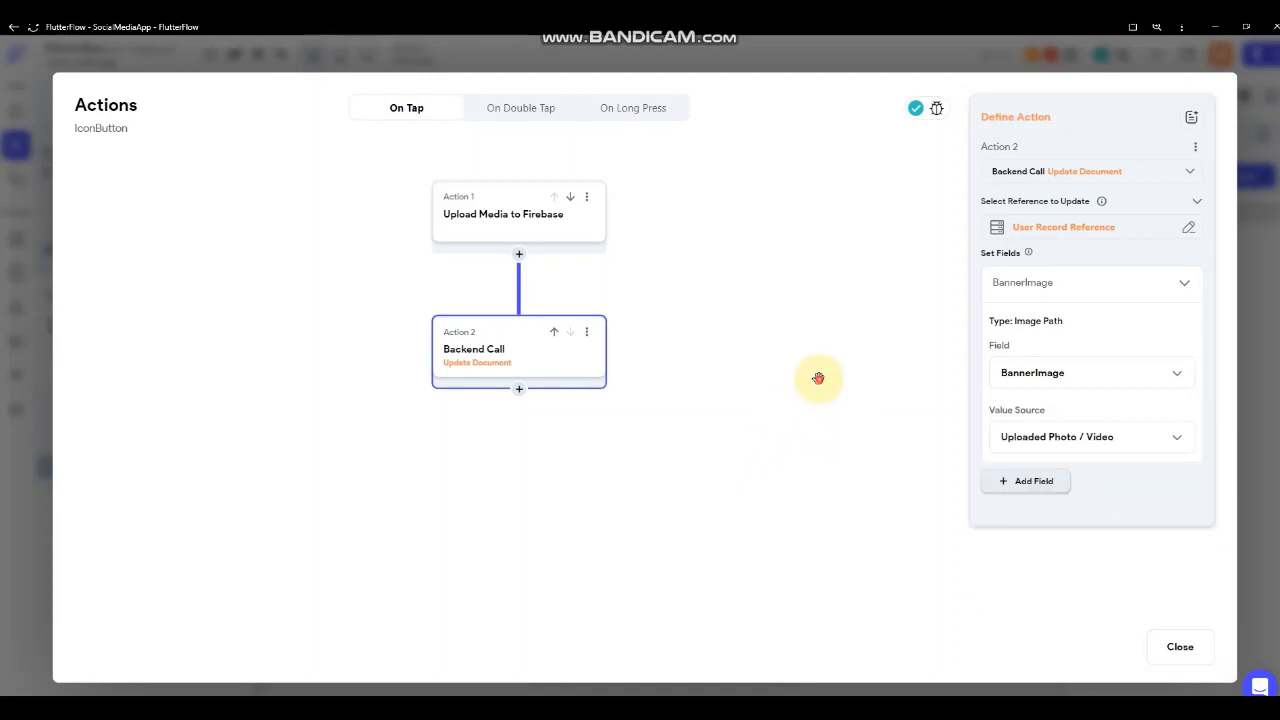
left_click(1258, 304)
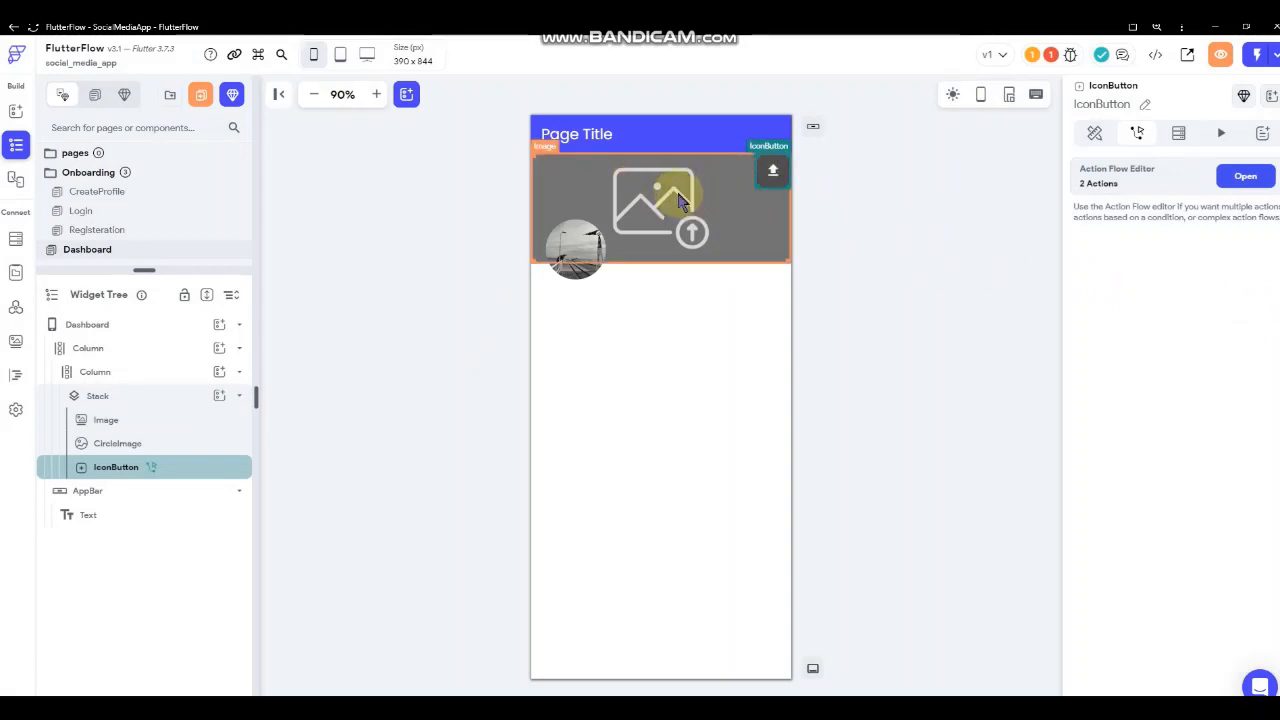
left_click(971, 266)
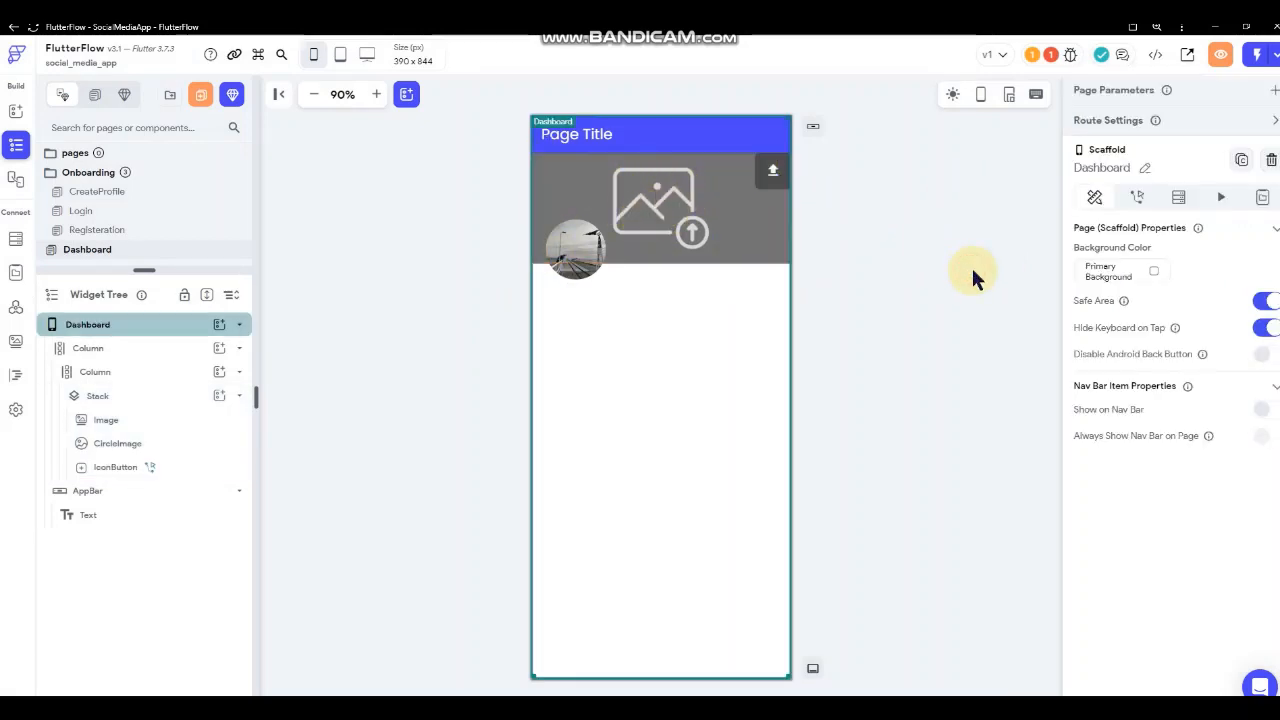
- Bind the circular profile image's path to the authenticated user's Photo URL
left_click(572, 245)
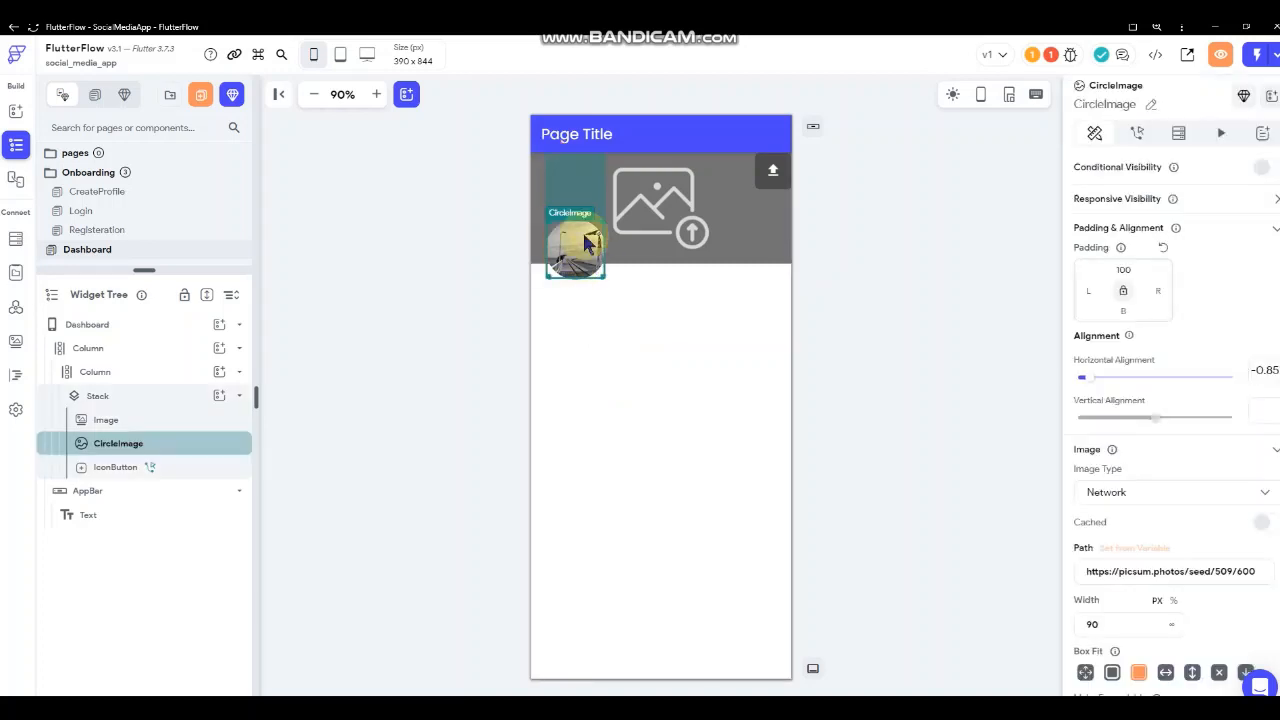
left_click(1130, 548)
left_click(873, 510)
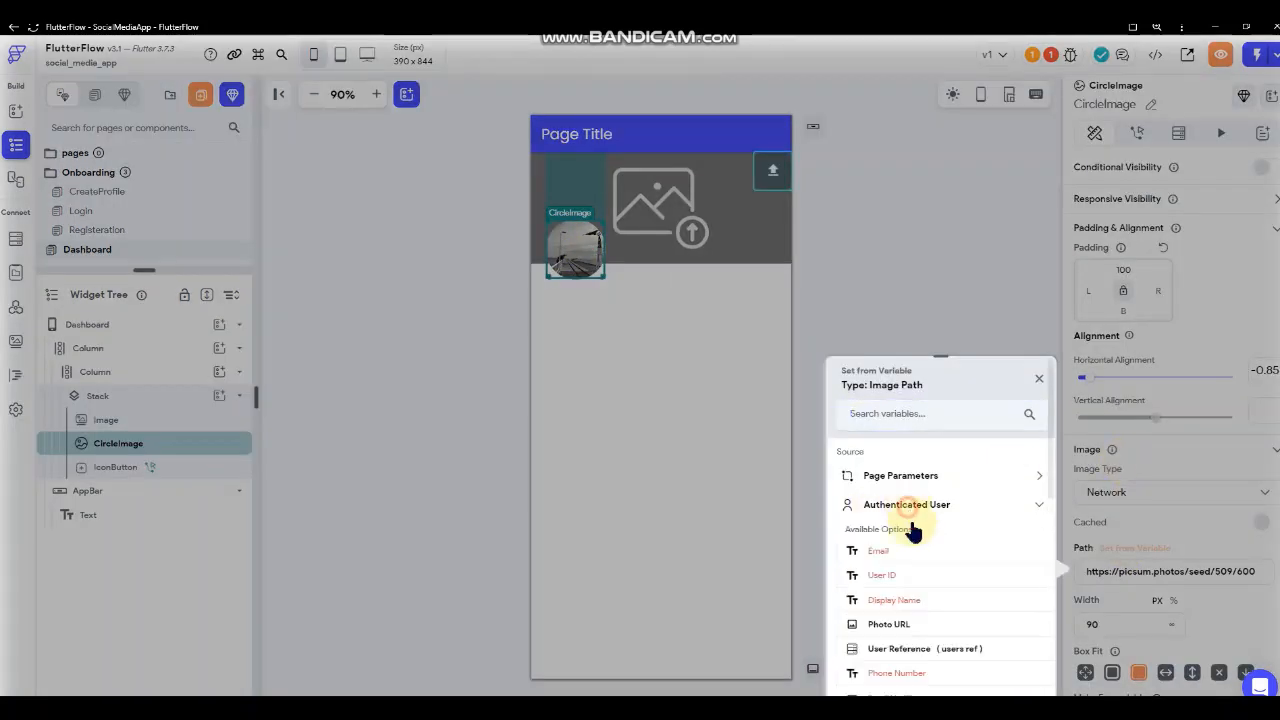
left_click(888, 624)
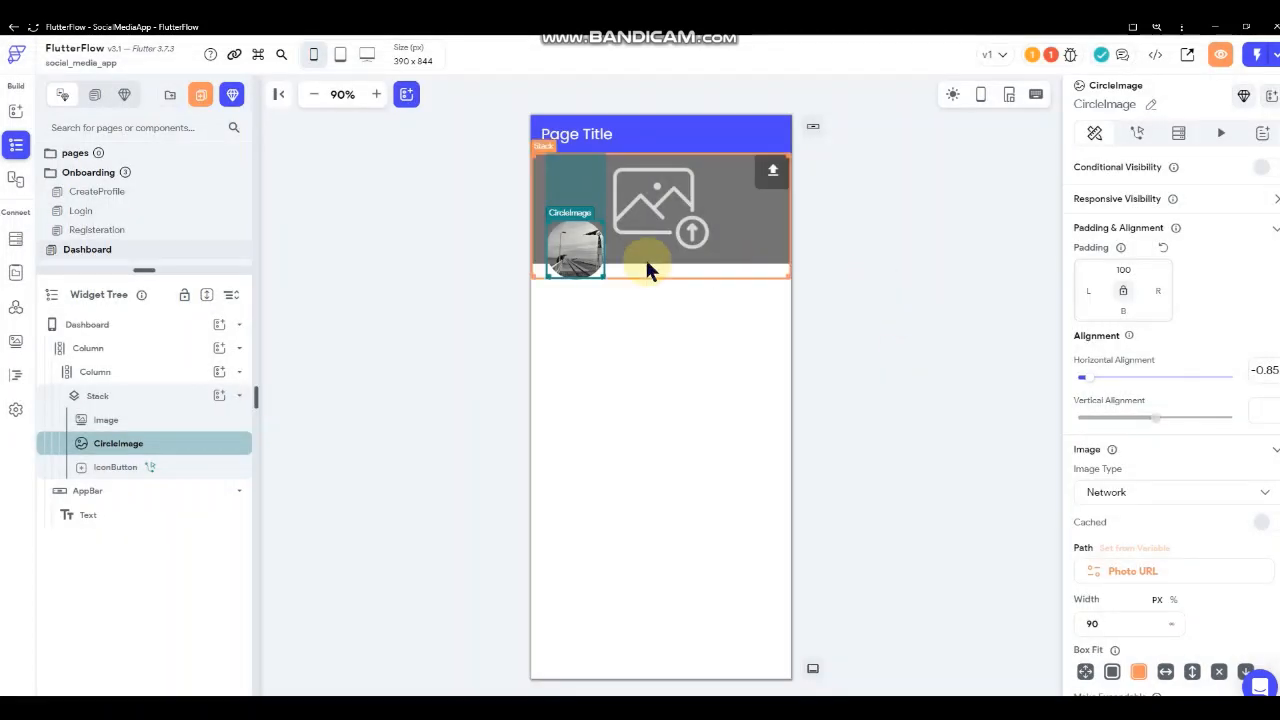
left_click(900, 295)
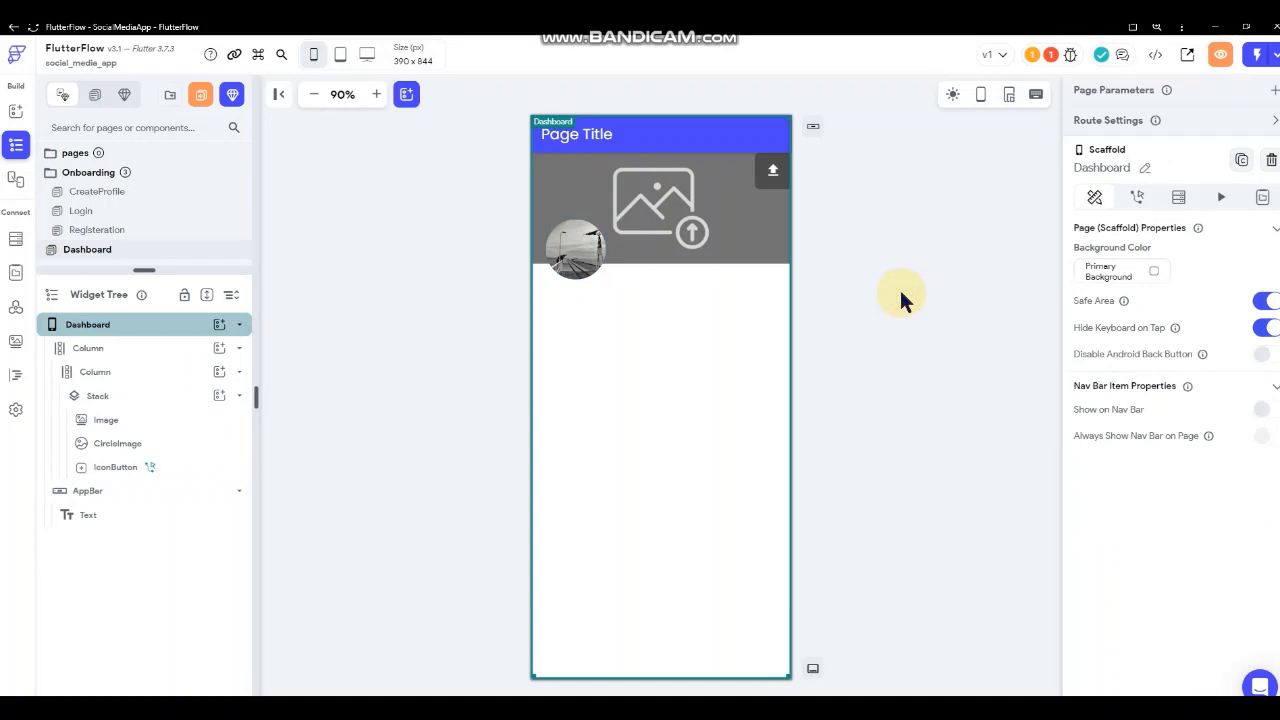
- Include Button Upload Media in the validation rules of the CreateProfile page's form
left_click(889, 263)
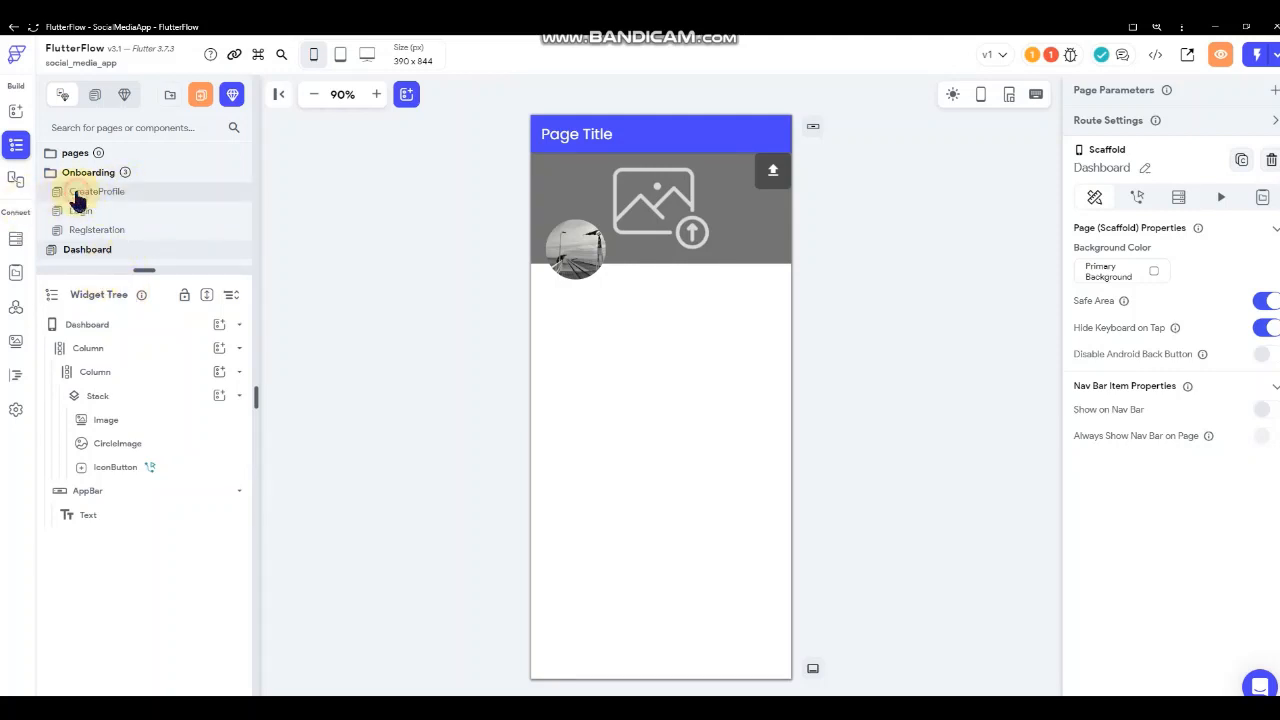
left_click(82, 192)
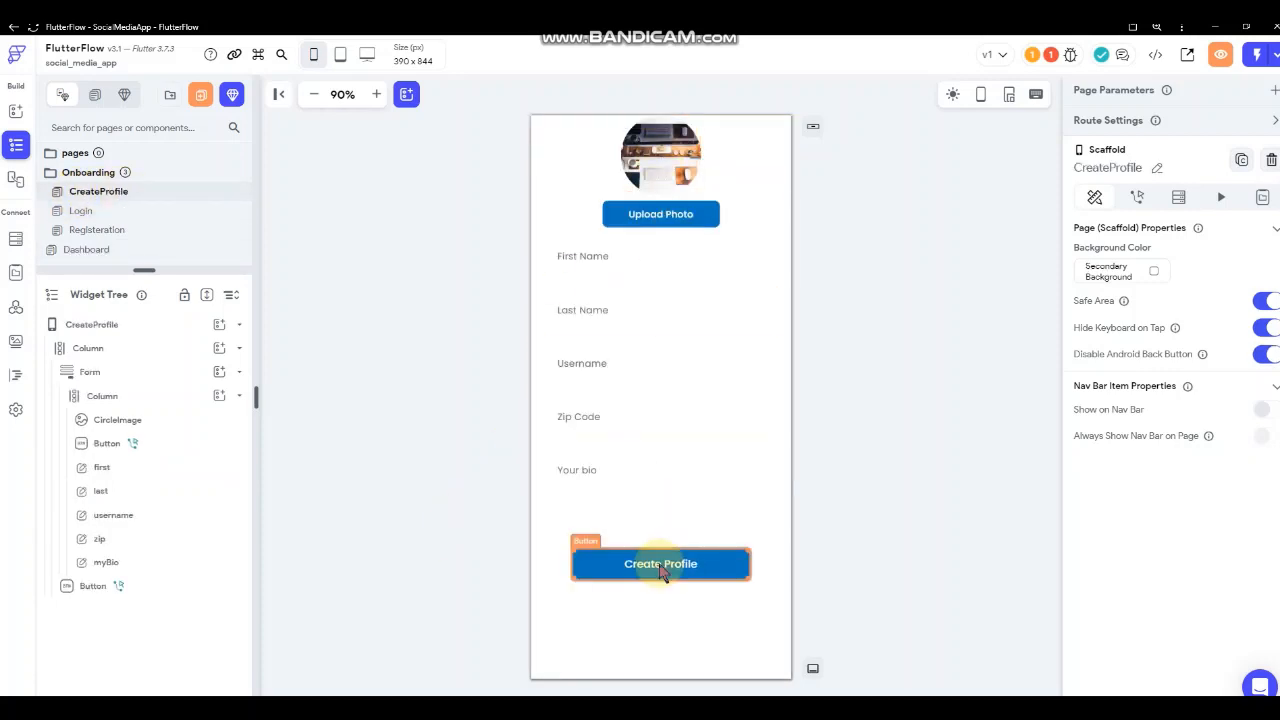
right_click(655, 282)
left_click(688, 545)
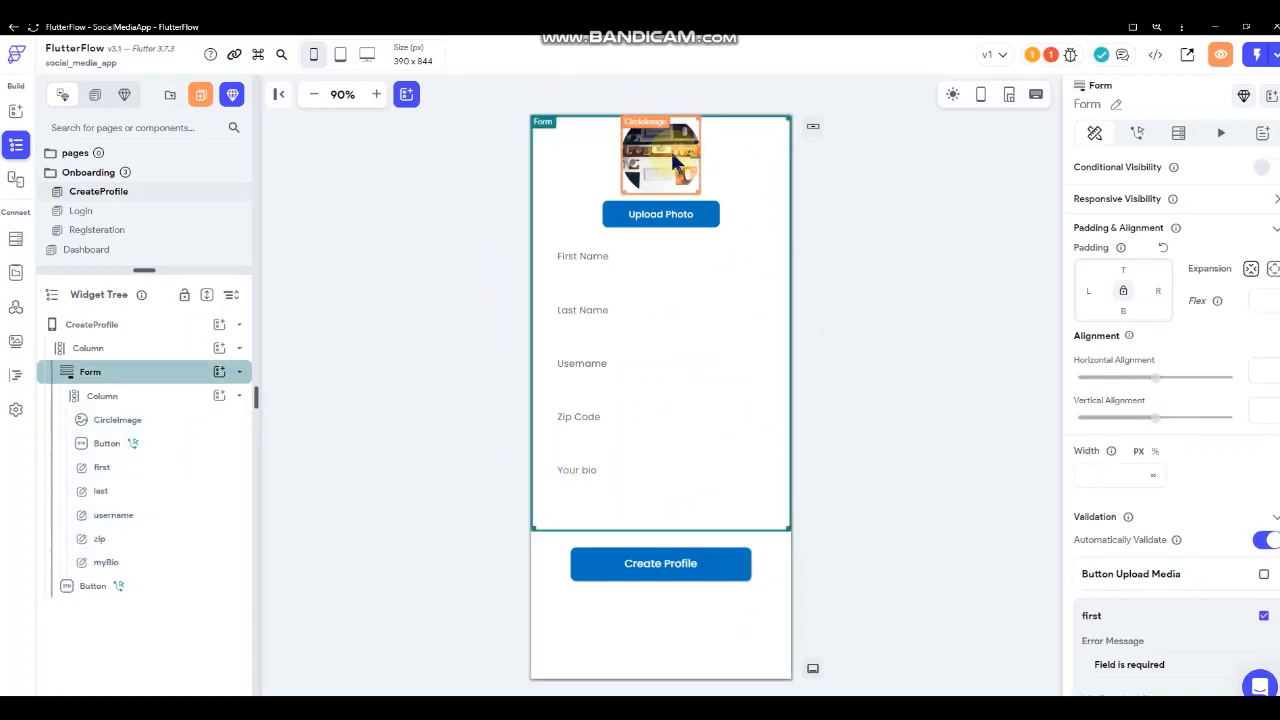
scroll(1137, 491, "down", 1)
scroll(1137, 495, "down", 3)
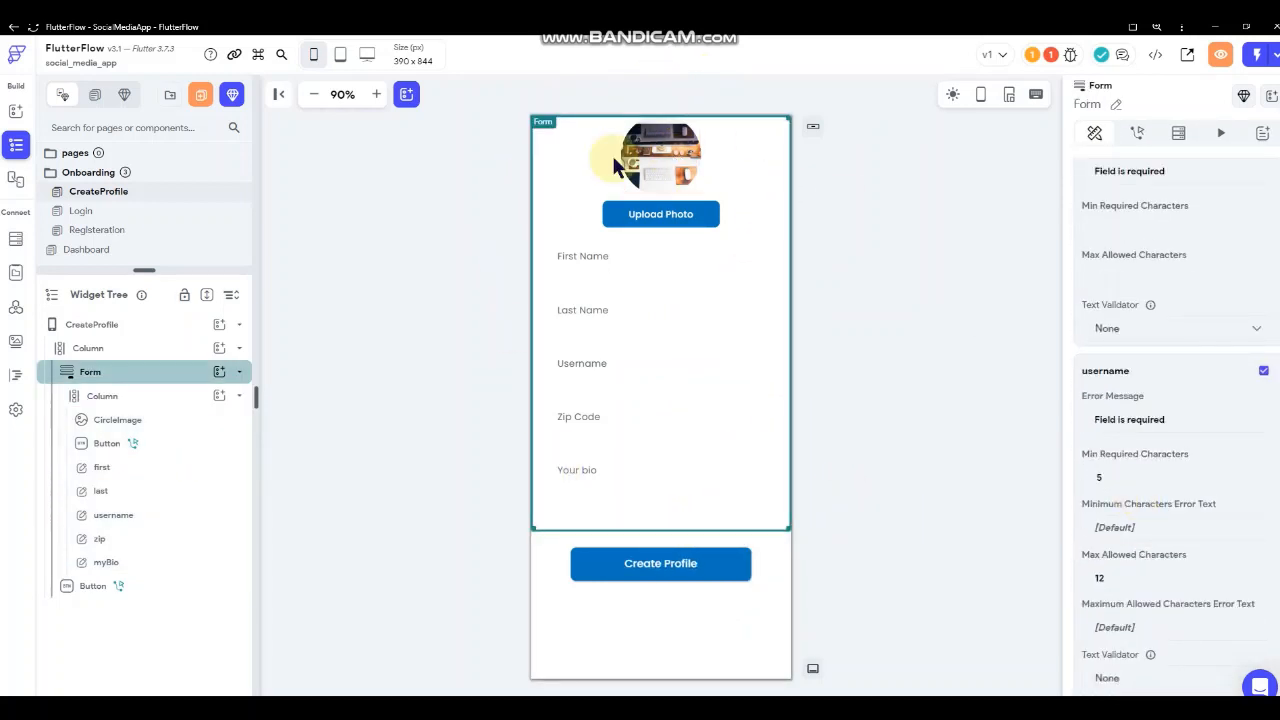
scroll(1172, 422, "up", 4)
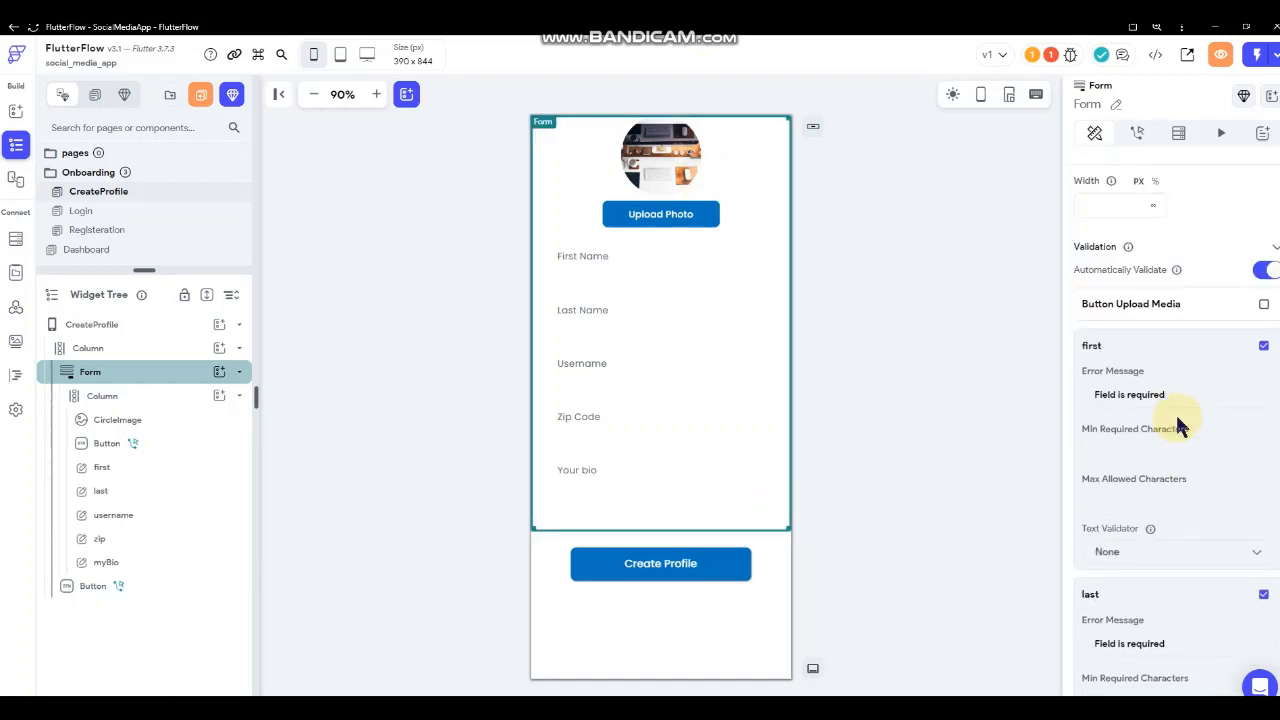
scroll(1178, 425, "down", 4)
scroll(1178, 425, "up", 4)
scroll(1178, 425, "down", 3)
scroll(1178, 425, "up", 4)
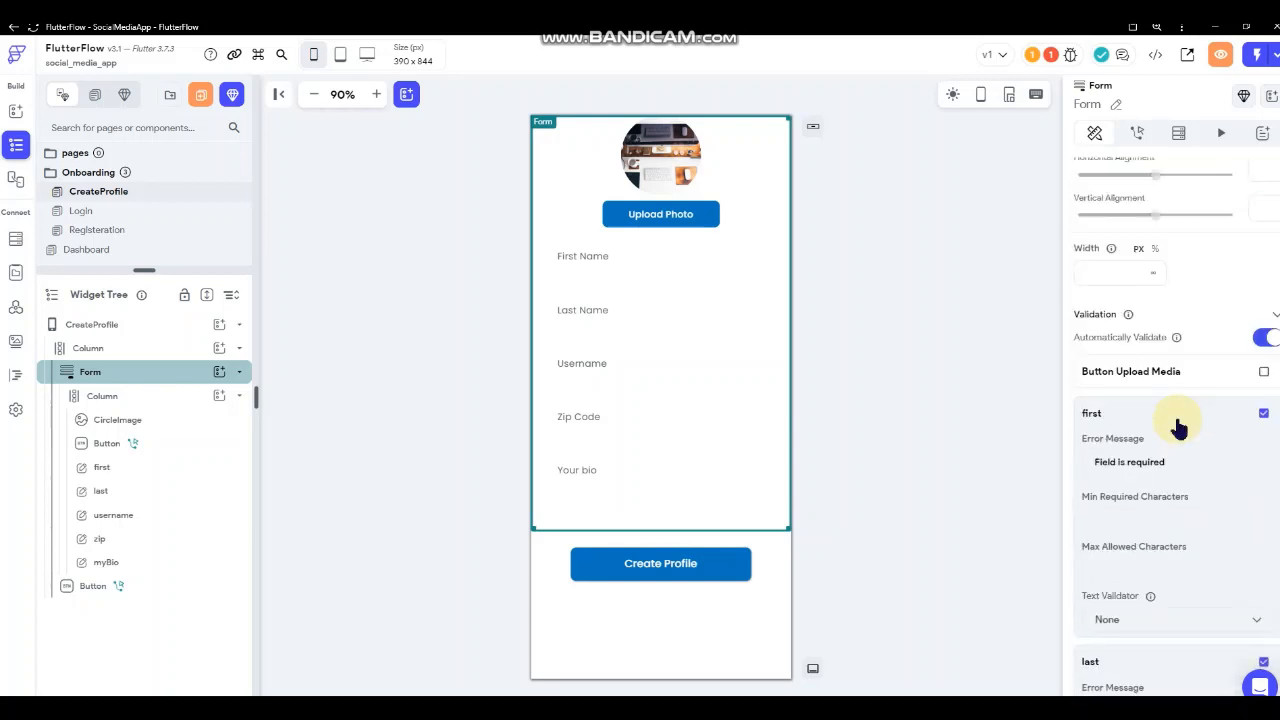
left_click(1264, 373)
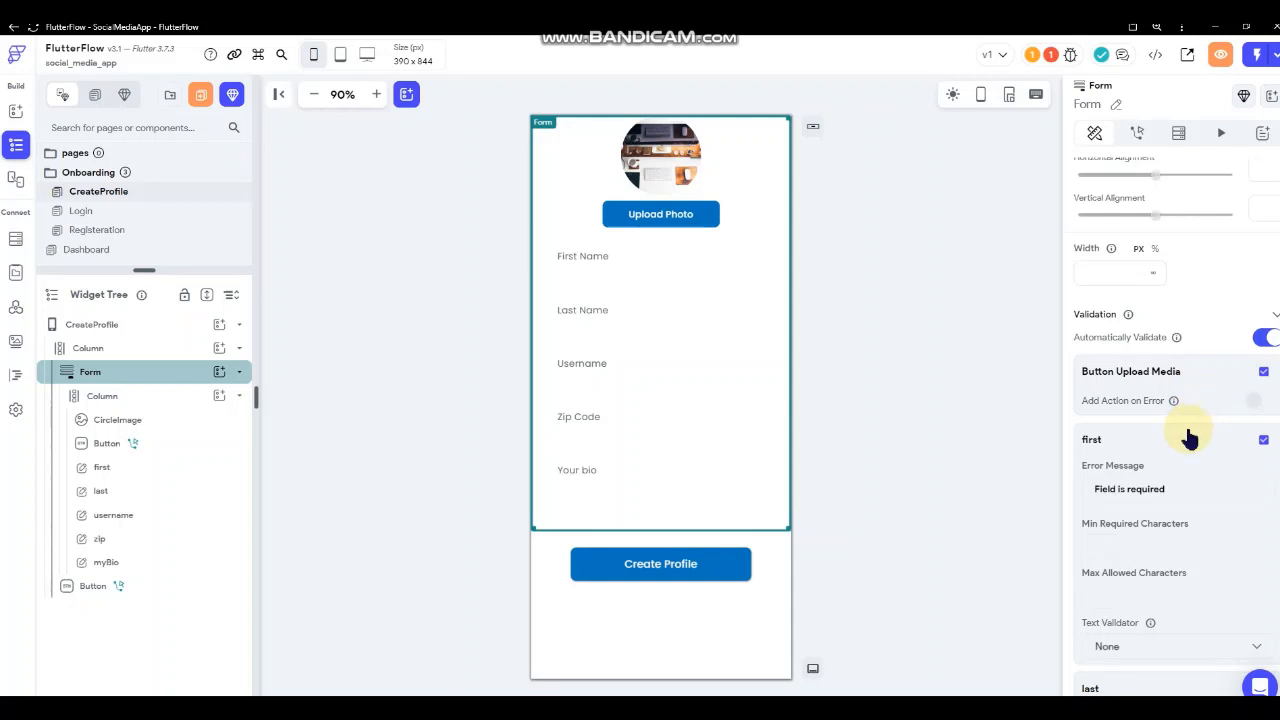
mouse_move(1173, 402)
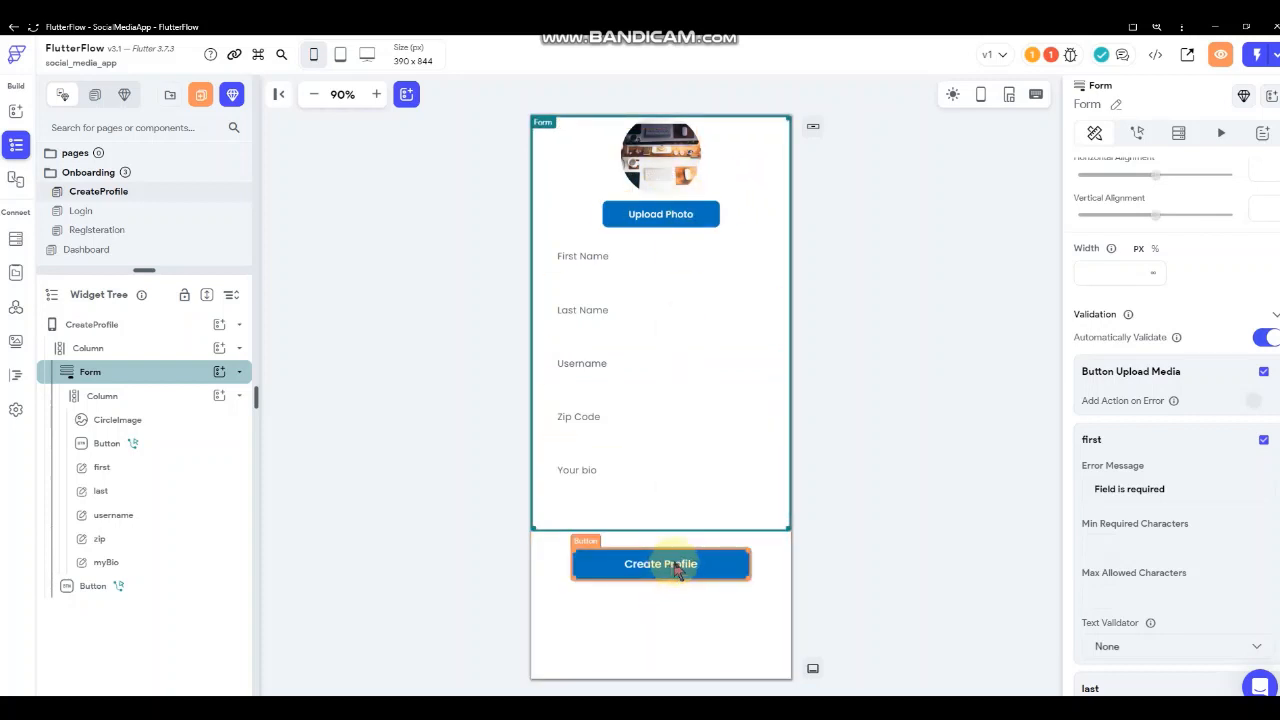
left_click(428, 290)
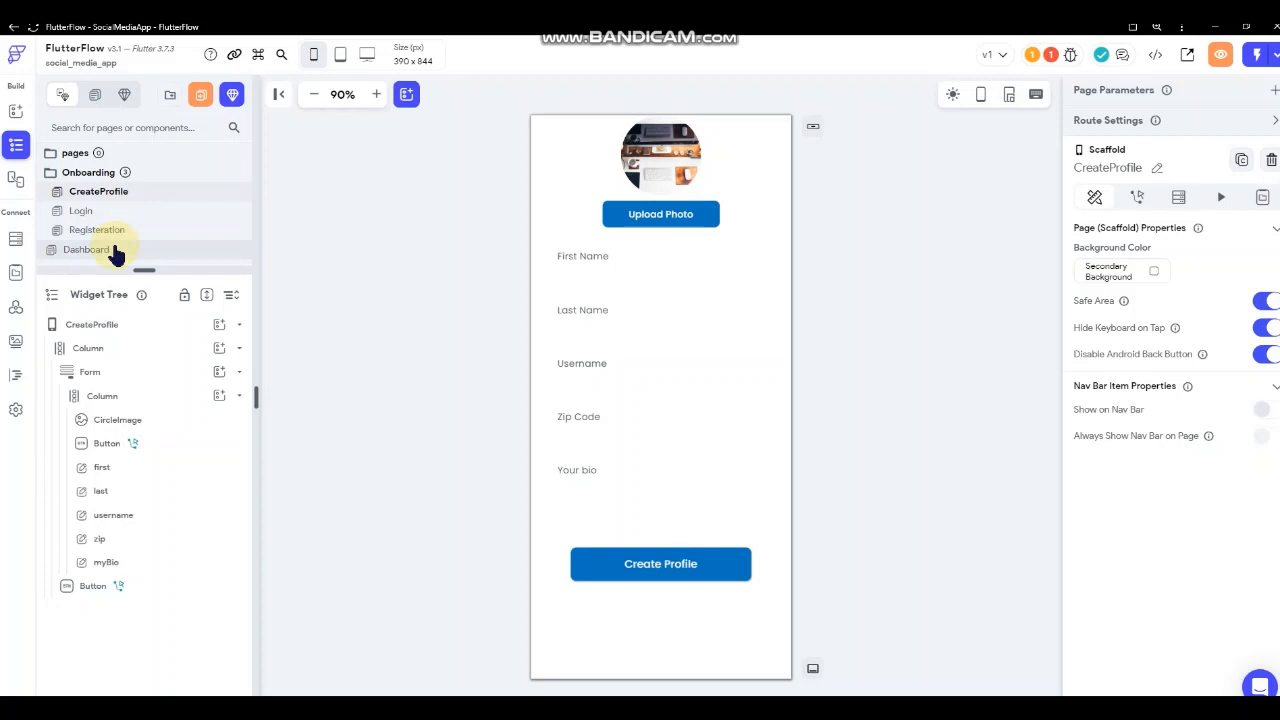
- Add a Column beneath the banner column on the Dashboard page and set its top padding to 28
left_click(114, 251)
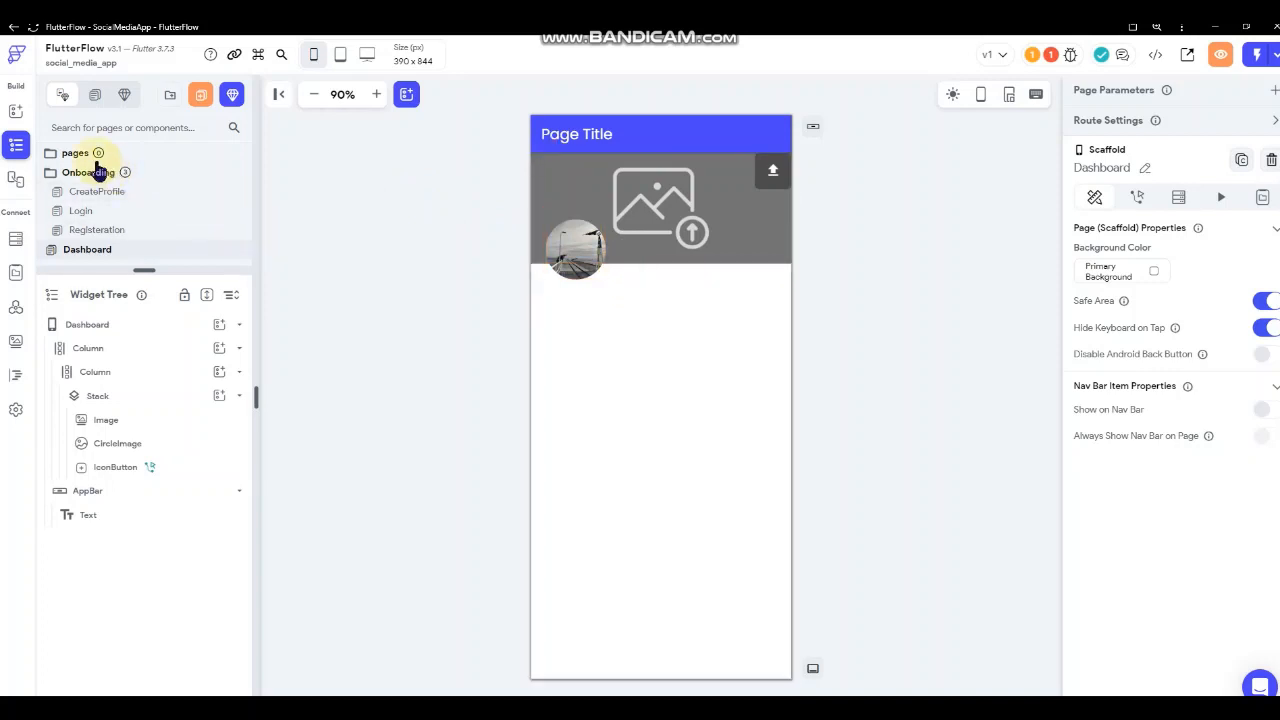
left_click(15, 110)
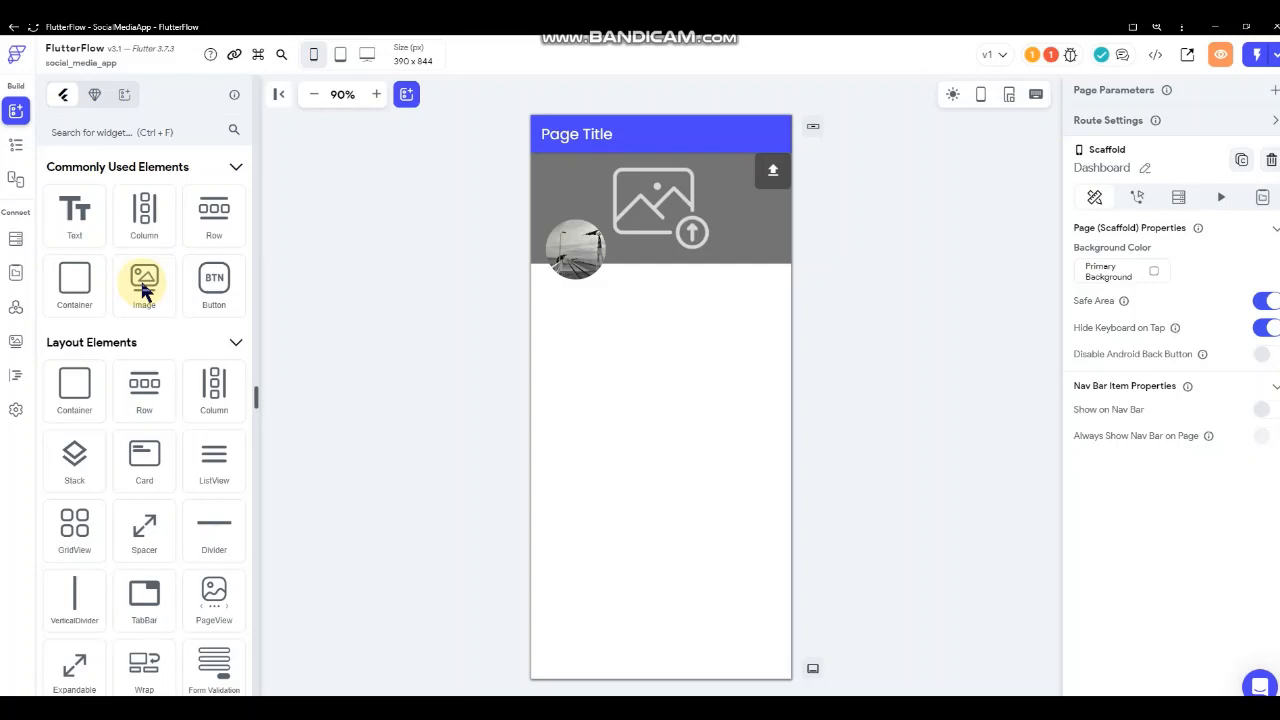
left_click_drag(145, 210, 595, 400)
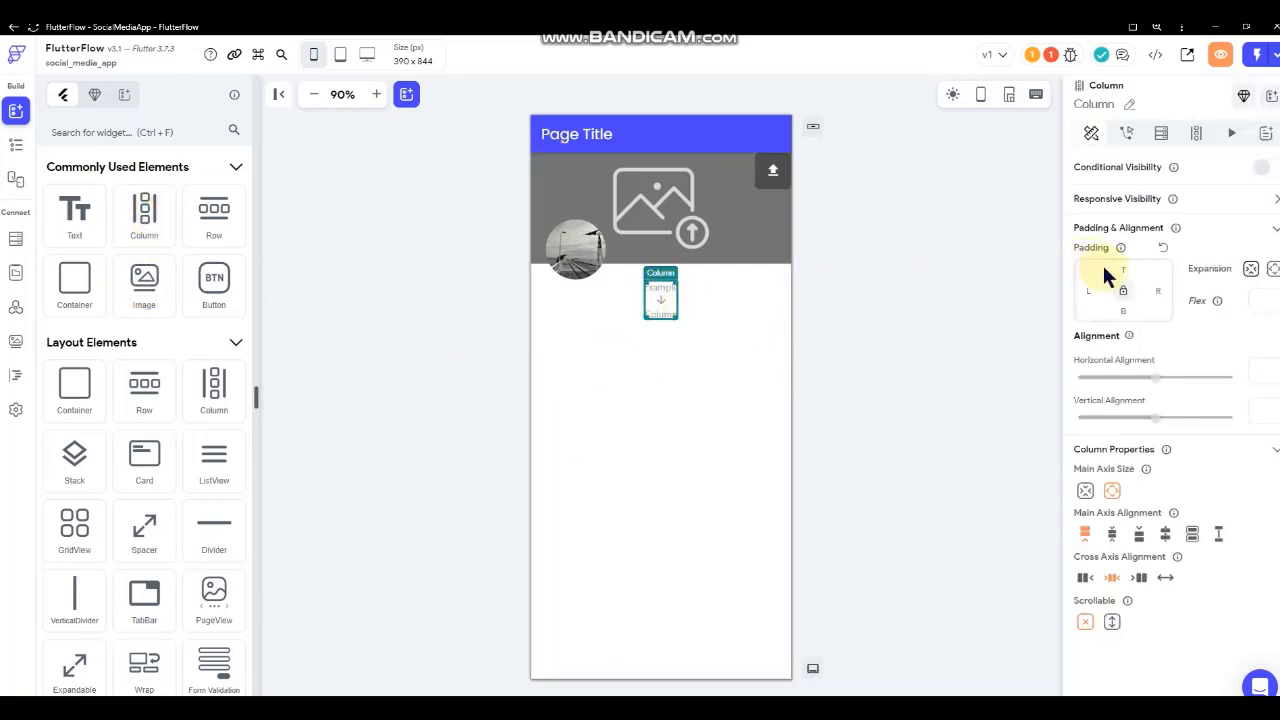
left_click(15, 145)
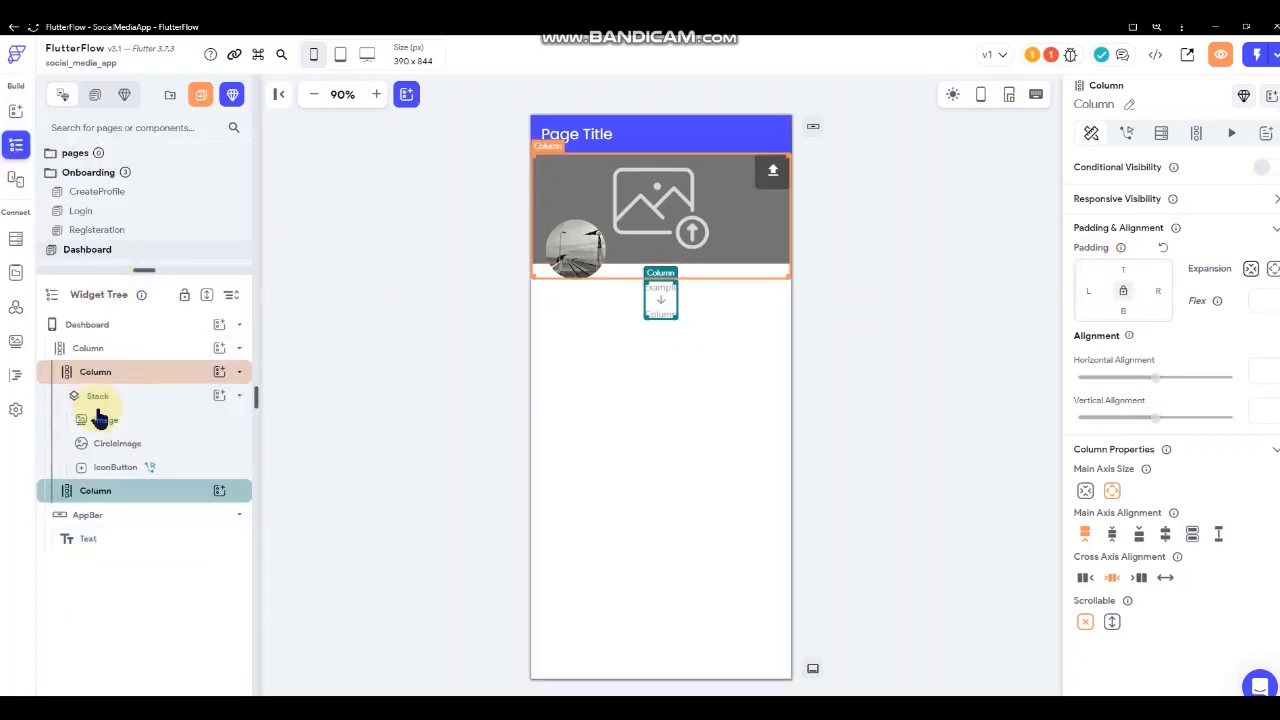
left_click(241, 397)
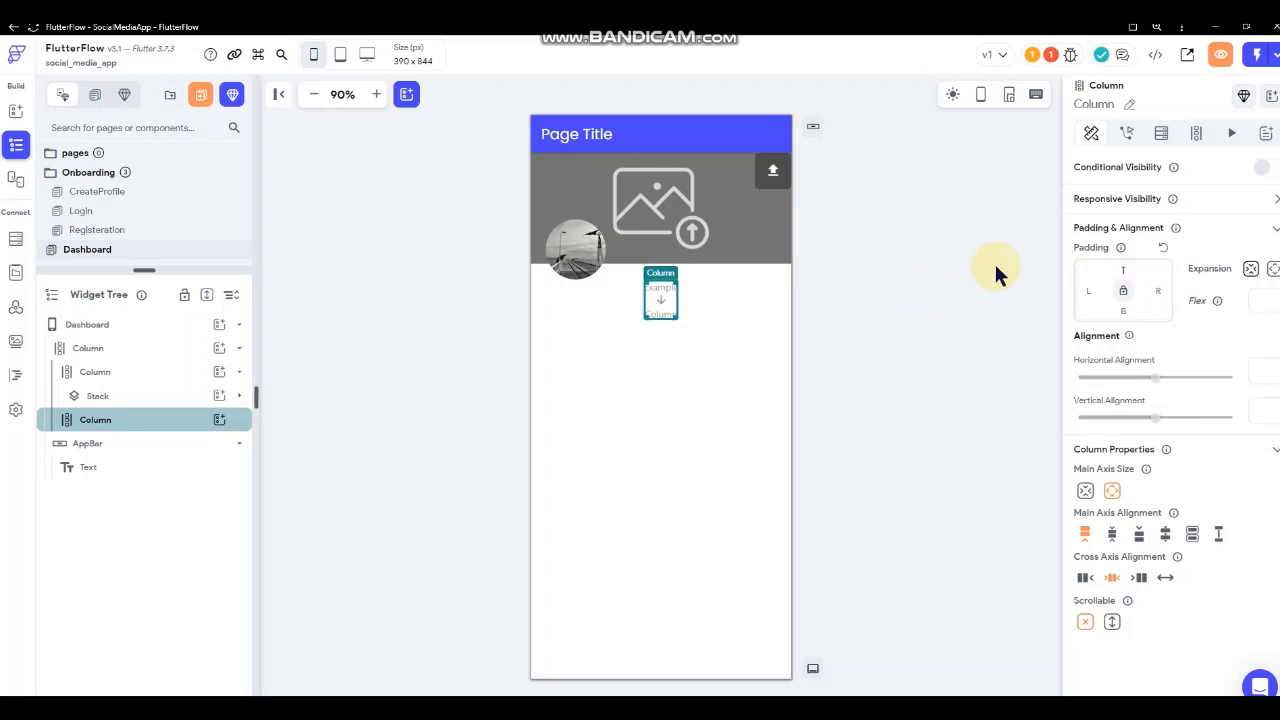
type("28")
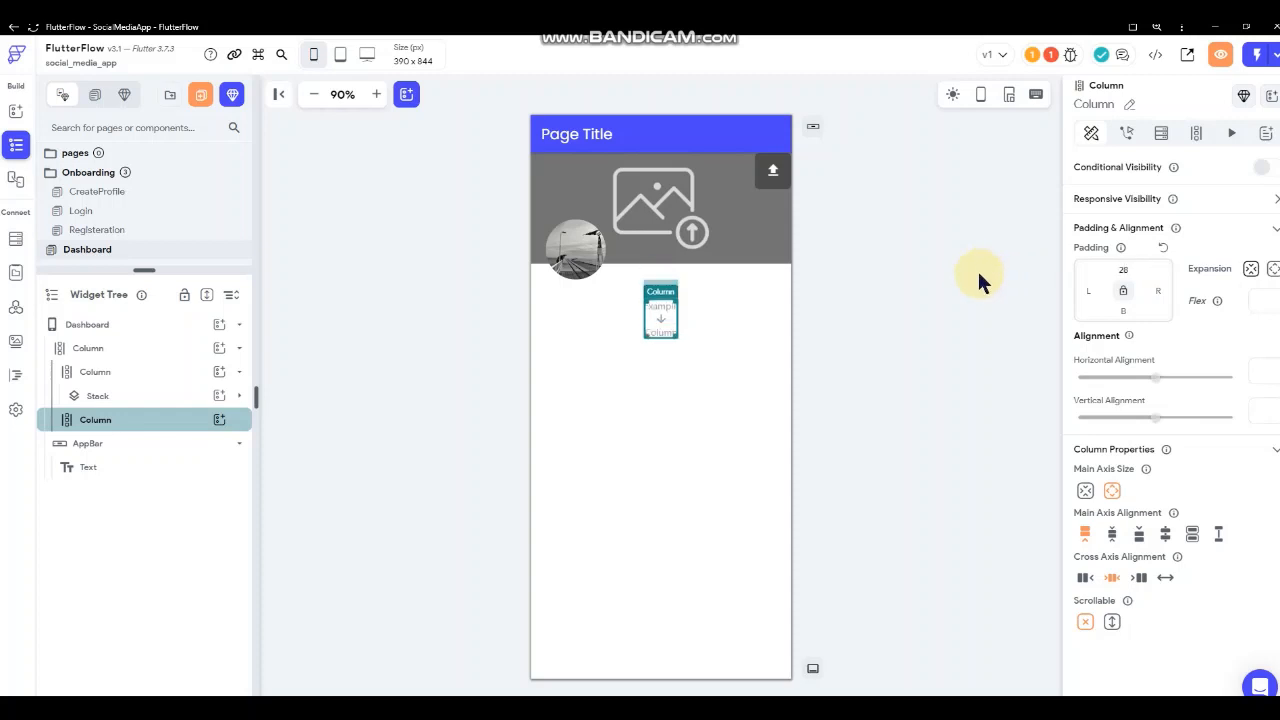
left_click(977, 268)
- Add a ListView inside the new lower column and try to set its axis to Horizontal
left_click(663, 316)
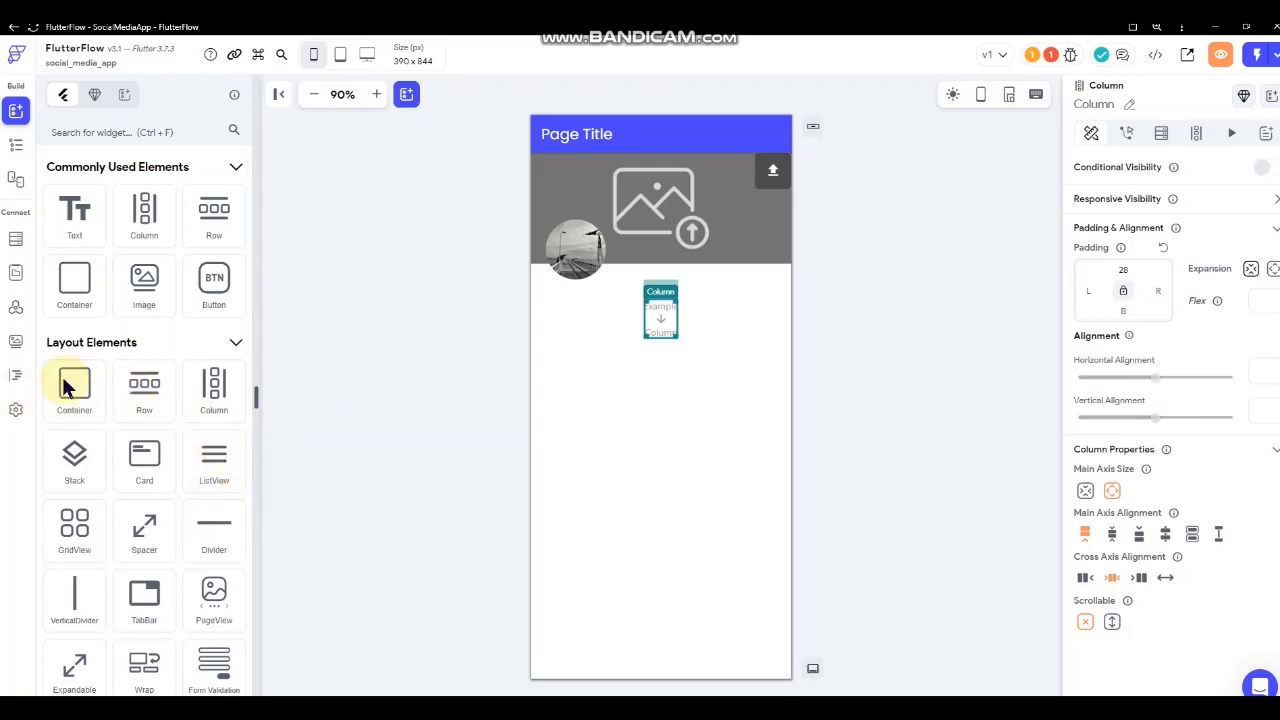
left_click_drag(62, 388, 634, 326)
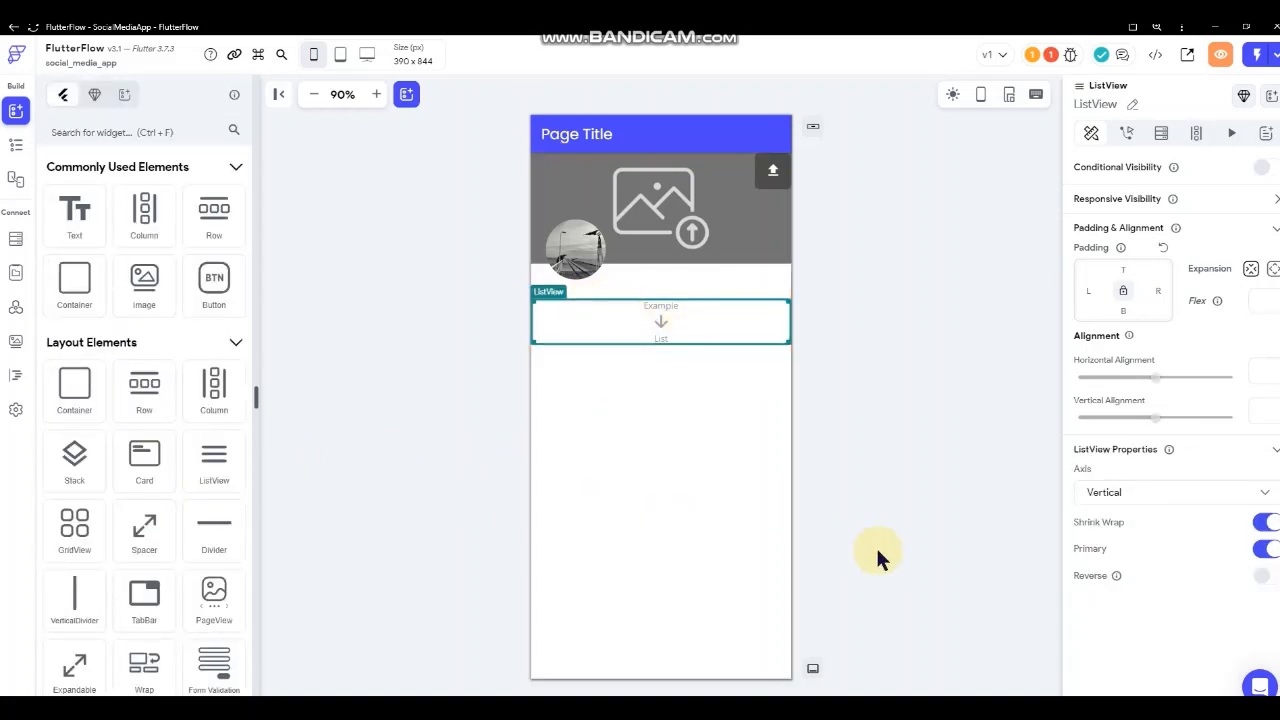
left_click(1133, 494)
left_click(1103, 528)
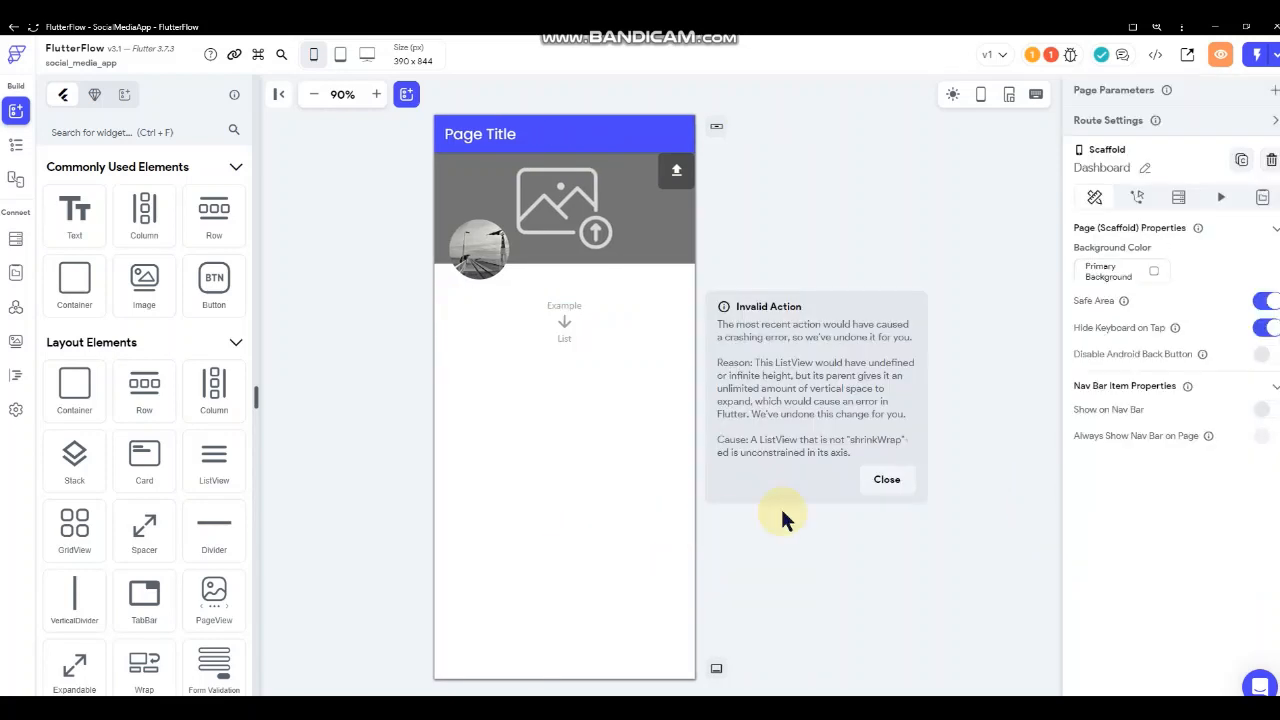
left_click(889, 479)
left_click(665, 322)
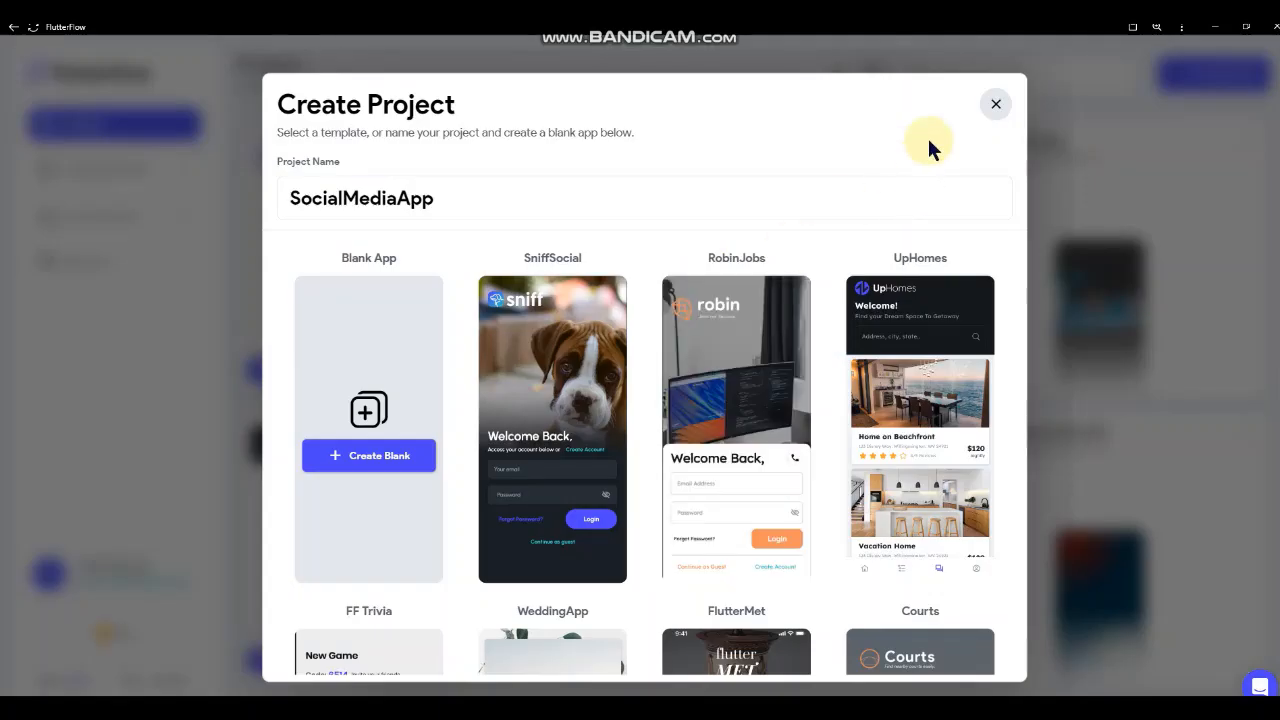
- Dismiss the project creation dialog and reopen the social media project on its Dashboard page
left_click(994, 106)
left_click(430, 263)
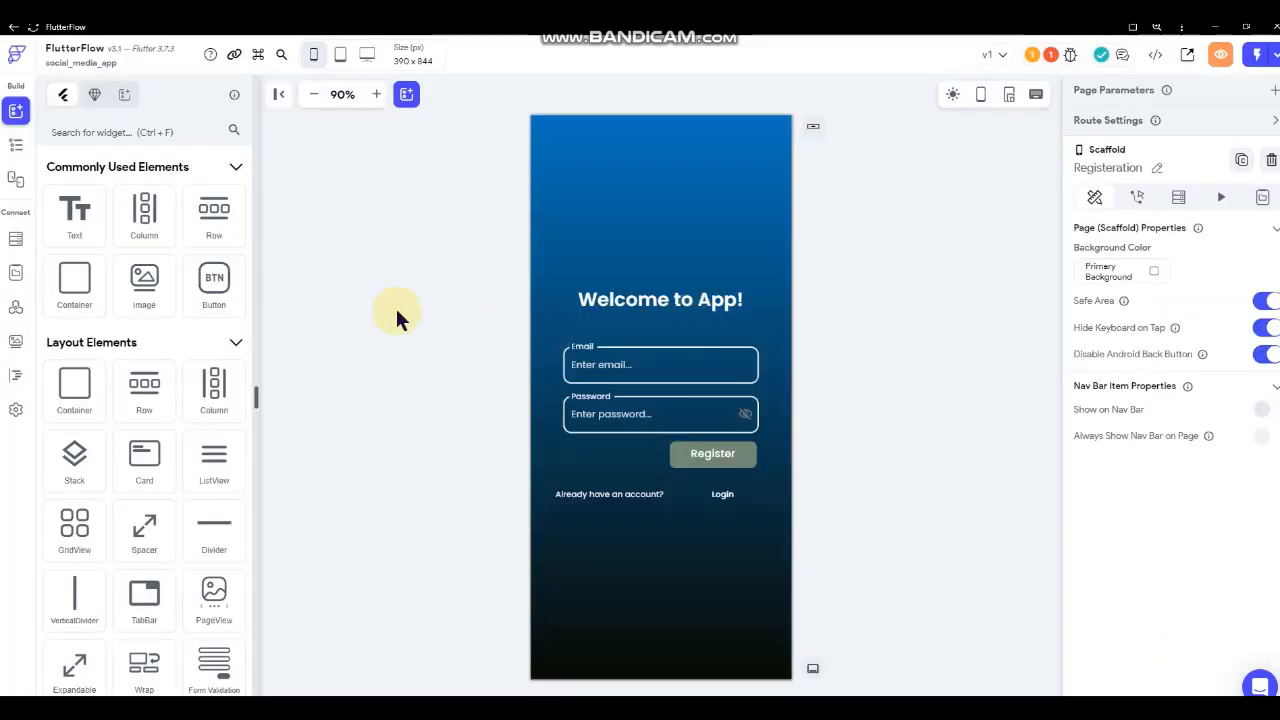
left_click(15, 145)
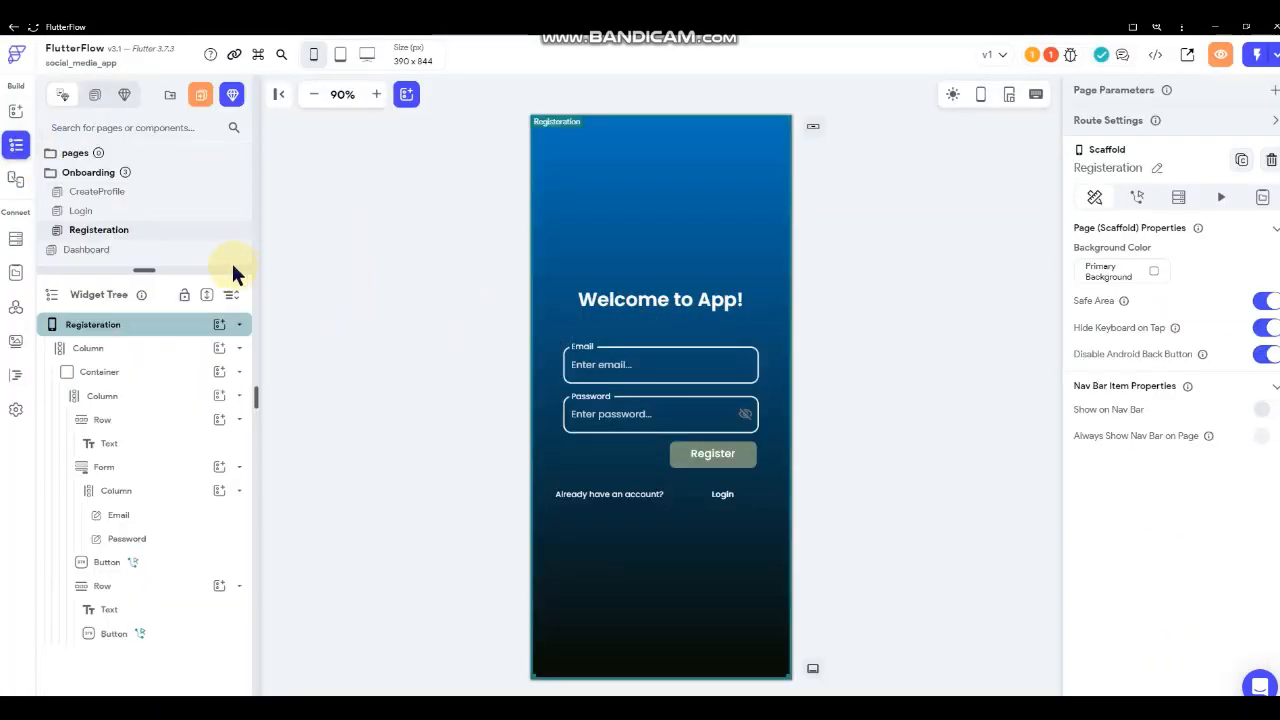
left_click(131, 250)
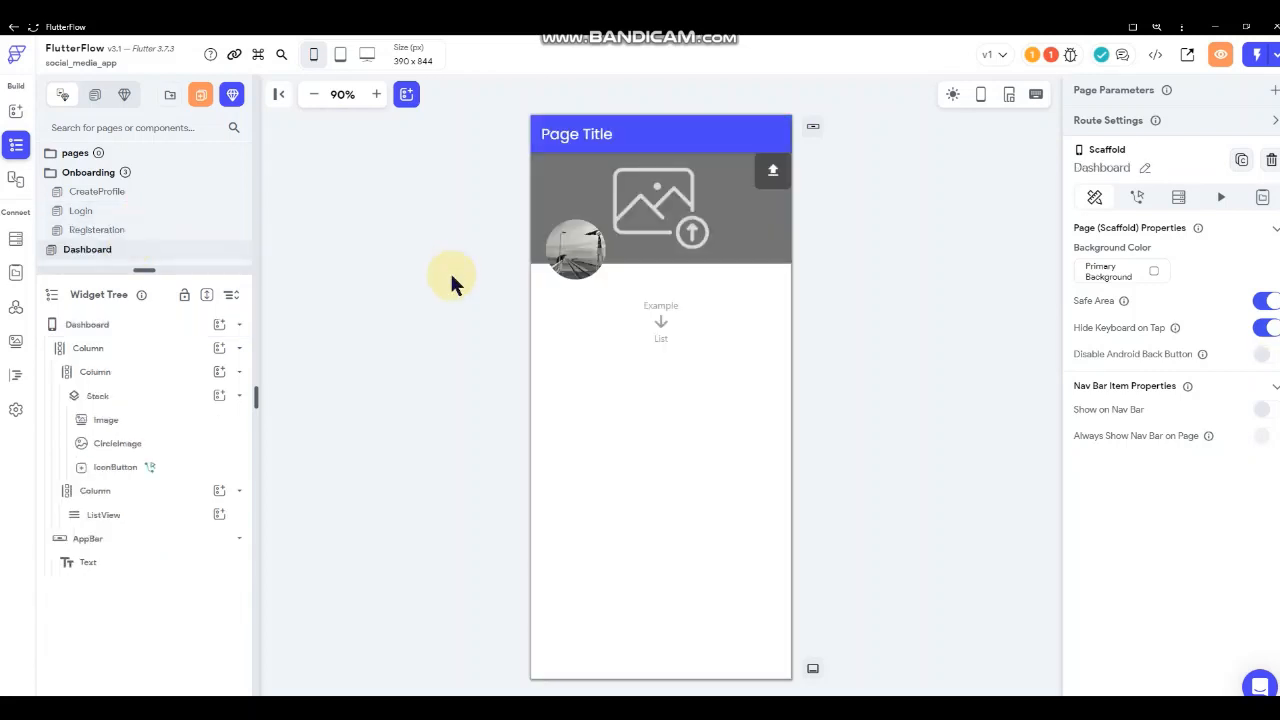
- Cut the ListView out of the lower column
left_click(658, 325)
right_click(657, 319)
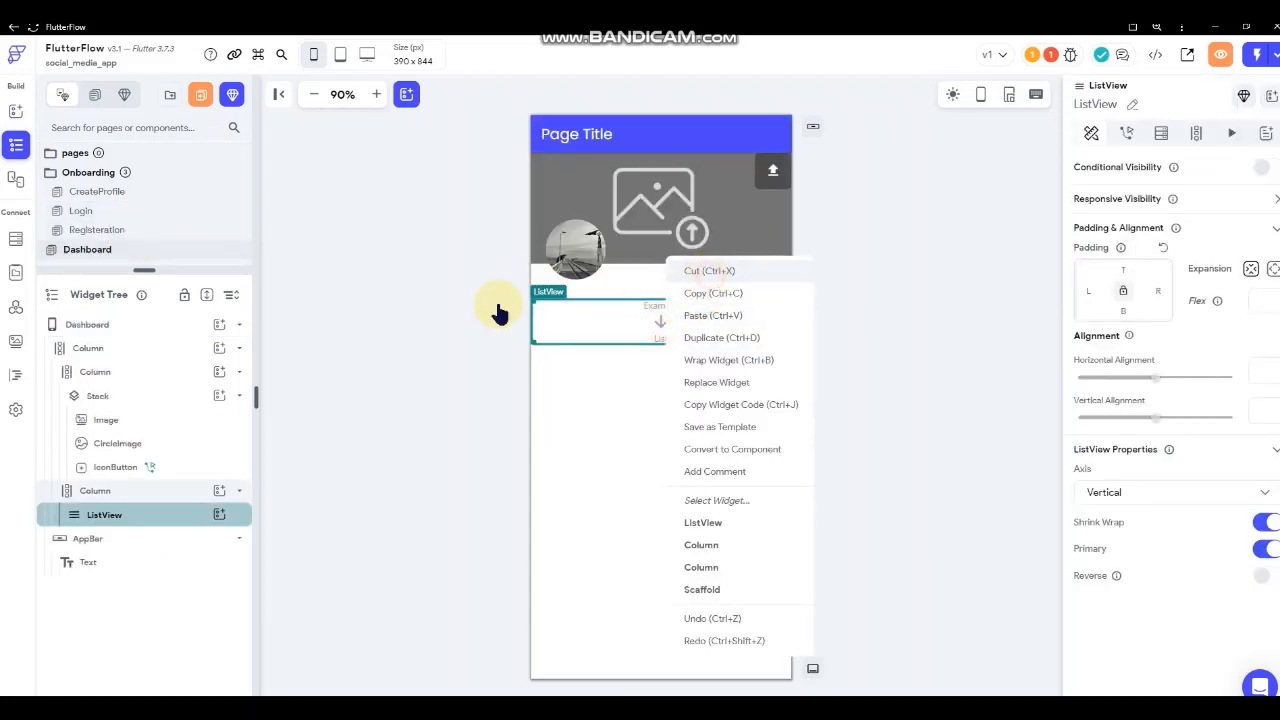
key("Delete")
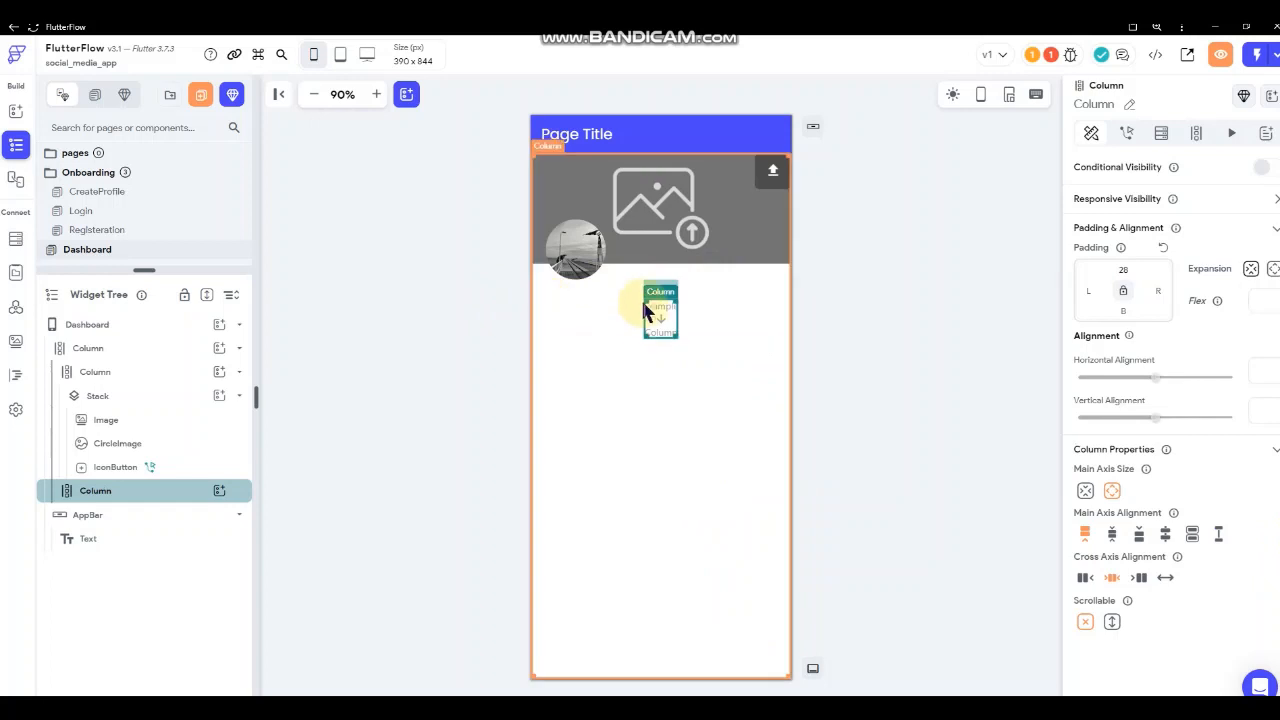
- Add a Container in the lower column with infinite width and a height of about 152.6 px
left_click(15, 111)
left_click_drag(78, 290, 660, 325)
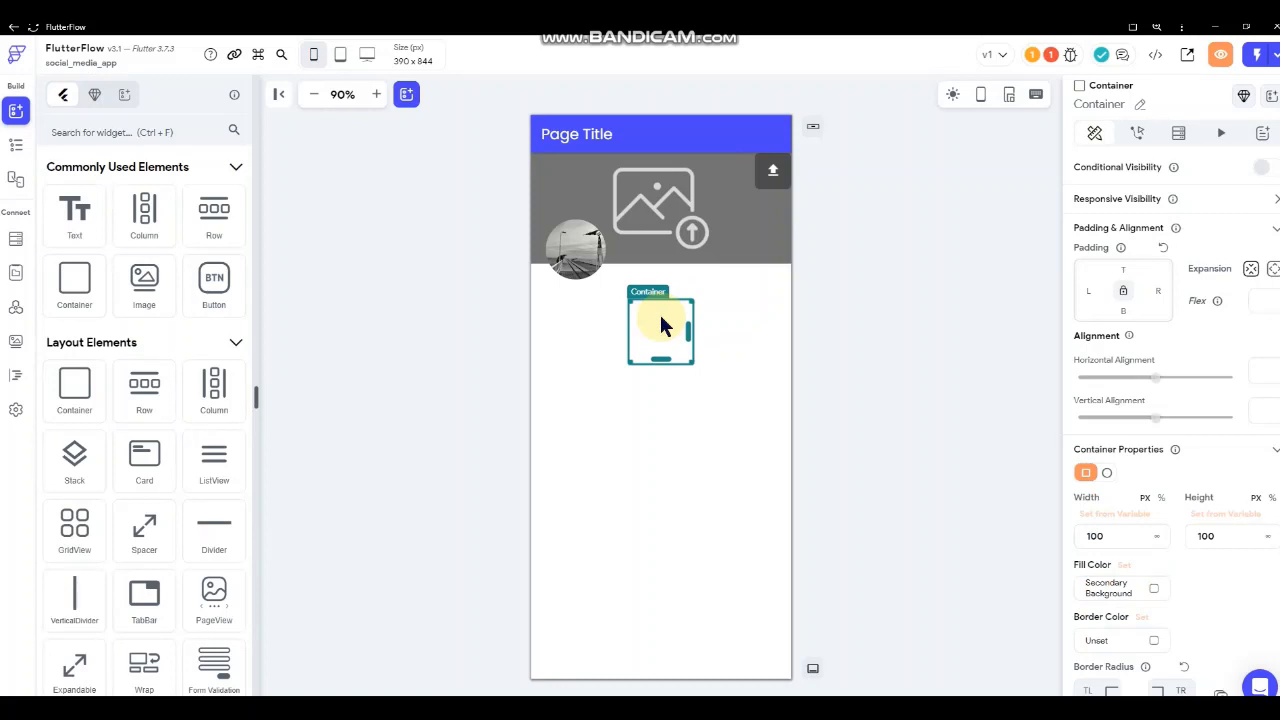
left_click(1157, 536)
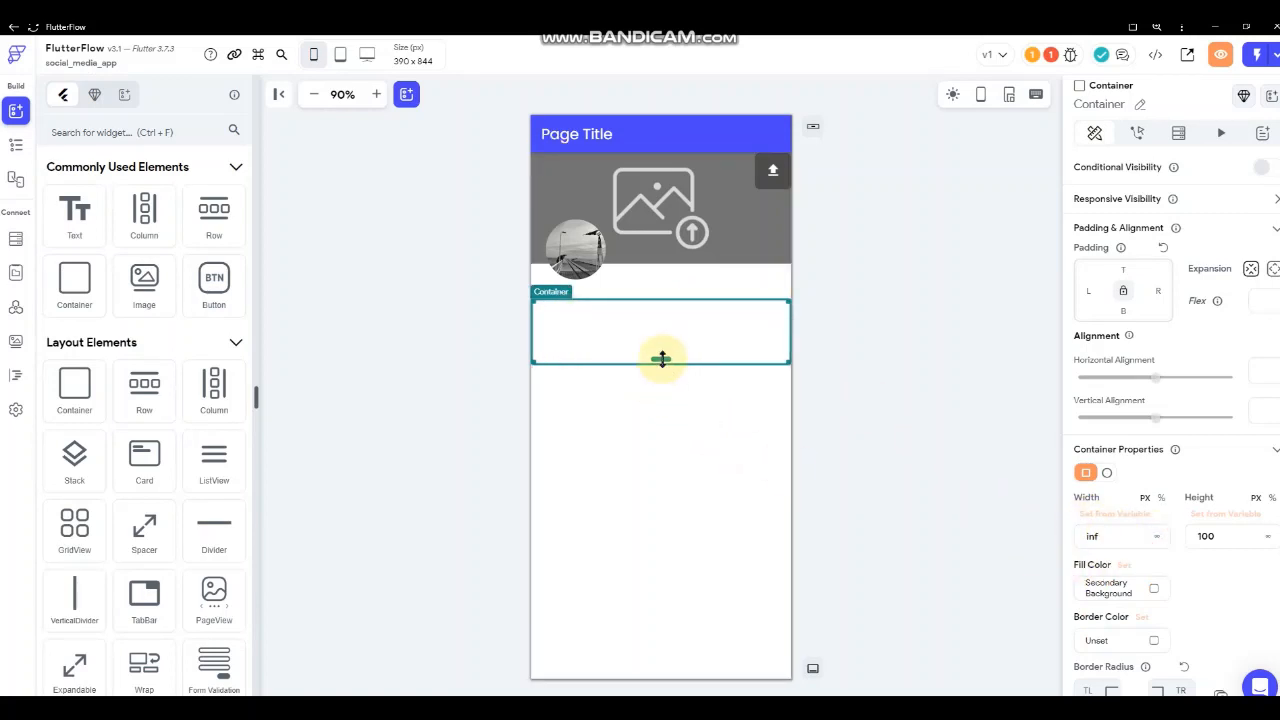
left_click_drag(662, 359, 658, 394)
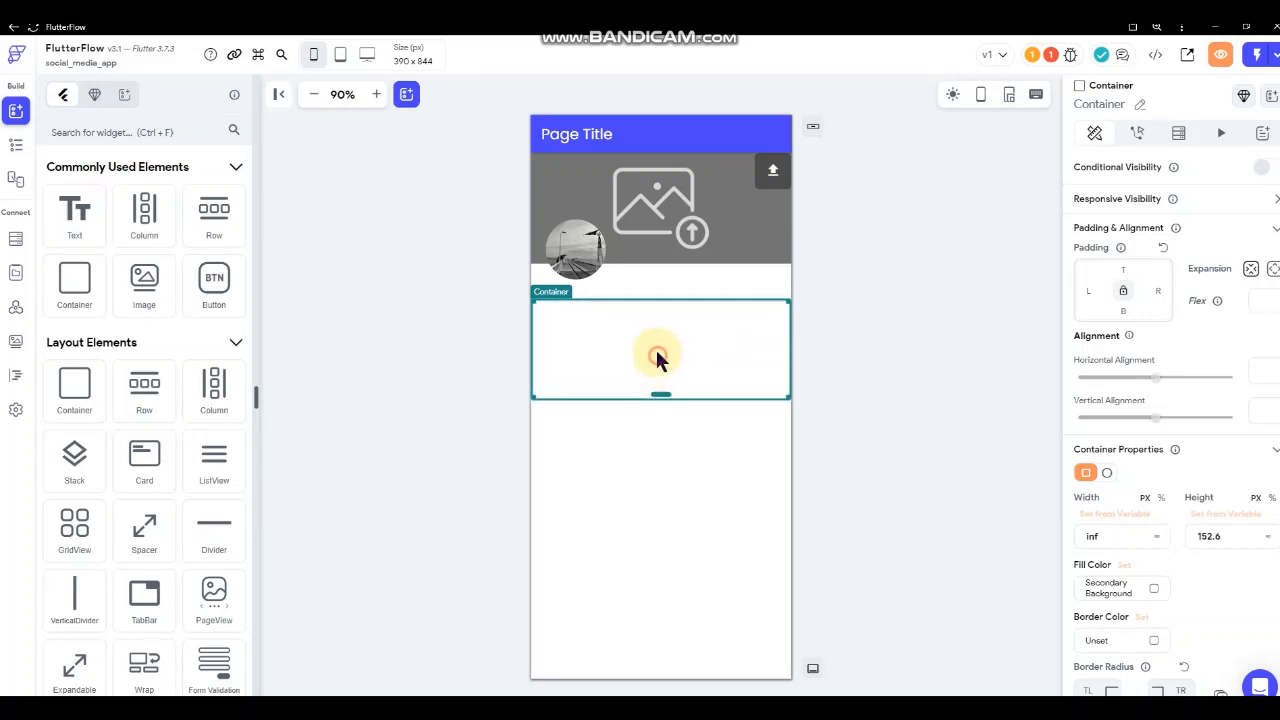
- Paste the ListView into the container and set its axis to Horizontal
right_click(657, 345)
left_click(708, 316)
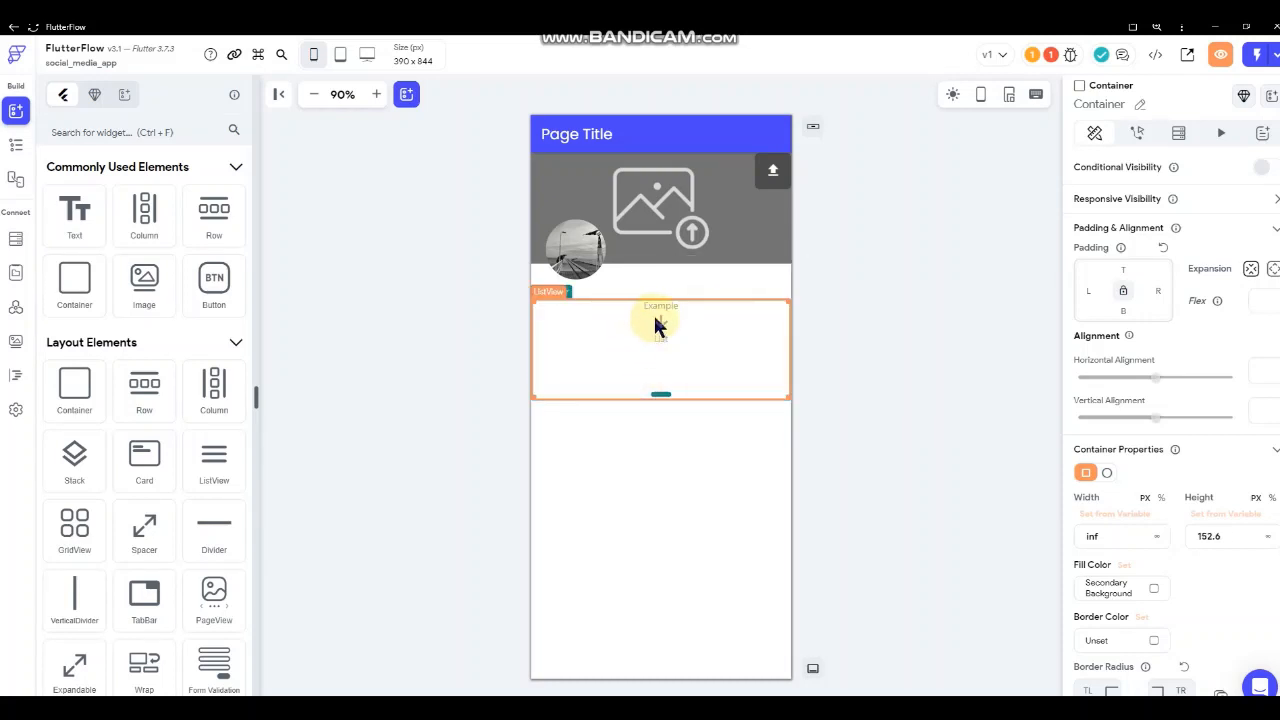
scroll(1128, 505, "down", 2)
scroll(1130, 515, "down", 3)
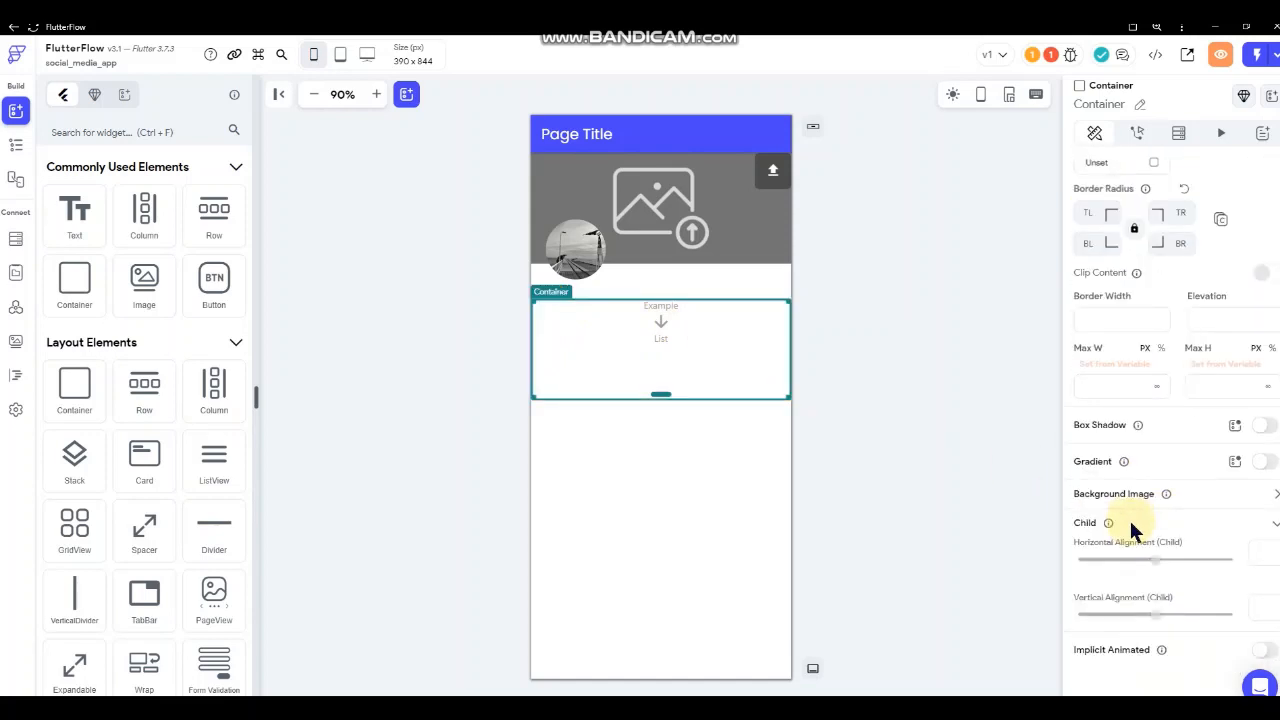
left_click(691, 349)
left_click(1143, 491)
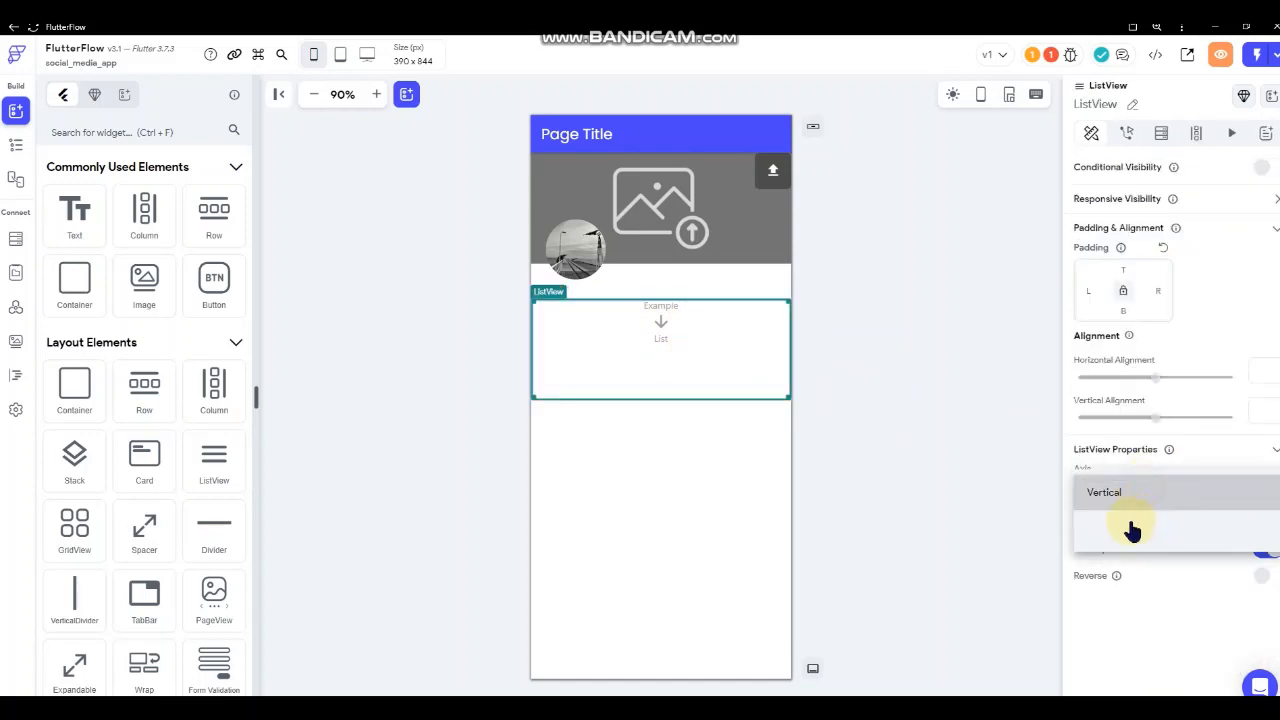
left_click(1132, 530)
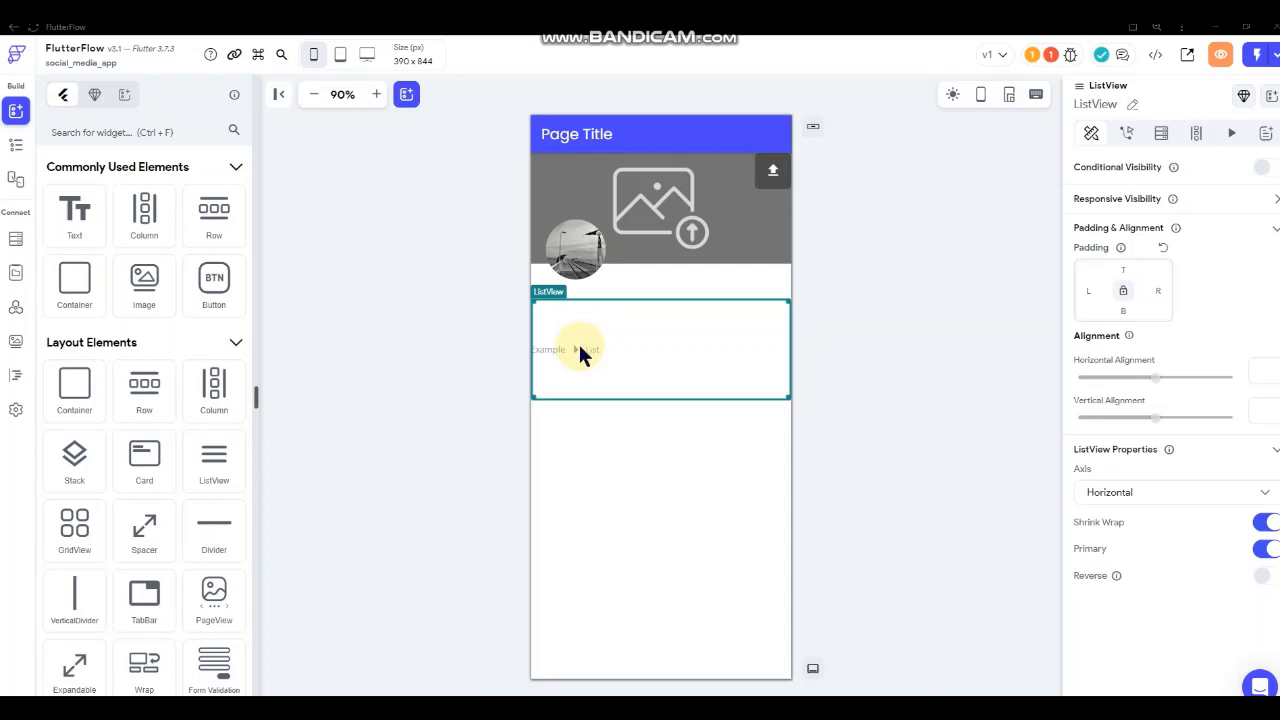
- Cut the horizontal ListView and its 152.6 px high Container out of the lower column
right_click(630, 336)
left_click(697, 250)
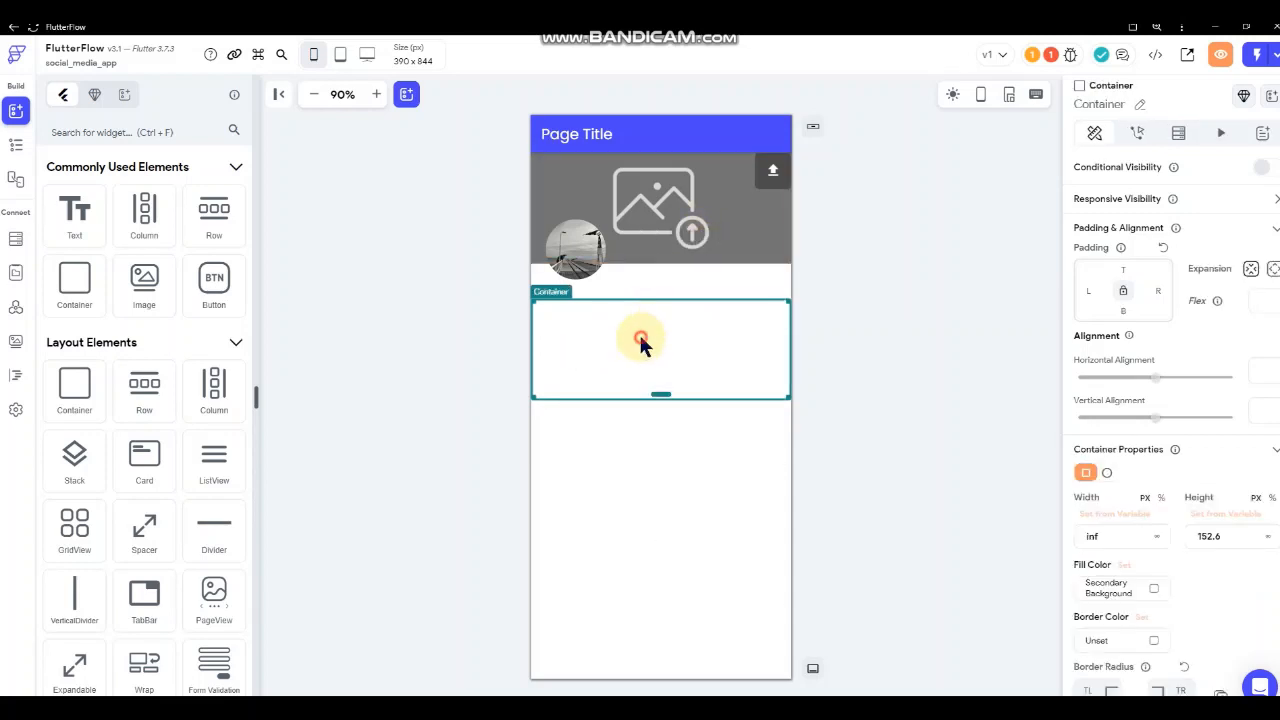
right_click(640, 345)
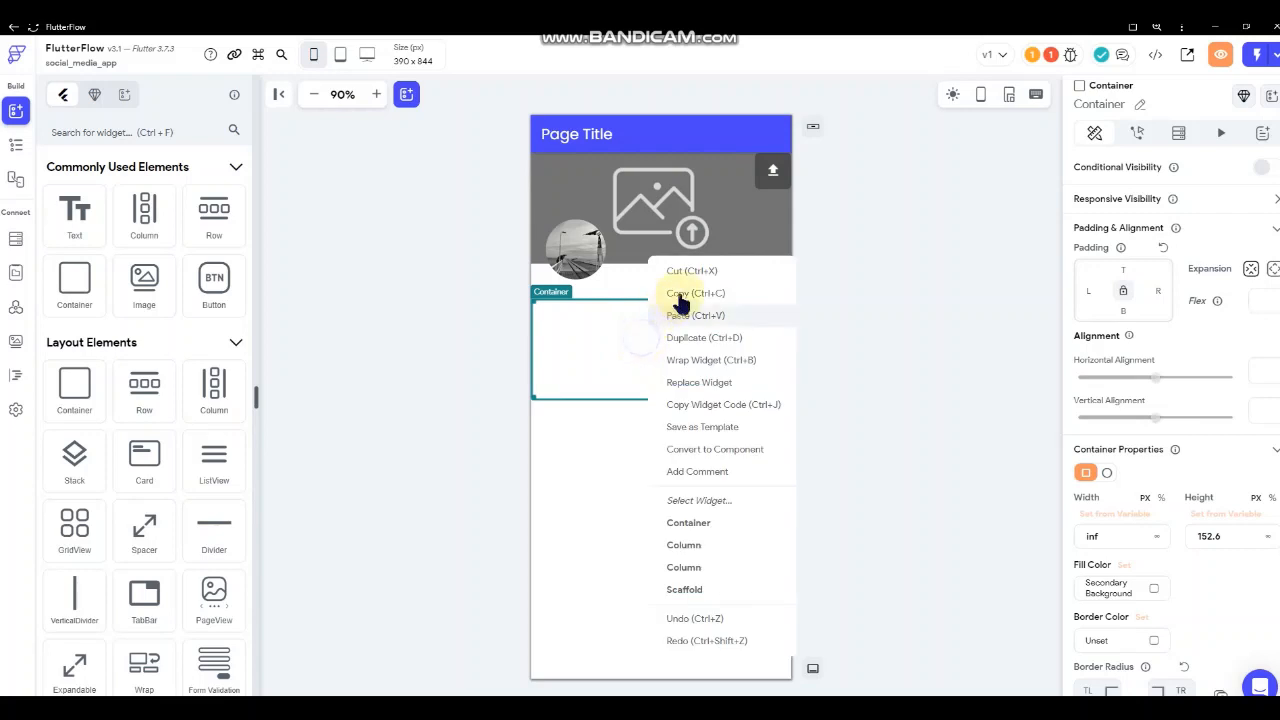
left_click(632, 327)
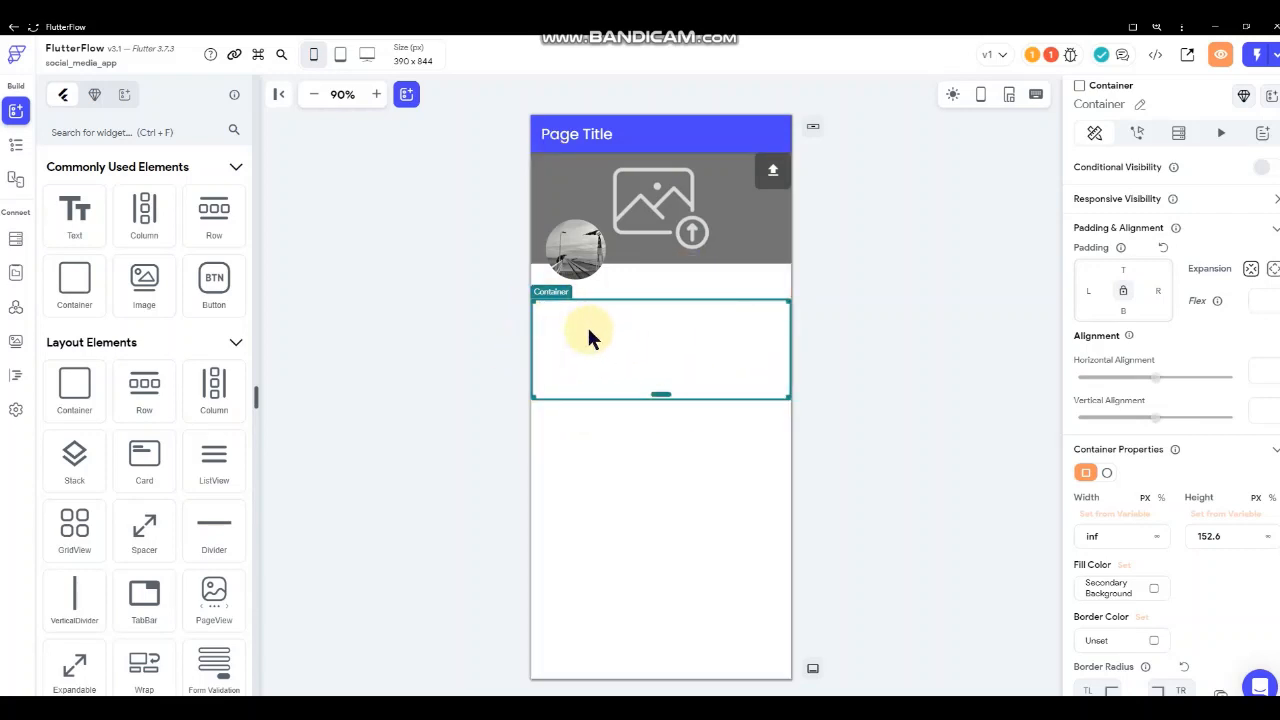
right_click(651, 358)
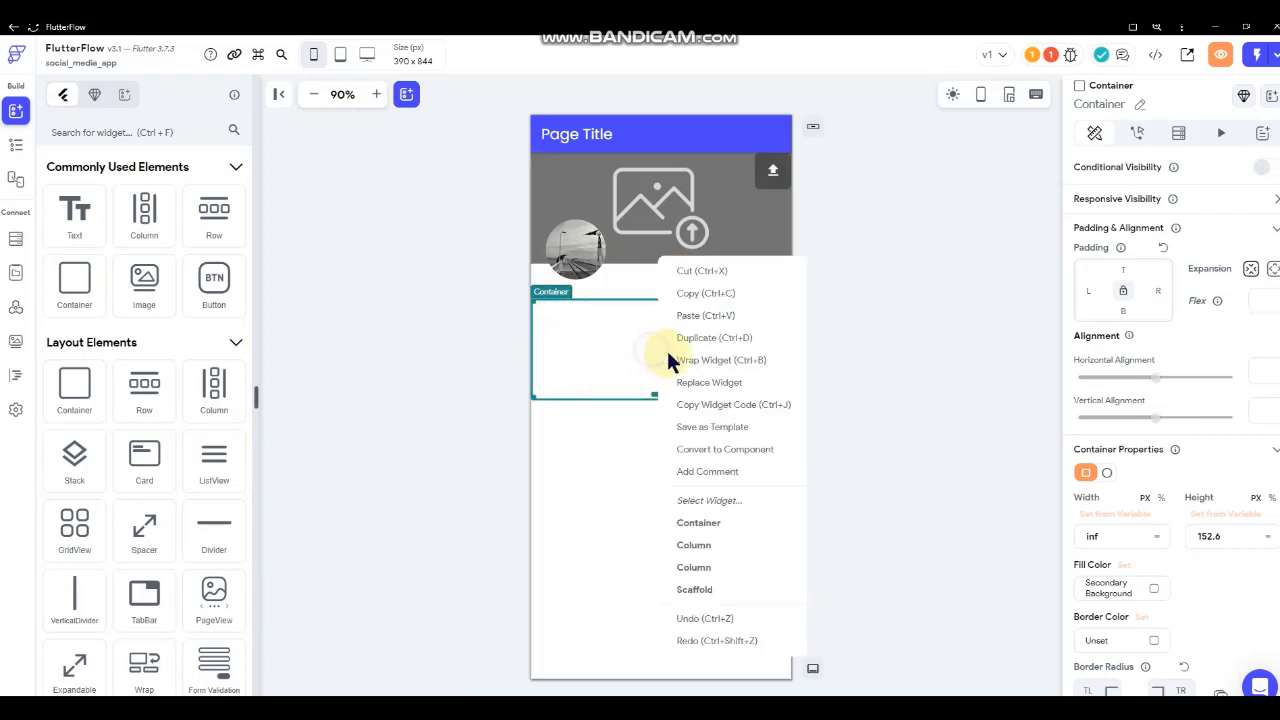
left_click(688, 270)
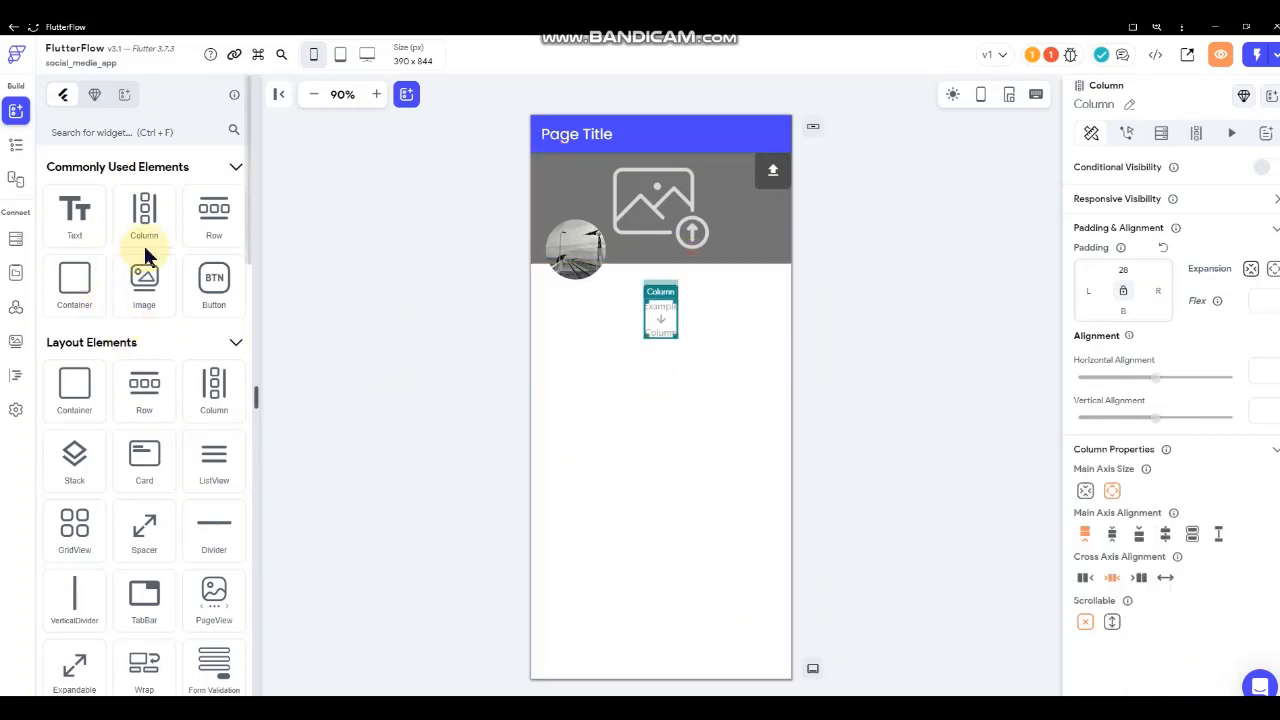
- Add a Row to the lower column and set its main axis alignment to space evenly
left_click_drag(212, 212, 653, 307)
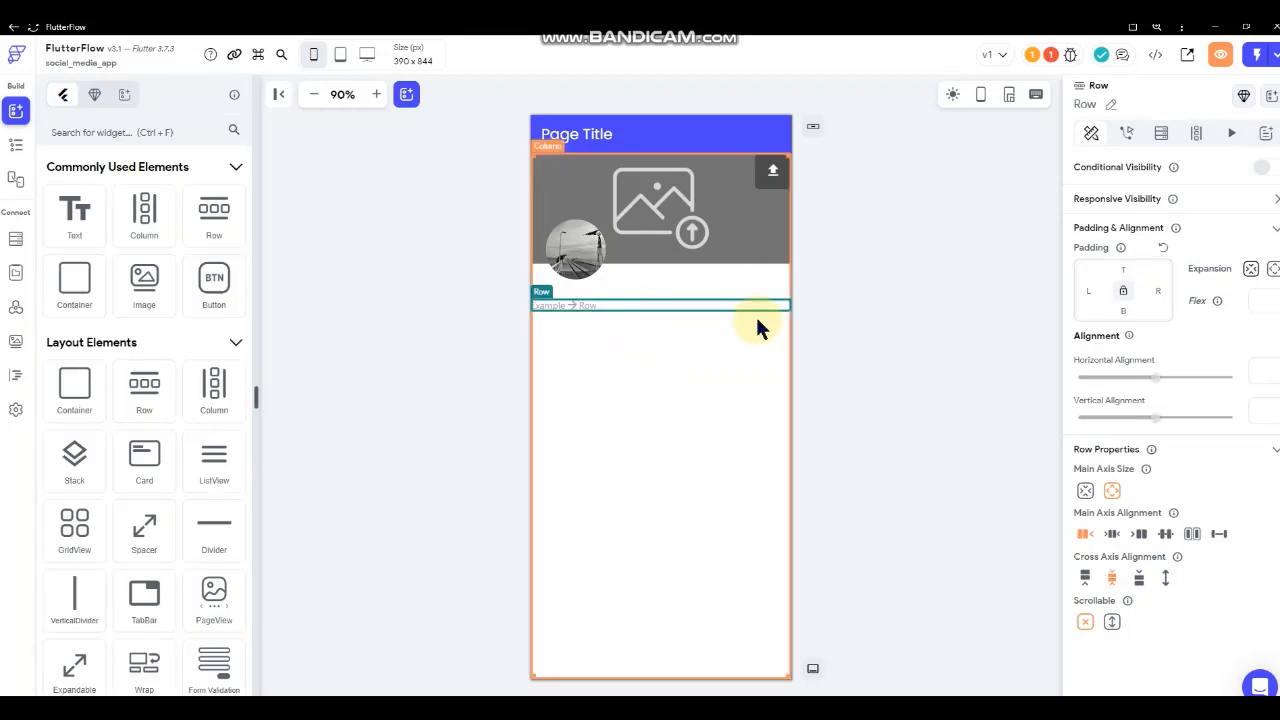
left_click(1166, 534)
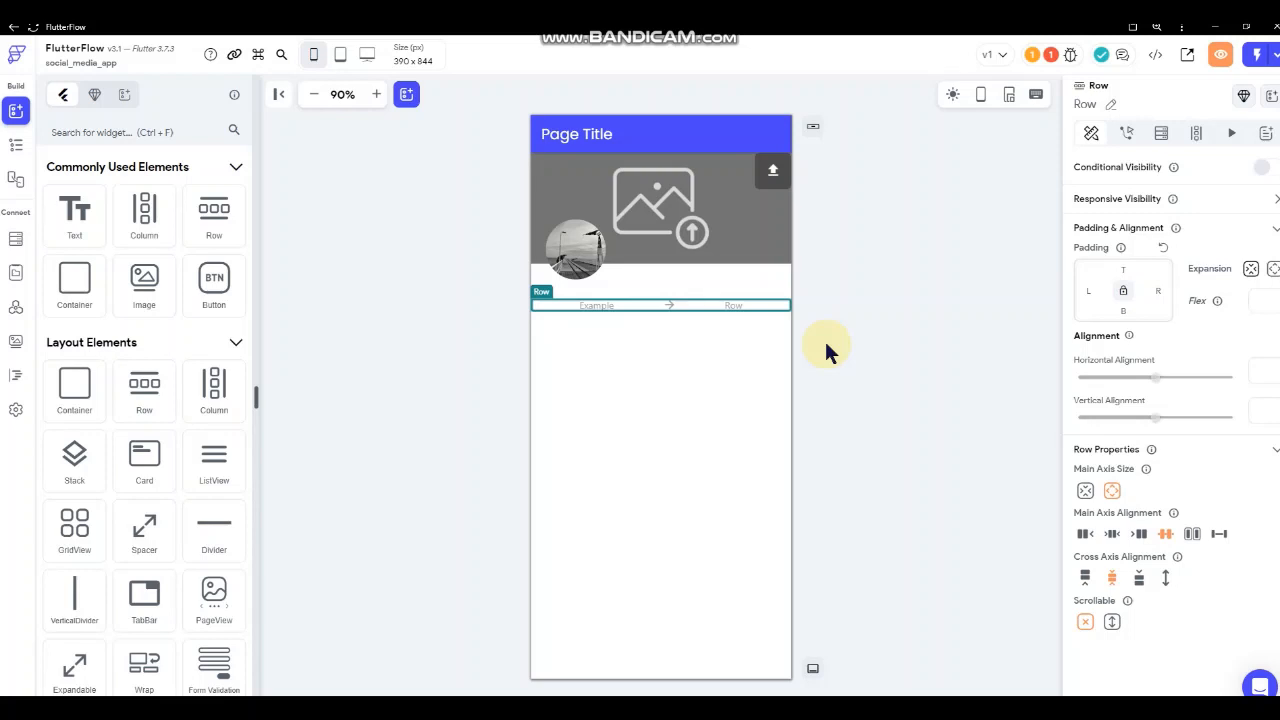
- Find the Icon Card + Title template among the Card Views and insert it into the lower column's Row
left_click(135, 98)
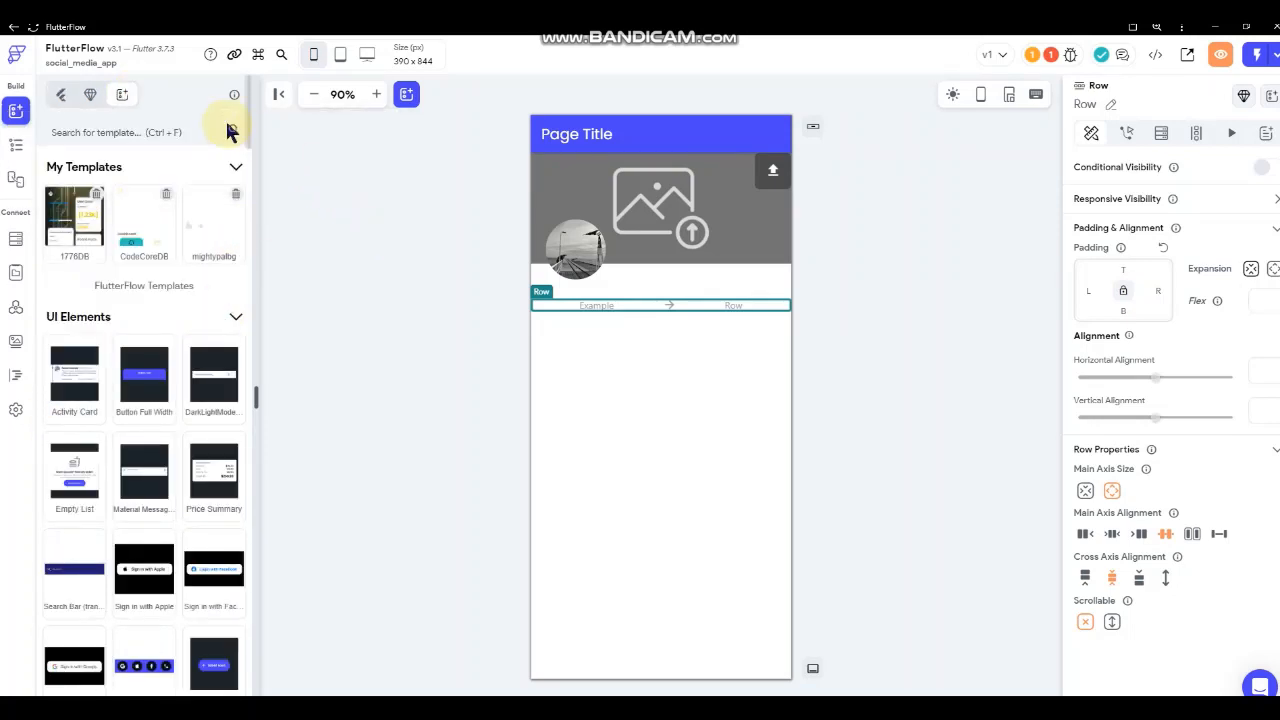
left_click(236, 169)
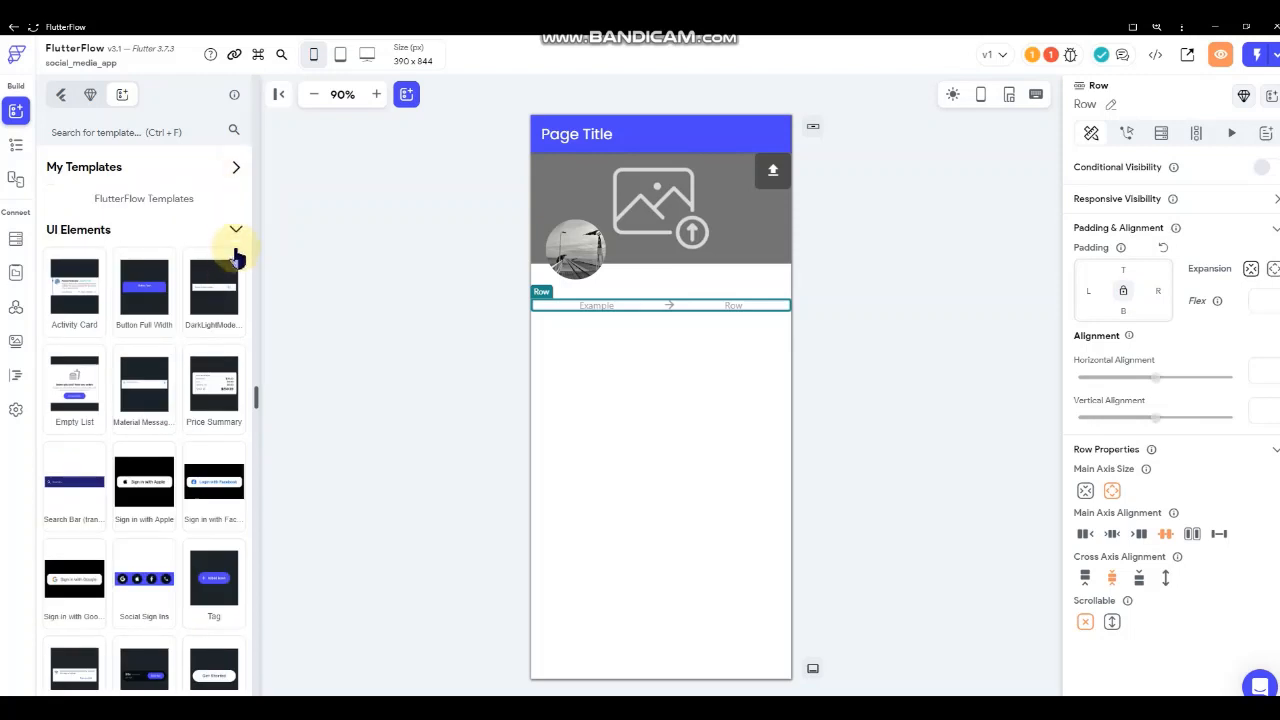
left_click(236, 230)
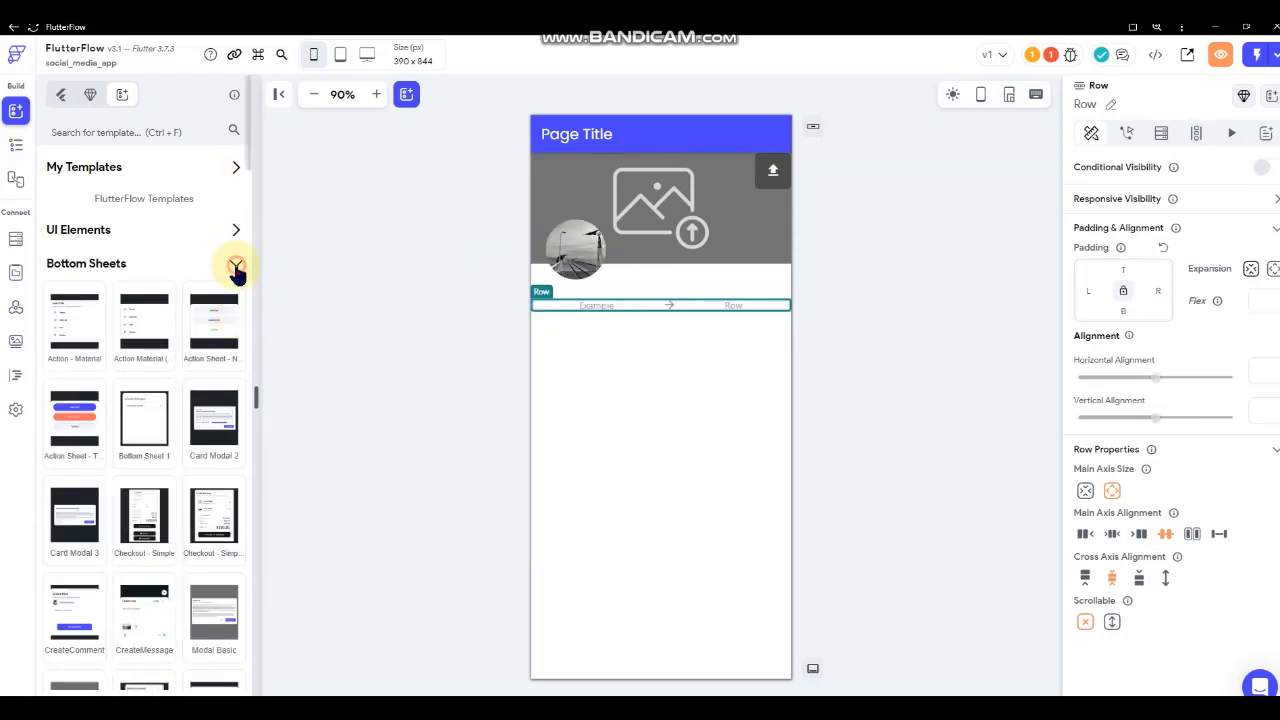
left_click(236, 263)
left_click(236, 298)
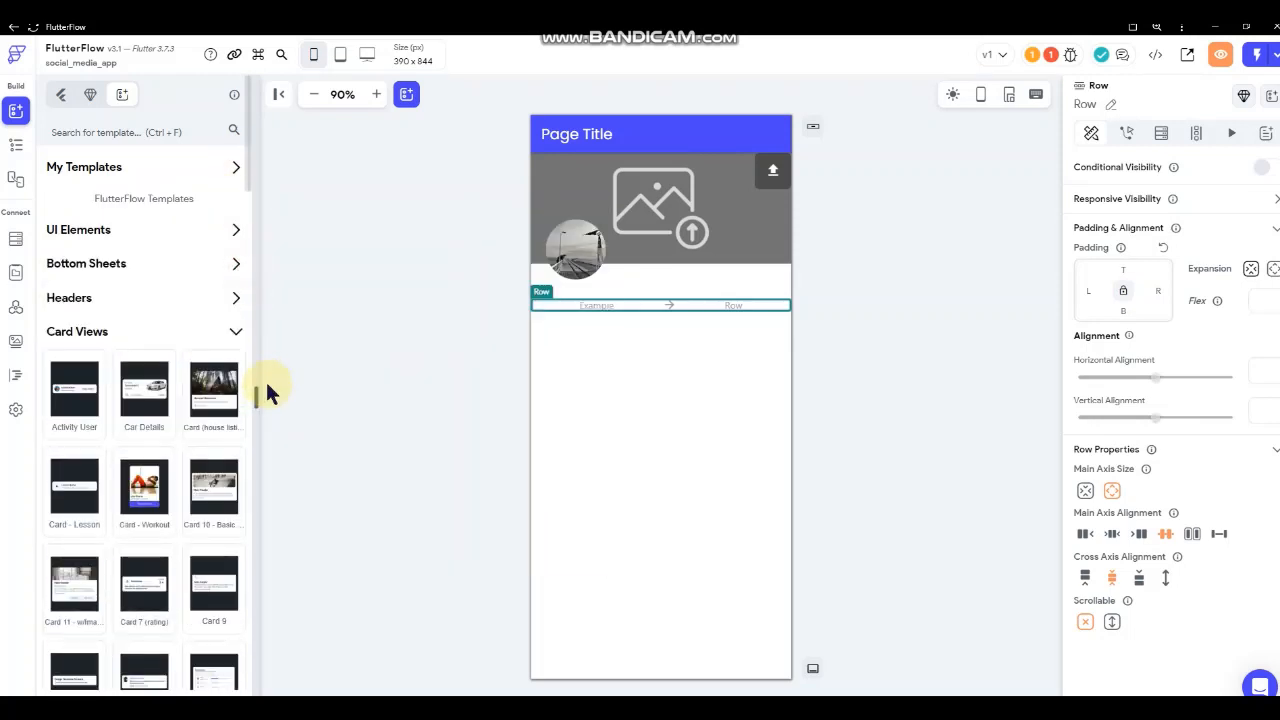
scroll(195, 469, "down", 3)
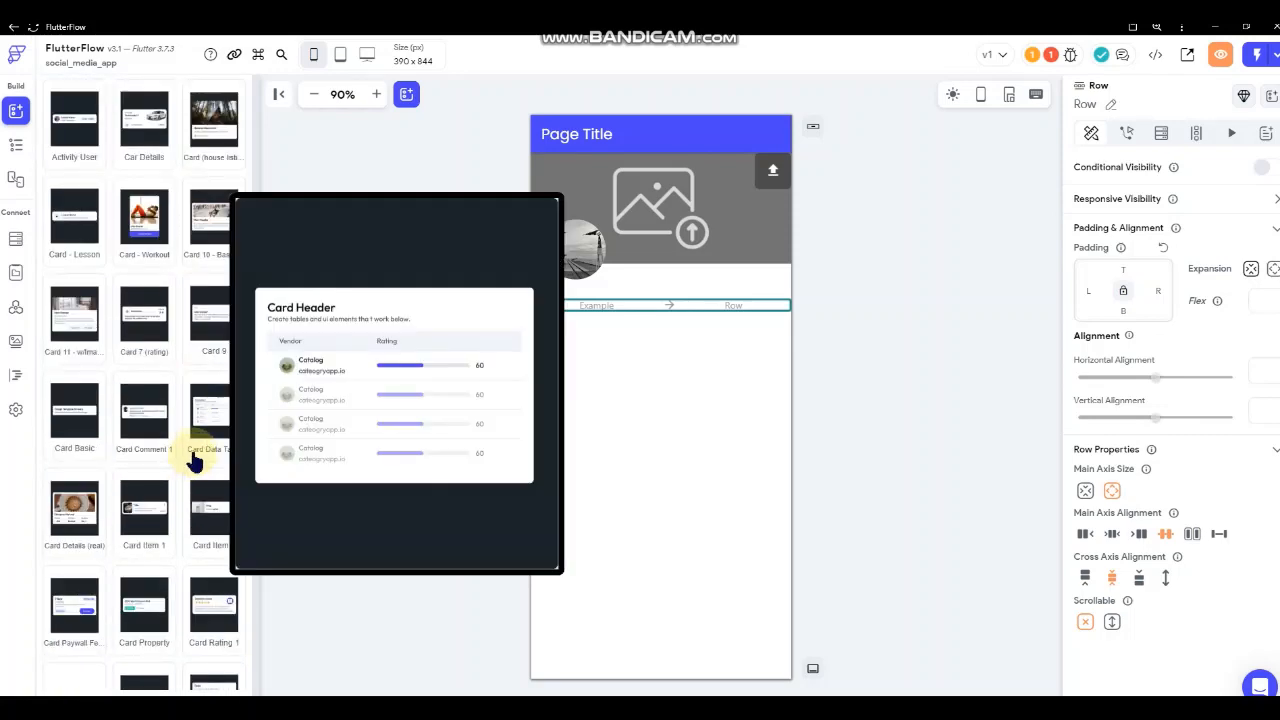
scroll(195, 463, "down", 6)
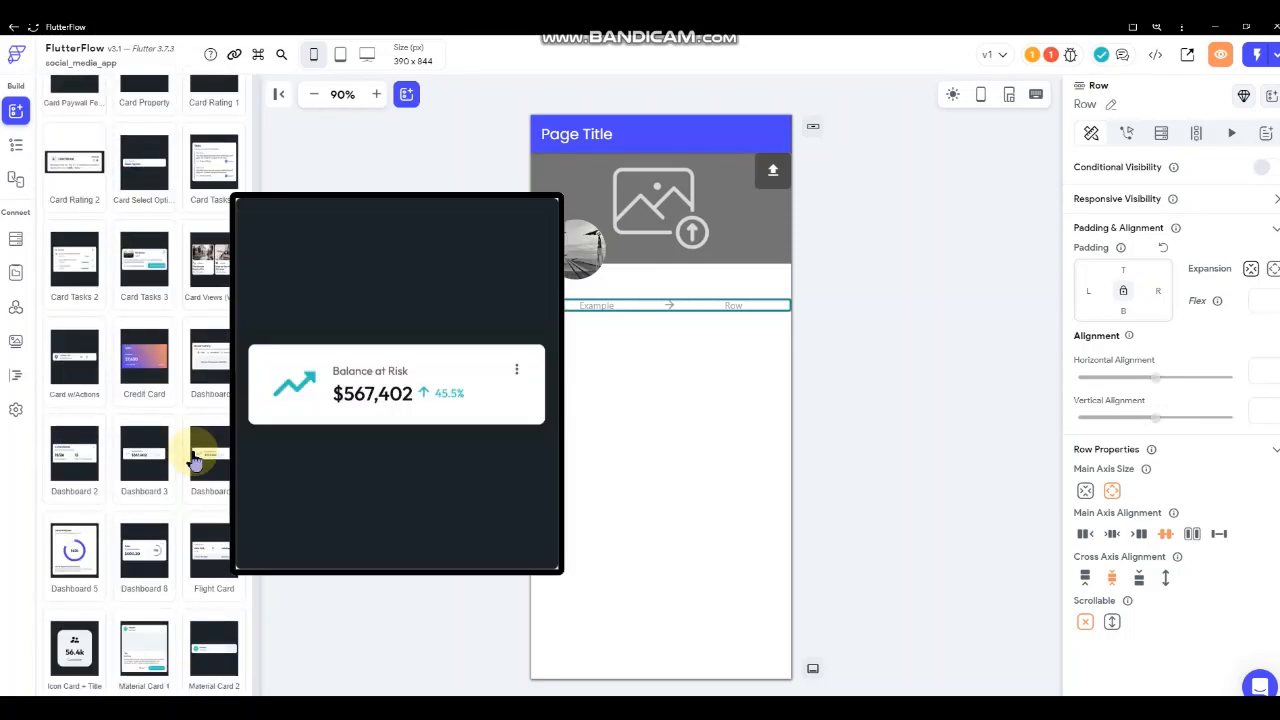
scroll(195, 460, "down", 2)
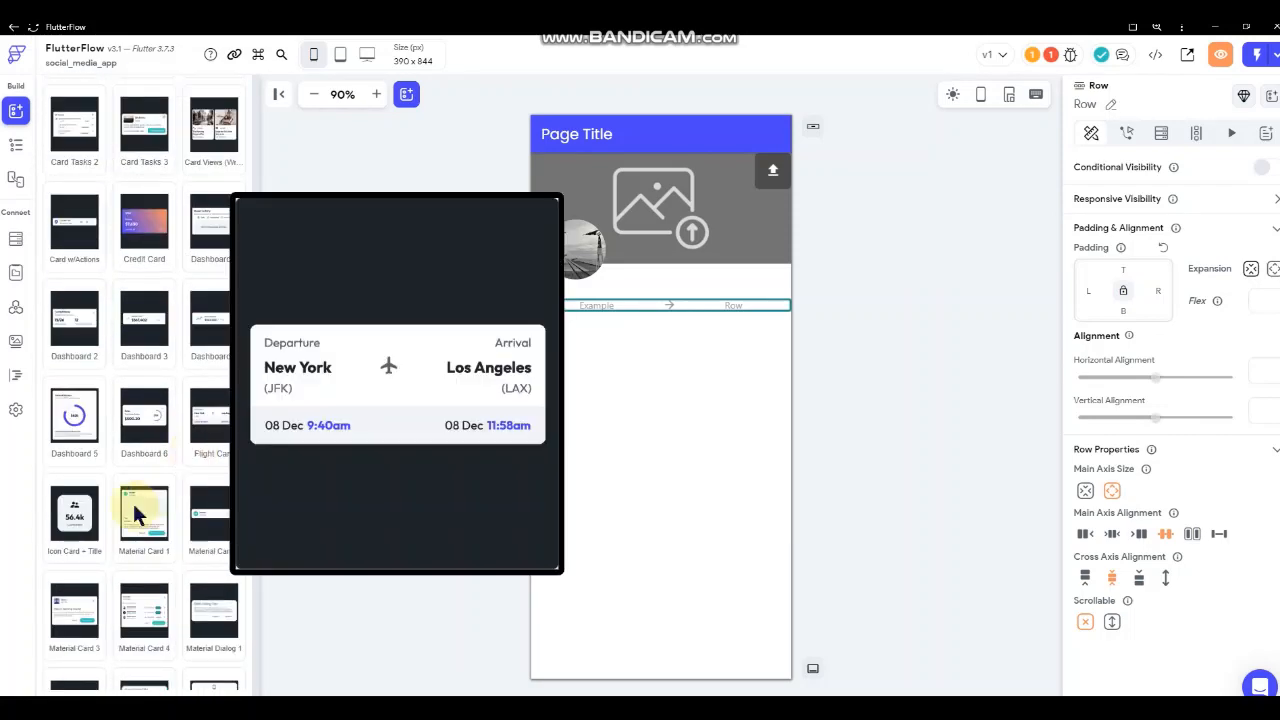
mouse_move(77, 516)
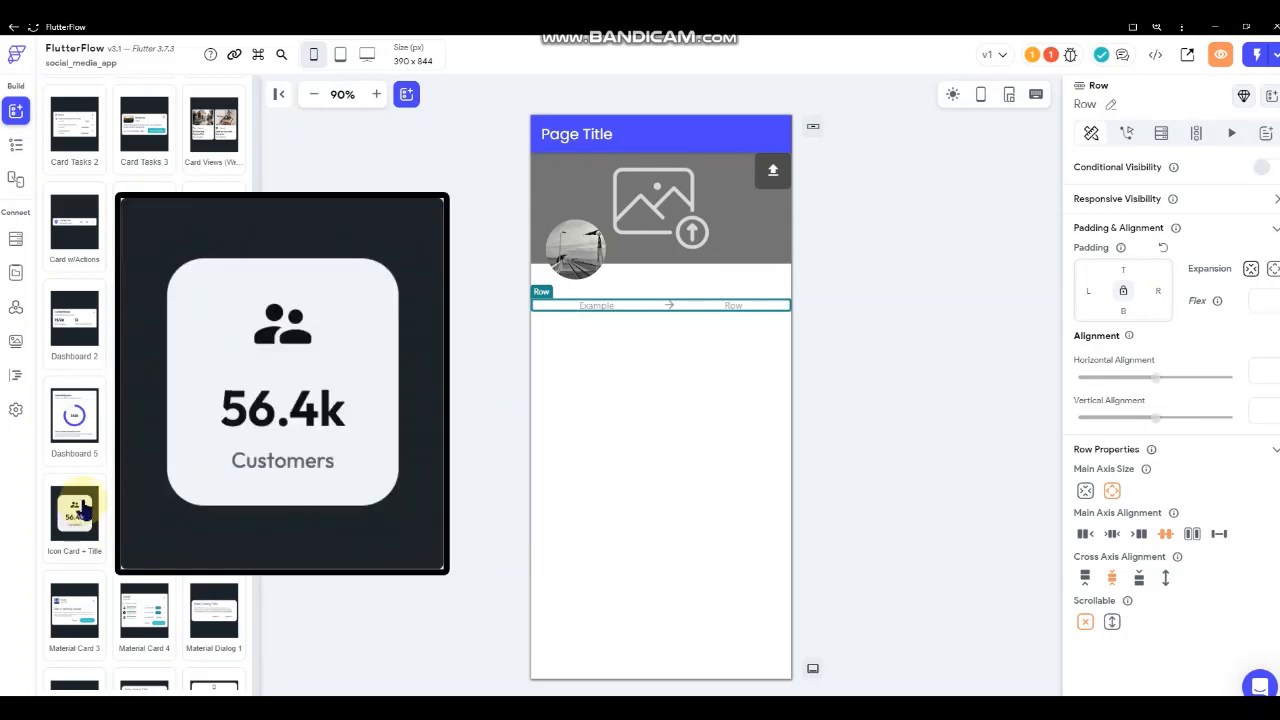
left_click_drag(77, 516, 569, 305)
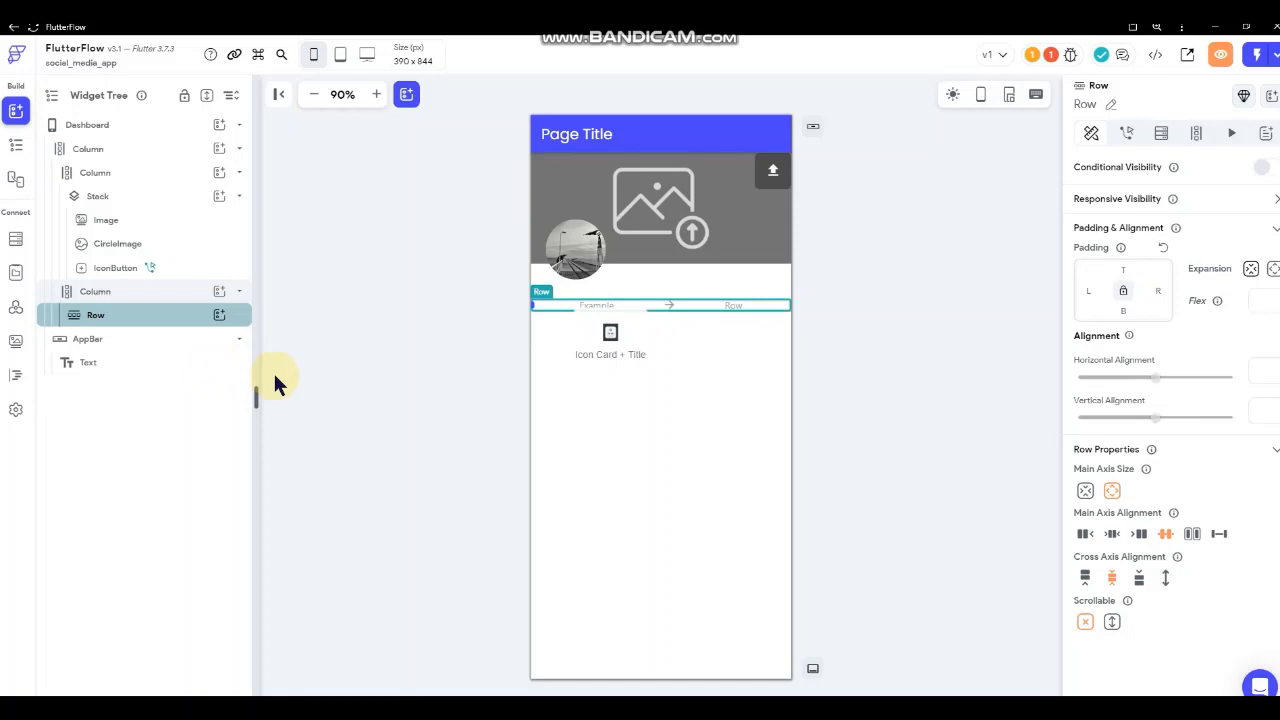
left_click_drag(275, 377, 275, 377)
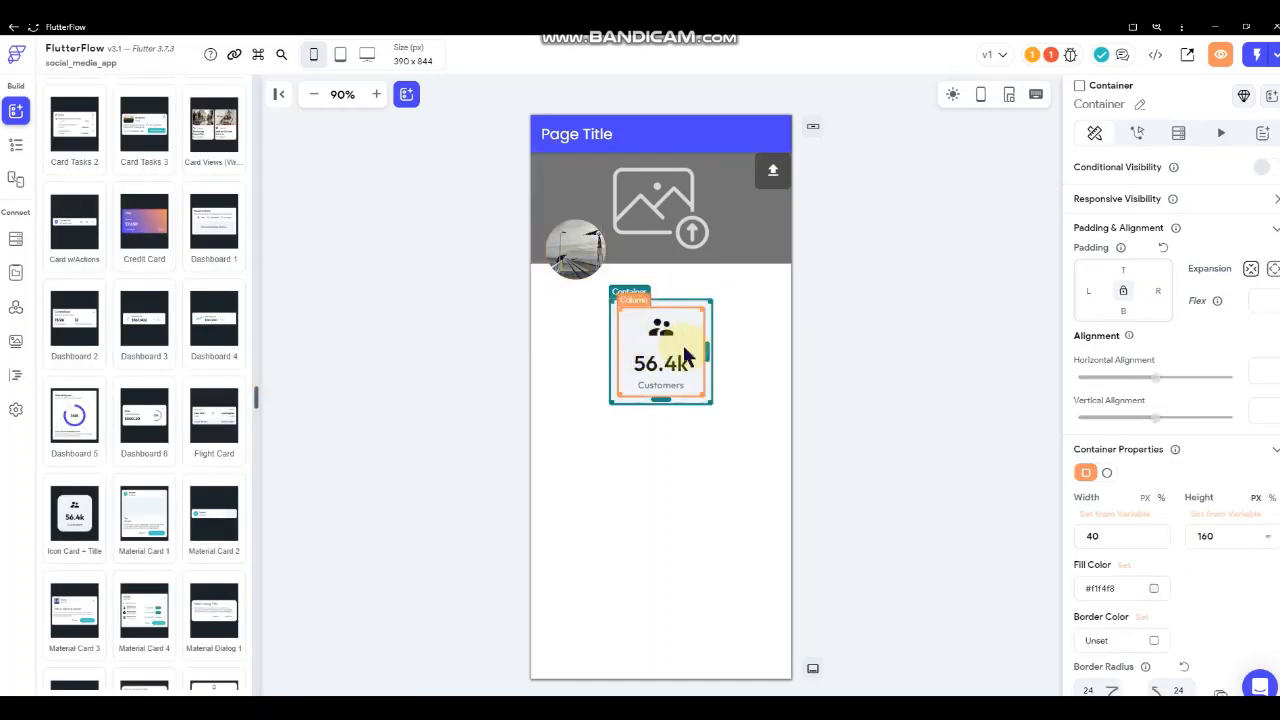
- Allow scrolling on the Row that holds the customers card
left_click(735, 360)
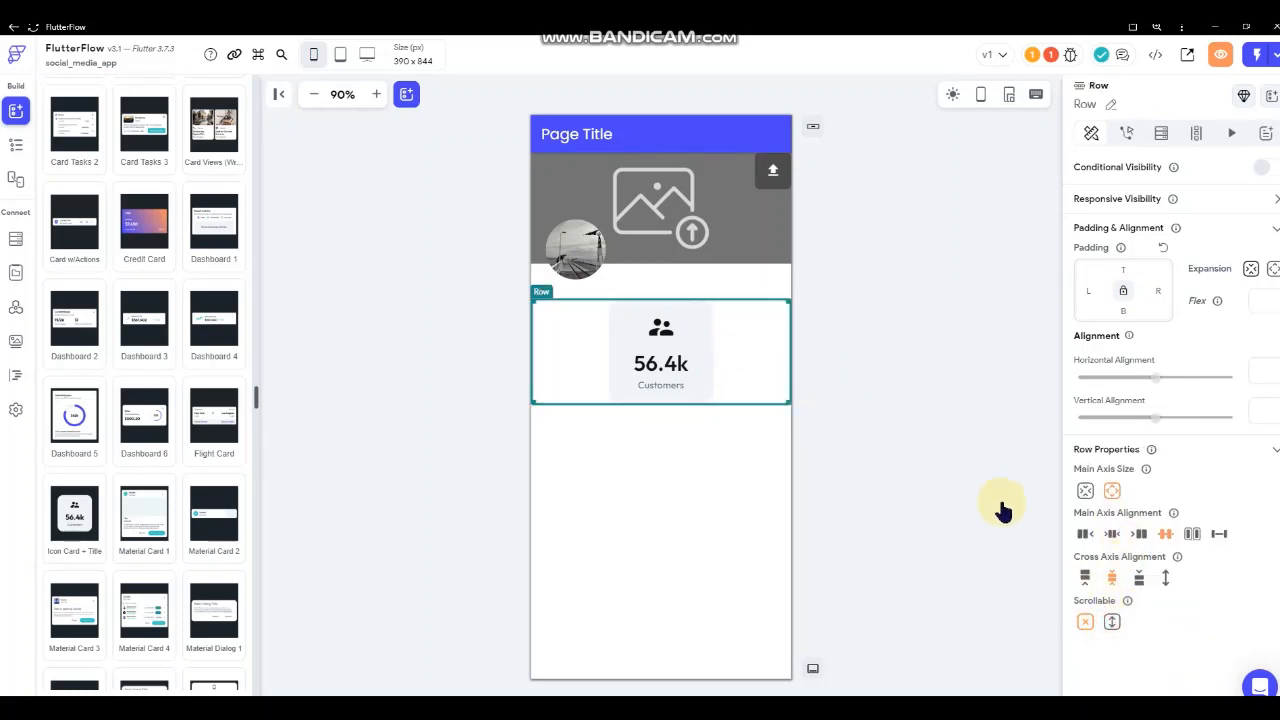
left_click(1113, 622)
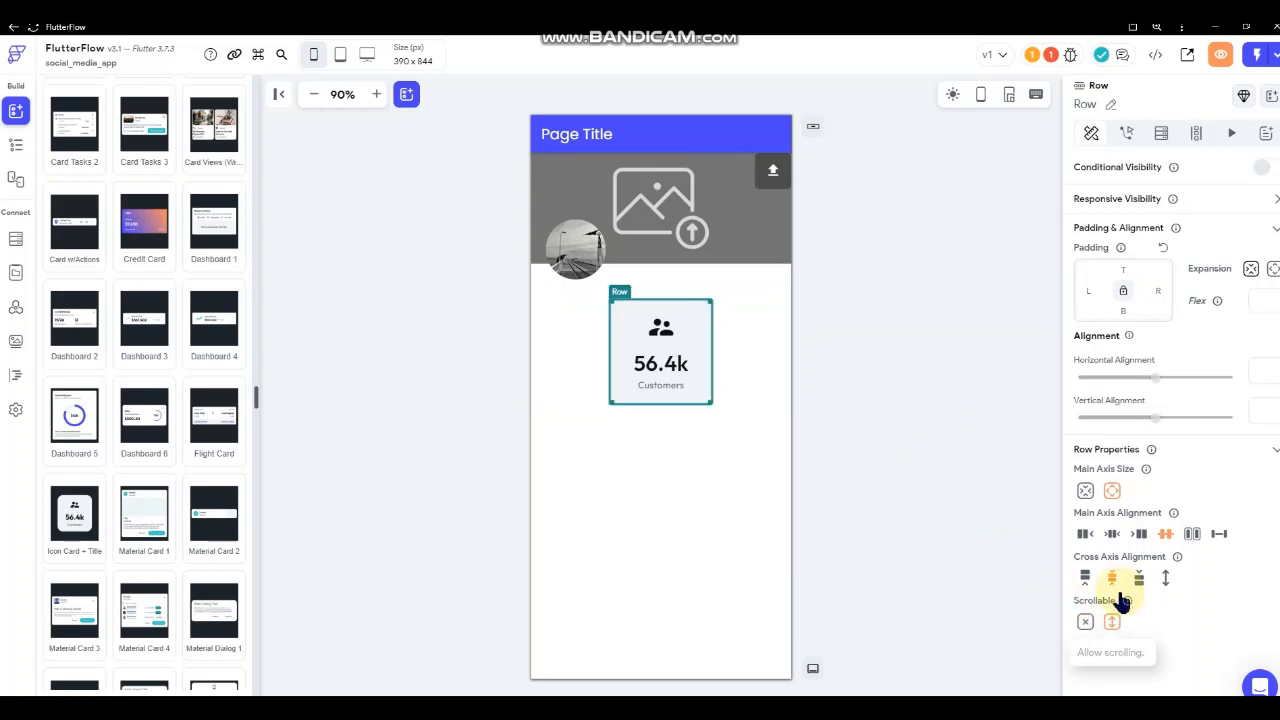
left_click(978, 392)
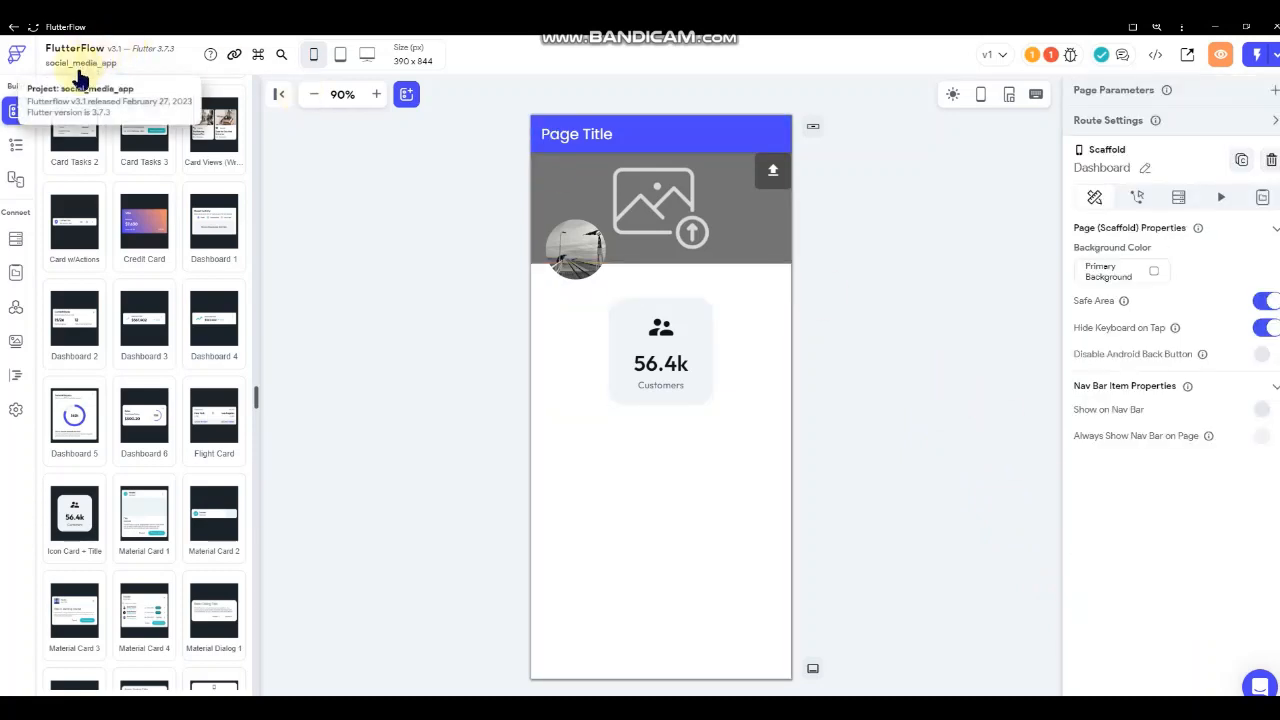
- Reload the project and reopen the Dashboard page with its widget tree
left_click(34, 27)
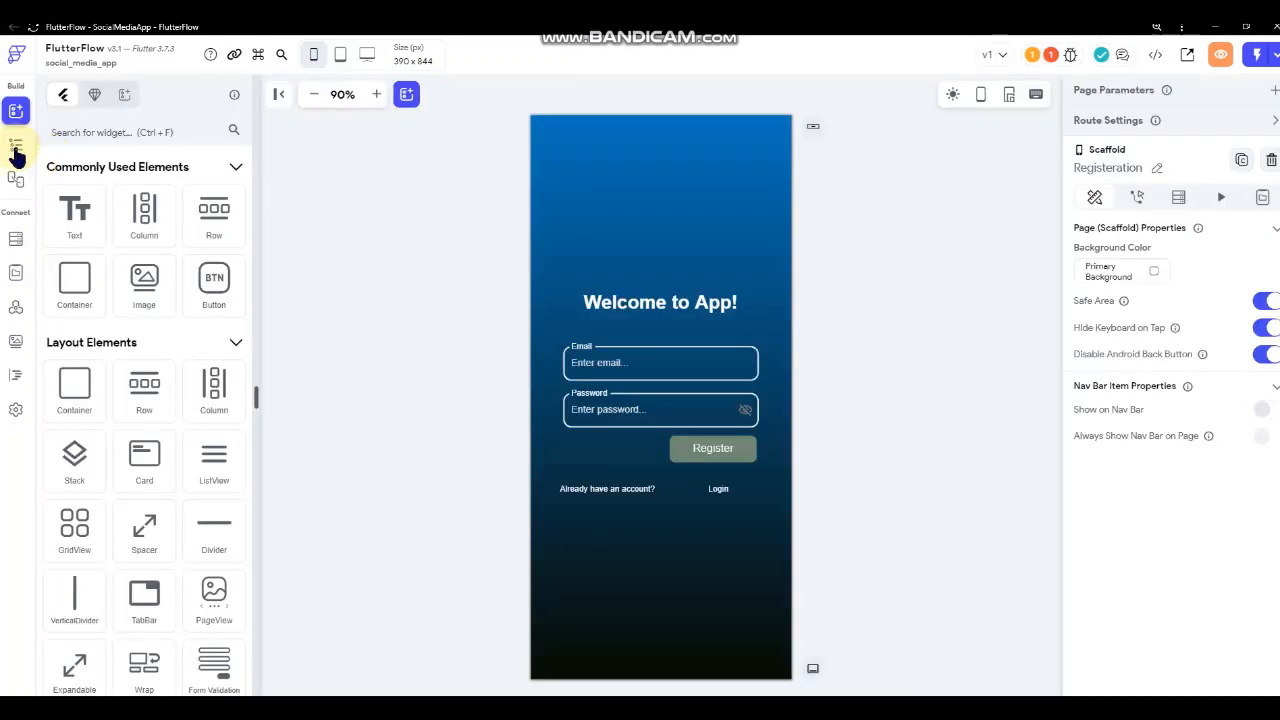
left_click(15, 146)
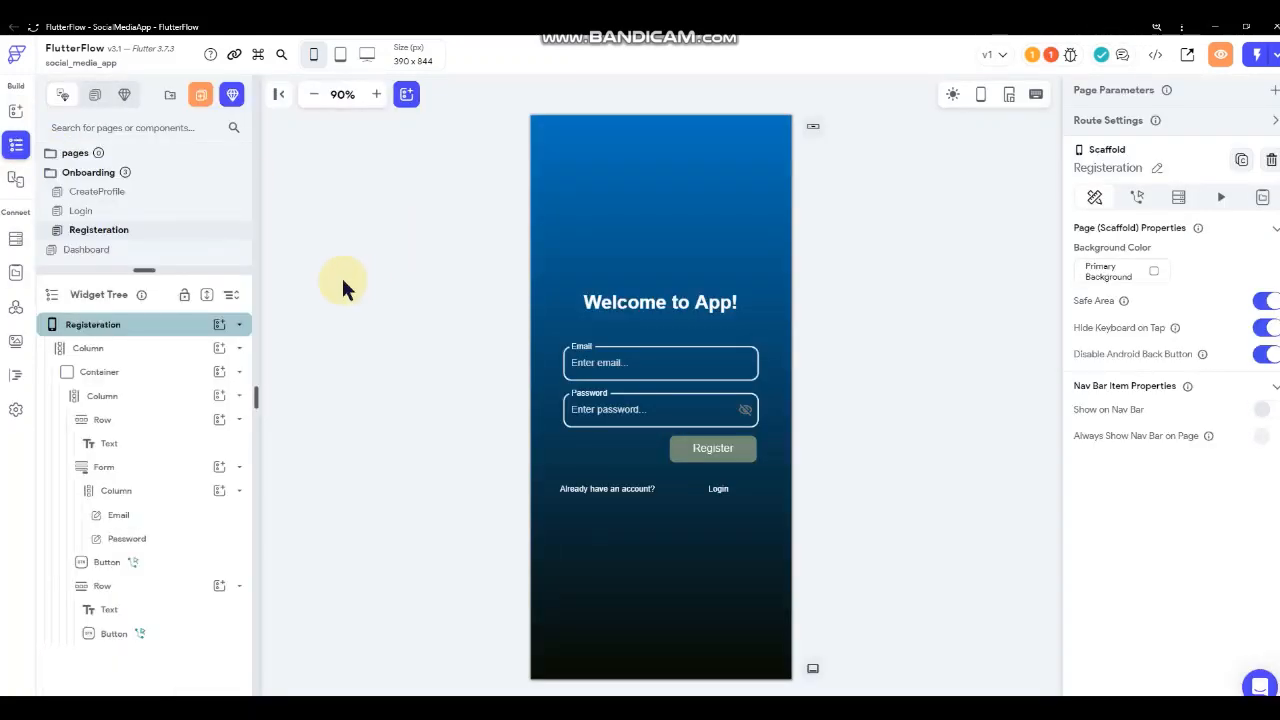
left_click(148, 252)
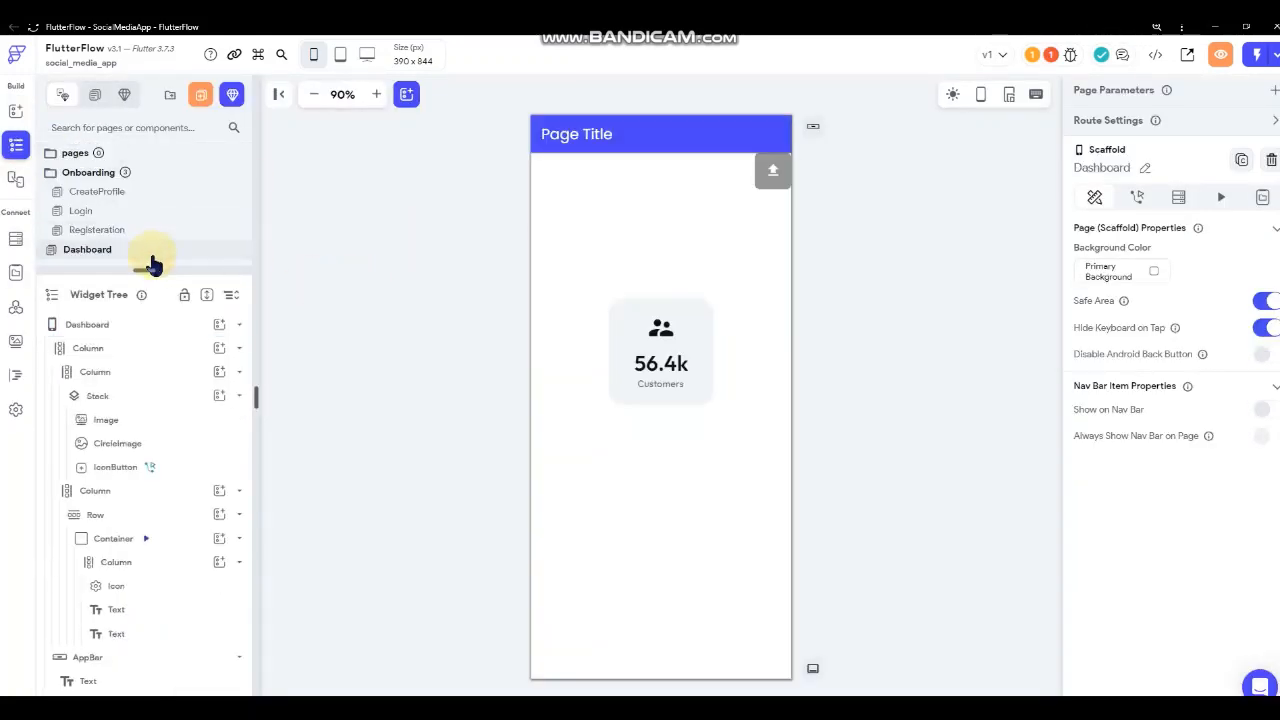
- Duplicate the customers card container twice within the Row to make three cards
left_click(705, 394)
right_click(706, 392)
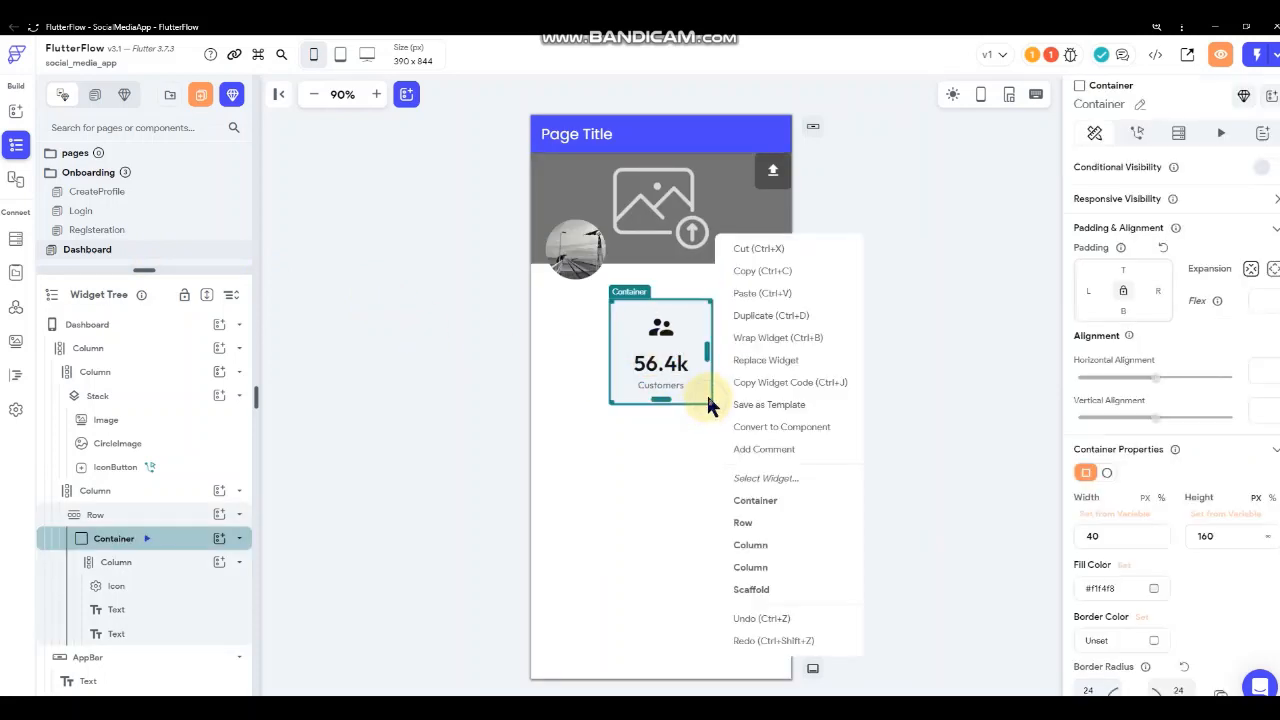
left_click(760, 316)
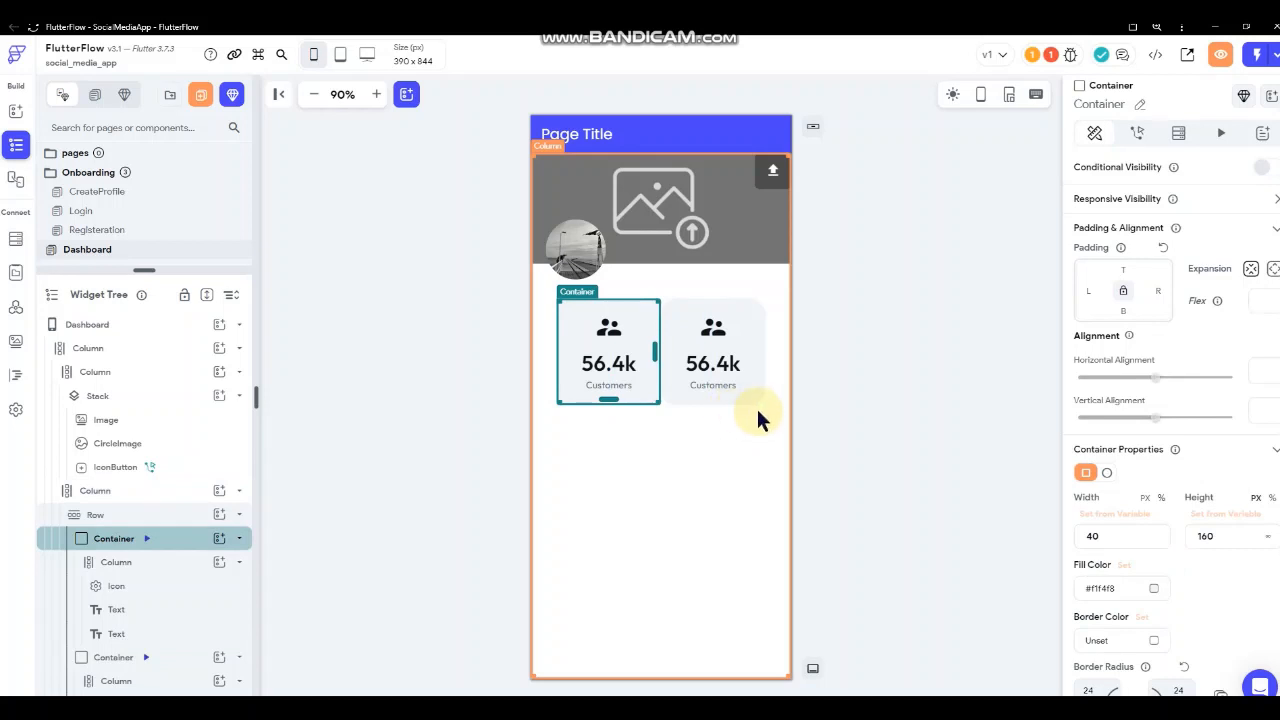
left_click(756, 404)
right_click(757, 408)
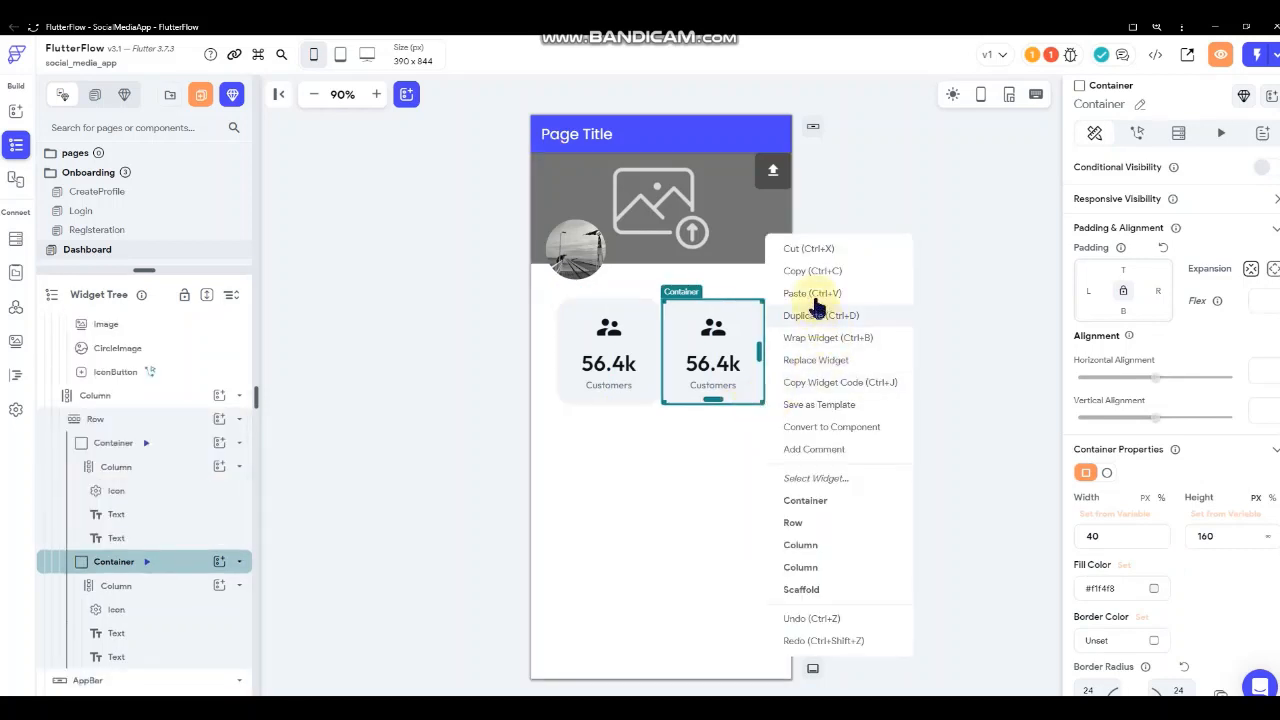
left_click(818, 318)
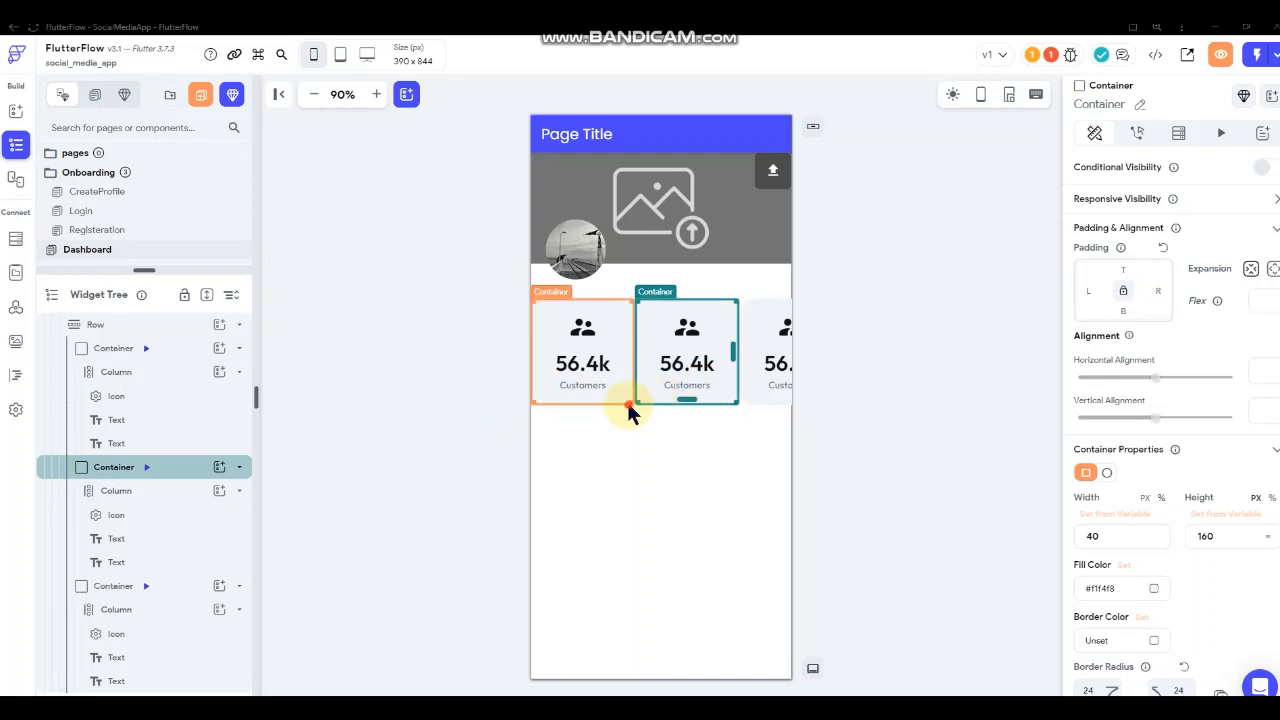
- Set the left padding of each of the three card containers to 12
left_click(628, 405)
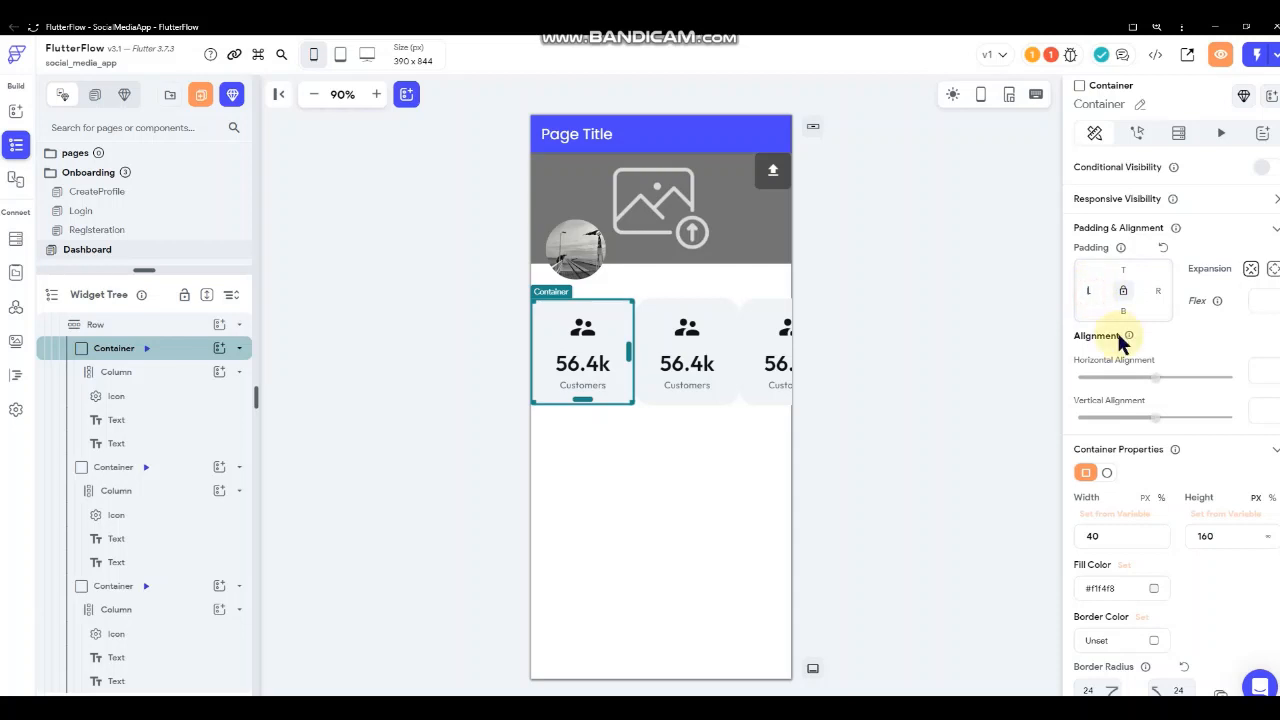
type("12")
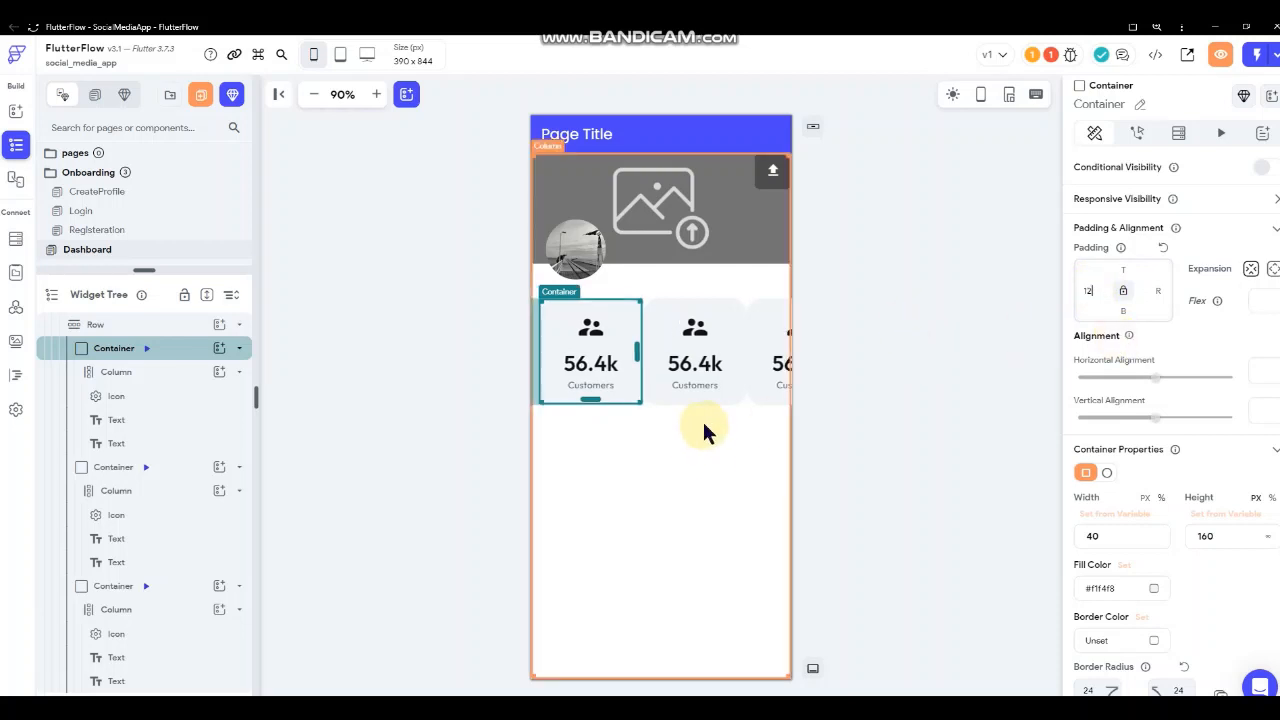
left_click(698, 395)
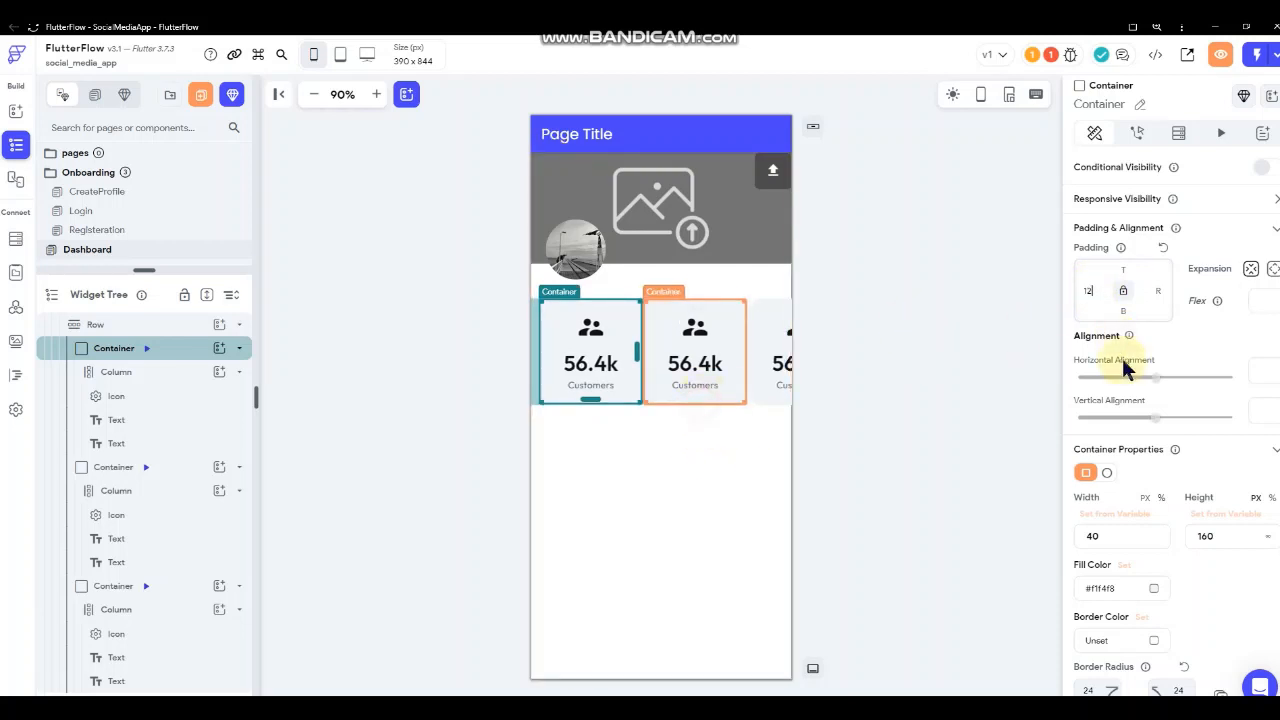
left_click(773, 395)
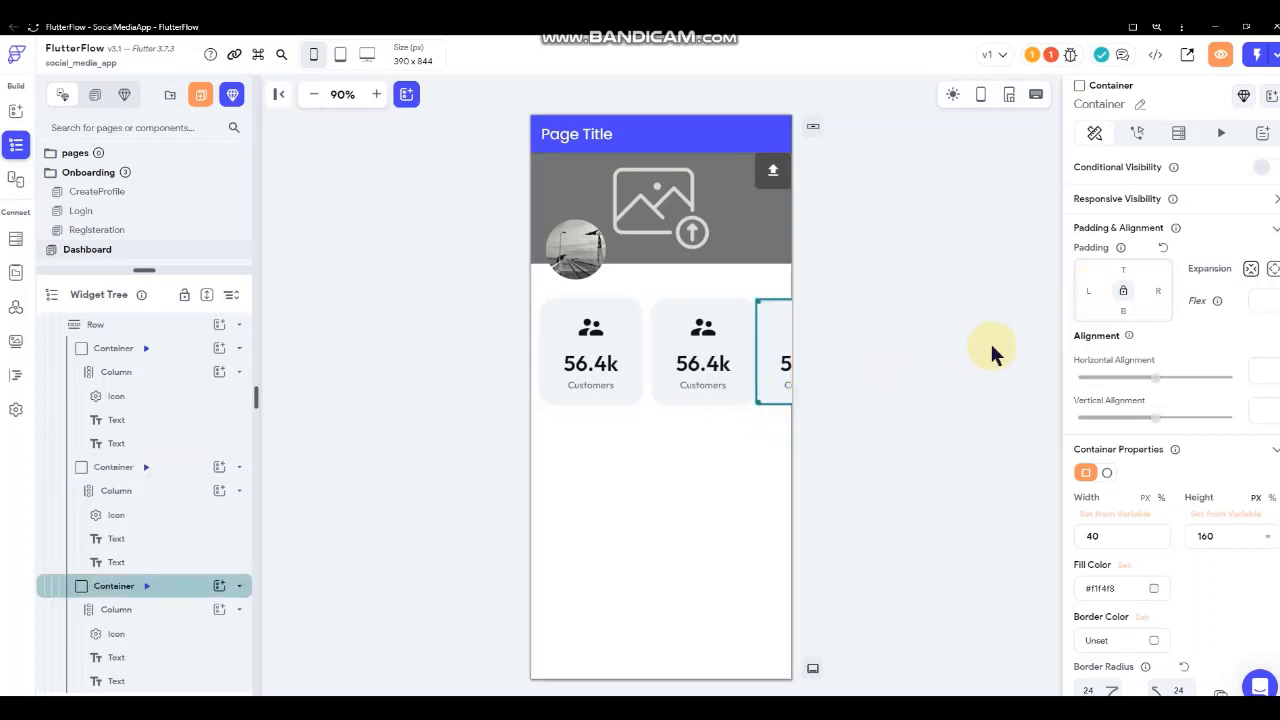
left_click(1088, 290)
type("12")
key("Return")
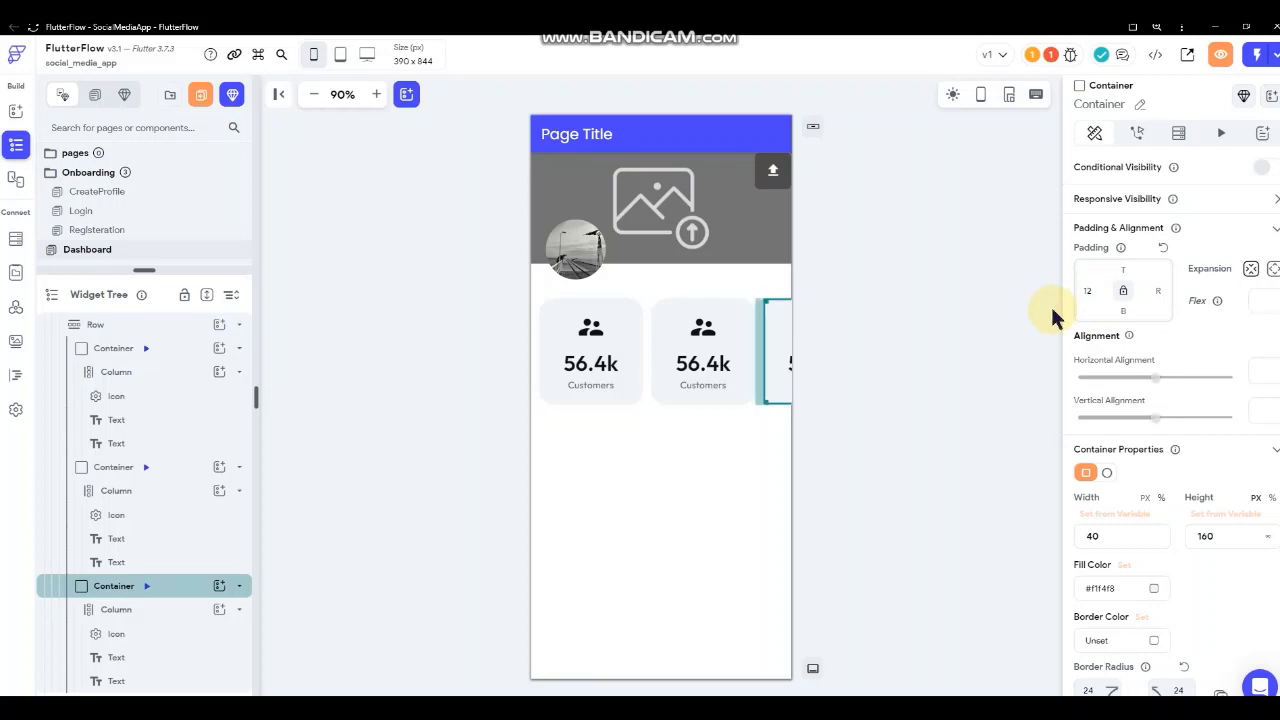
left_click(828, 378)
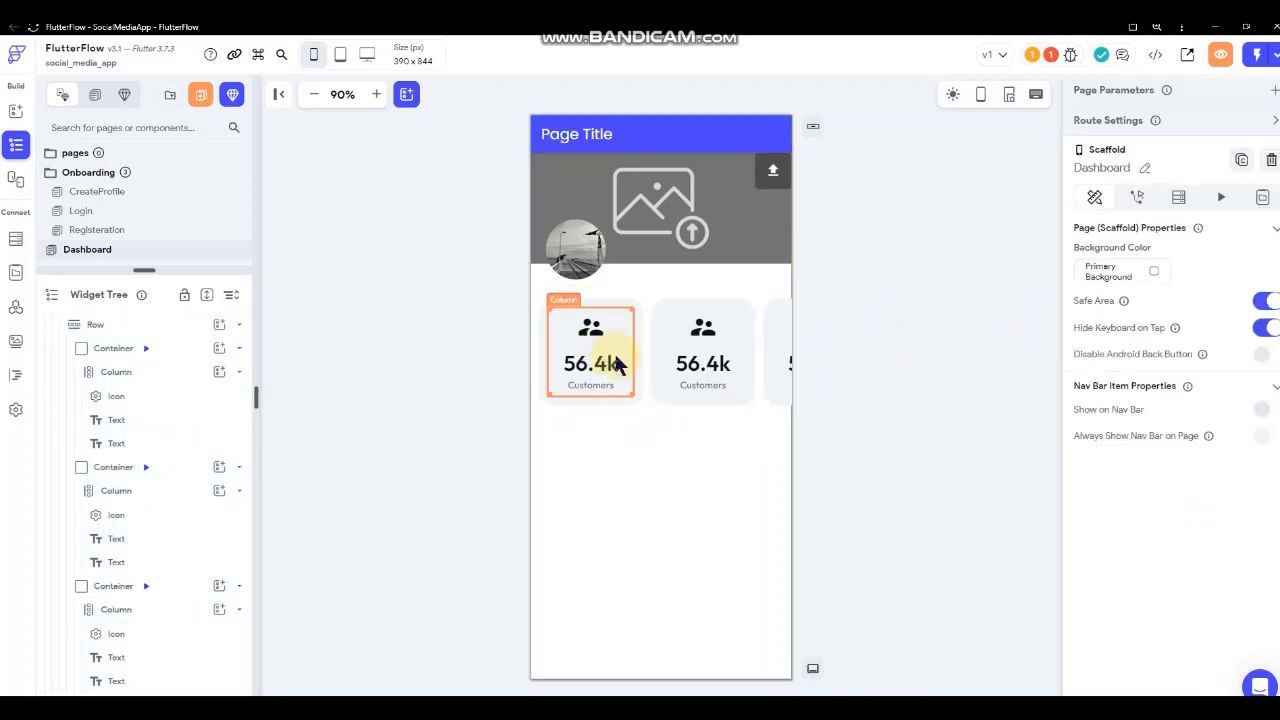
- Set the fill colour of the first card container to the recent light blue #5FBFF9
left_click(643, 311)
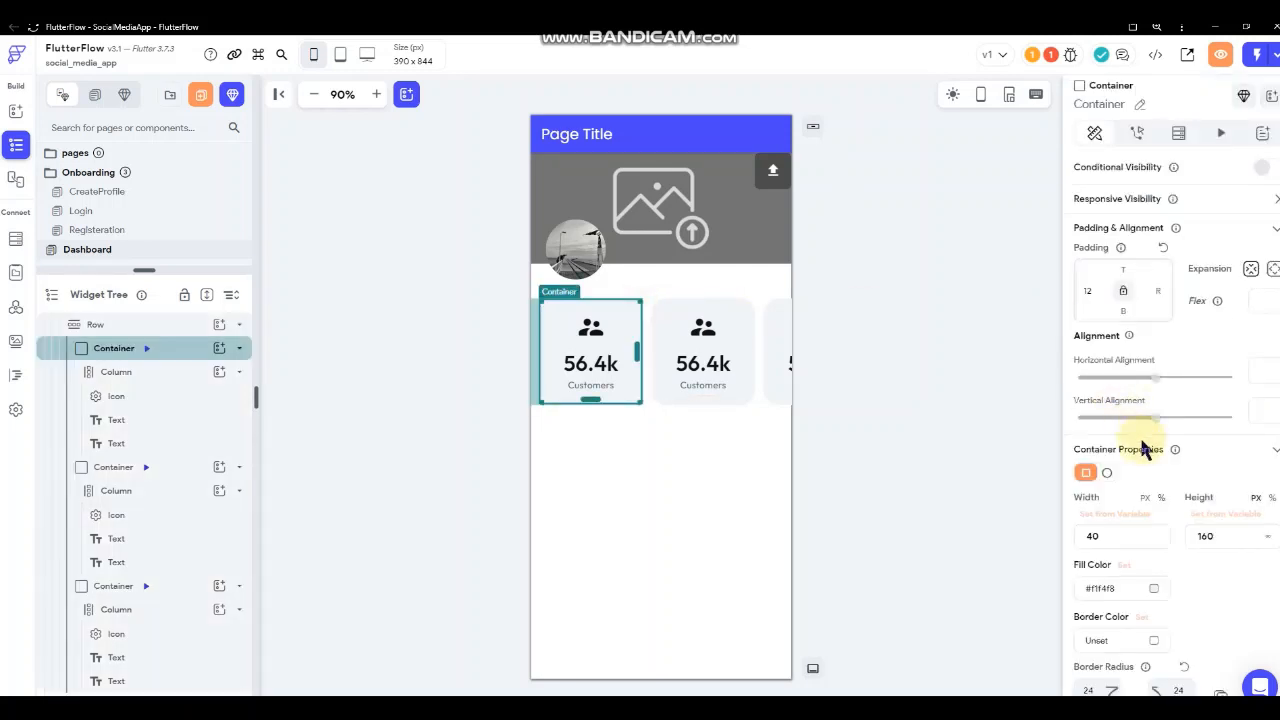
scroll(1150, 370, "down", 2)
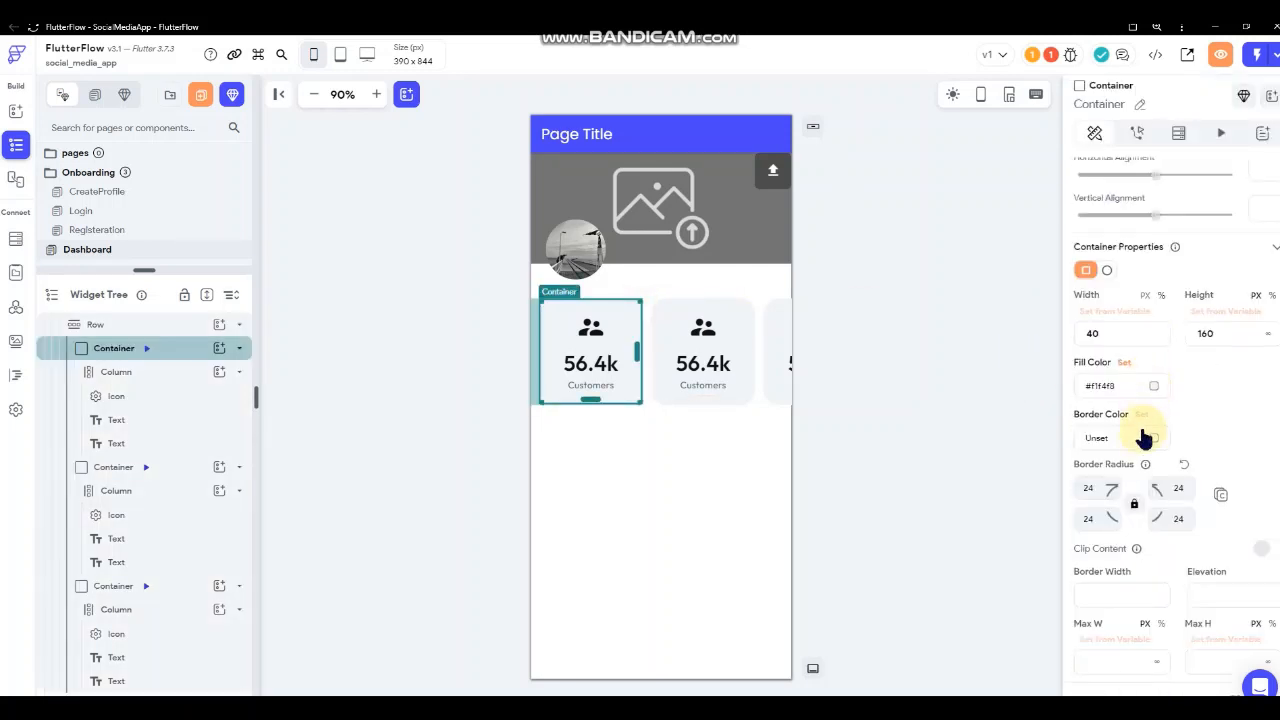
left_click(1153, 390)
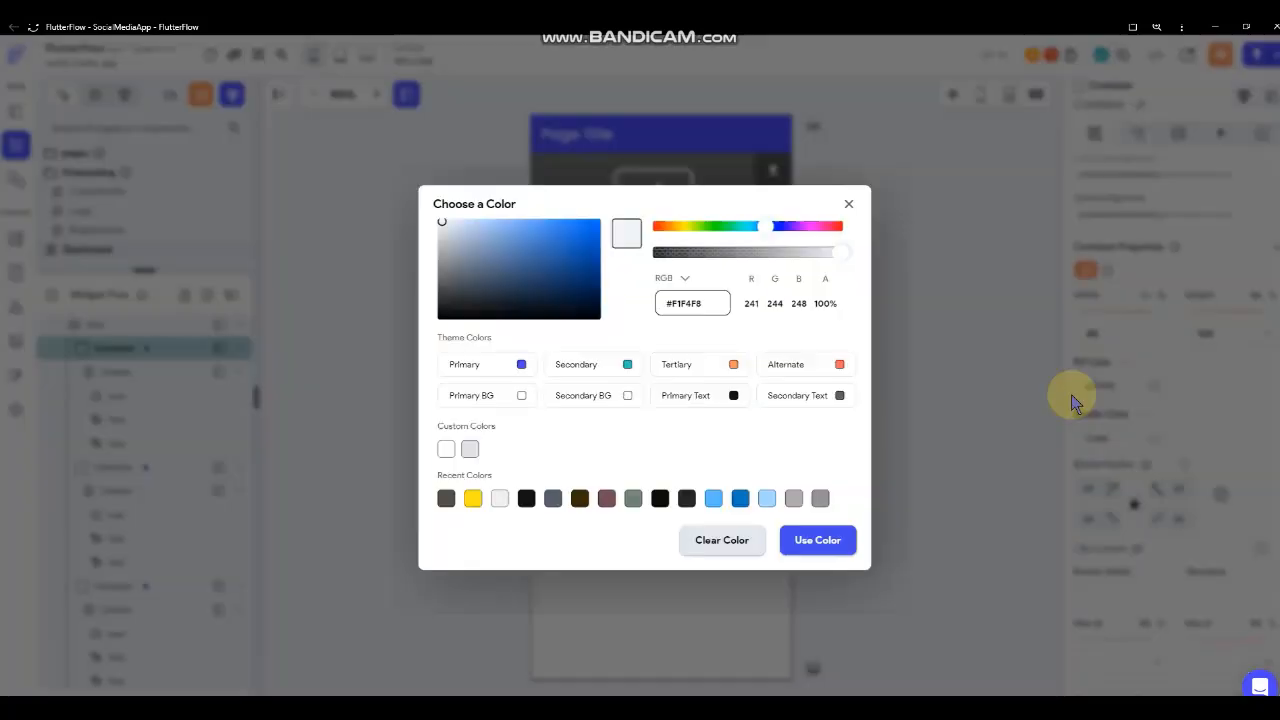
left_click(716, 500)
left_click(826, 549)
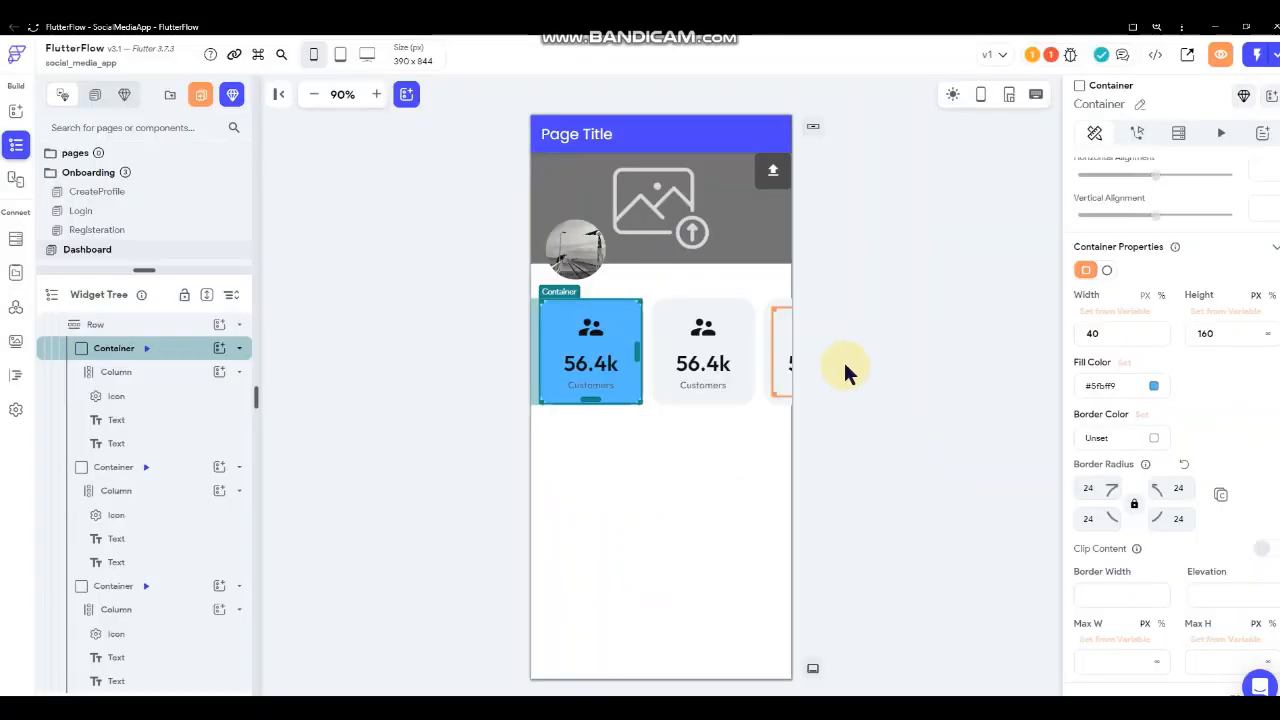
- Apply the same light blue #5FBFF9 fill to the second and third card containers
left_click(659, 396)
left_click(1153, 386)
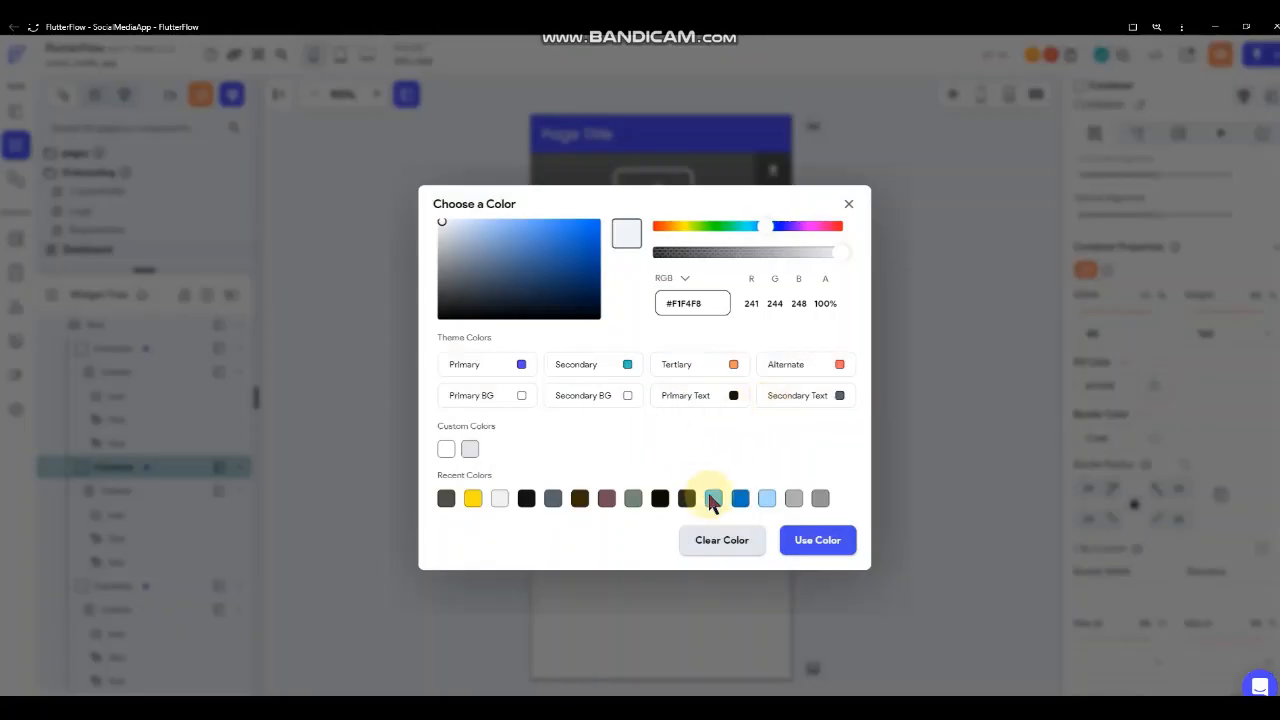
left_click(713, 498)
left_click(833, 552)
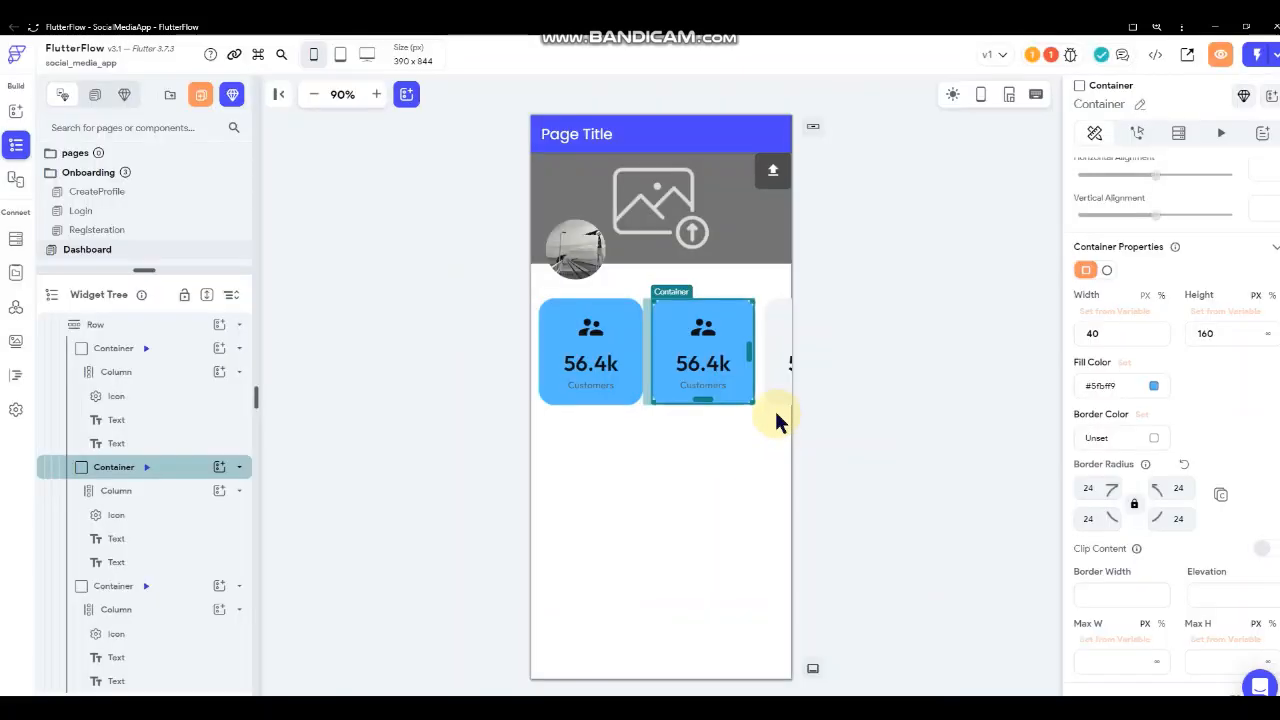
left_click(762, 400)
left_click(768, 400)
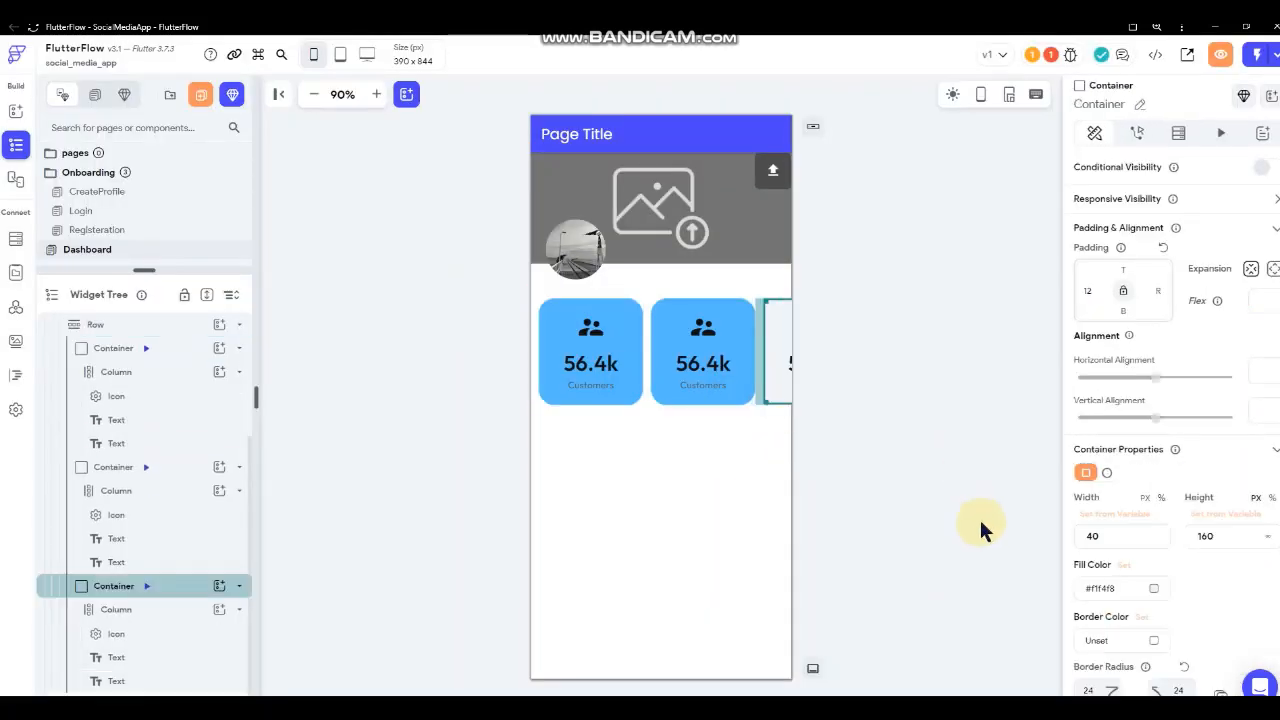
left_click(1153, 588)
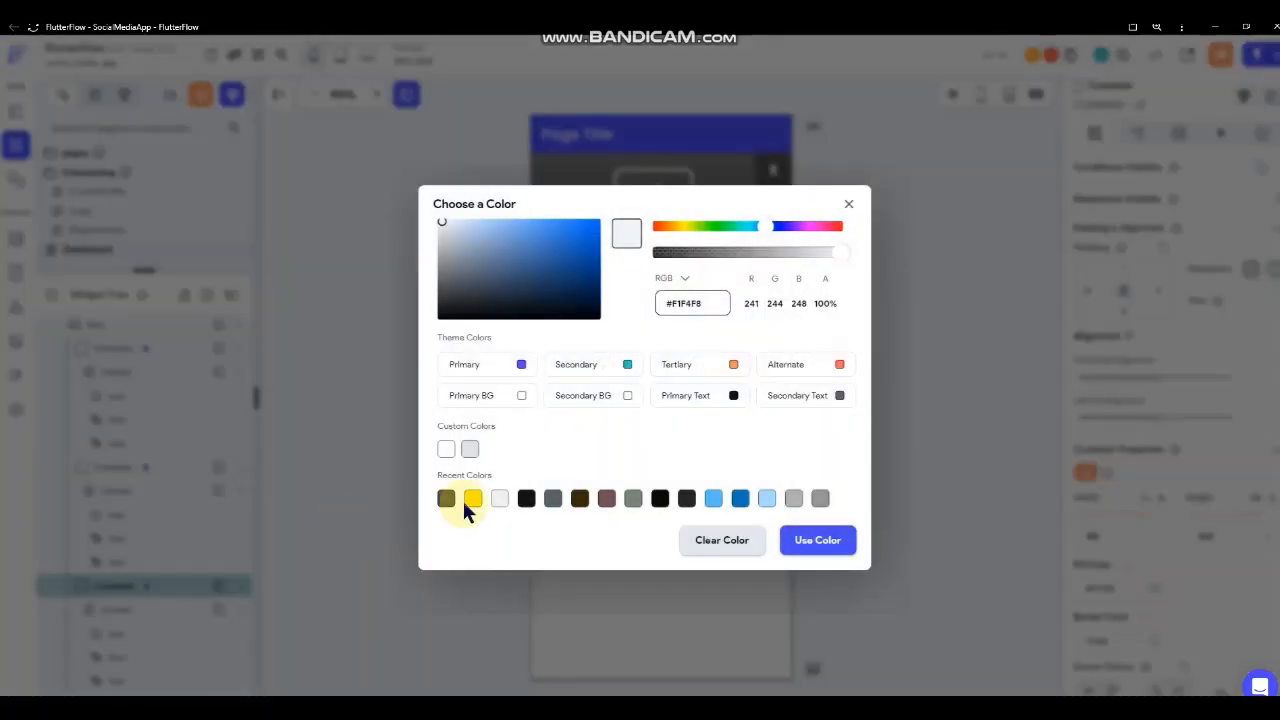
left_click(713, 498)
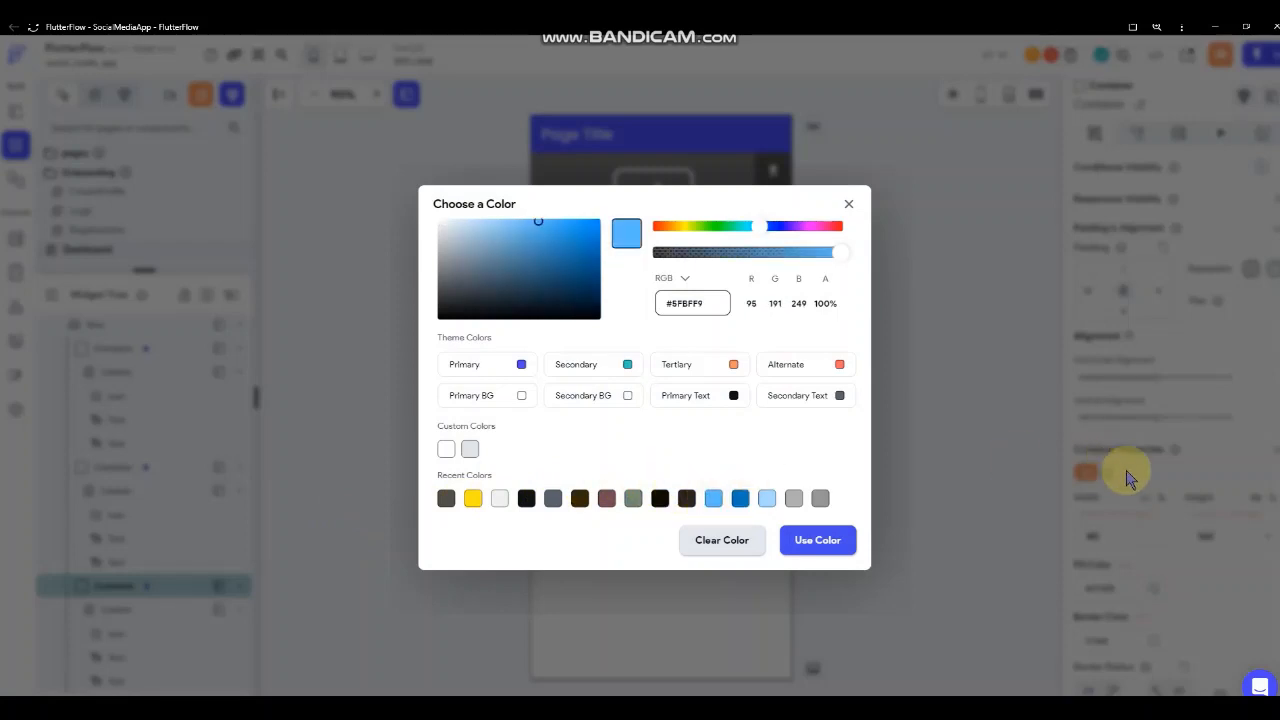
left_click(815, 540)
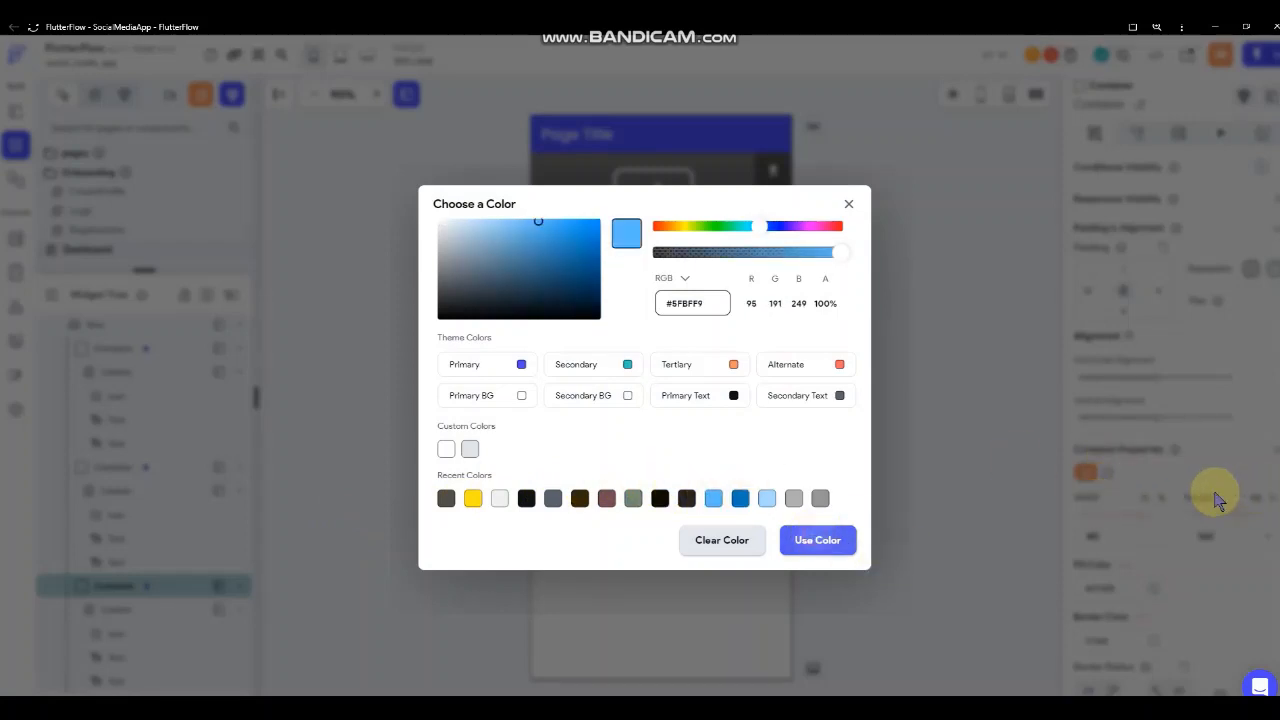
- Set the elevation of the card containers in the Row to 2
scroll(1200, 495, "down", 3)
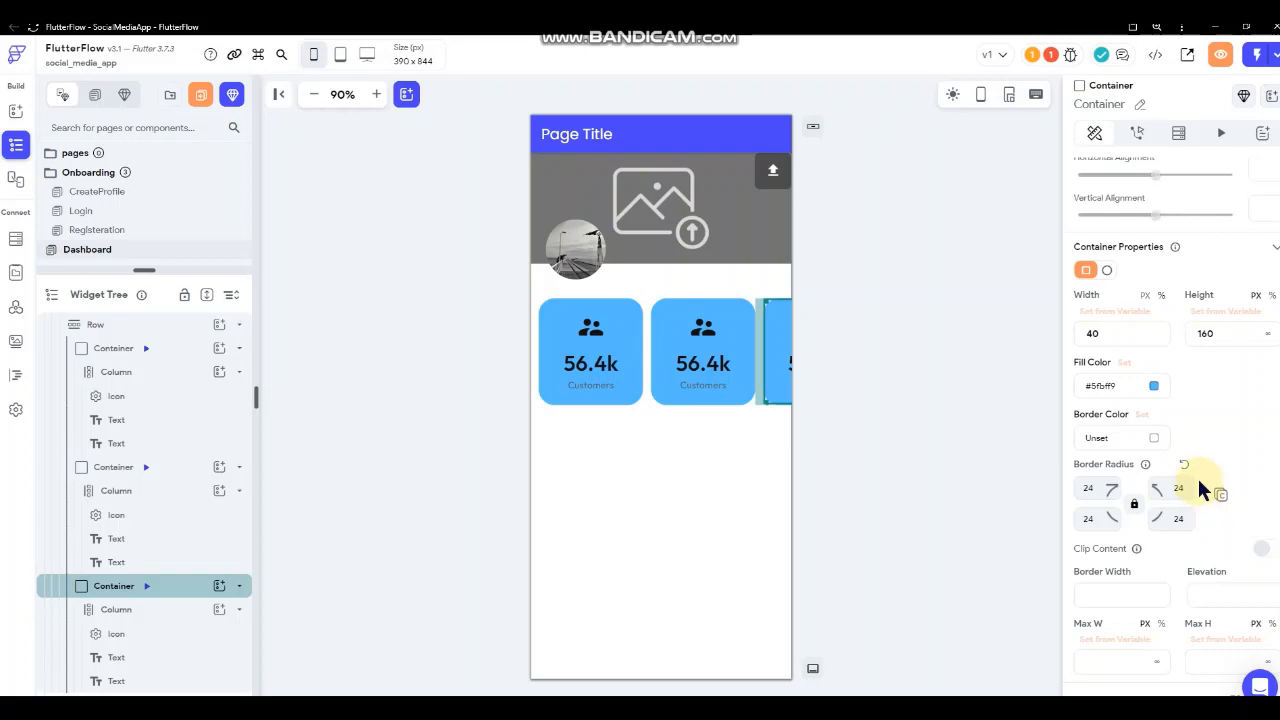
scroll(1199, 480, "down", 3)
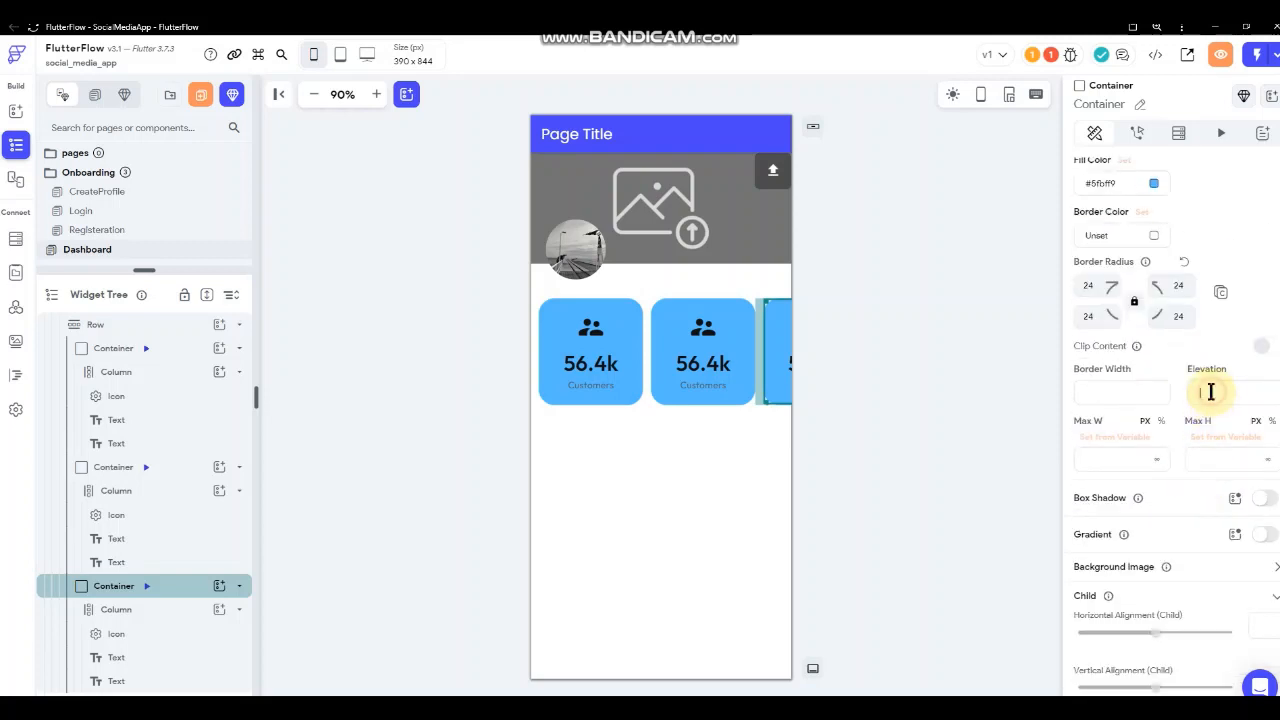
left_click(660, 400)
type("2")
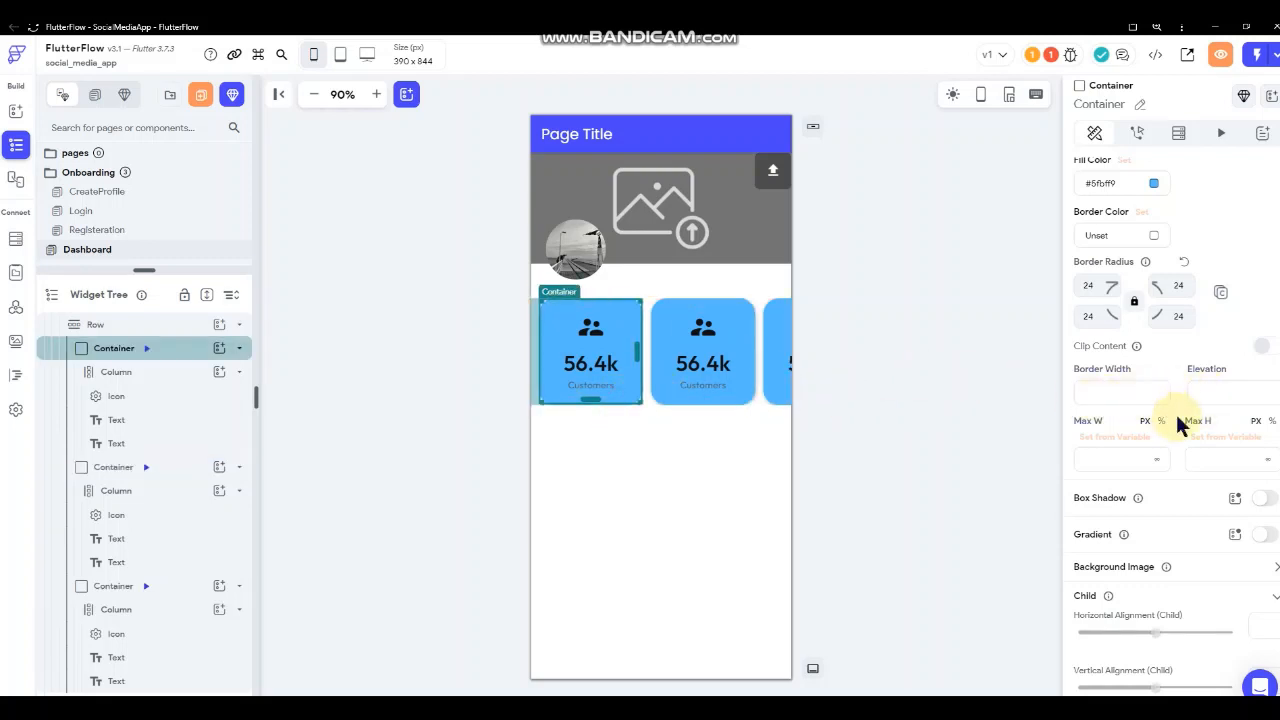
left_click(988, 387)
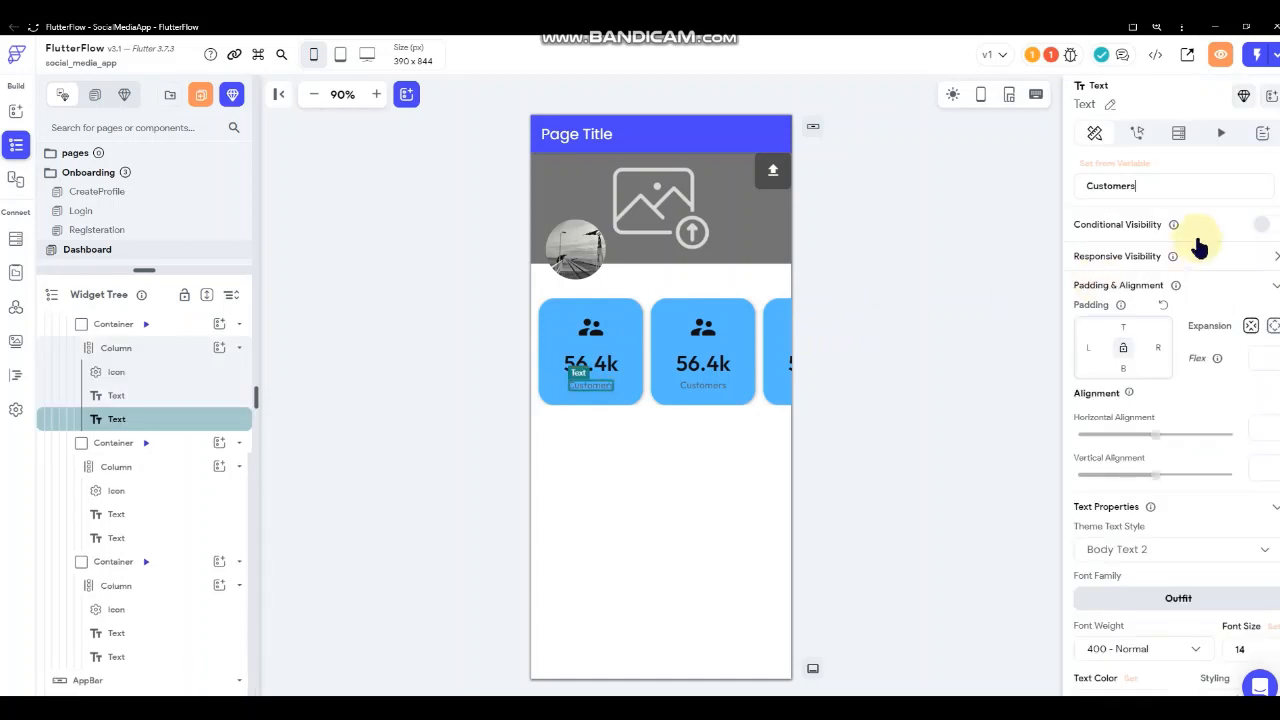
- Change the first card's Customers label to Groups and the second card's to Pages
left_click_drag(1166, 187, 948, 190)
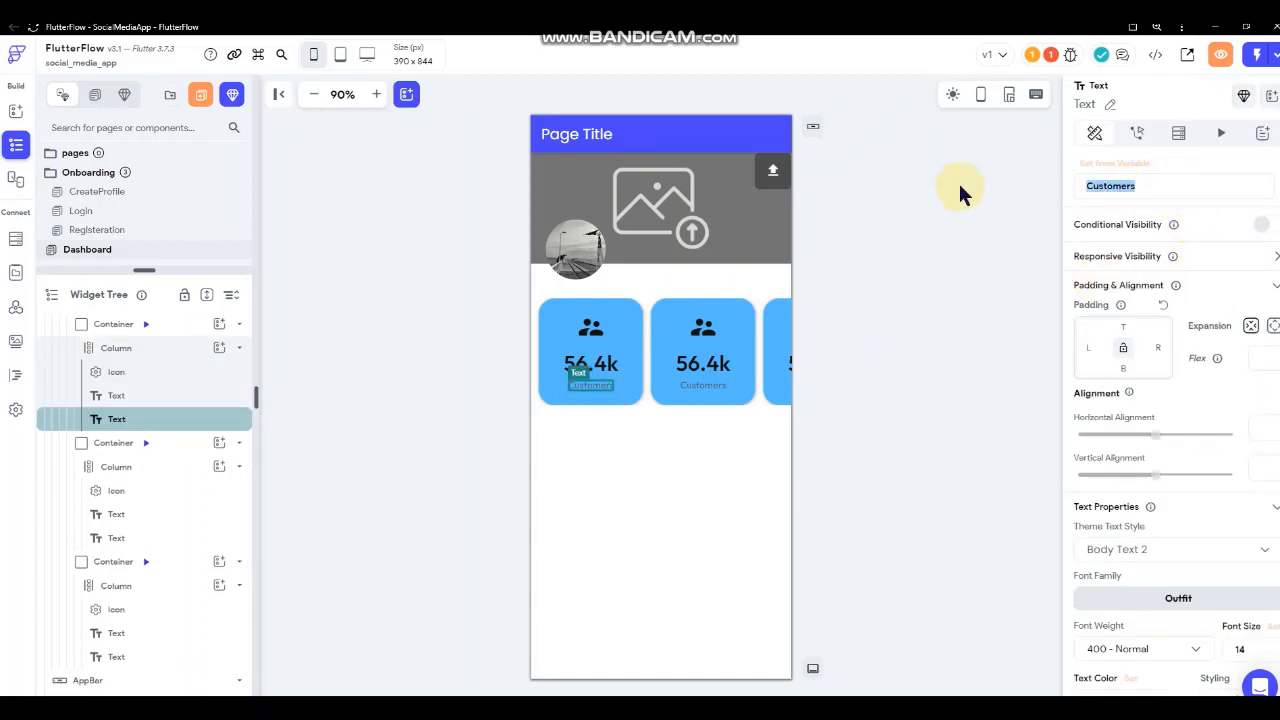
type("Groups")
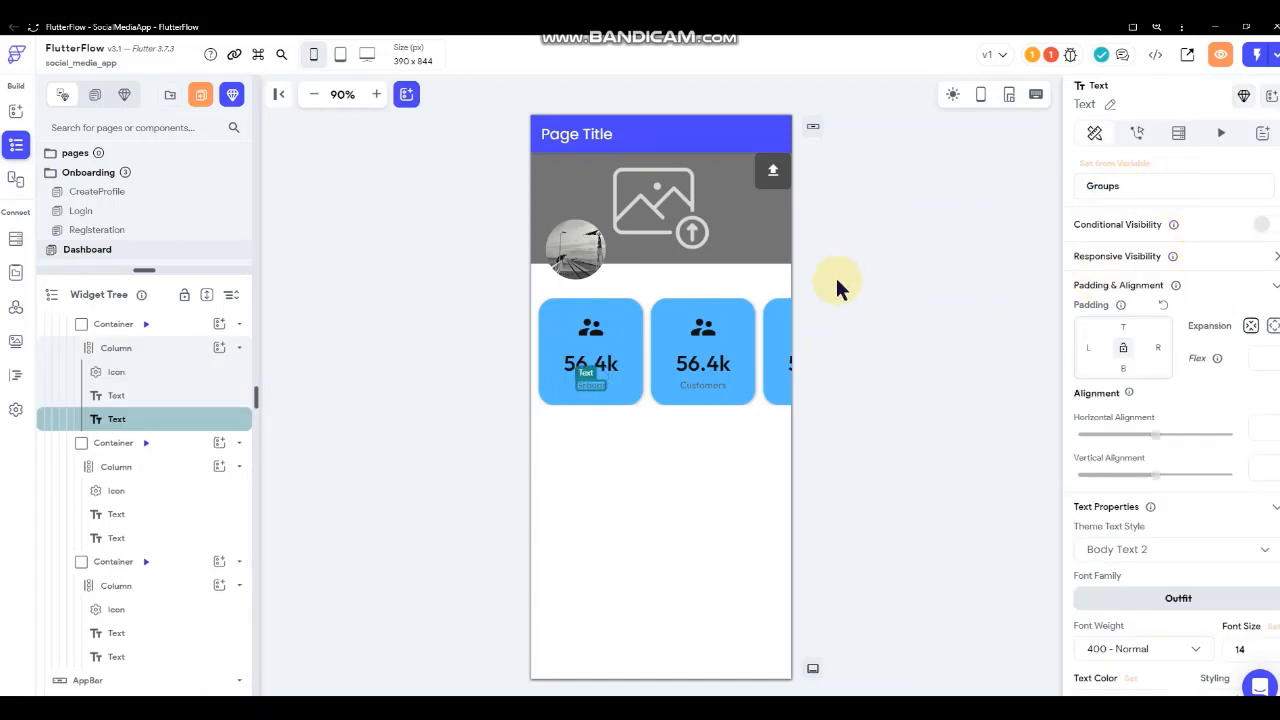
left_click(706, 386)
left_click_drag(1146, 188, 1003, 200)
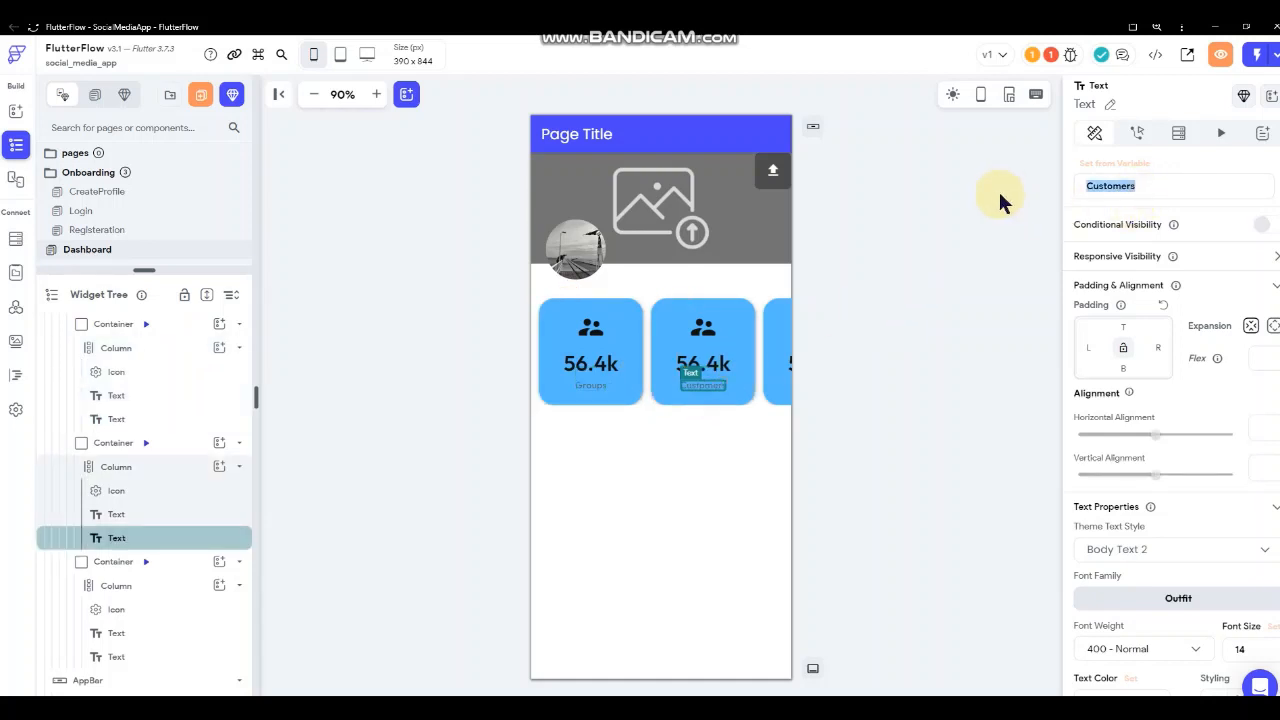
type("Pages")
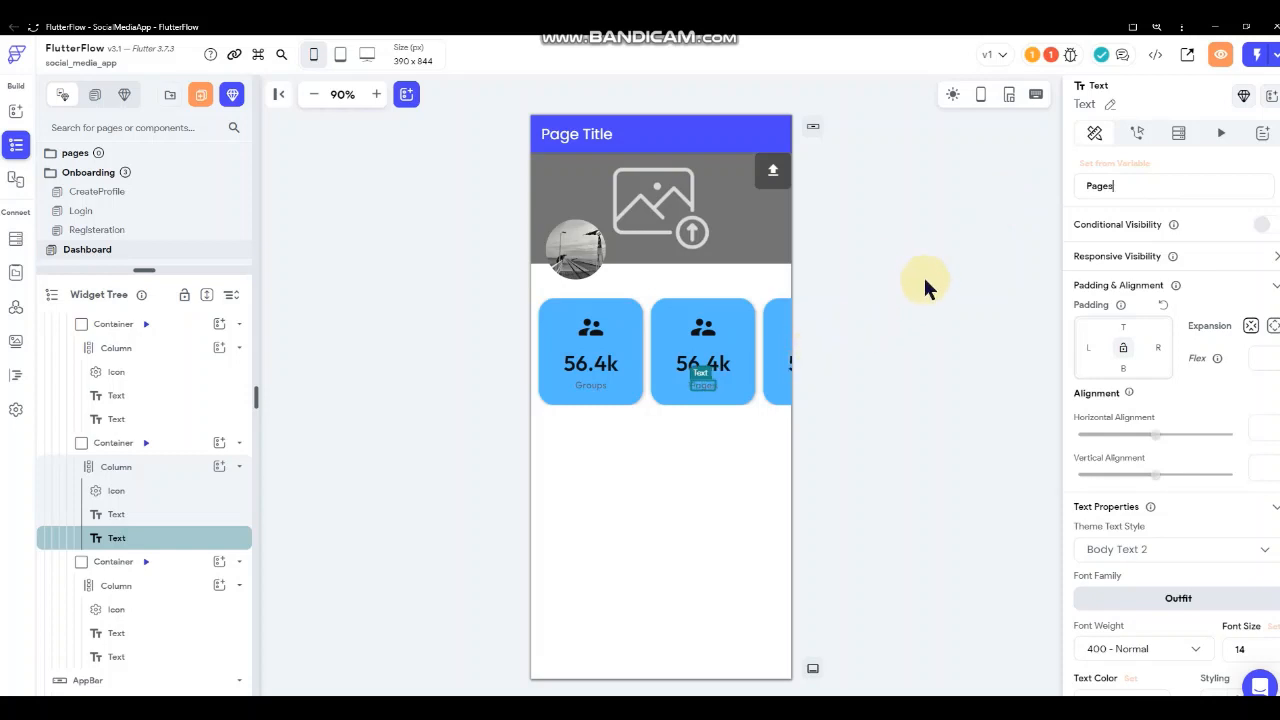
left_click(867, 376)
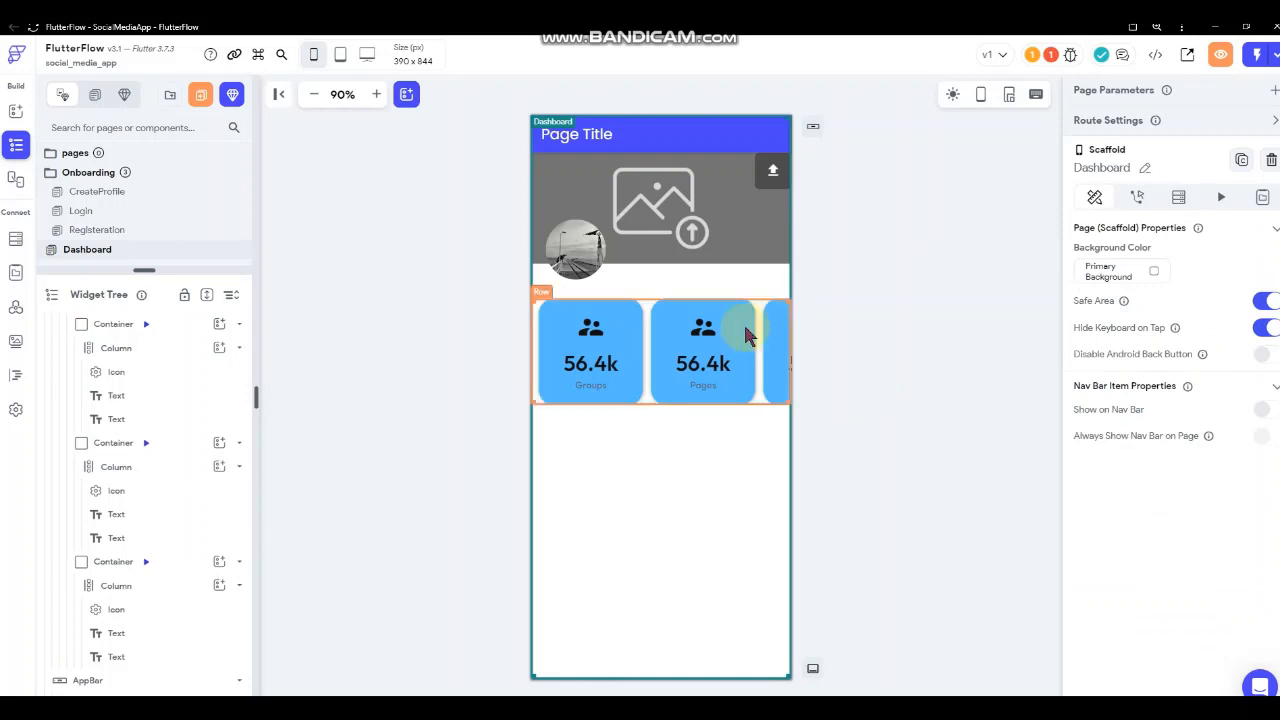
- Replace the icon on the Pages card with the Insert Drive File icon, searching the icons for "file"
left_click(700, 325)
left_click(1160, 478)
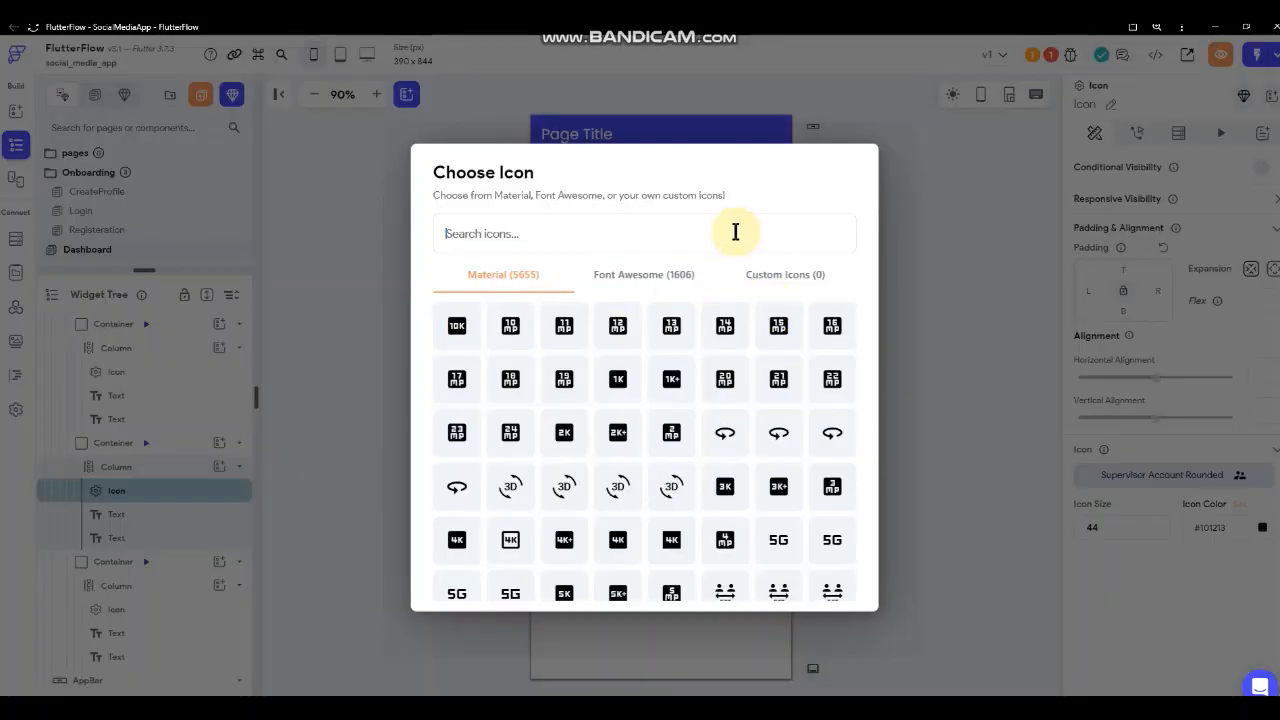
type("file")
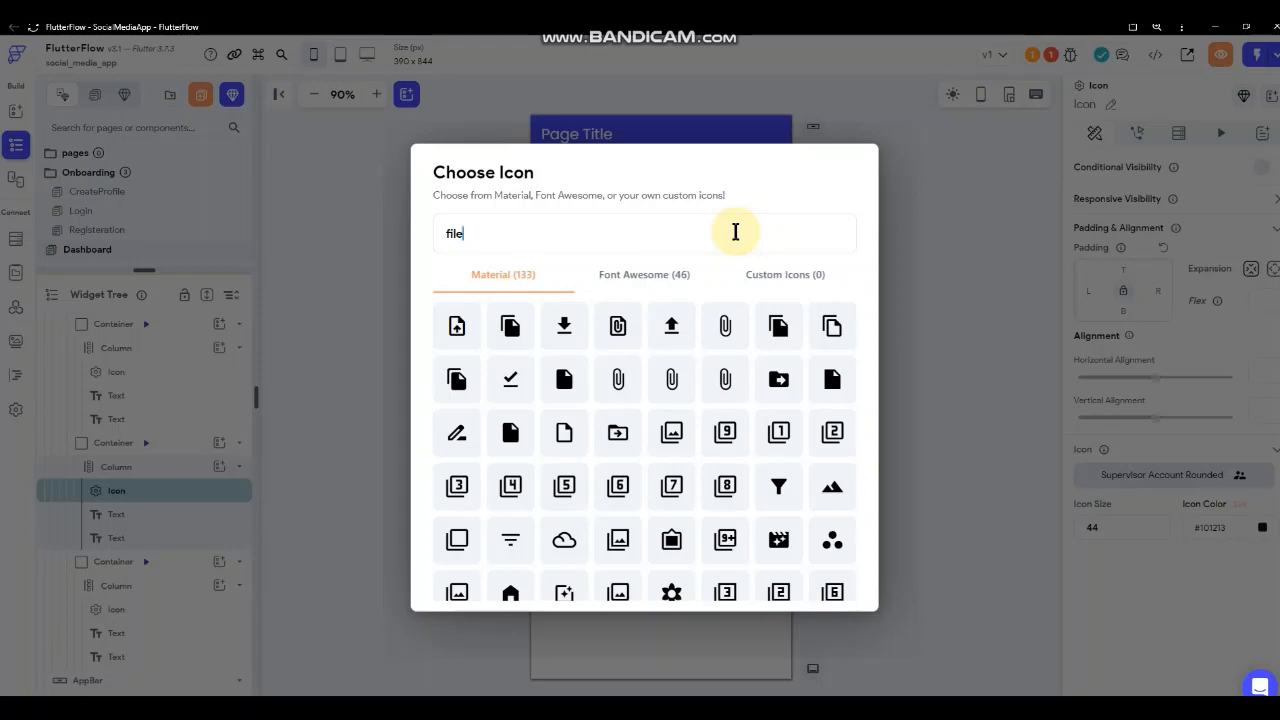
left_click(564, 379)
left_click(886, 306)
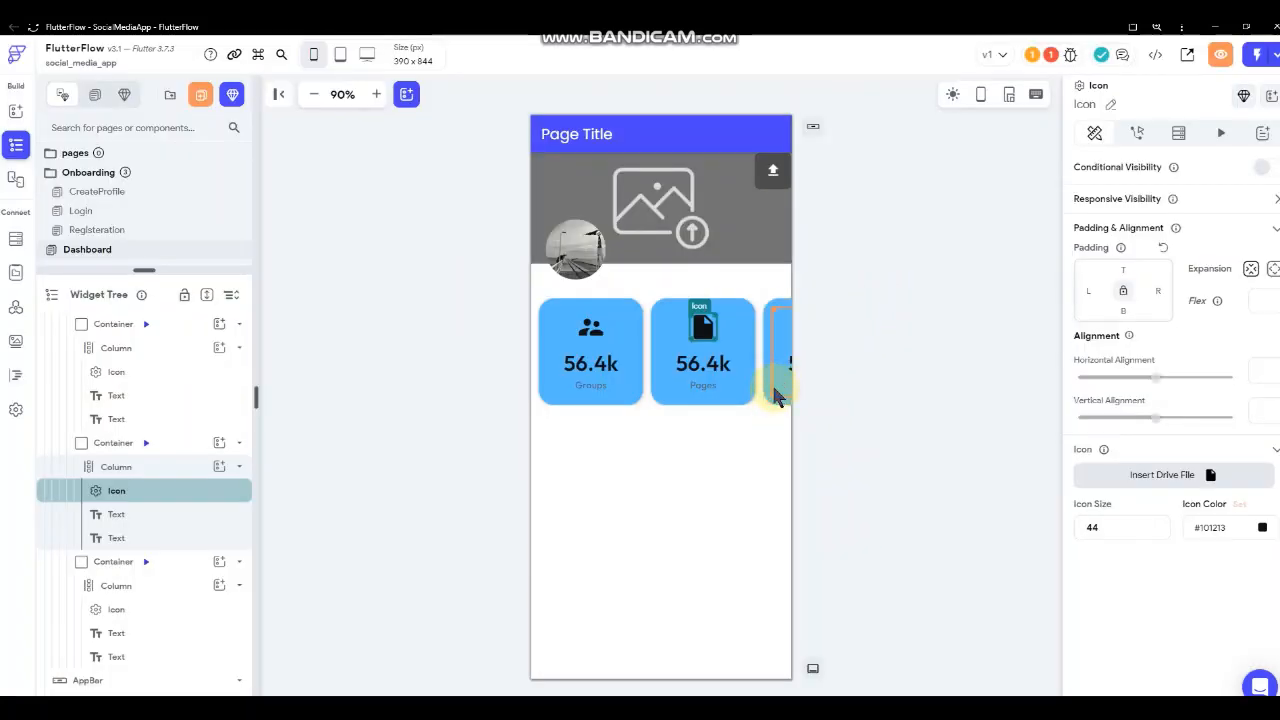
- Change the Customers label on the third card to Market
left_click(128, 563)
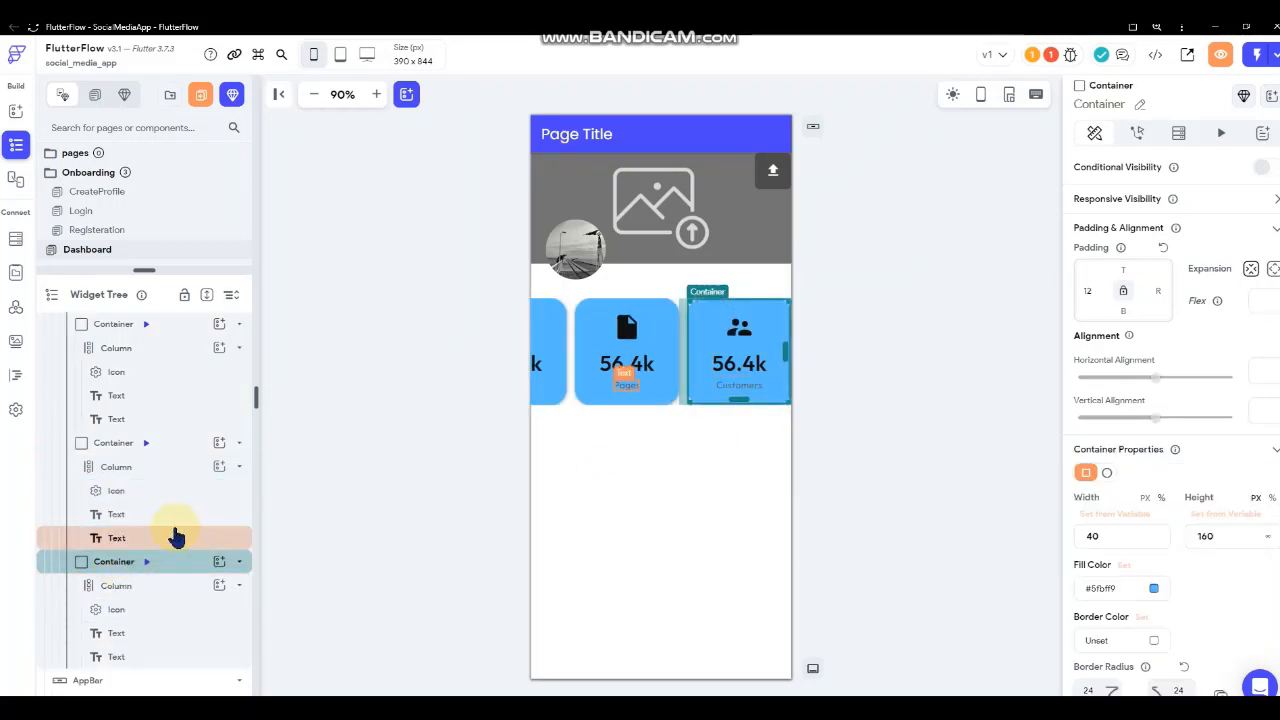
left_click(737, 387)
left_click(736, 384)
left_click(1147, 182)
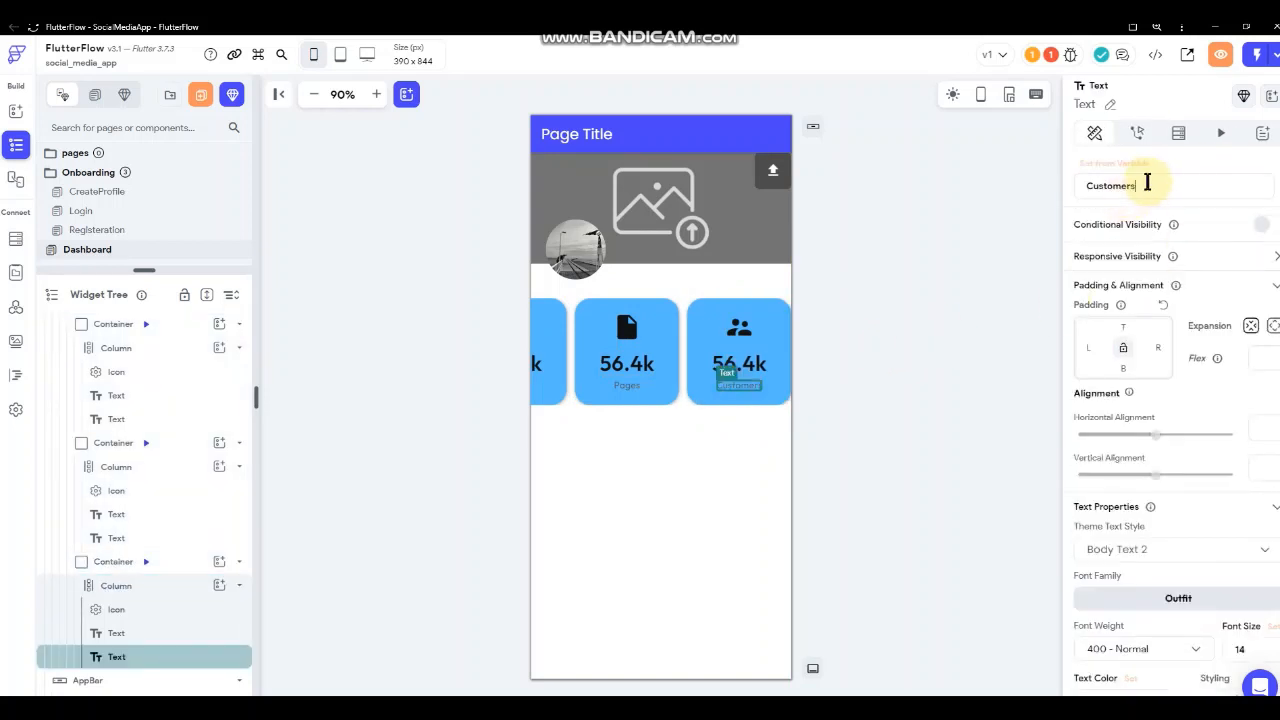
key("ctrl+a")
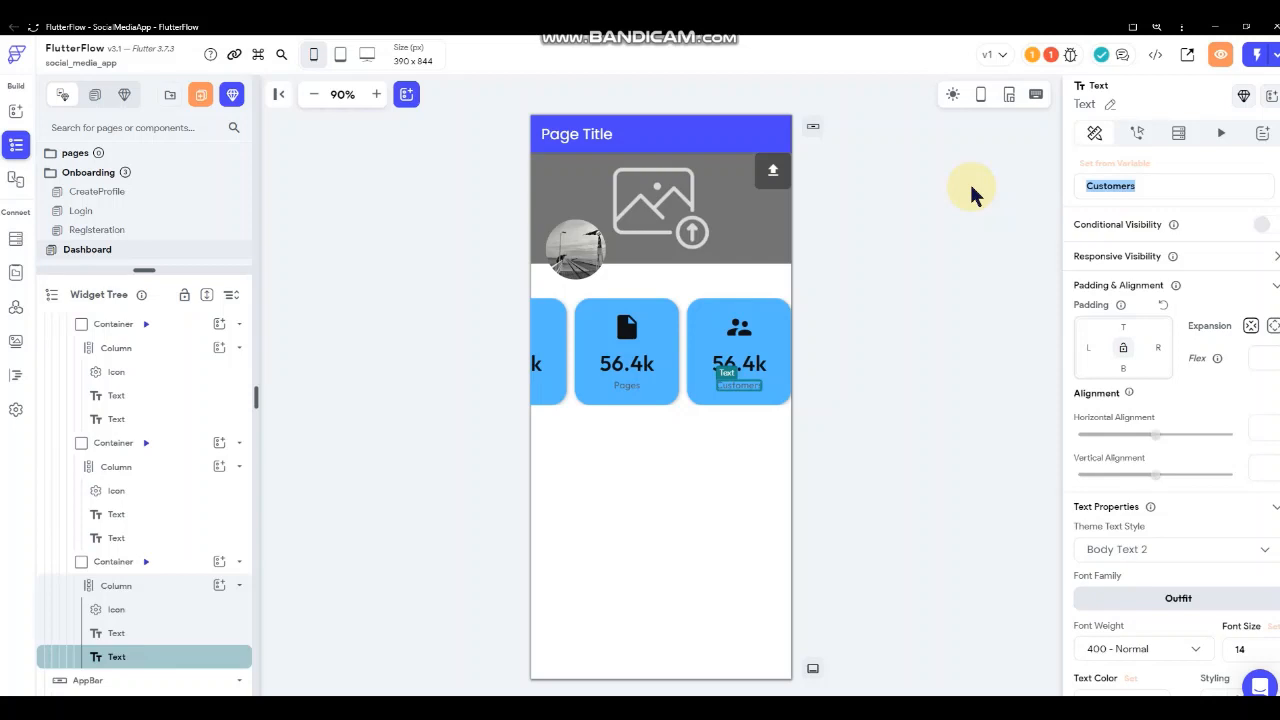
type("Market")
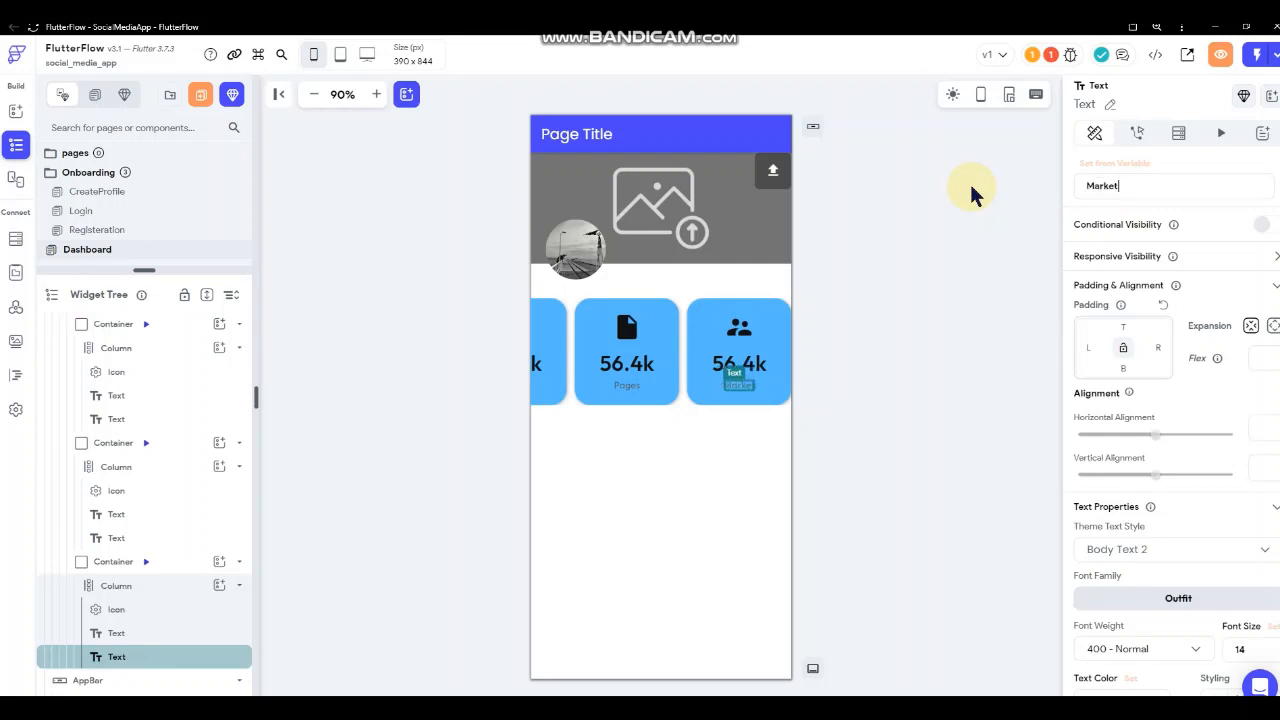
- Replace the icon on the Market card with the Shopping Cart icon, searching the icons for "shopp"
left_click(739, 328)
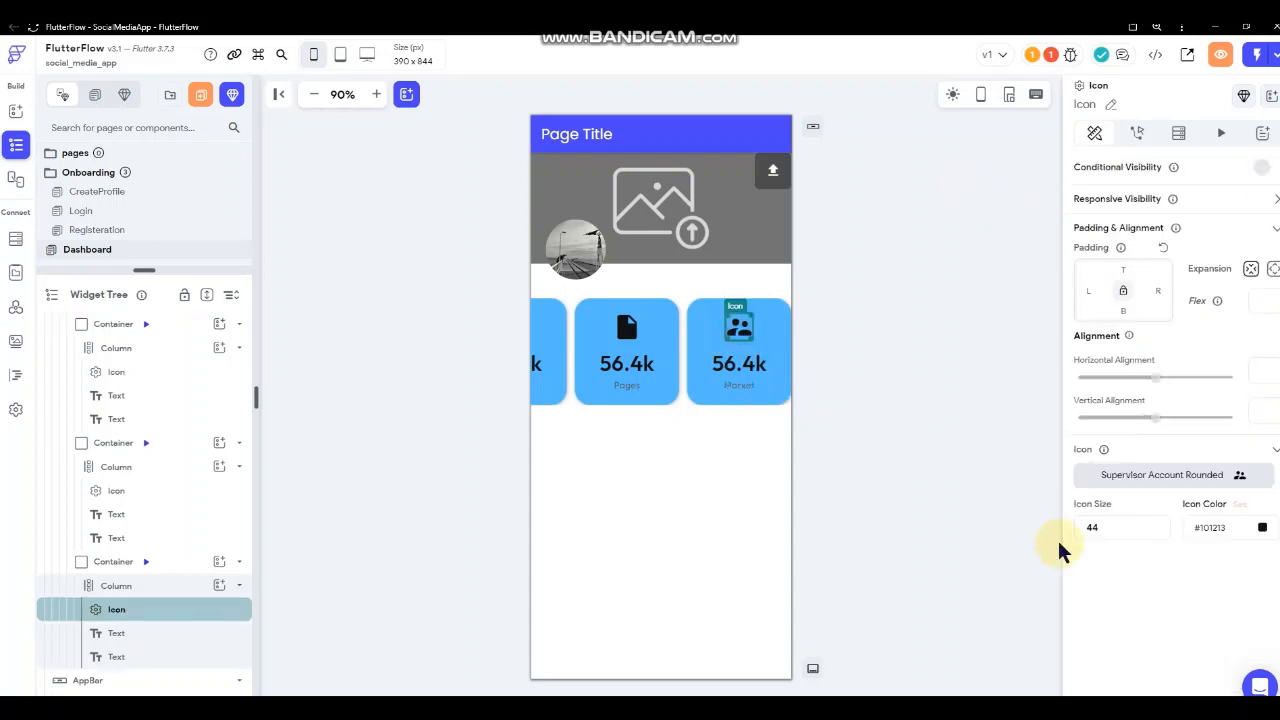
left_click(1195, 475)
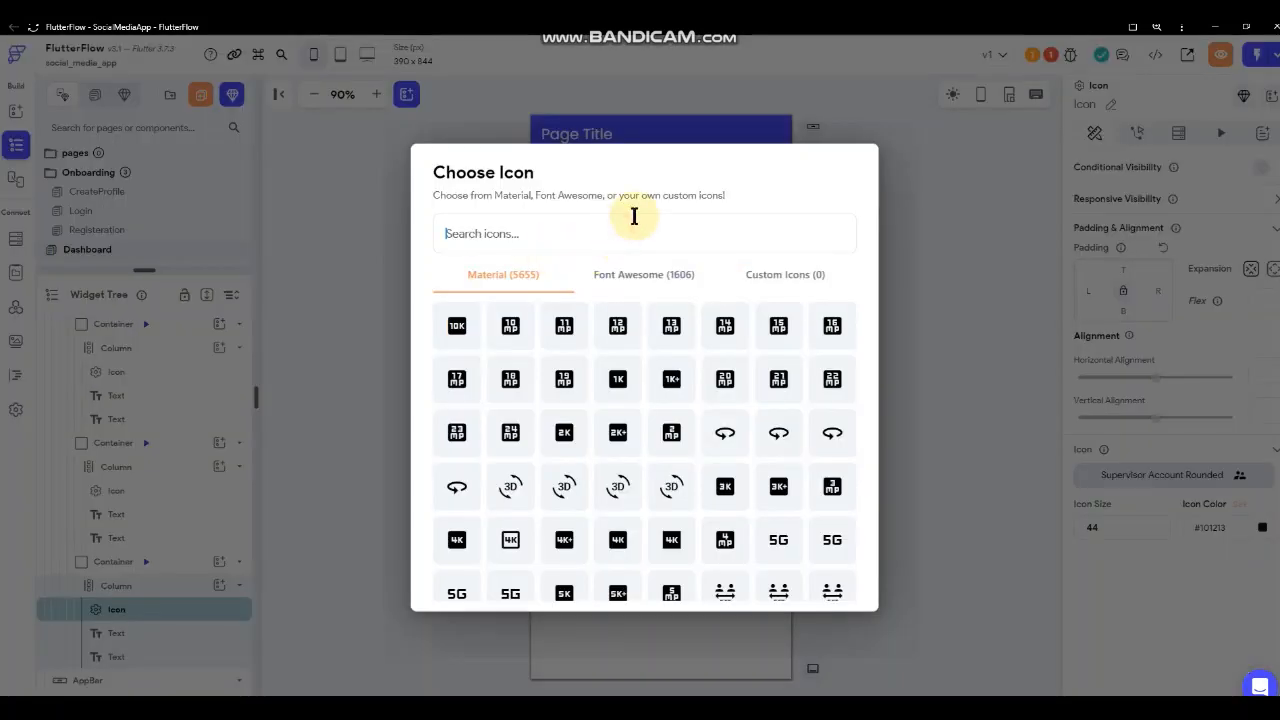
type("shopp")
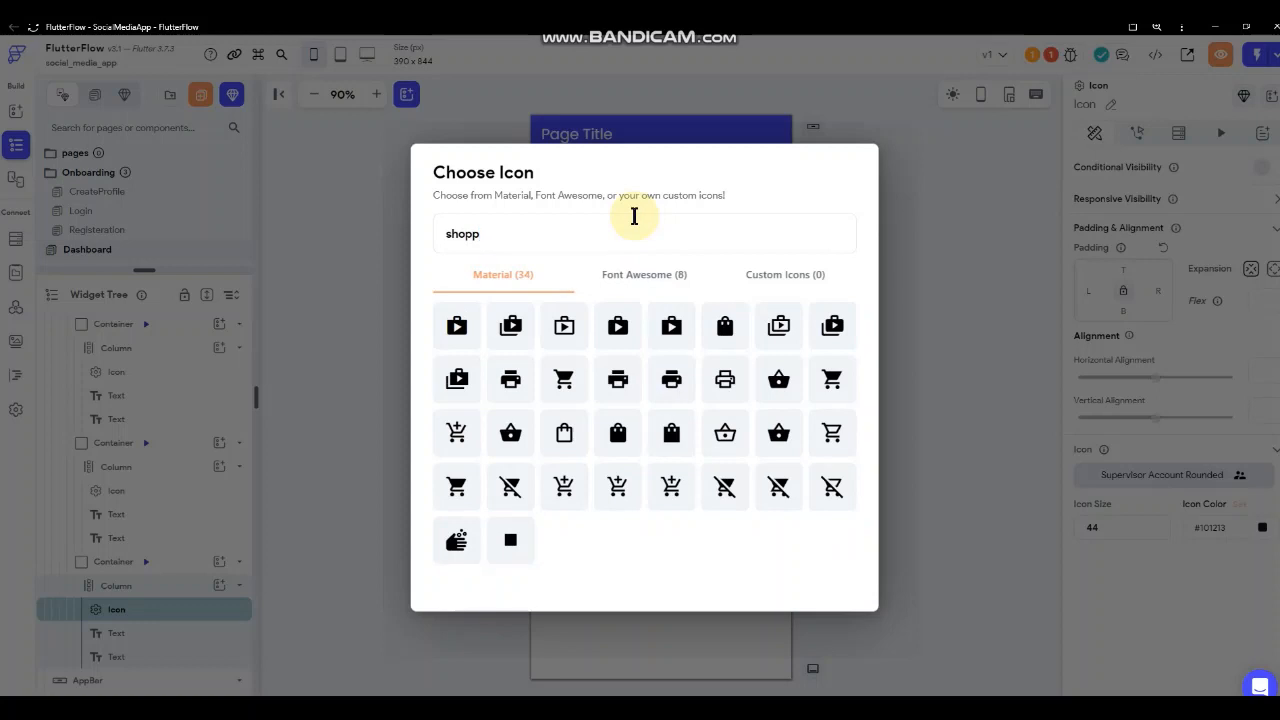
left_click(564, 384)
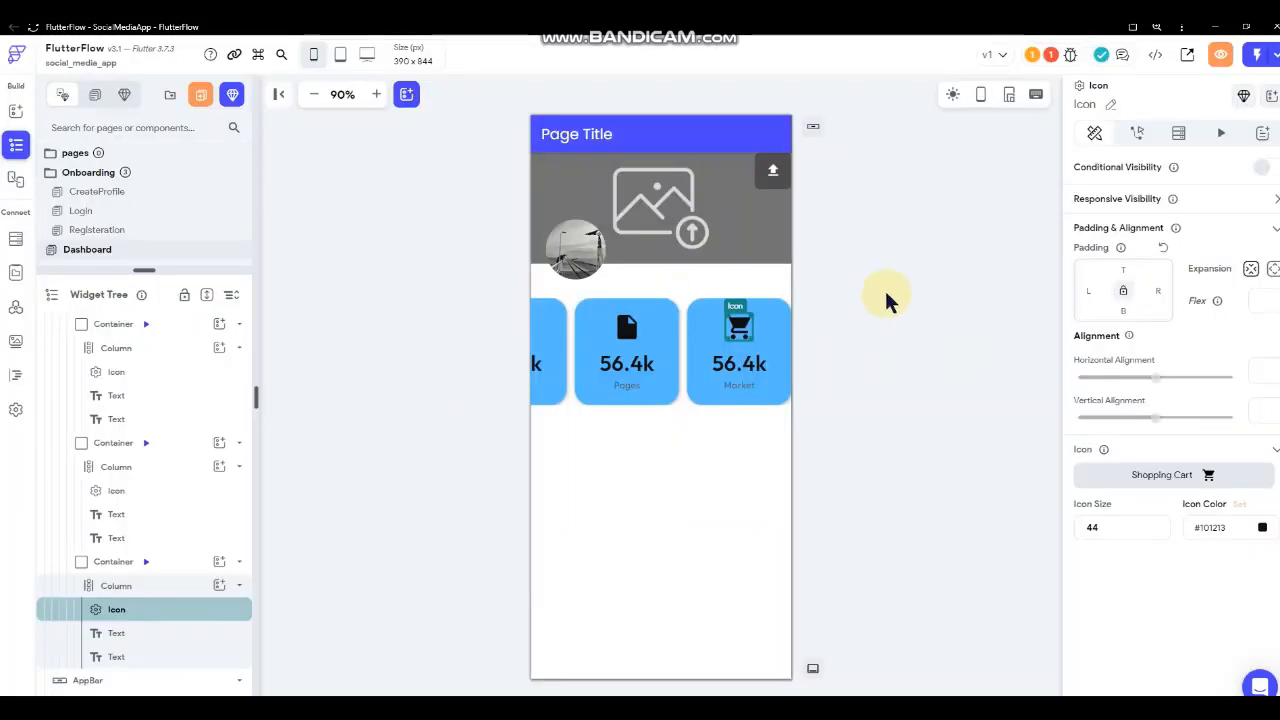
left_click(924, 314)
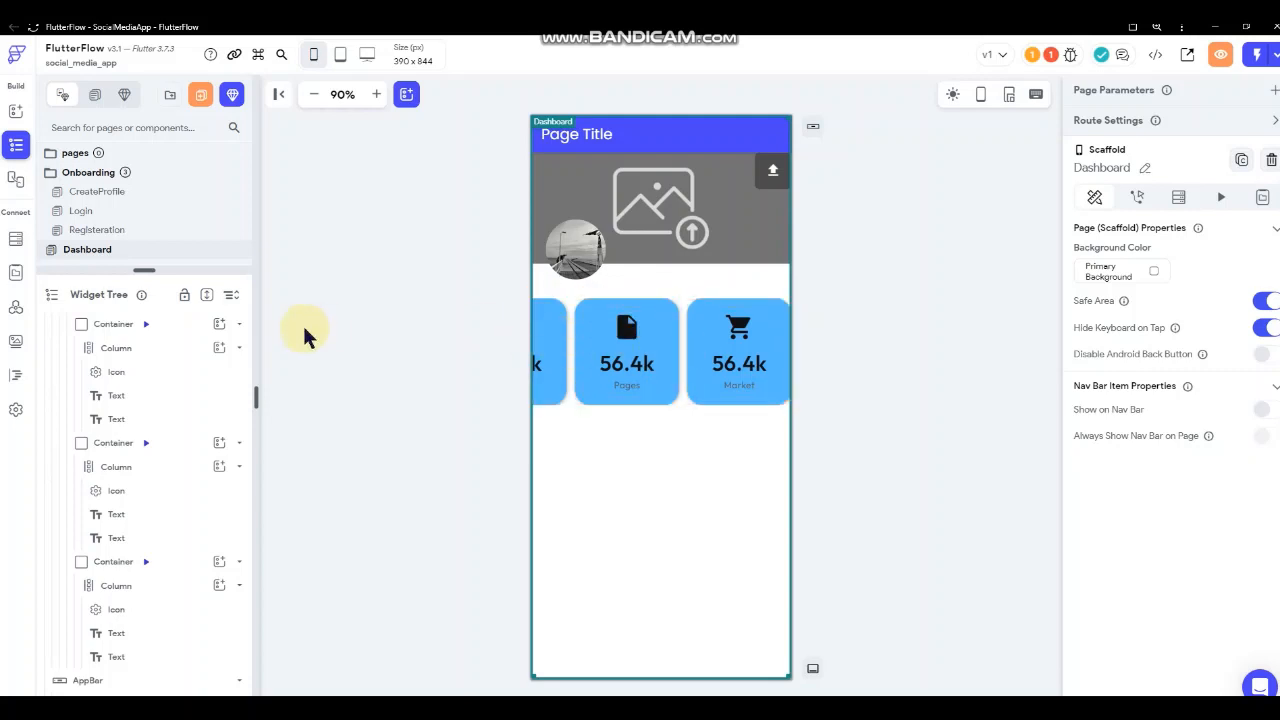
- Add a backend query to the Groups card's container that queries the Groups collection as a List of Documents
scroll(163, 408, "up", 1)
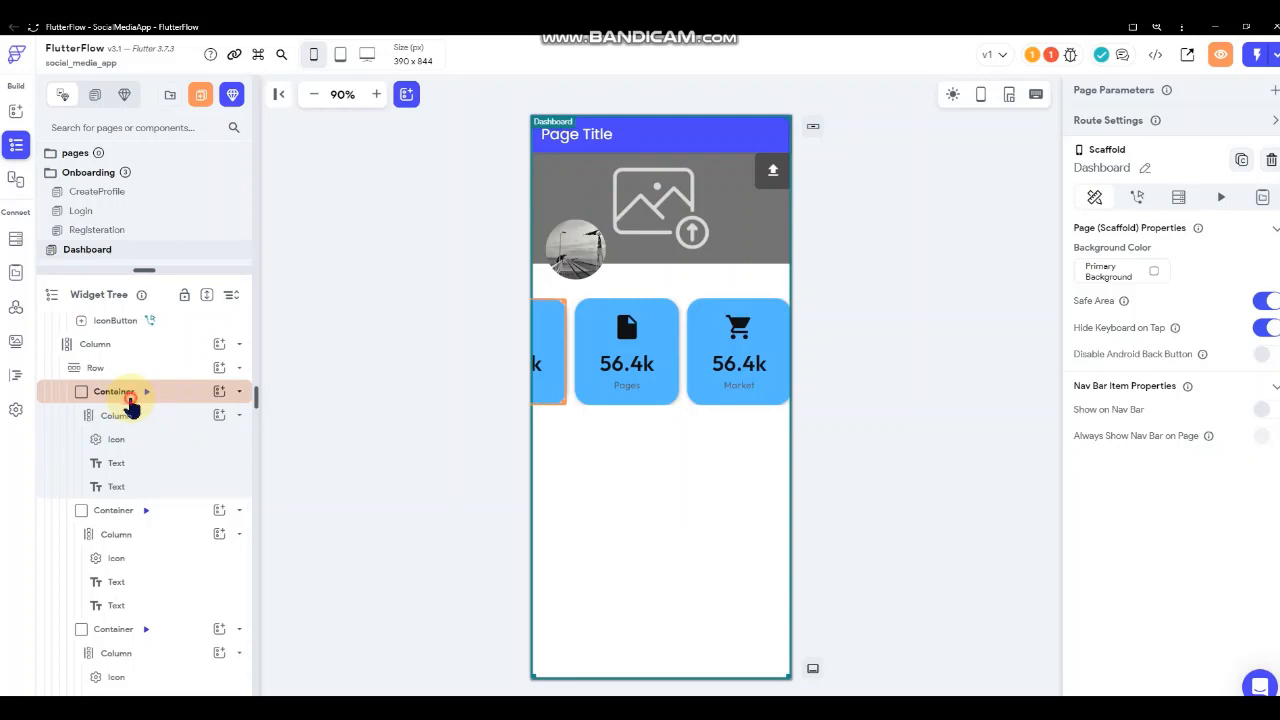
left_click(131, 401)
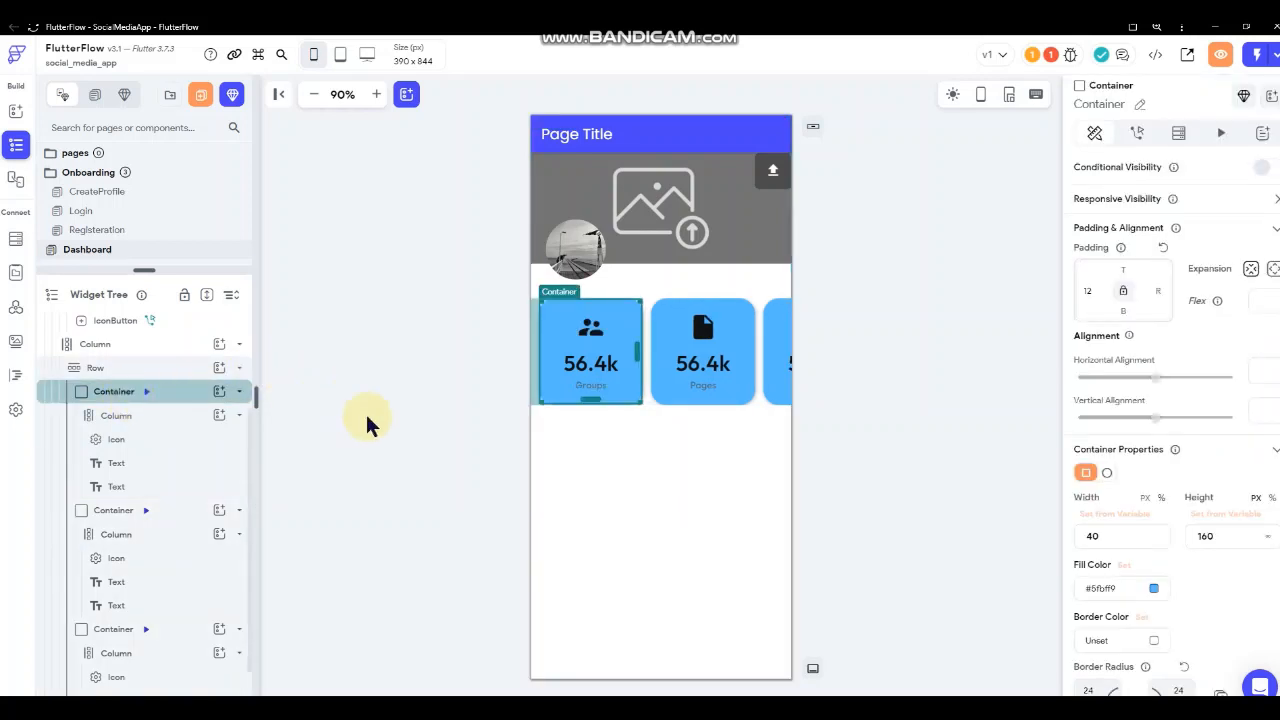
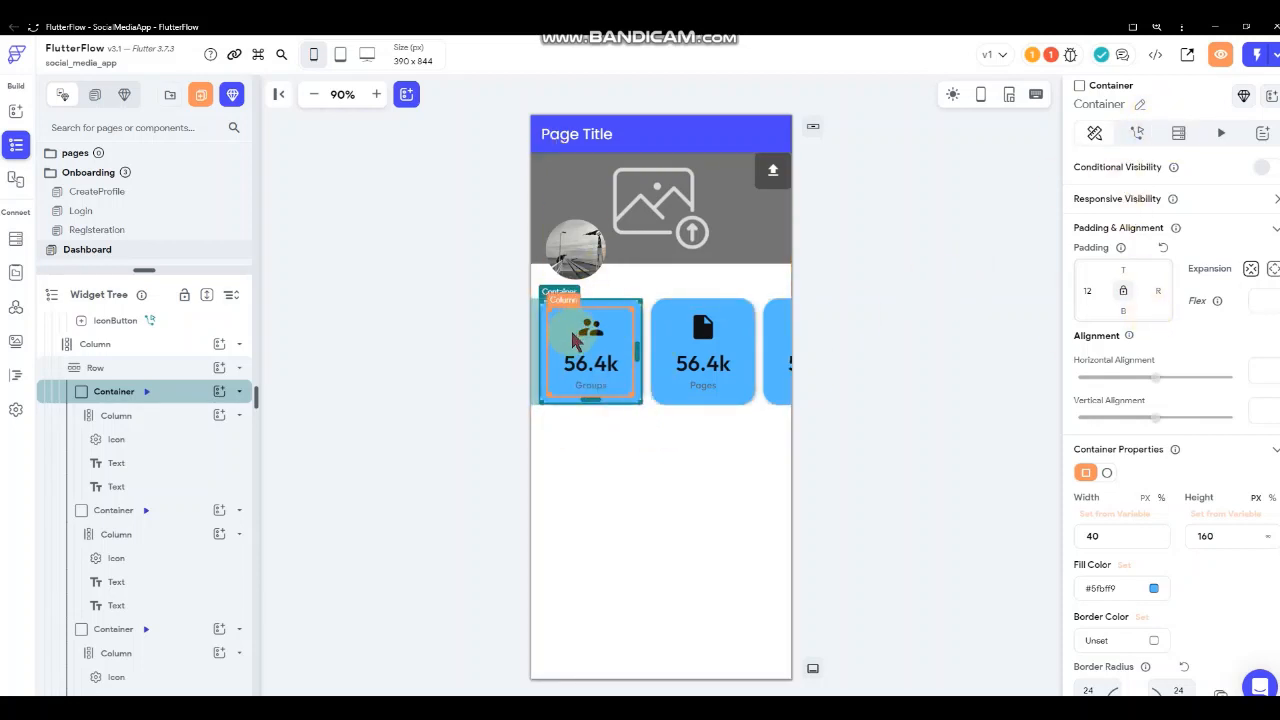
left_click(1179, 135)
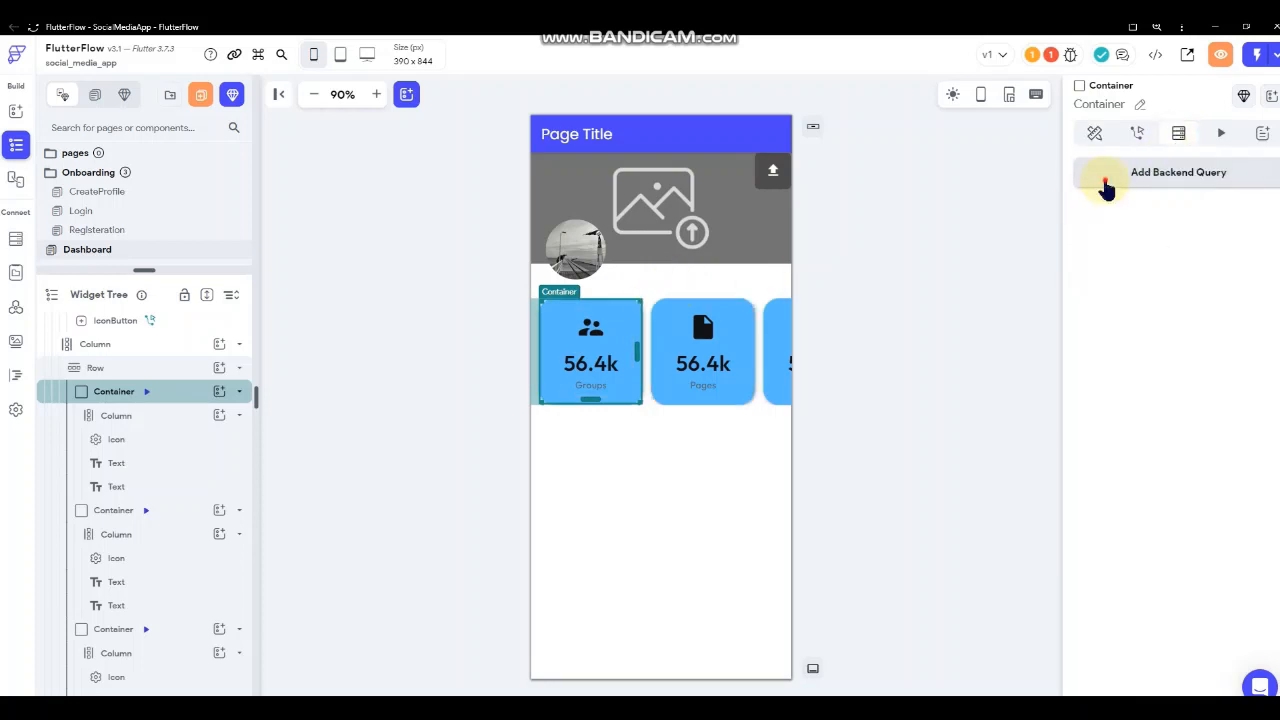
left_click(1105, 180)
left_click(951, 176)
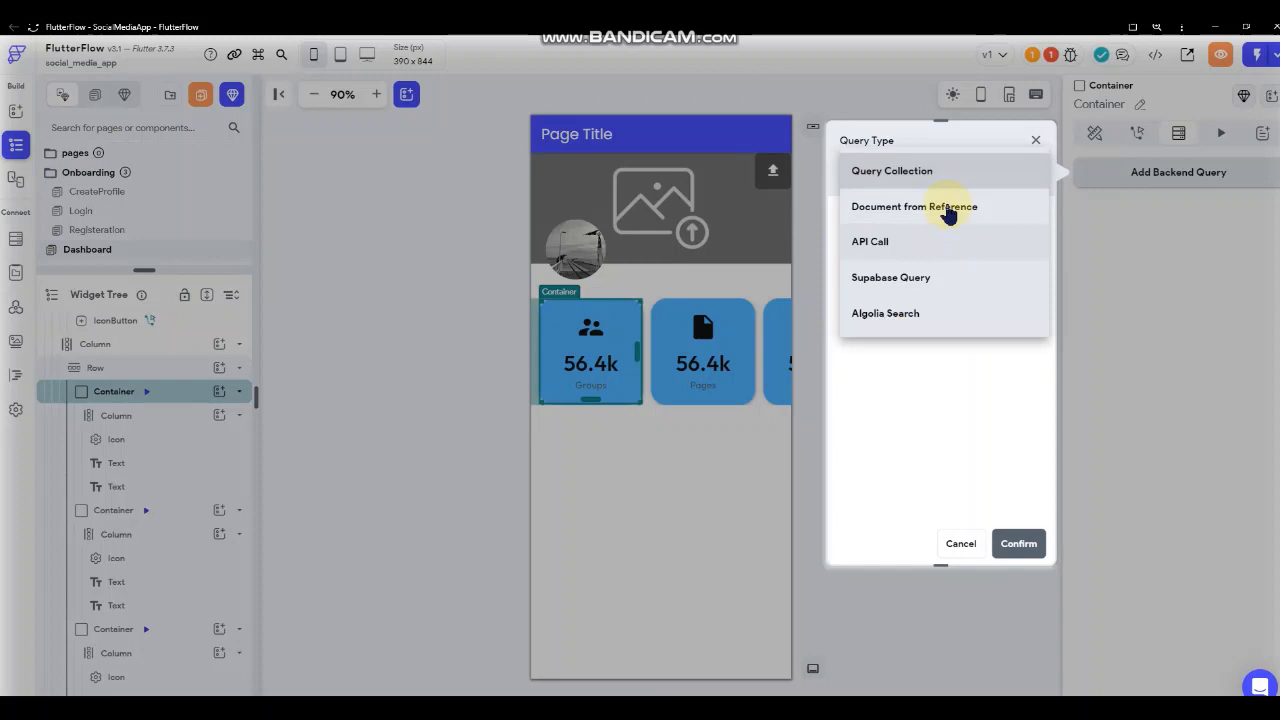
left_click(908, 176)
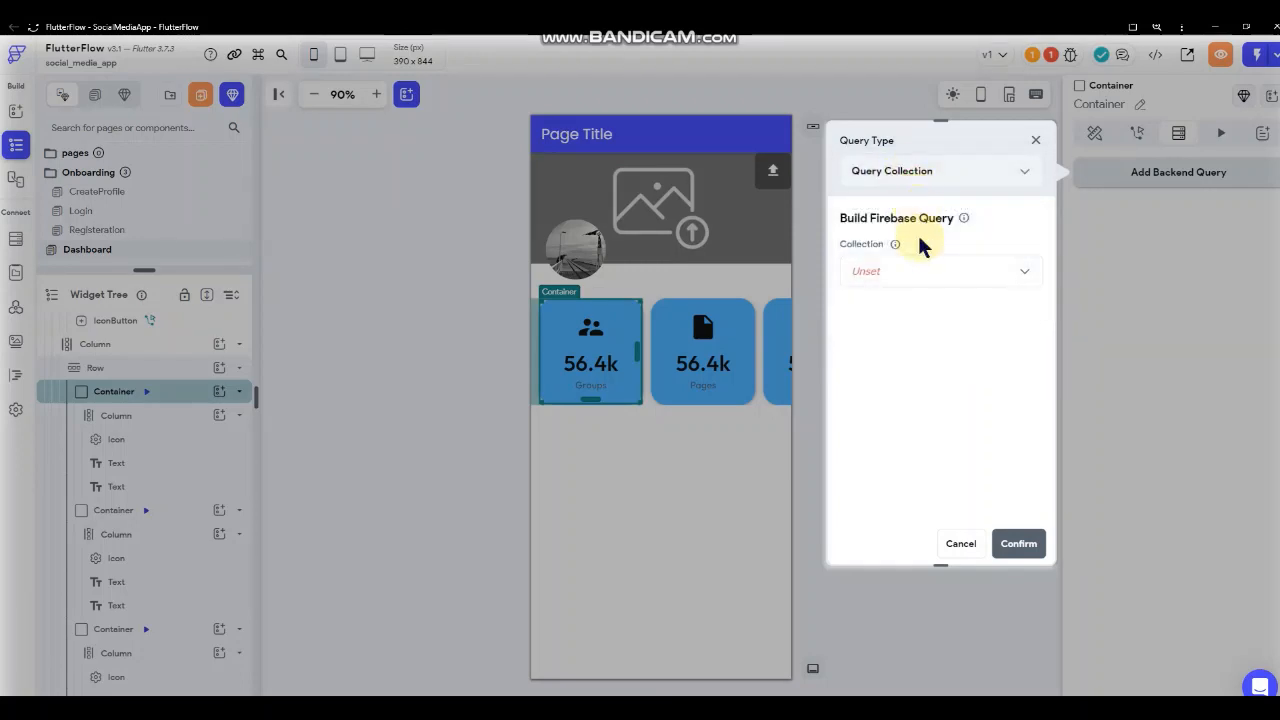
left_click(932, 279)
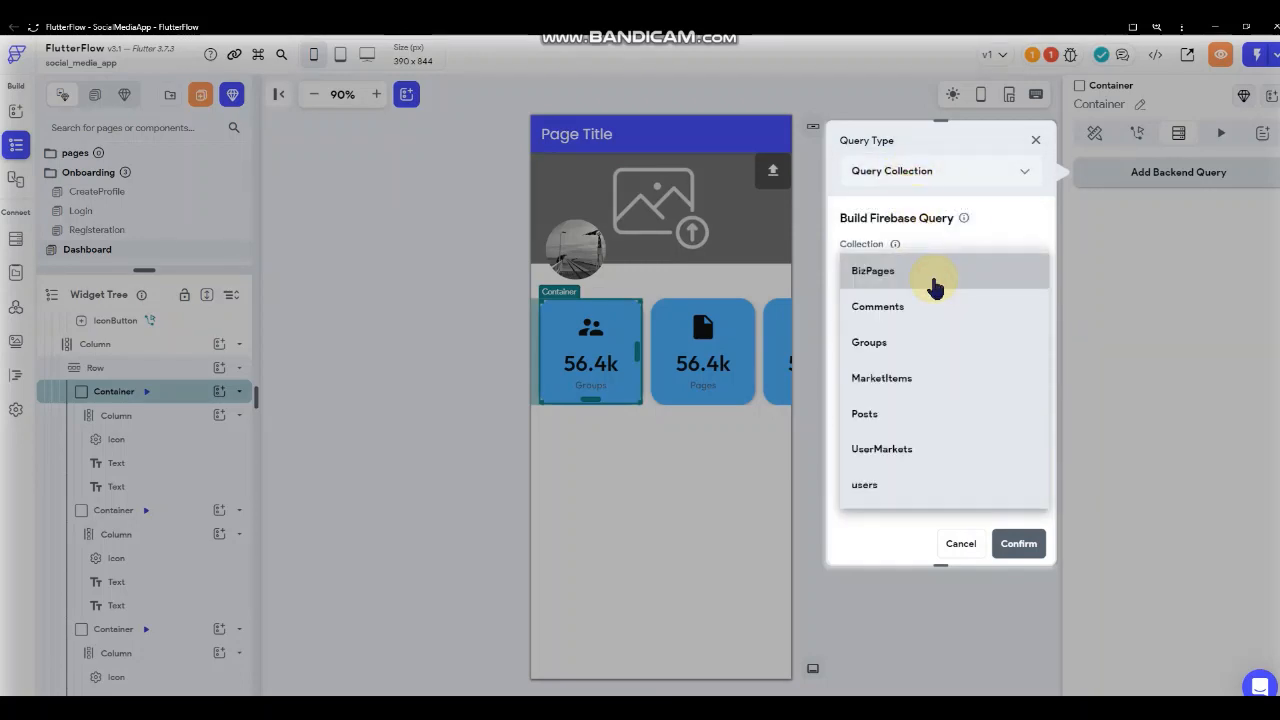
left_click(897, 345)
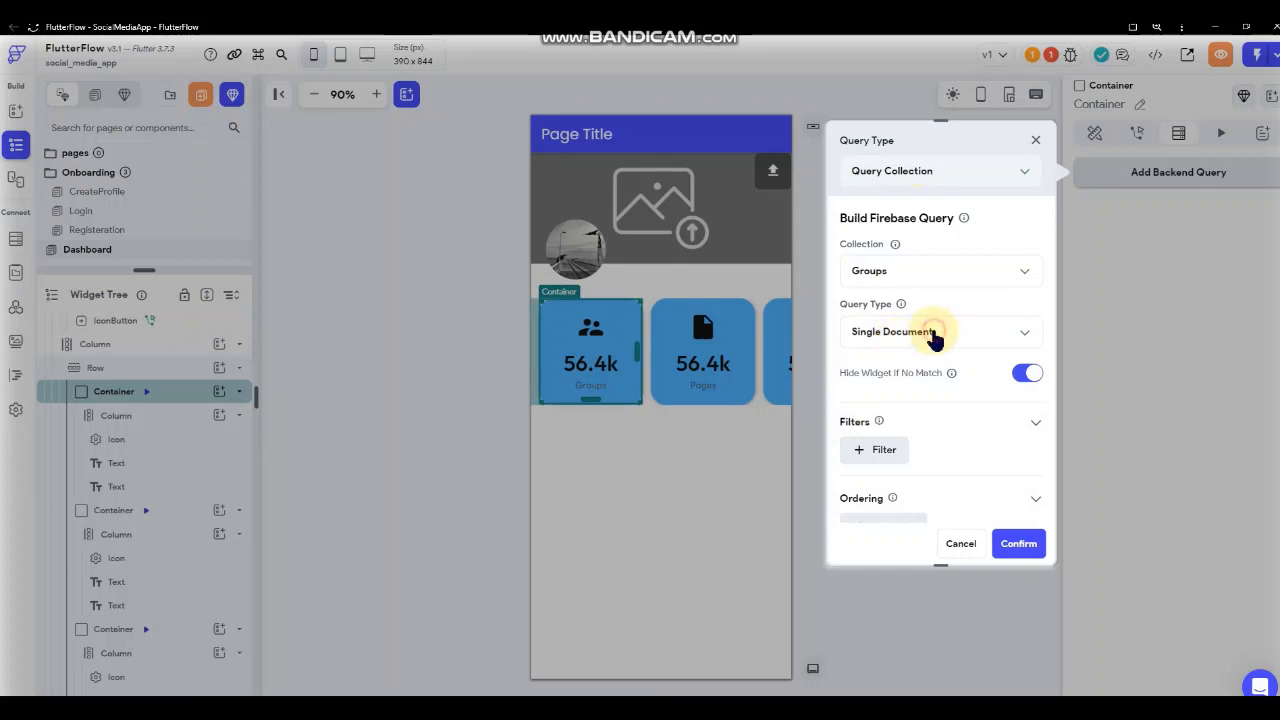
left_click(932, 335)
left_click(908, 303)
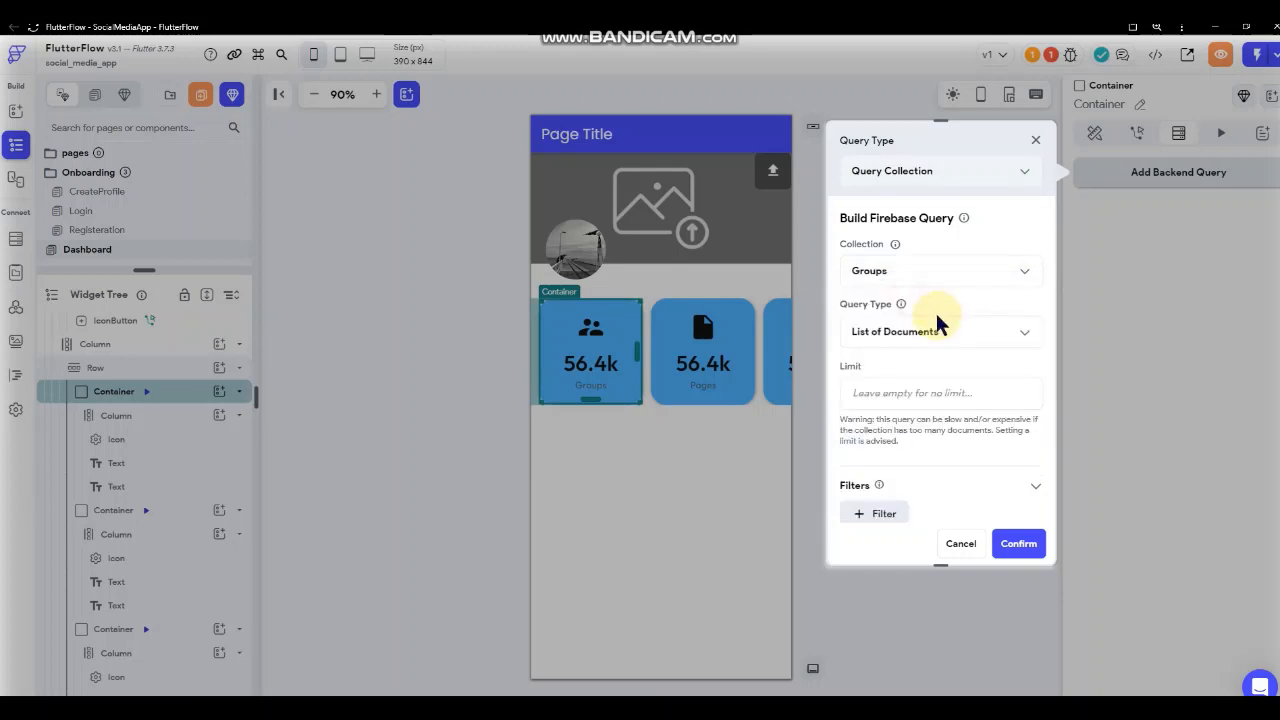
- Add a filter to the Groups query on the Members_Ref field with the Array Contains relation
scroll(957, 334, "down", 4)
scroll(957, 340, "up", 1)
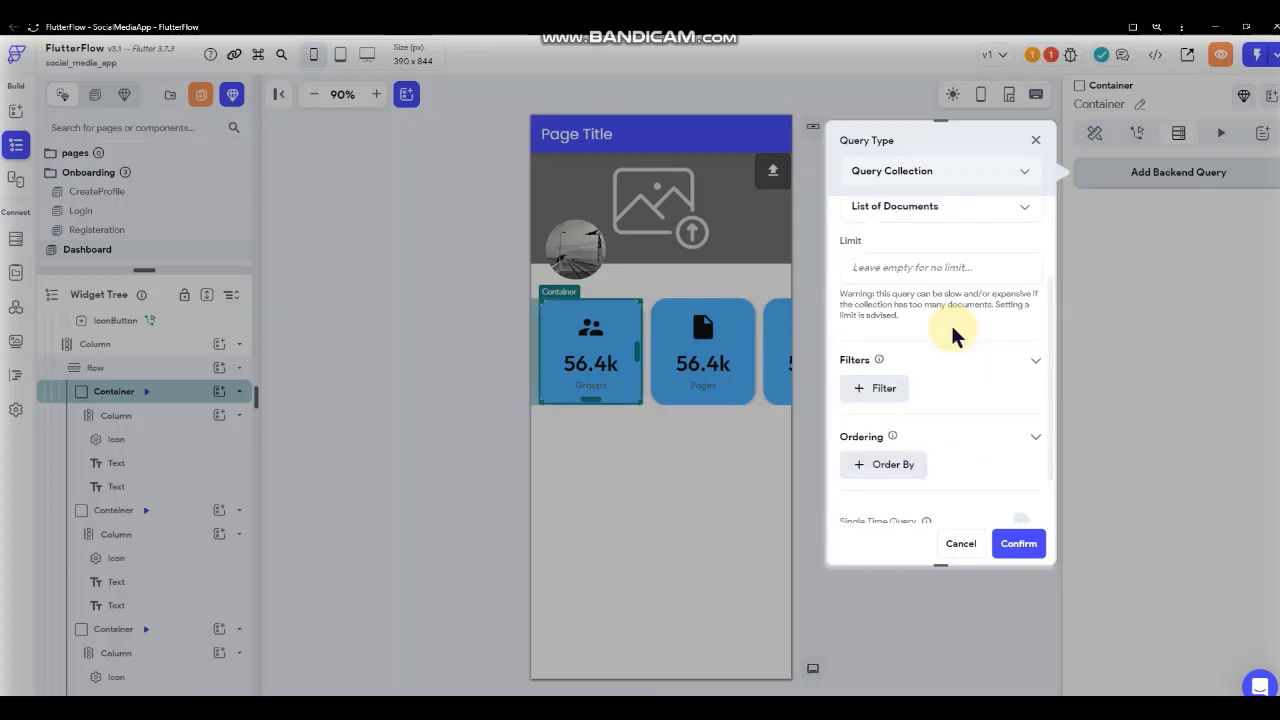
left_click(886, 398)
scroll(912, 371, "down", 2)
left_click(910, 380)
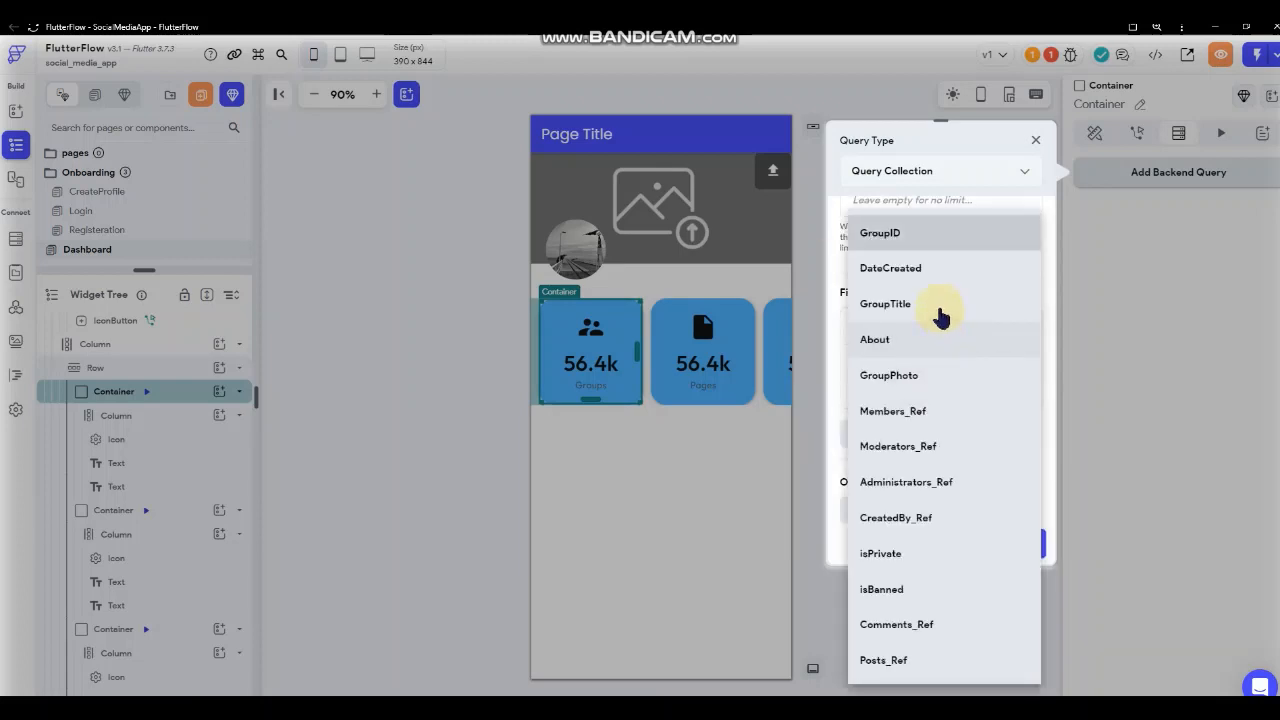
left_click(930, 421)
left_click(916, 451)
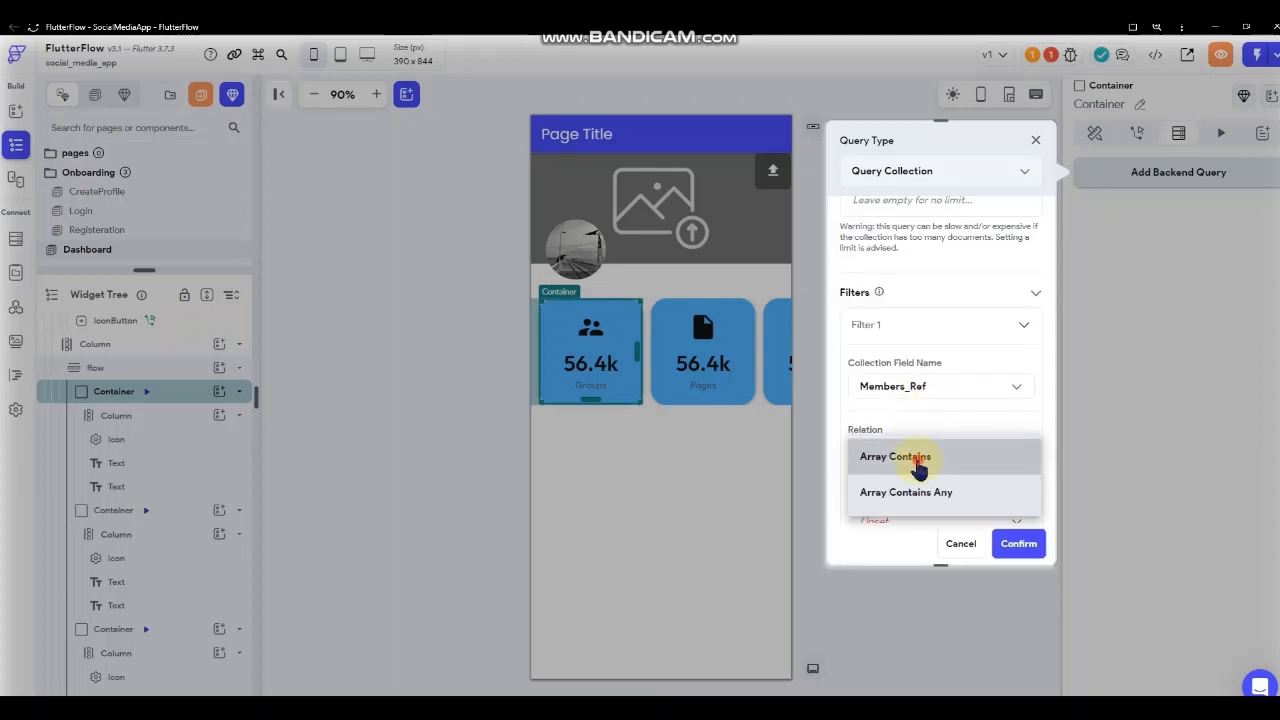
left_click(918, 466)
- Set the filter value from a variable to the Authenticated User's User Record Reference and confirm the Groups query
scroll(935, 390, "down", 4)
left_click(913, 262)
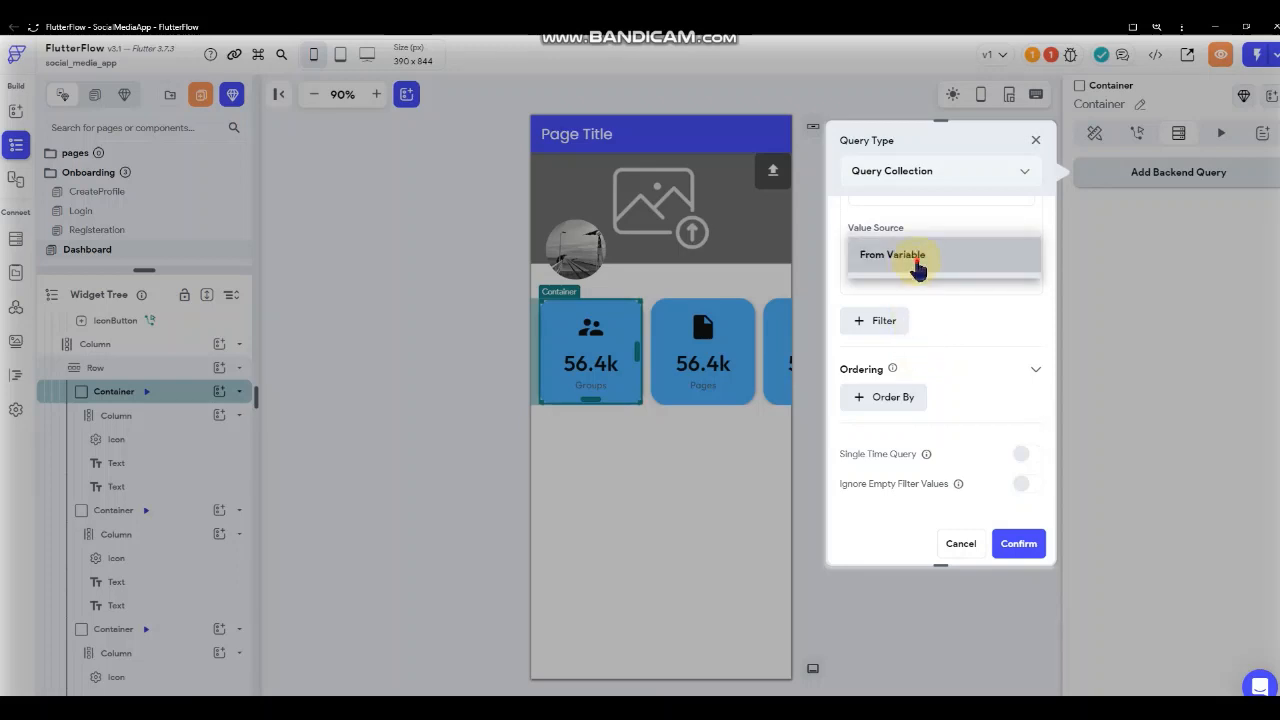
left_click(914, 268)
left_click(913, 300)
left_click(700, 398)
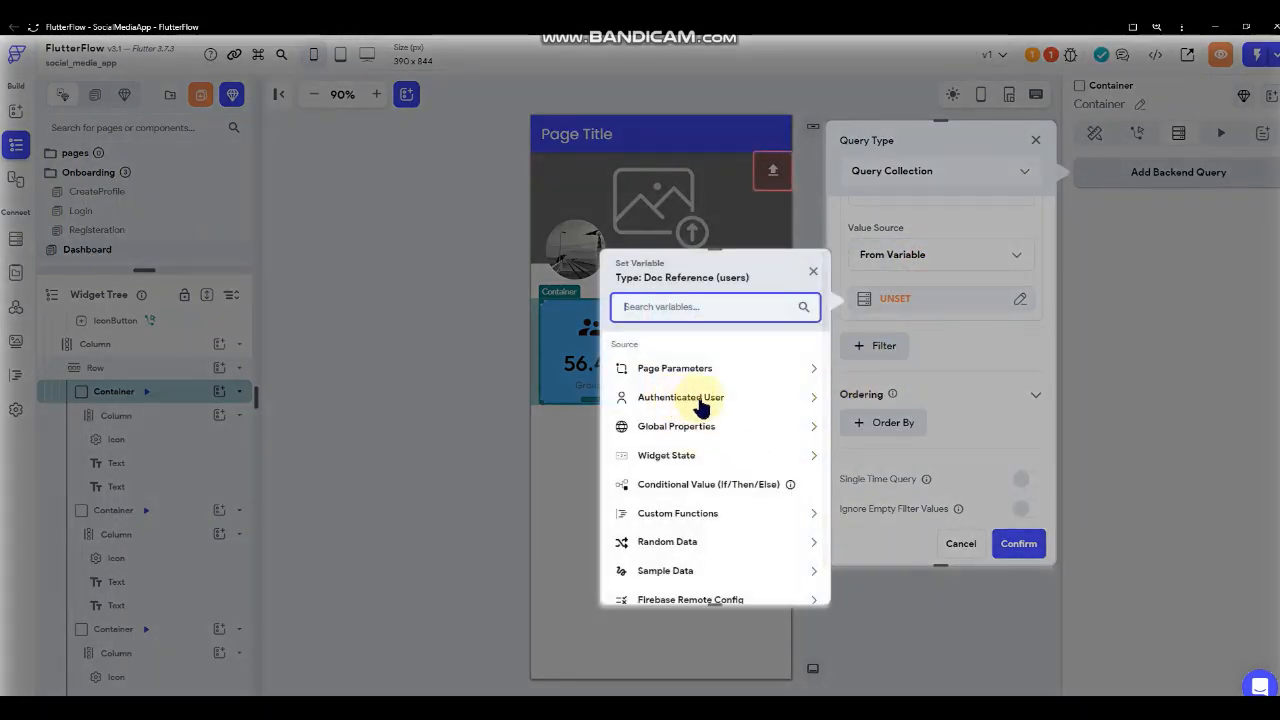
left_click(674, 541)
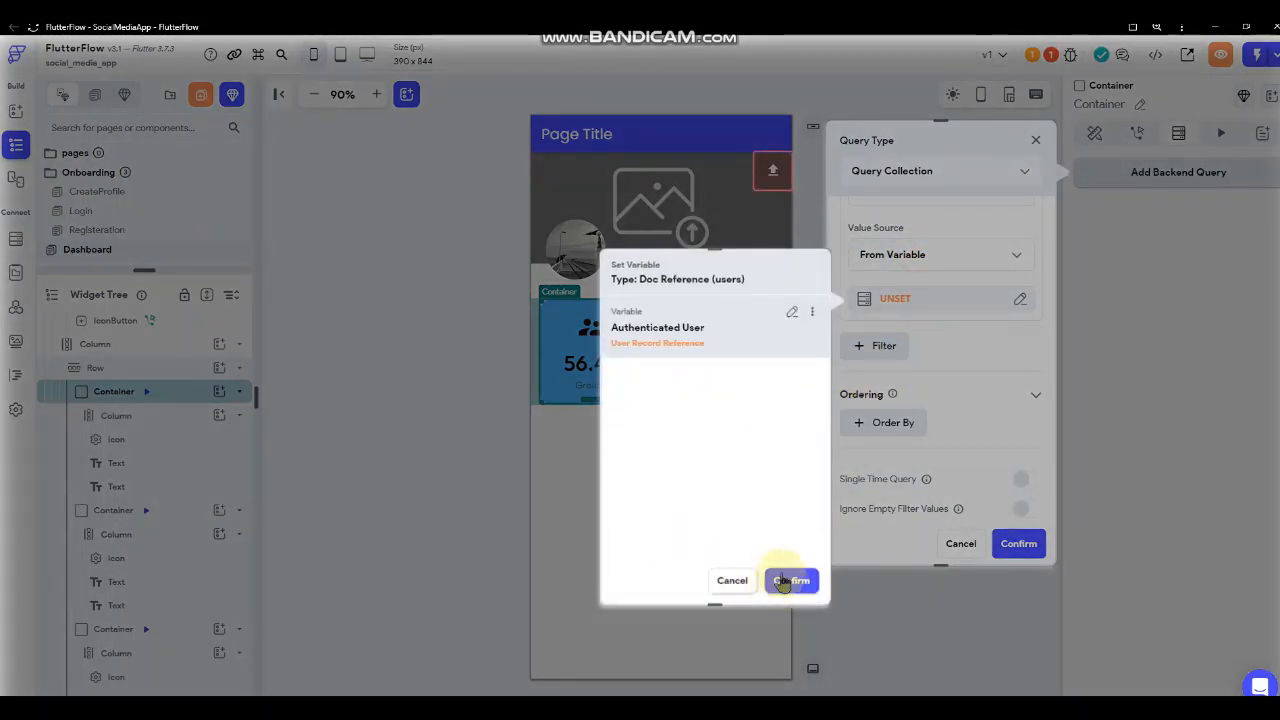
left_click(790, 580)
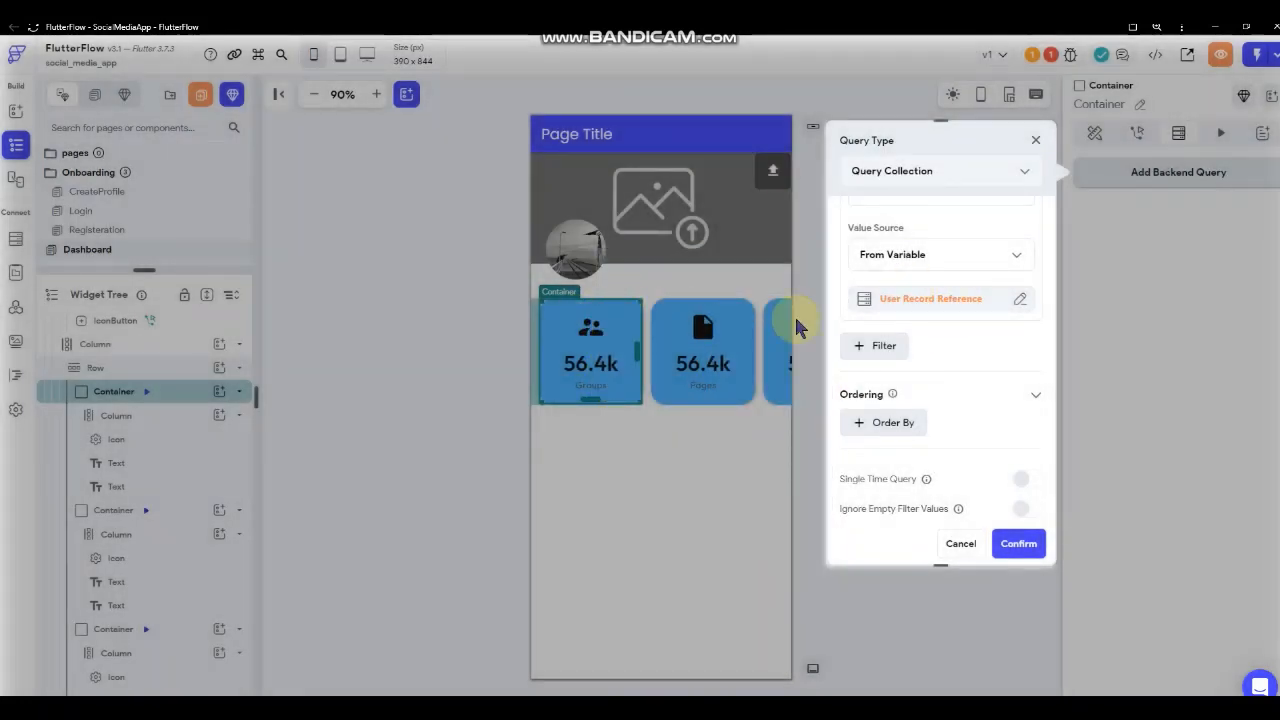
scroll(929, 276, "up", 1)
scroll(932, 273, "down", 2)
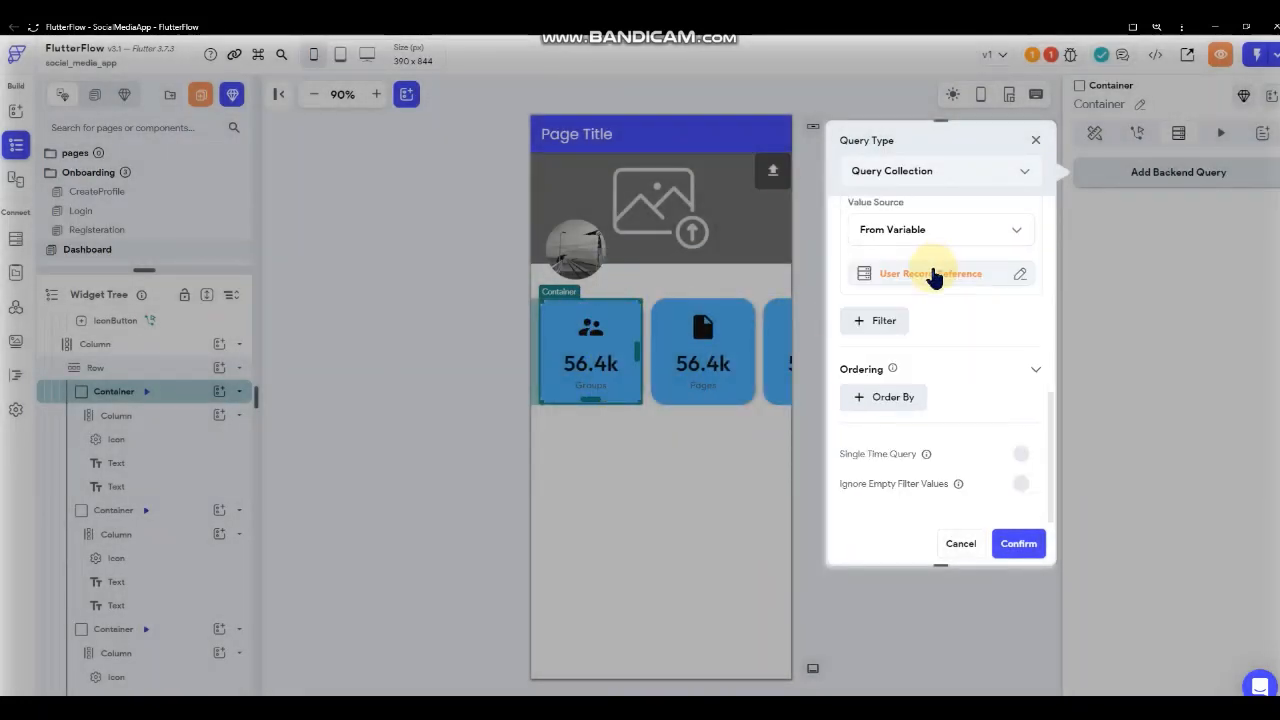
scroll(929, 285, "up", 3)
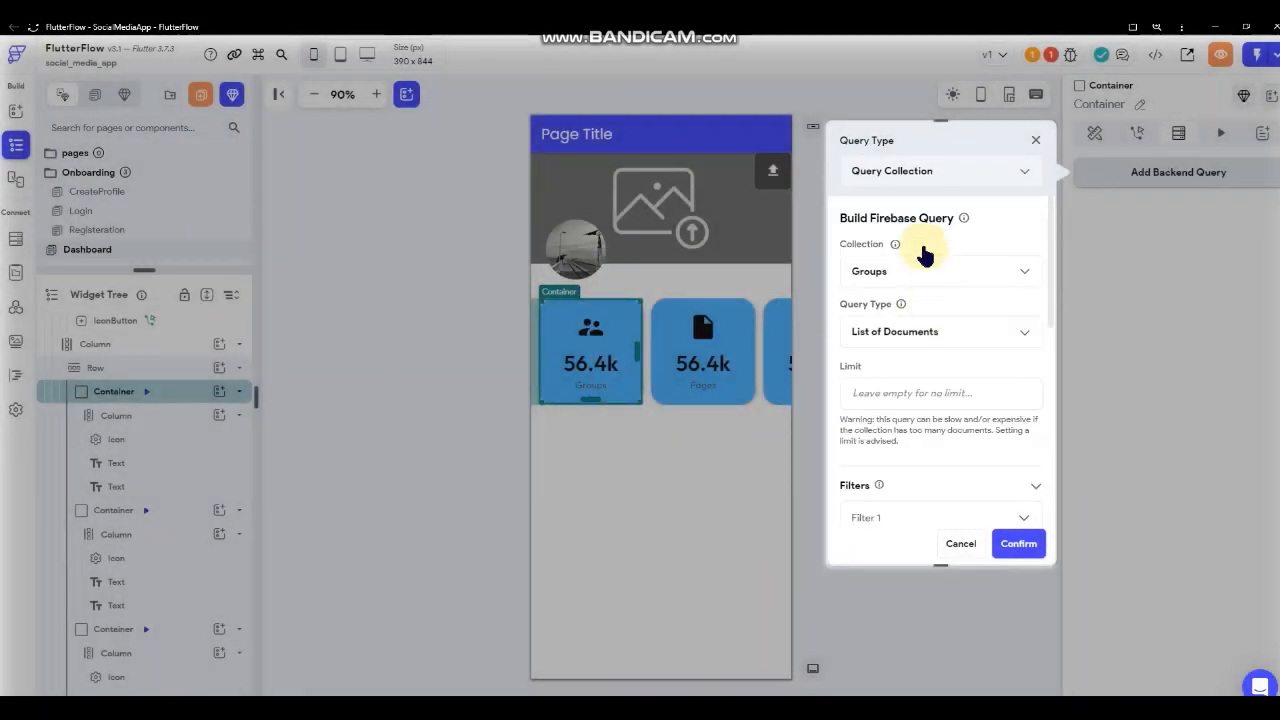
left_click(1019, 545)
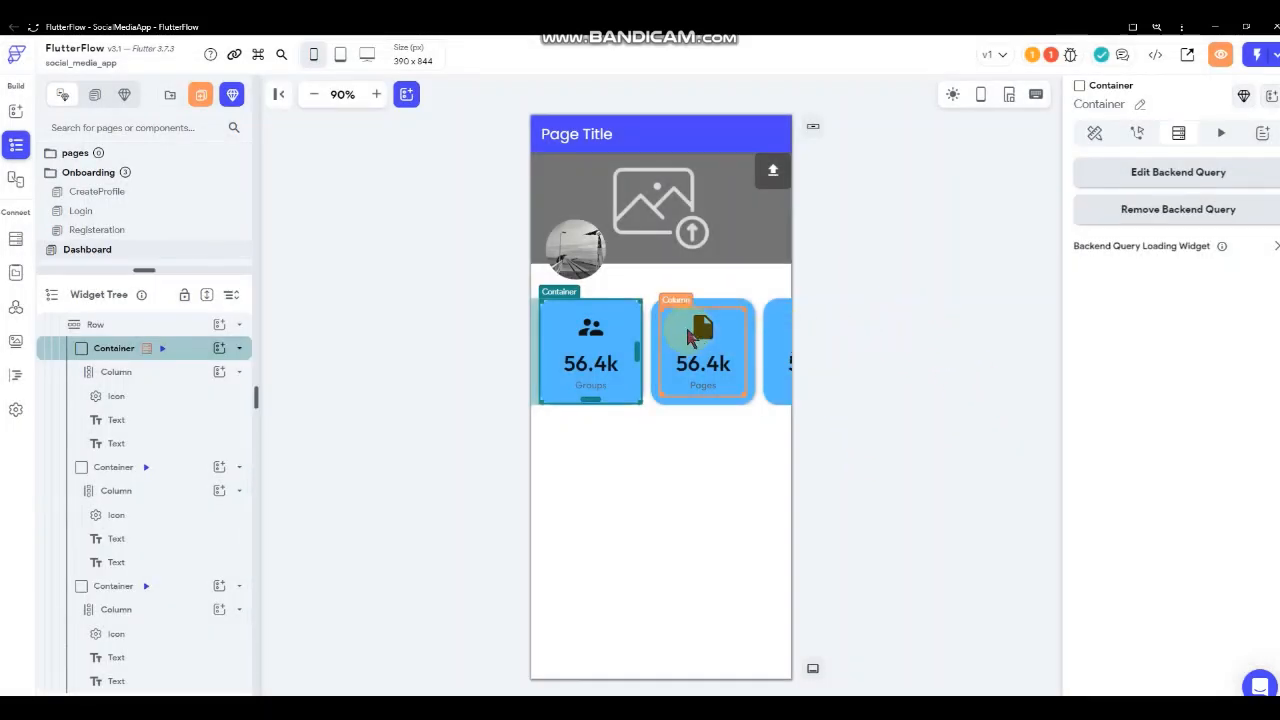
- Bind the Groups card's number text to the Groups Documents variable, using its Number of Items
left_click(590, 370)
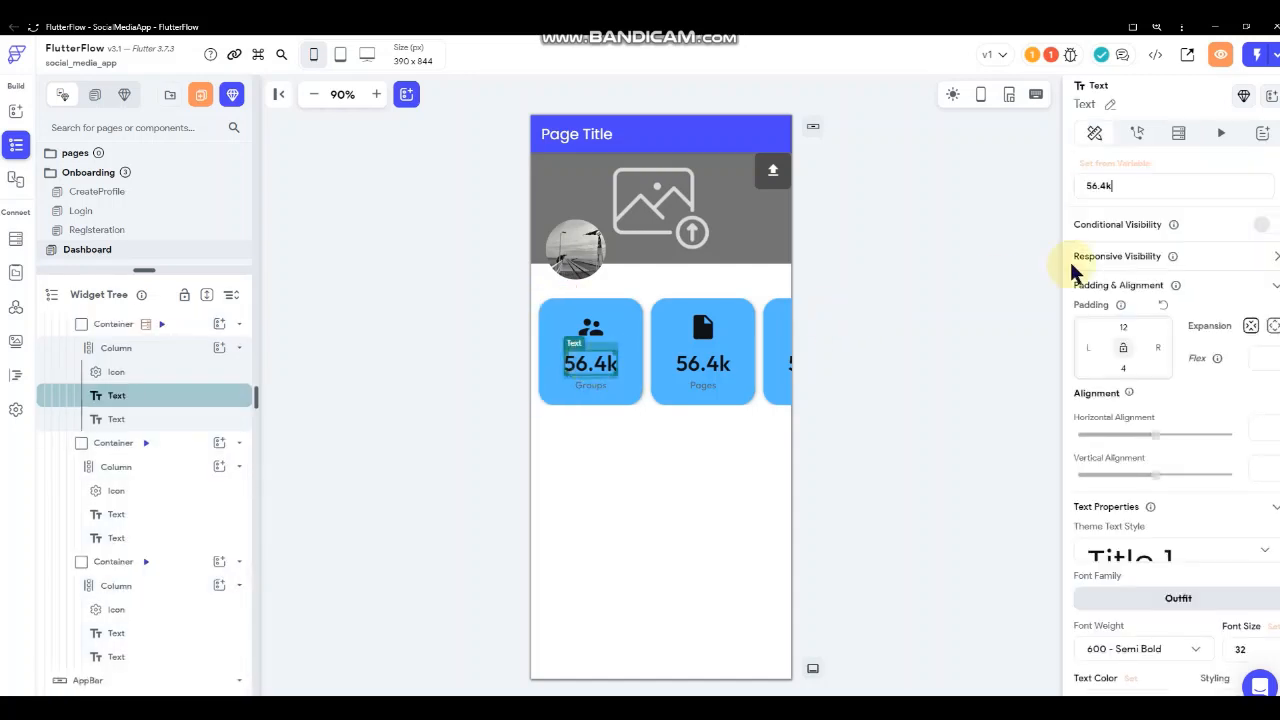
left_click(1099, 177)
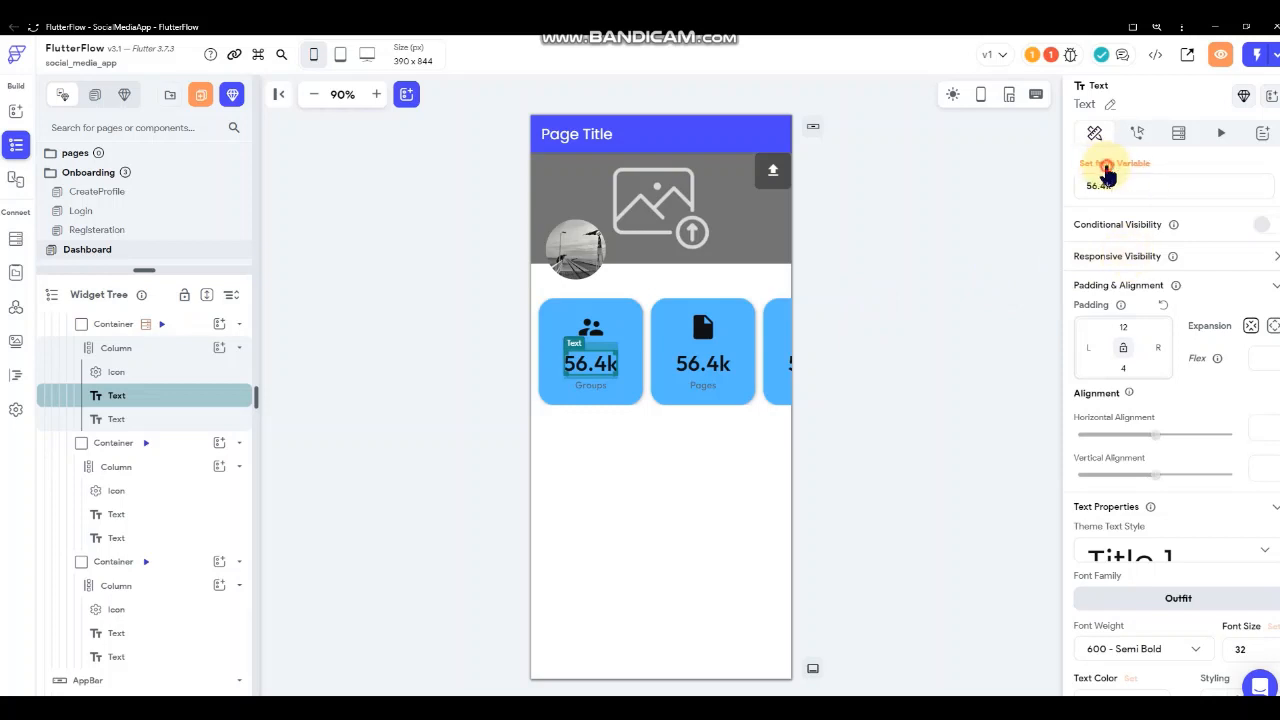
left_click(1106, 166)
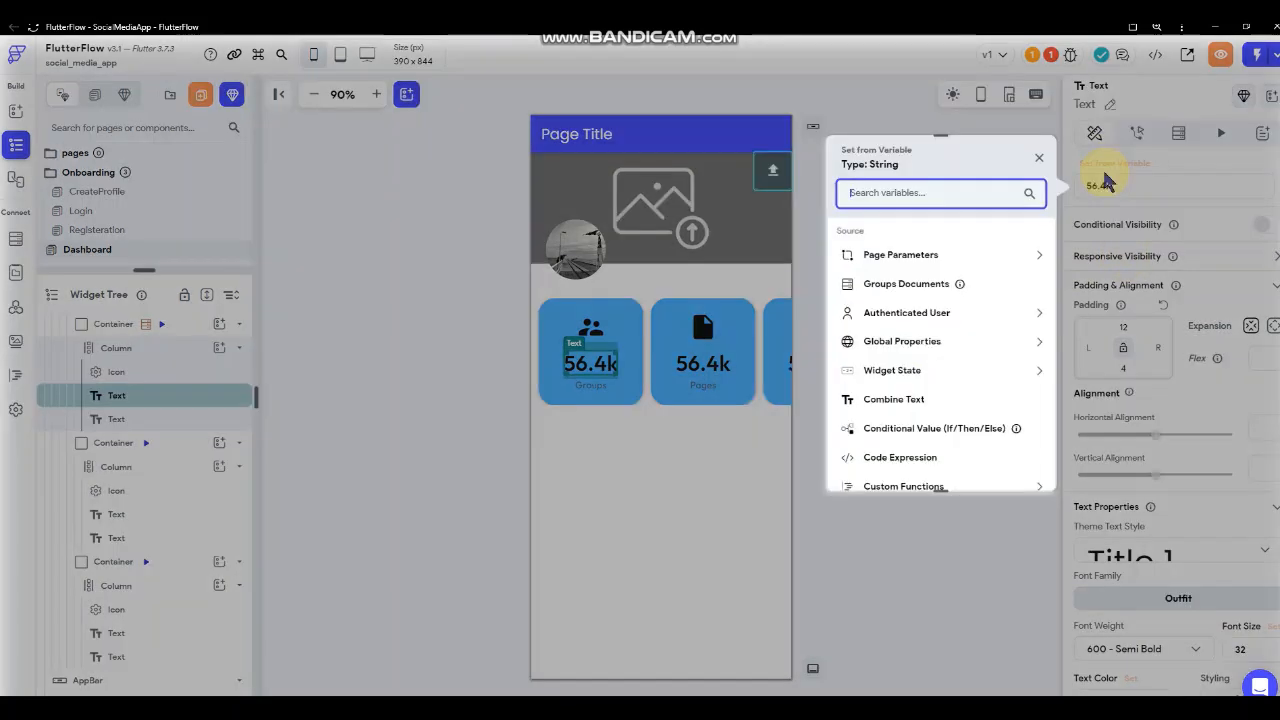
left_click(904, 287)
left_click(916, 286)
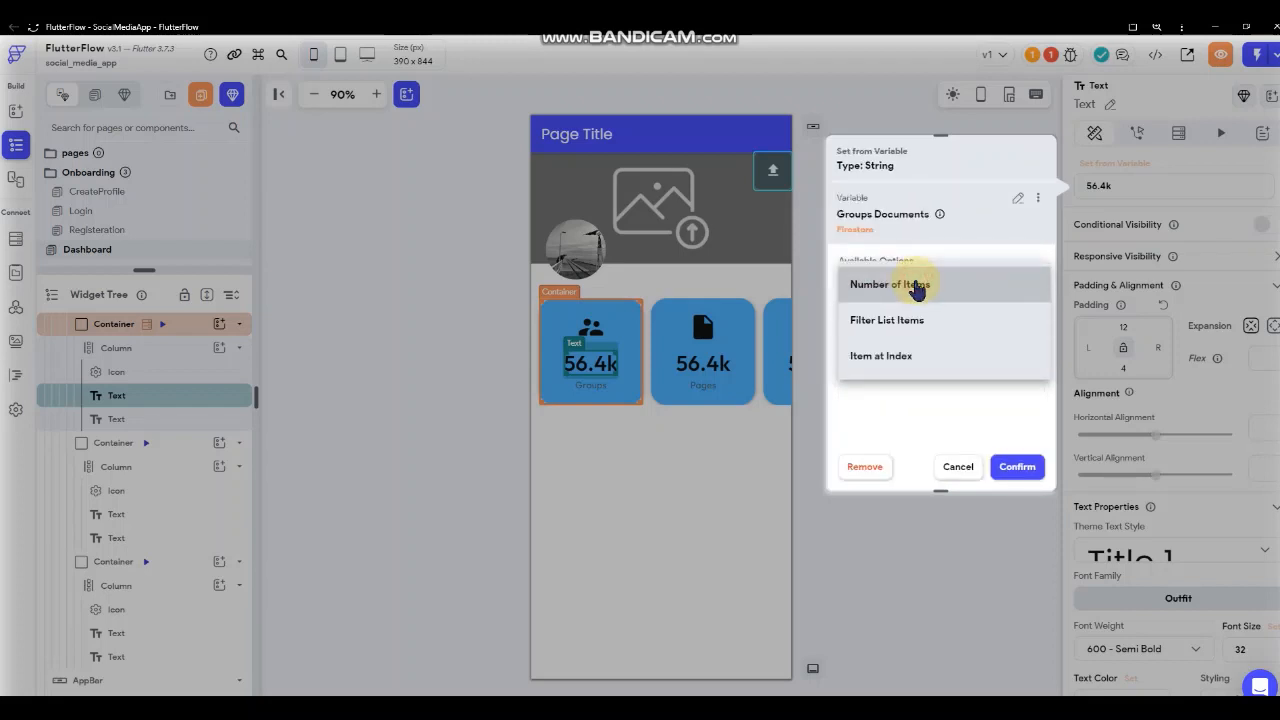
left_click(910, 286)
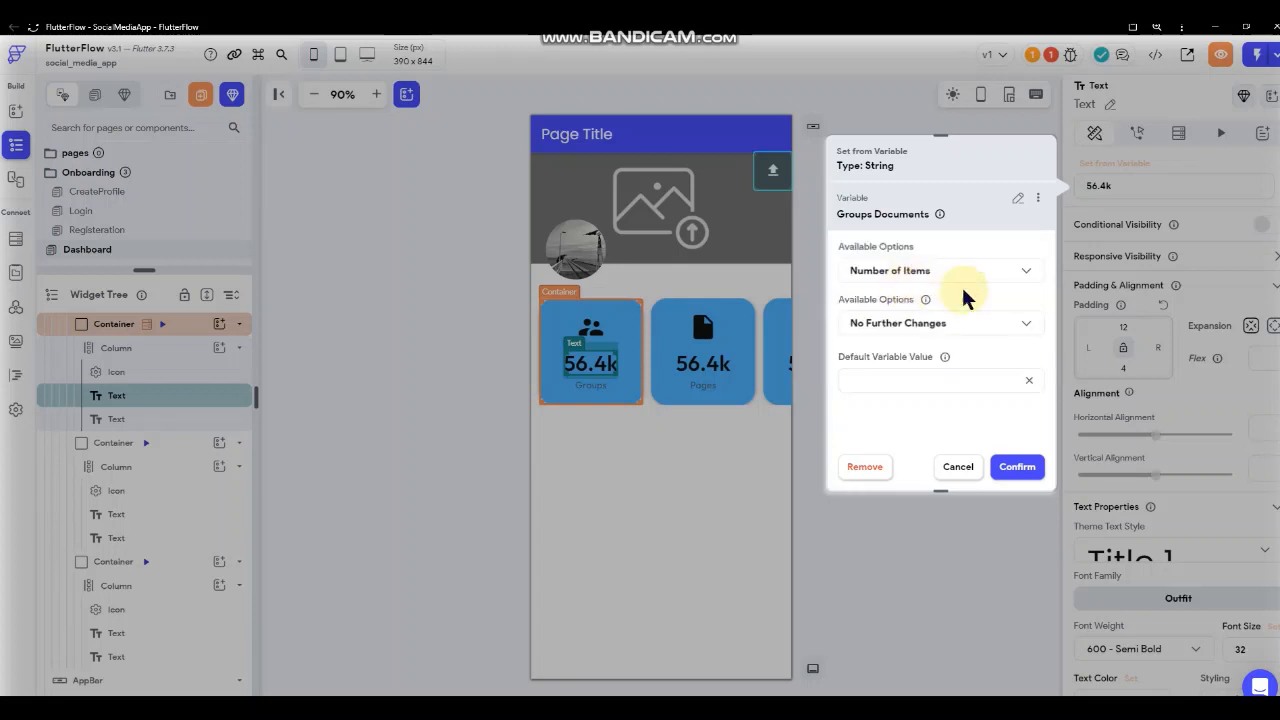
- Apply the Compact number format to the Groups count, set its default value to 0 and confirm the variable
left_click(922, 324)
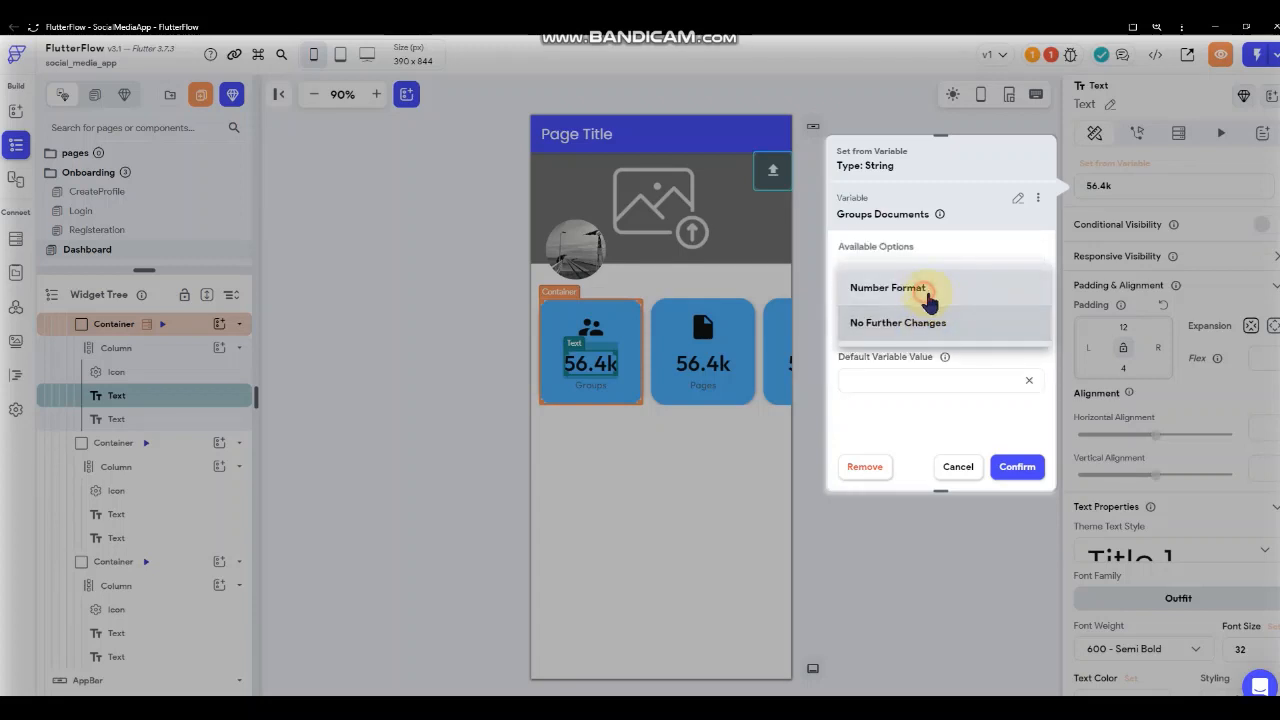
left_click(918, 288)
left_click(929, 376)
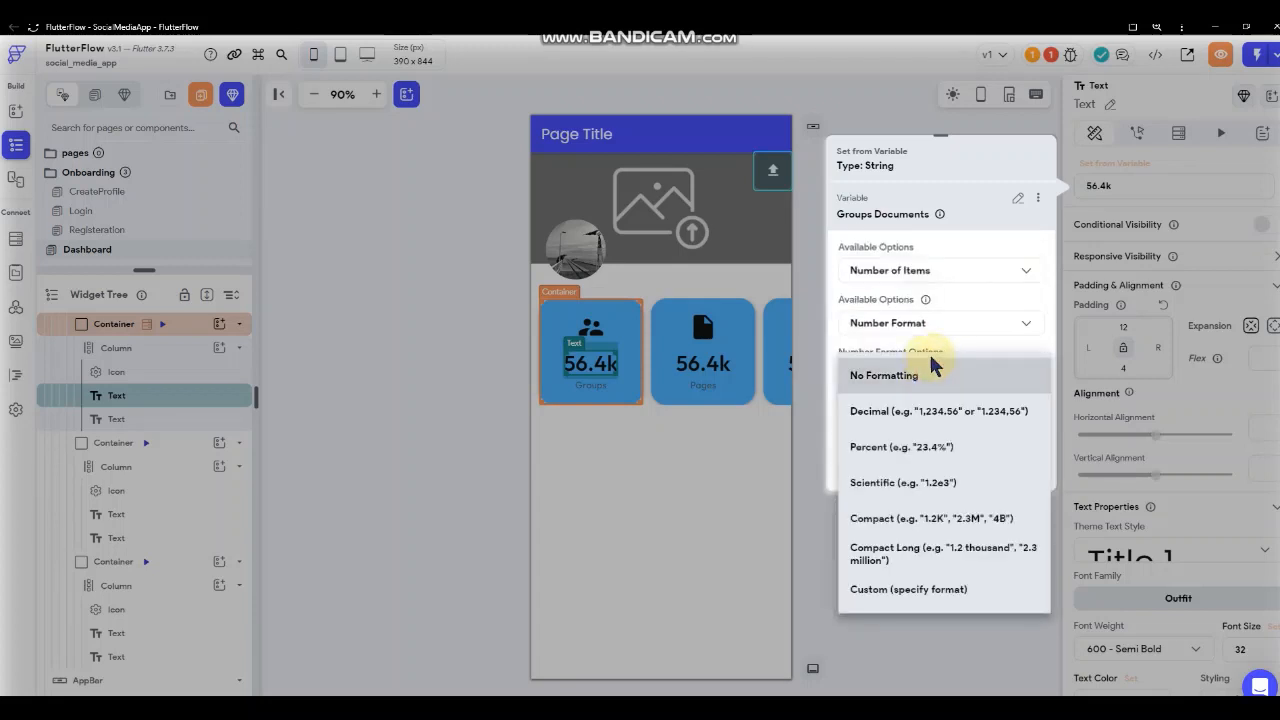
left_click(918, 520)
scroll(920, 358, "down", 2)
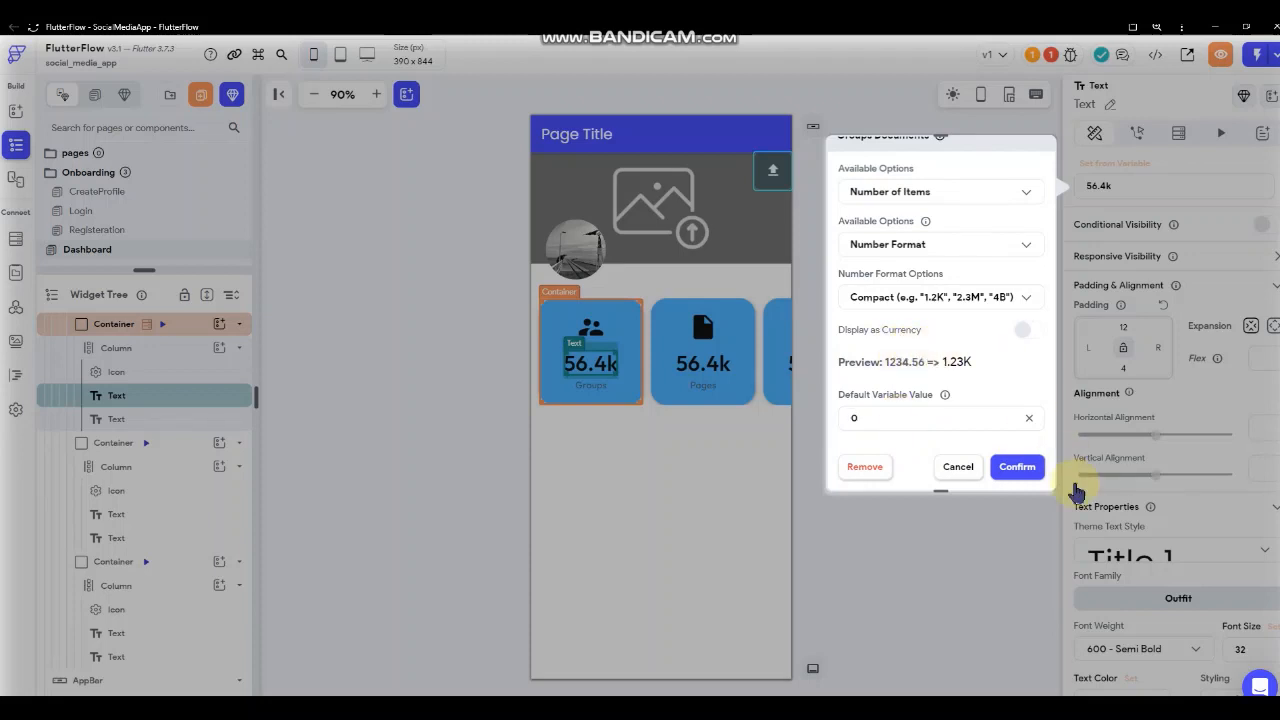
left_click(1018, 470)
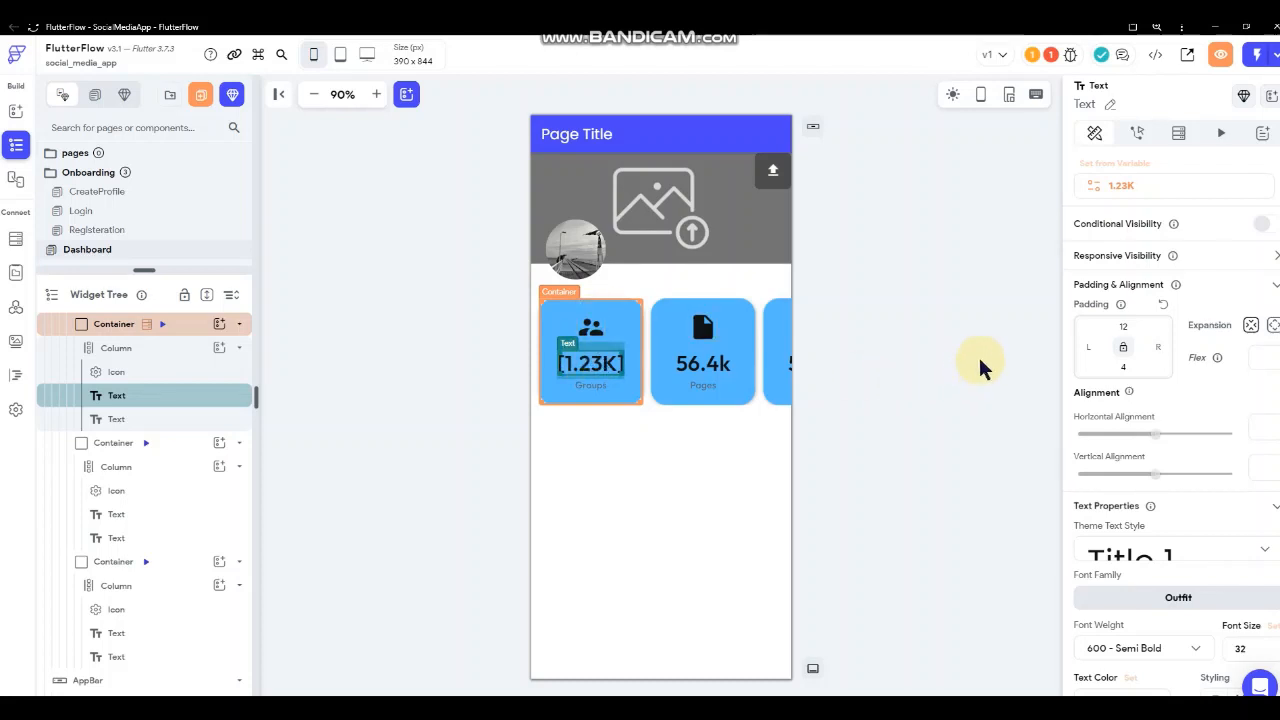
- Set the Groups count text's font size to 28 and turn on Auto Size
scroll(1187, 428, "down", 2)
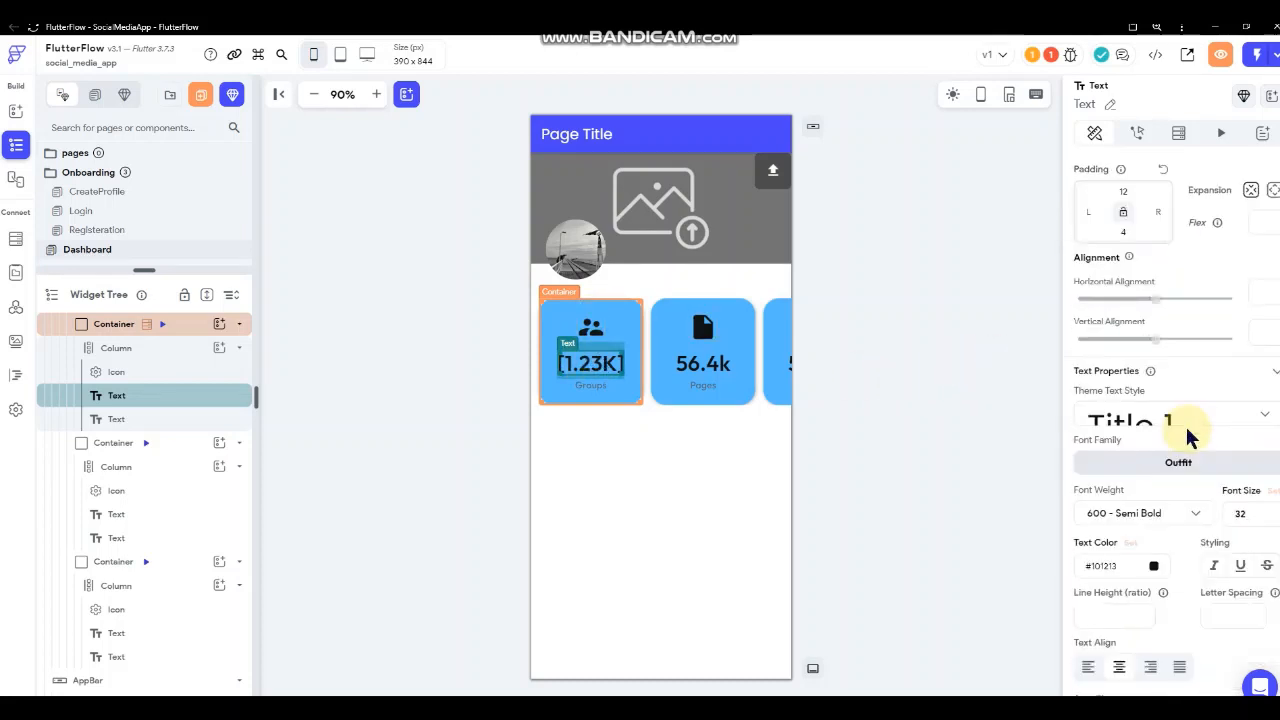
left_click(1252, 514)
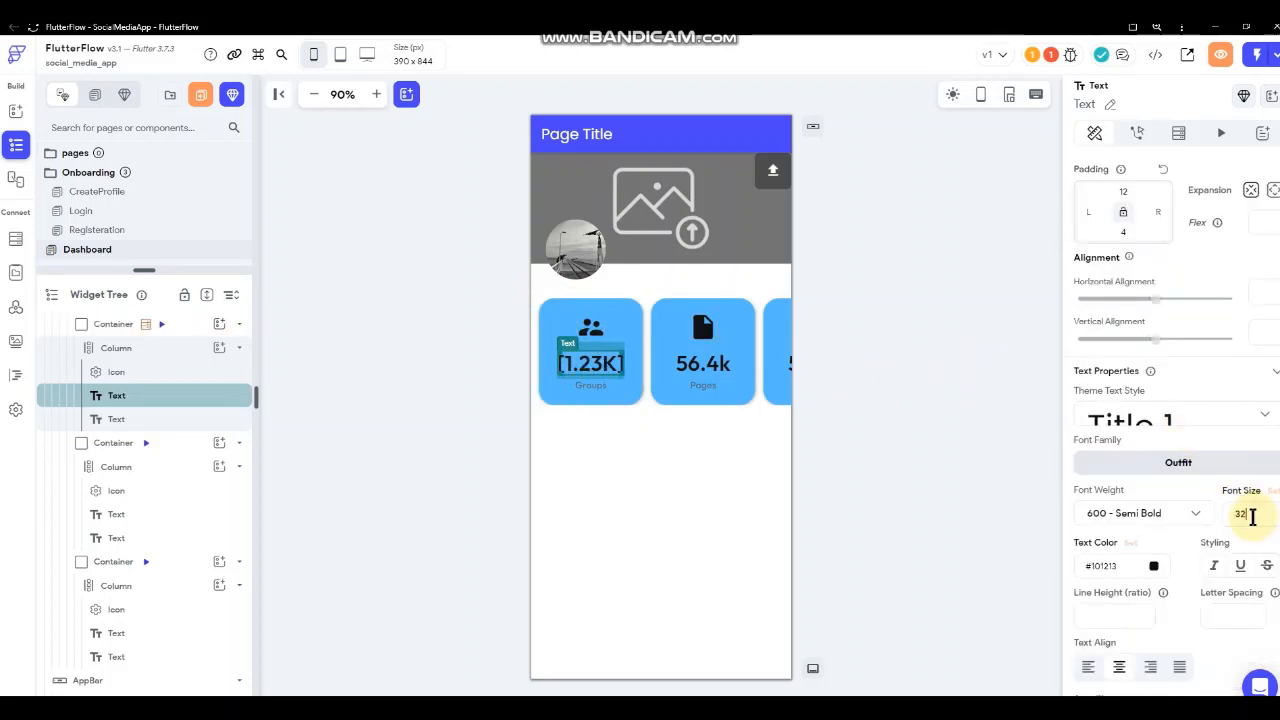
double_click(1252, 514)
type("28")
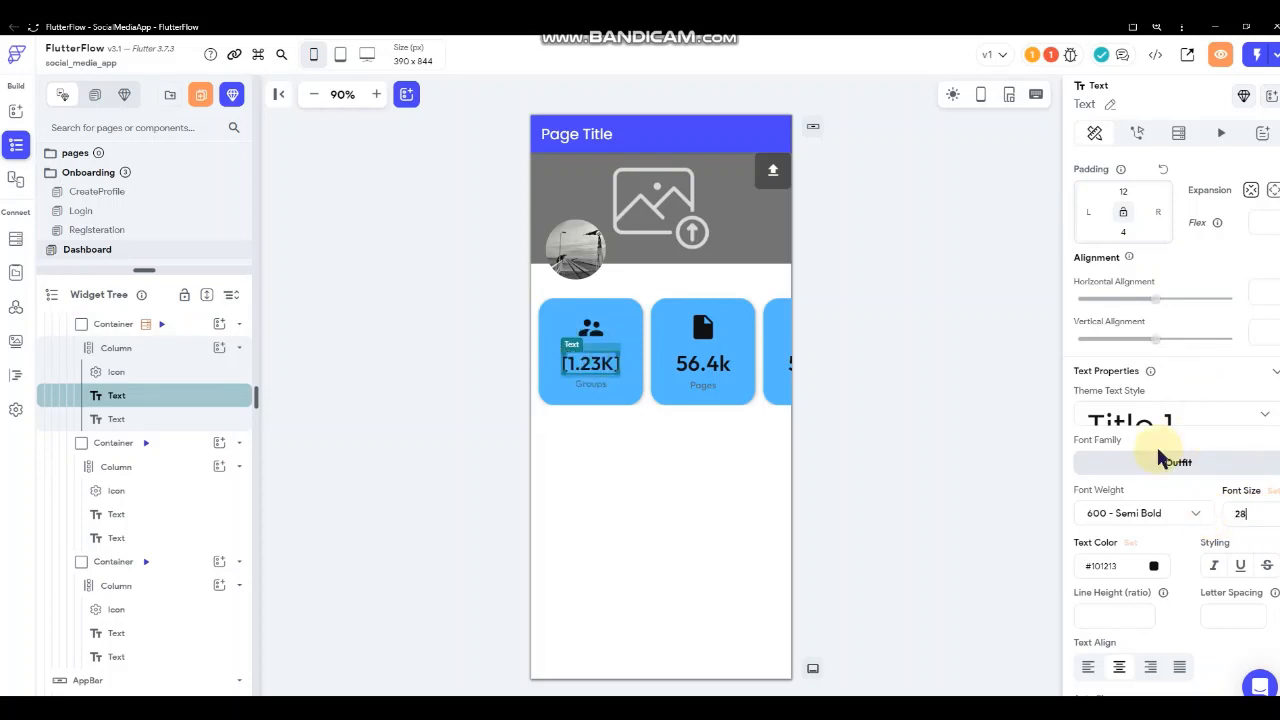
scroll(1156, 444, "down", 1)
scroll(1100, 430, "down", 3)
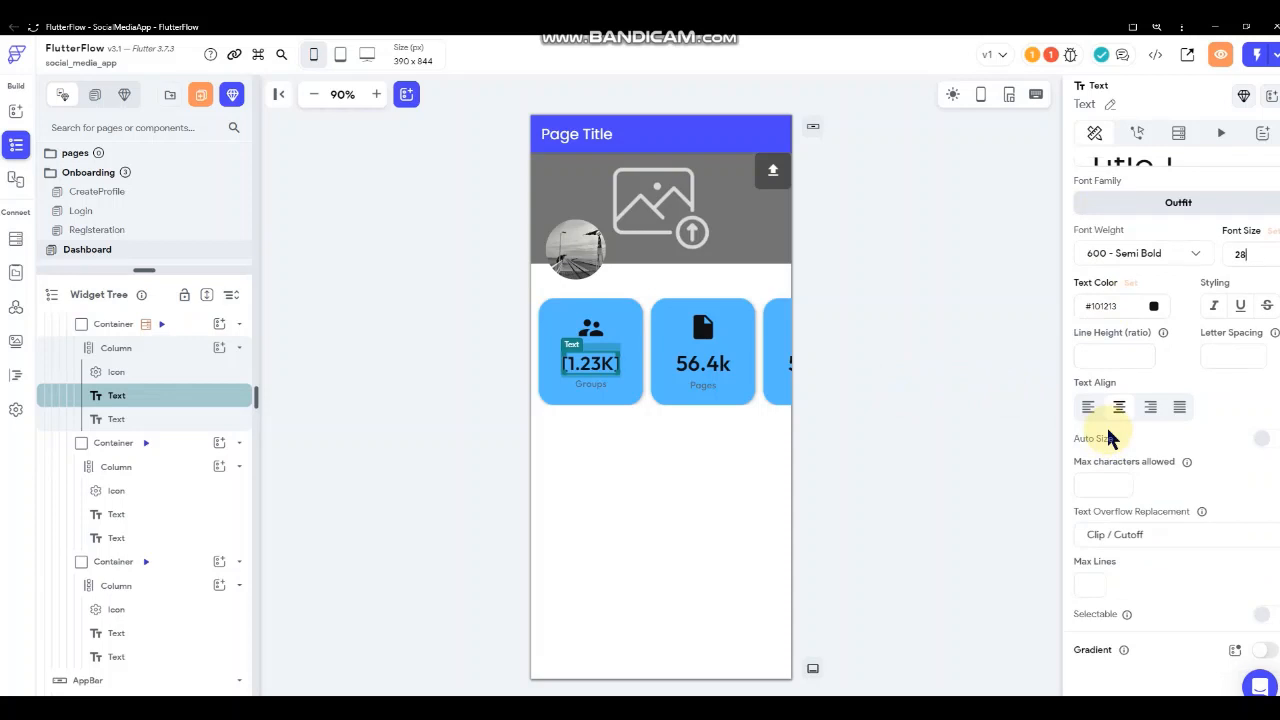
left_click(1260, 438)
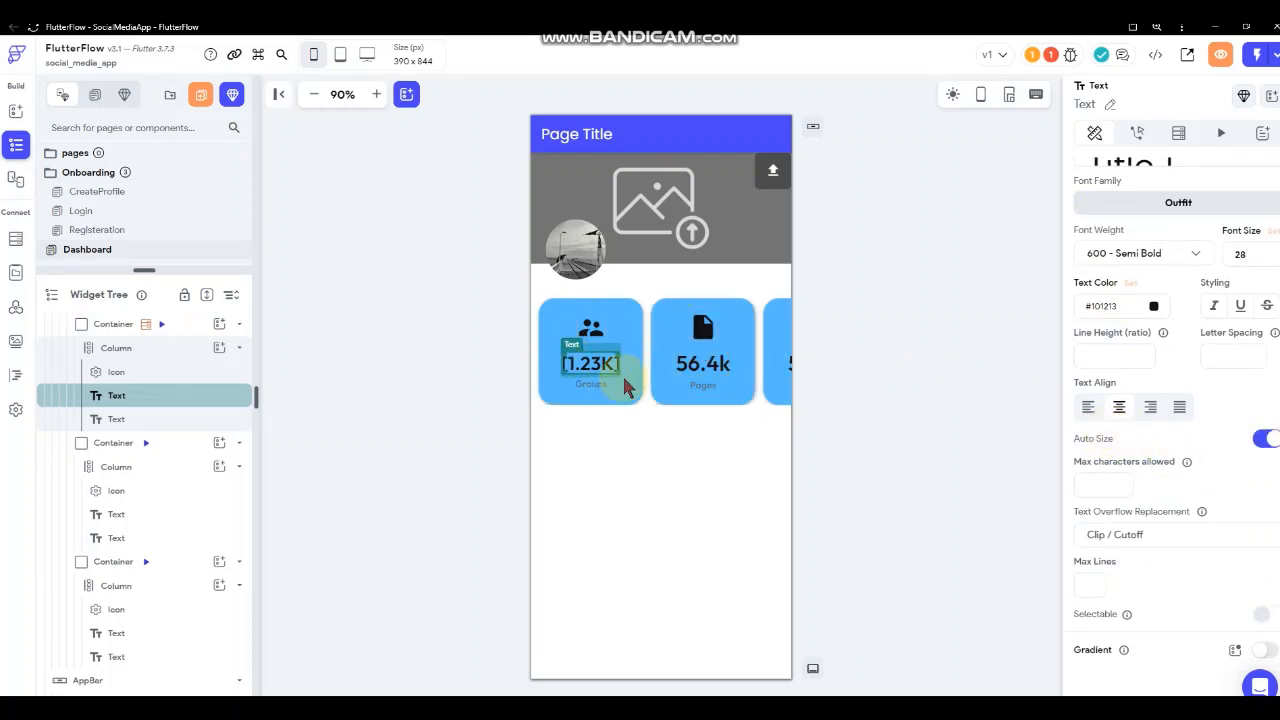
left_click(640, 310)
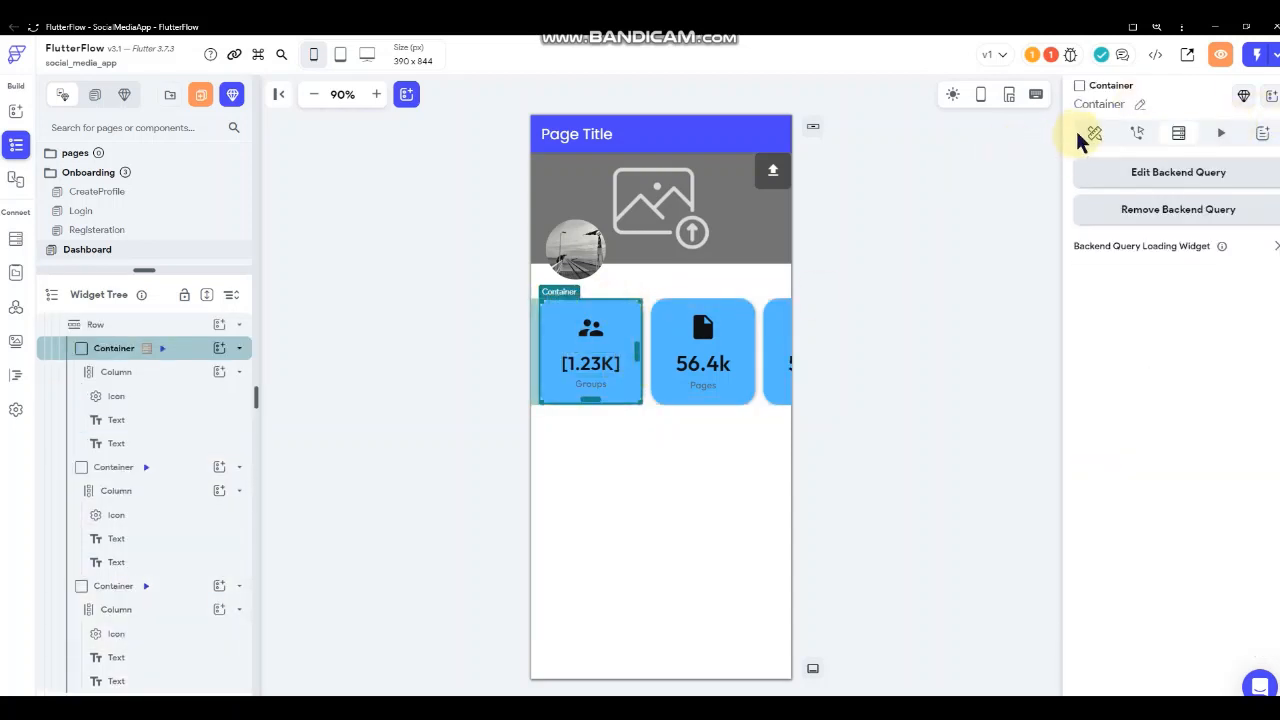
scroll(1128, 465, "down", 1)
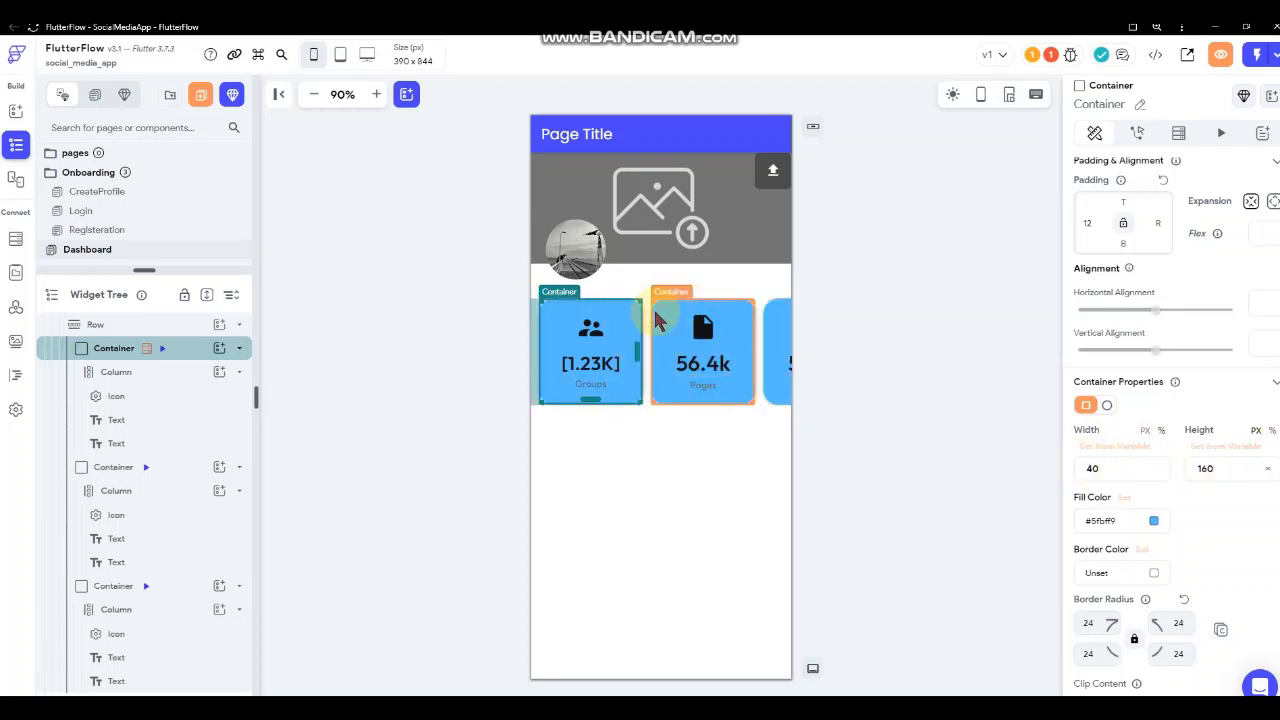
left_click(607, 371)
scroll(1112, 432, "down", 5)
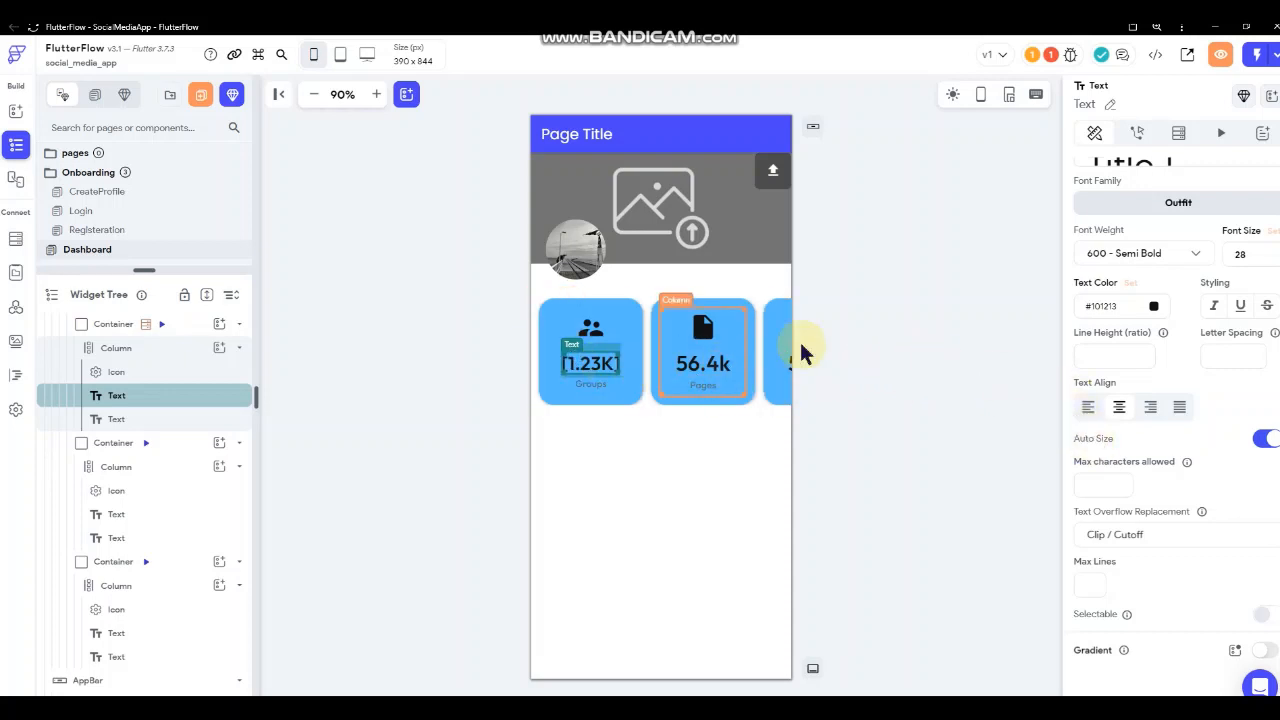
left_click(636, 313)
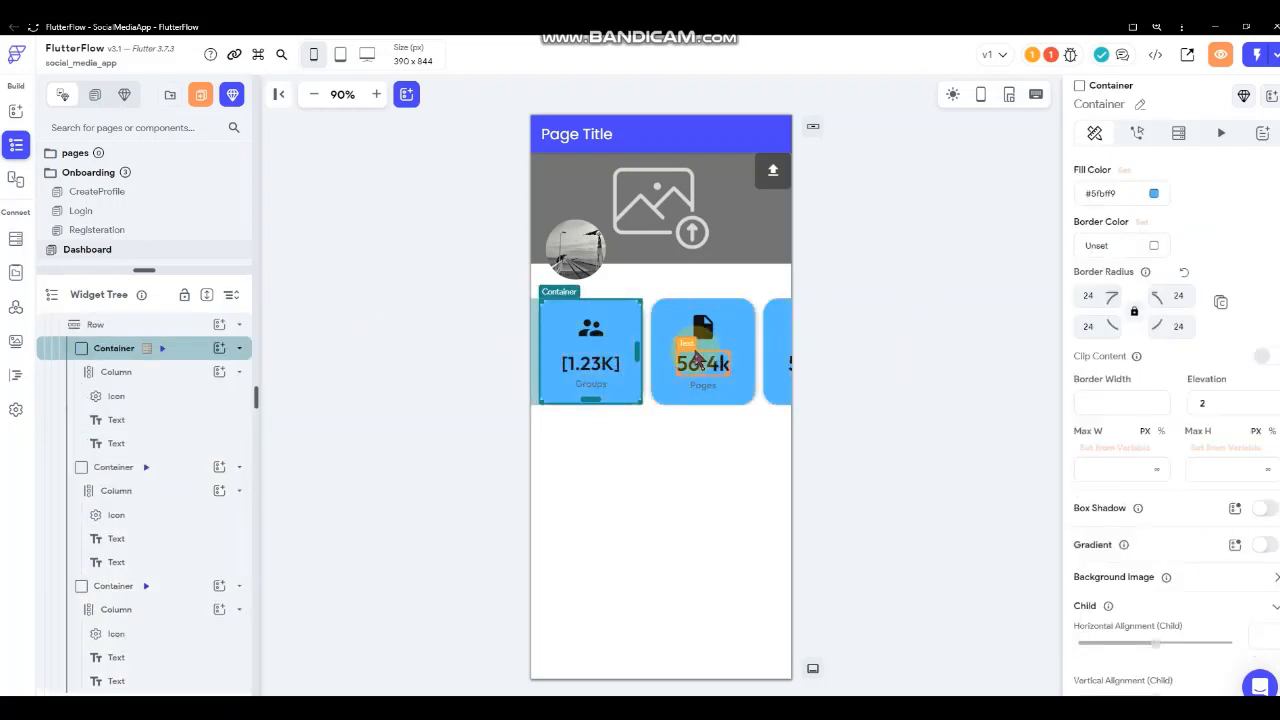
left_click(837, 357)
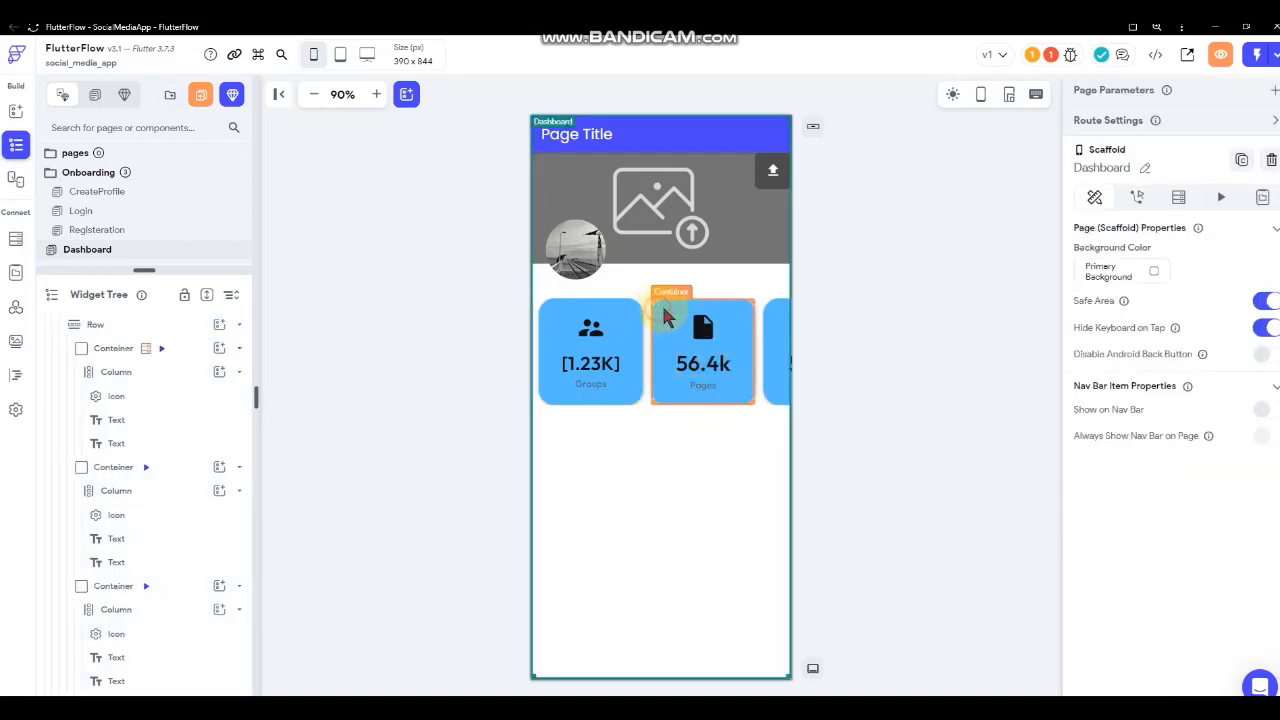
left_click(668, 318)
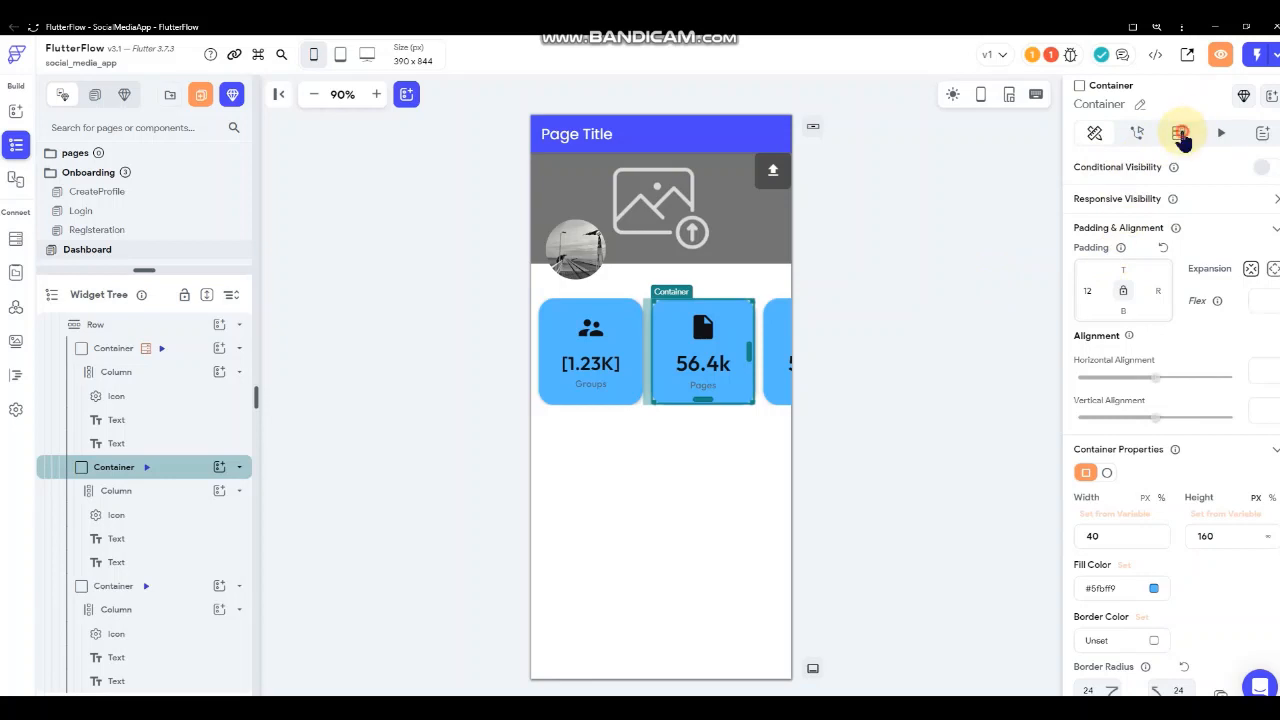
left_click(1180, 135)
left_click(1140, 180)
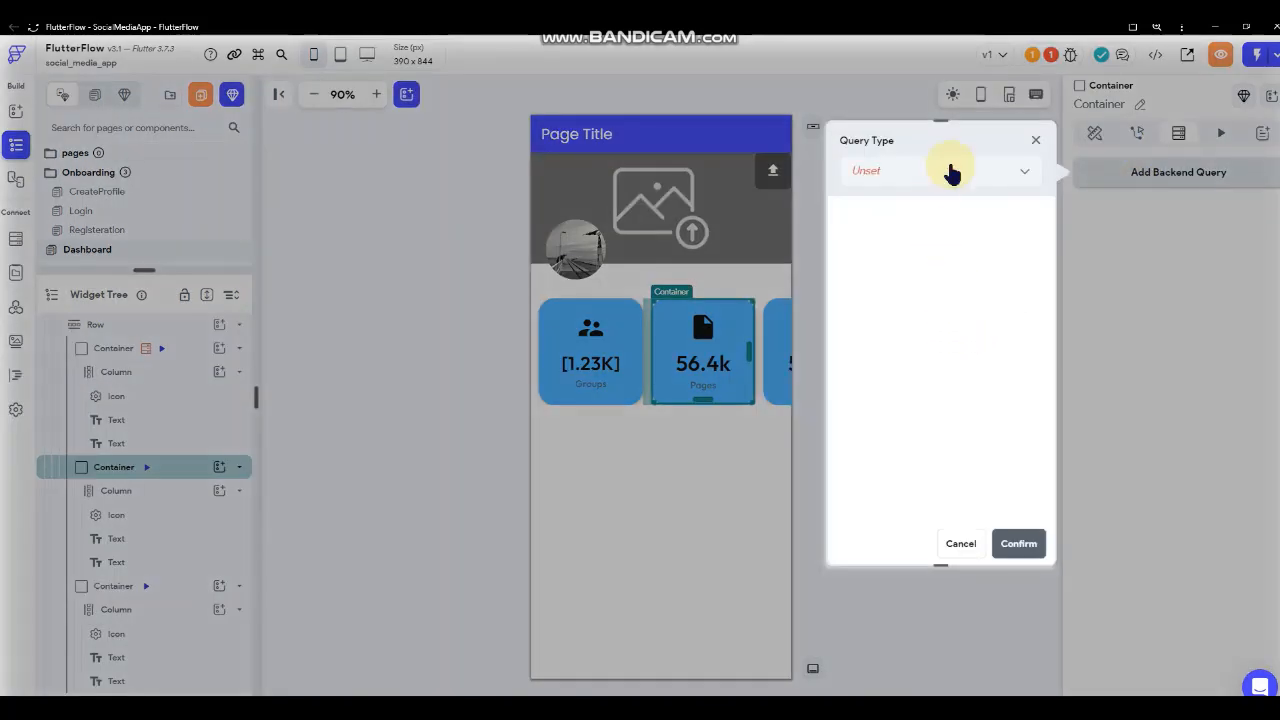
left_click(951, 173)
left_click(947, 170)
left_click(940, 271)
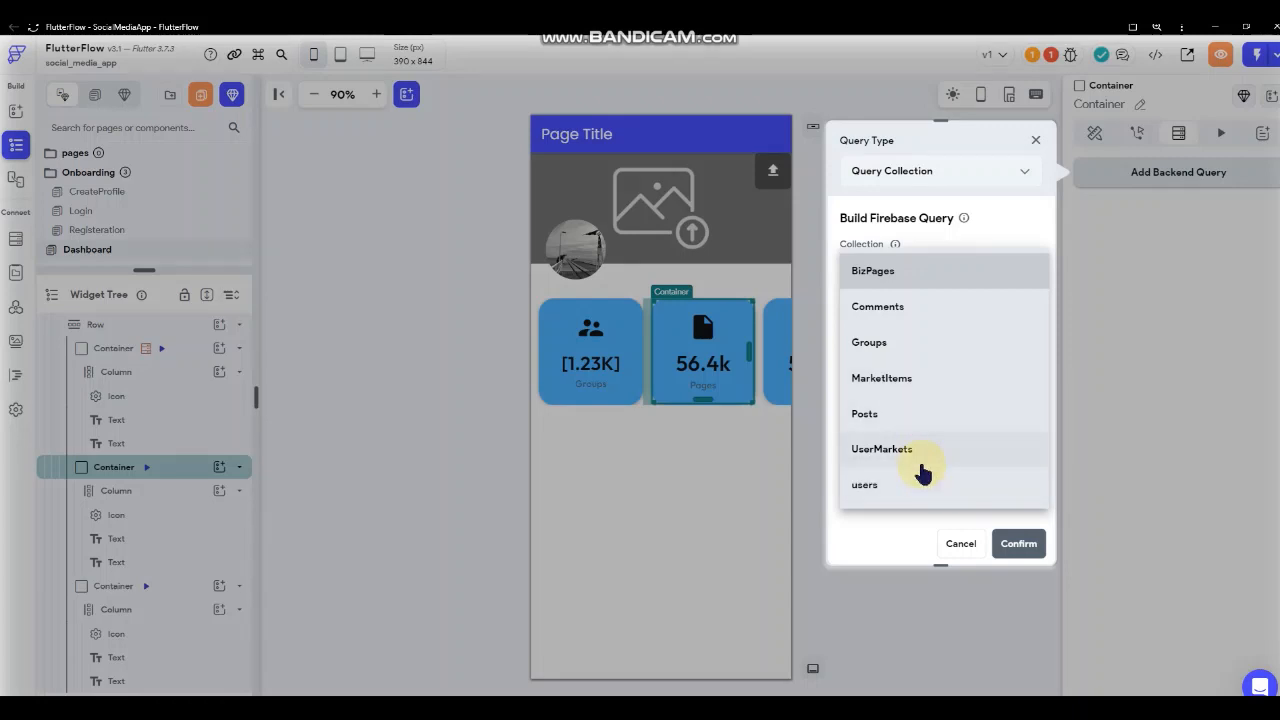
left_click(912, 285)
left_click(943, 333)
left_click(960, 296)
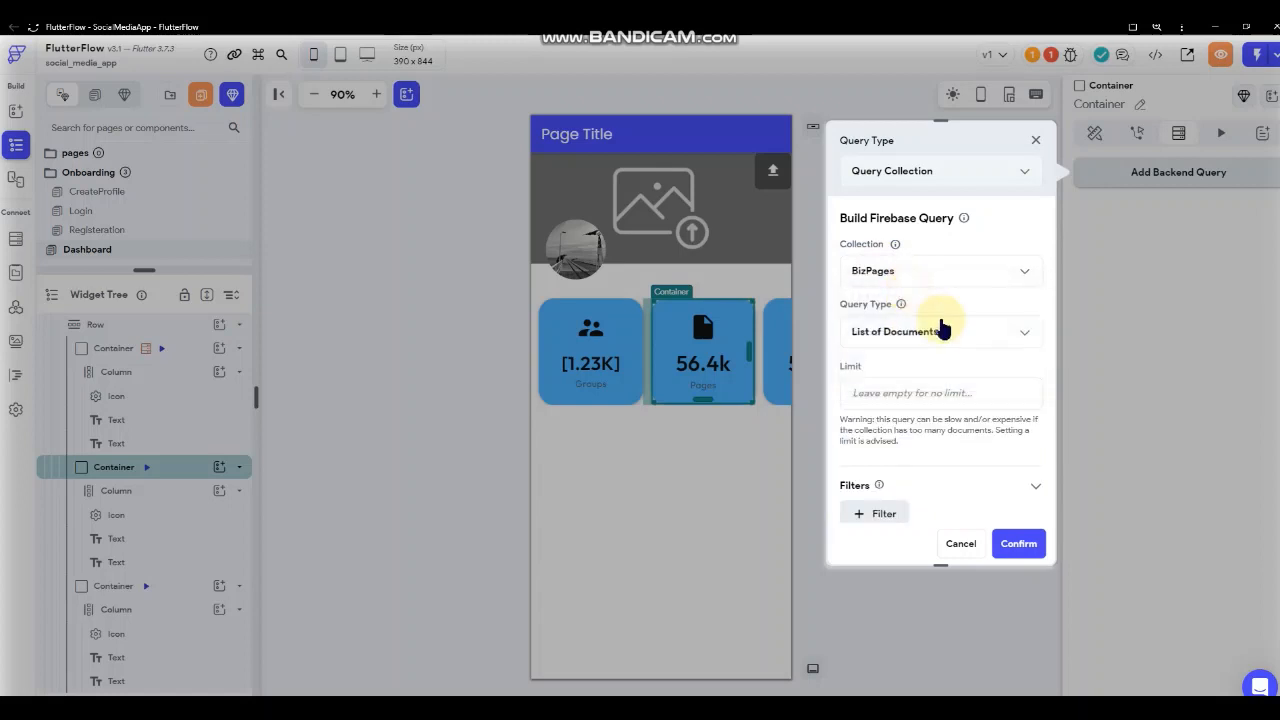
scroll(940, 328, "down", 3)
left_click(885, 380)
left_click(932, 440)
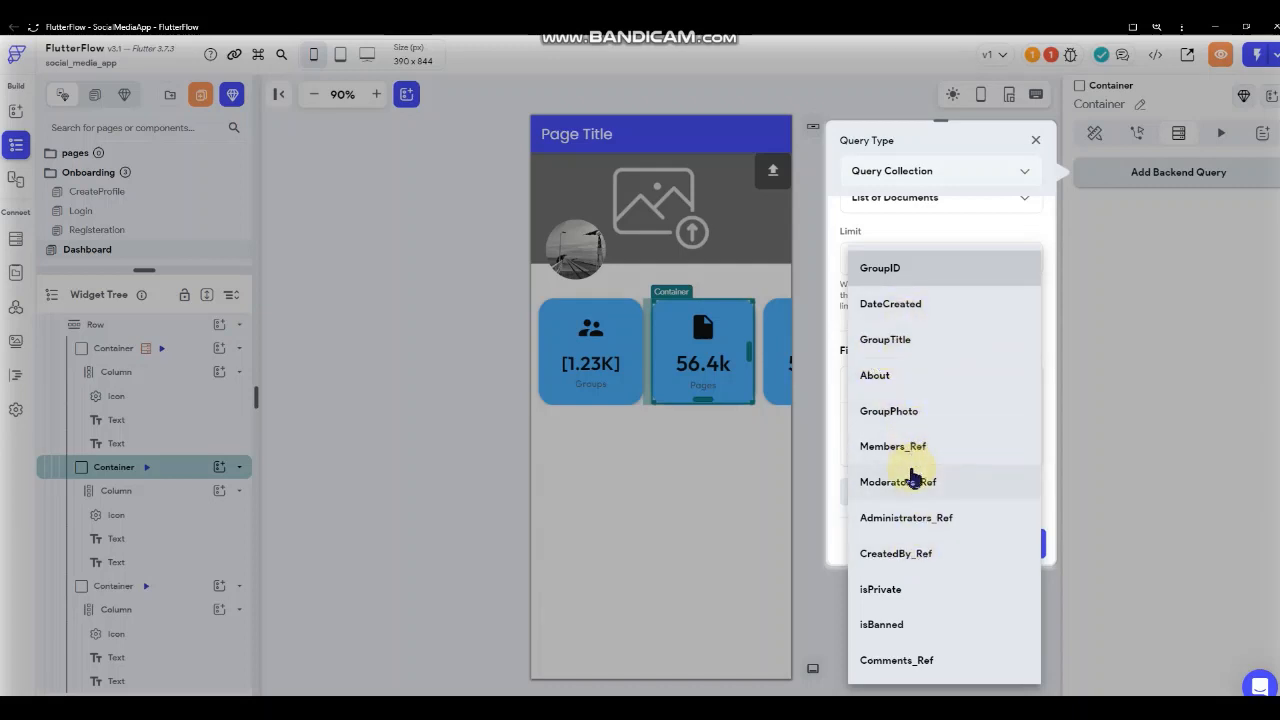
left_click(831, 440)
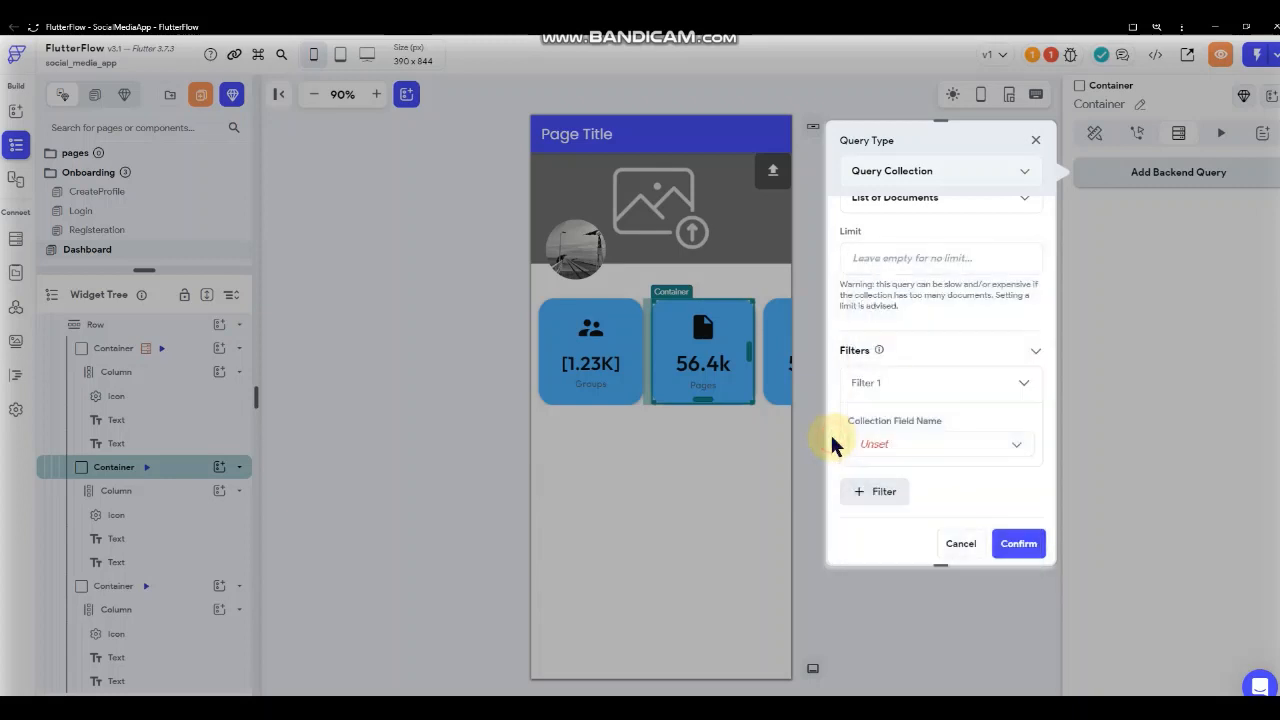
left_click(960, 543)
- Delete the Members_Ref field from the BizPages collection schema in Firestore
left_click(15, 238)
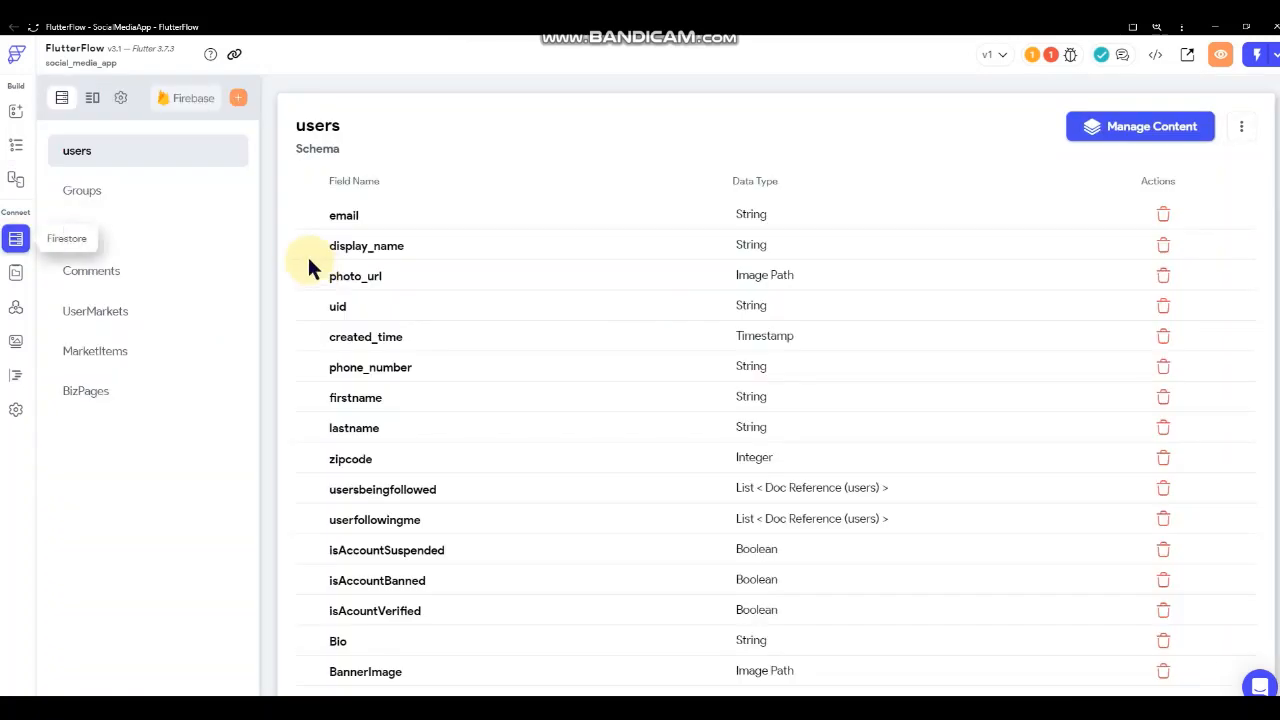
left_click(120, 396)
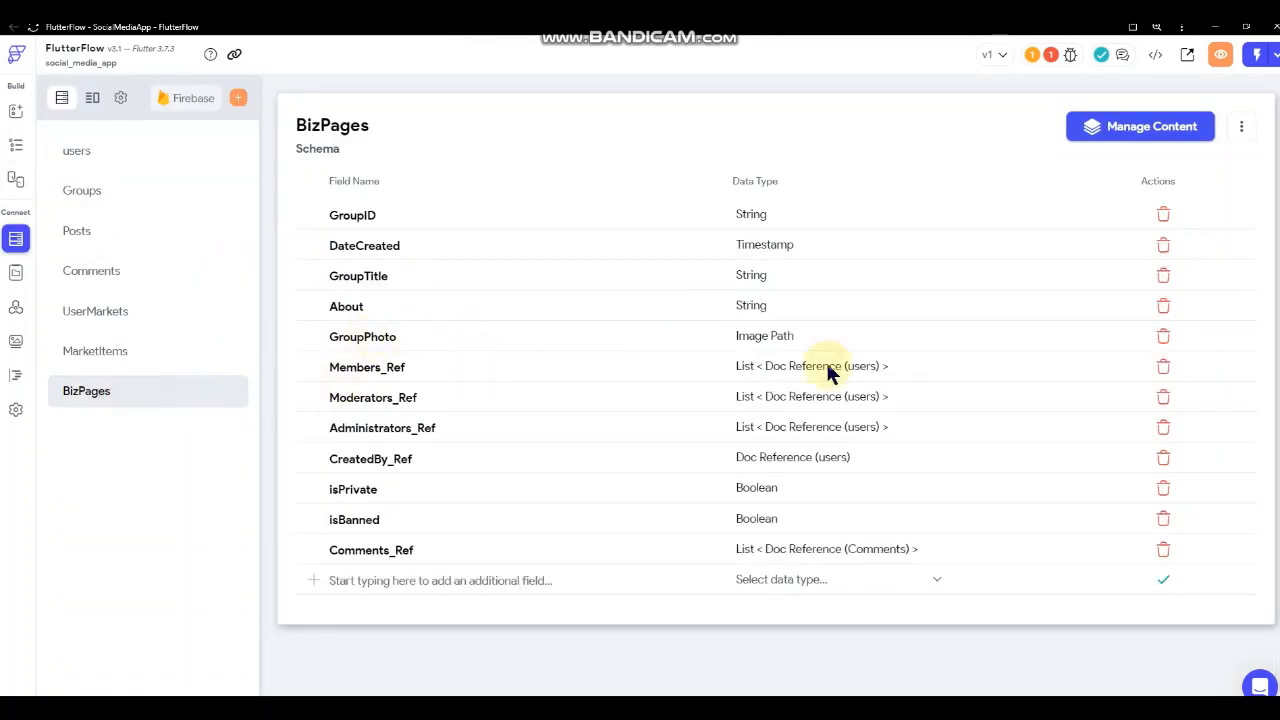
left_click(1162, 368)
left_click(730, 418)
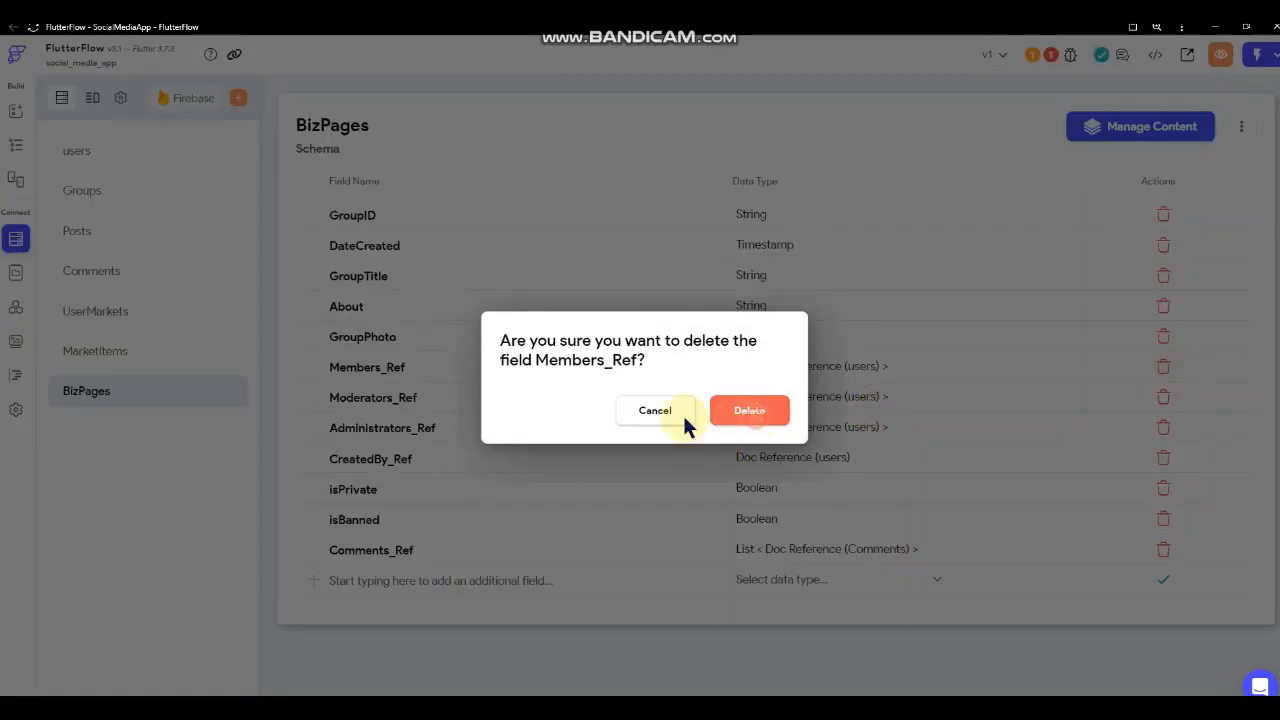
- Add a UsersFollowing_Ref field to the BizPages schema as a list of document references to users
left_click(415, 551)
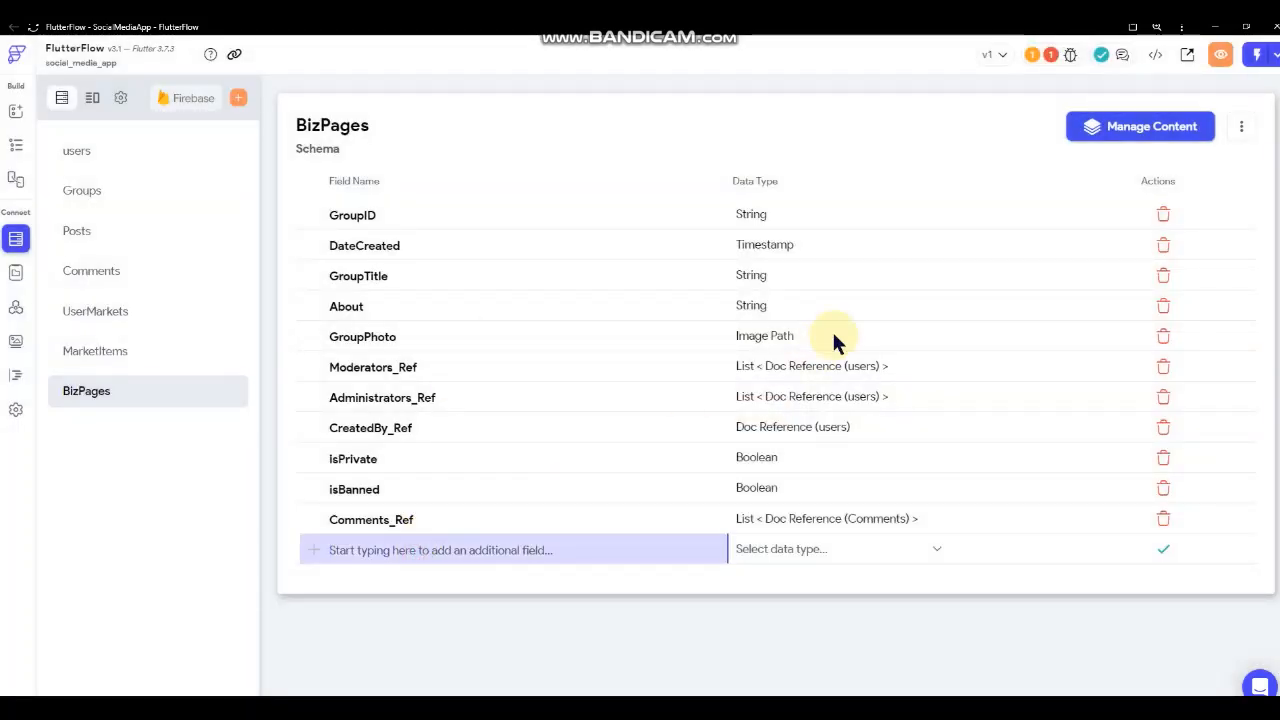
type("UsersFollowing_Ref")
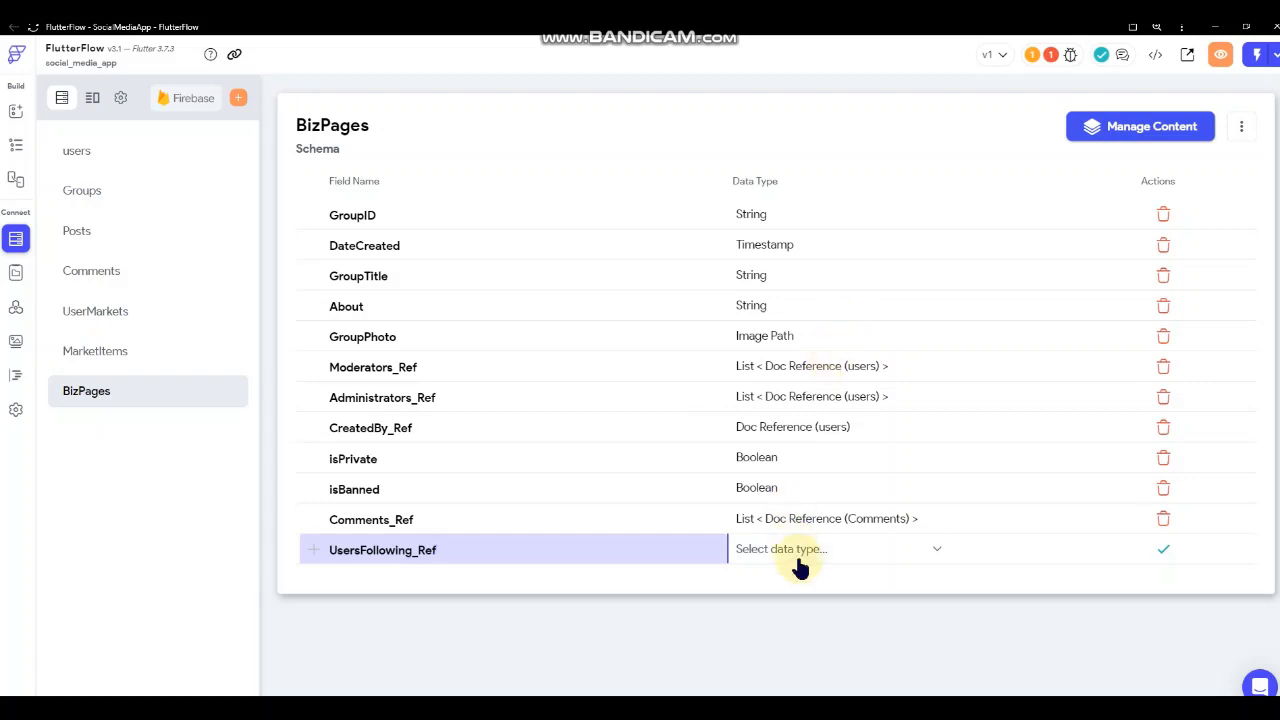
left_click(849, 546)
left_click(922, 108)
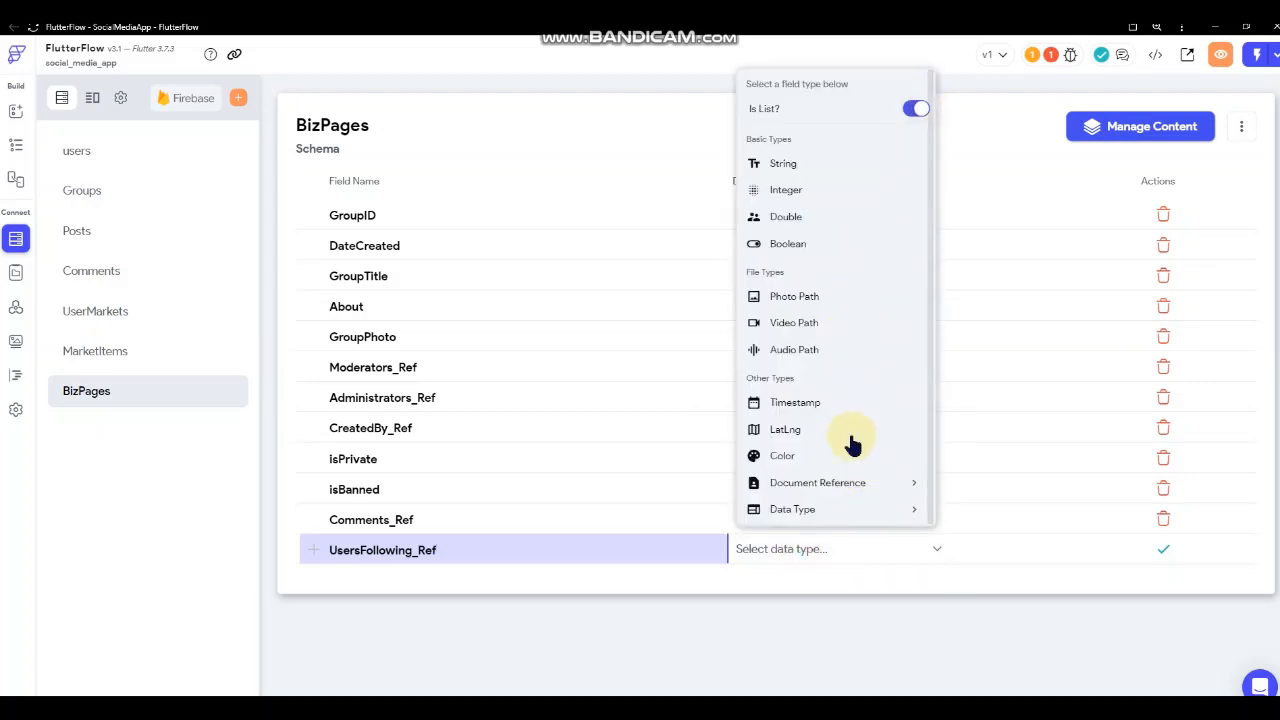
mouse_move(849, 489)
left_click(812, 515)
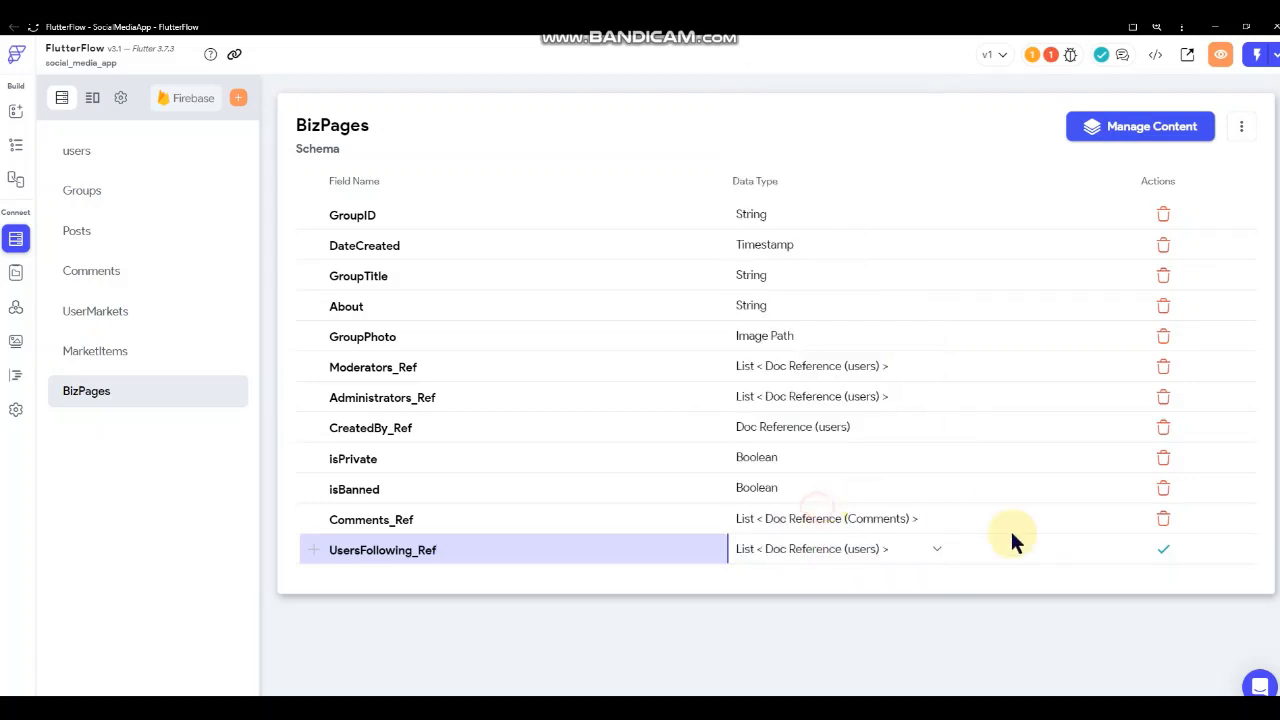
left_click(1163, 553)
- Return to the Dashboard page and set the Pages card's backend query to Query Collection on BizPages, returning a List of Documents
left_click(17, 179)
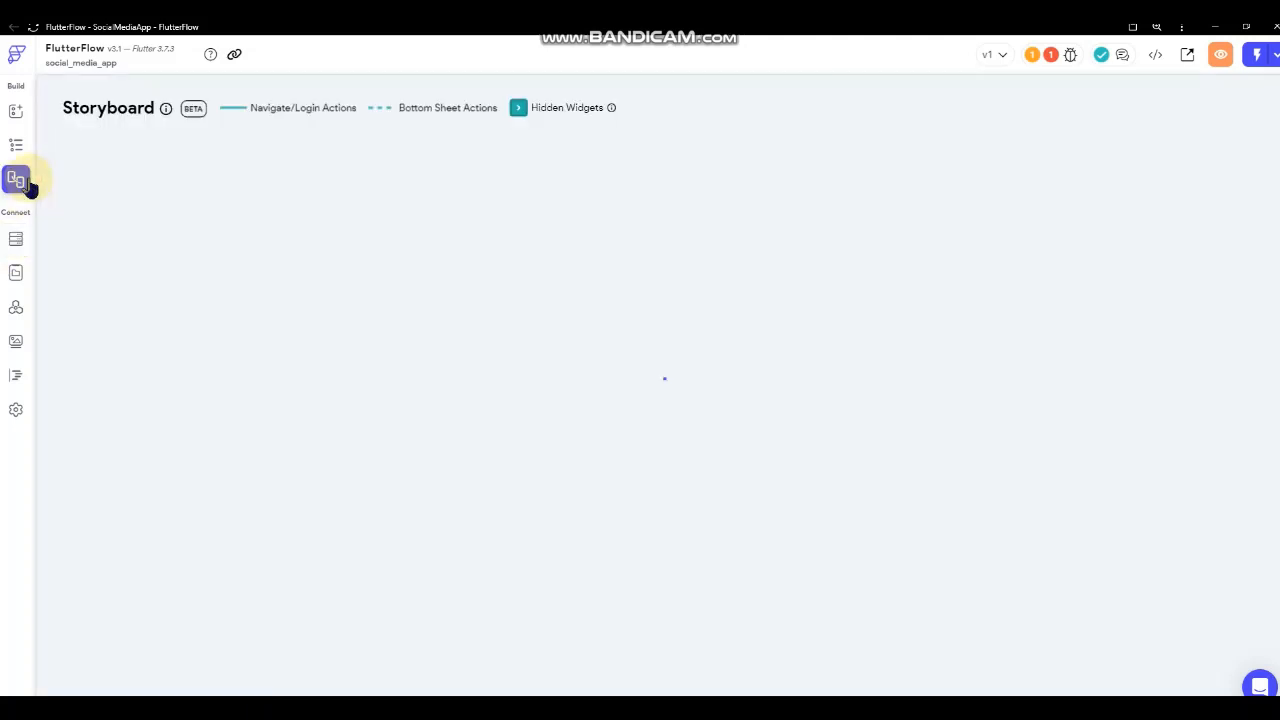
left_click(15, 145)
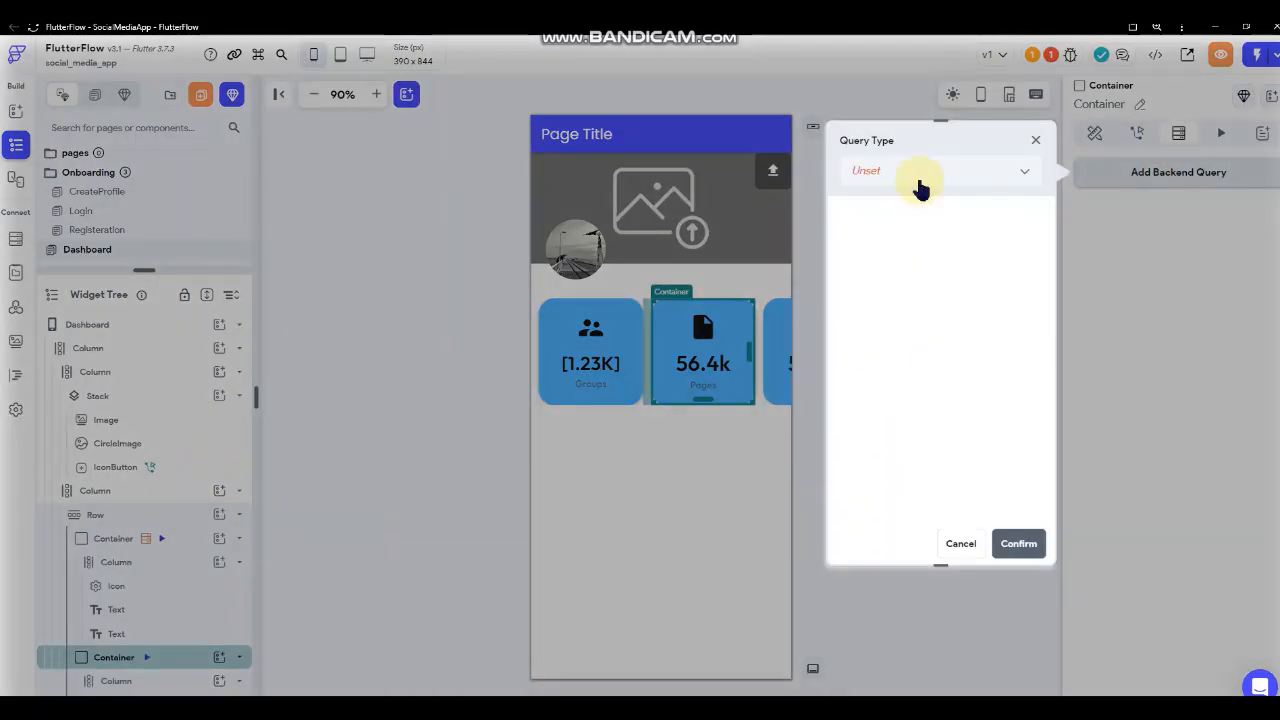
left_click(917, 172)
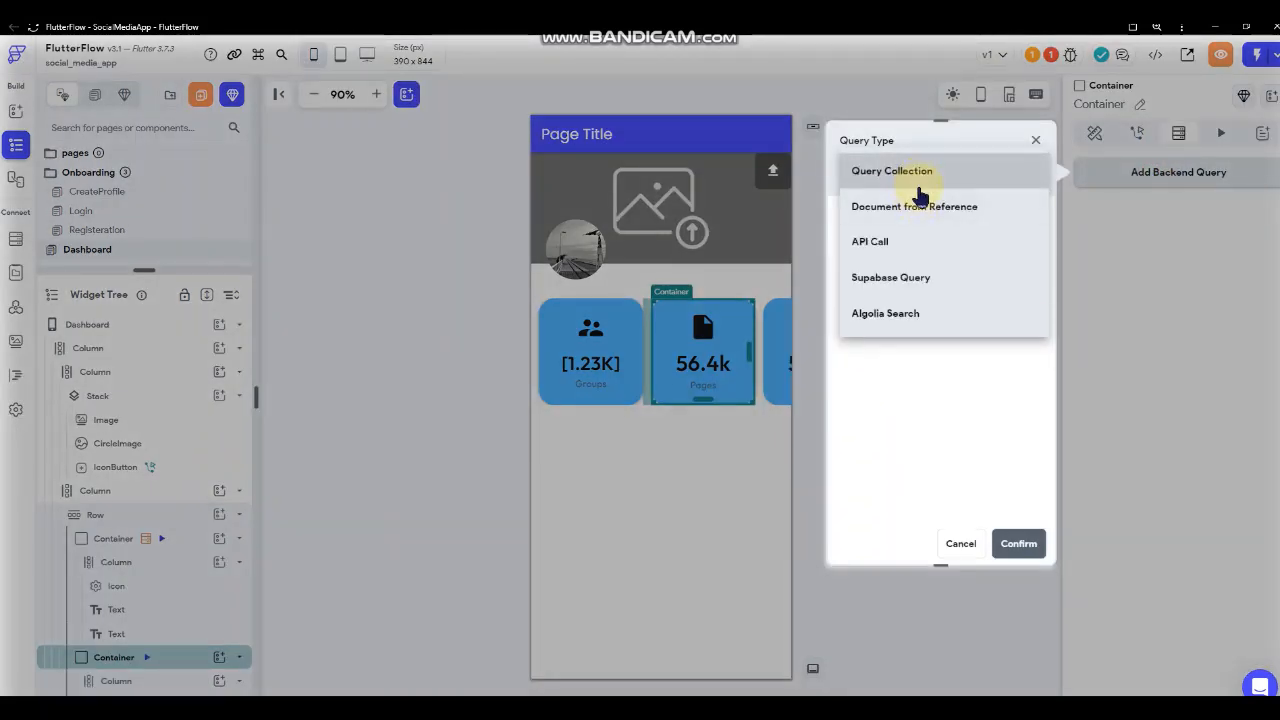
left_click(913, 285)
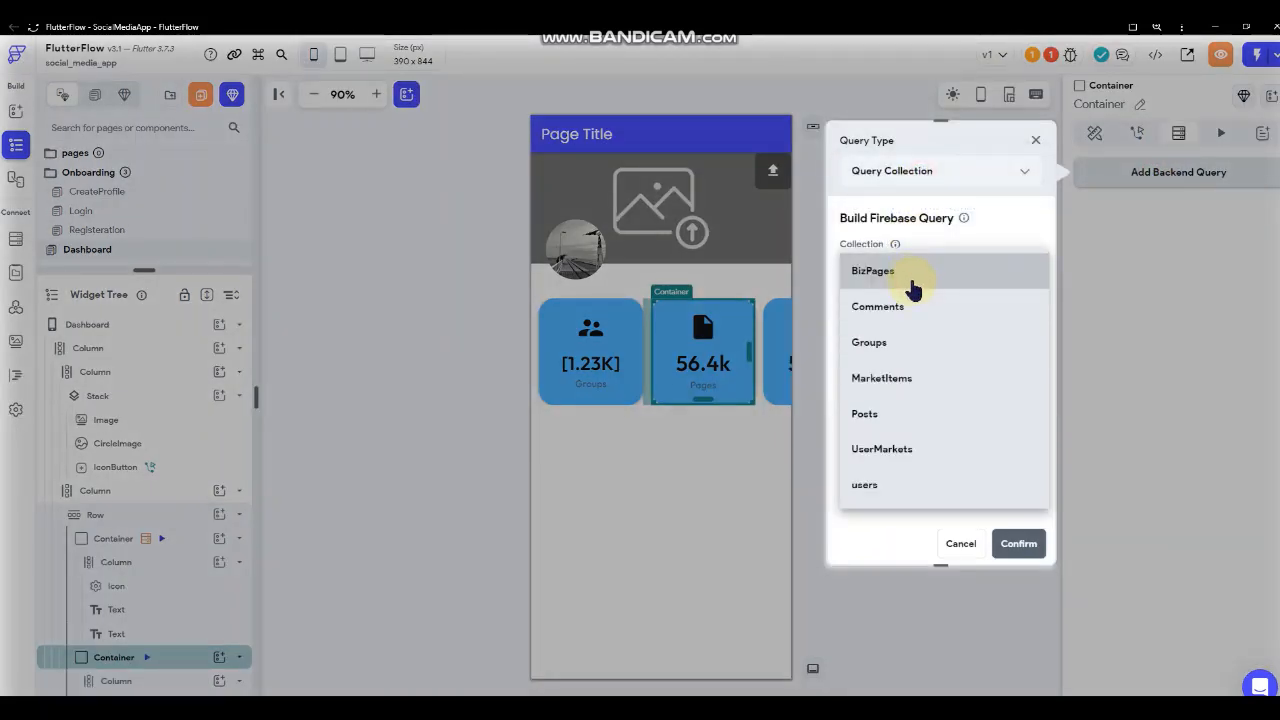
left_click(913, 287)
left_click(921, 335)
left_click(927, 296)
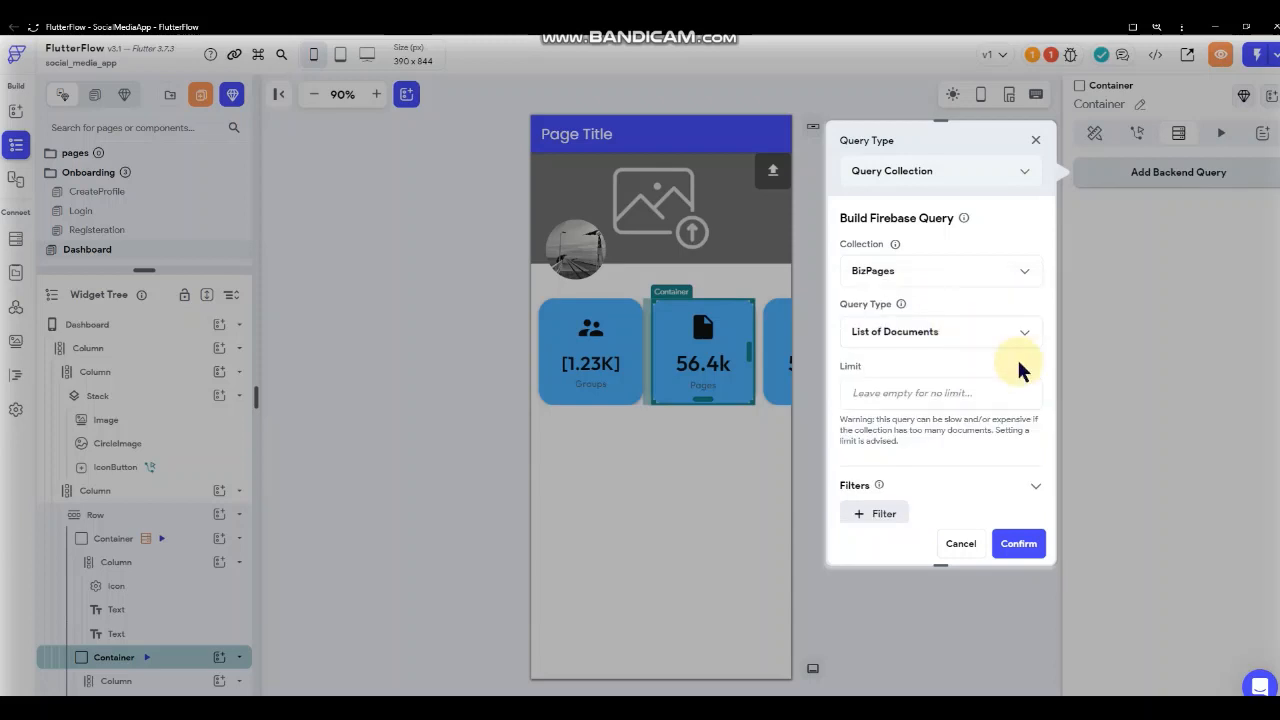
- Add a filter to the BizPages query on UsersFollowing_Ref with the relation Array Contains
scroll(990, 385, "down", 1)
left_click(882, 446)
scroll(990, 425, "down", 3)
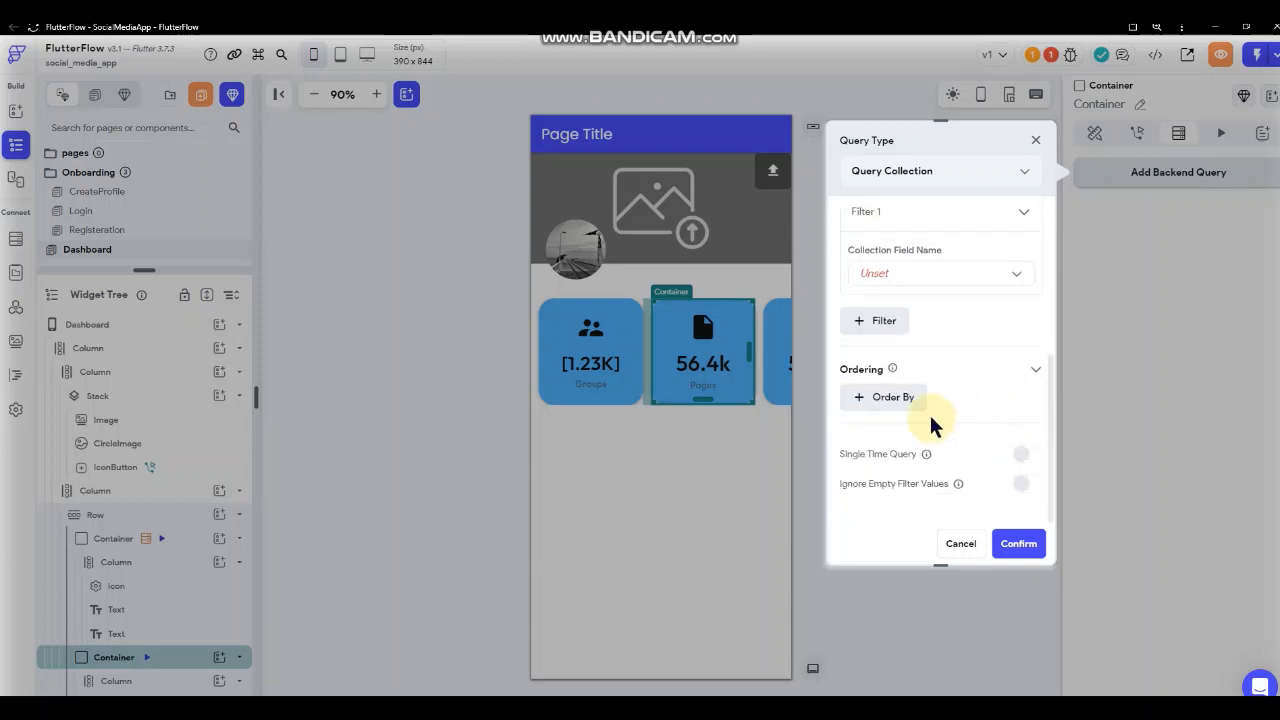
left_click(927, 276)
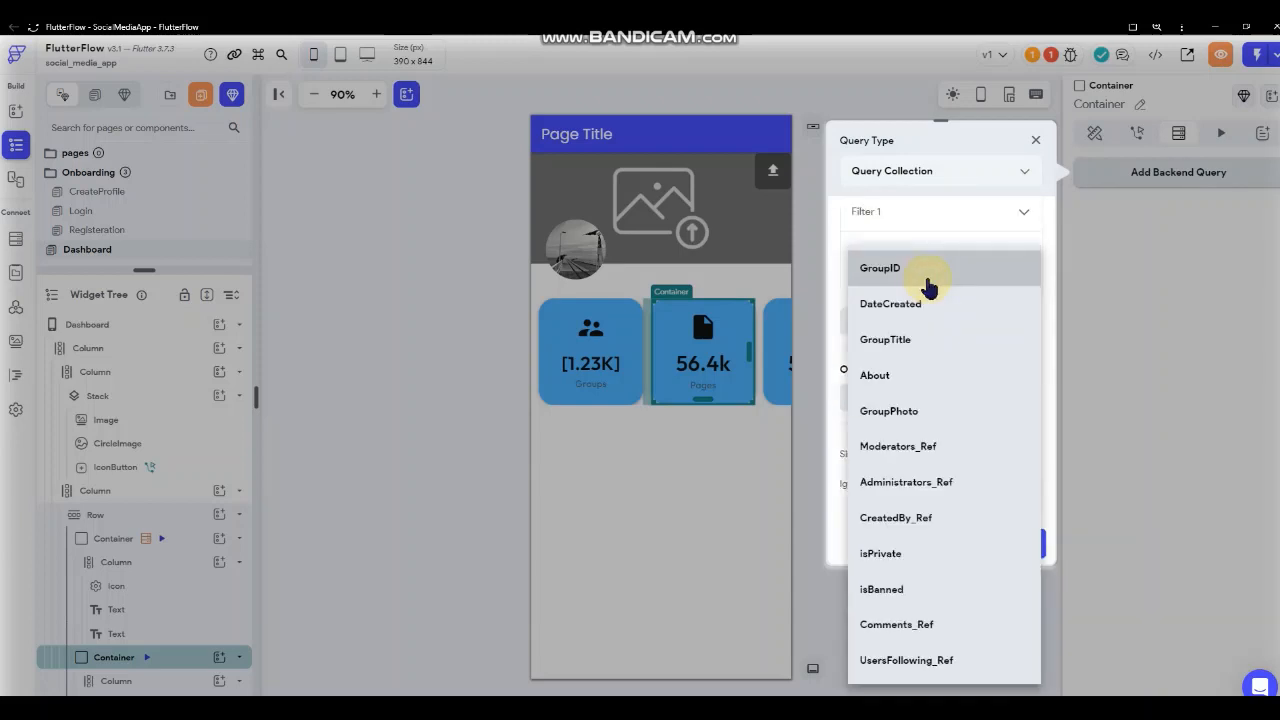
left_click(928, 662)
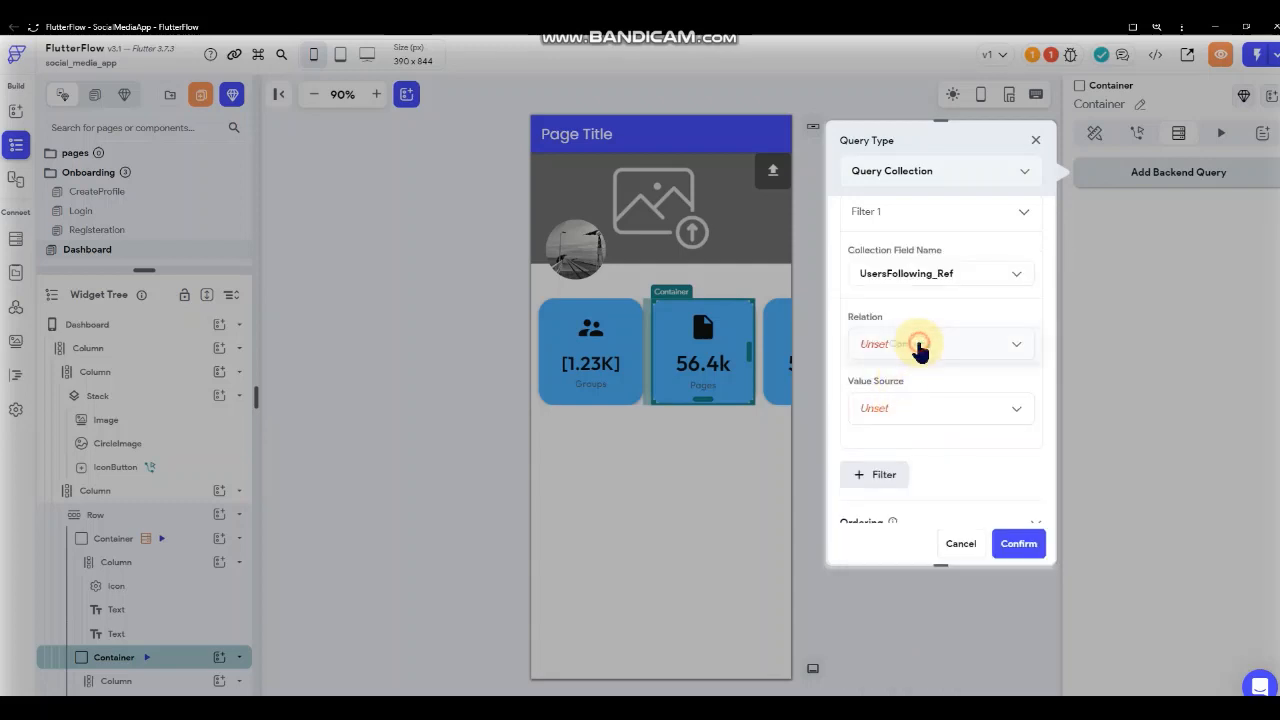
left_click(919, 347)
left_click(926, 360)
- Set the filter value from a variable to the Authenticated User's User Reference and confirm the BizPages query
left_click(928, 412)
left_click(926, 426)
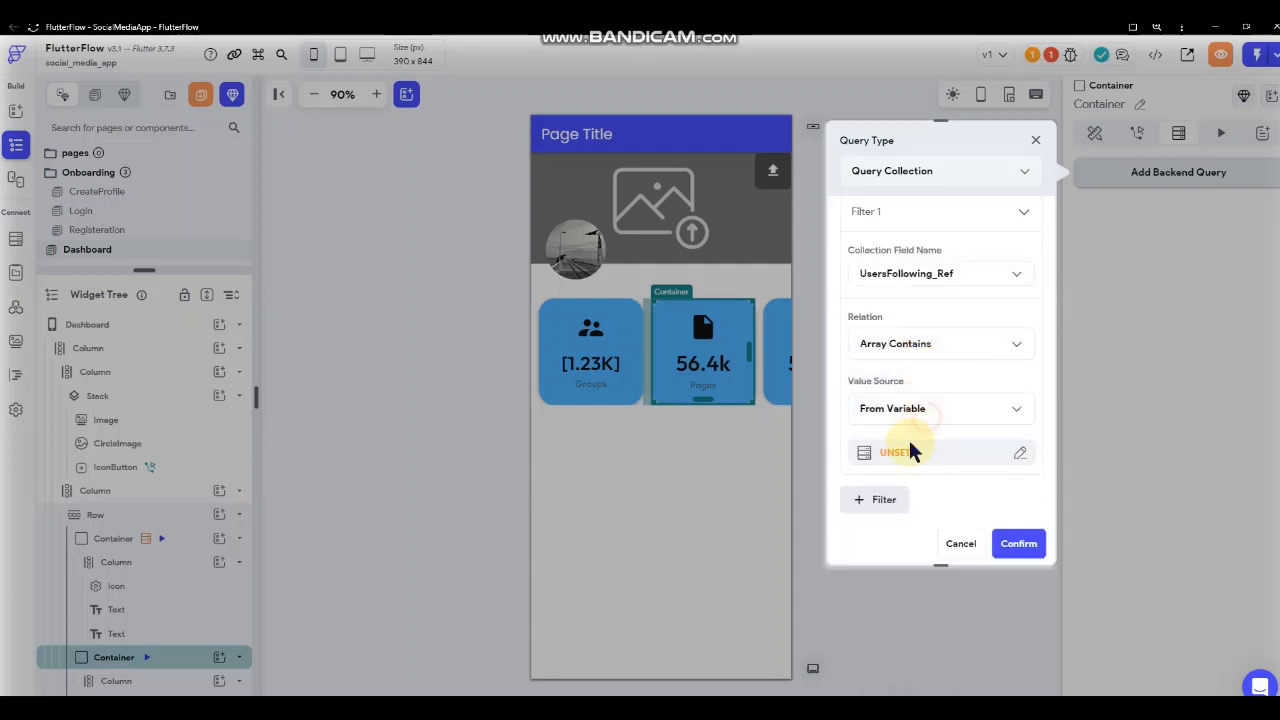
left_click(898, 442)
left_click(737, 512)
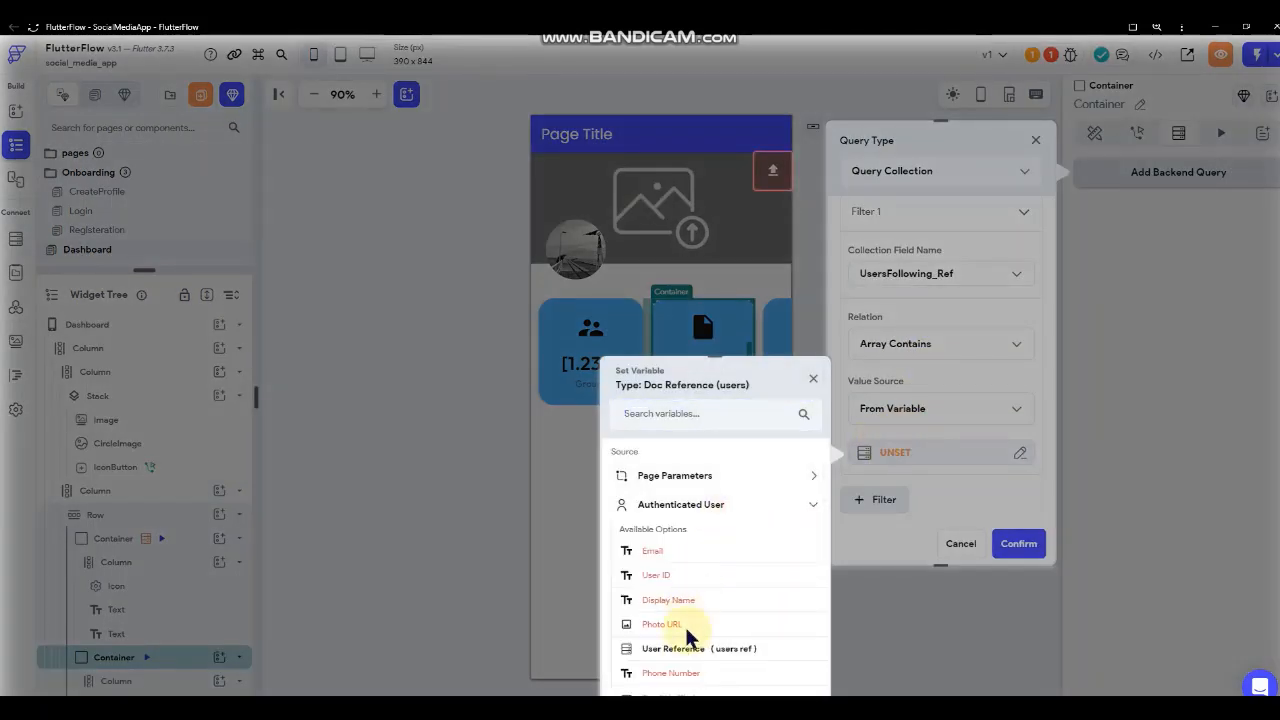
left_click(686, 626)
left_click(786, 687)
scroll(994, 470, "down", 4)
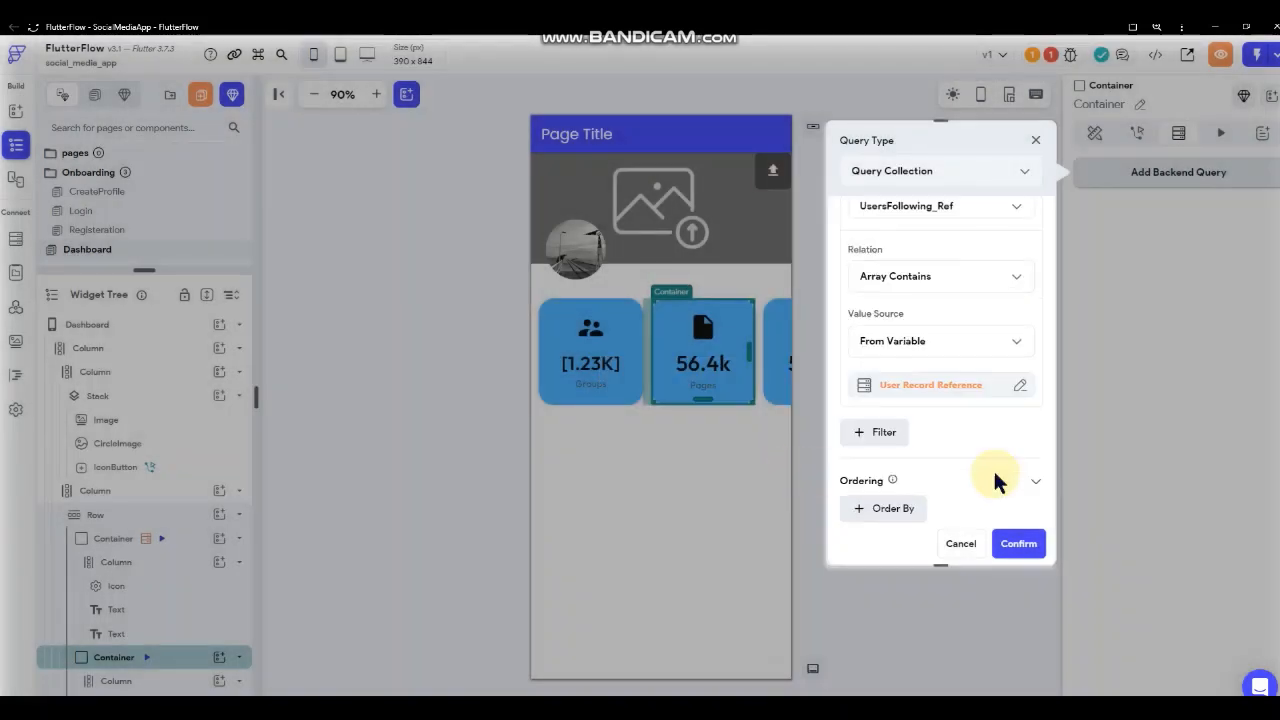
left_click(1017, 545)
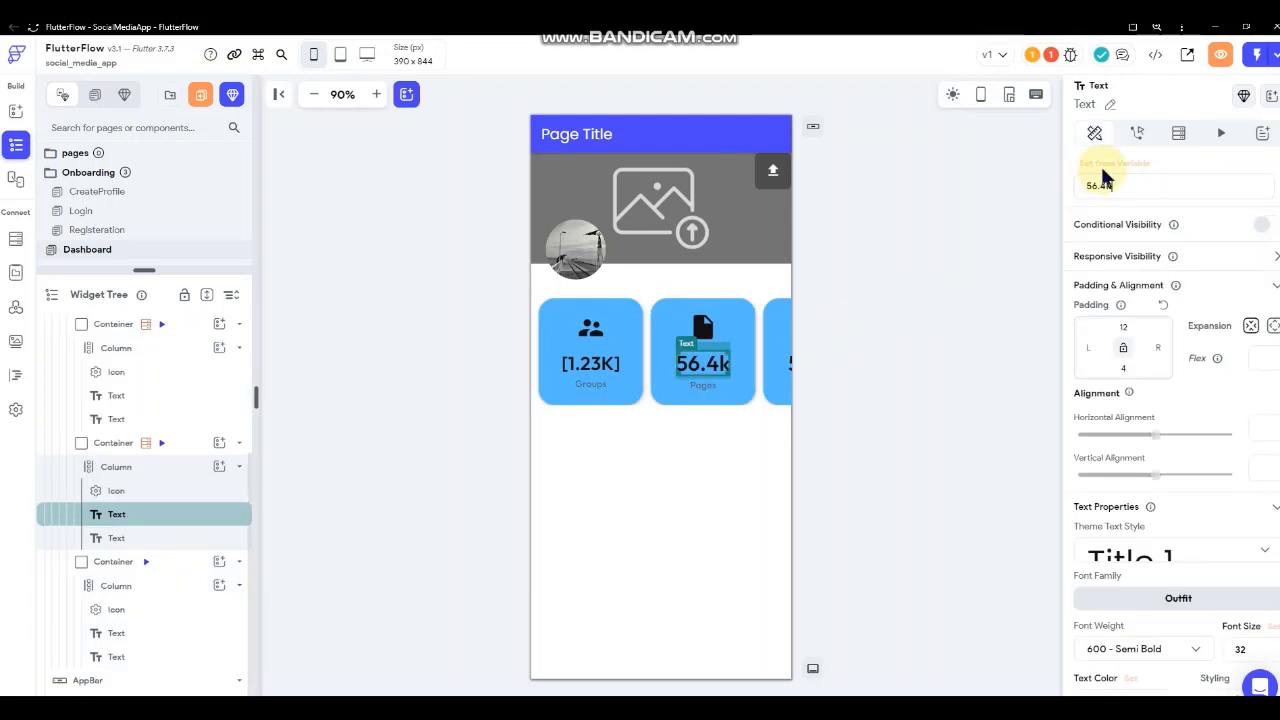
- Set the Pages count text's font size to 28
scroll(1195, 370, "down", 2)
left_click(1251, 447)
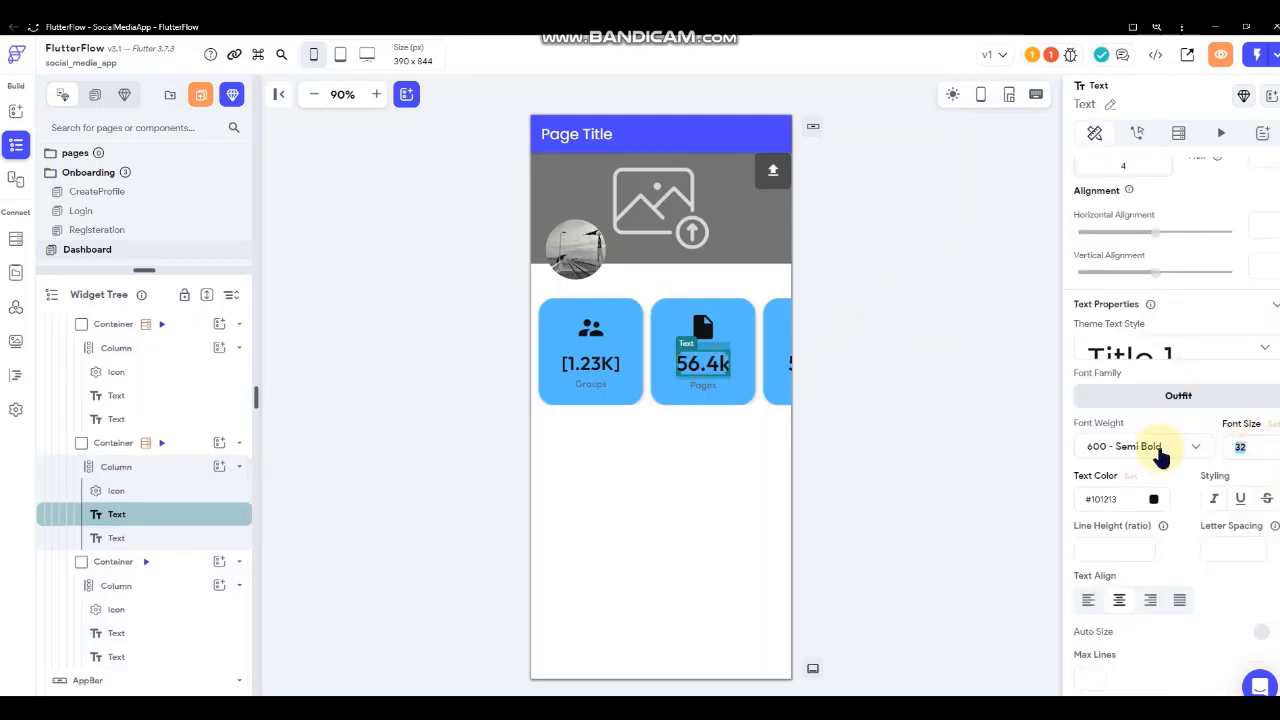
type("28")
scroll(1194, 434, "down", 1)
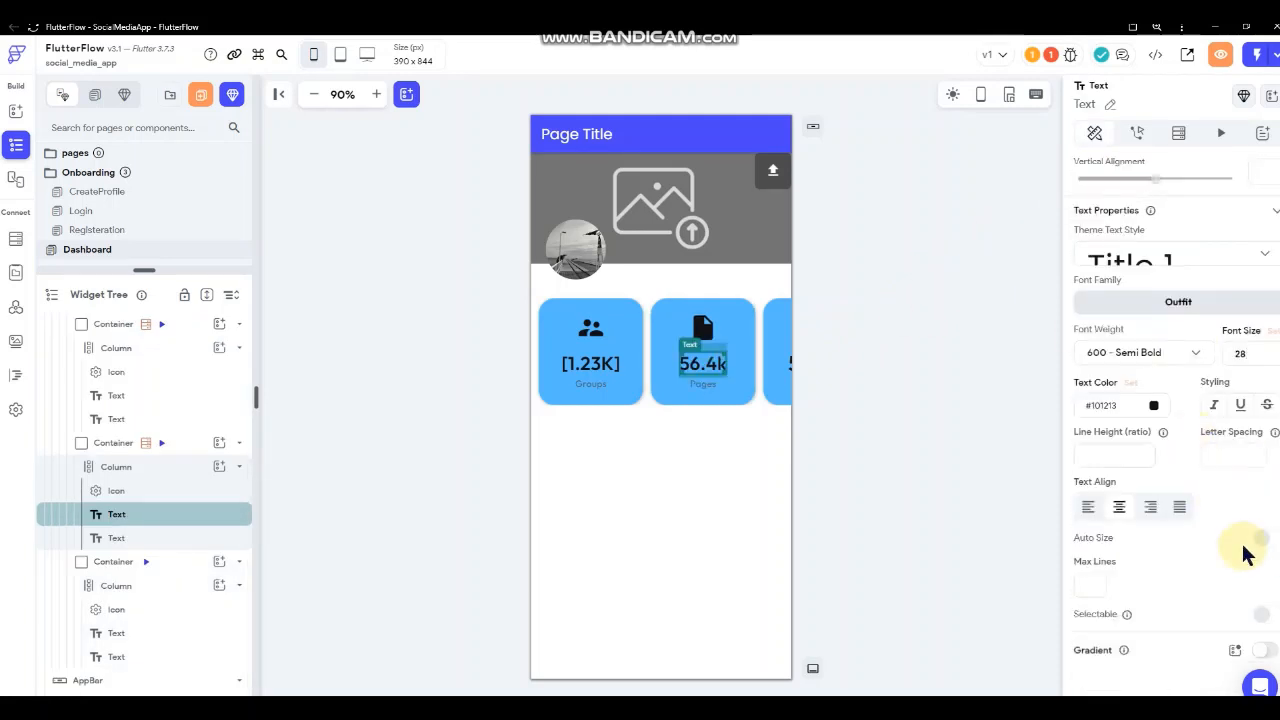
- Bind the Pages card's number text to the BizPages Documents variable, using its Number of Items
scroll(1166, 329, "up", 3)
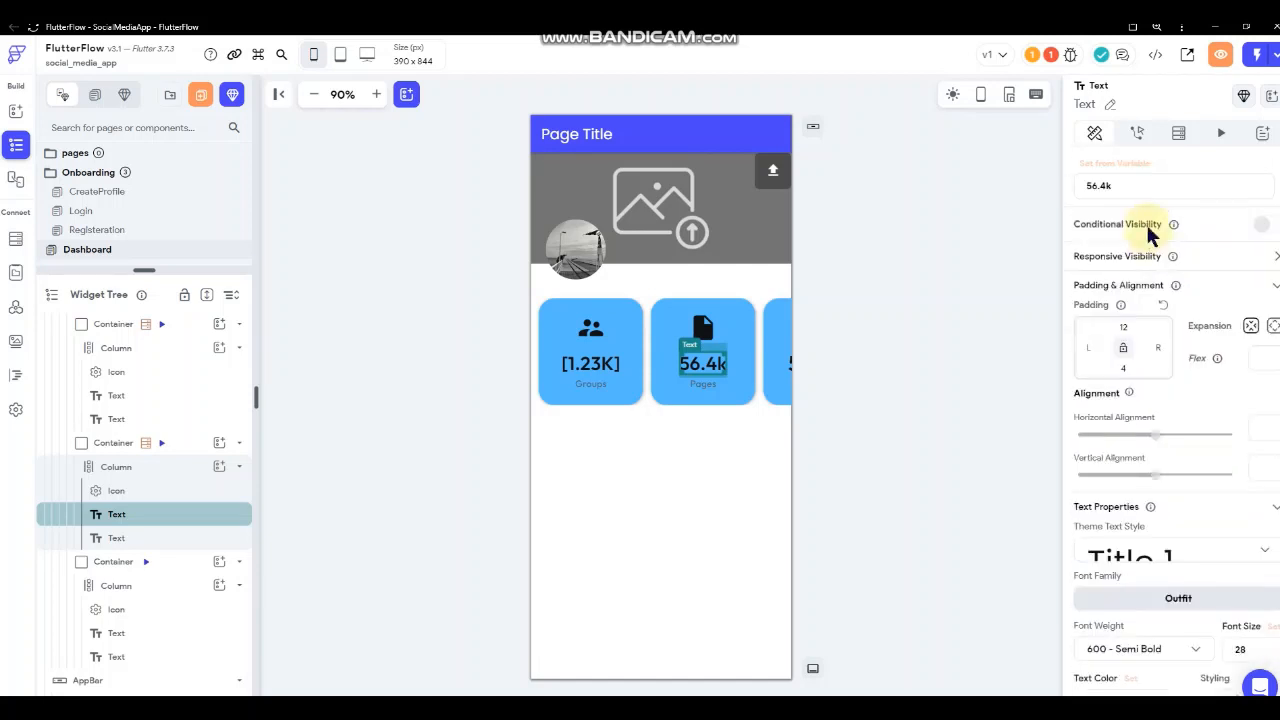
left_click(1135, 168)
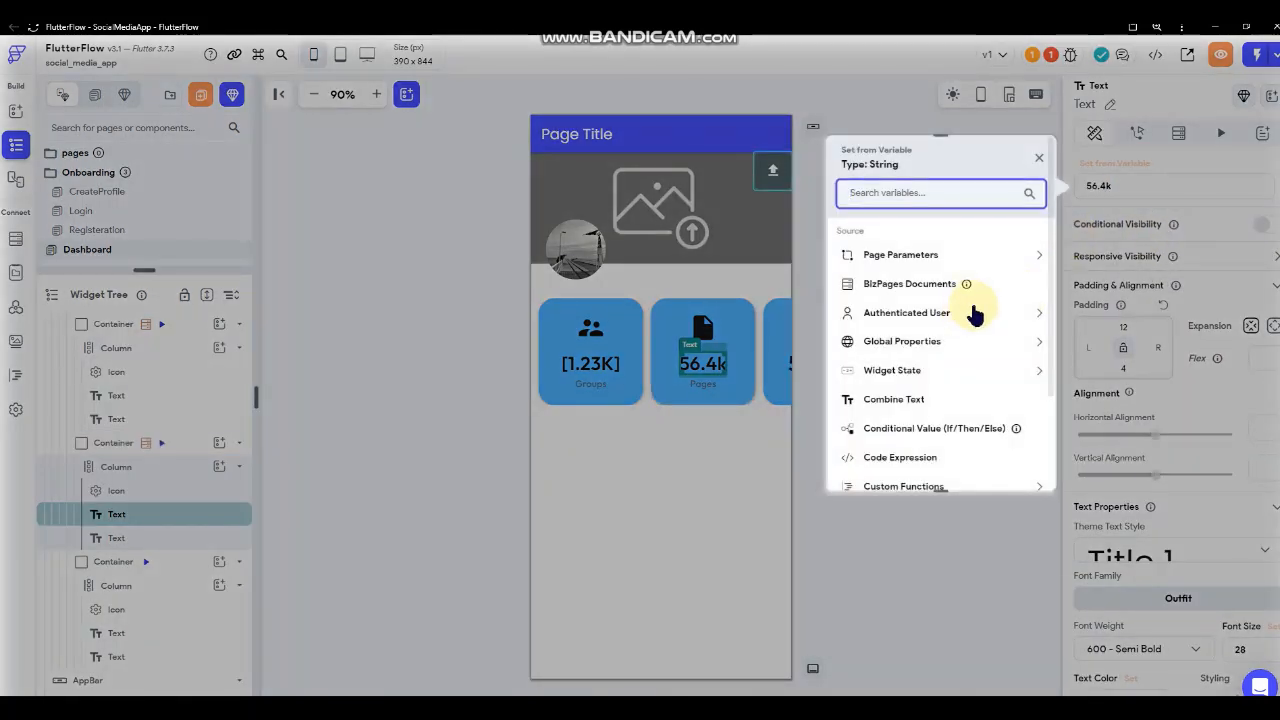
left_click(920, 286)
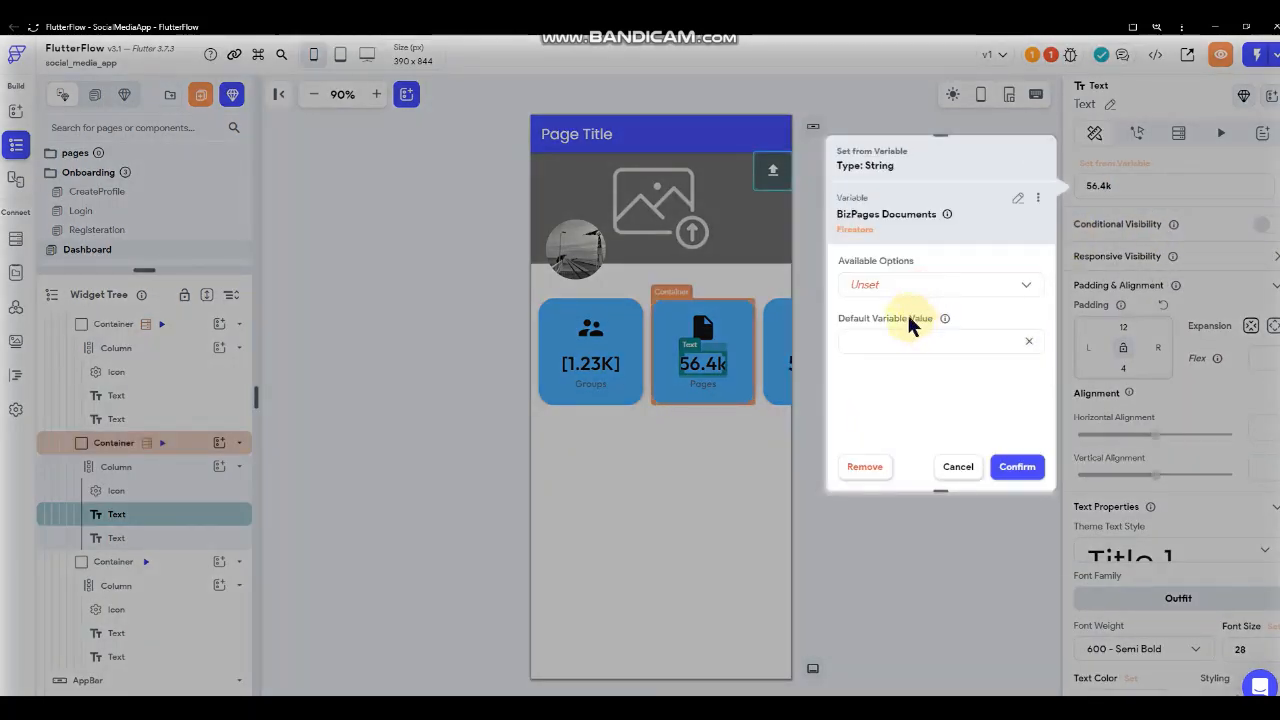
left_click(906, 288)
left_click(912, 284)
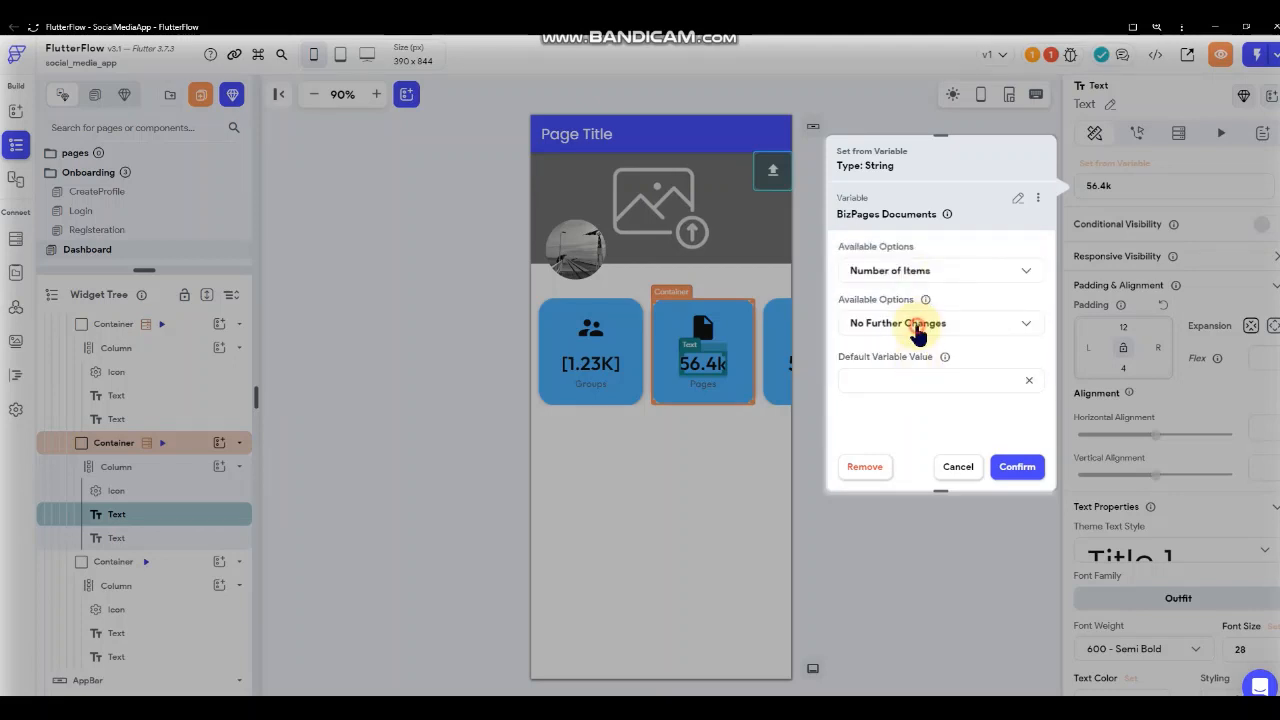
- Apply Number Format with the Compact option to the Pages card's item count and confirm the variable
left_click(917, 325)
left_click(914, 292)
left_click(917, 376)
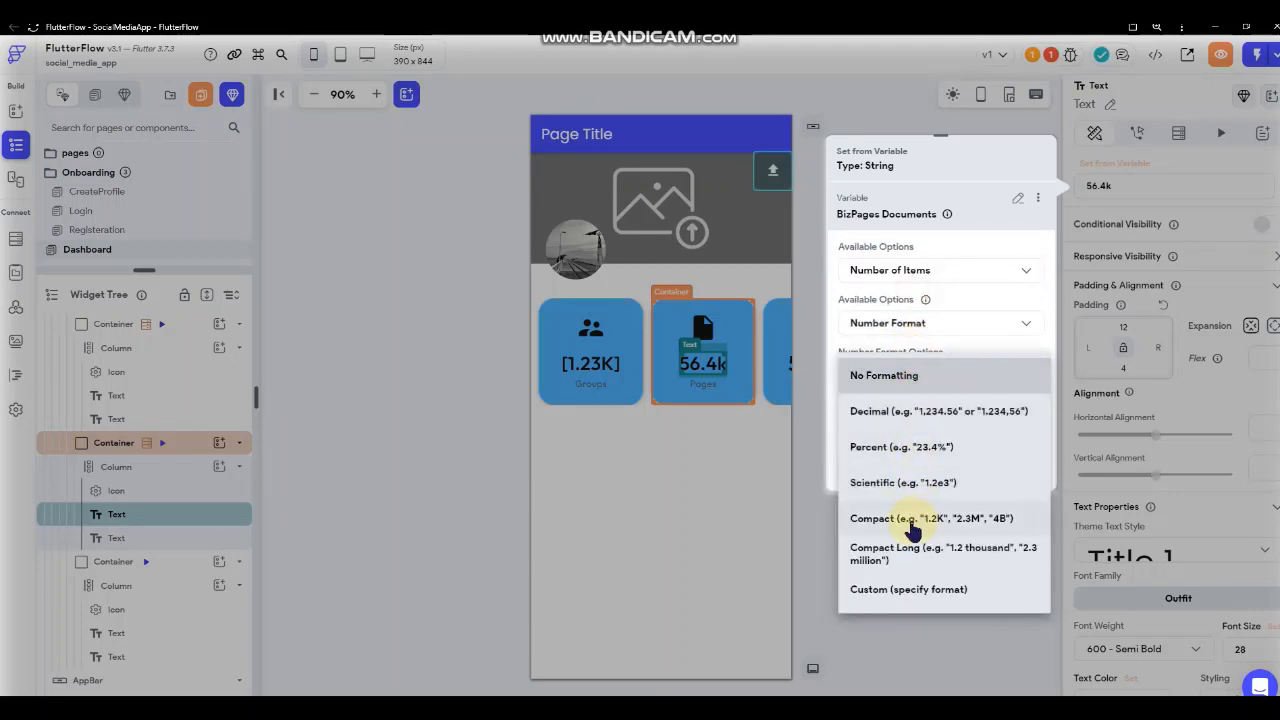
left_click(915, 518)
left_click(1030, 470)
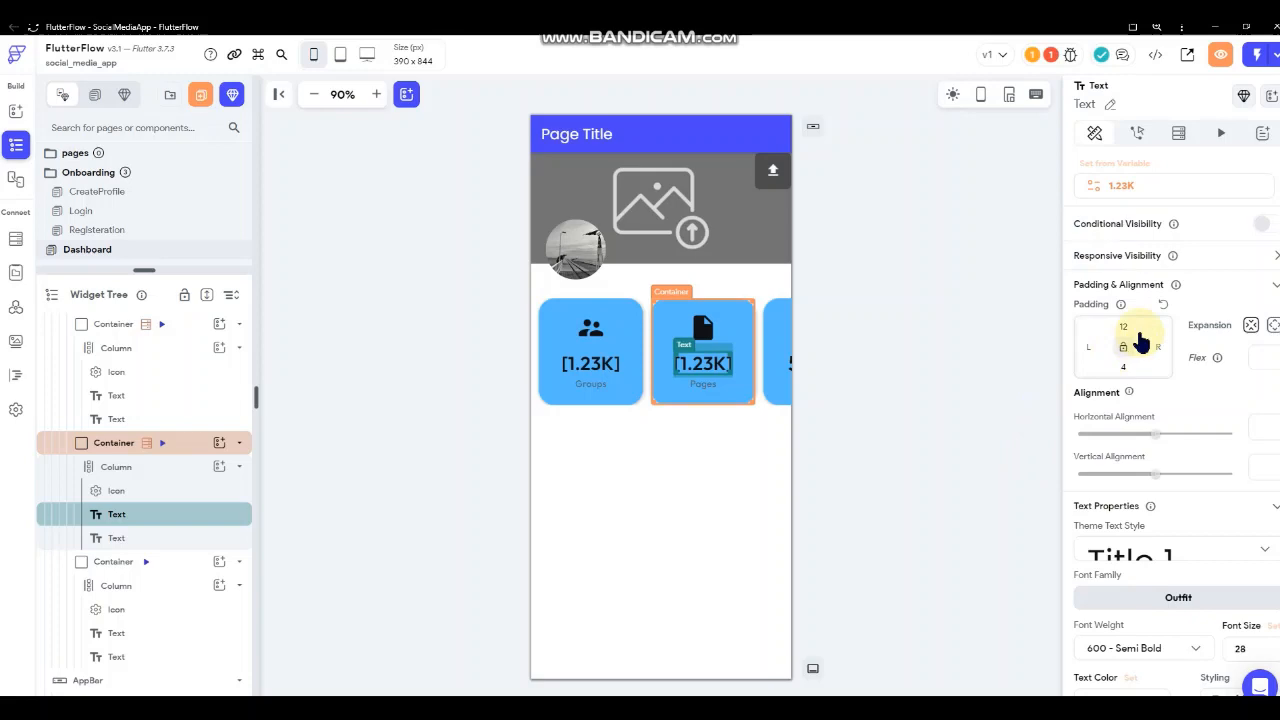
- Set the default variable value of the Pages card's count text to 0
left_click(1122, 186)
scroll(955, 400, "down", 2)
left_click(957, 415)
type("1")
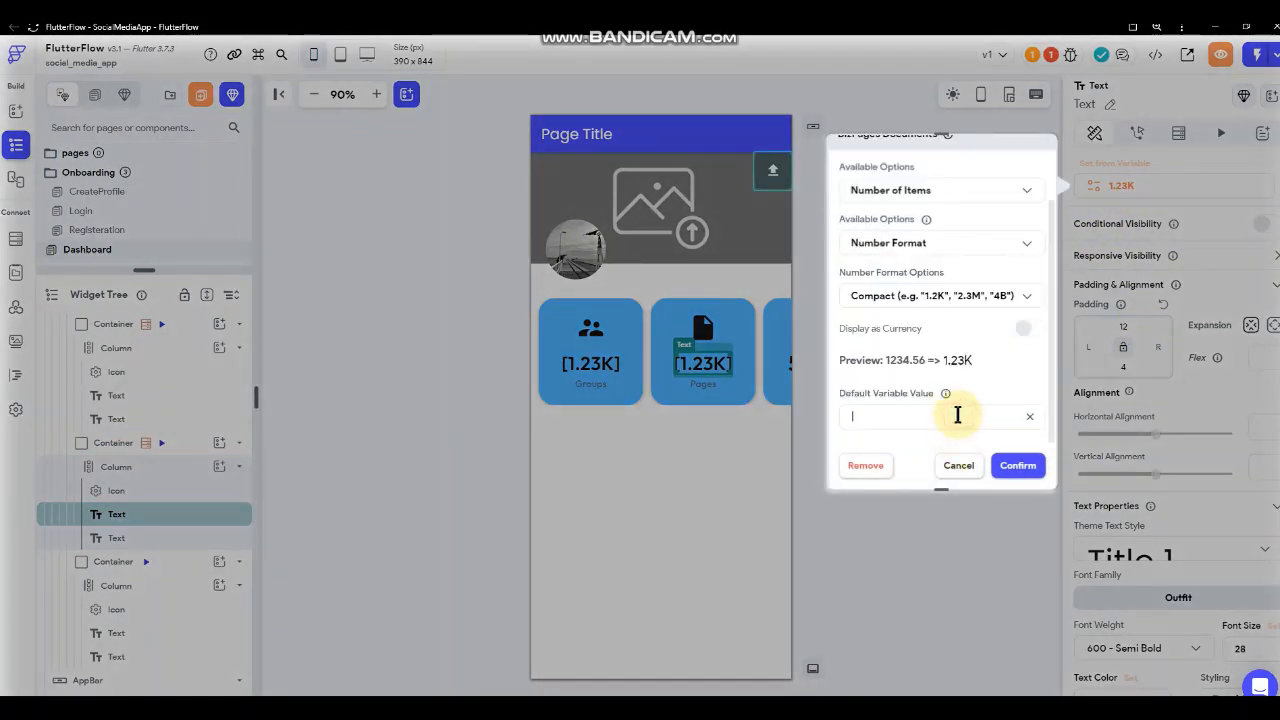
key("BackSpace")
type("0")
left_click(1015, 466)
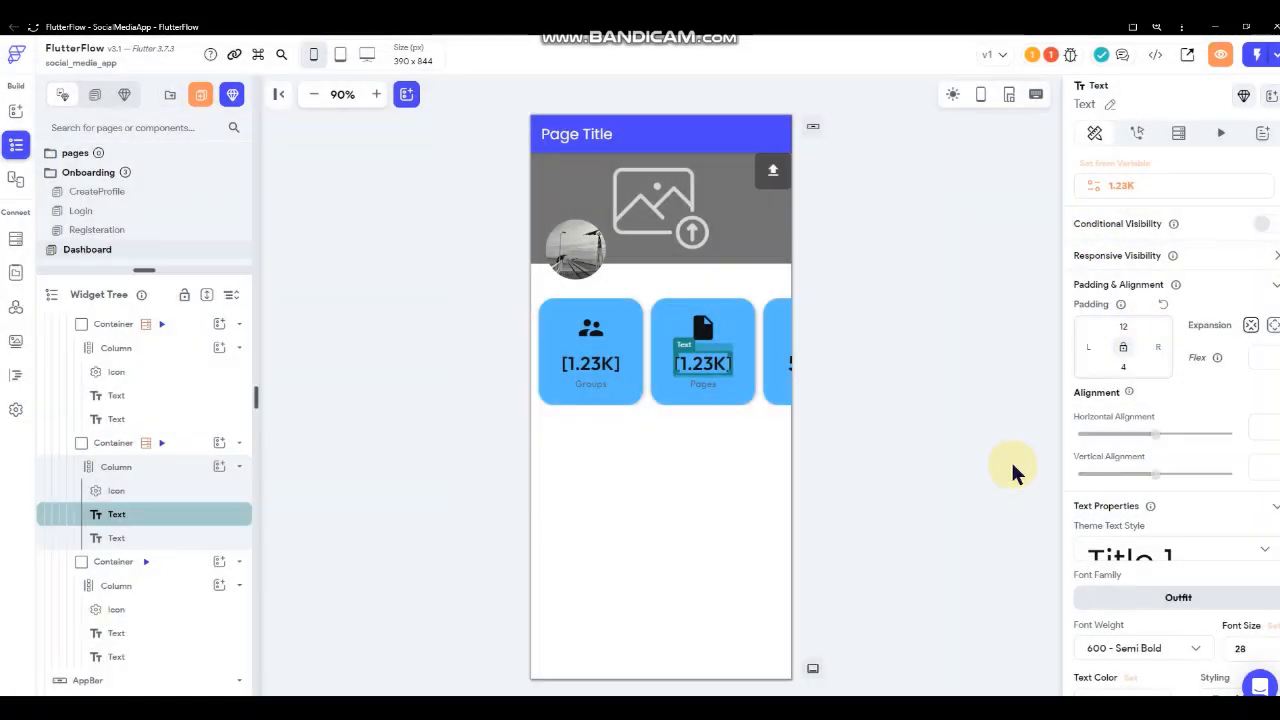
left_click(910, 330)
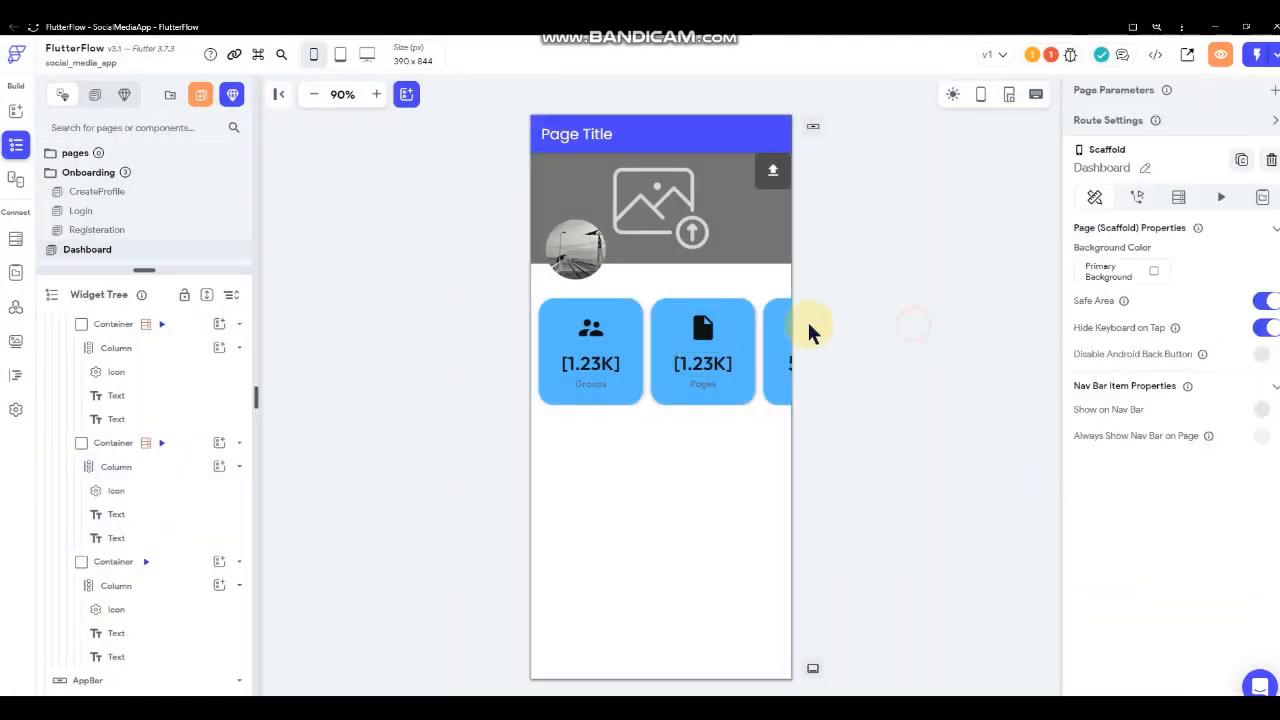
- Select the Market card's container and open its backend query settings
left_click(768, 400)
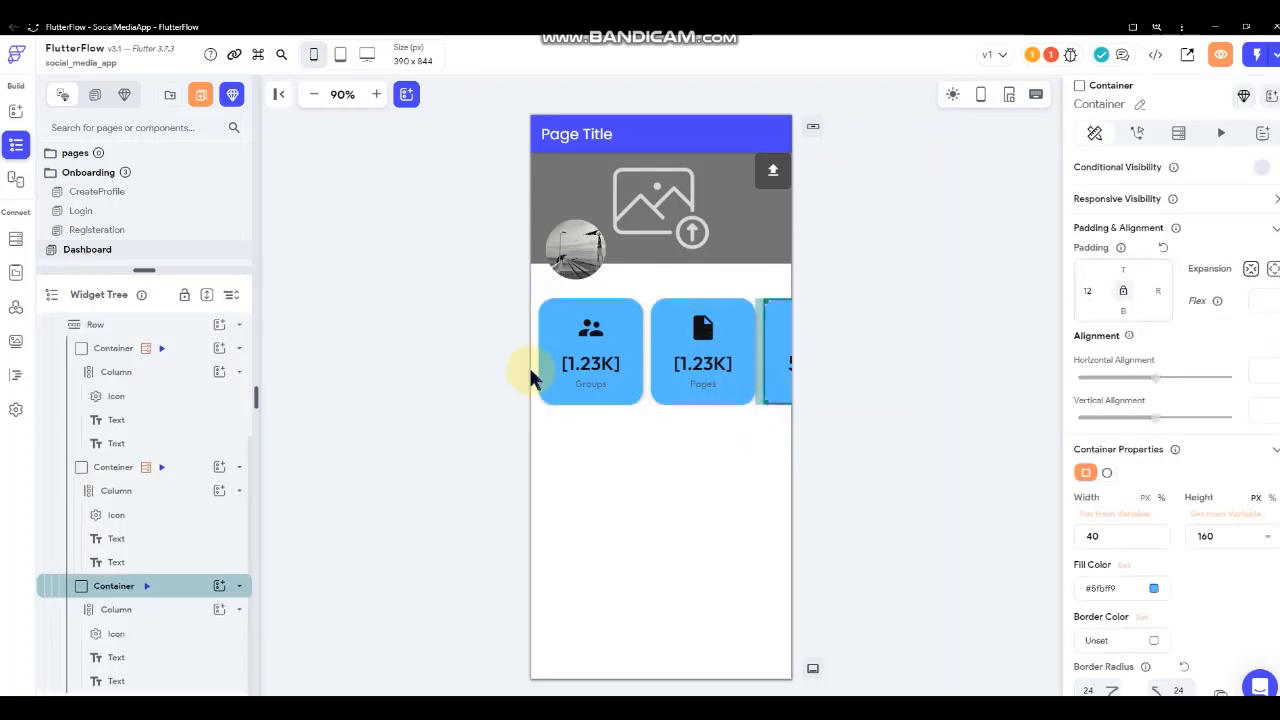
left_click(128, 611)
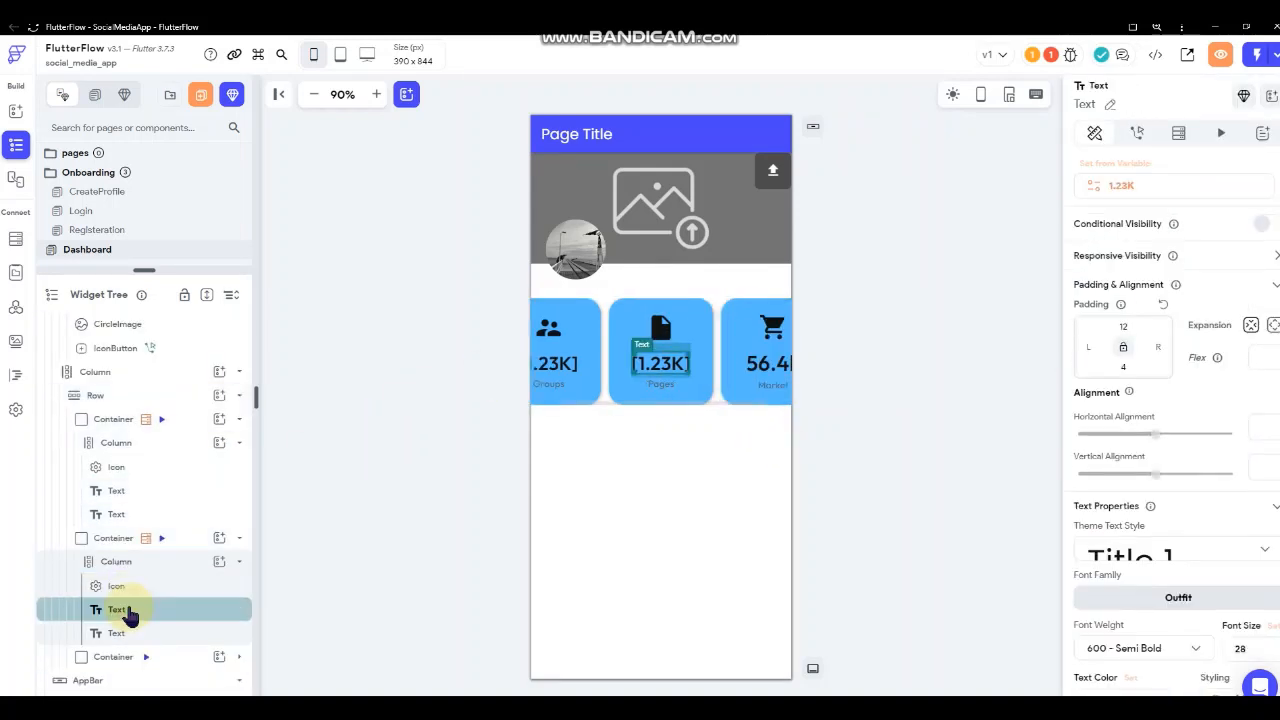
left_click(130, 660)
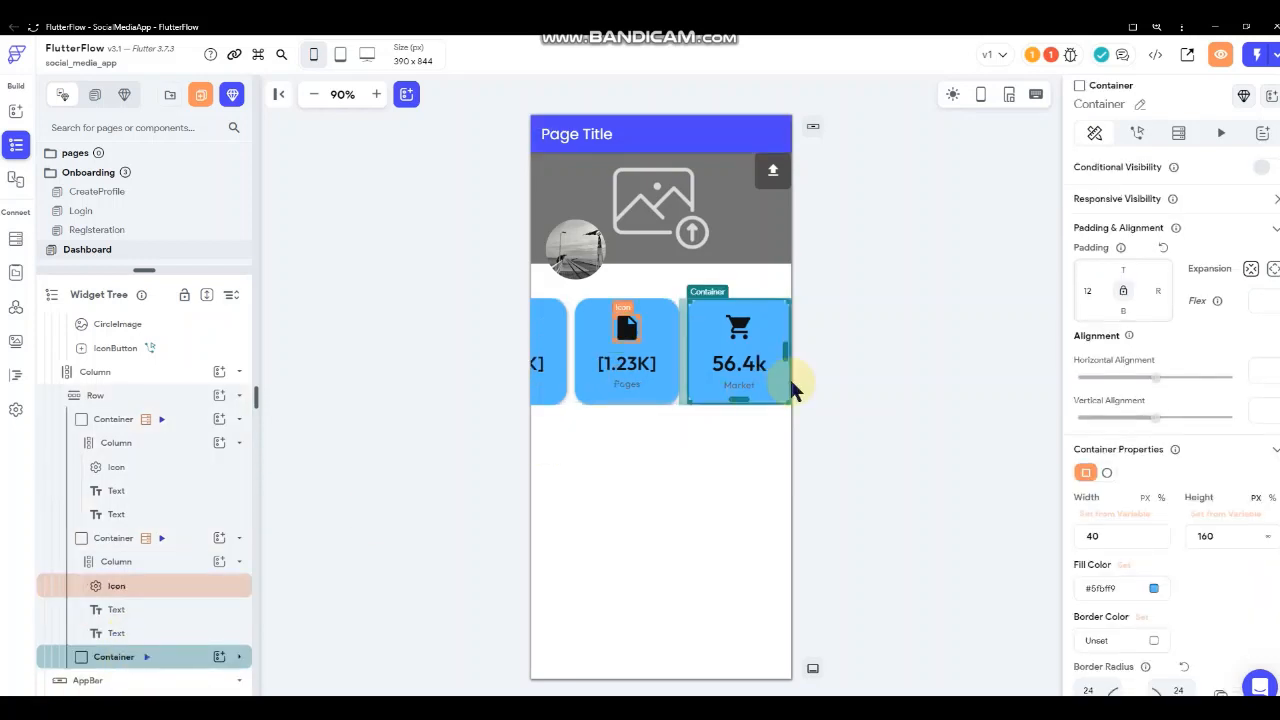
left_click(1177, 137)
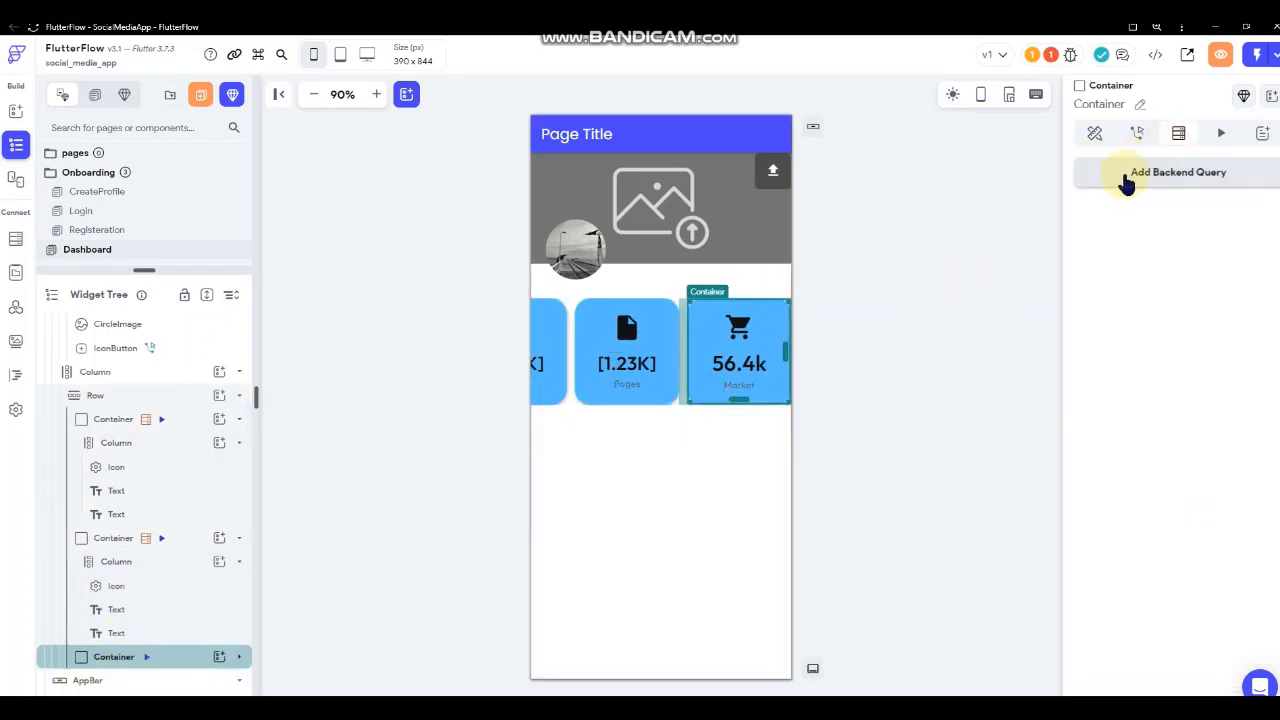
left_click(1126, 174)
left_click(937, 184)
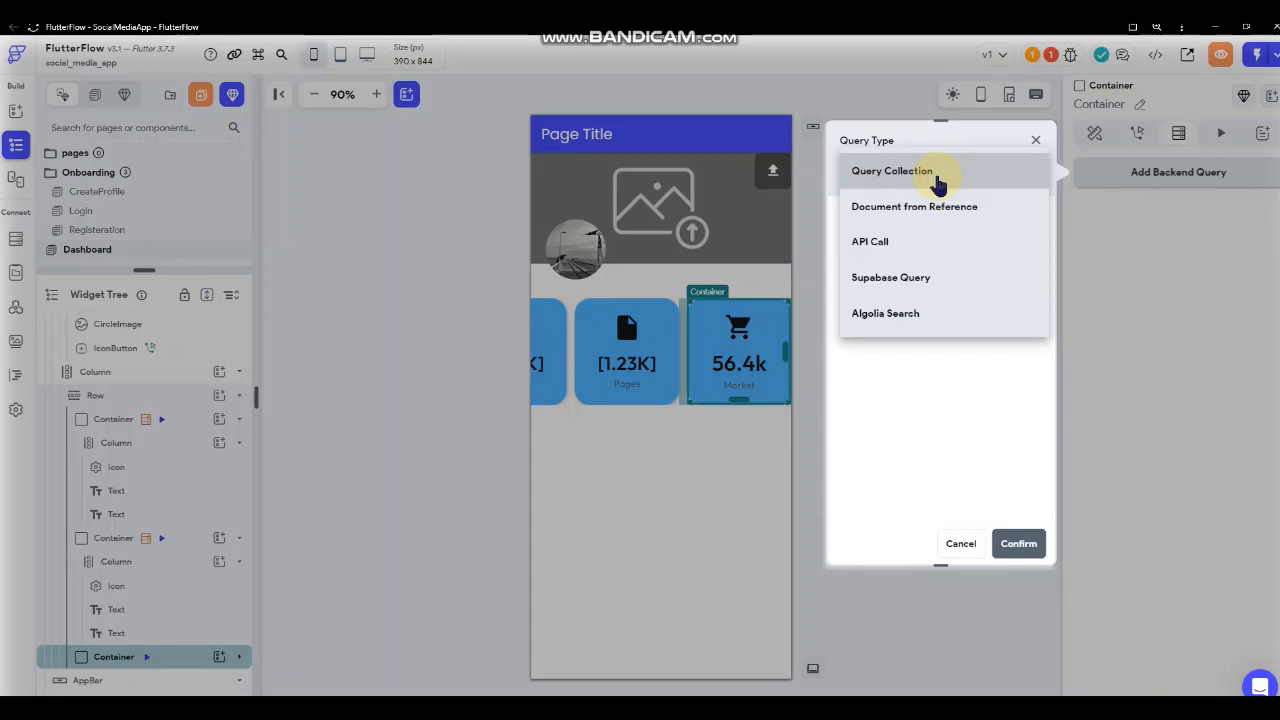
left_click(961, 543)
left_click(961, 545)
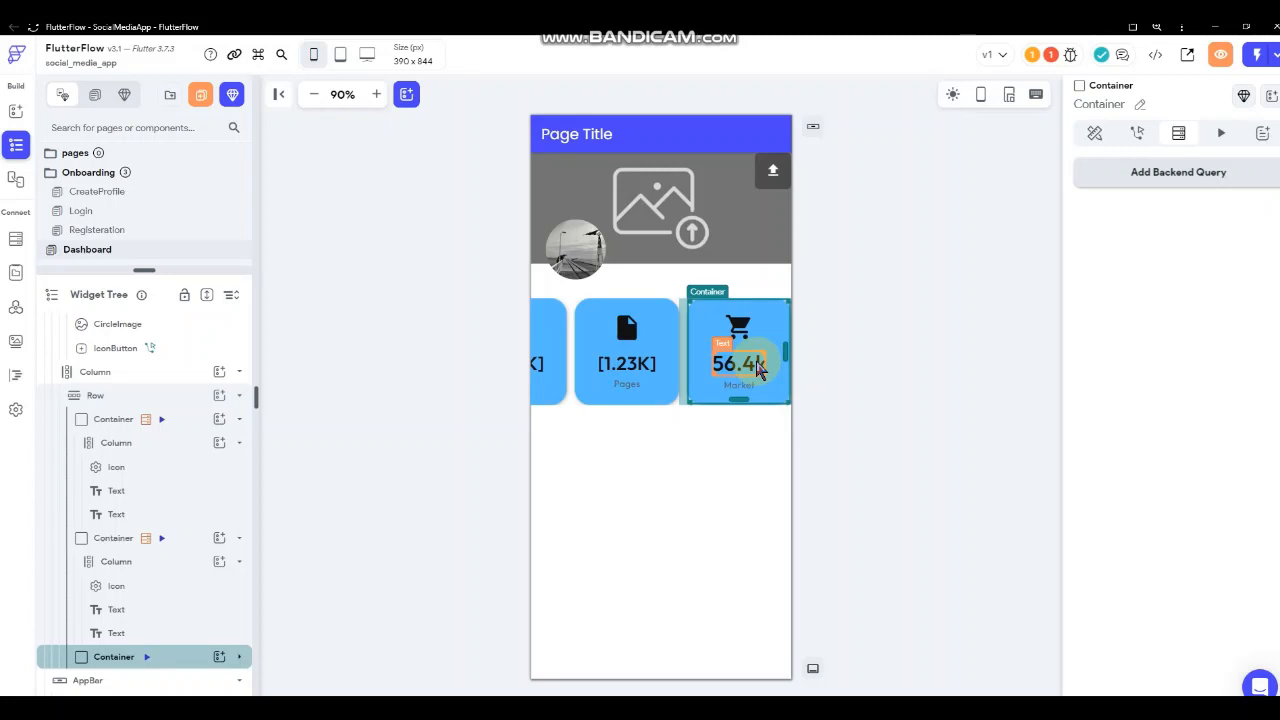
left_click(14, 241)
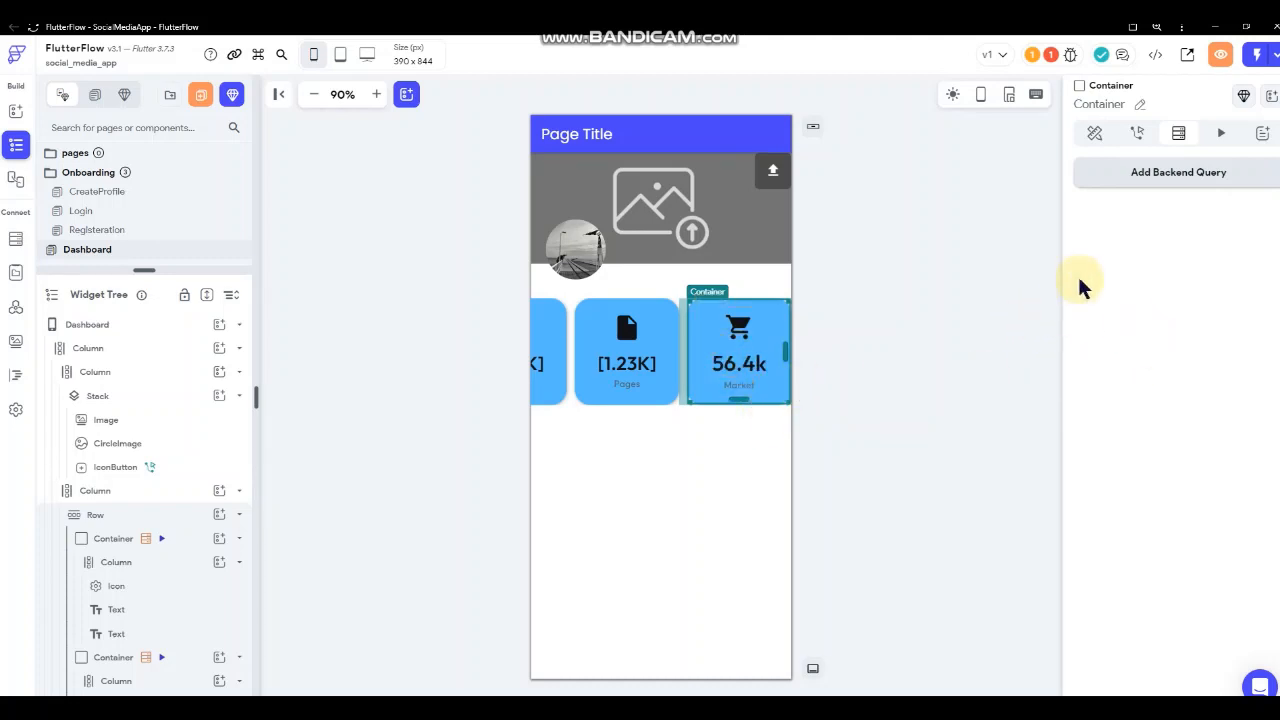
- Add a backend query to the Market card's container that queries the MarketItems collection as a List of Documents
left_click(1160, 188)
left_click(986, 171)
left_click(886, 170)
left_click(951, 271)
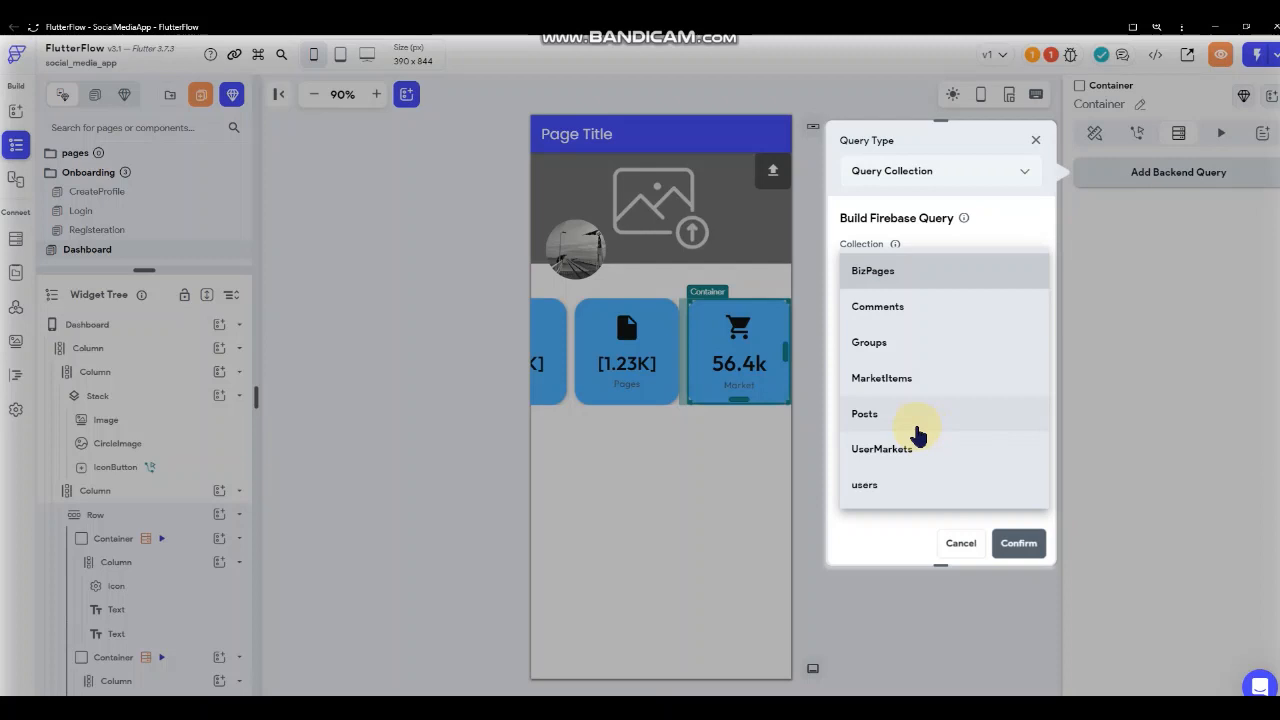
left_click(885, 379)
left_click(943, 335)
left_click(930, 300)
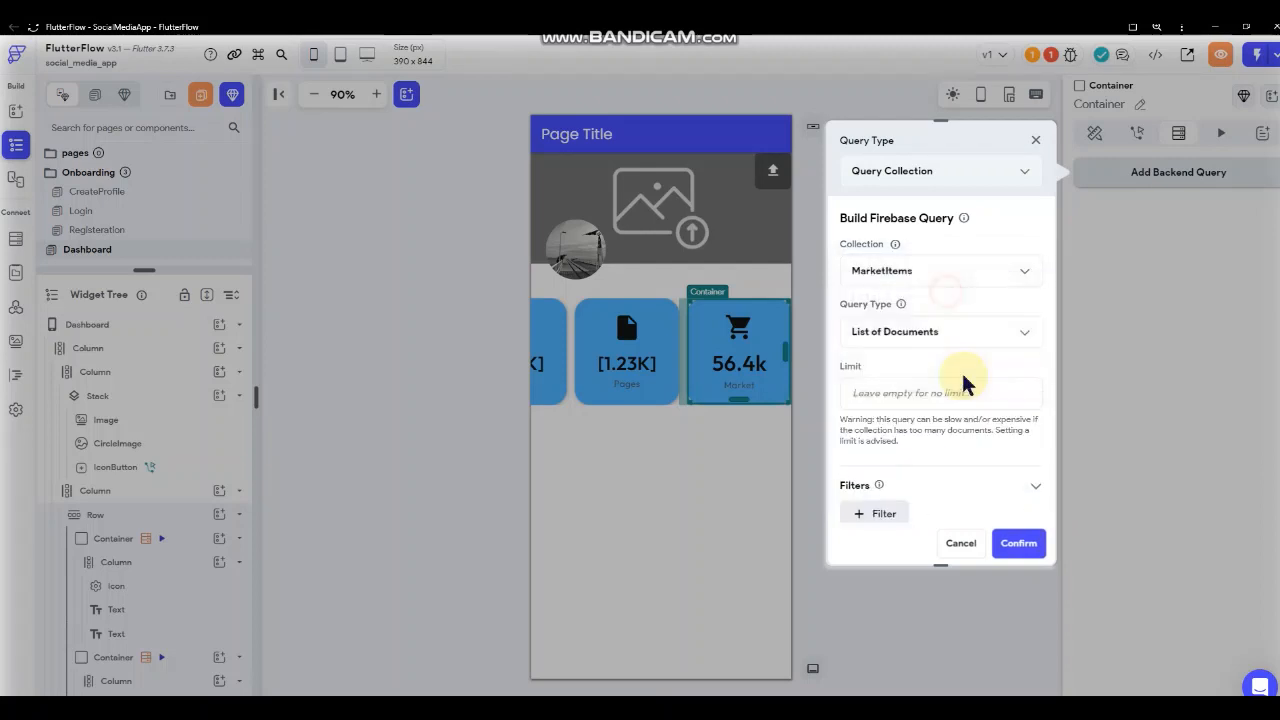
- Add a filter to the MarketItems query on CreatedBy_Ref with the relation Equal To and the value source From Variable
scroll(968, 378, "down", 2)
left_click(880, 376)
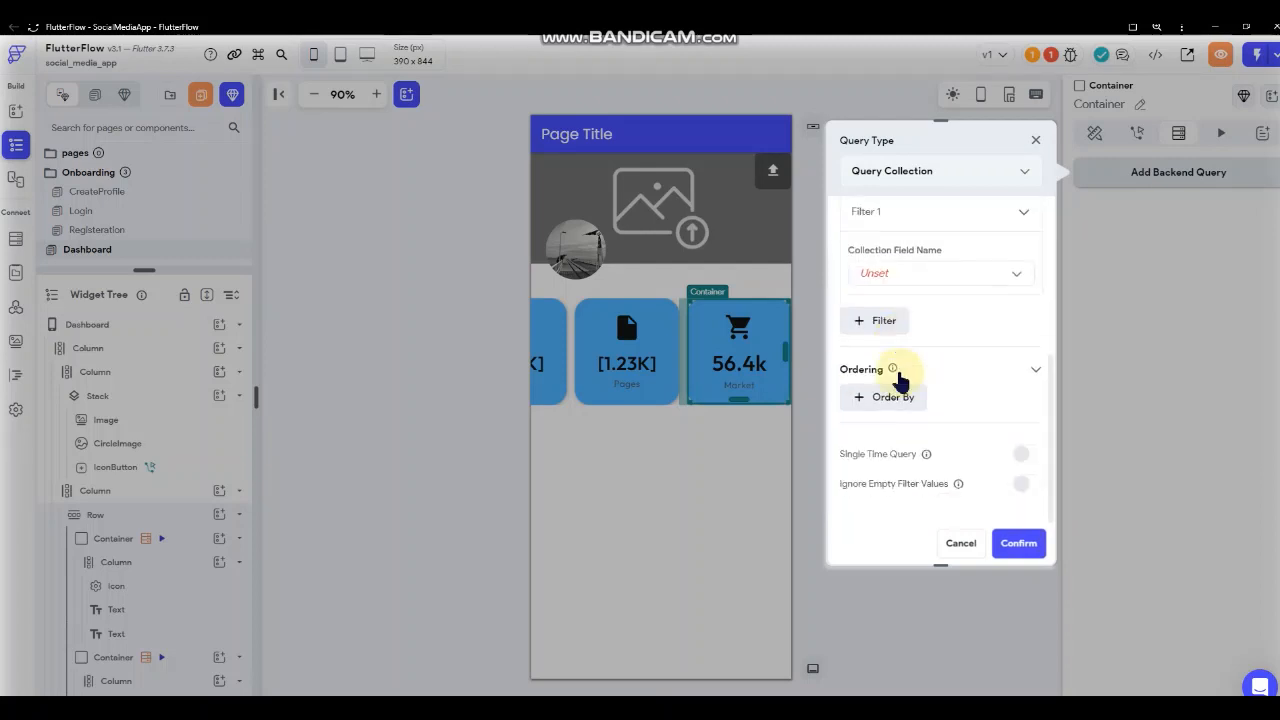
left_click(925, 279)
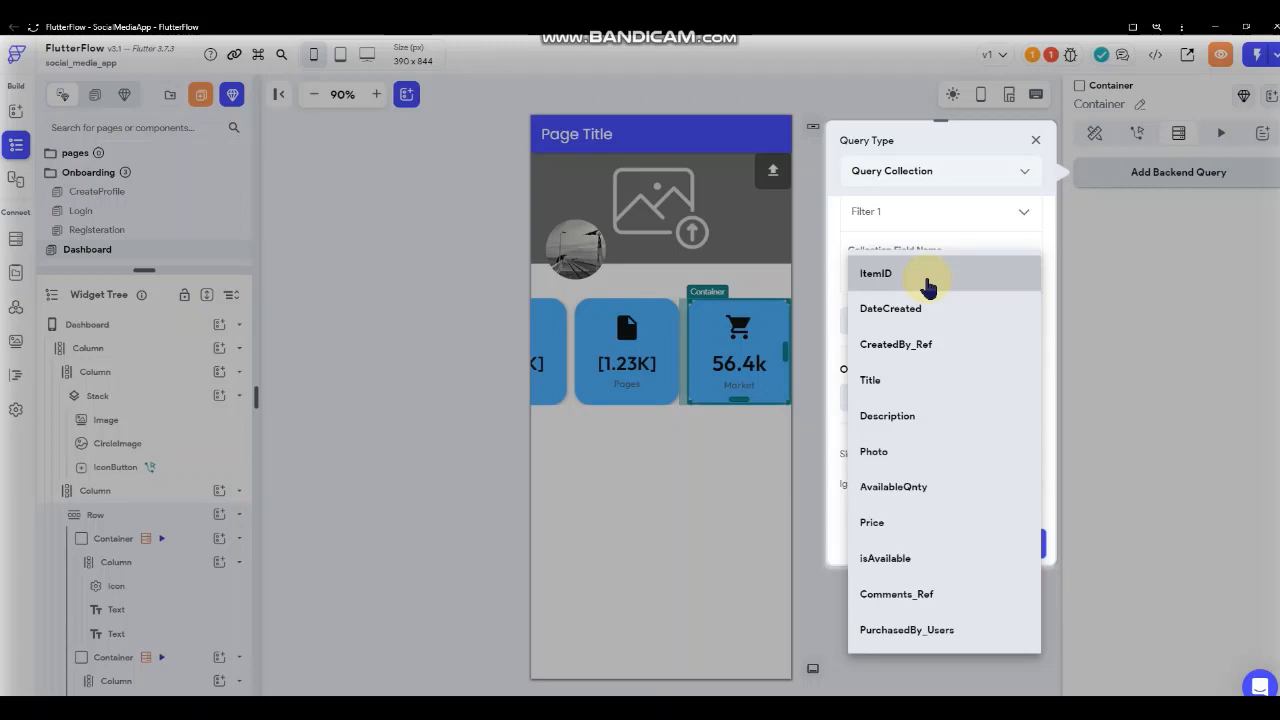
left_click(895, 350)
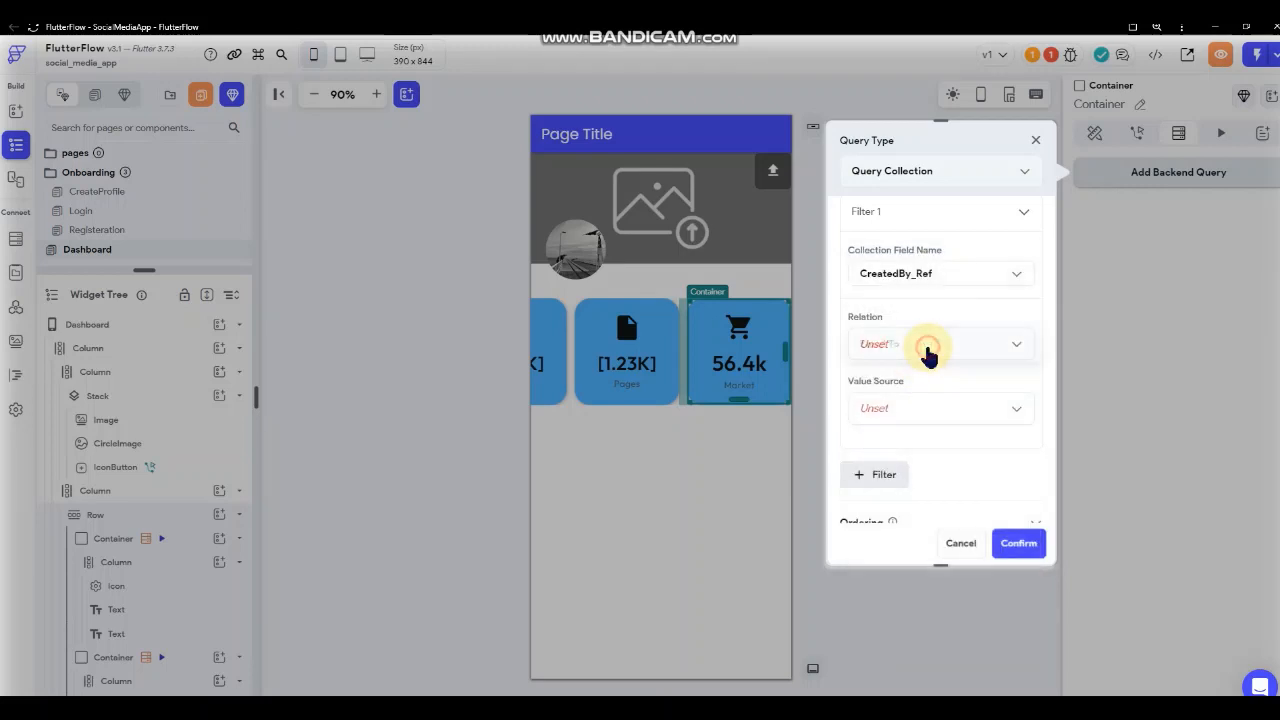
left_click(925, 343)
left_click(900, 343)
left_click(927, 425)
left_click(928, 420)
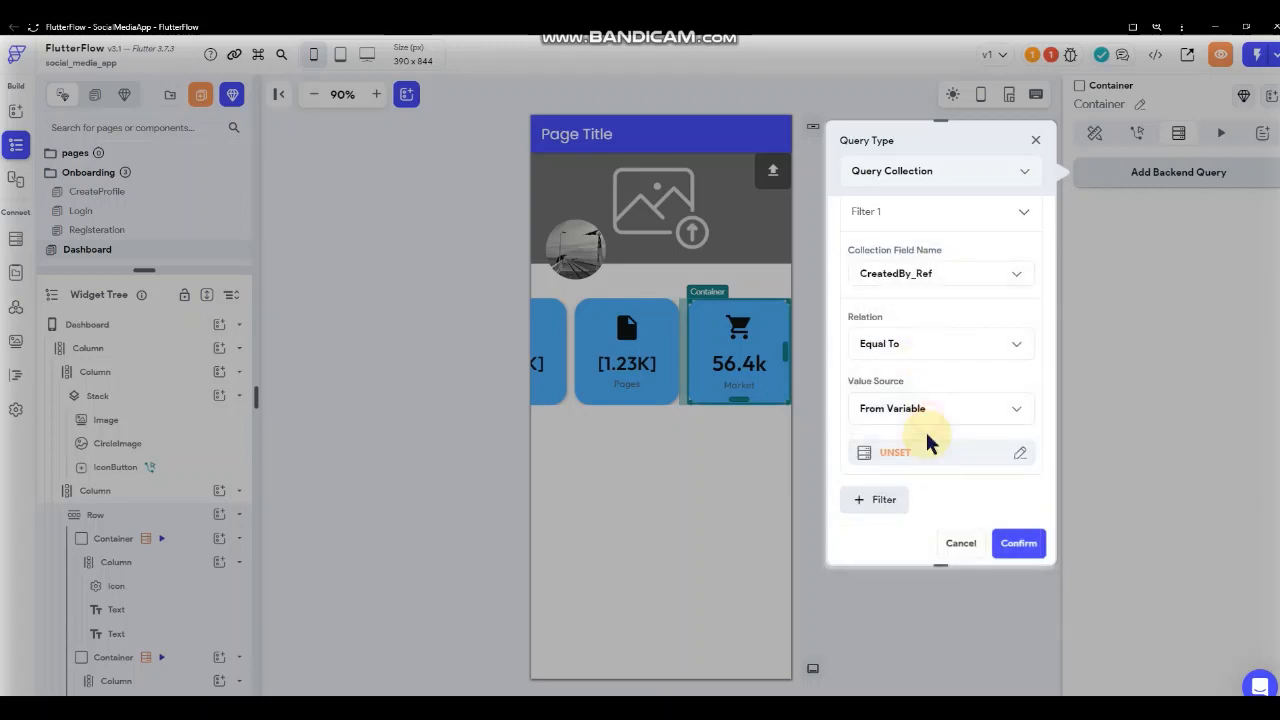
- Set the CreatedBy_Ref filter's variable to the Authenticated User's User Reference
left_click(922, 452)
left_click(705, 507)
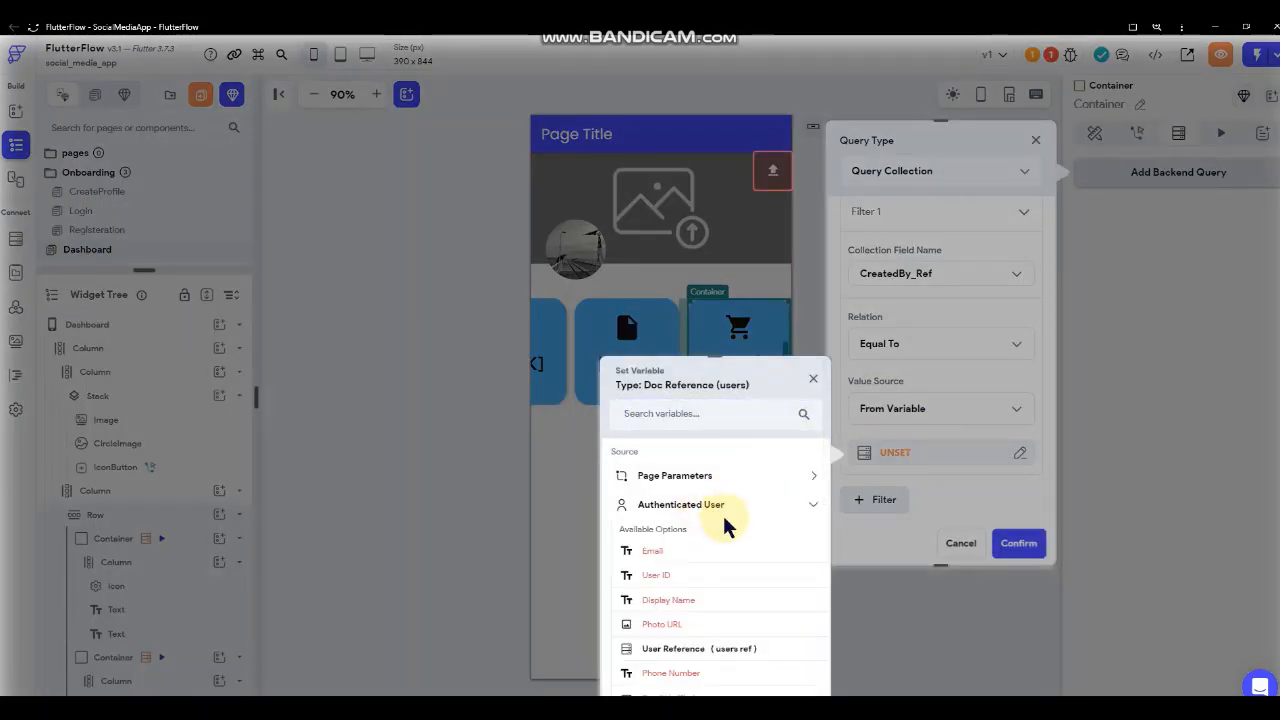
scroll(760, 560, "down", 1)
left_click(785, 584)
left_click(789, 685)
- Add a second filter requiring isAvailable Equal To the specific value True, and confirm the MarketItems query
scroll(956, 395, "down", 2)
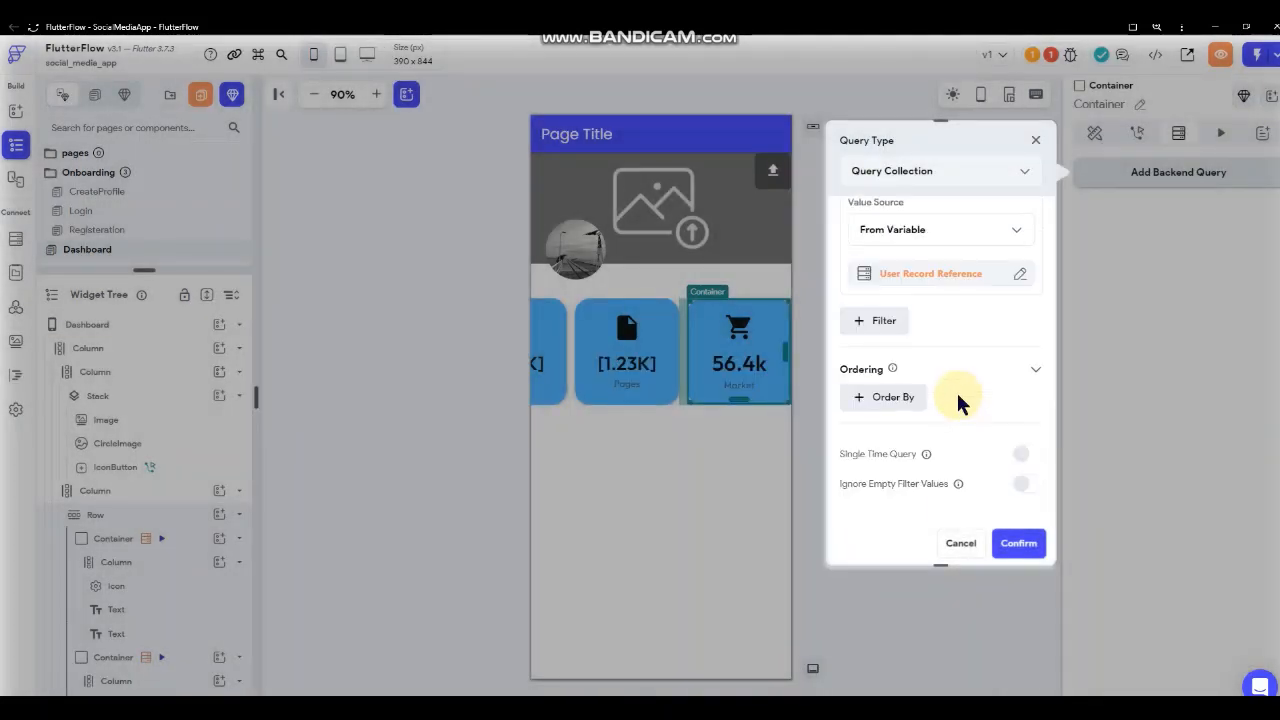
left_click(884, 325)
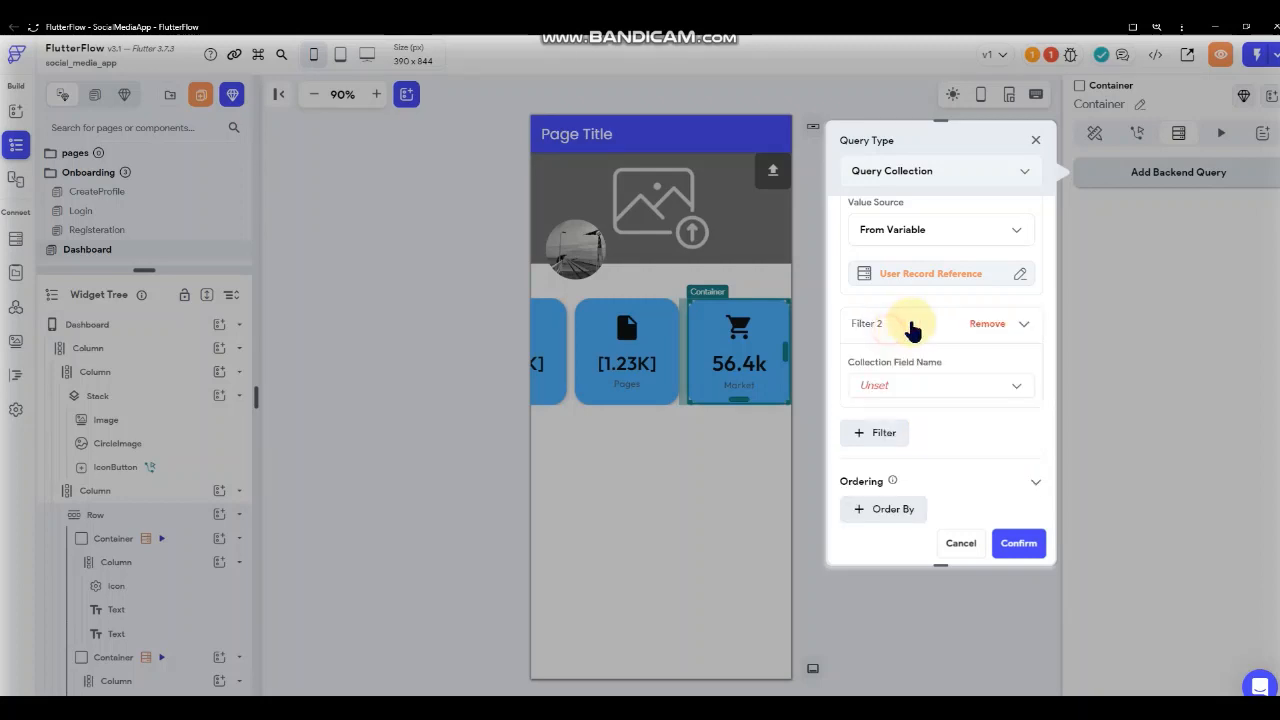
left_click(912, 382)
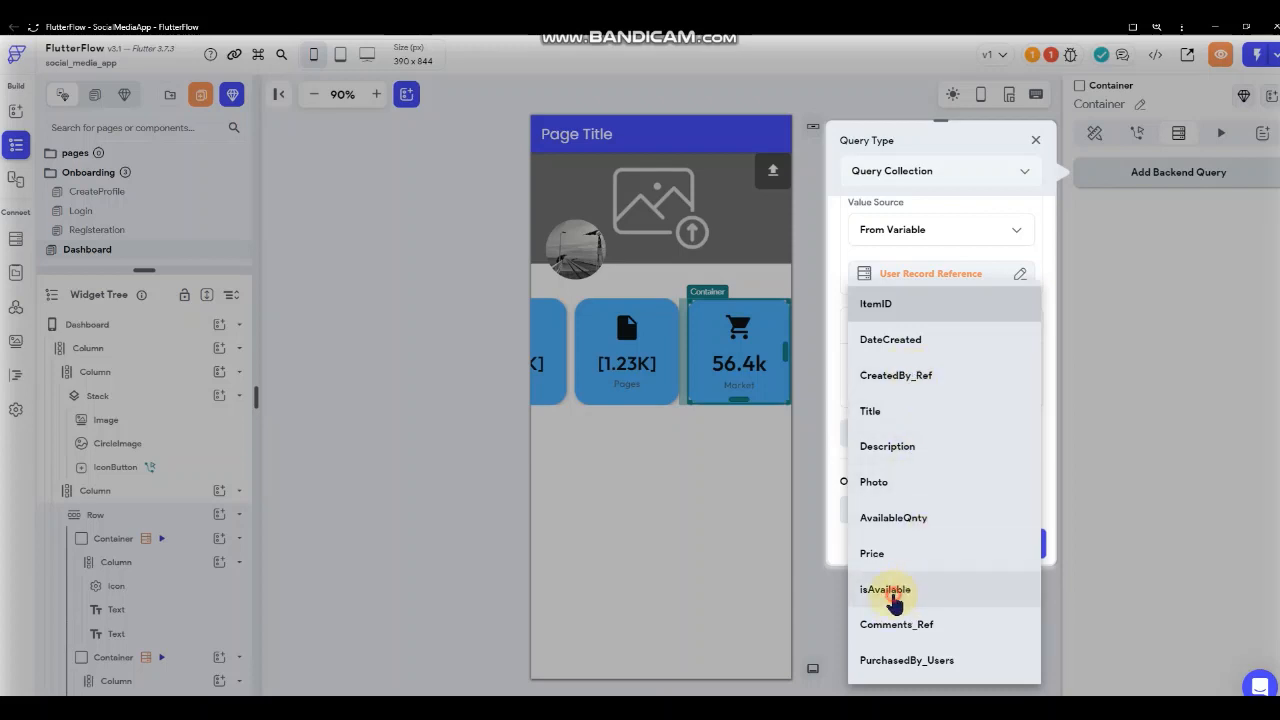
left_click(890, 592)
left_click(923, 470)
left_click(923, 410)
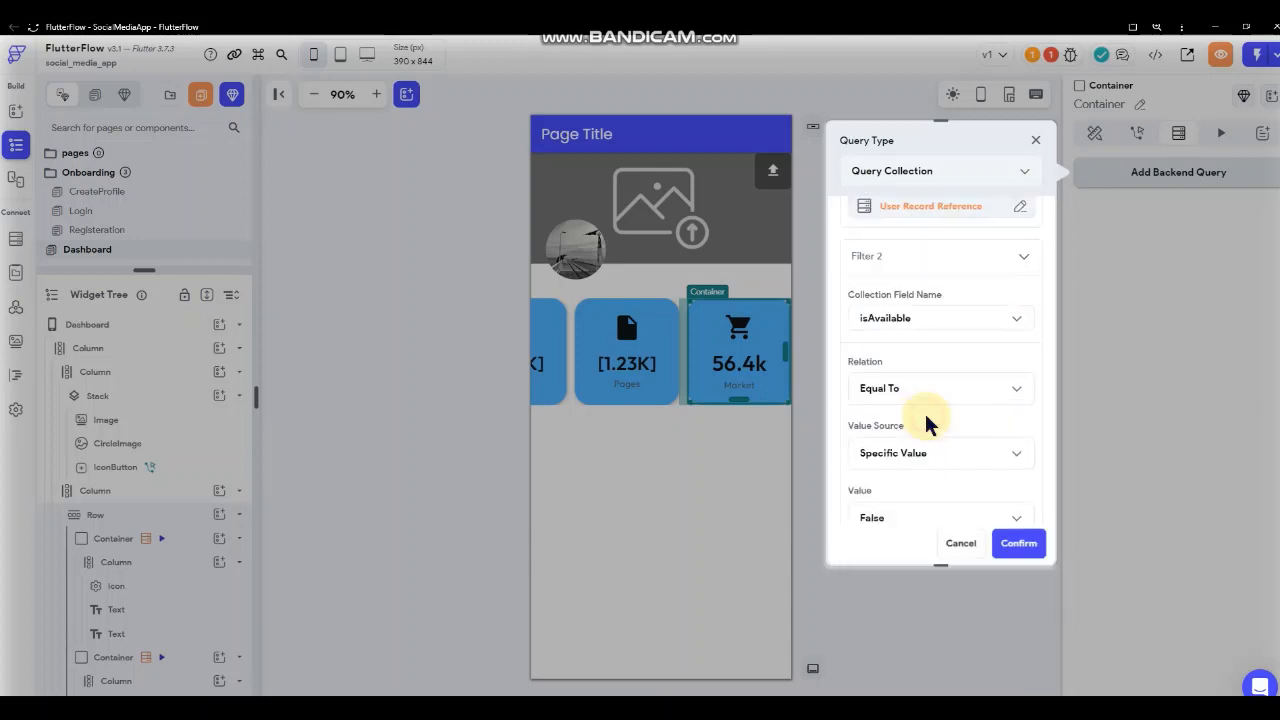
scroll(924, 420, "down", 2)
left_click(924, 457)
left_click(928, 418)
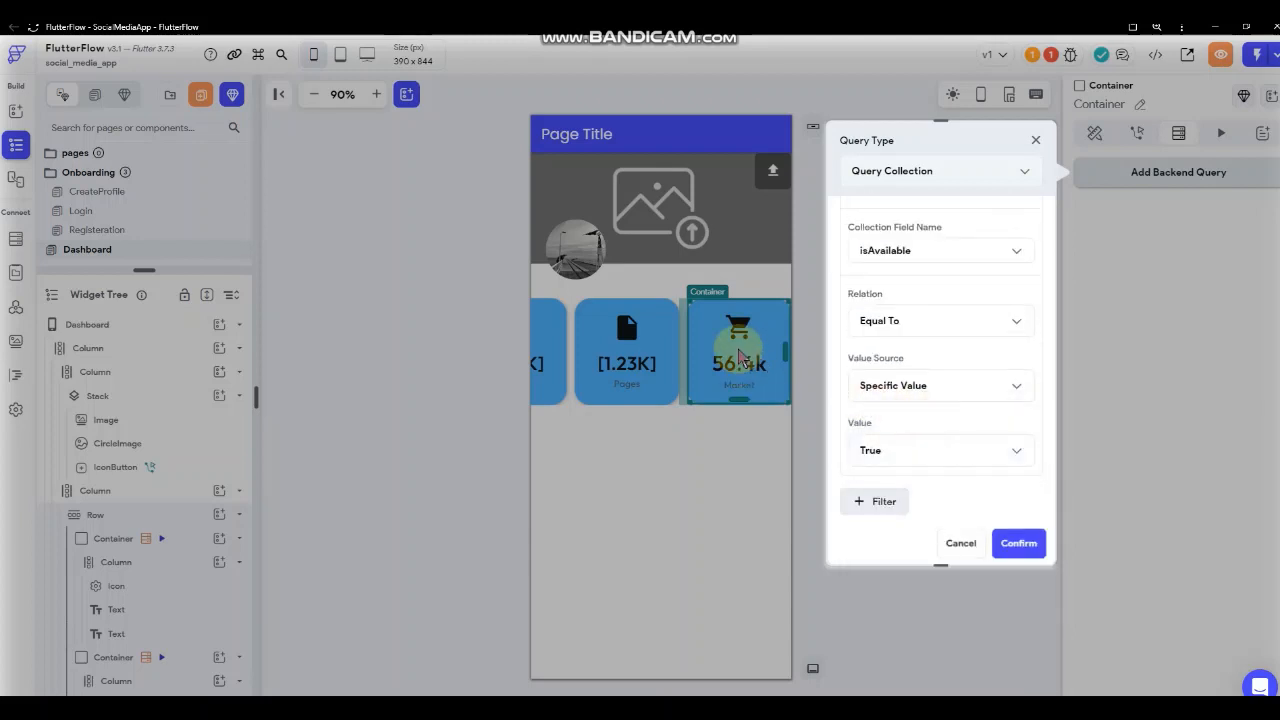
scroll(1021, 437, "down", 4)
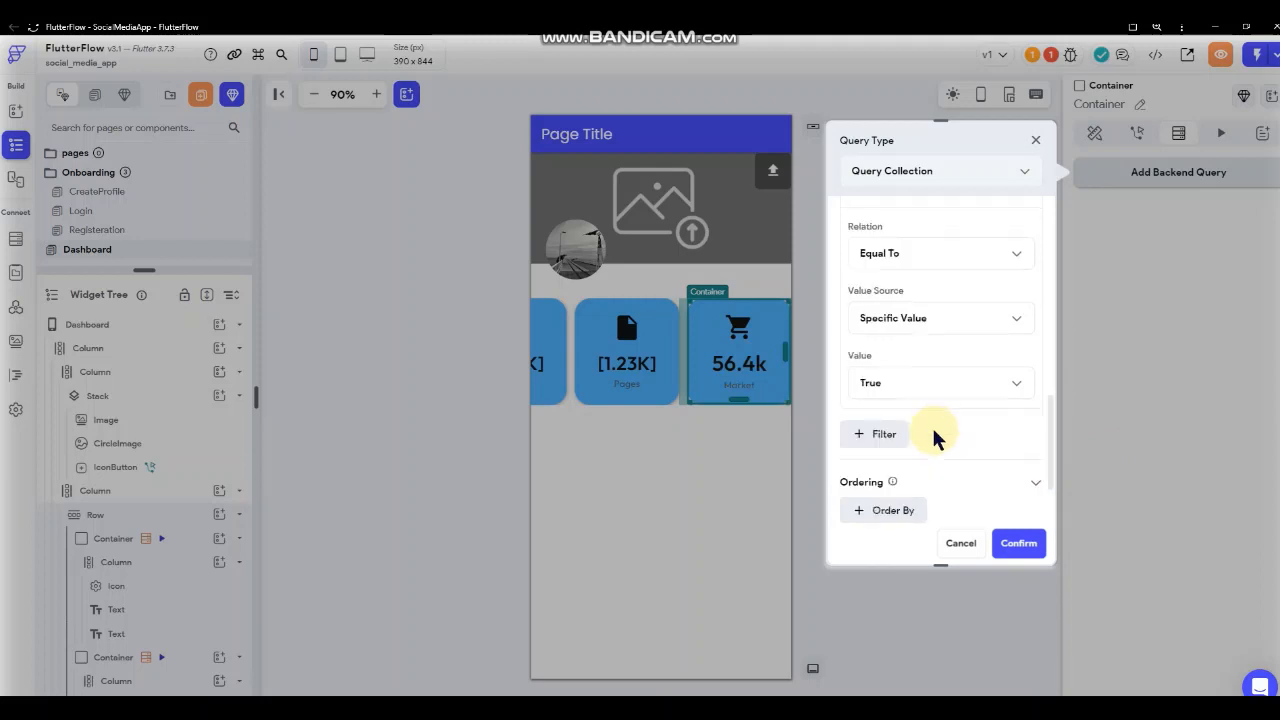
left_click(1016, 541)
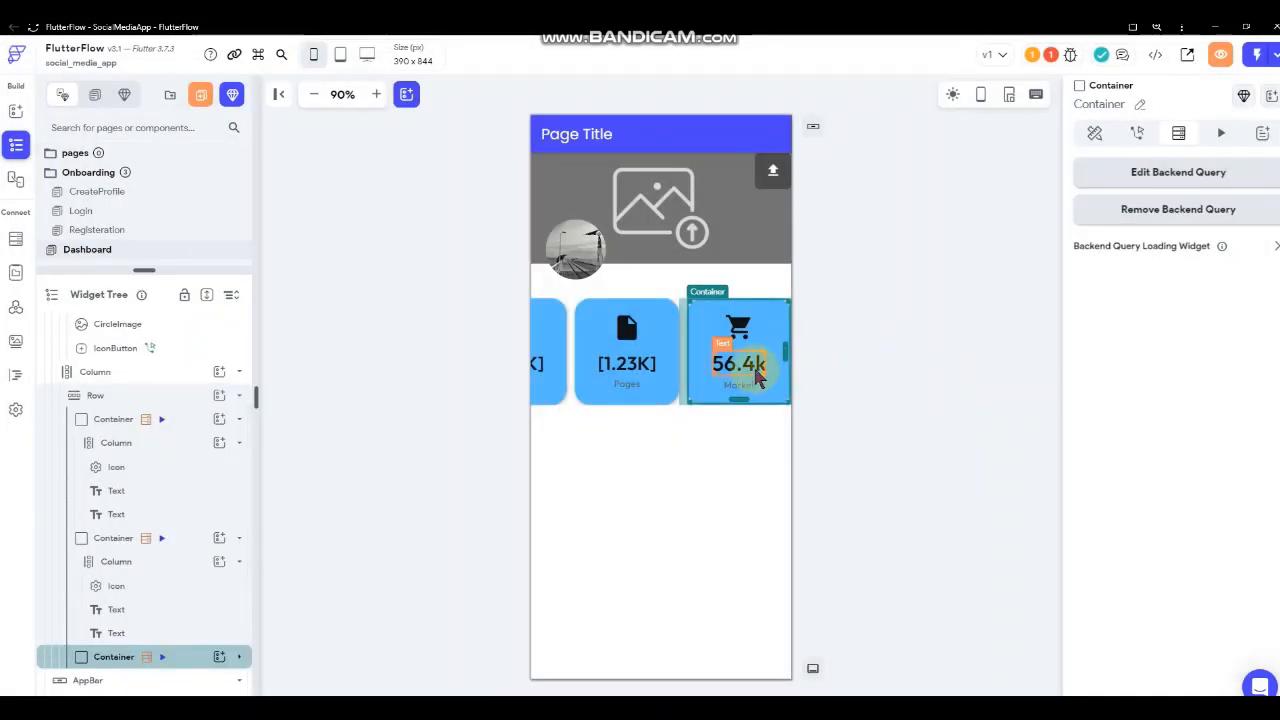
- Bind the Market card's number text to the MarketItems Documents variable, using its Number of Items
left_click(738, 364)
left_click(1138, 168)
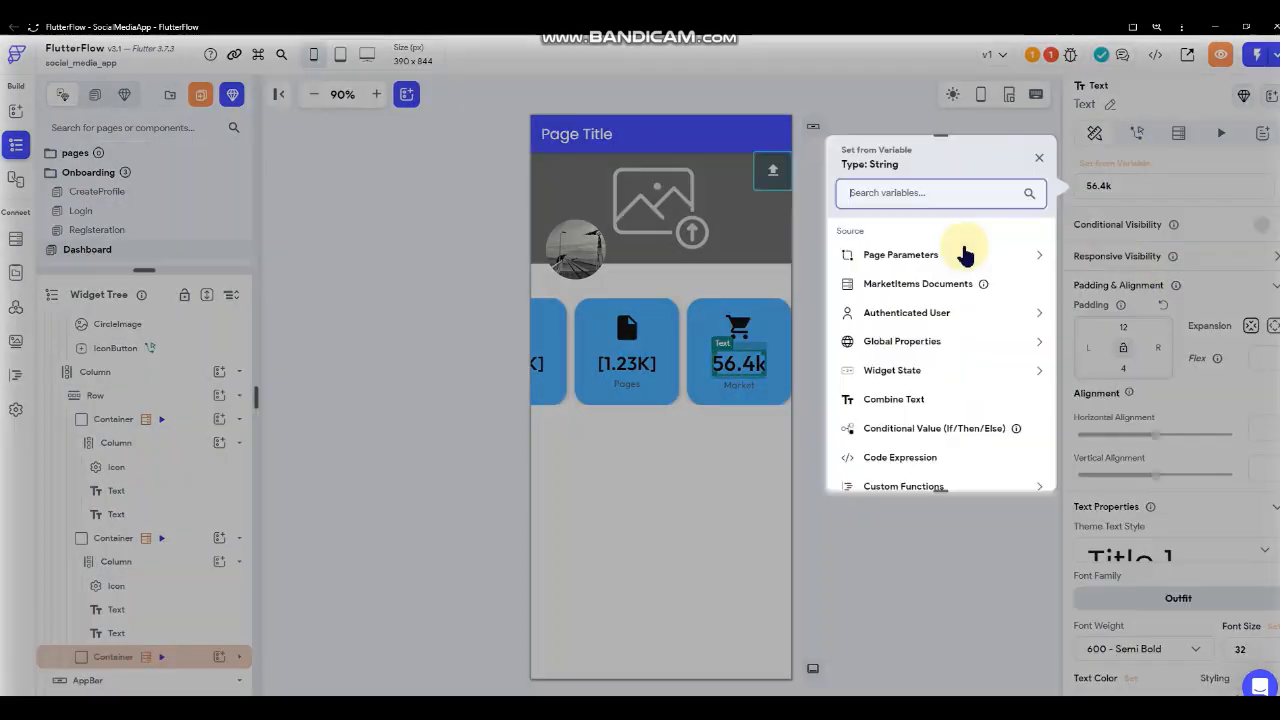
left_click(937, 286)
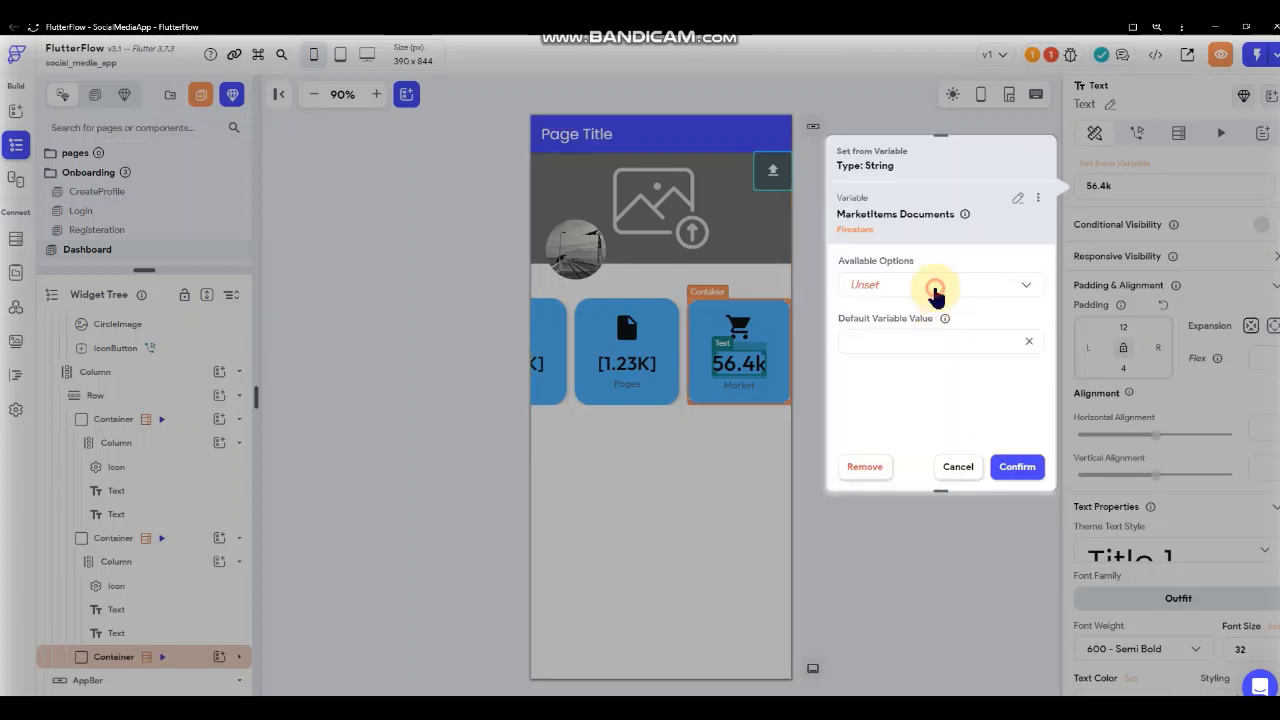
left_click(935, 287)
left_click(935, 286)
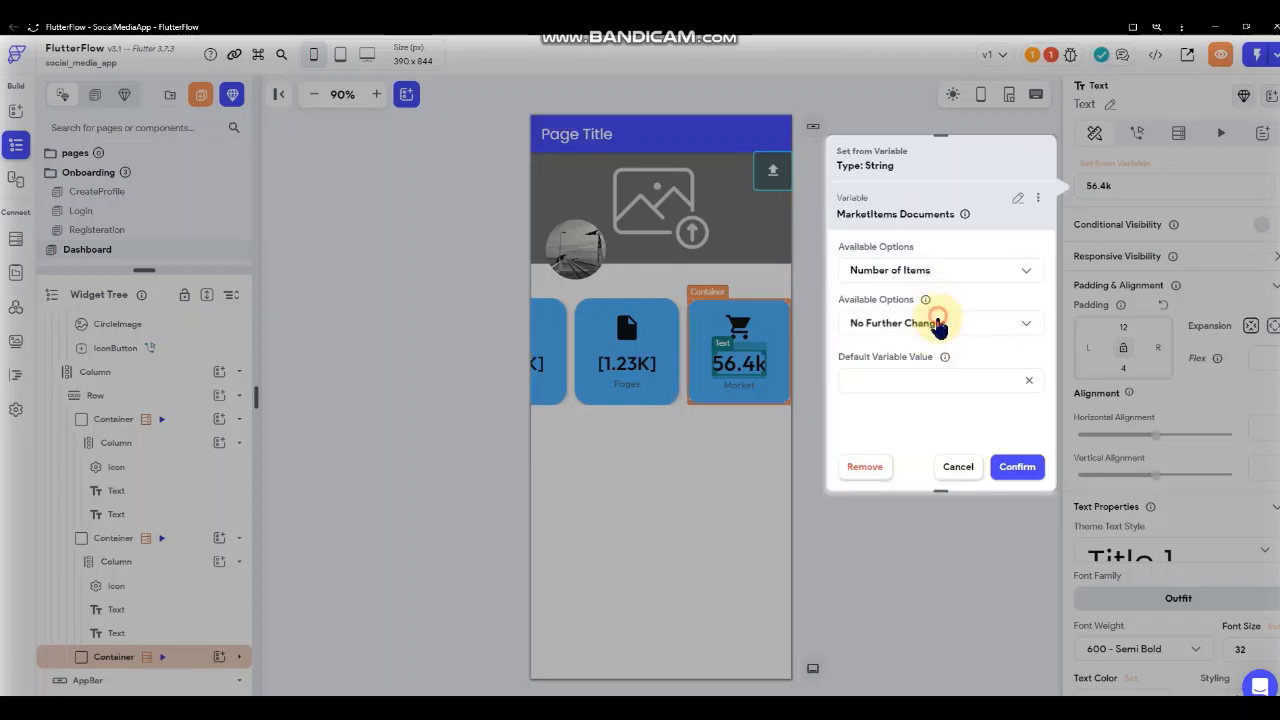
- Format the Market count with the Compact number format, set its default value to 0 and confirm
left_click(938, 323)
left_click(934, 286)
left_click(934, 372)
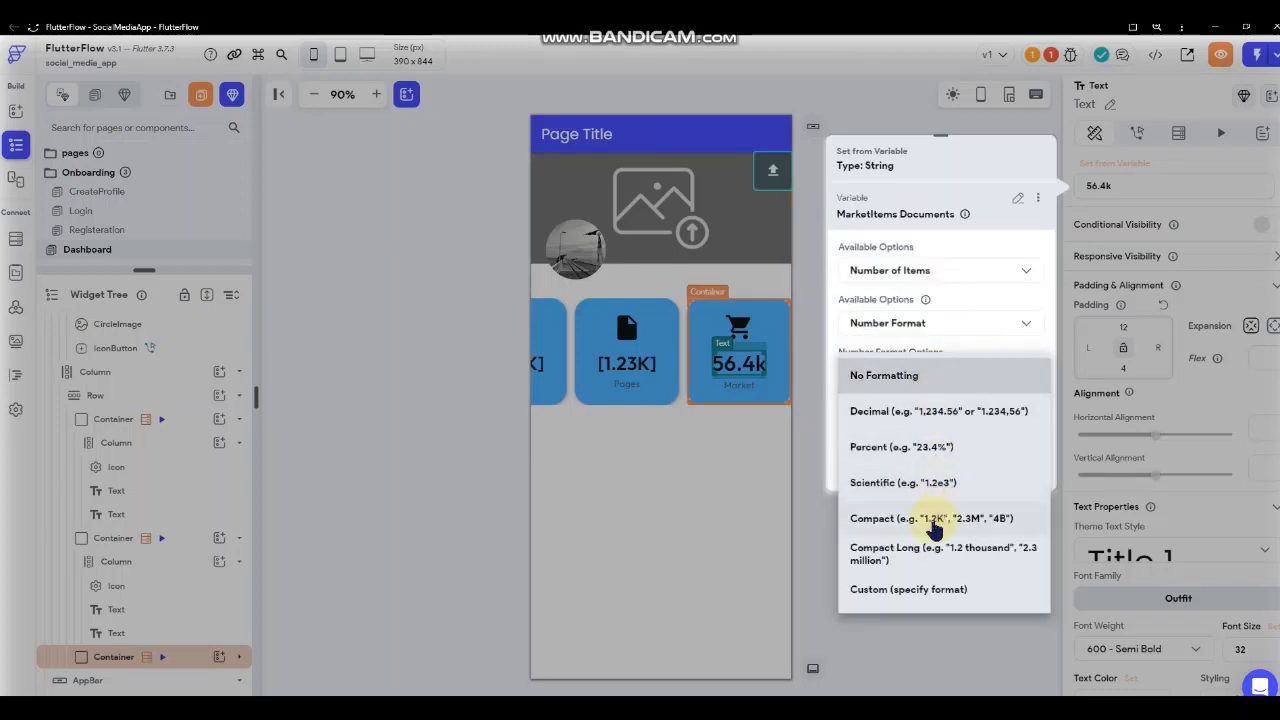
left_click(933, 527)
scroll(975, 400, "down", 2)
left_click(980, 416)
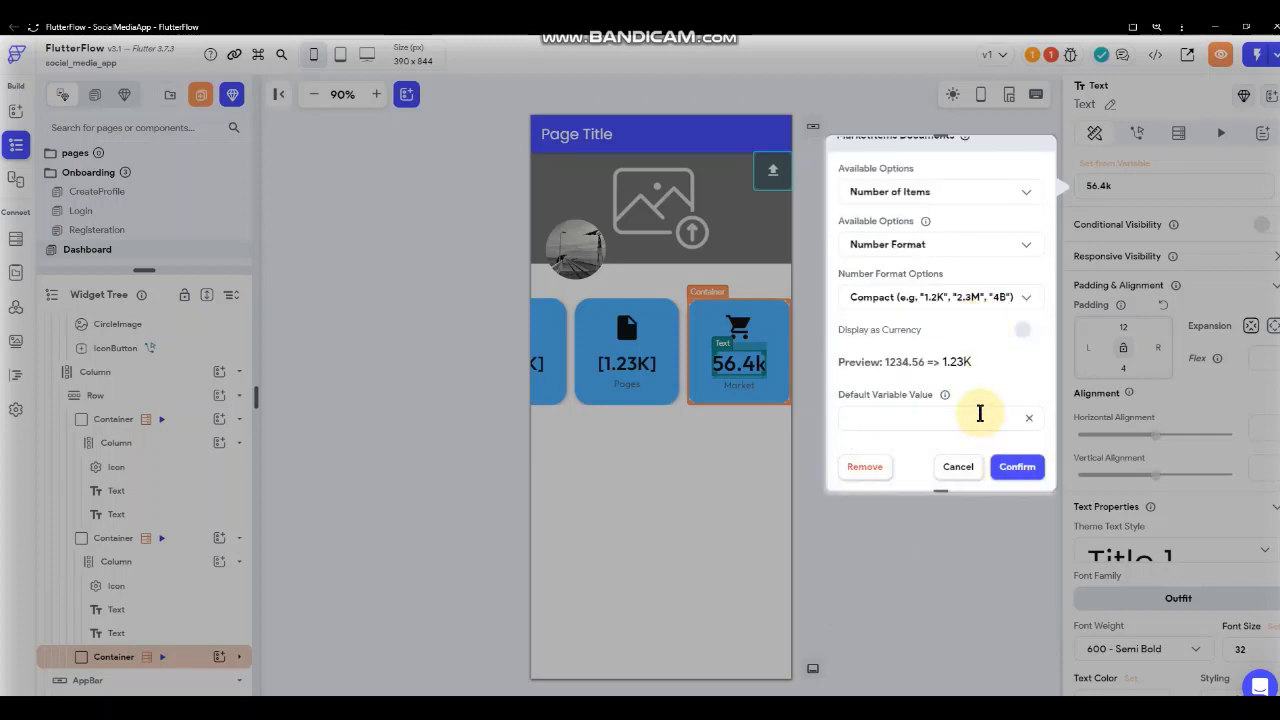
type("0")
left_click(1017, 466)
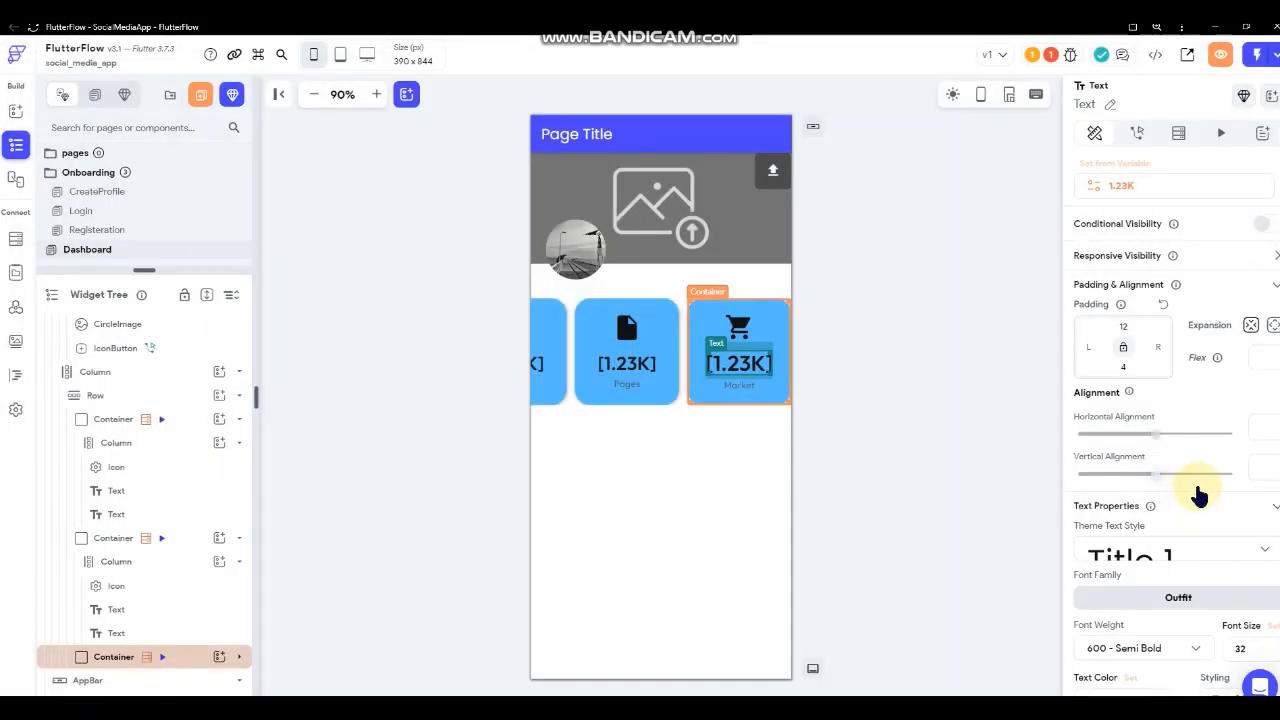
- Set the Market count text's font size to 28 and enable Auto Size
scroll(1200, 495, "down", 2)
left_click(1236, 446)
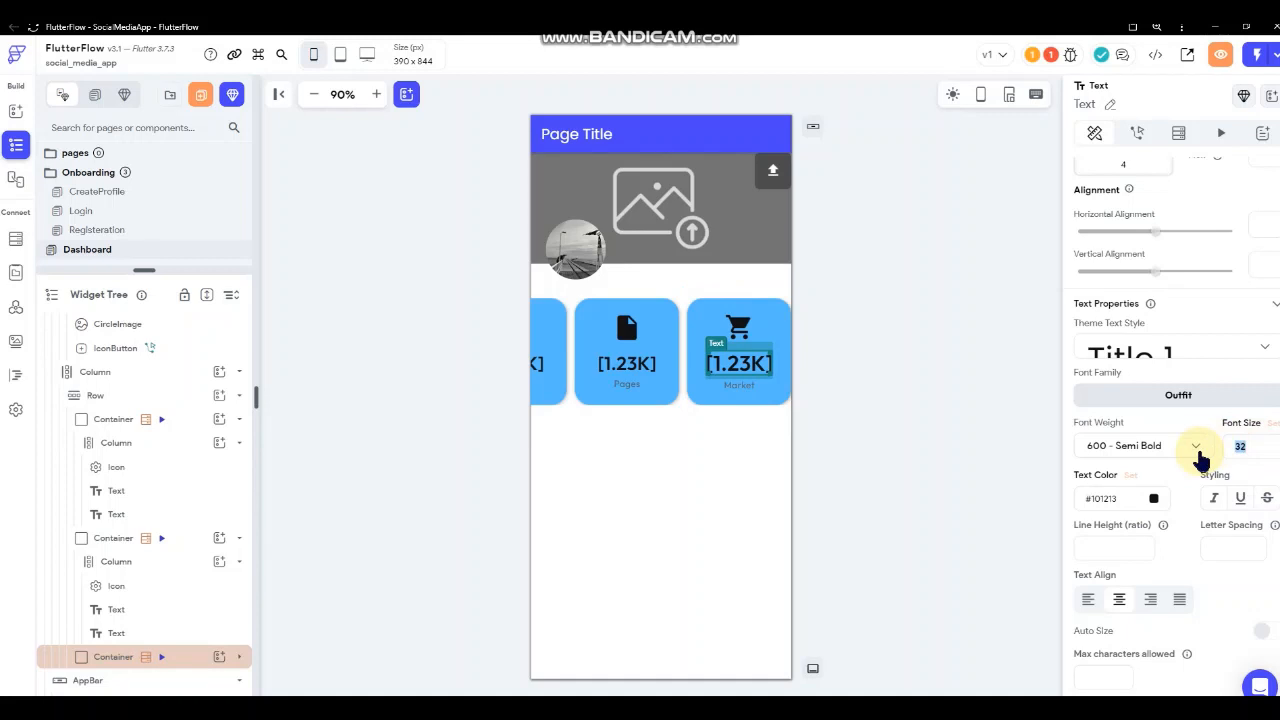
type("28")
scroll(1200, 451, "down", 2)
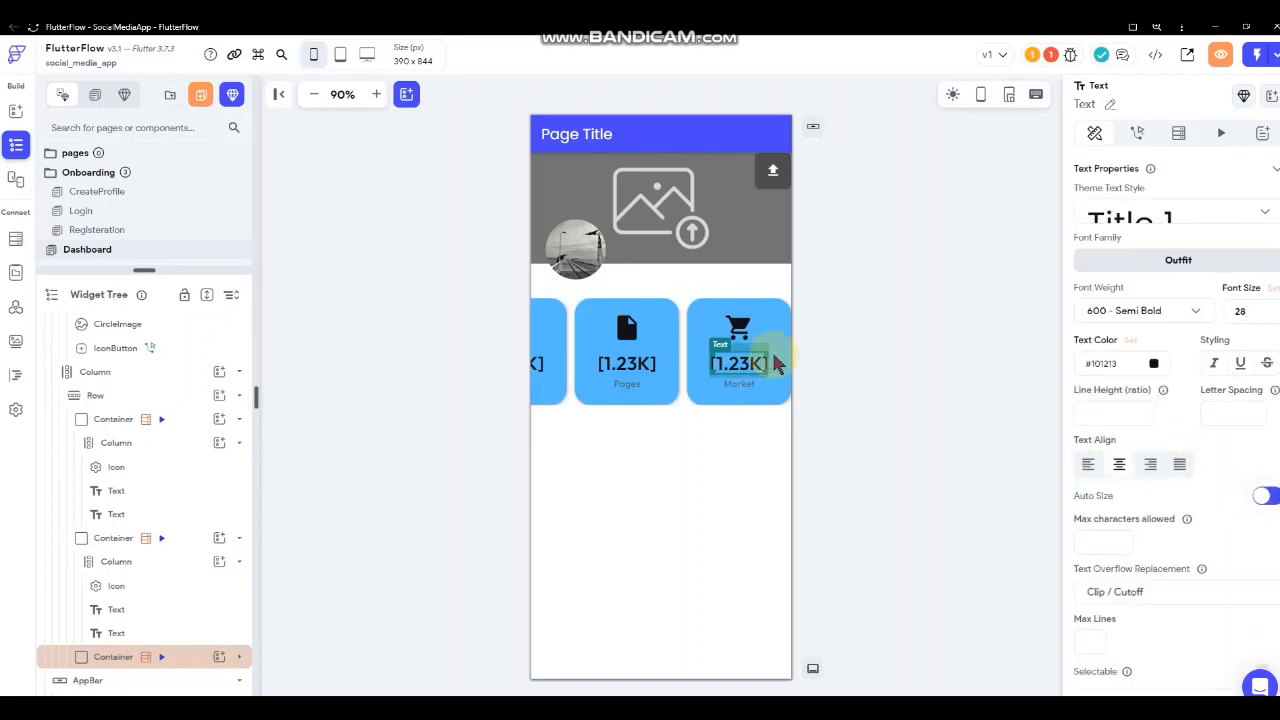
left_click(940, 348)
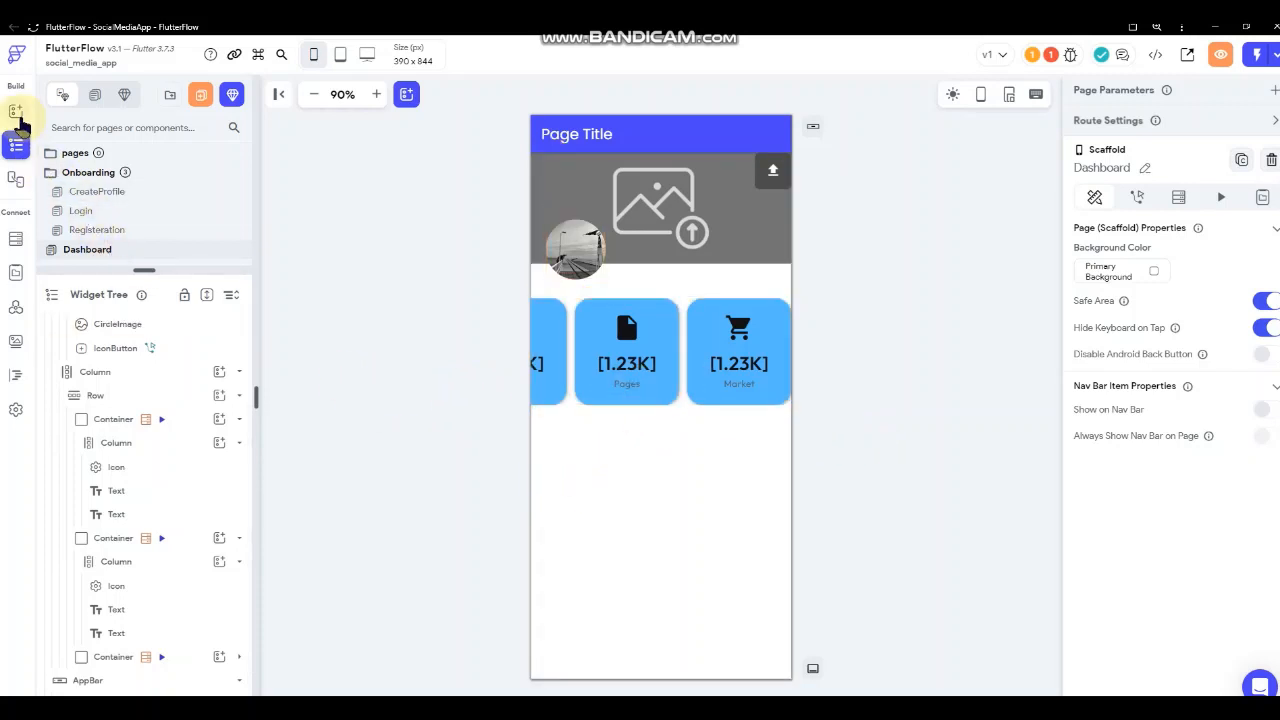
- Add a Column beneath the row of count cards and set its top padding to 48
left_click(16, 111)
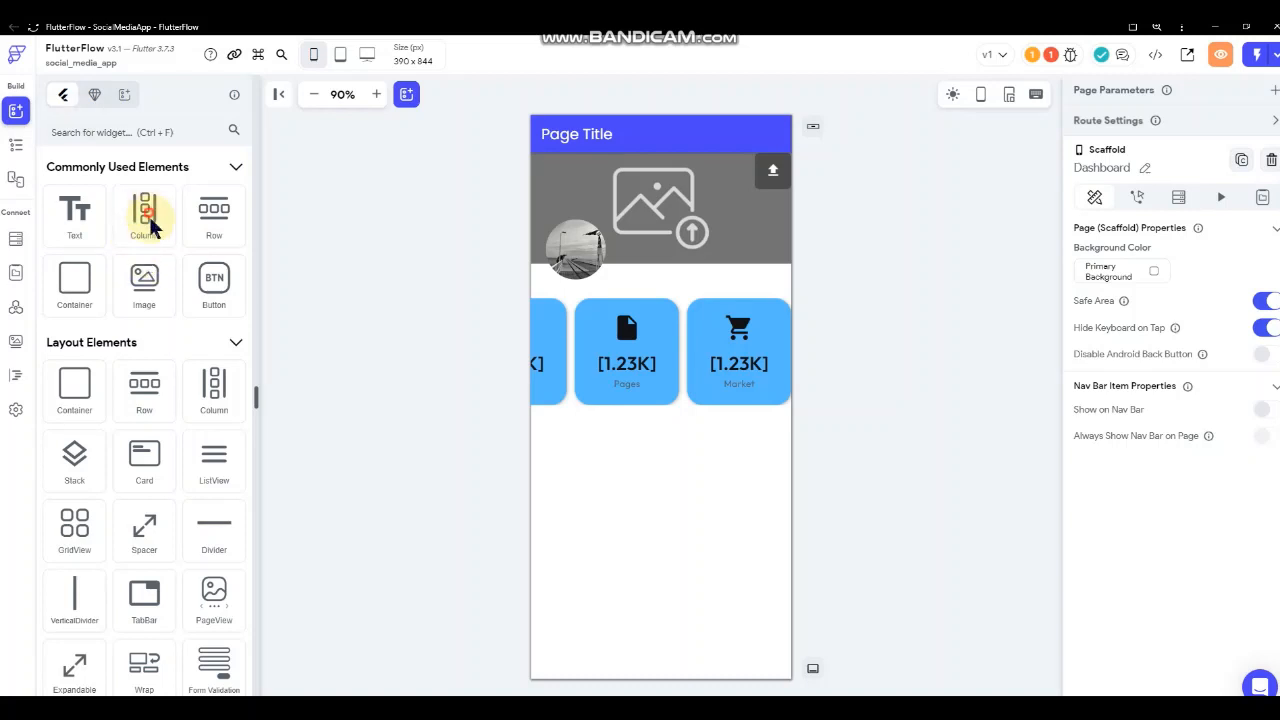
left_click_drag(144, 214, 611, 419)
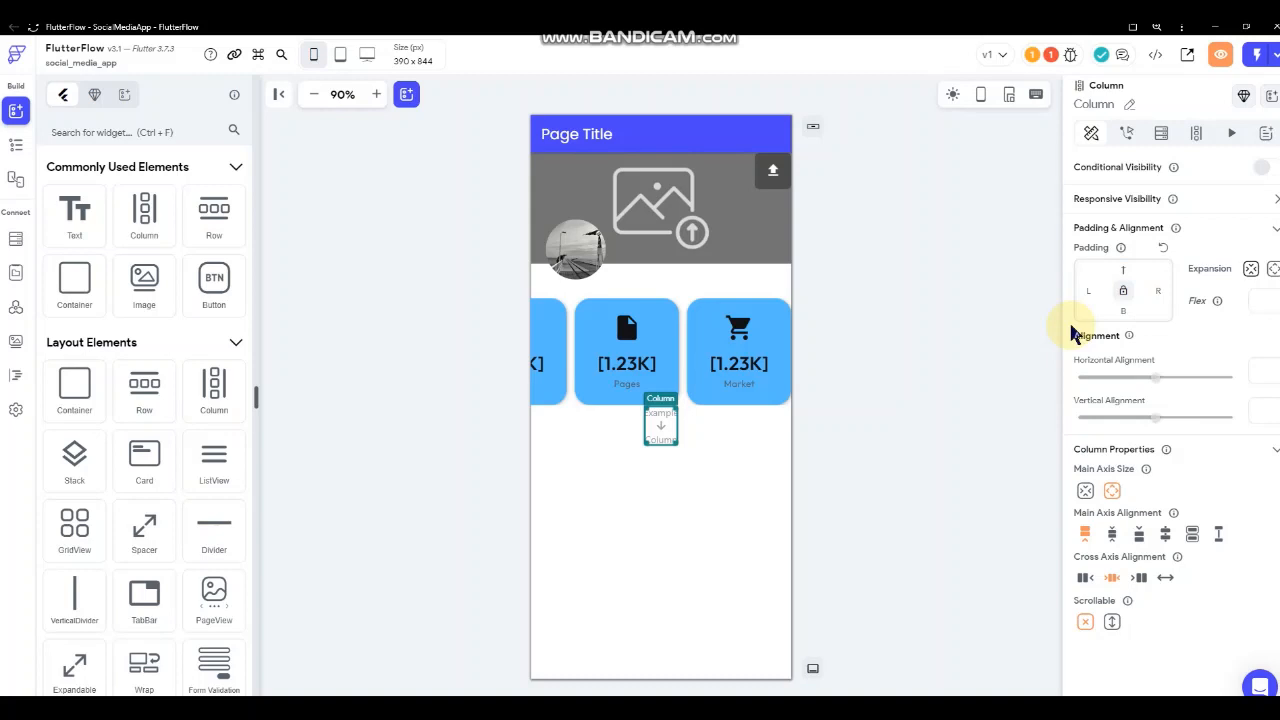
type("28")
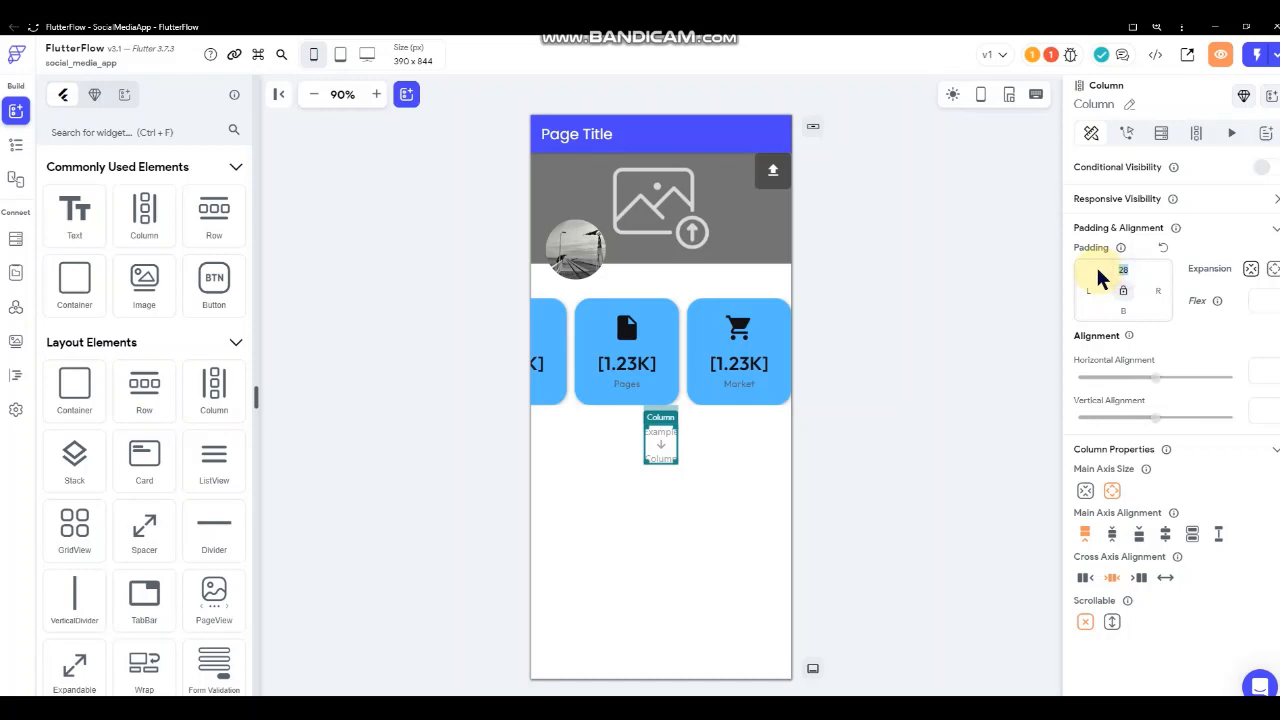
type("48")
left_click(942, 370)
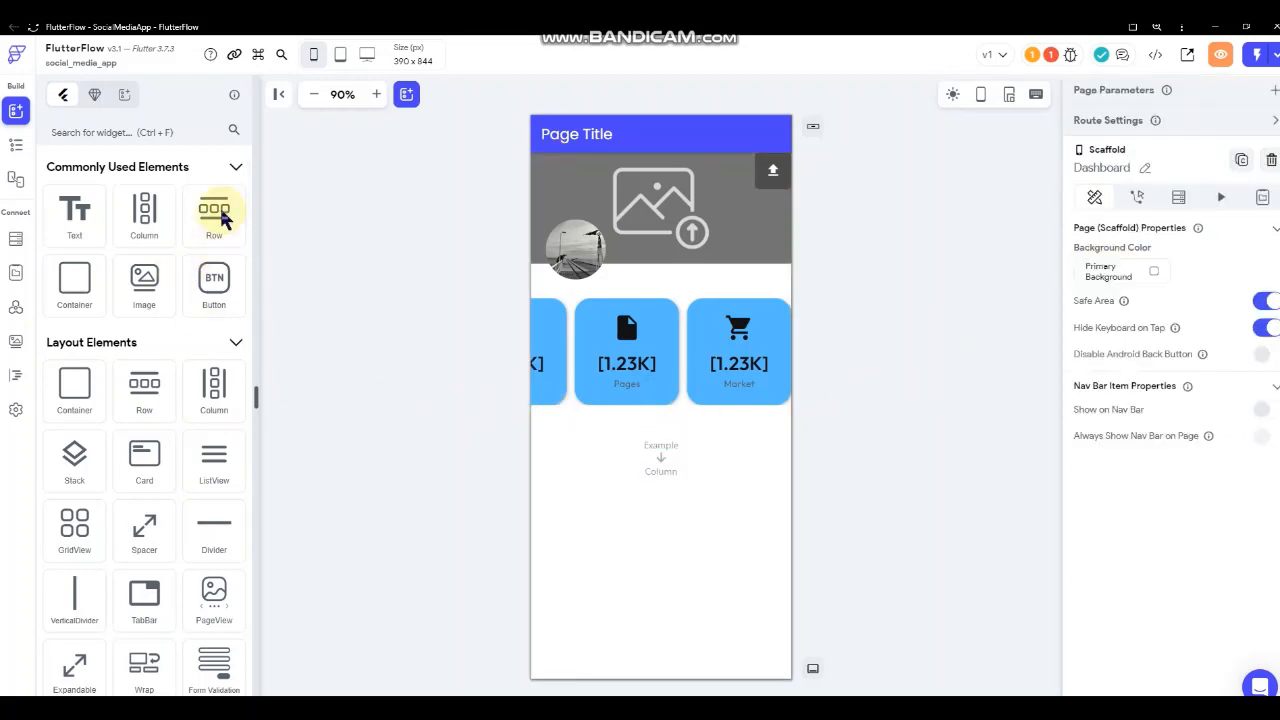
- Place a Row inside the new Column and set its left padding to 12
left_click_drag(213, 218, 649, 445)
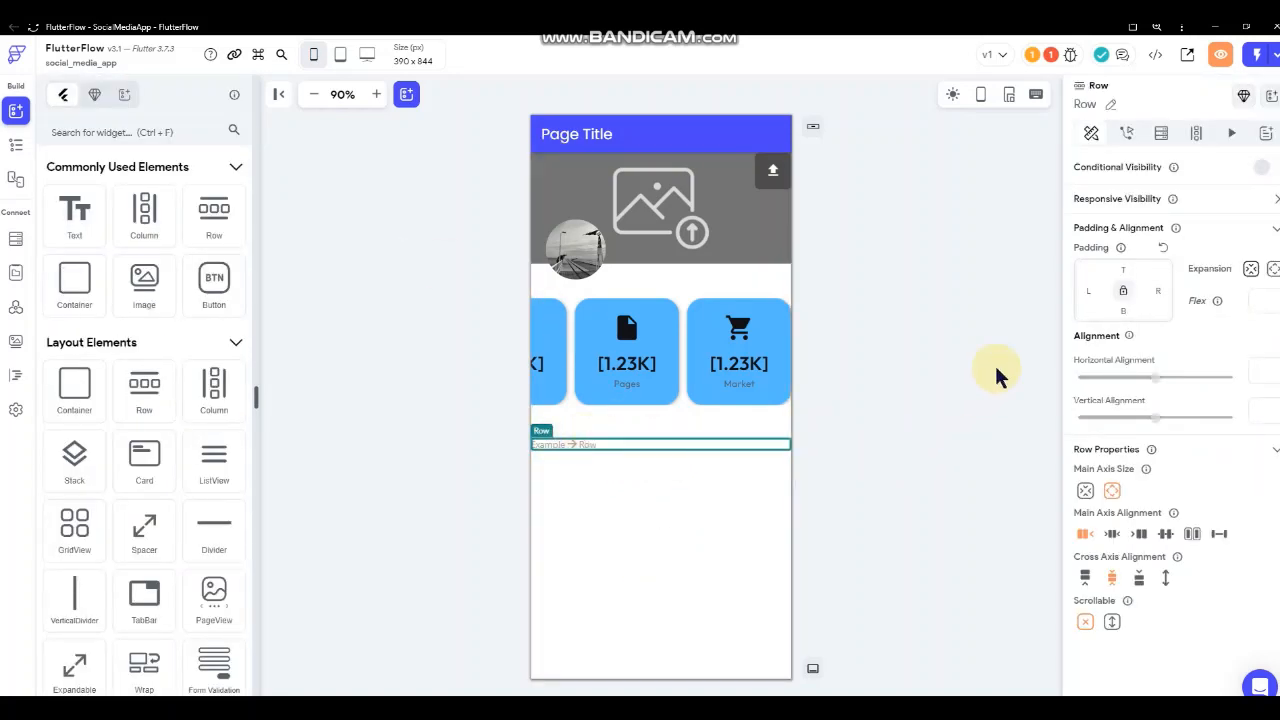
left_click(1088, 291)
type("12")
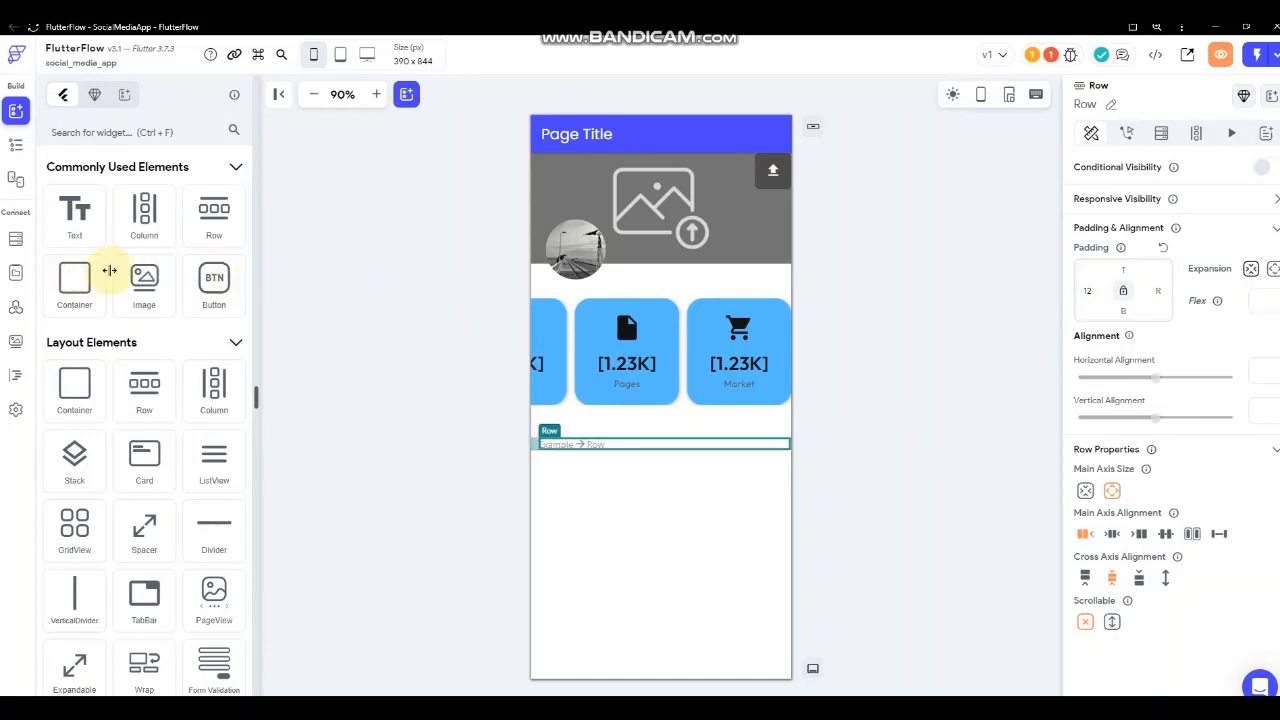
- Add a Text widget to the new Row and change its content to My Posts
left_click_drag(86, 209, 556, 438)
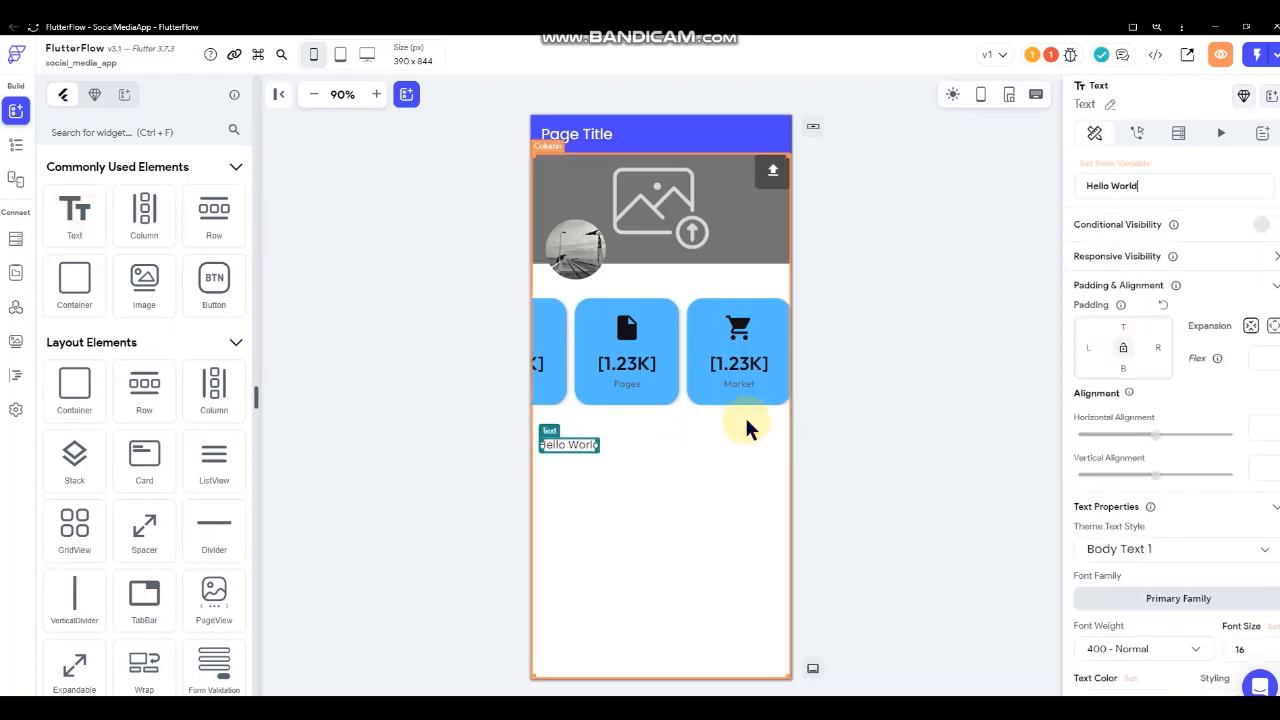
key("ctrl+a")
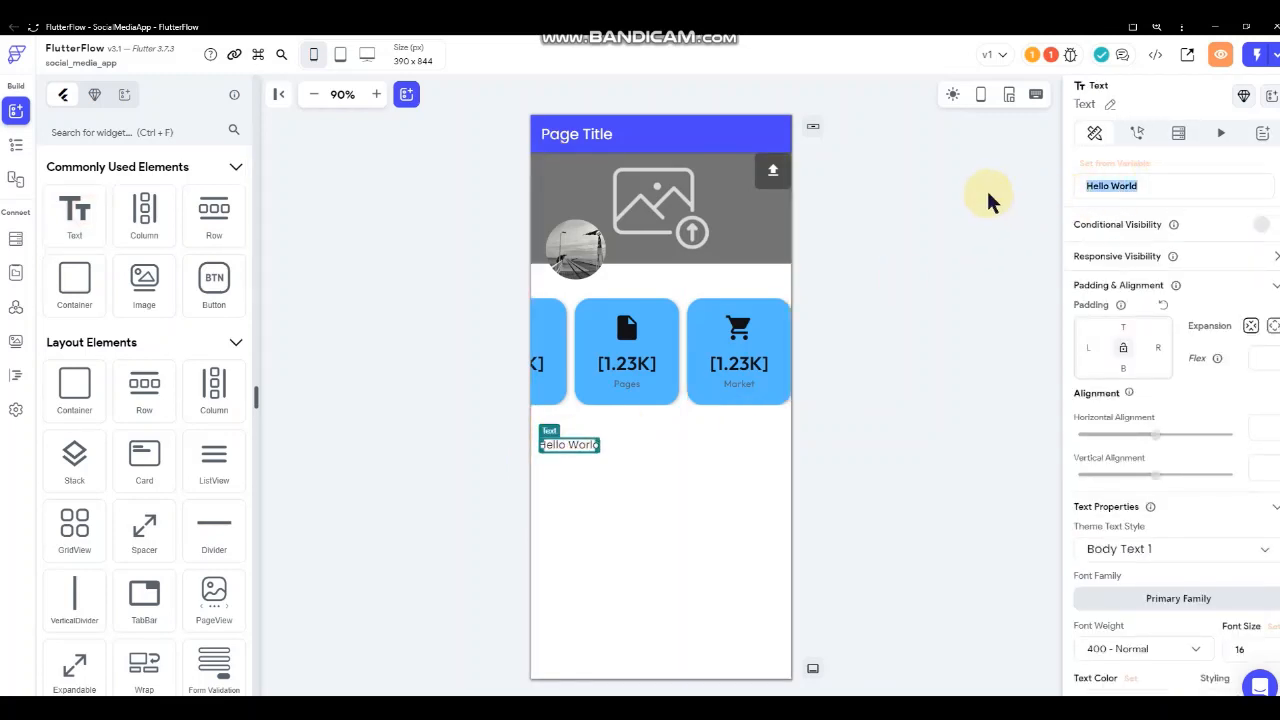
type("New")
key("BackSpace")
key("BackSpace")
key("BackSpace")
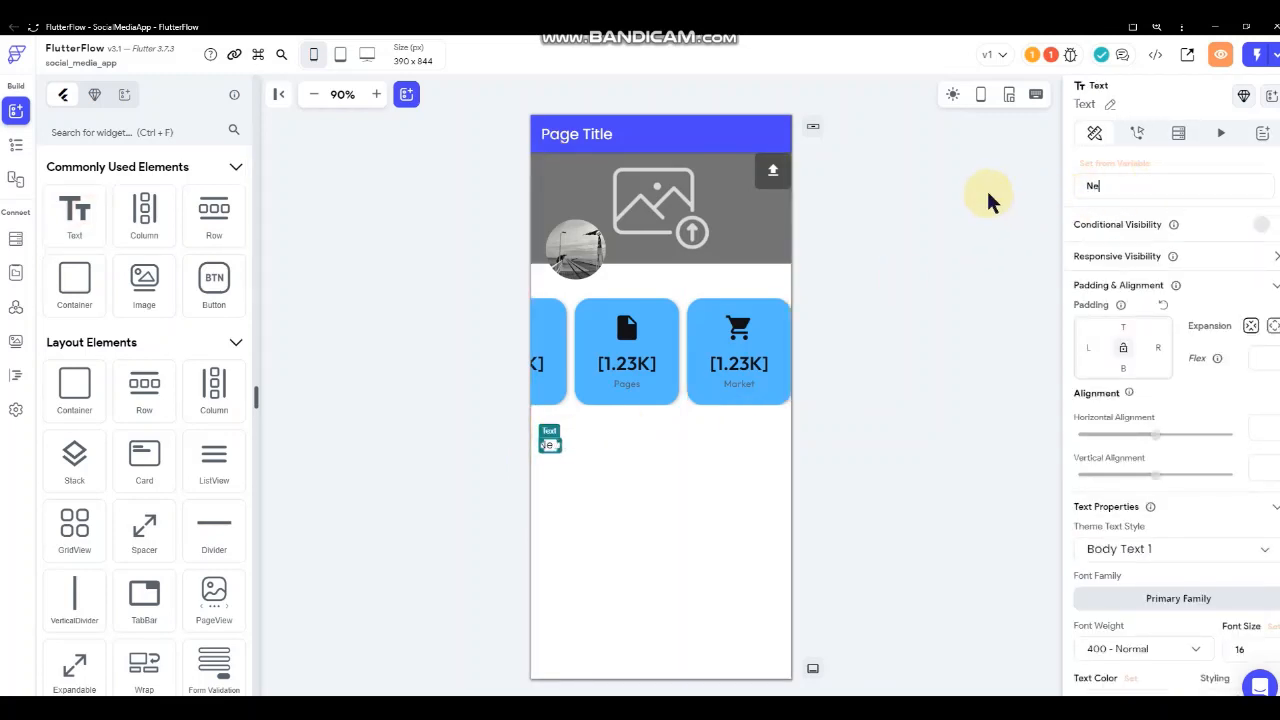
type("My Posts")
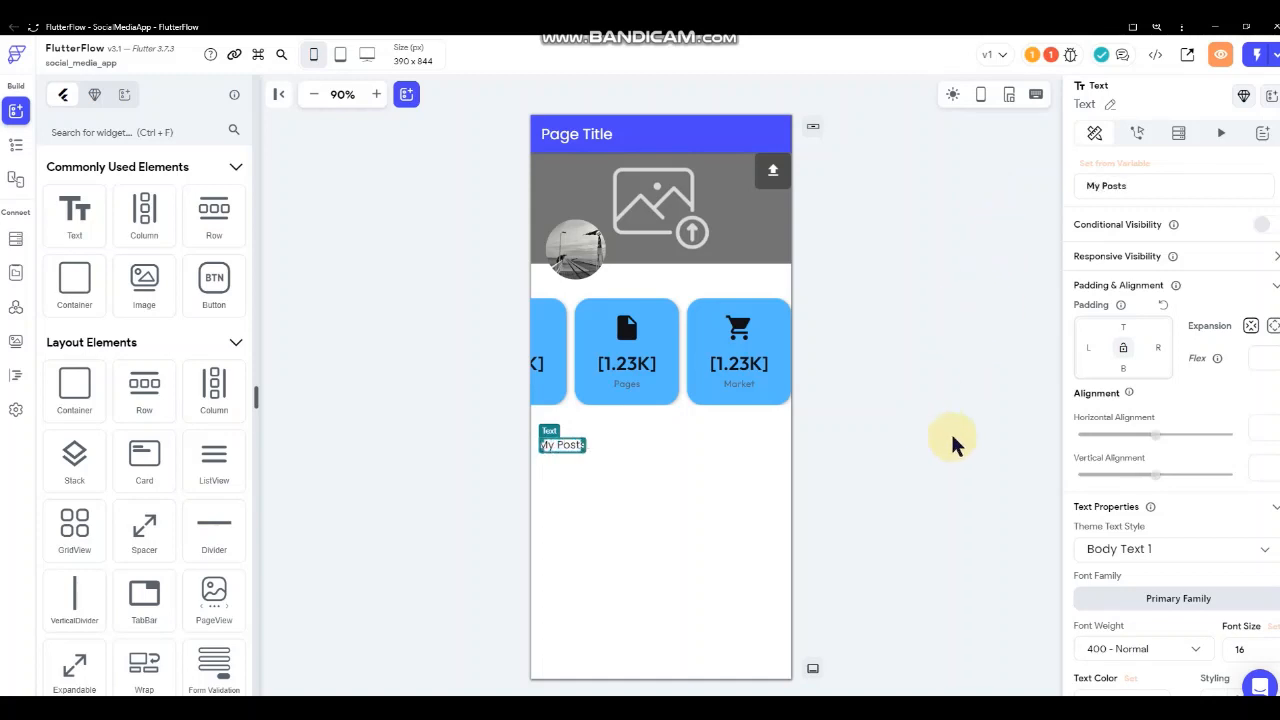
- Set the My Posts heading's font size to 14 and its font weight to 600 - Semi Bold
scroll(1098, 450, "down", 2)
left_click(1250, 514)
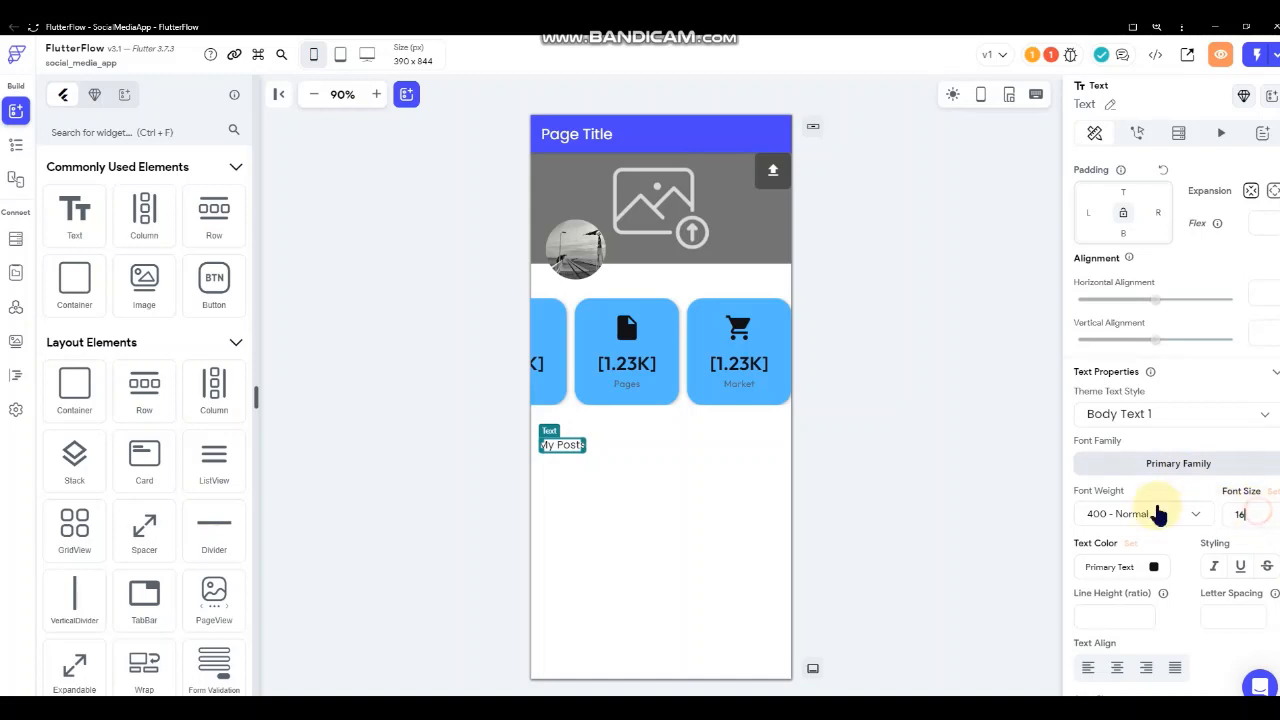
type("14")
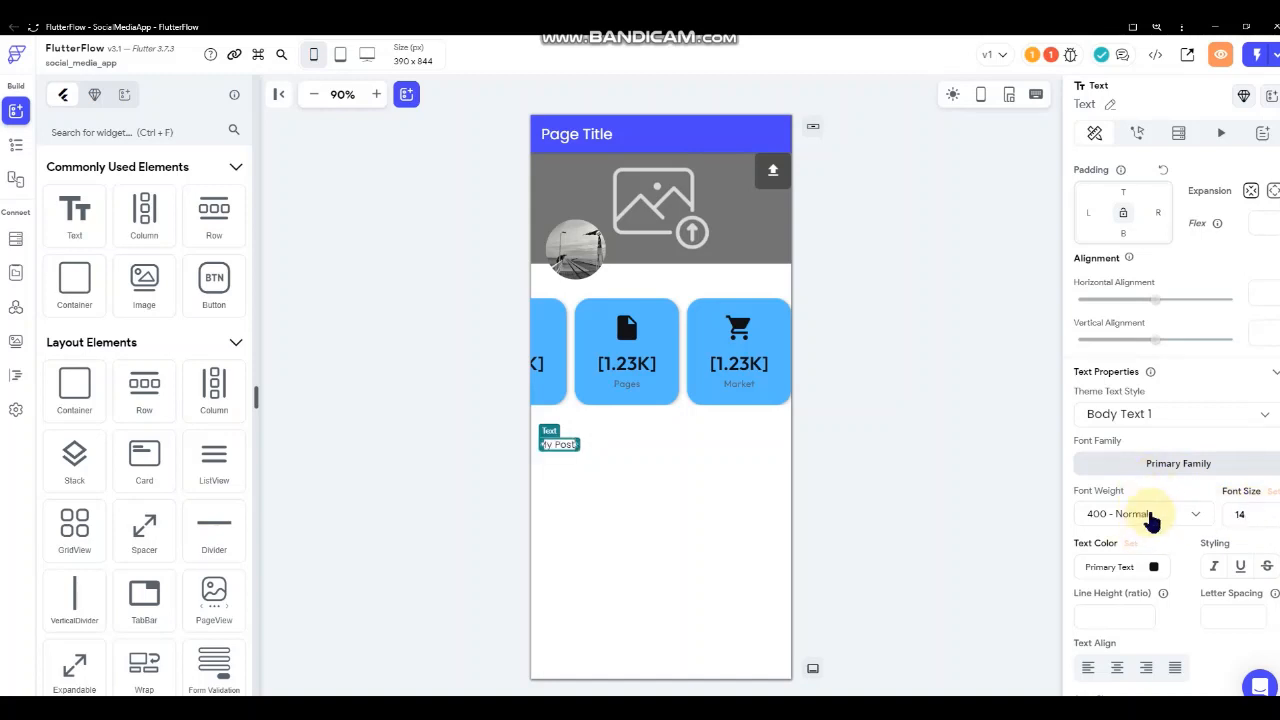
left_click(1165, 516)
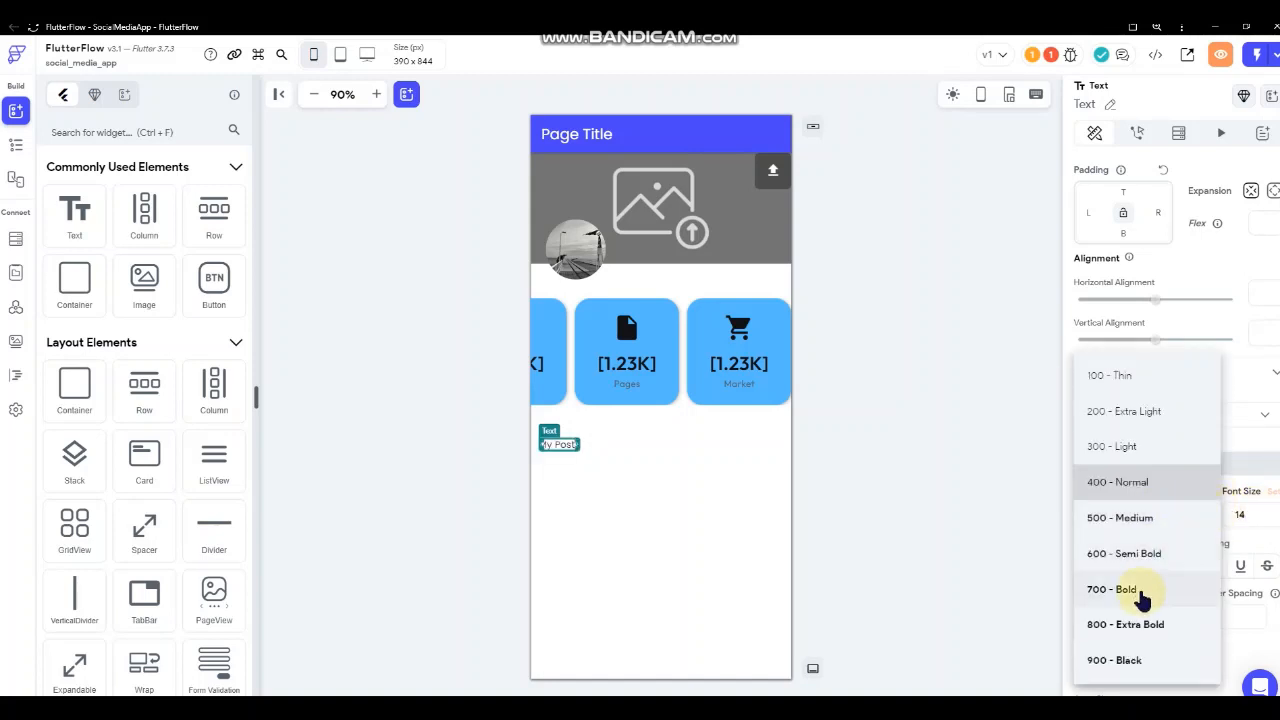
left_click(1124, 553)
left_click(941, 381)
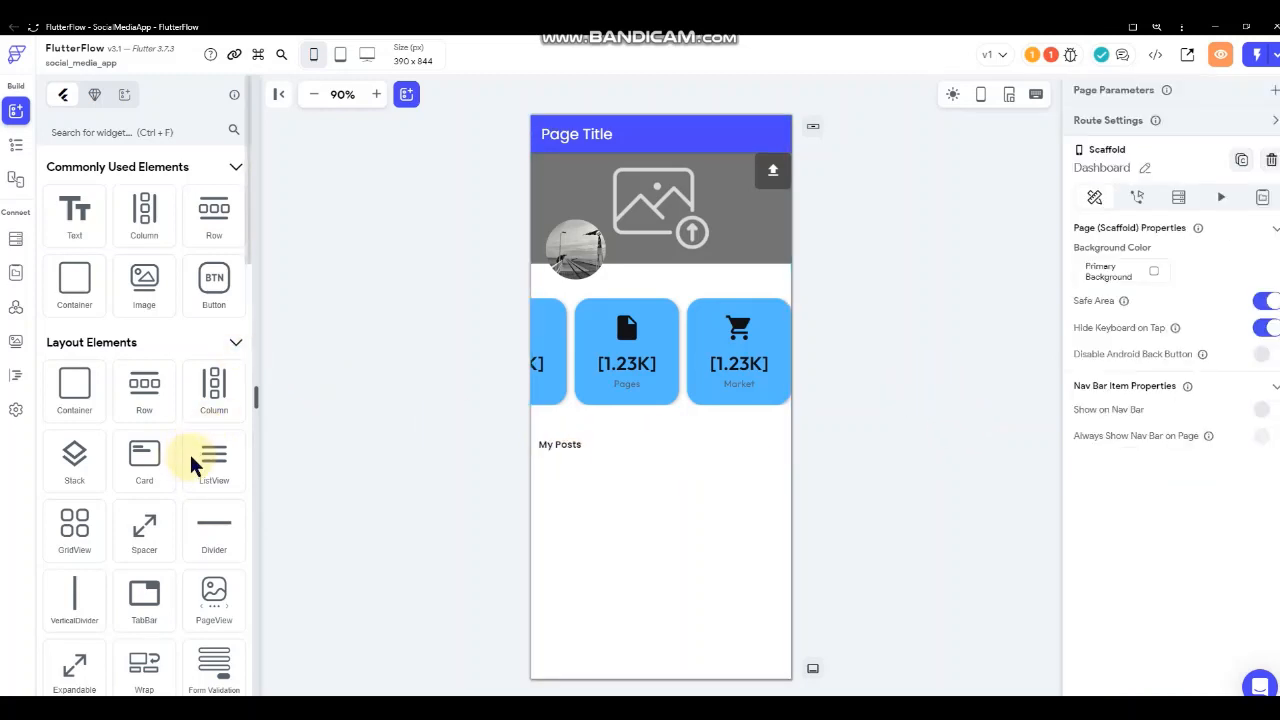
- Add a ListView to the Column that holds the My Posts row, directly below that row
left_click(16, 147)
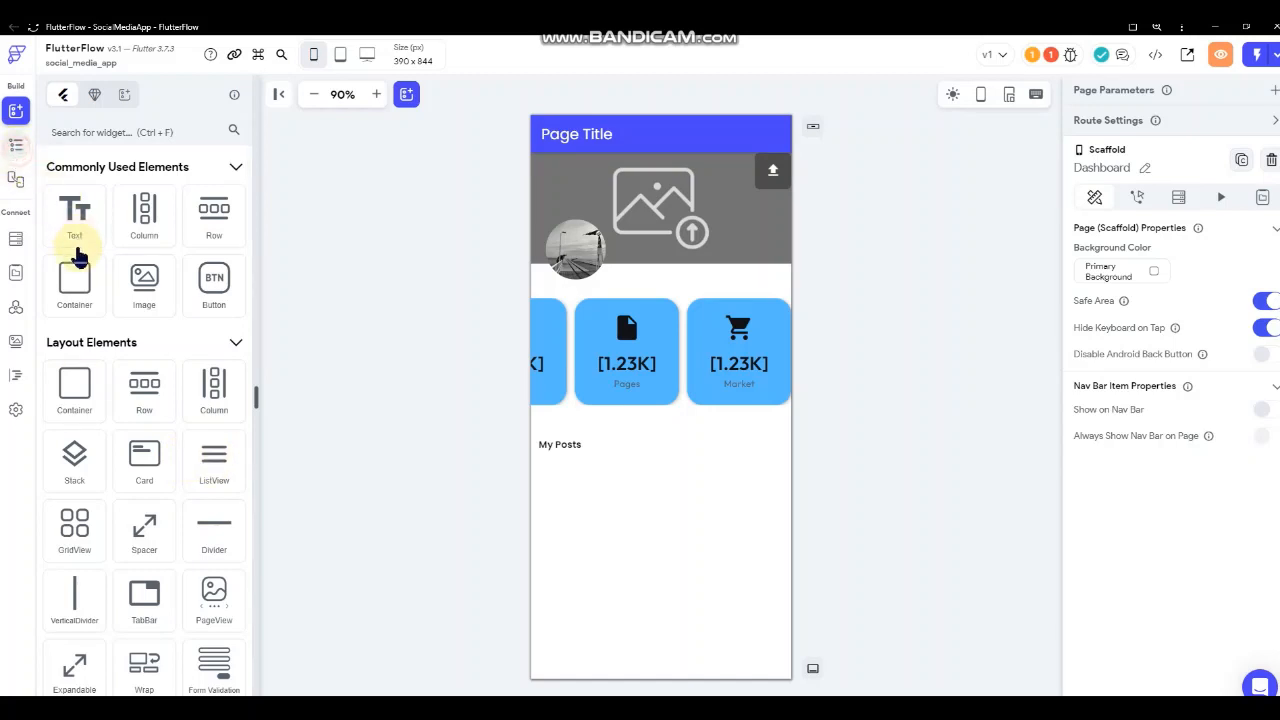
left_click(610, 447)
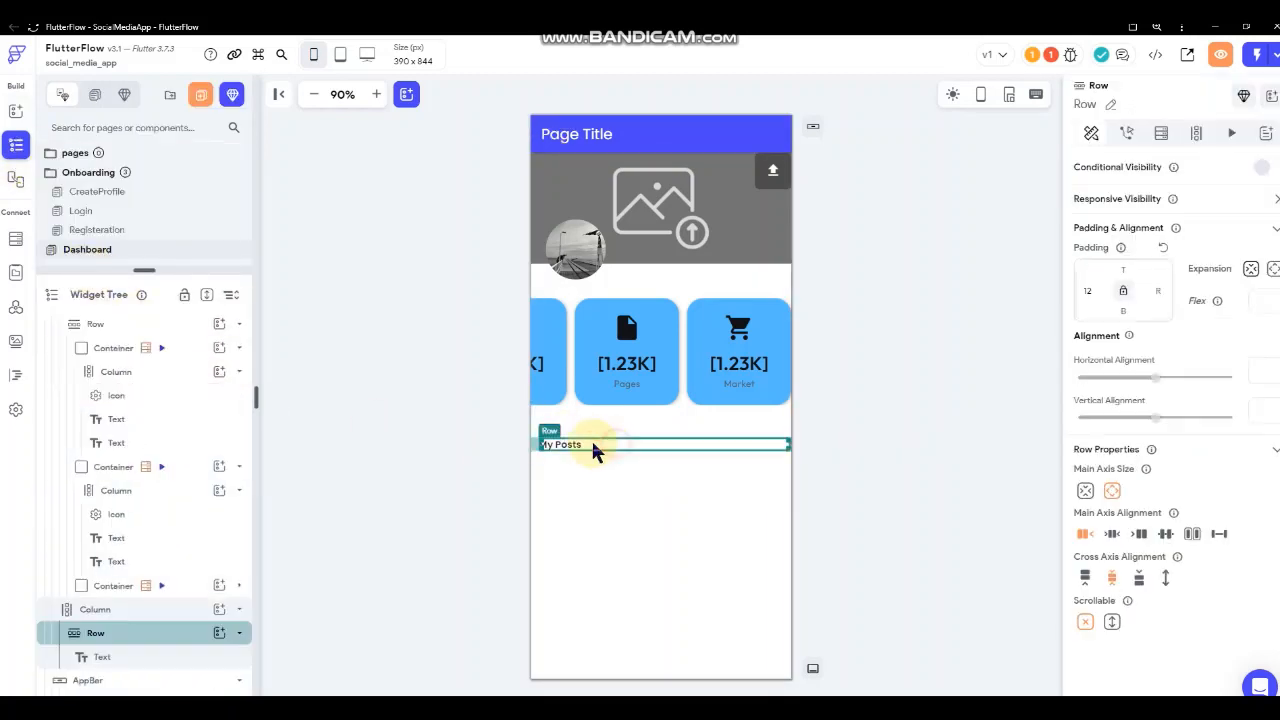
left_click(150, 618)
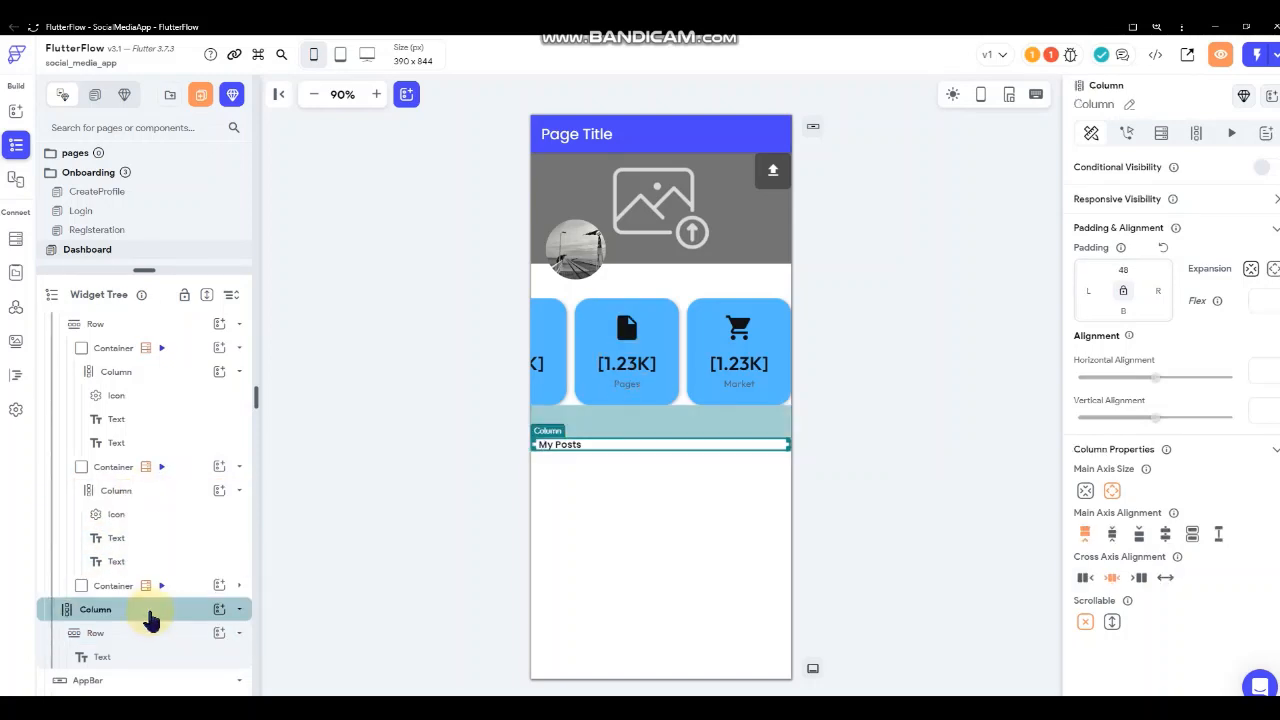
left_click(219, 611)
scroll(416, 592, "down", 2)
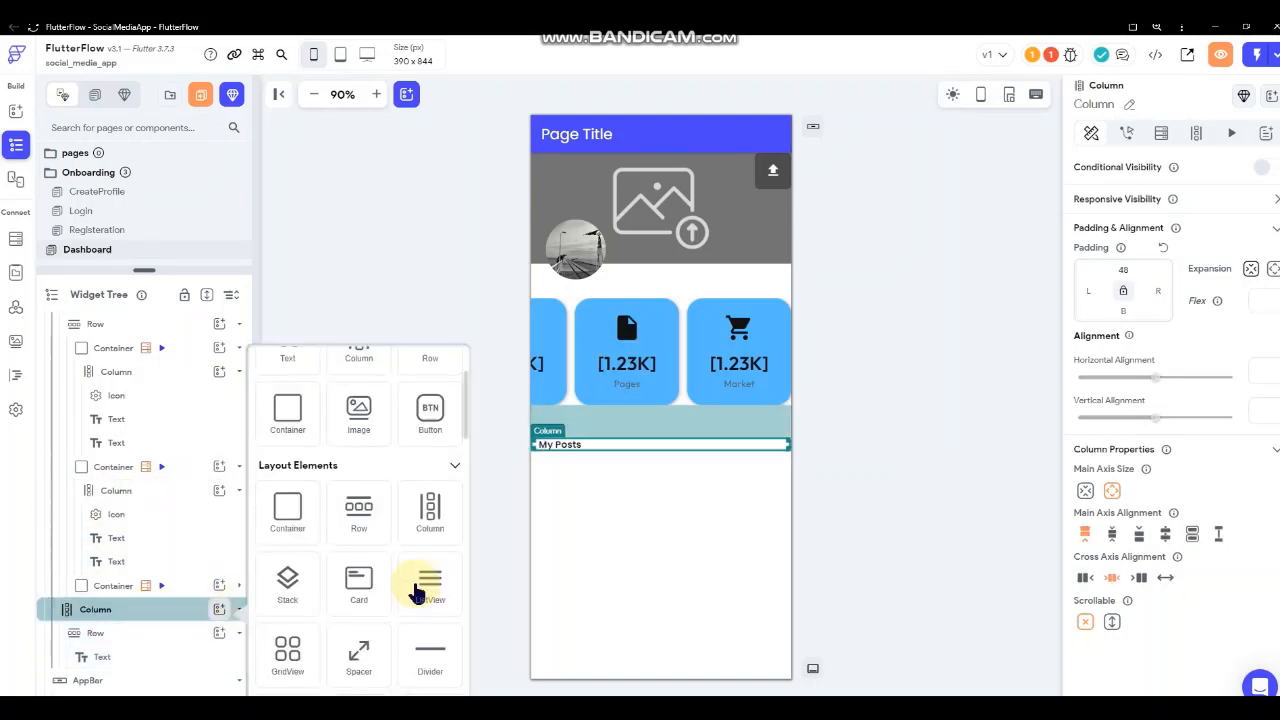
left_click(424, 585)
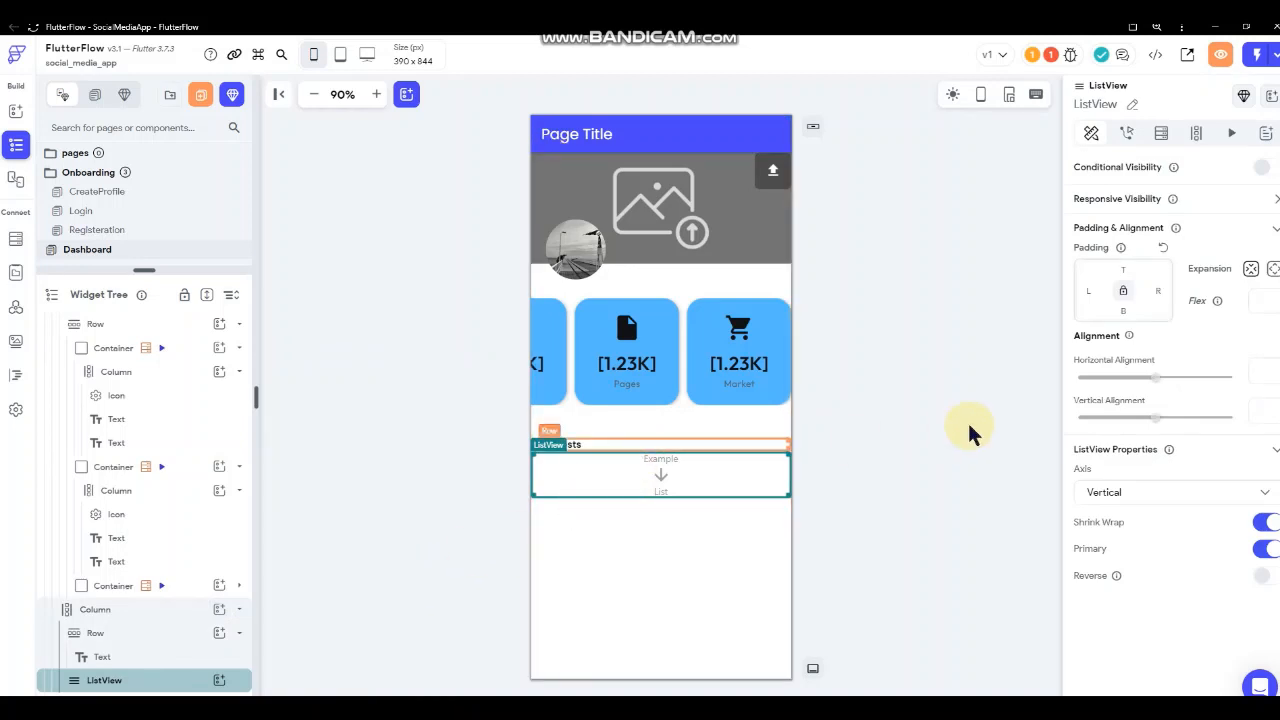
left_click(970, 426)
- Set the top padding of the ListView under the My Posts heading to 6
left_click(697, 466)
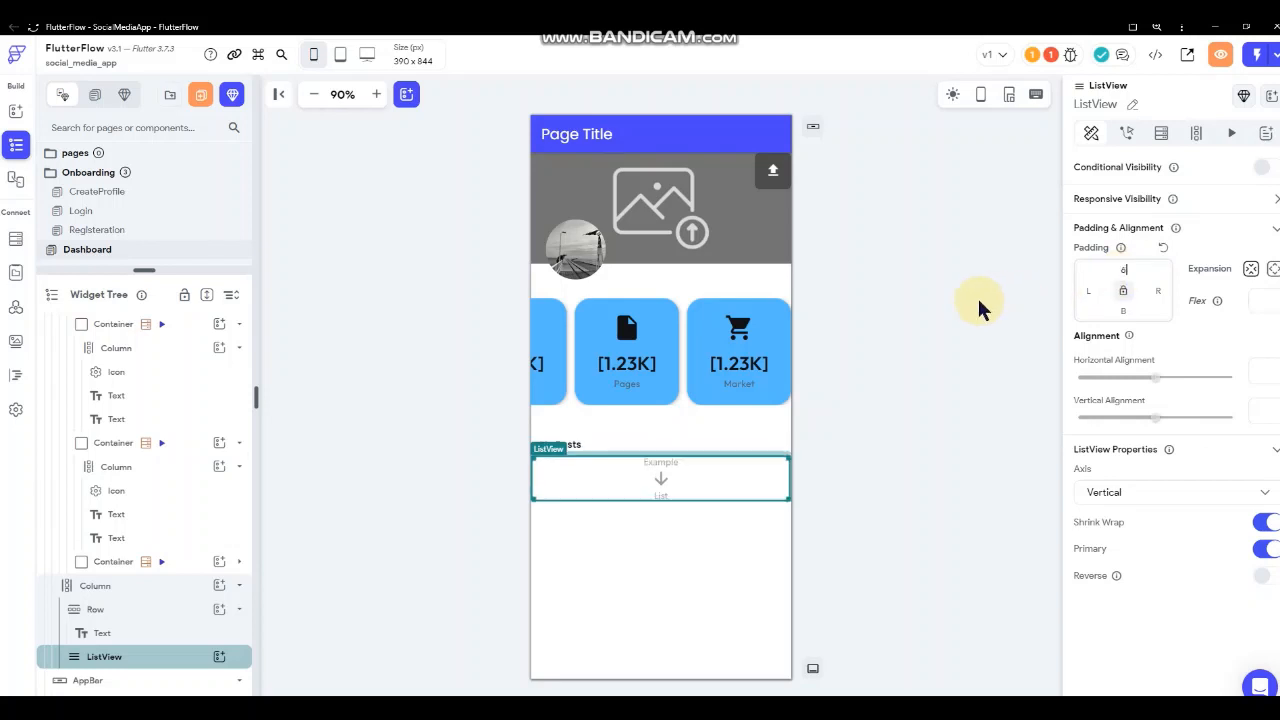
left_click(936, 307)
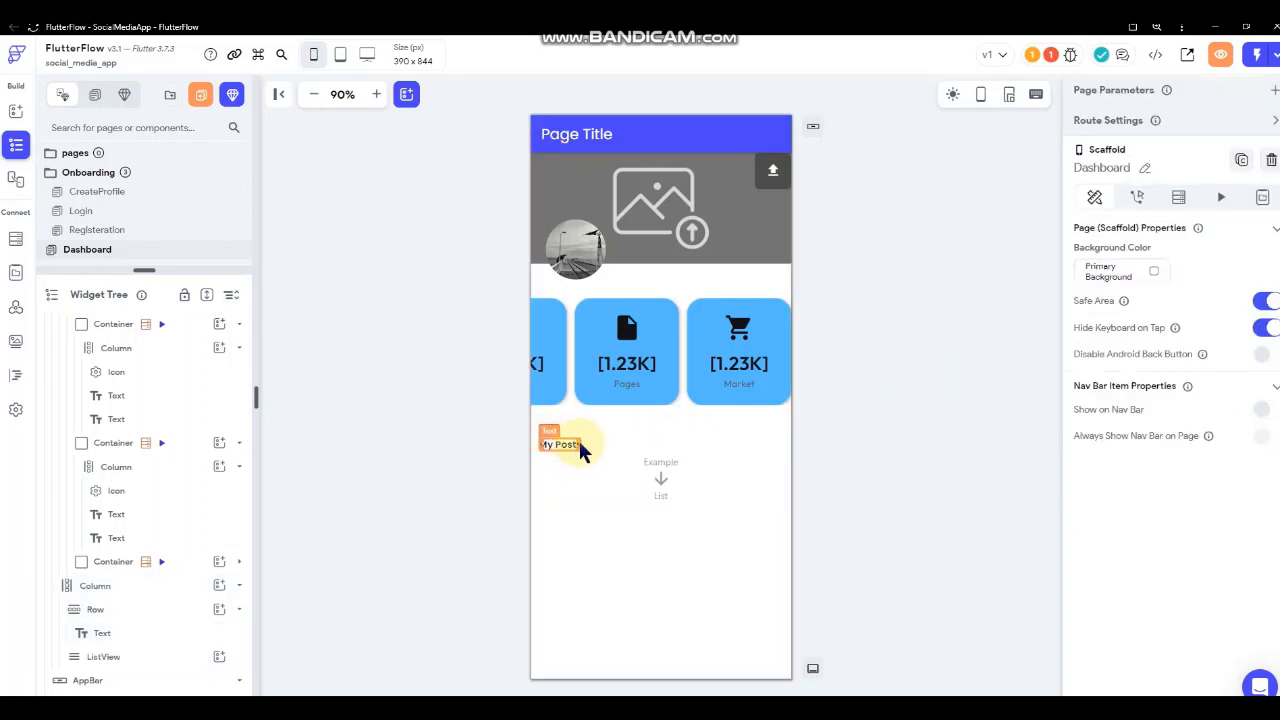
left_click(670, 478)
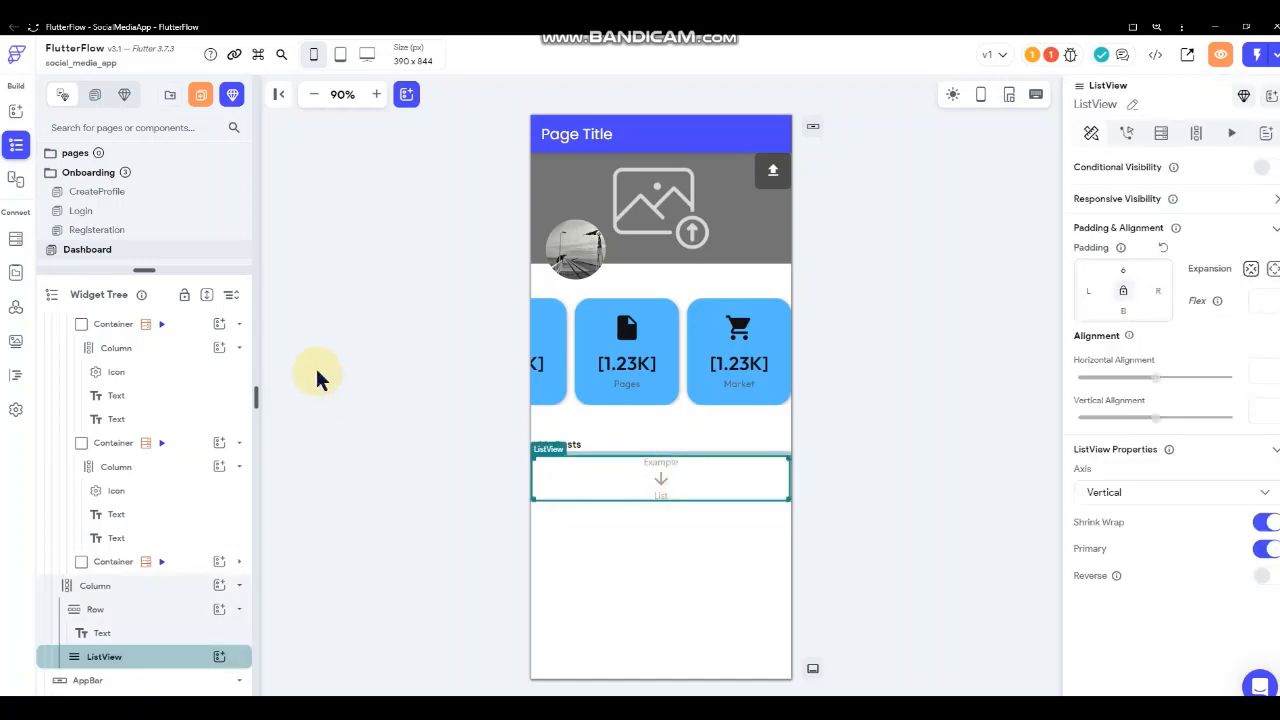
left_click(362, 362)
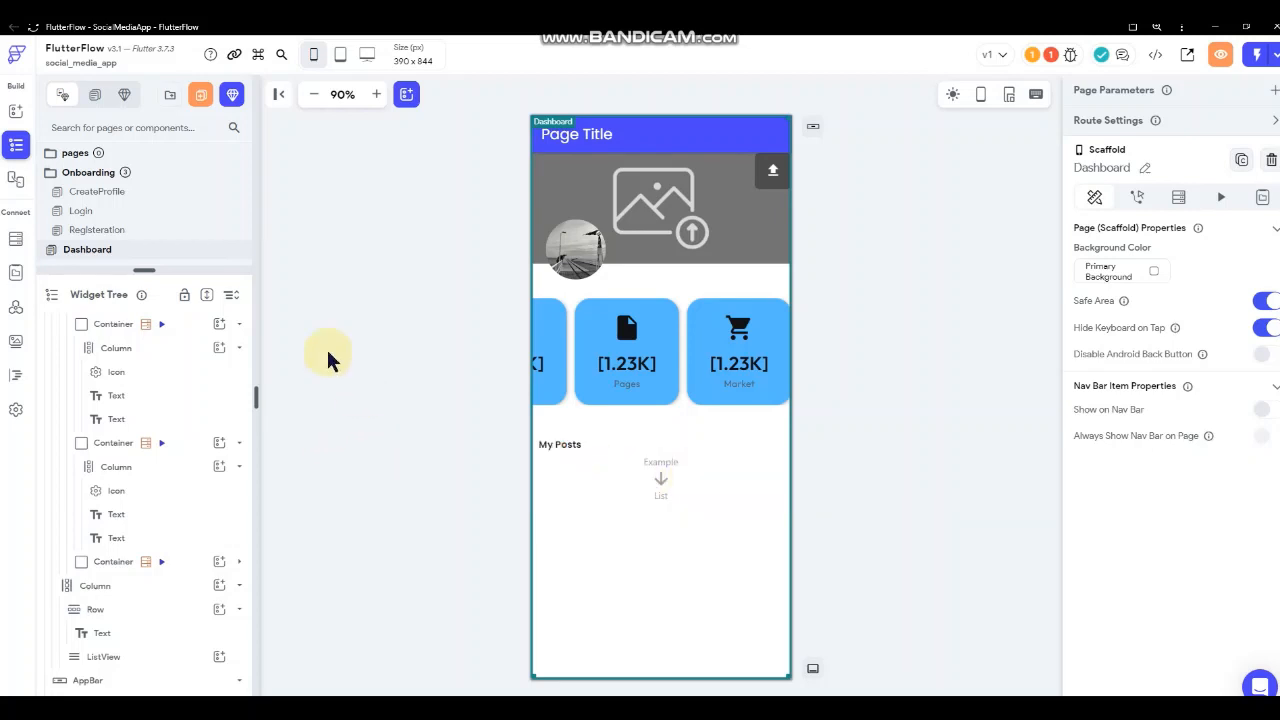
- Open the FlutterFlow template library and collapse the My Templates, UI Elements, Bottom Sheets and Headers categories
left_click(14, 115)
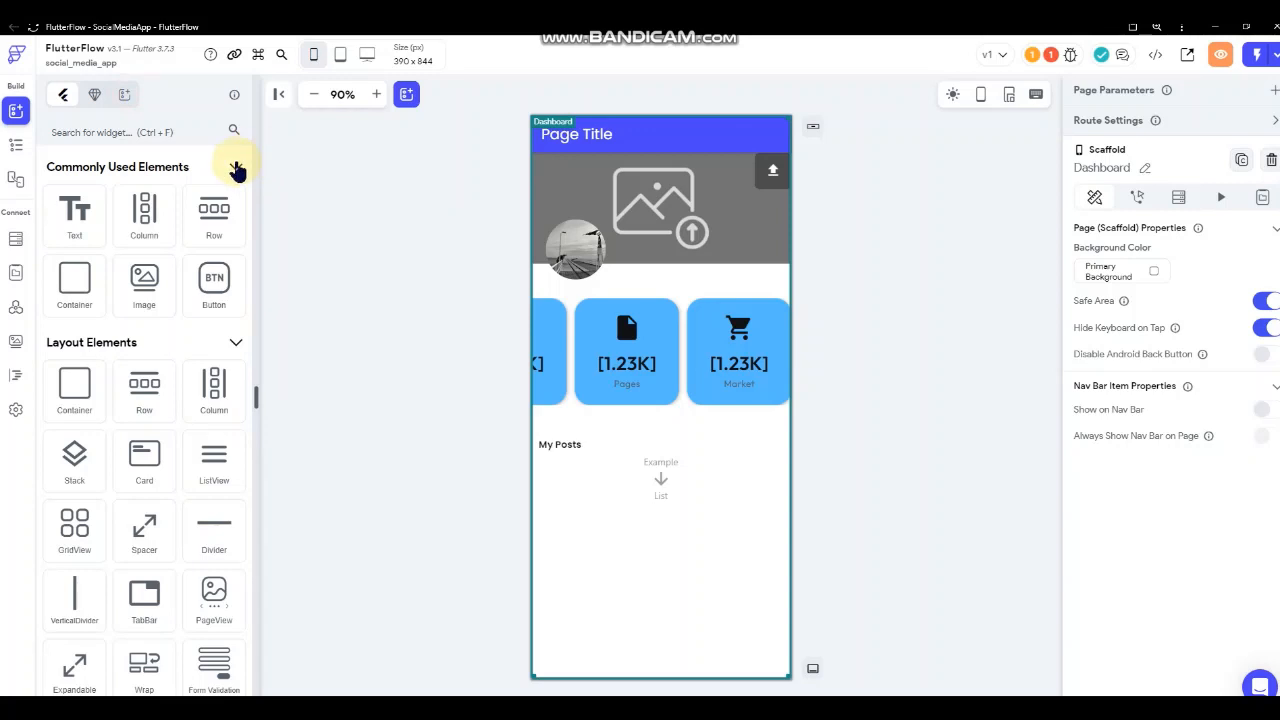
left_click(124, 94)
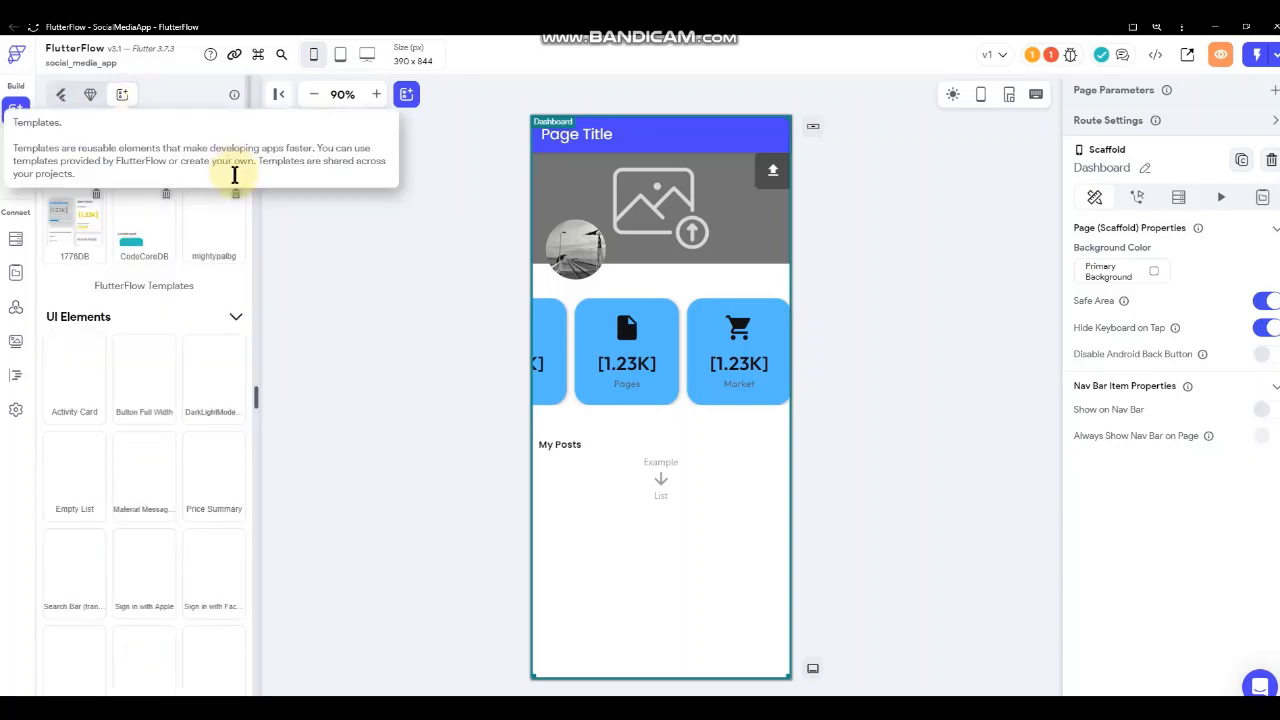
left_click(236, 167)
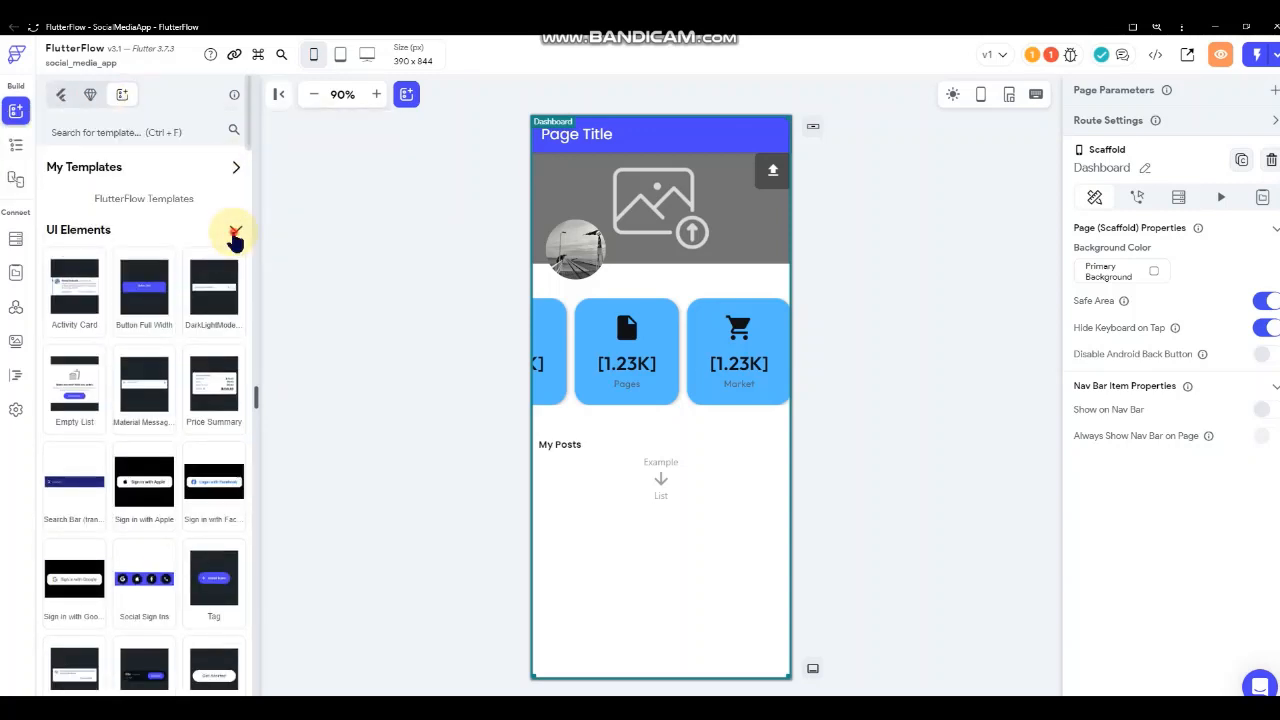
left_click(236, 230)
left_click(235, 265)
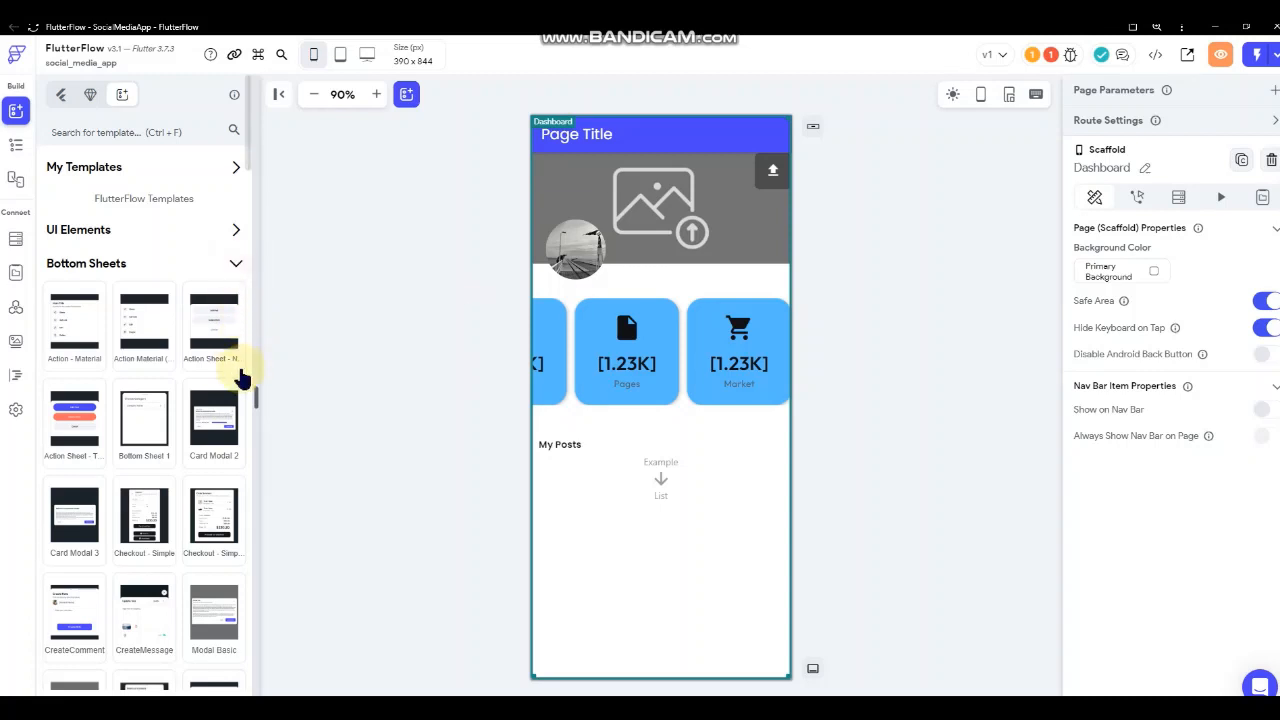
left_click(237, 299)
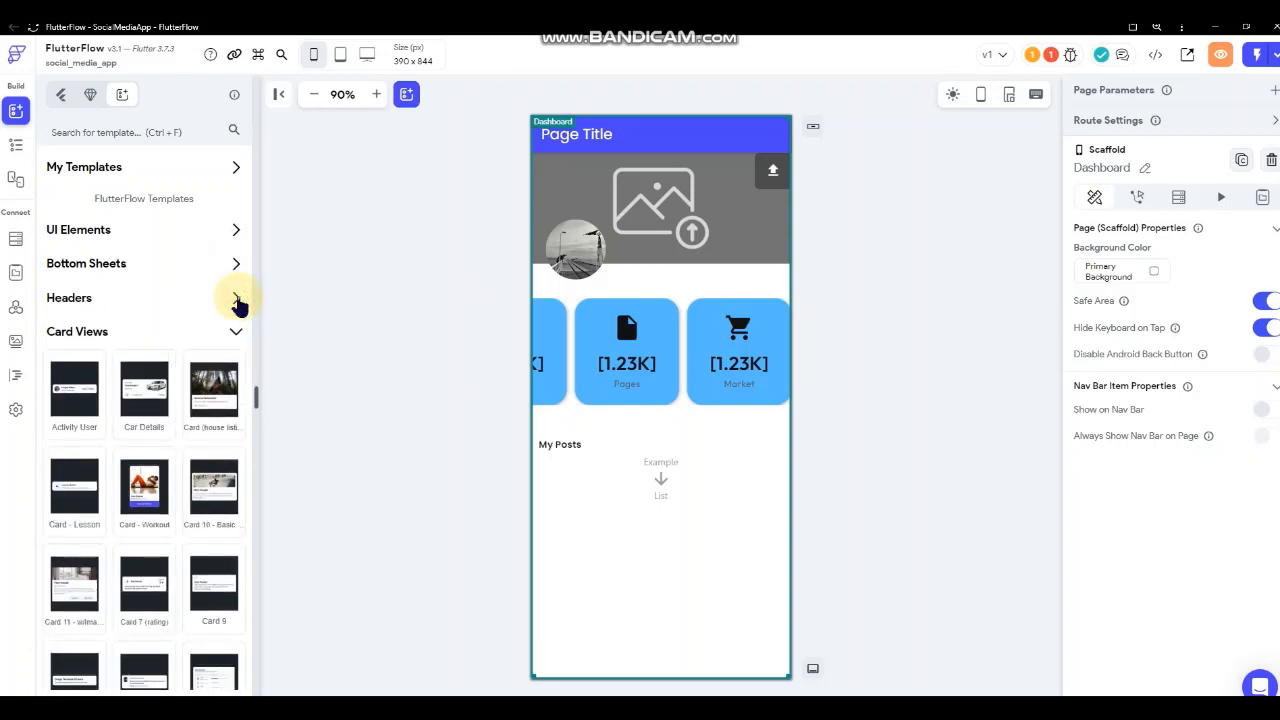
- Find the Social Post template in the library and insert it into the ListView under the My Posts heading
scroll(183, 395, "down", 2)
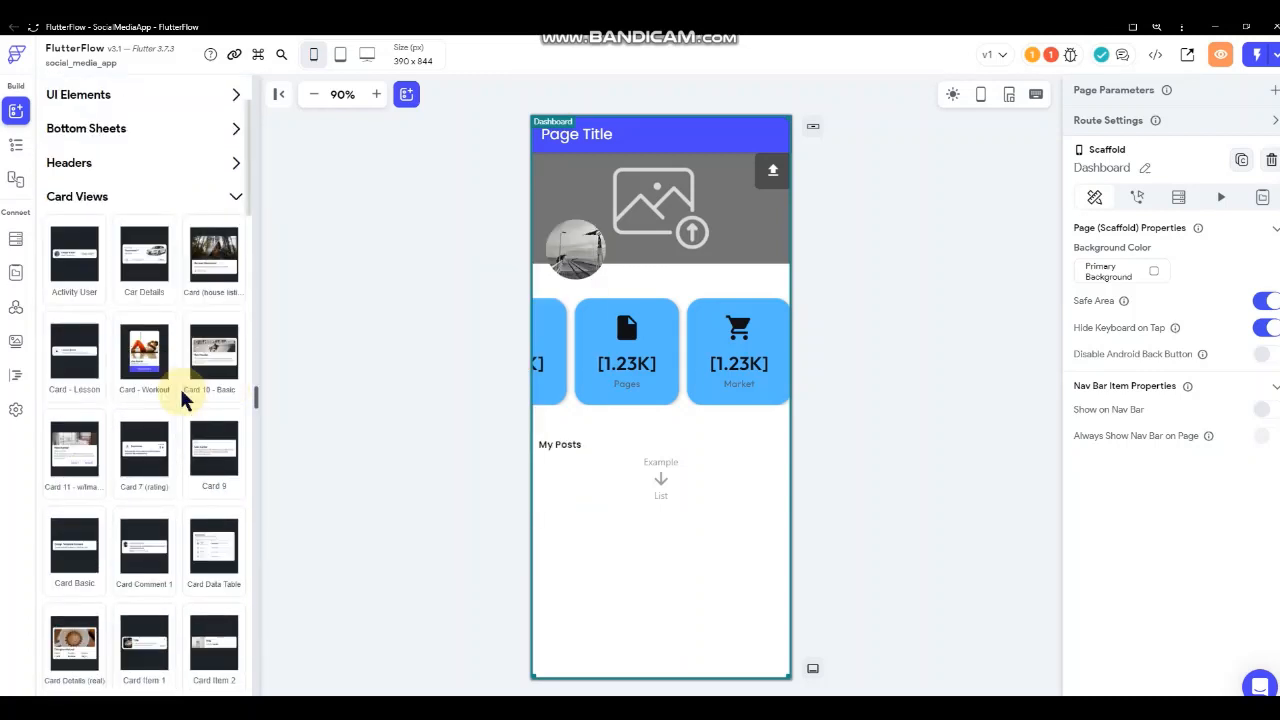
scroll(183, 397, "down", 1)
scroll(183, 397, "down", 3)
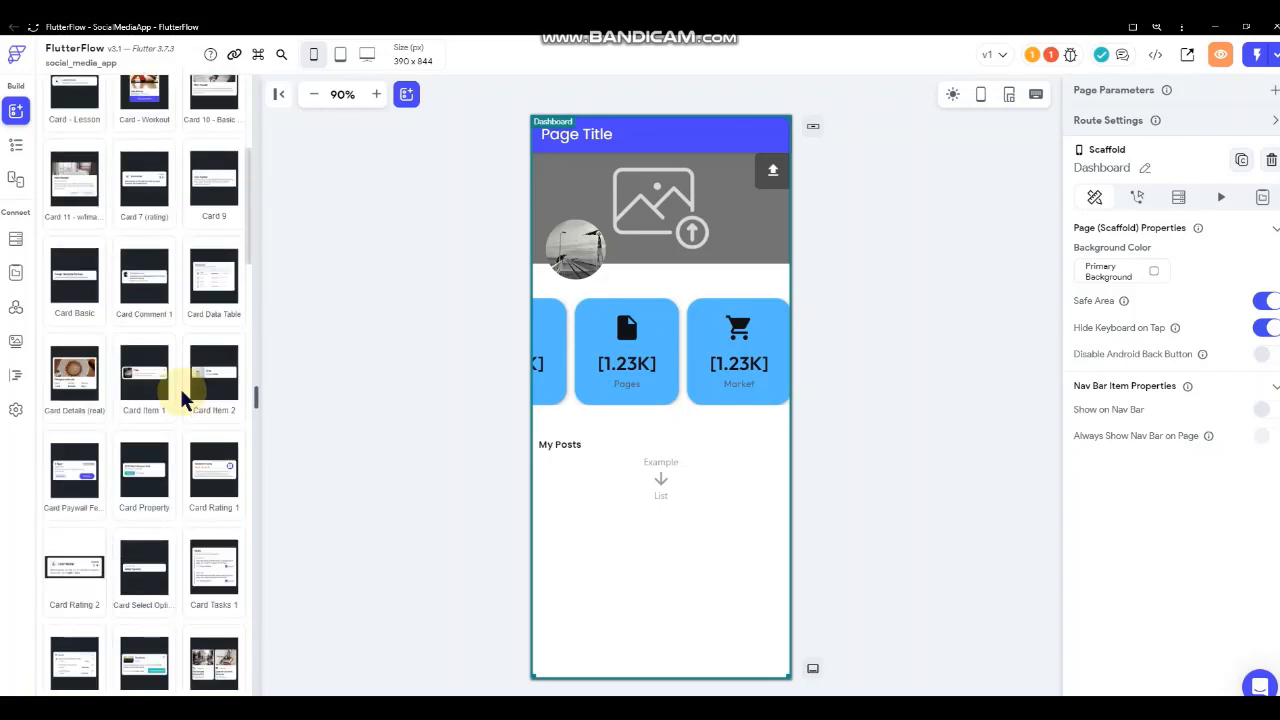
scroll(183, 397, "down", 5)
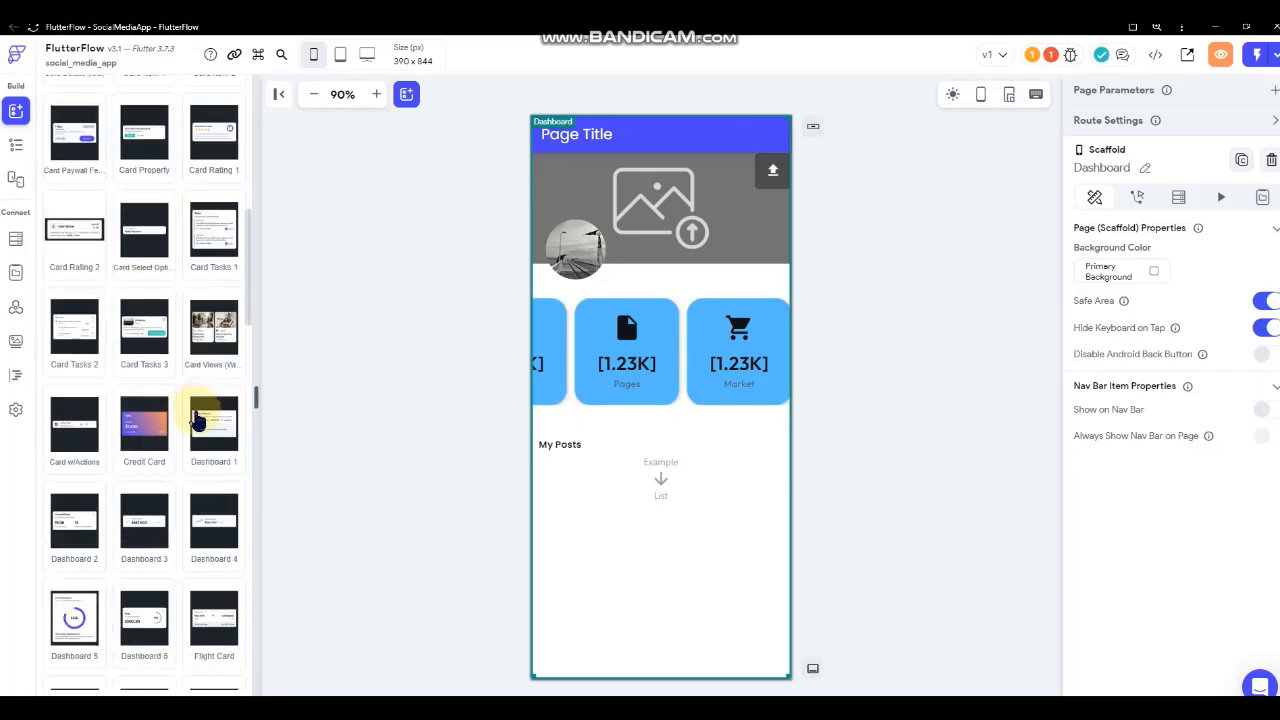
scroll(198, 420, "down", 5)
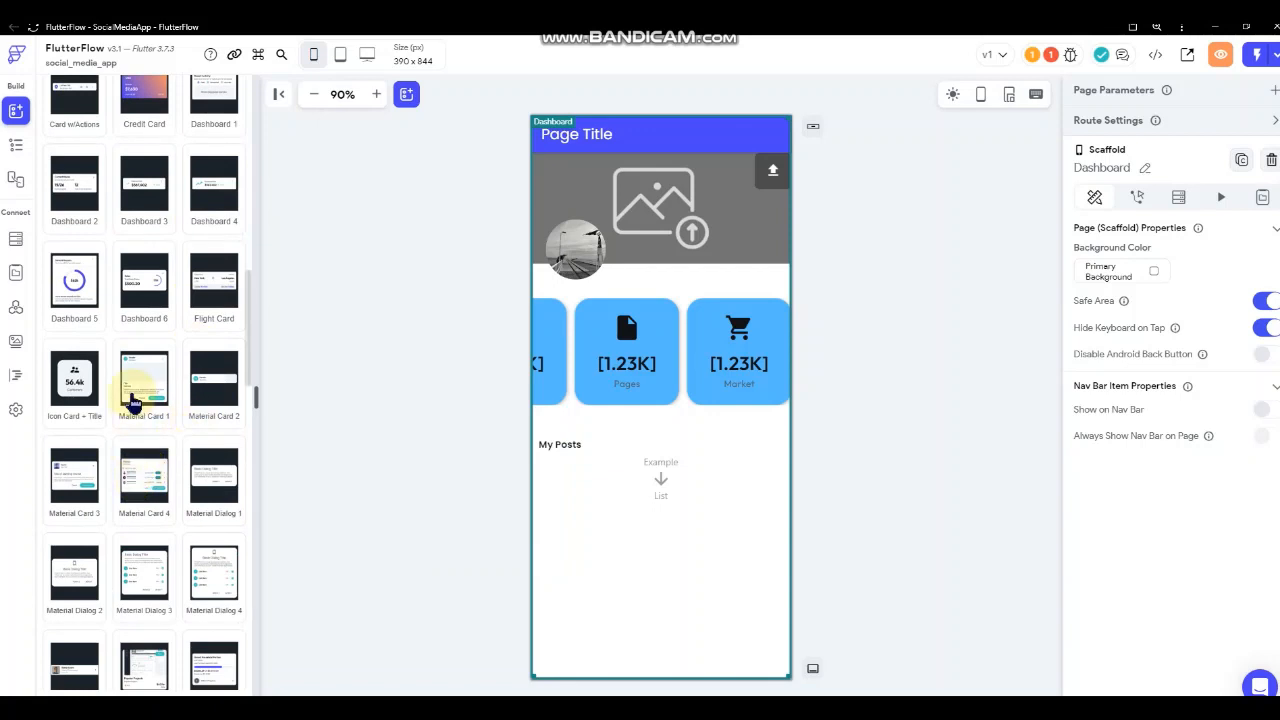
mouse_move(135, 398)
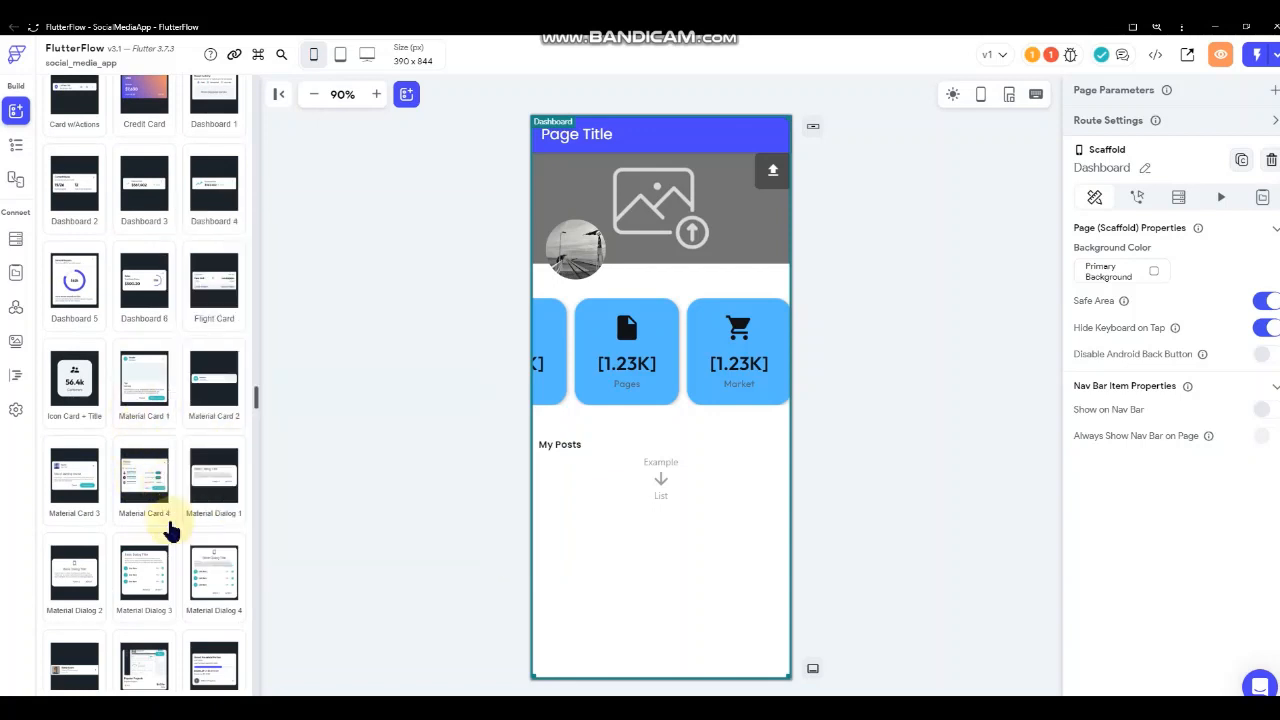
scroll(170, 533, "down", 2)
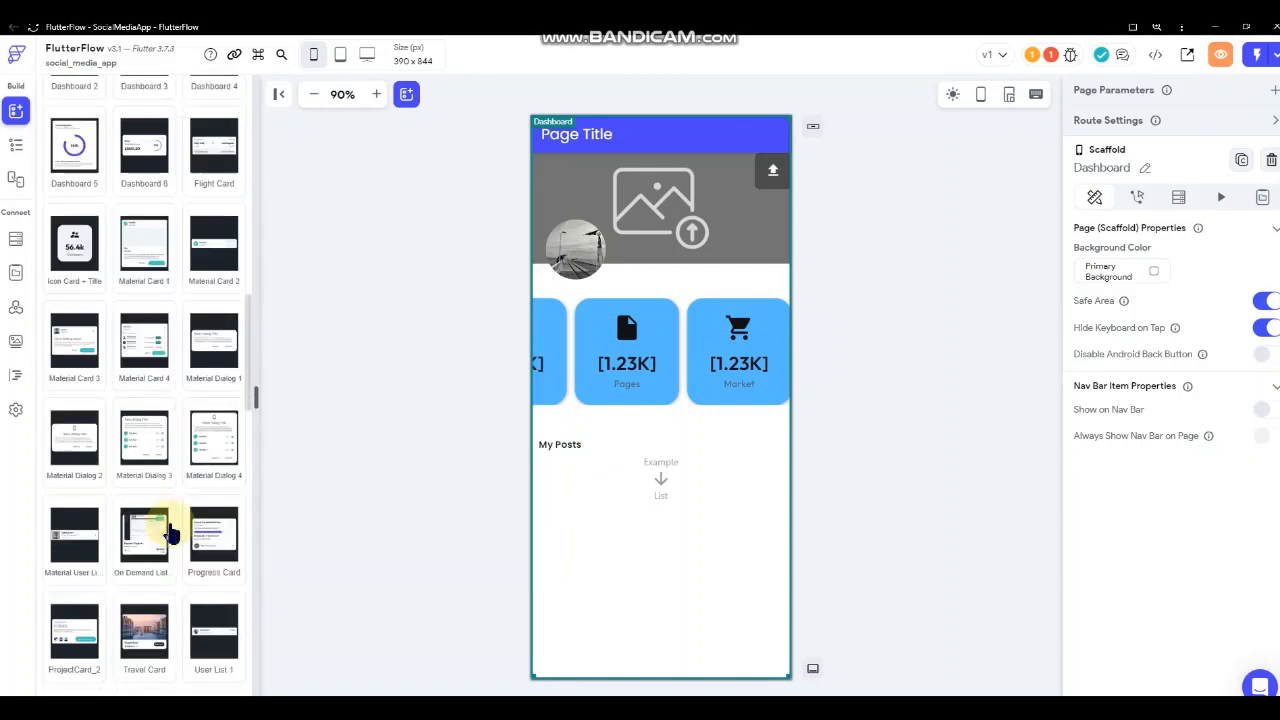
mouse_move(170, 535)
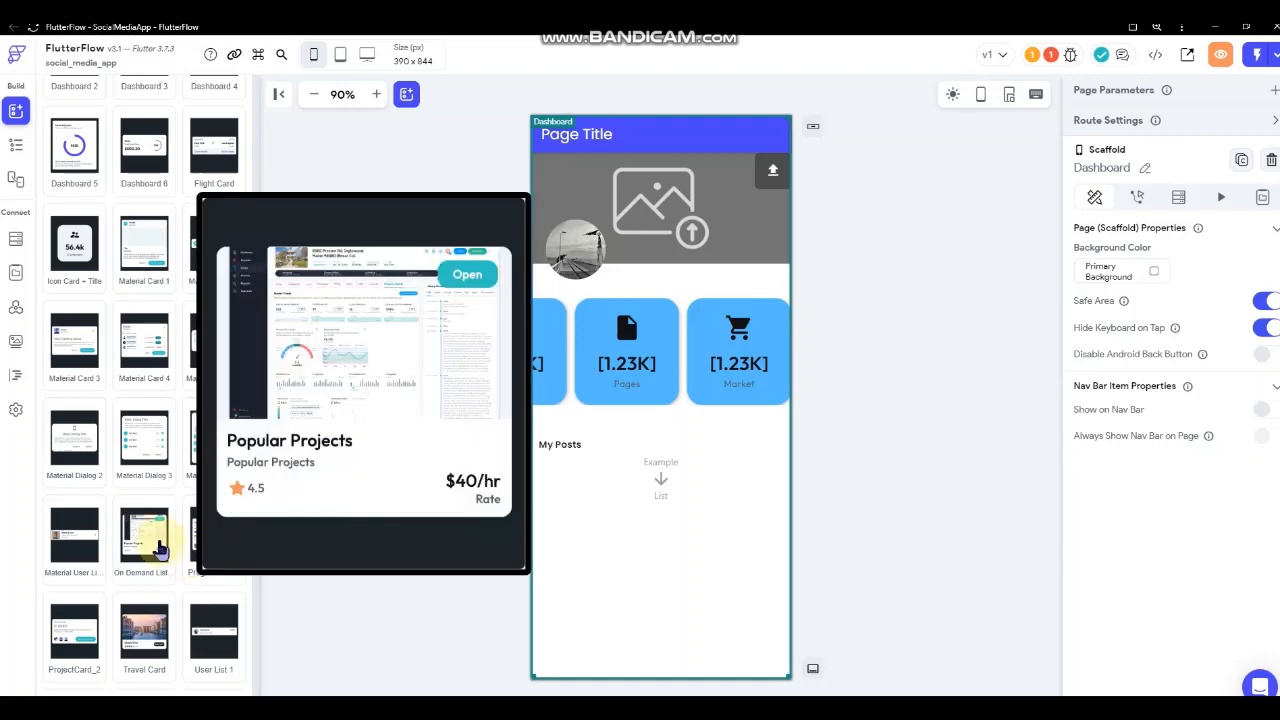
scroll(160, 548, "down", 6)
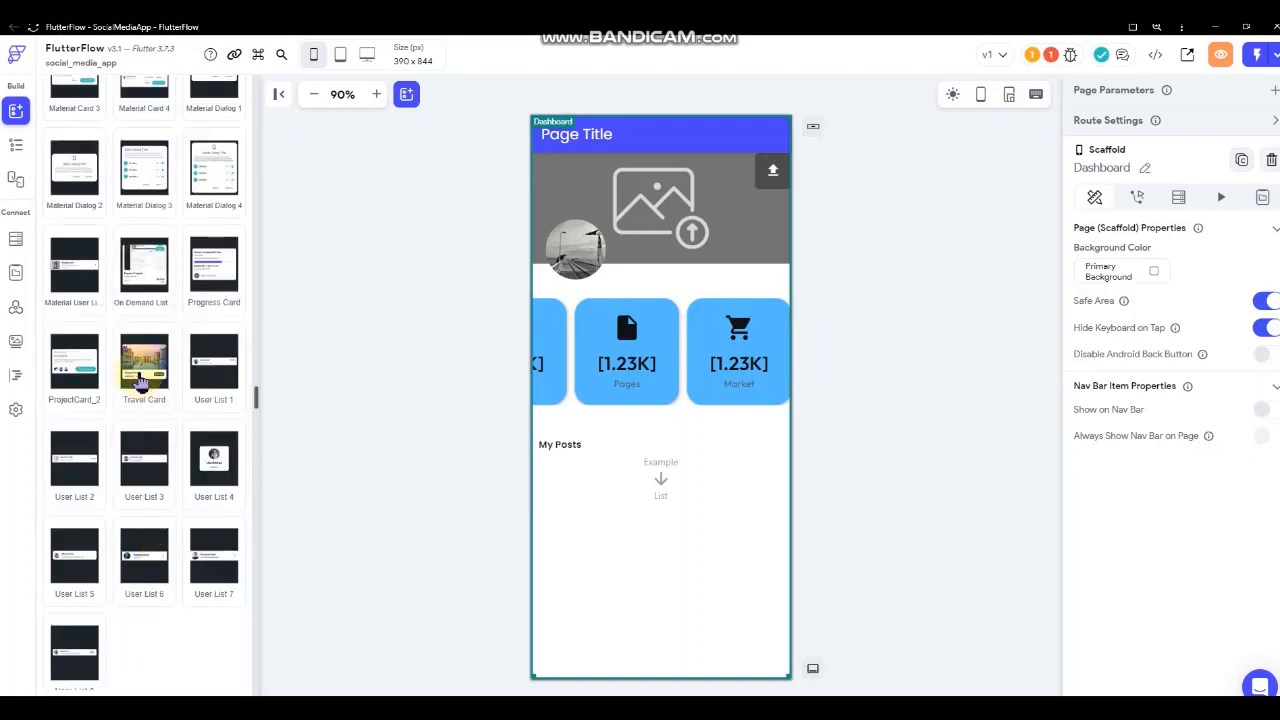
scroll(150, 421, "down", 8)
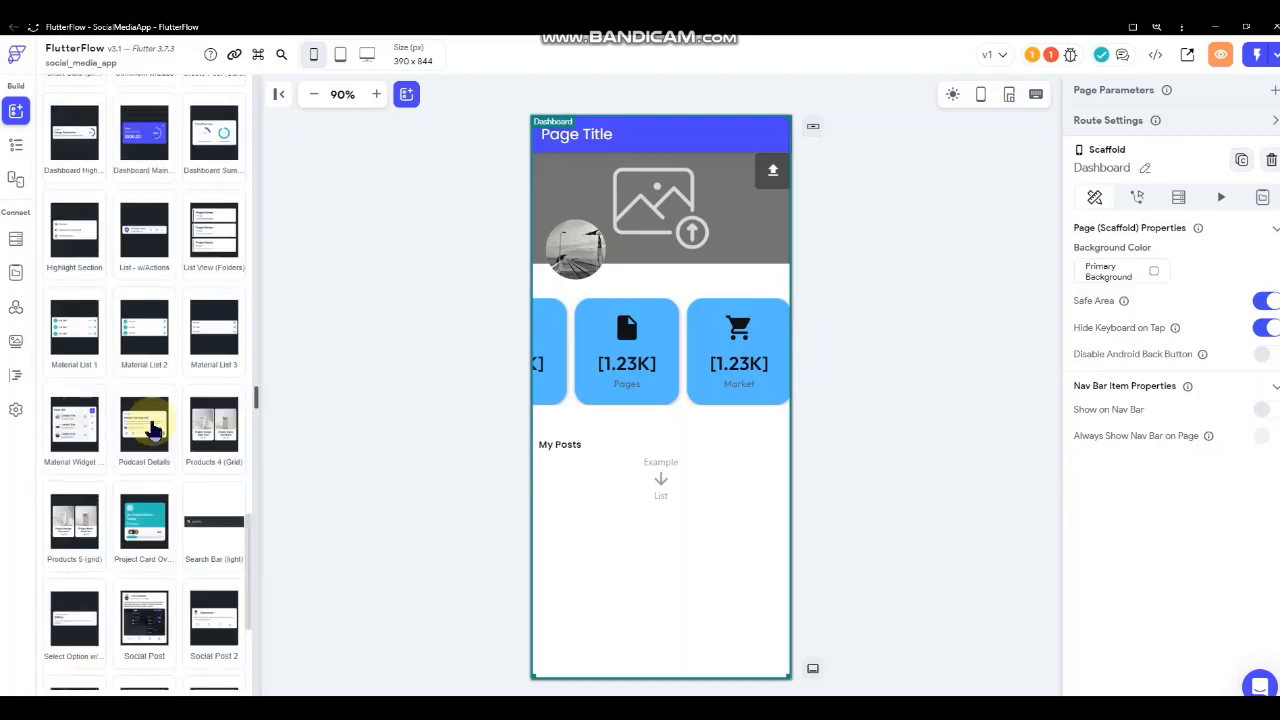
scroll(200, 450, "down", 2)
scroll(160, 455, "down", 1)
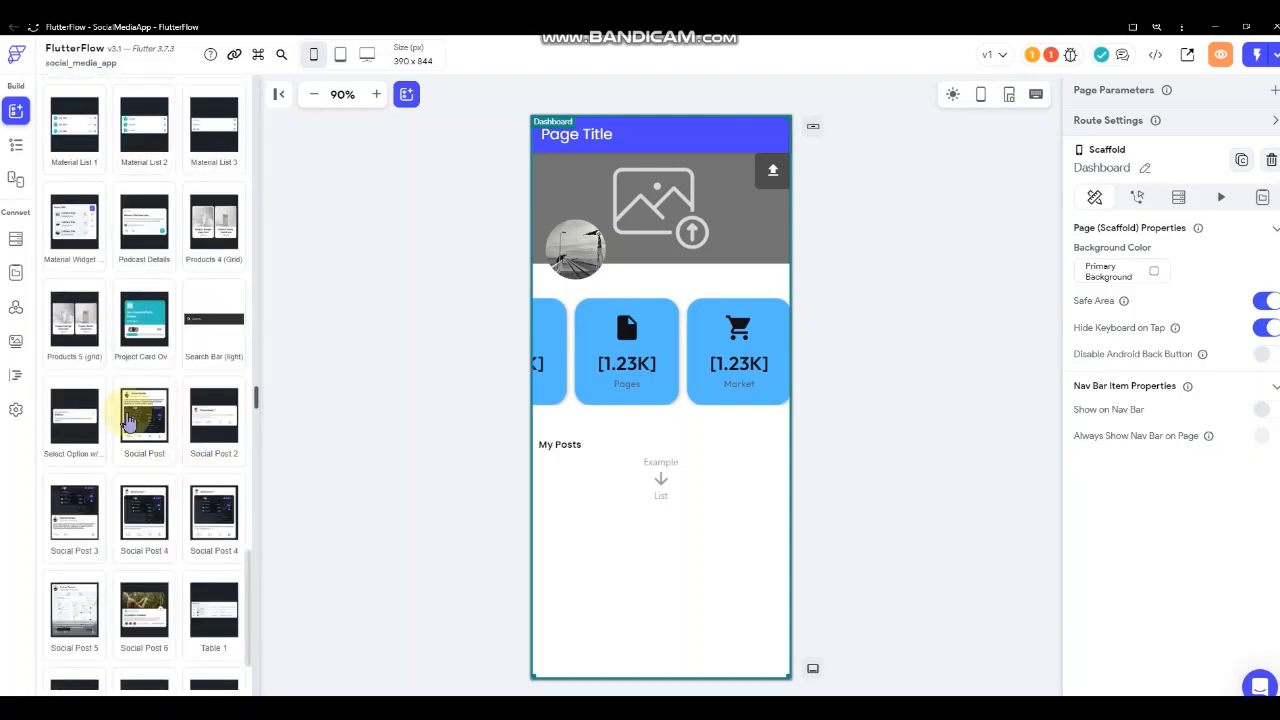
mouse_move(128, 424)
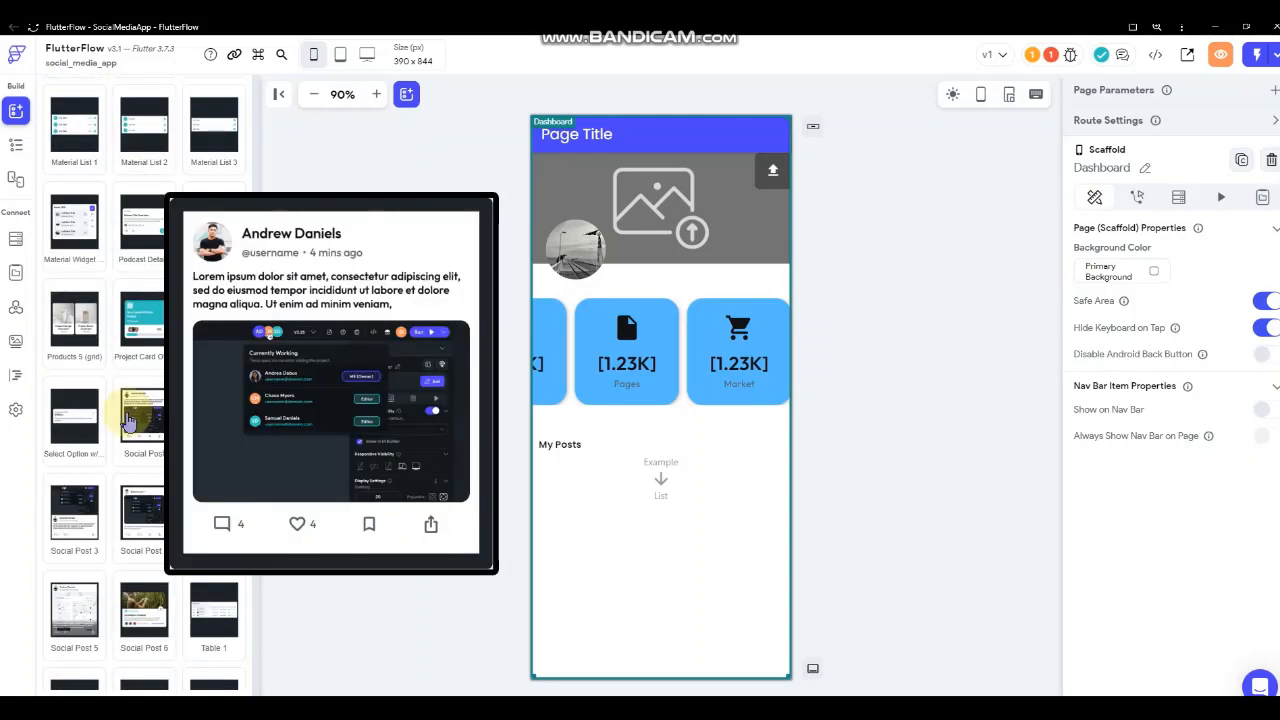
left_click_drag(142, 420, 655, 483)
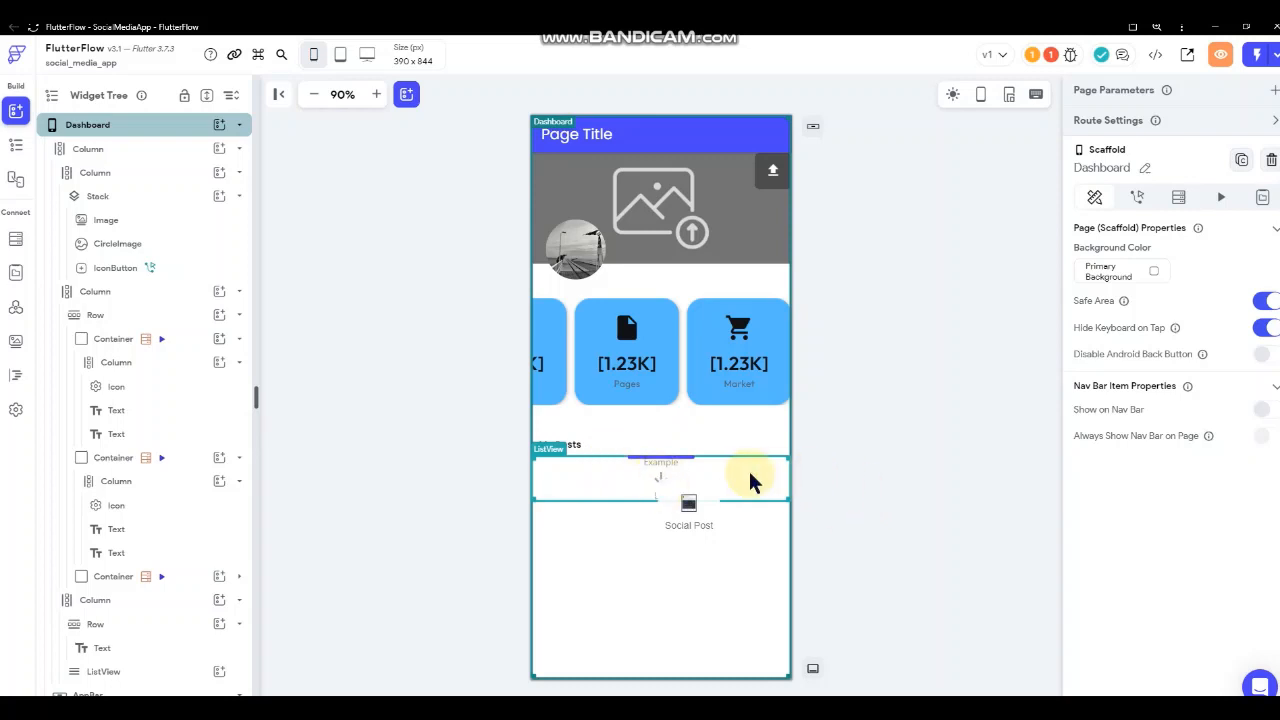
left_click(409, 392)
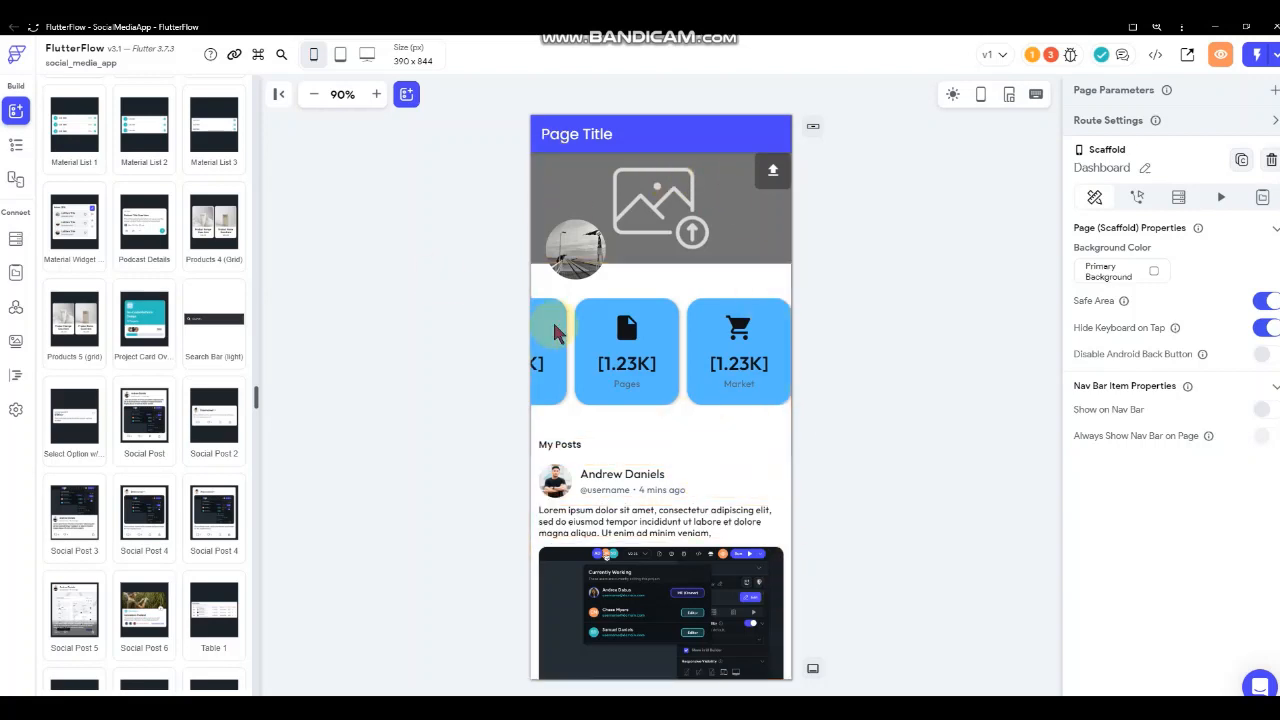
- Make the Dashboard's outermost Column scrollable and test the scrolling on the canvas
left_click(531, 279)
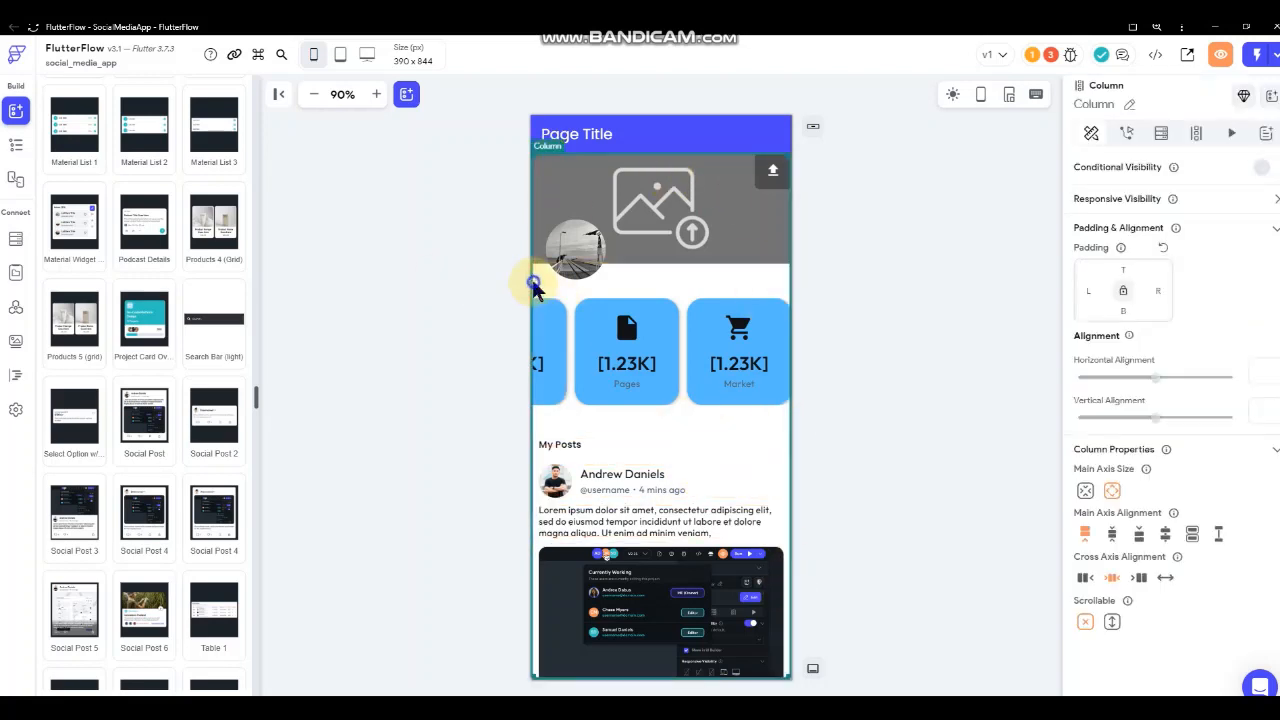
right_click(532, 279)
left_click(598, 560)
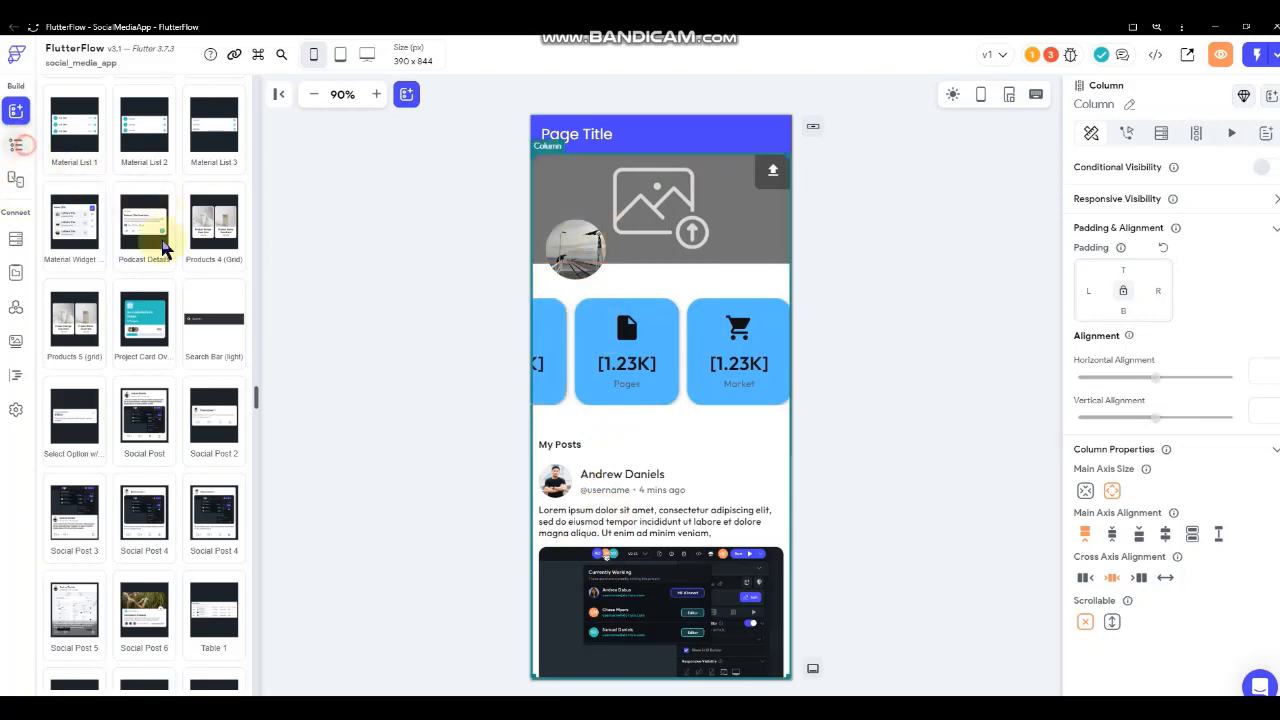
left_click(16, 145)
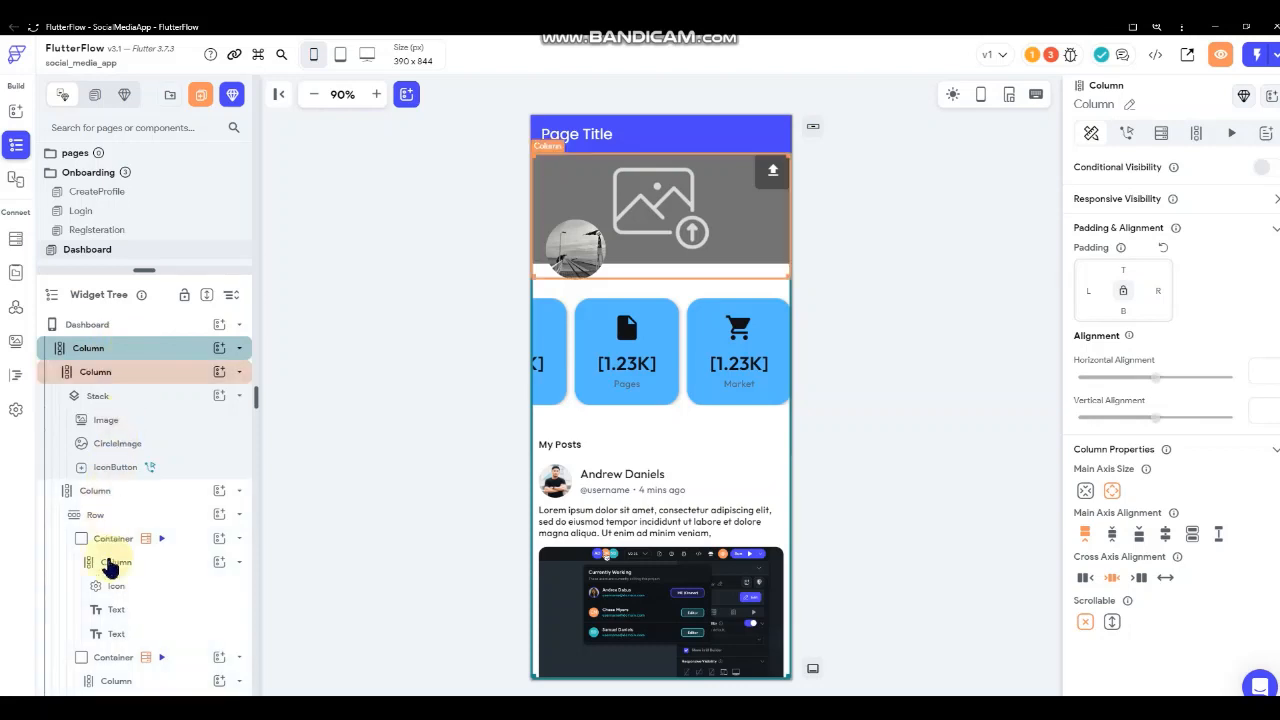
left_click(1112, 622)
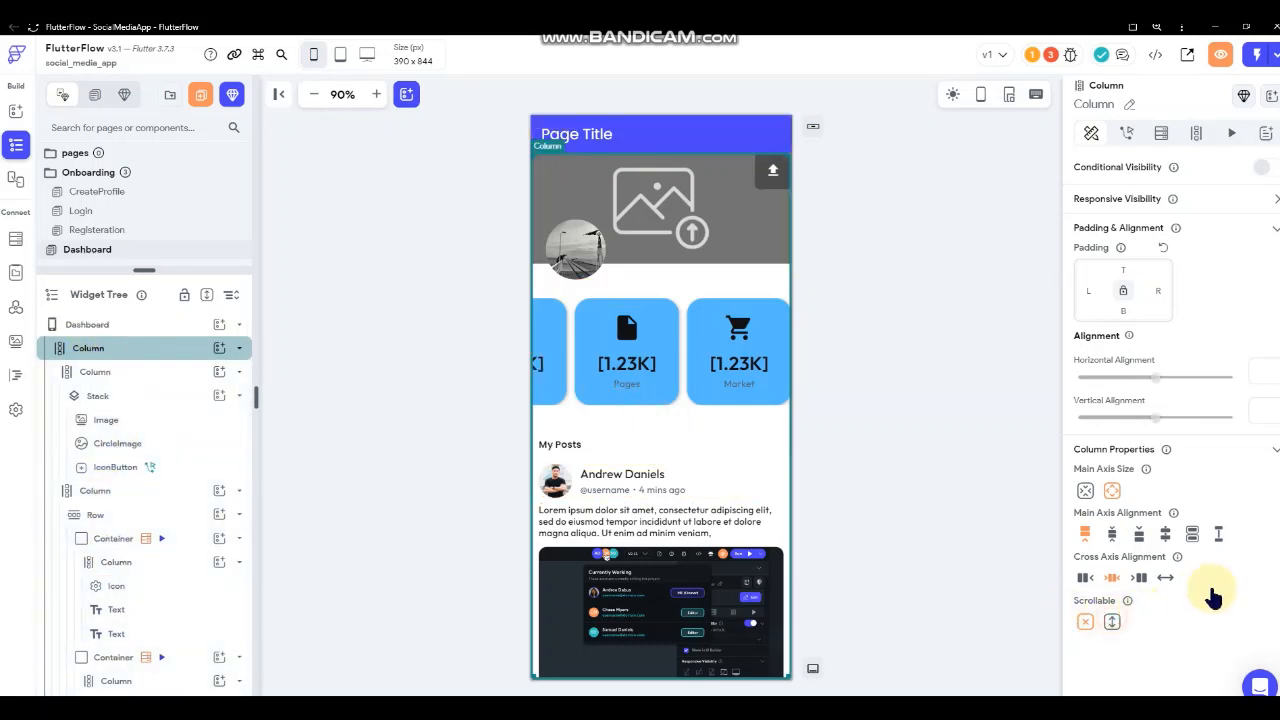
scroll(700, 470, "down", 1)
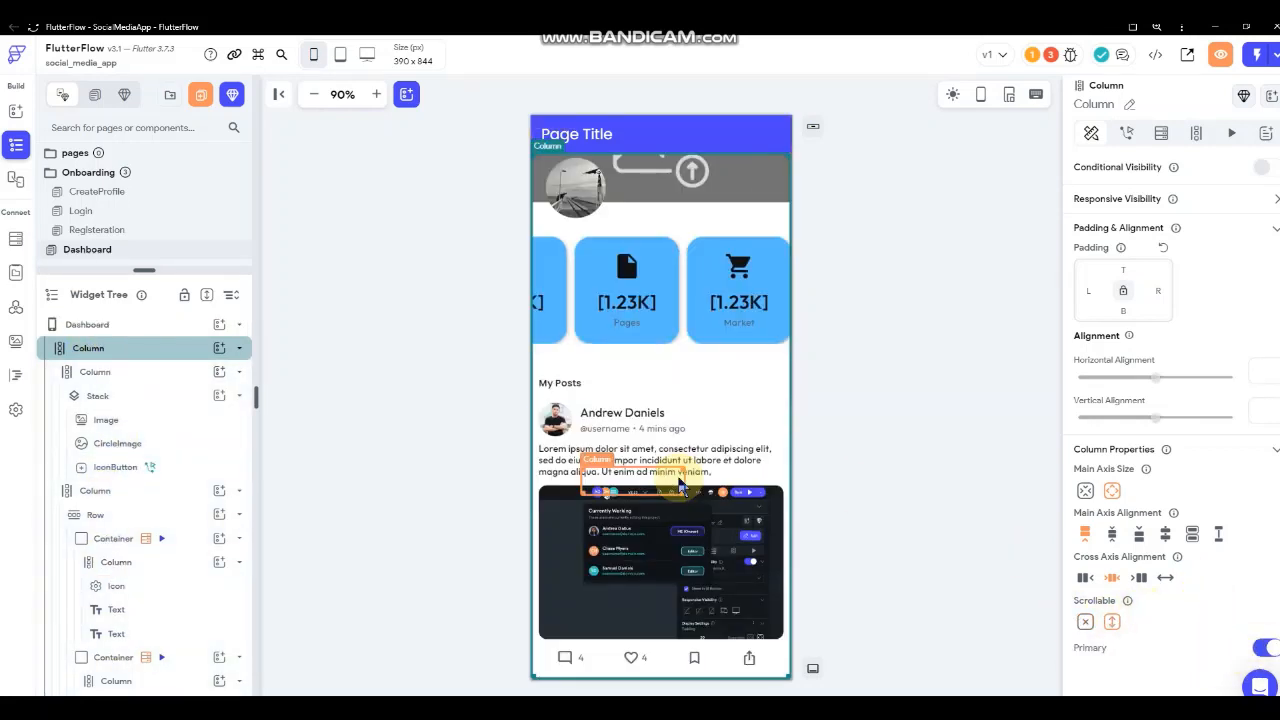
scroll(686, 453, "up", 1)
scroll(687, 457, "down", 1)
scroll(686, 453, "up", 1)
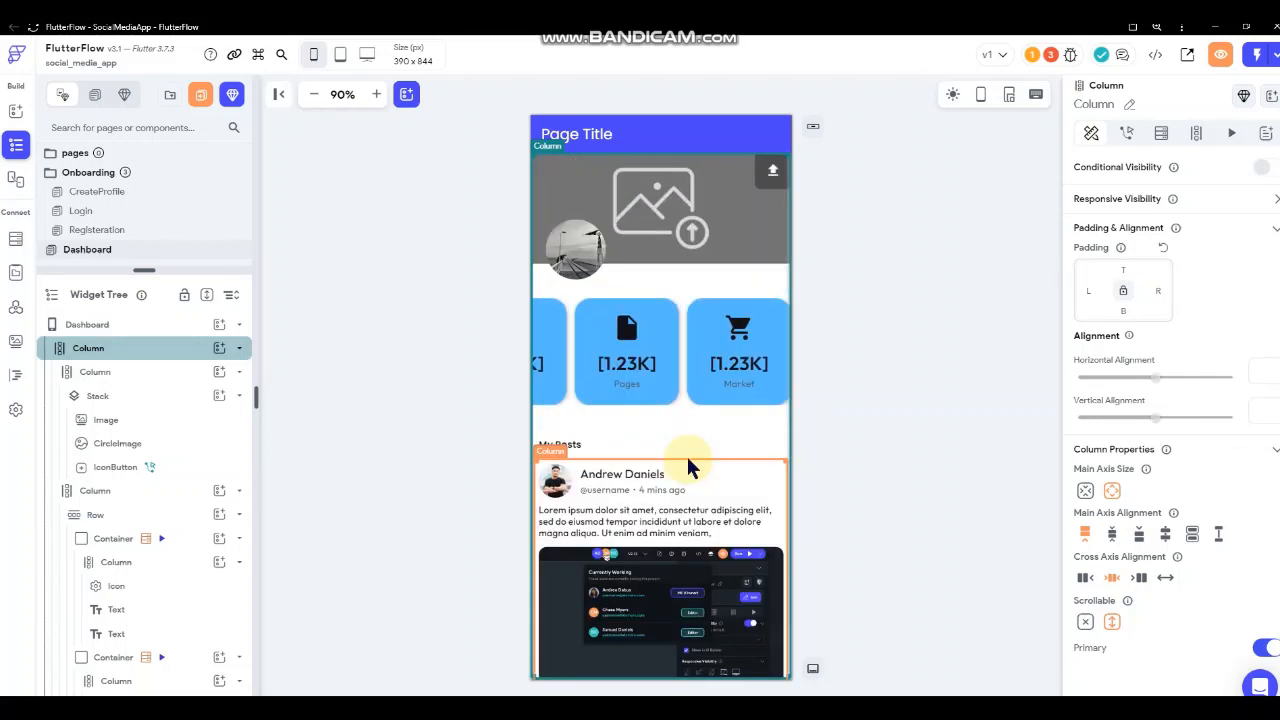
scroll(686, 453, "down", 1)
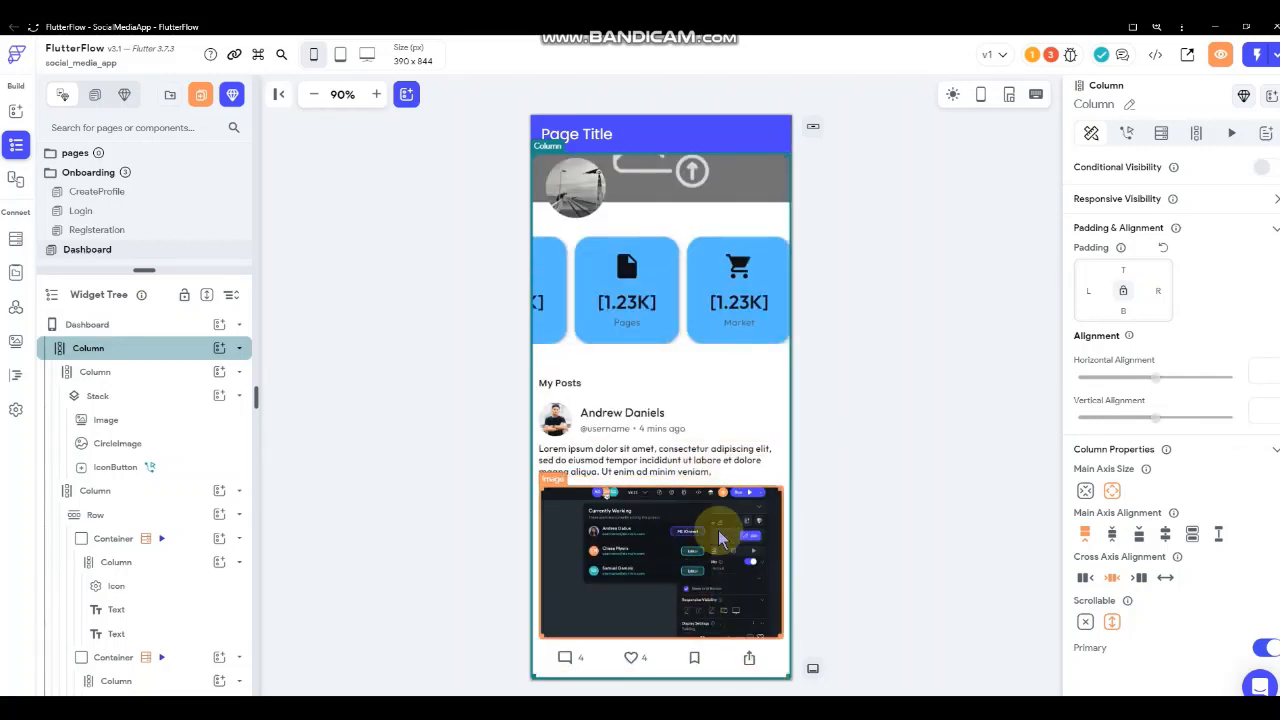
- Select the ListView that contains the social post and turn off its Primary option
left_click(676, 568)
right_click(676, 568)
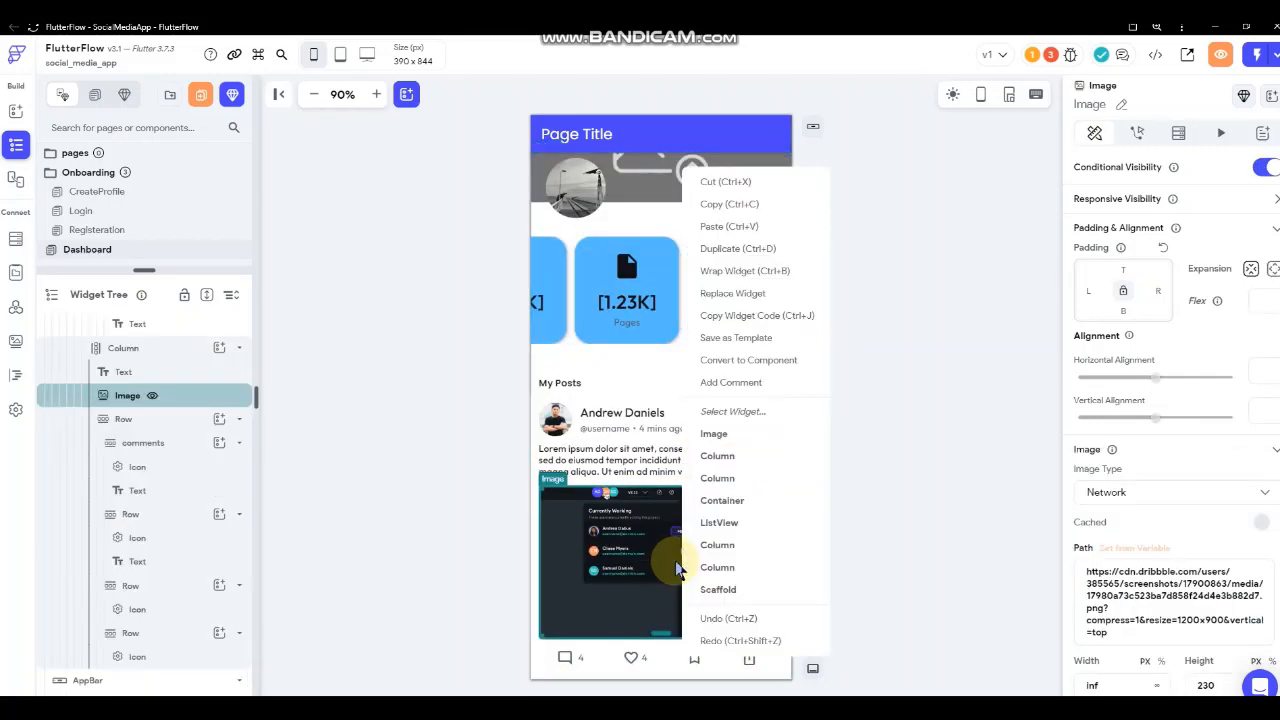
left_click(722, 523)
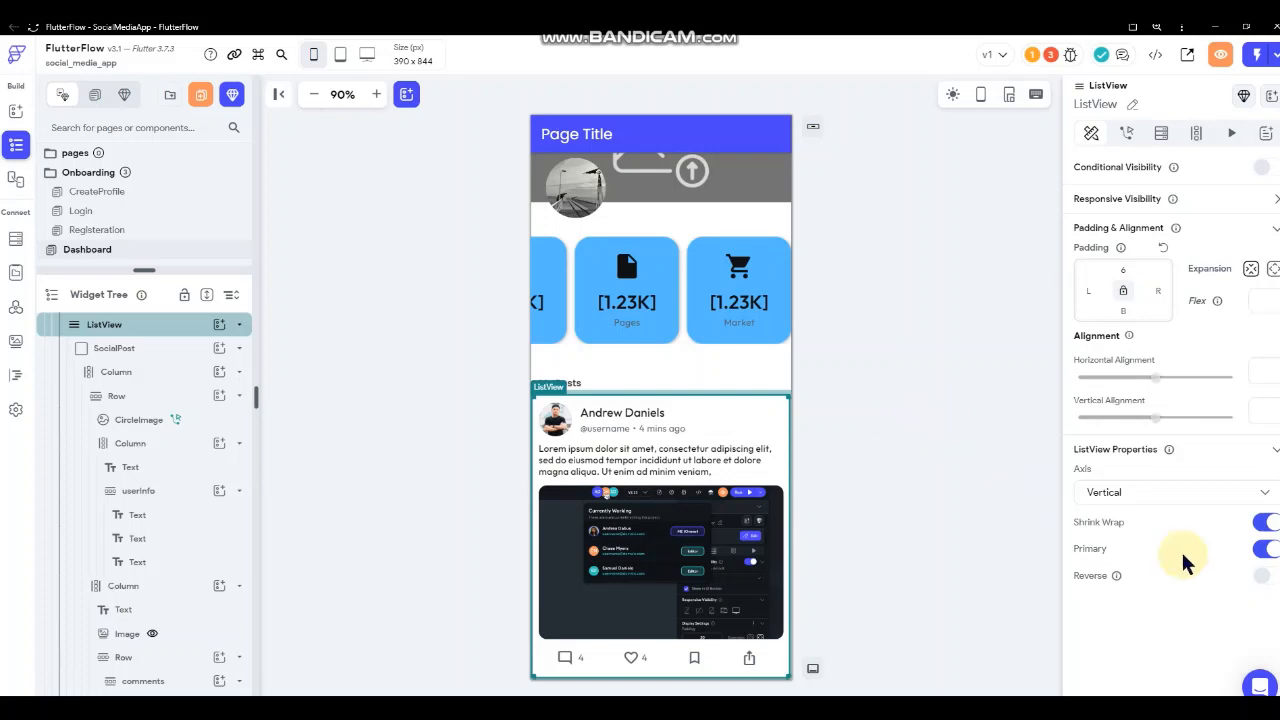
left_click(1264, 548)
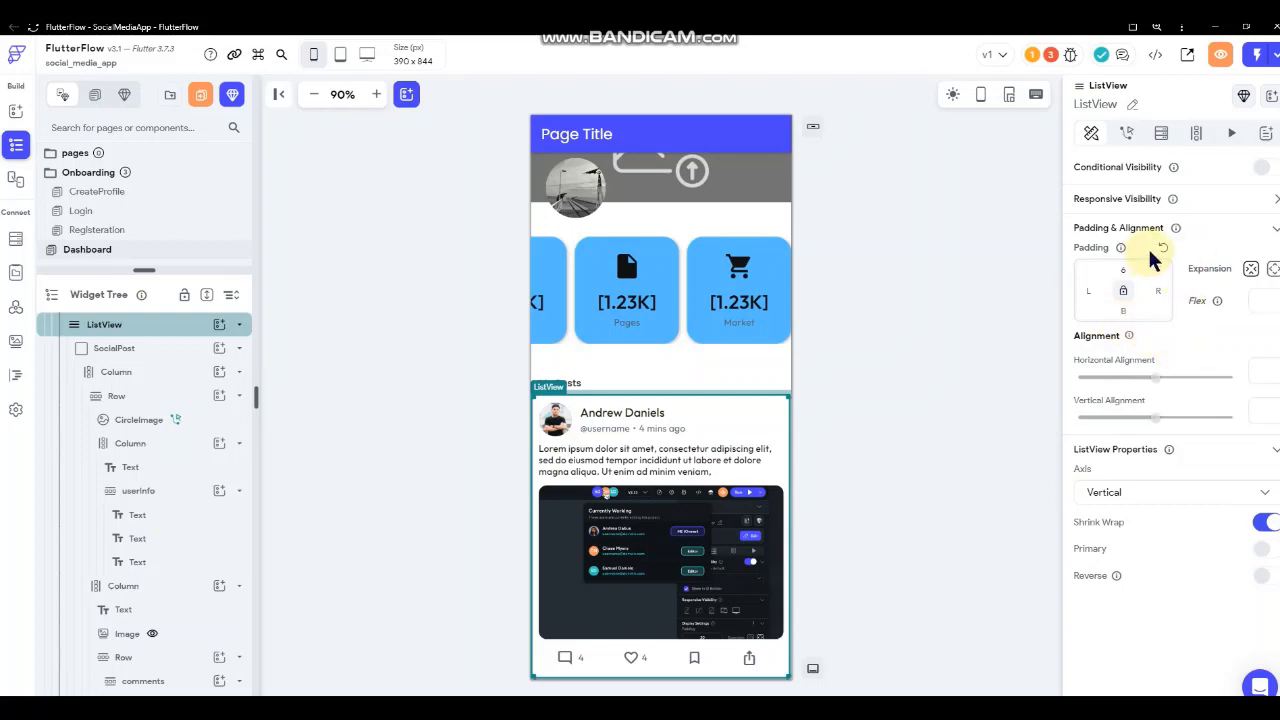
- Add a backend query to the ListView with query type Query Collection and Posts as its collection
left_click(1160, 134)
left_click(1120, 174)
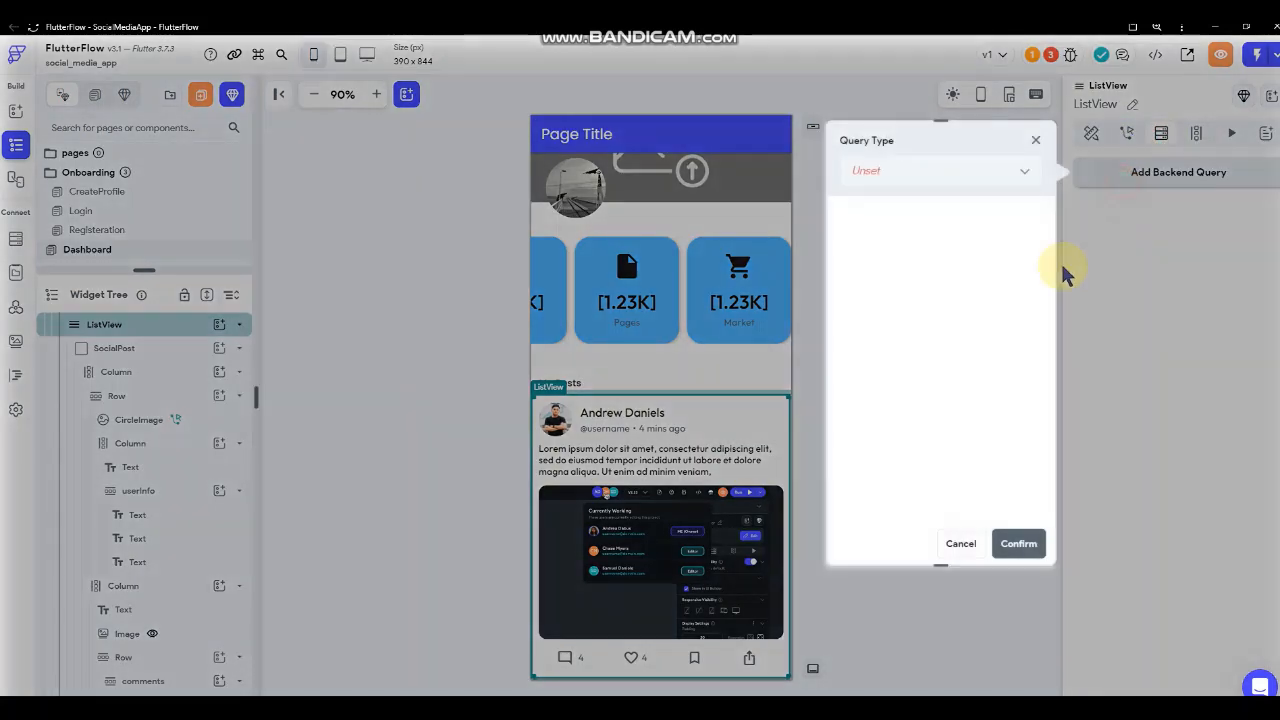
left_click(893, 174)
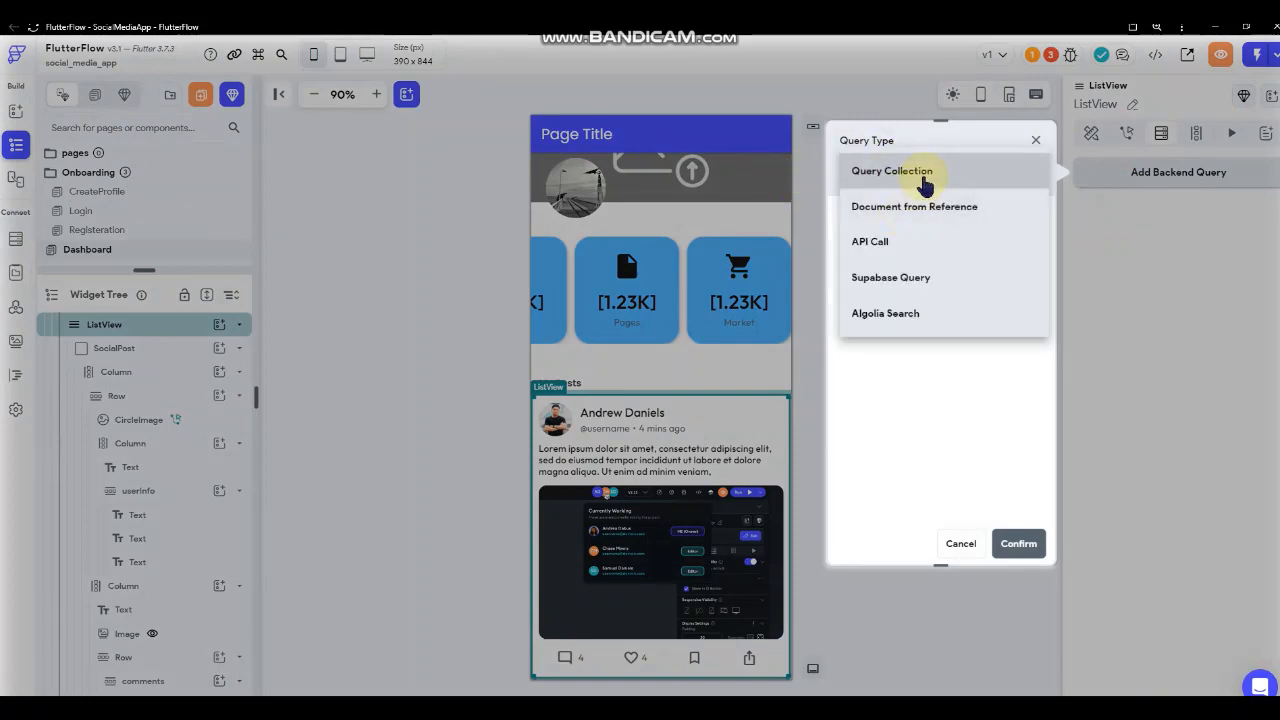
left_click(924, 178)
left_click(928, 285)
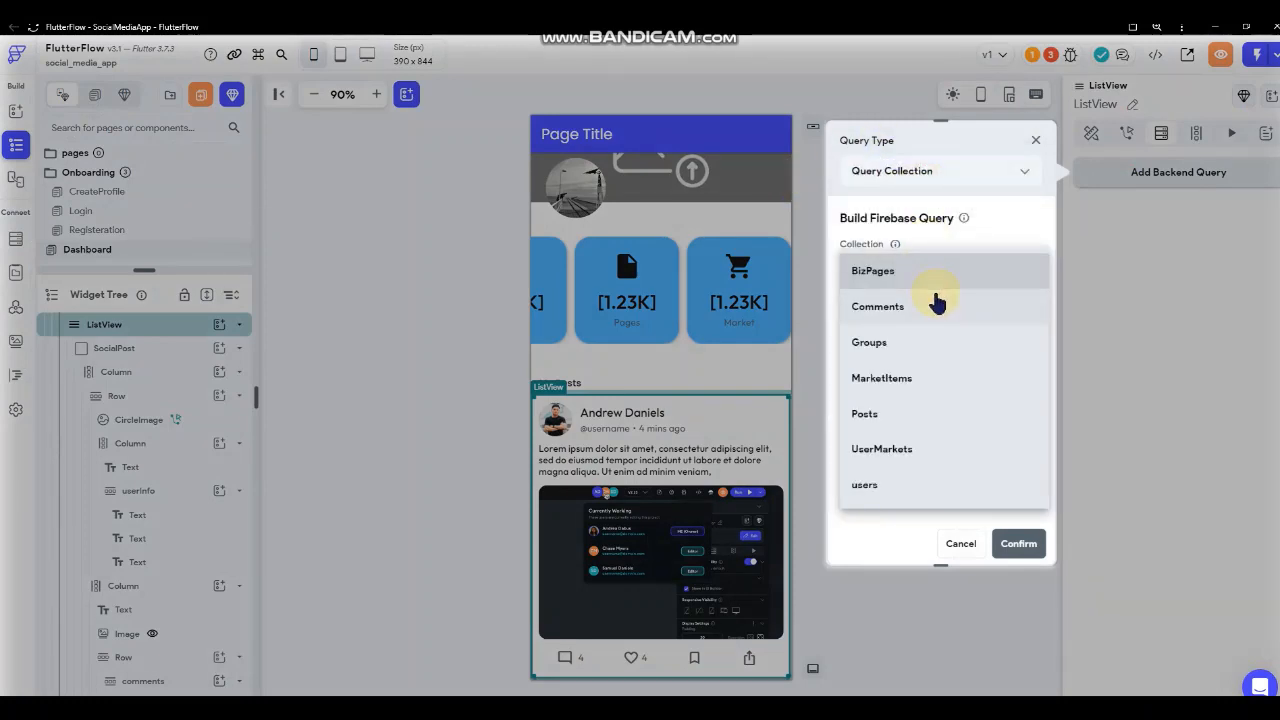
left_click(895, 414)
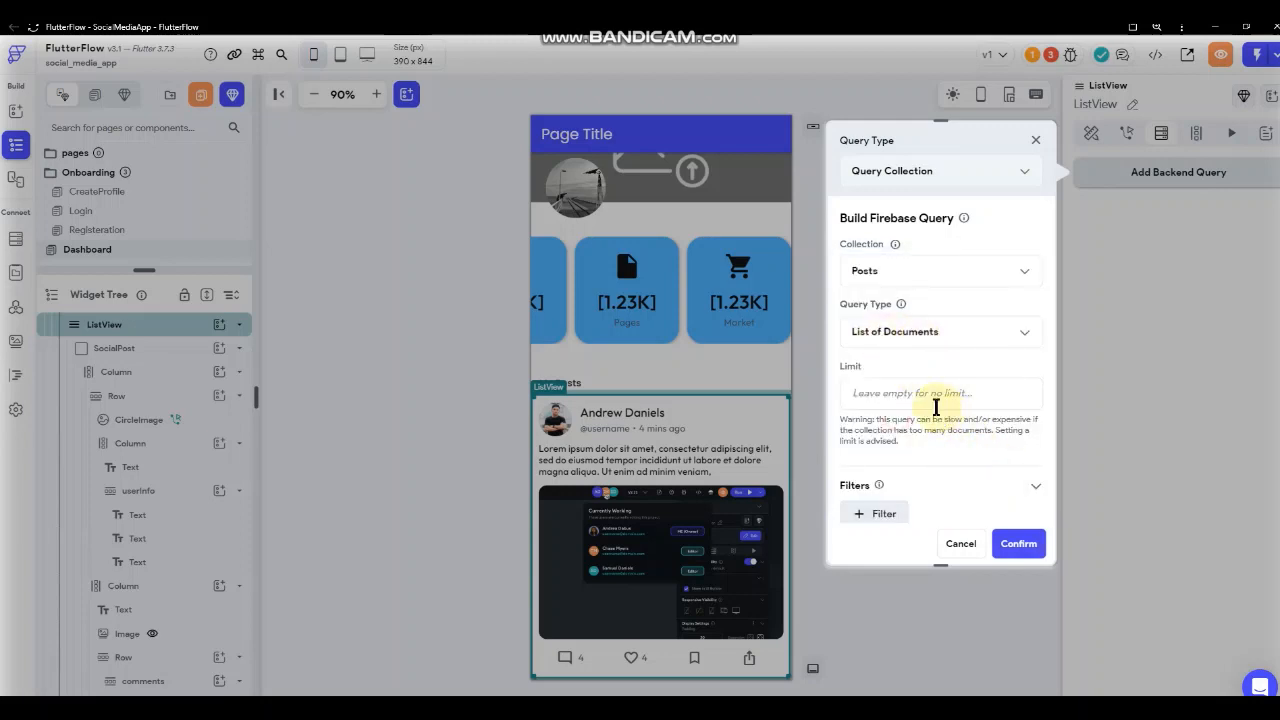
- Limit the Posts collection query to 50 documents
scroll(936, 406, "down", 1)
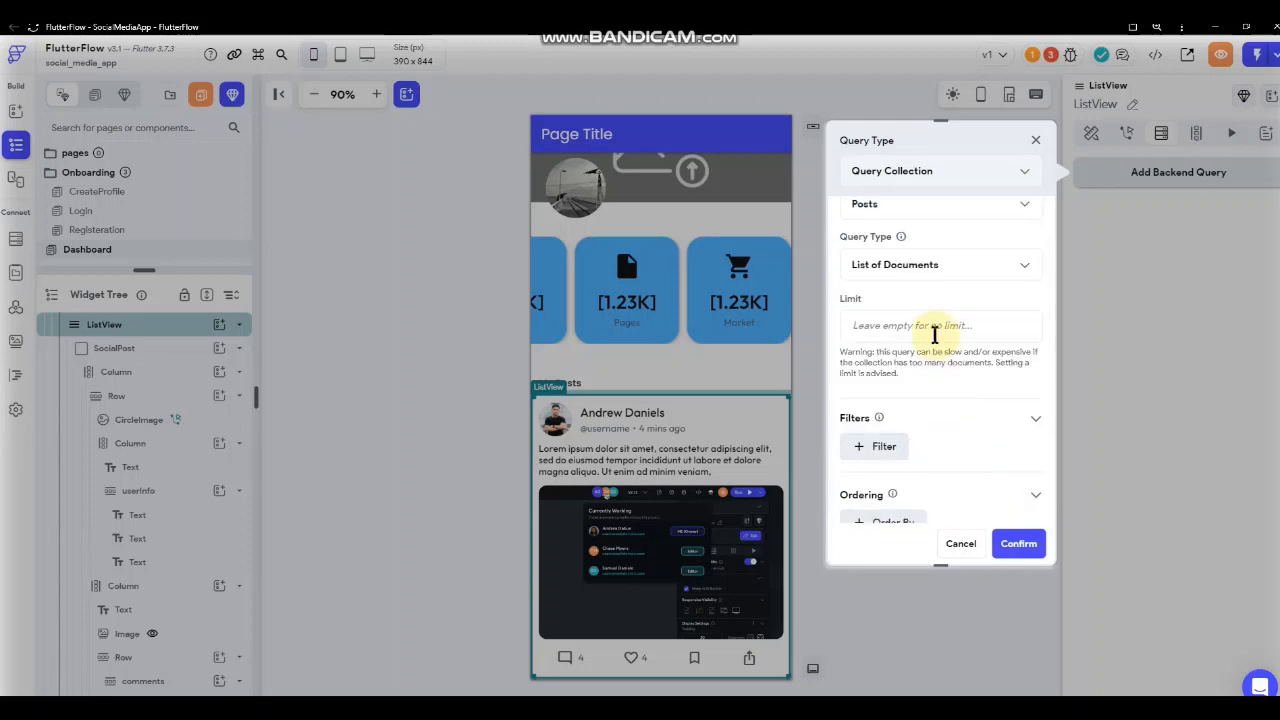
scroll(930, 350, "down", 2)
scroll(929, 368, "up", 2)
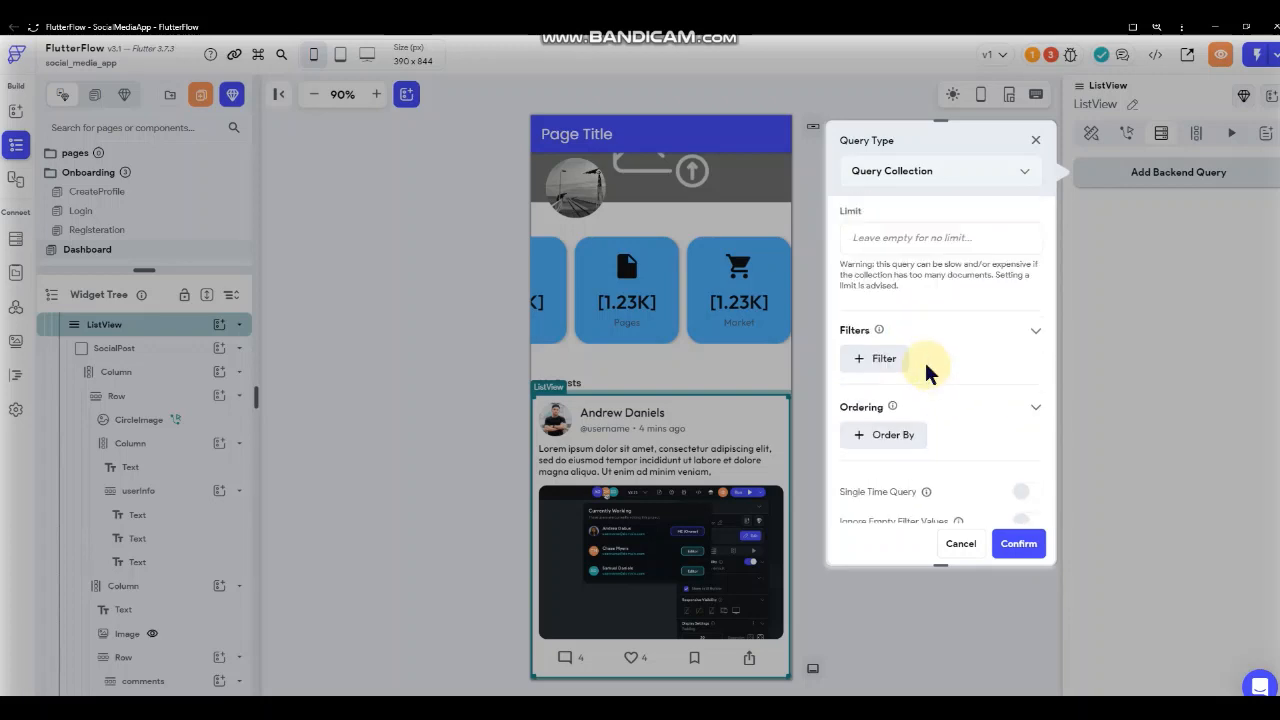
left_click(906, 302)
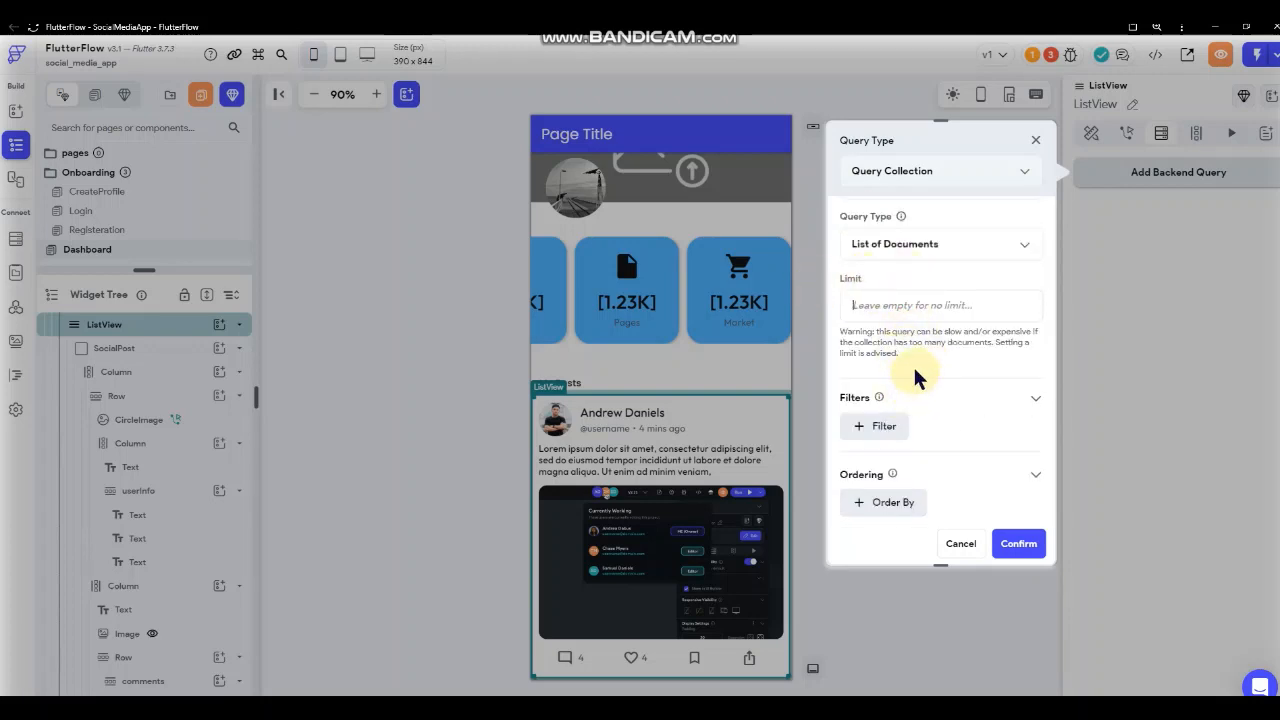
type("5")
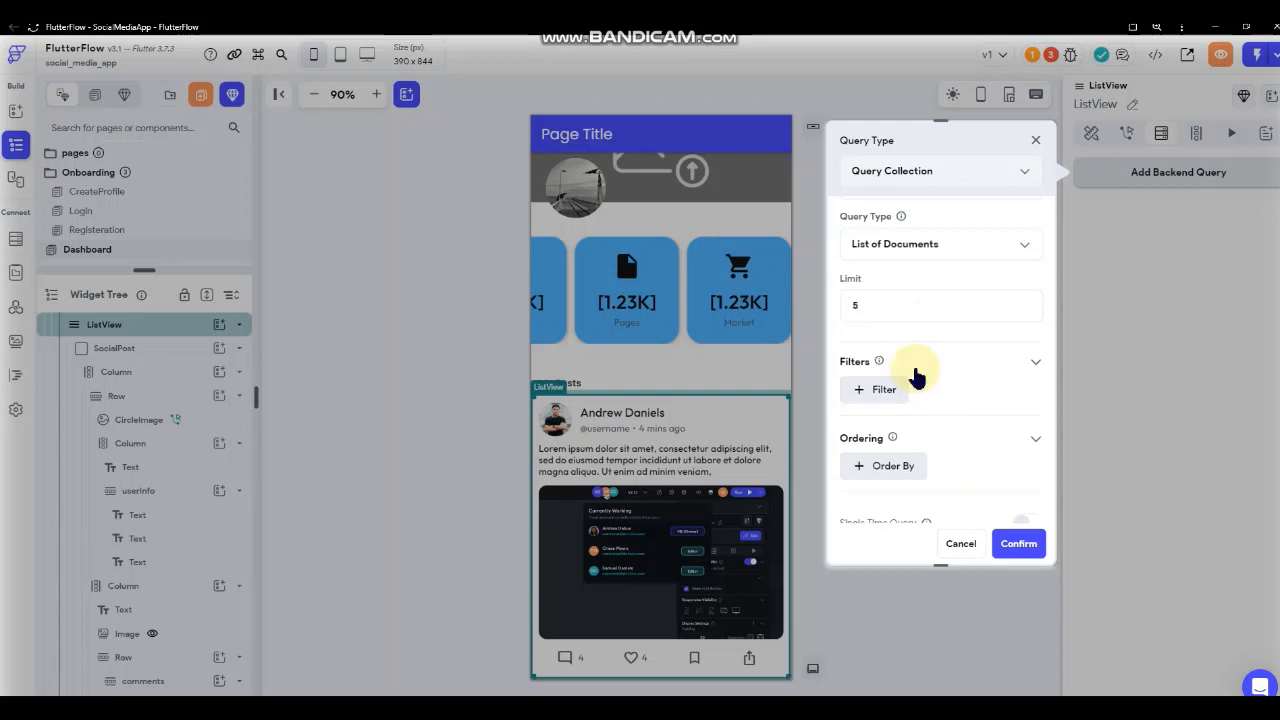
type("0")
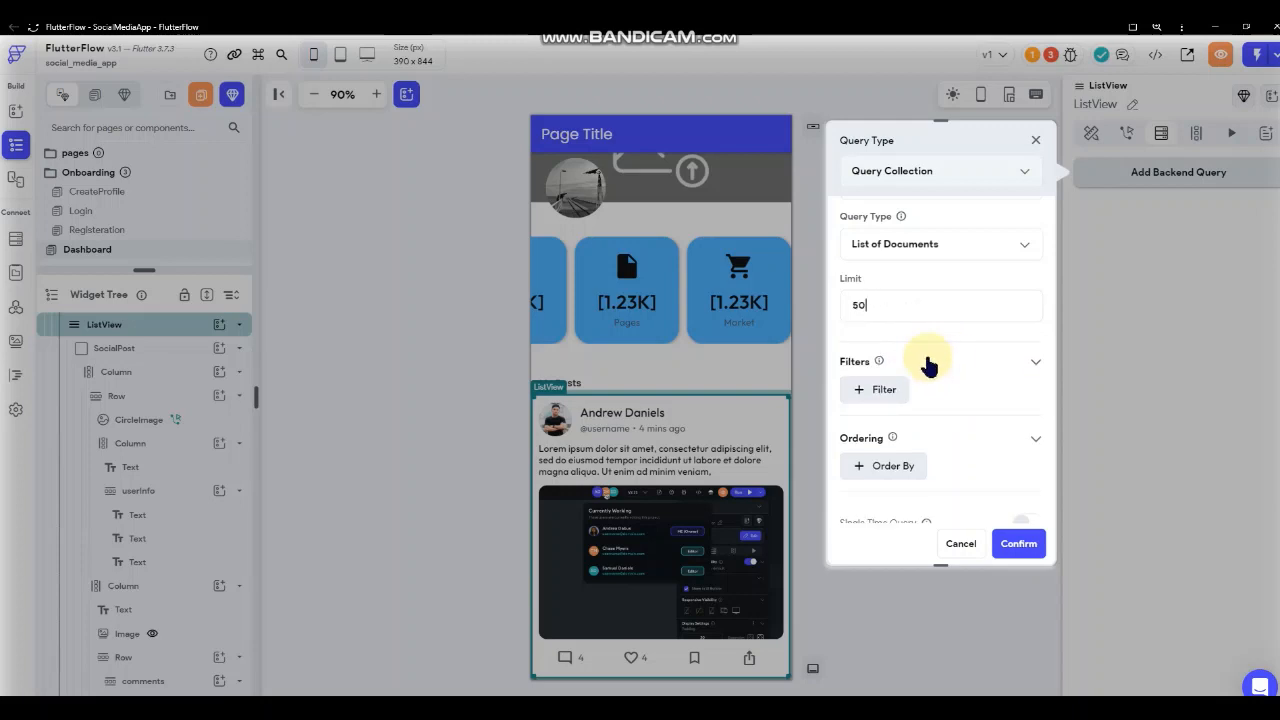
scroll(948, 385, "down", 1)
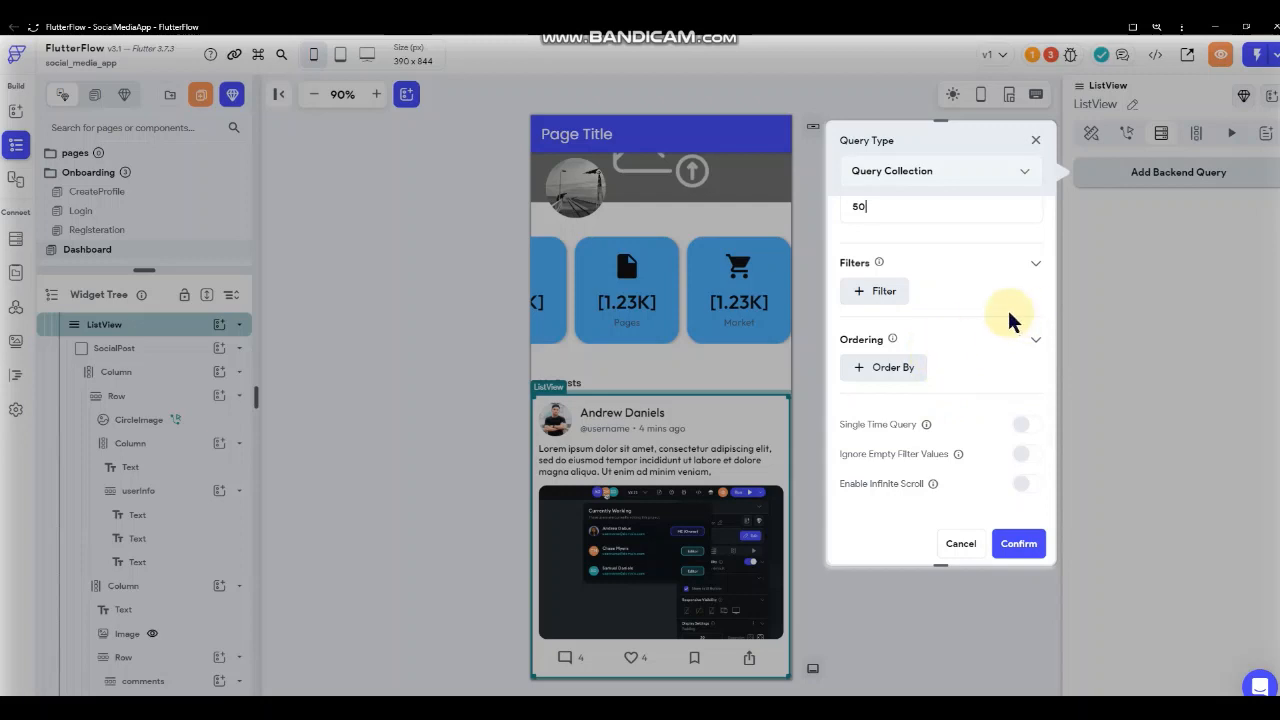
scroll(880, 258, "up", 1)
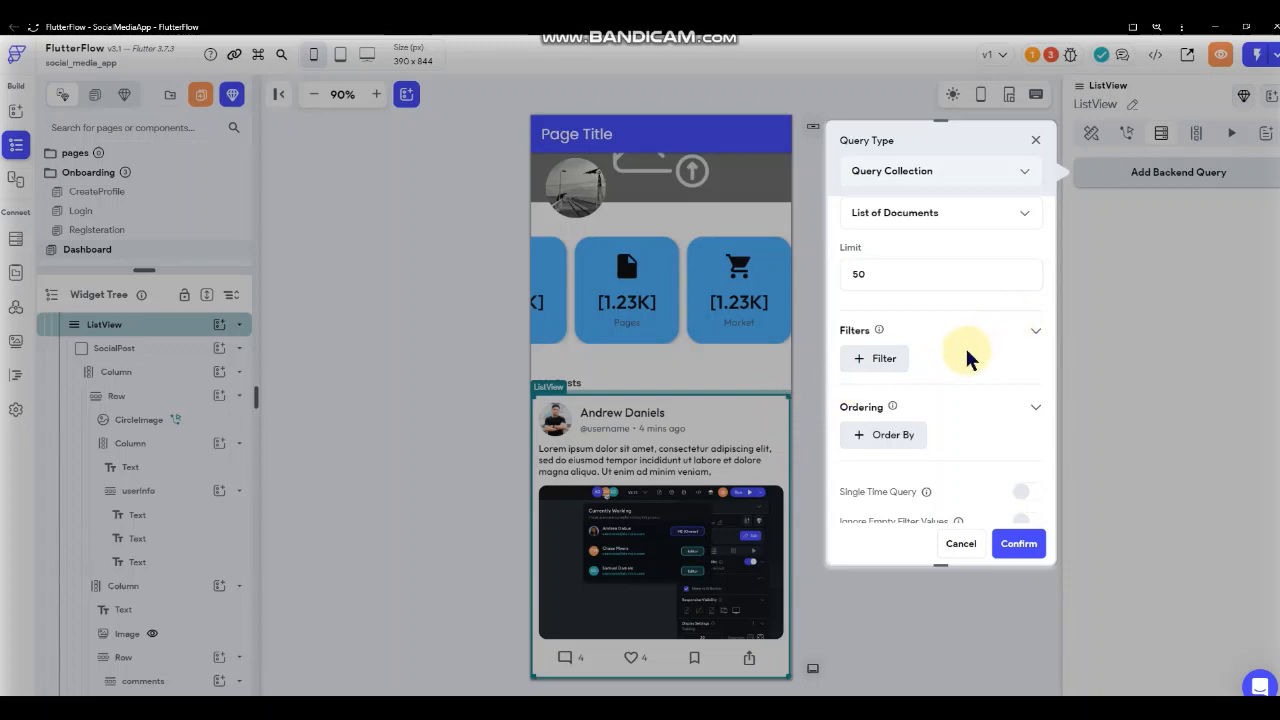
scroll(955, 343, "down", 1)
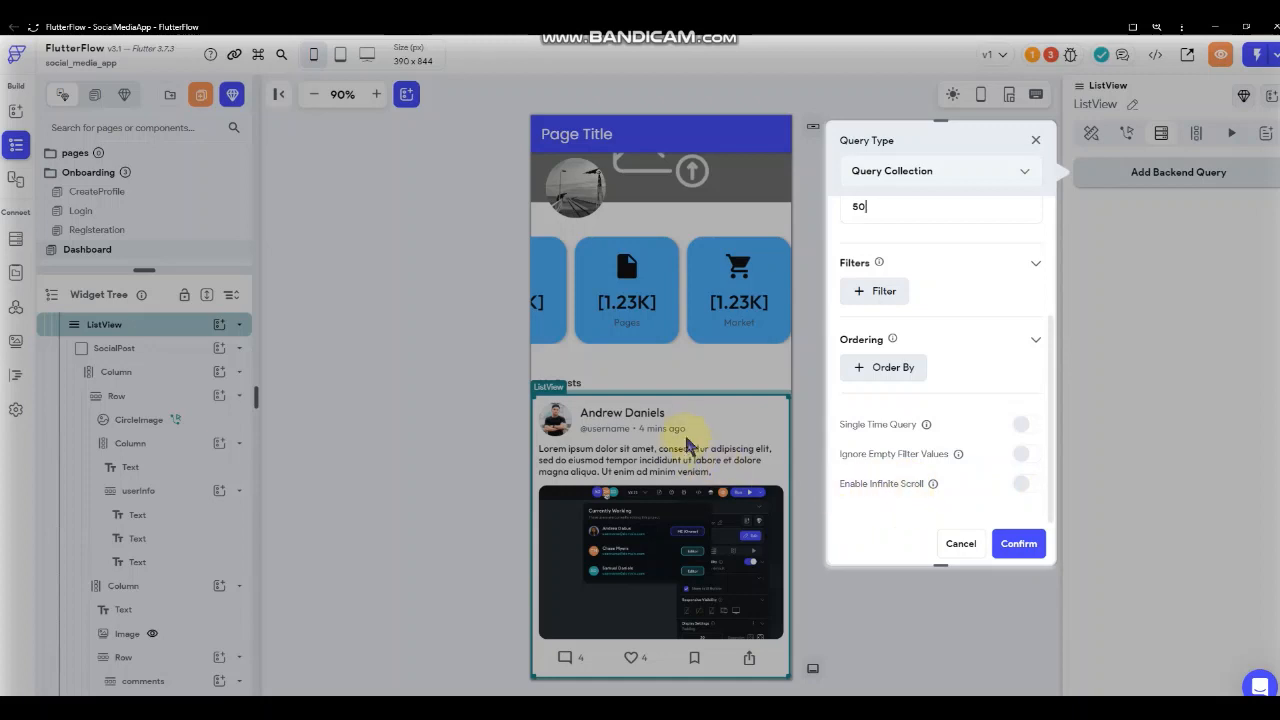
left_click(1018, 485)
scroll(932, 392, "down", 1)
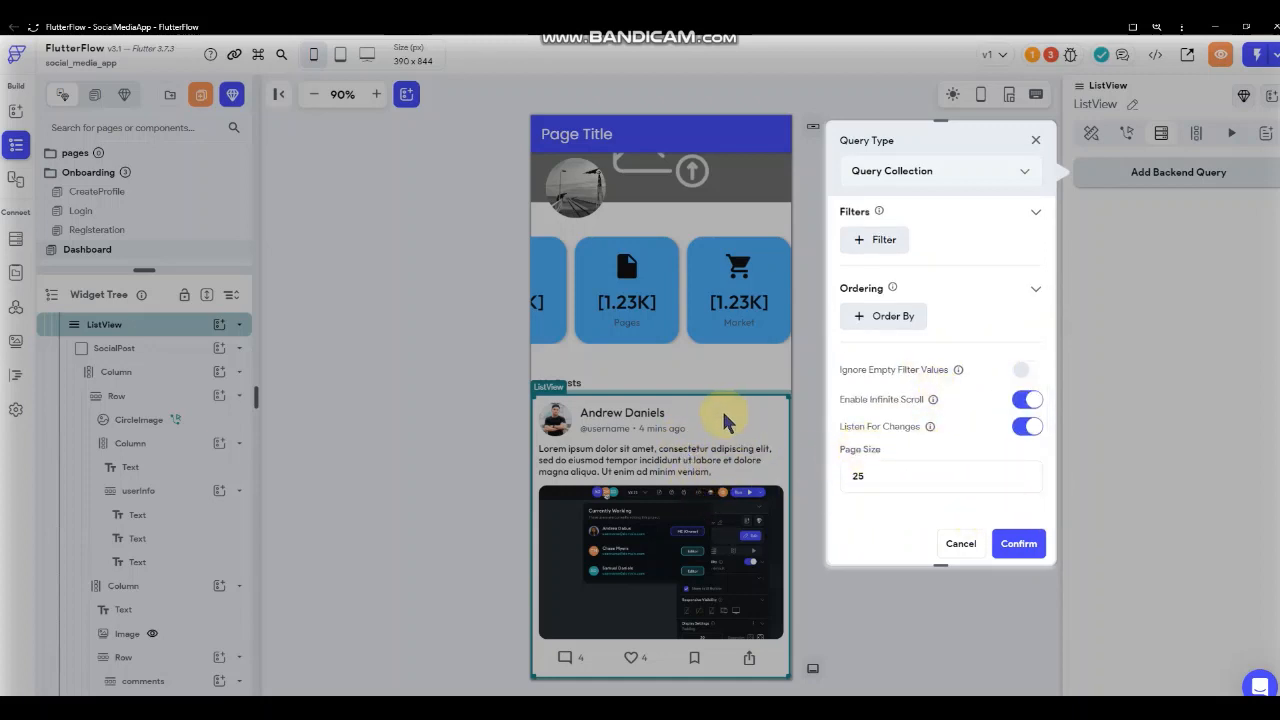
left_click(858, 474)
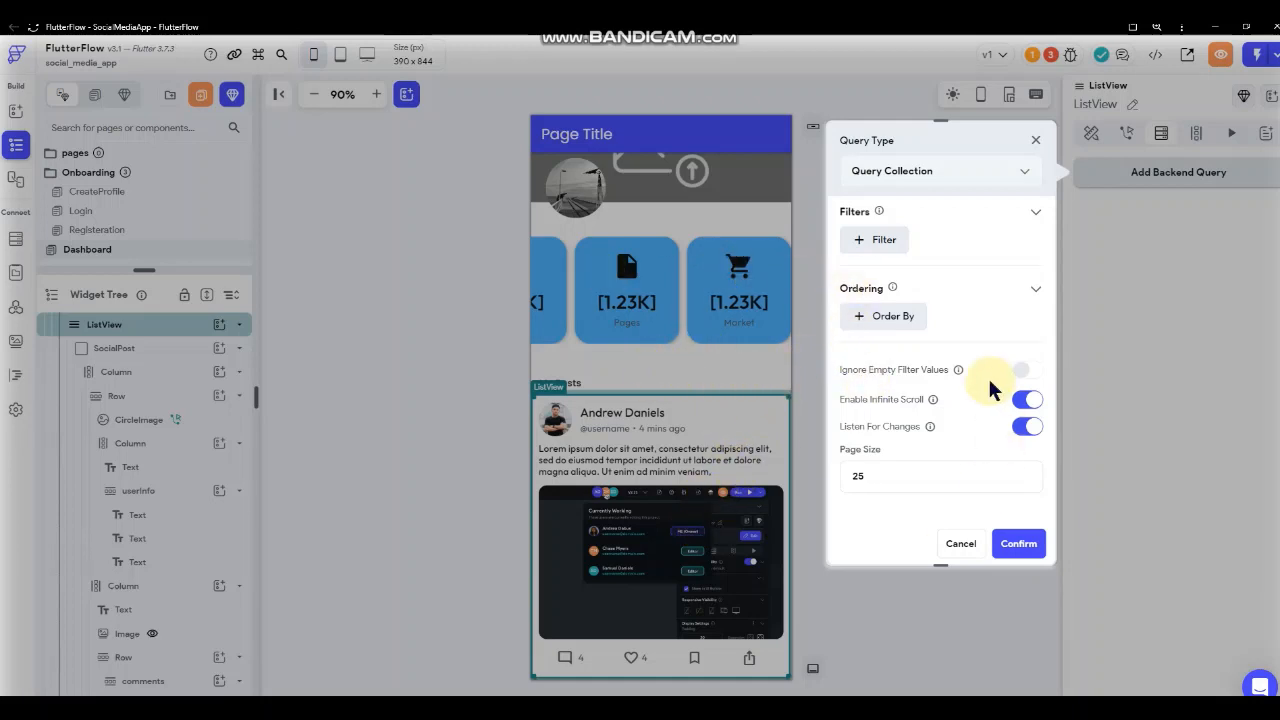
left_click(1026, 400)
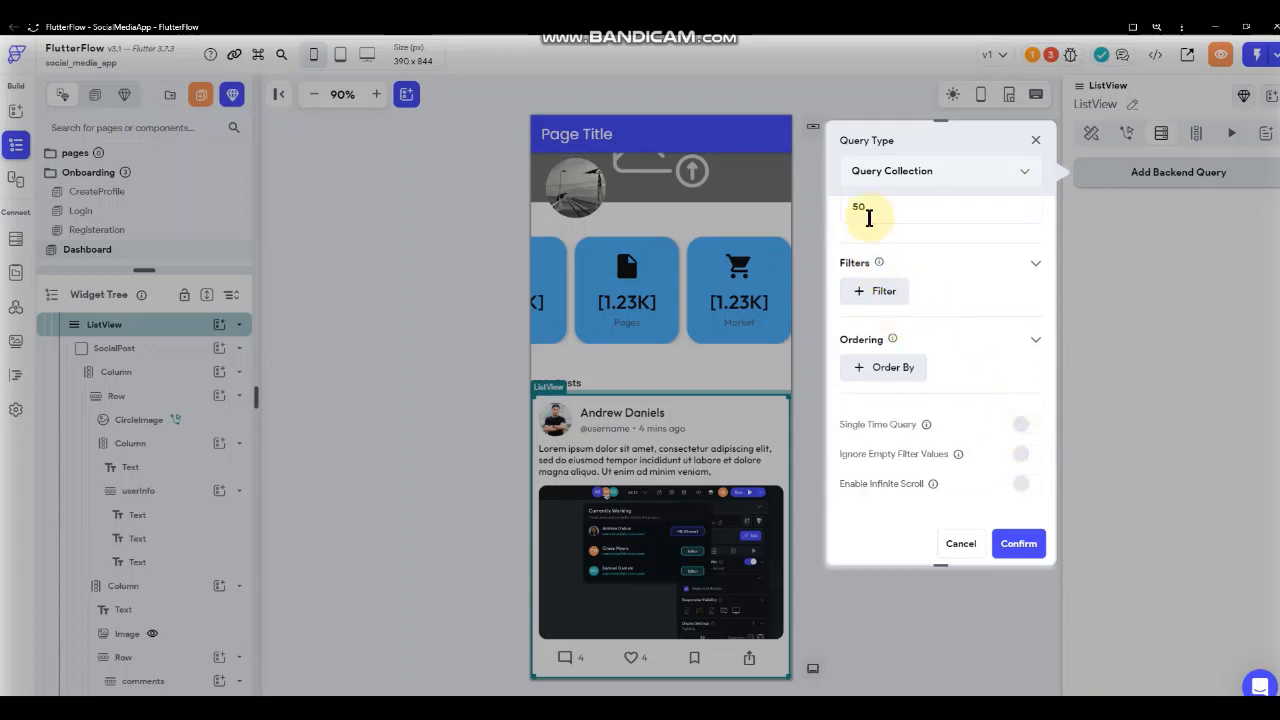
- Add a filter to the Posts query on the PostedBy_Ref field with the relation Equal To
scroll(905, 328, "up", 2)
scroll(907, 345, "down", 3)
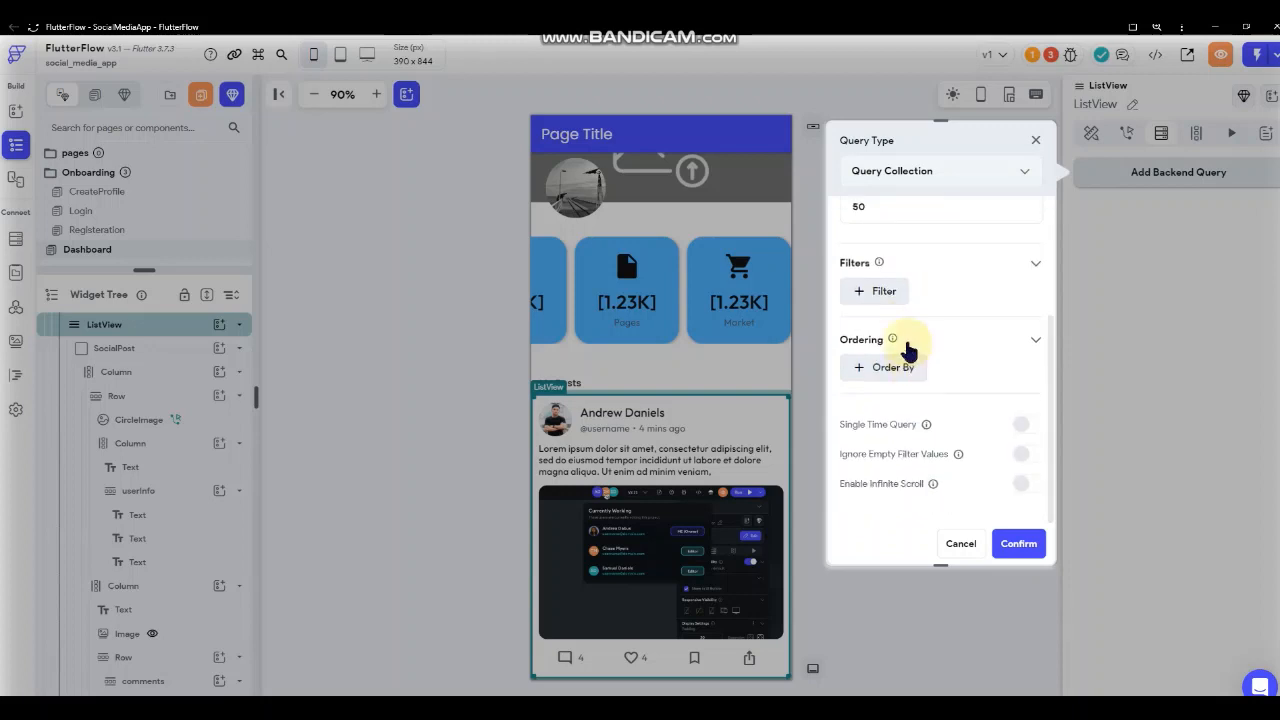
left_click(880, 289)
left_click(915, 358)
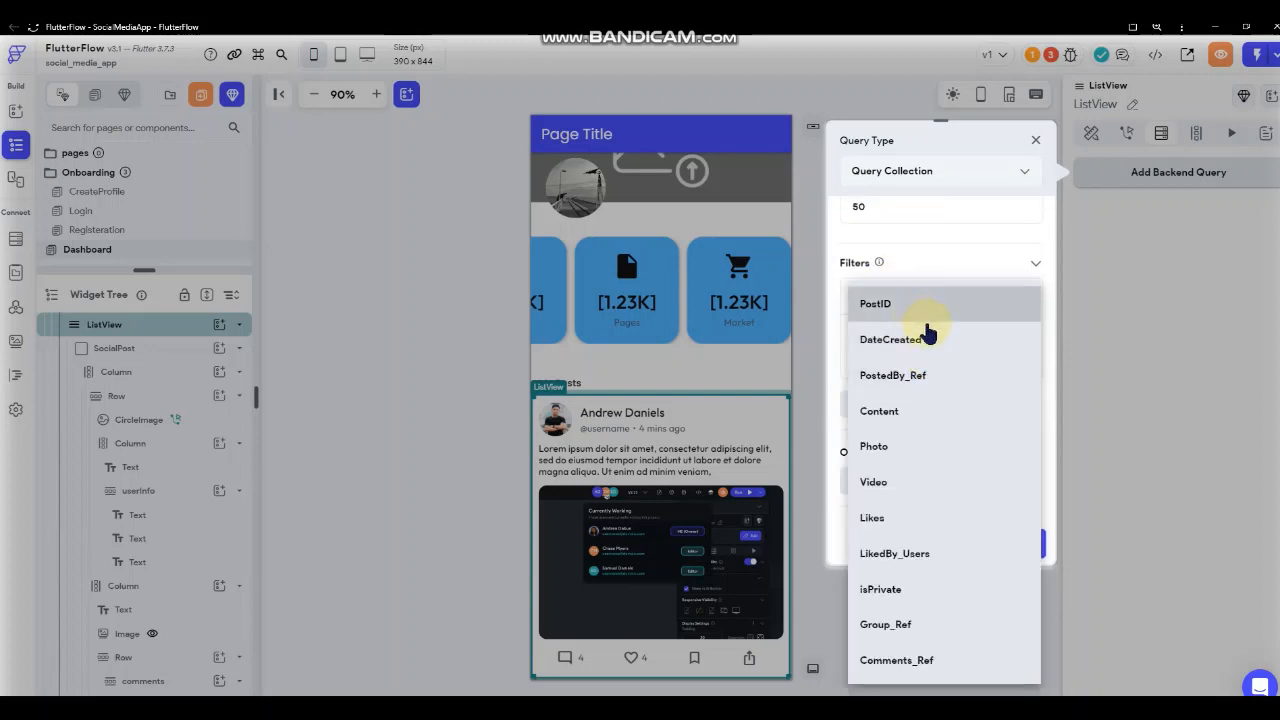
left_click(915, 385)
left_click(925, 424)
left_click(923, 422)
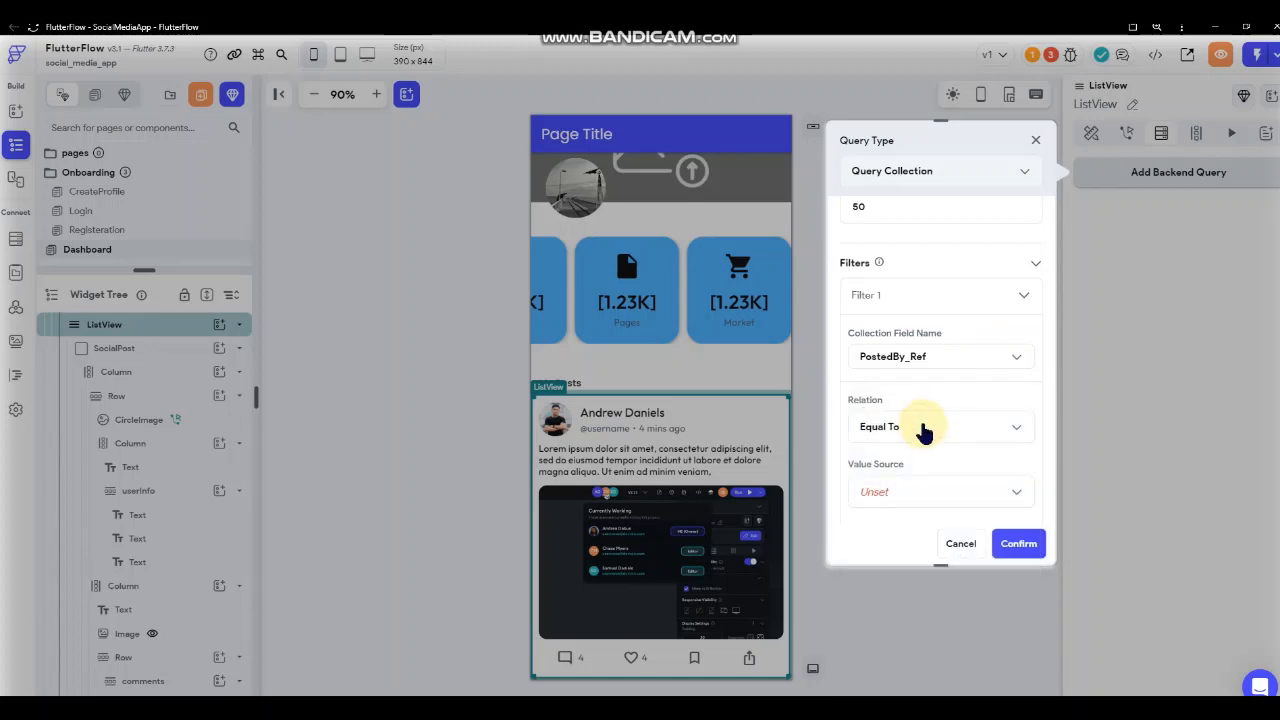
left_click(923, 427)
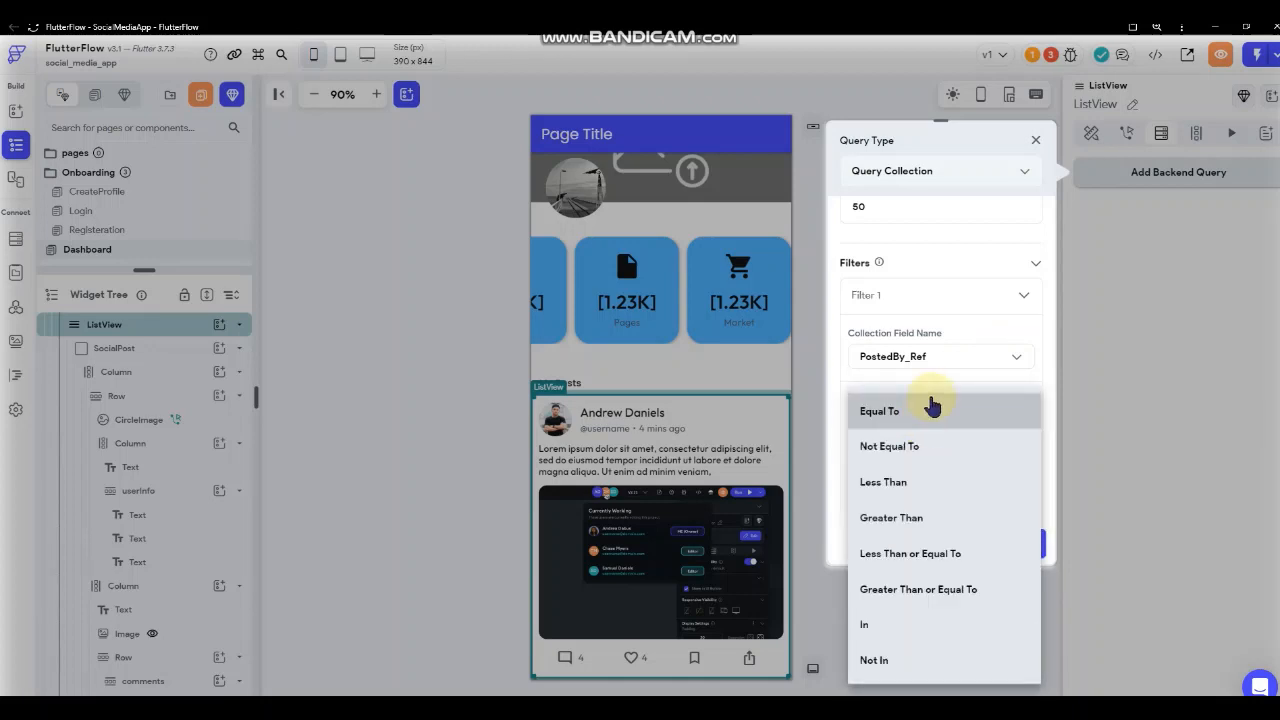
left_click(932, 415)
- Set the PostedBy_Ref filter's value from a variable, using the authenticated user's User Reference
scroll(936, 377, "down", 3)
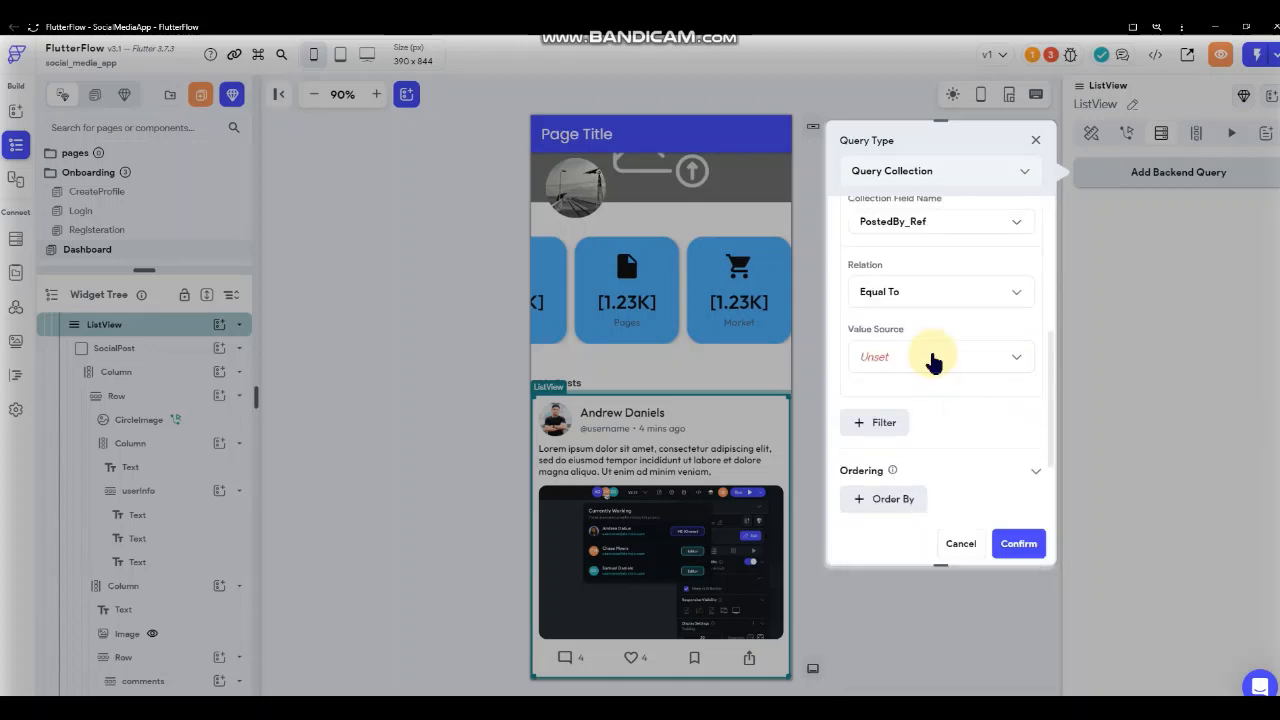
left_click(929, 357)
left_click(929, 360)
left_click(910, 405)
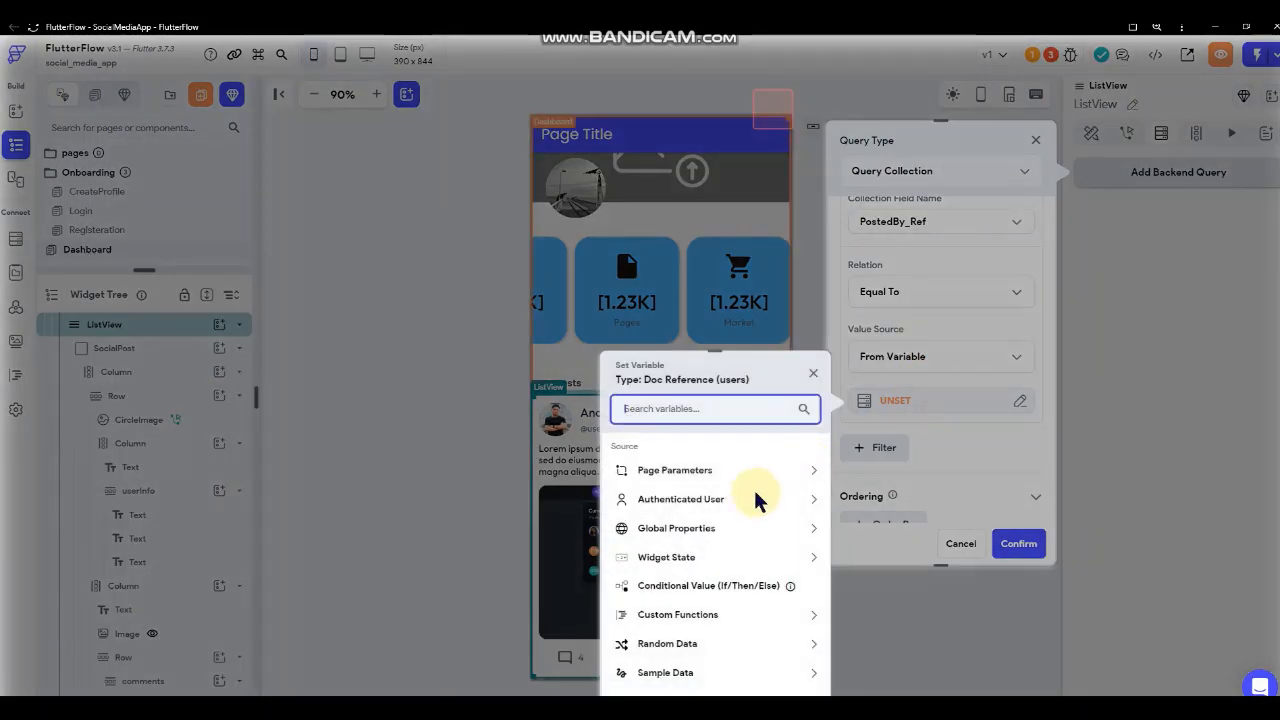
left_click(708, 501)
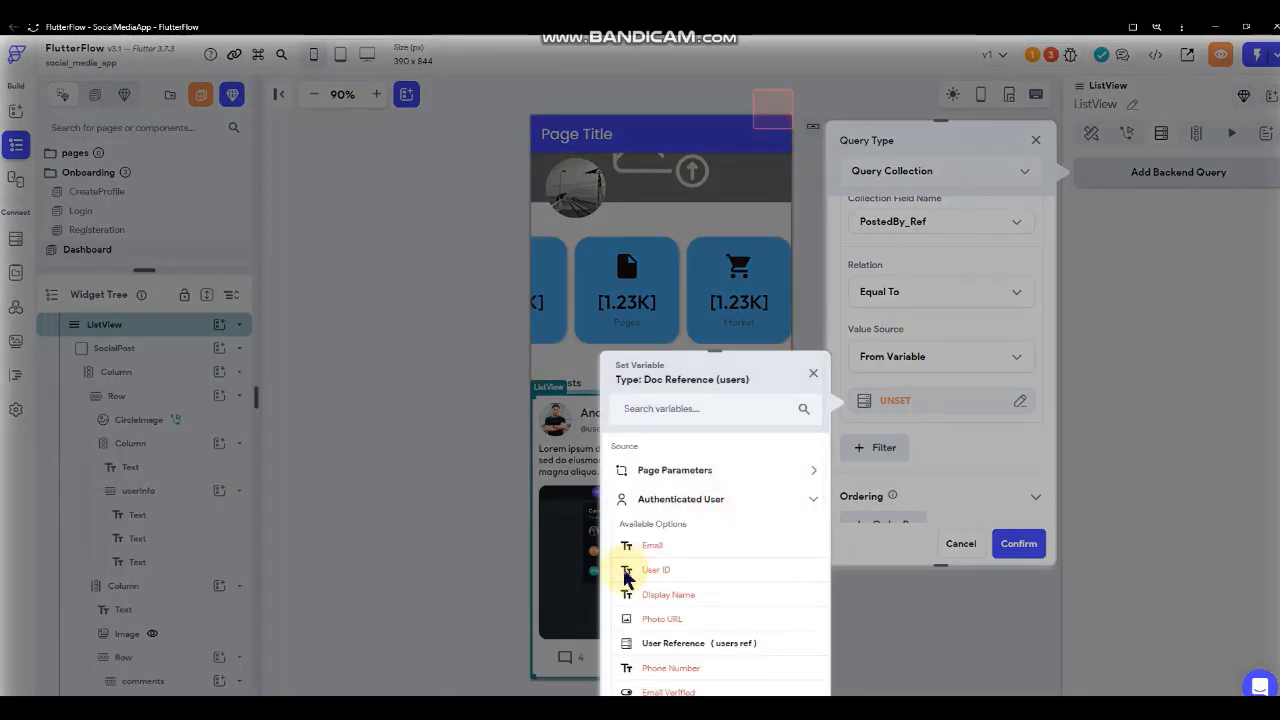
left_click(688, 645)
left_click(792, 683)
- Order the Posts query by DateCreated in Decreasing order
scroll(956, 423, "down", 3)
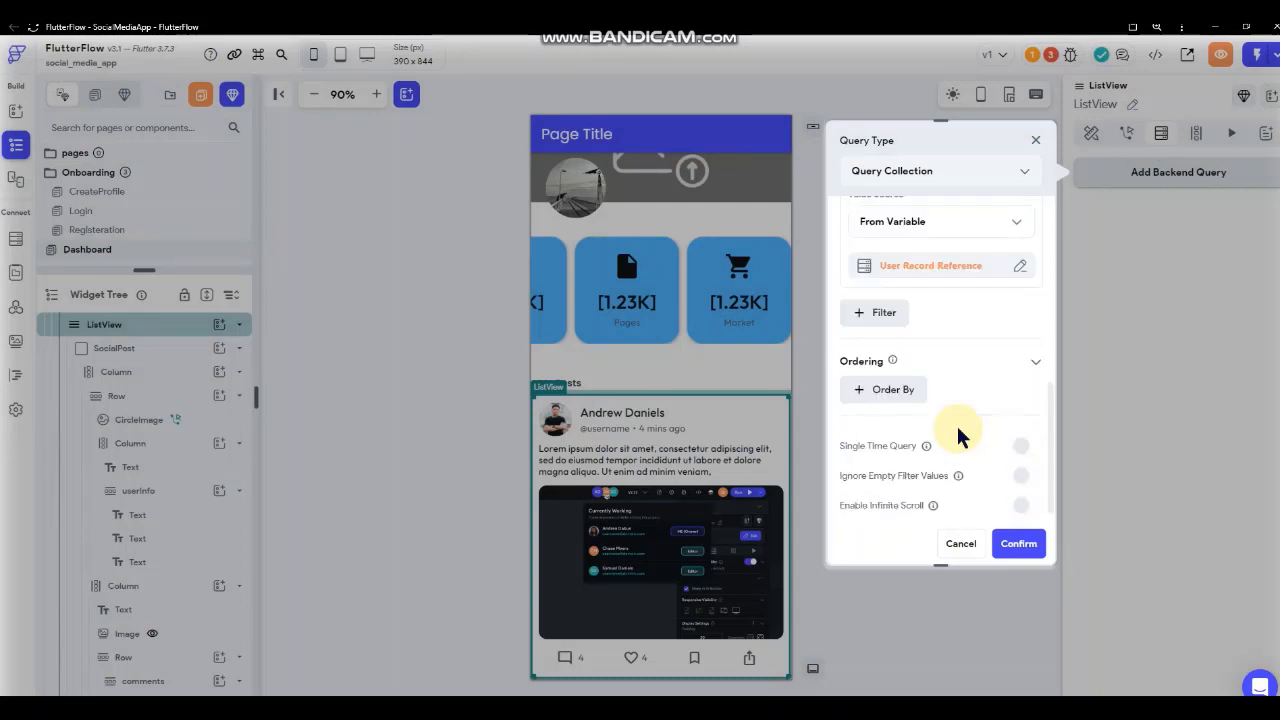
scroll(956, 423, "up", 1)
left_click(885, 434)
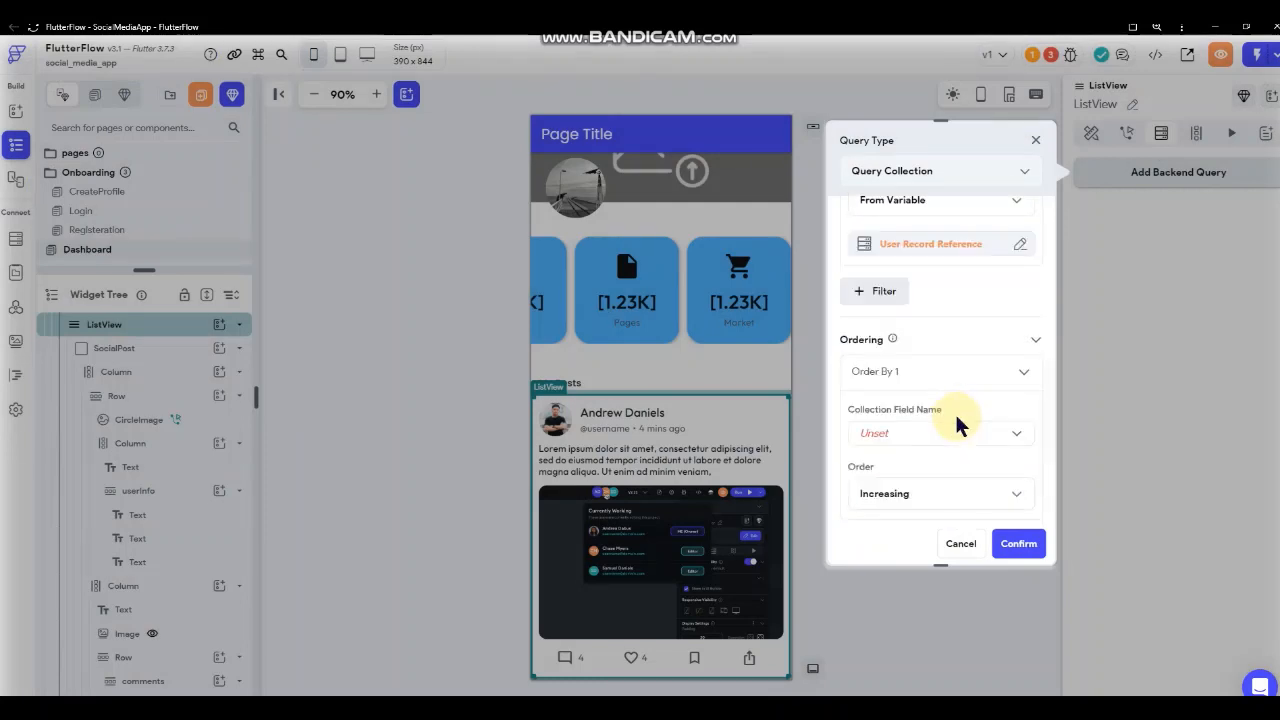
left_click(933, 438)
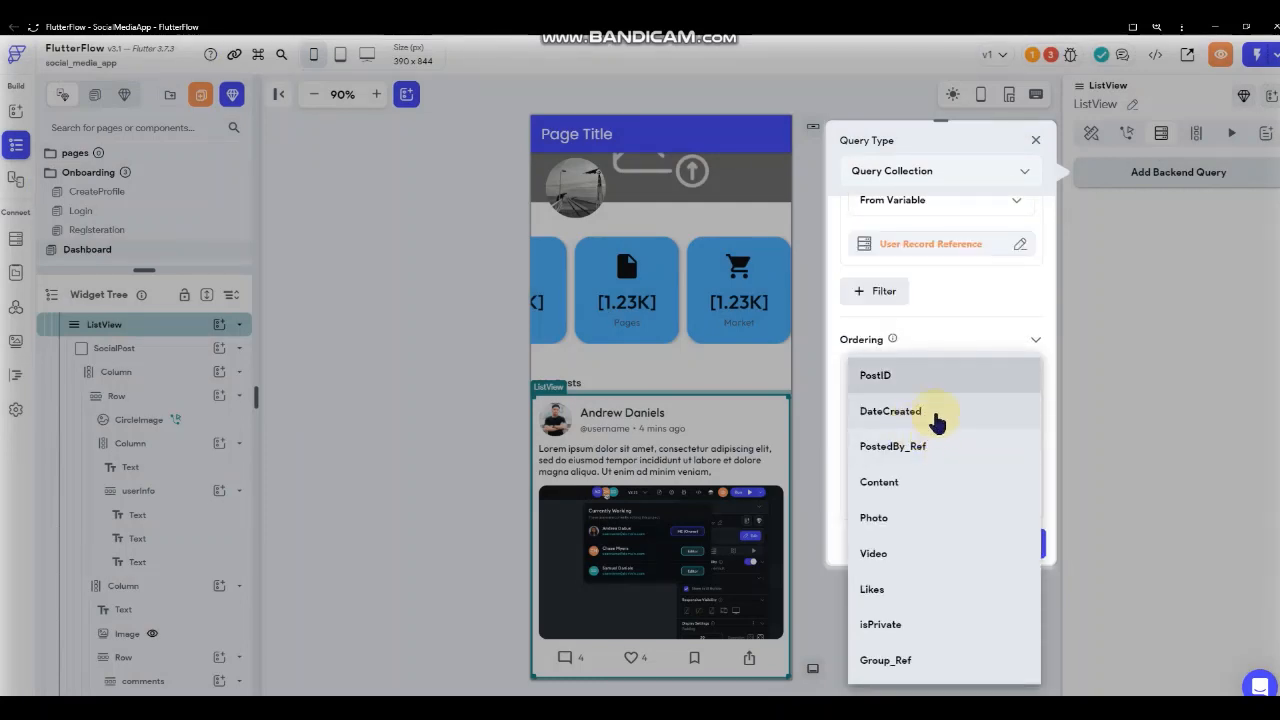
left_click(914, 412)
scroll(957, 373, "down", 2)
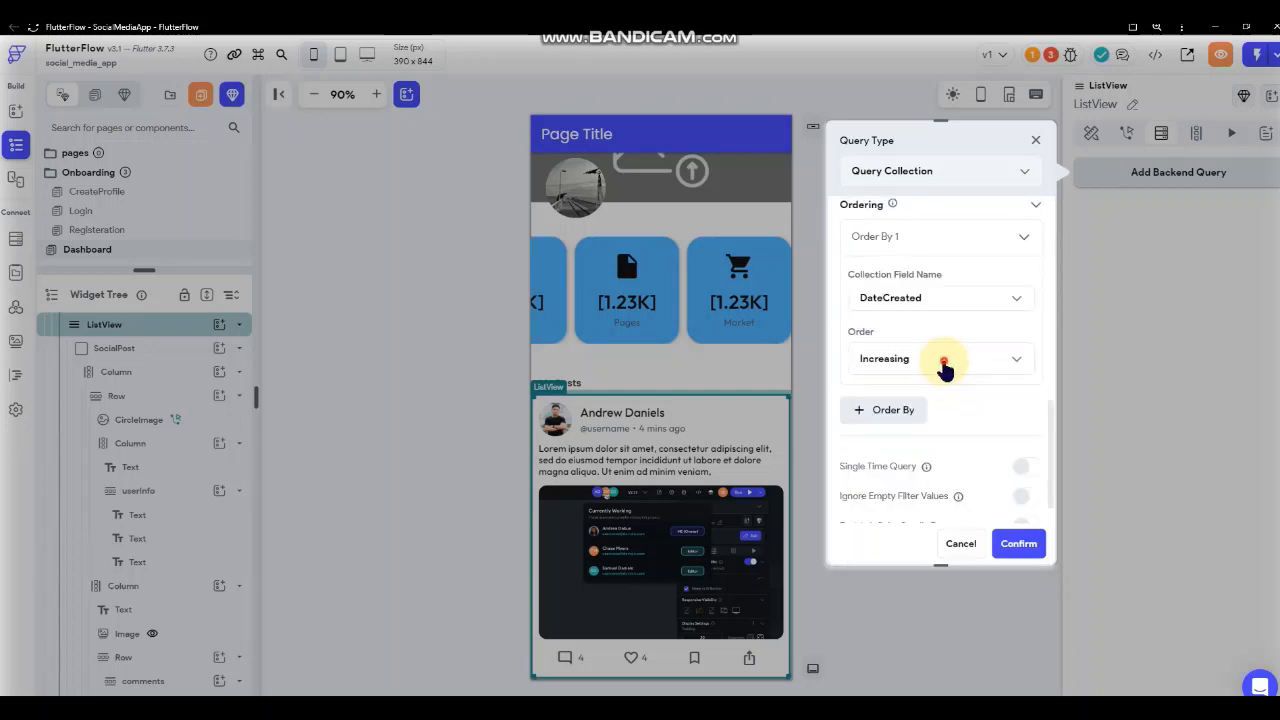
left_click(940, 363)
left_click(922, 403)
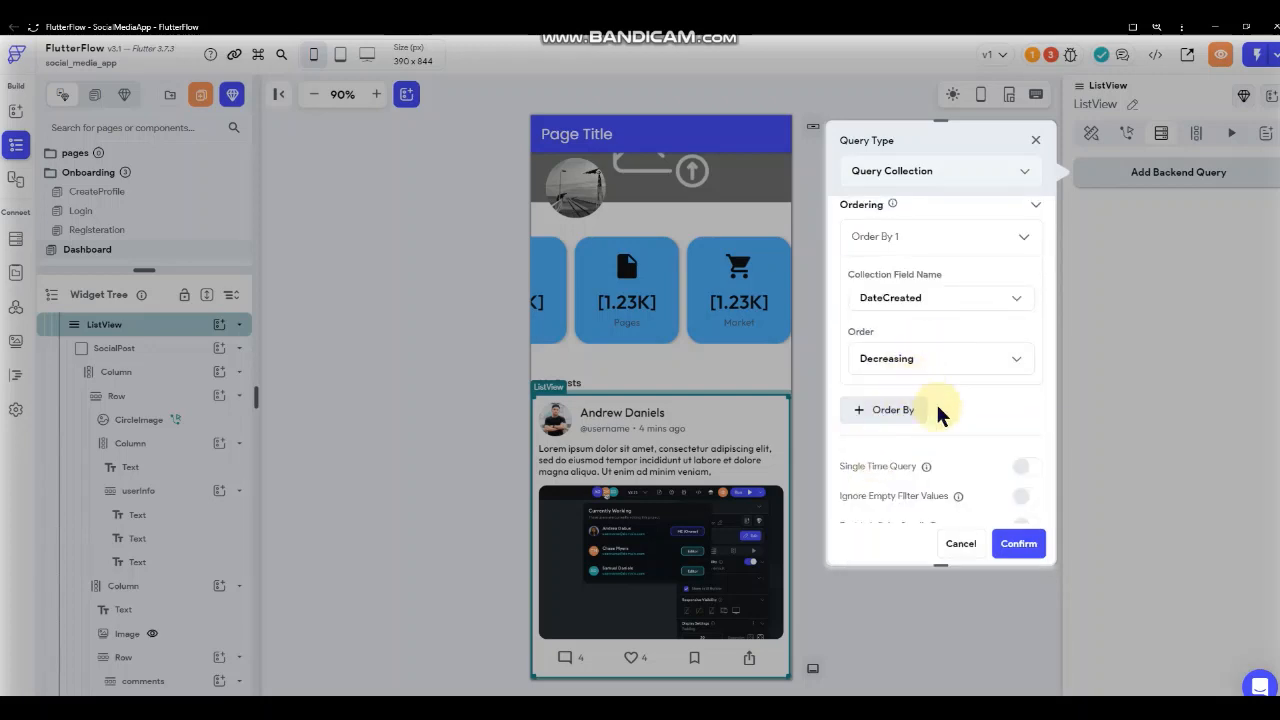
- Confirm the Posts query and create it as the ListView's backend query
scroll(950, 450, "down", 1)
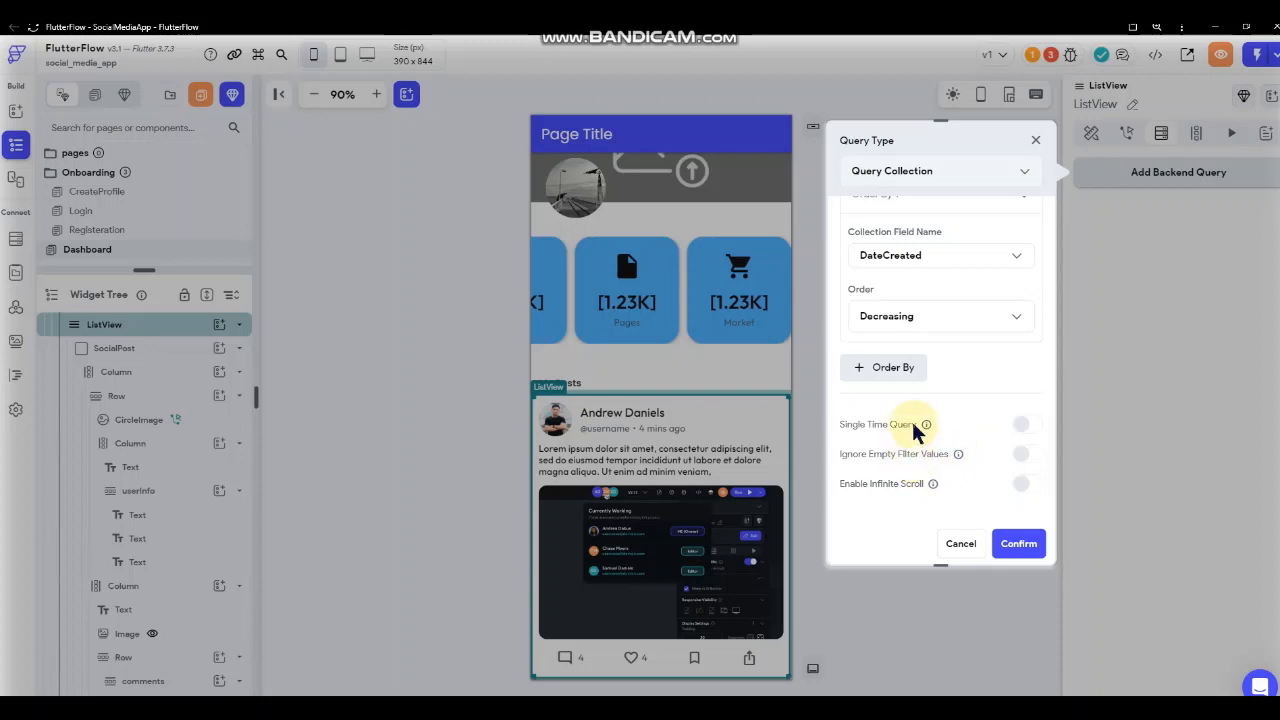
left_click(1019, 543)
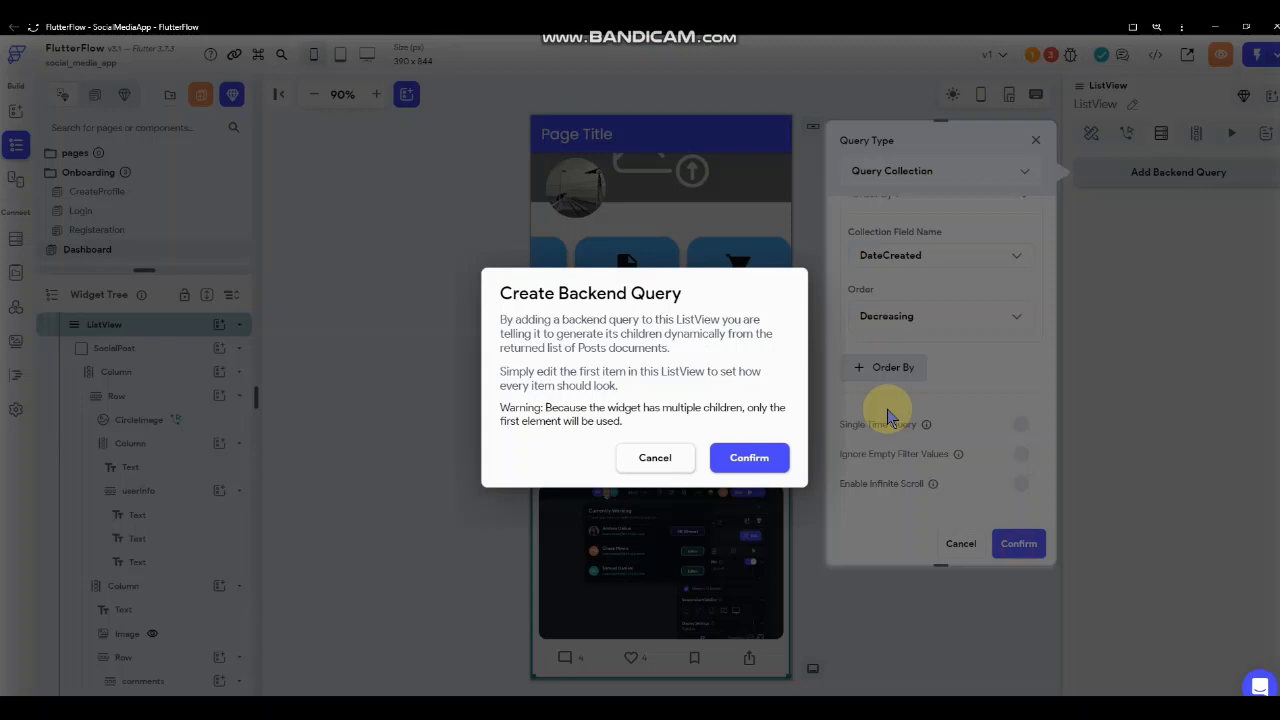
left_click(750, 460)
- Set the bottom padding of the SocialPost container in the ListView to 12
scroll(685, 533, "down", 1)
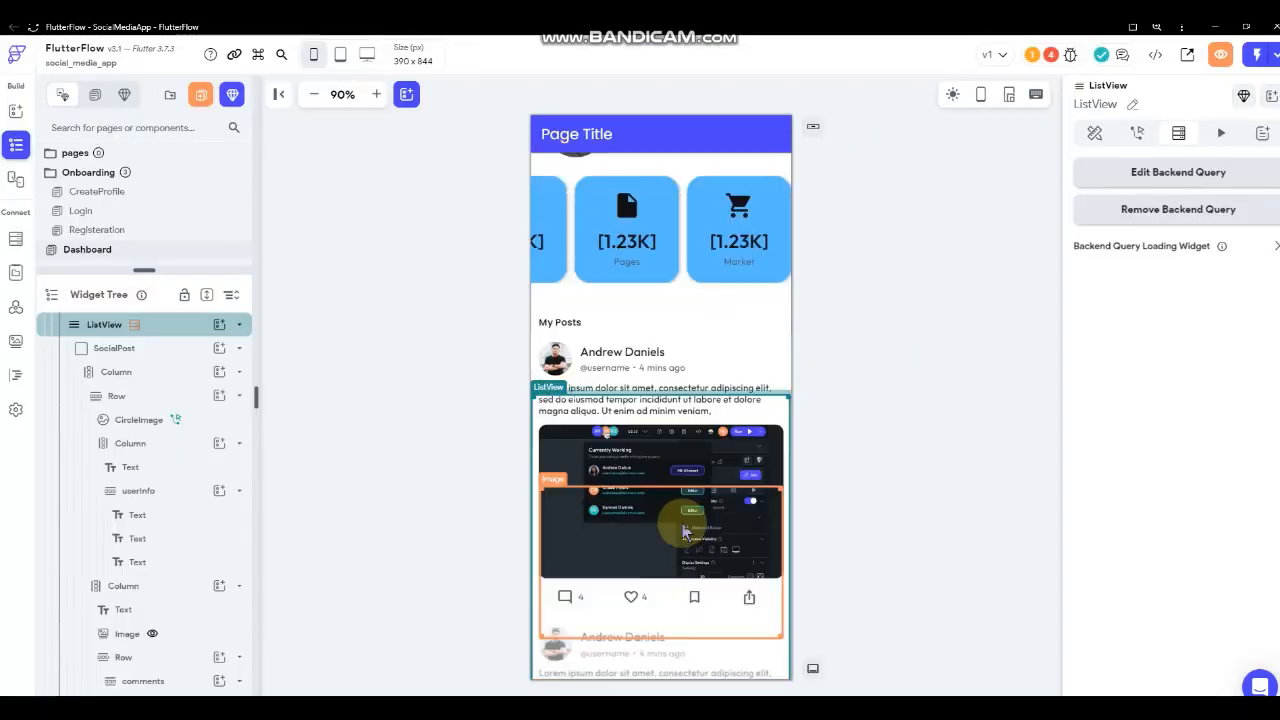
scroll(688, 515, "down", 10)
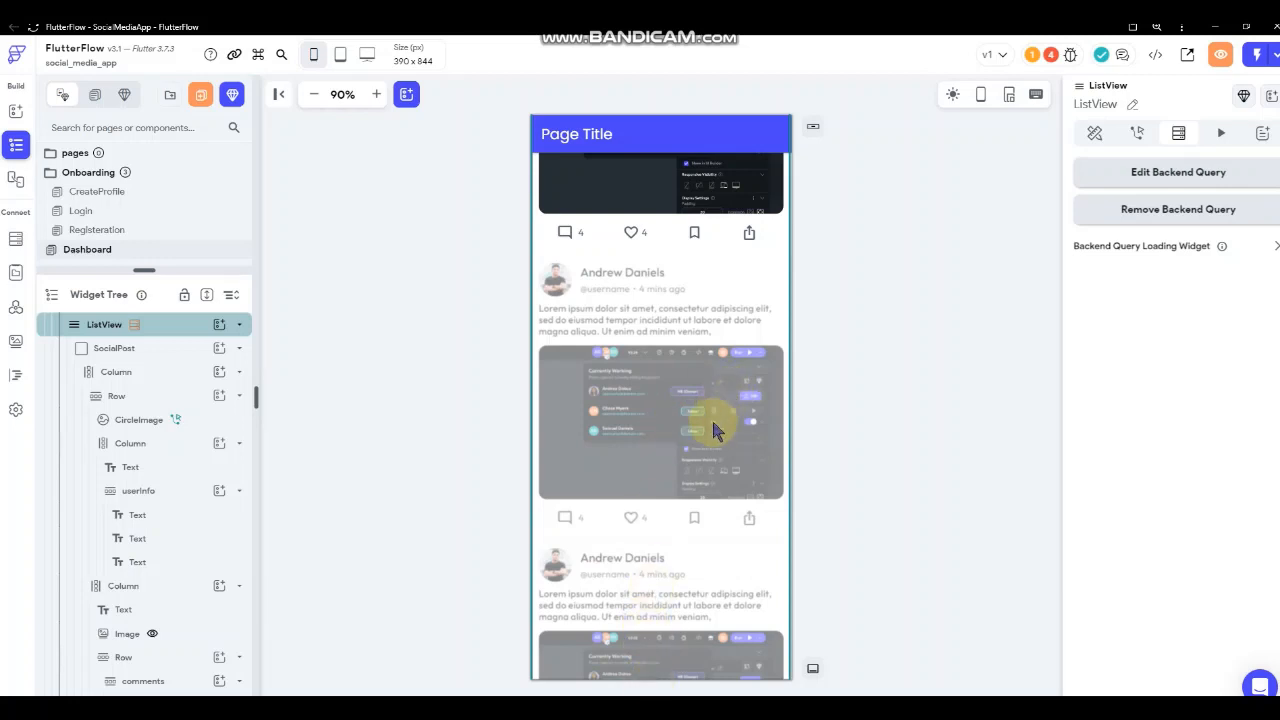
scroll(696, 384, "up", 3)
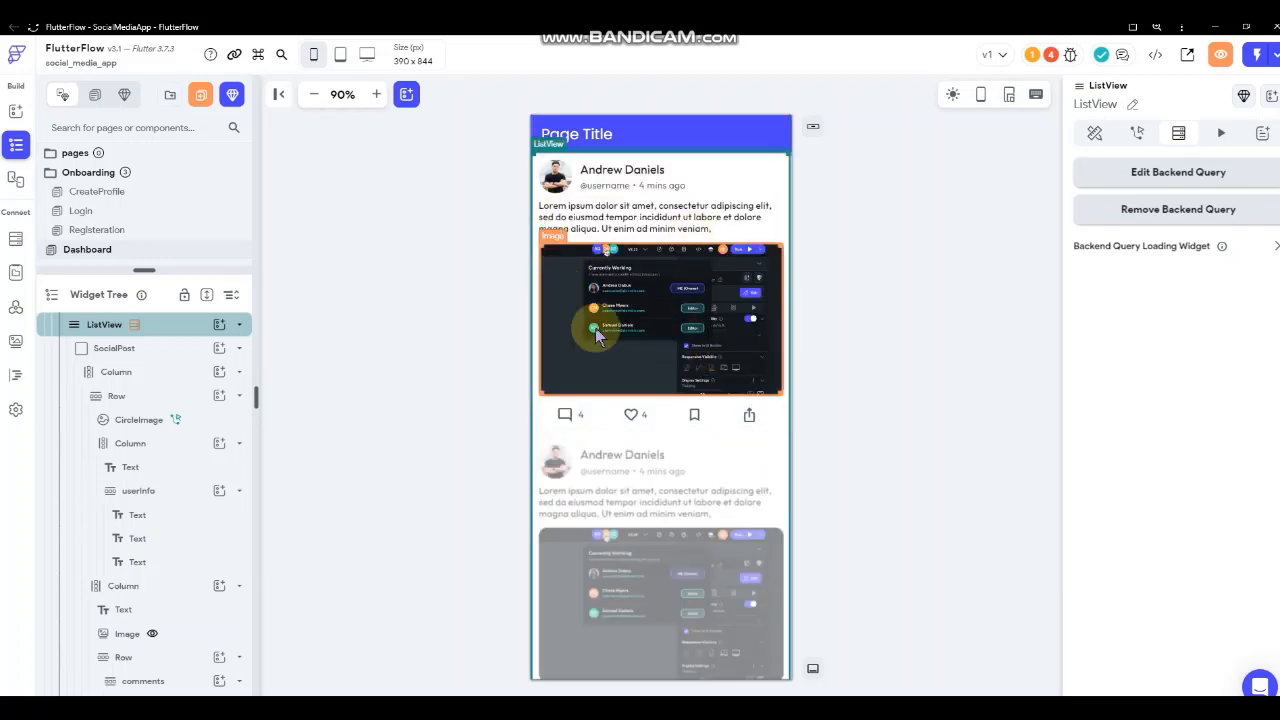
left_click(546, 430)
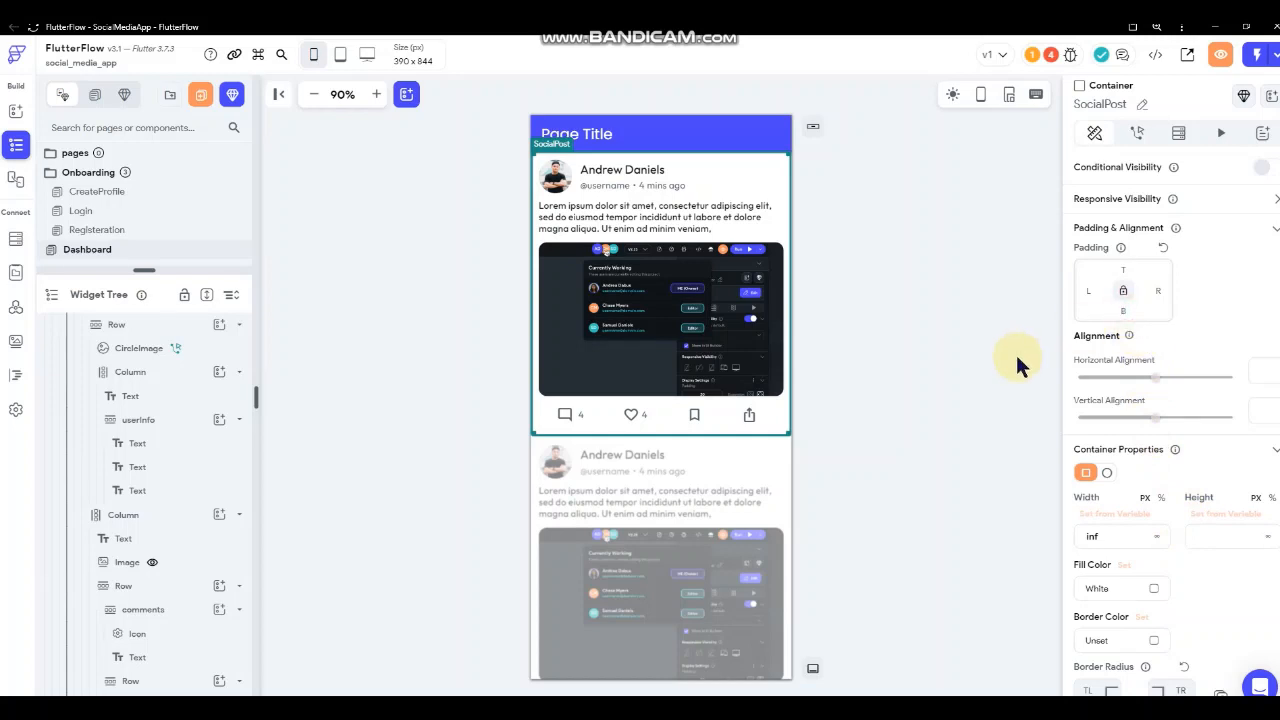
type("12")
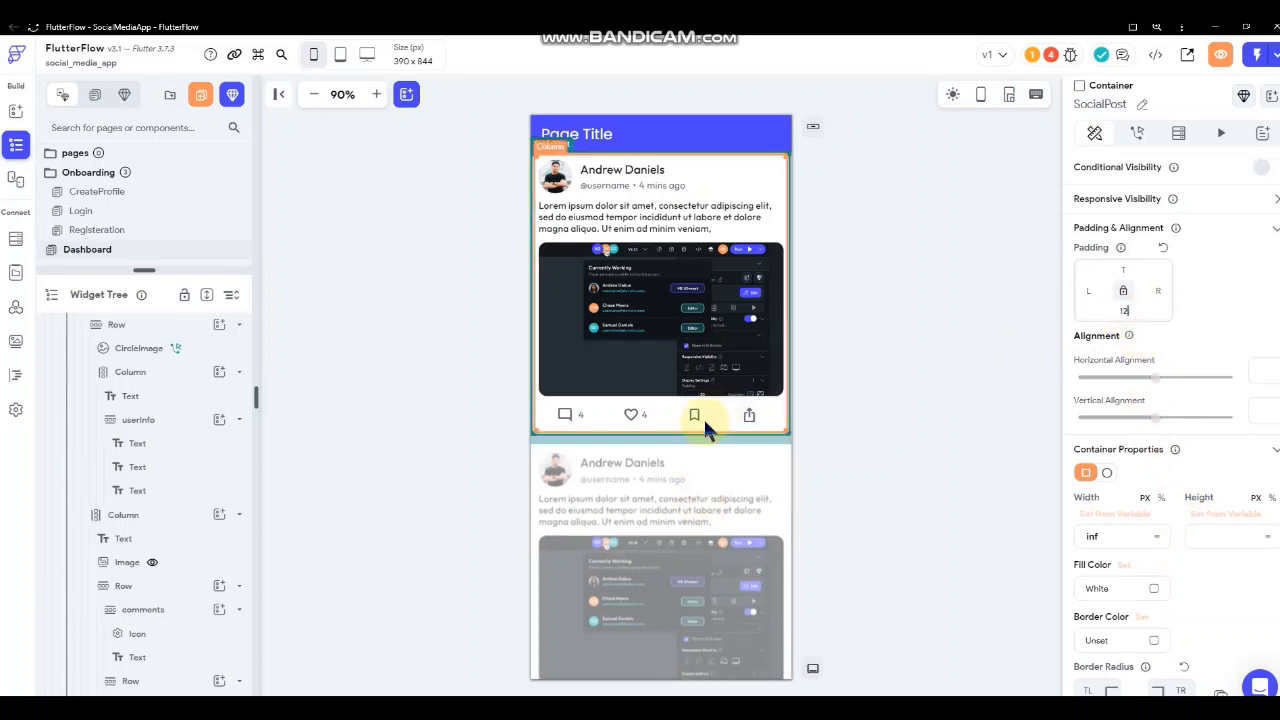
left_click(866, 472)
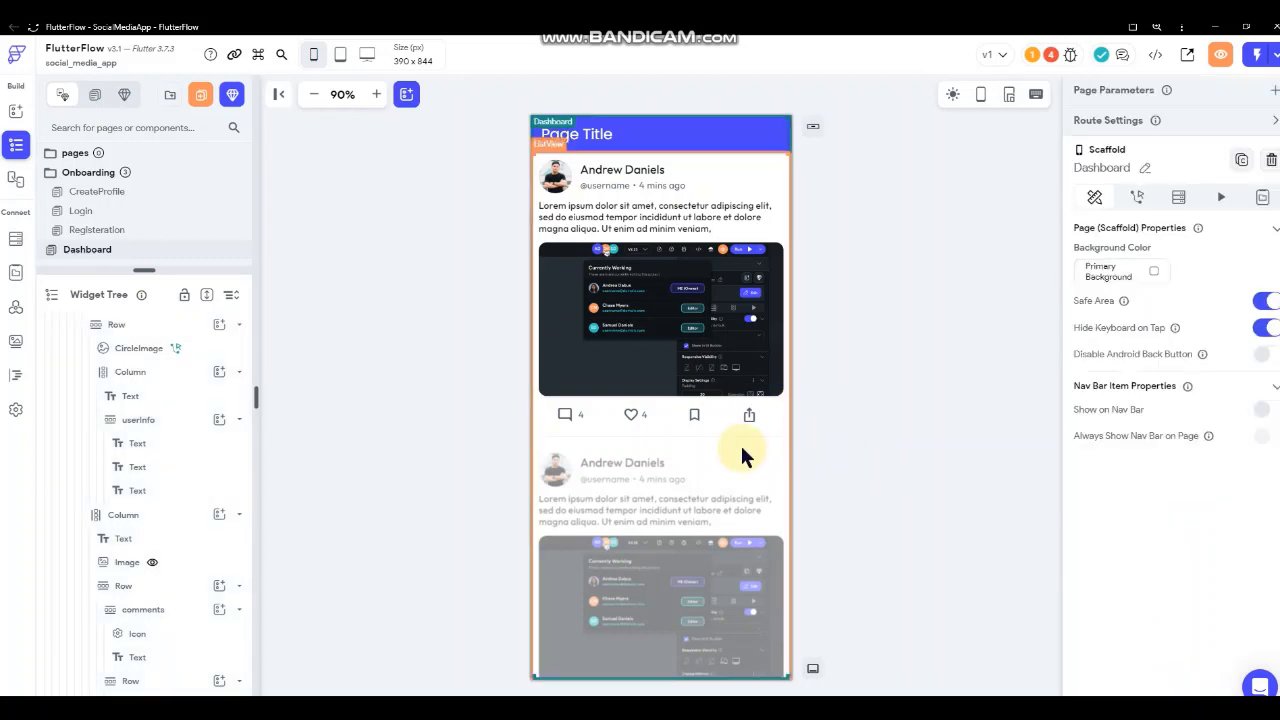
left_click(533, 434)
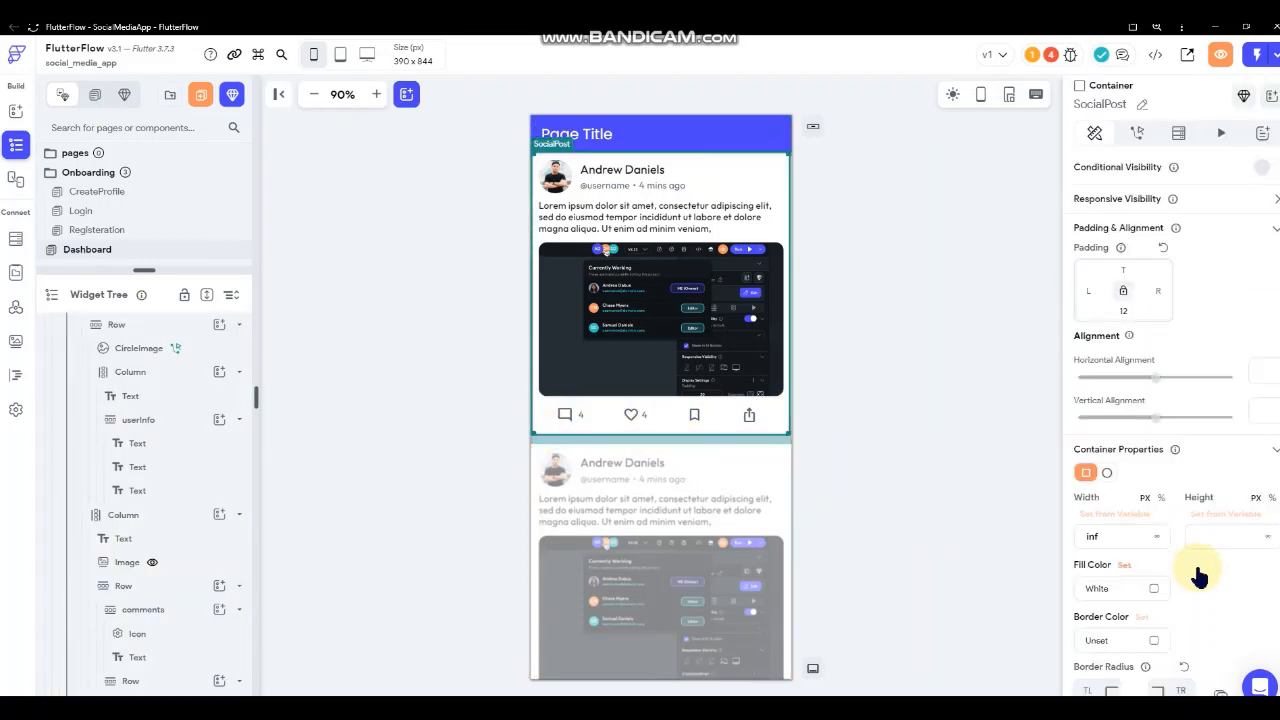
scroll(1198, 577, "down", 3)
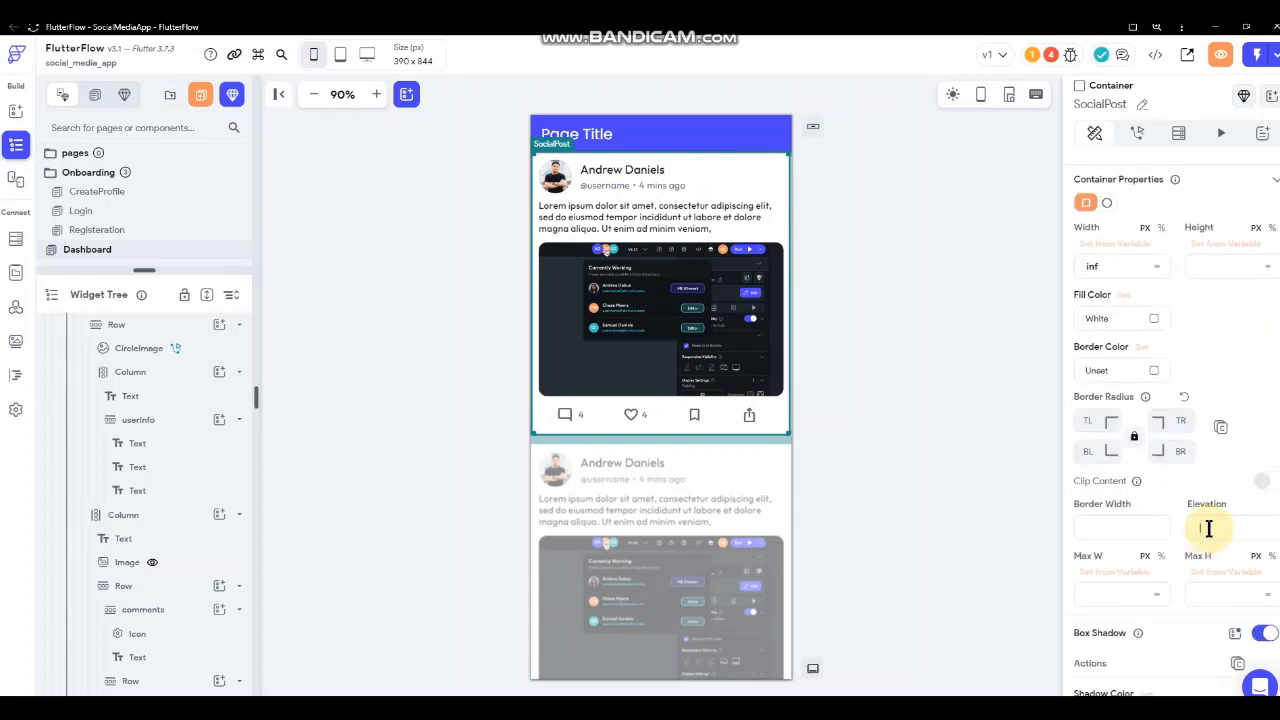
left_click(897, 490)
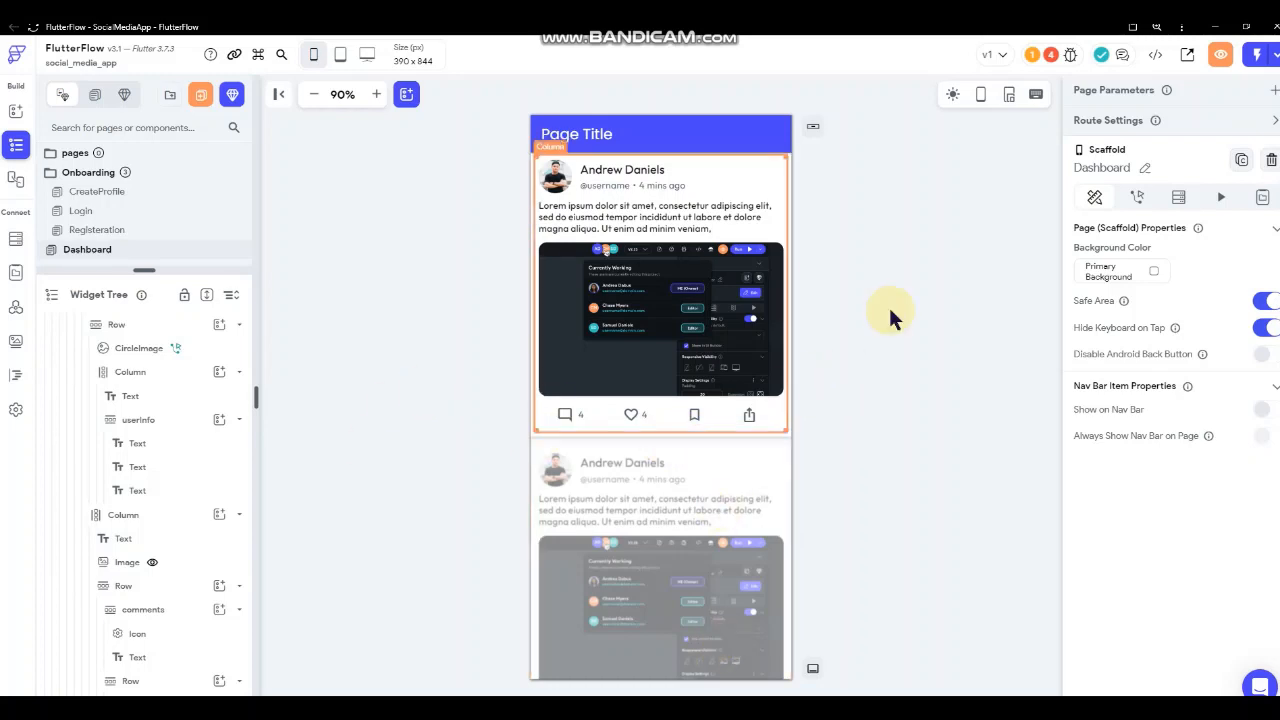
scroll(727, 372, "up", 5)
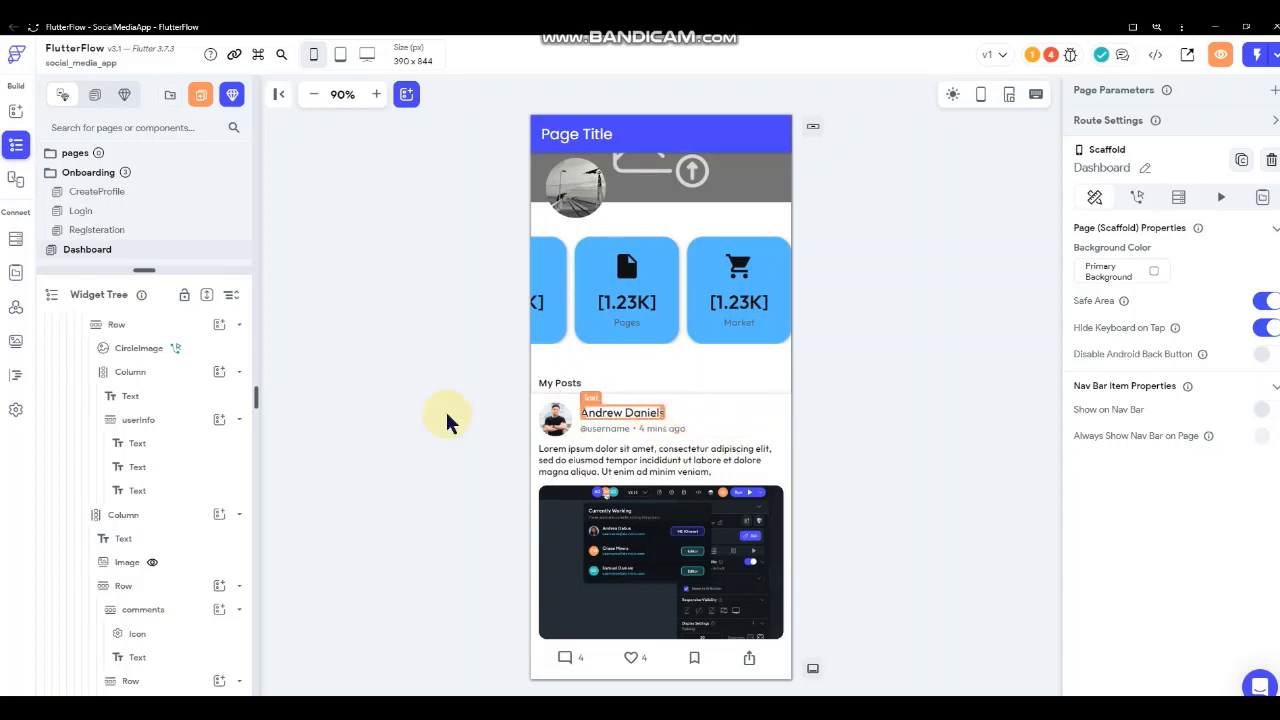
- Set the image path of the post's circular avatar from a variable, using the authenticated user's Photo URL
left_click(560, 420)
left_click(1130, 548)
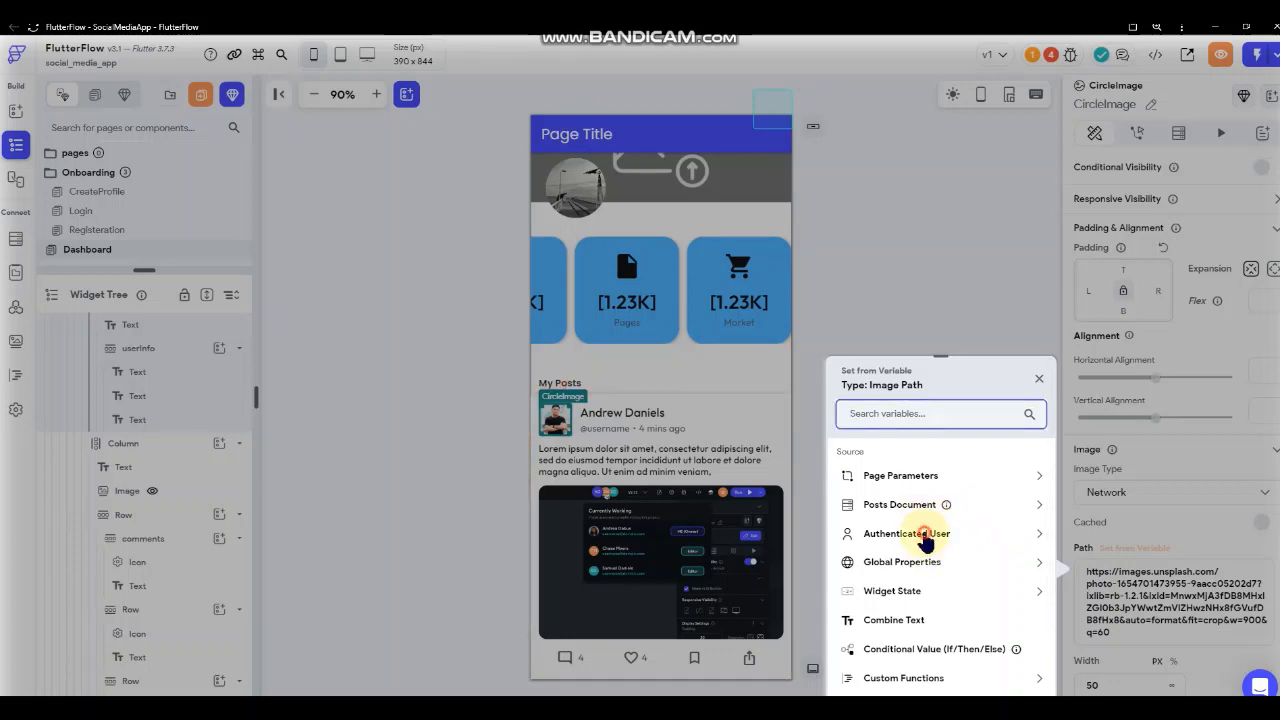
left_click(925, 533)
scroll(890, 592, "down", 1)
left_click(888, 585)
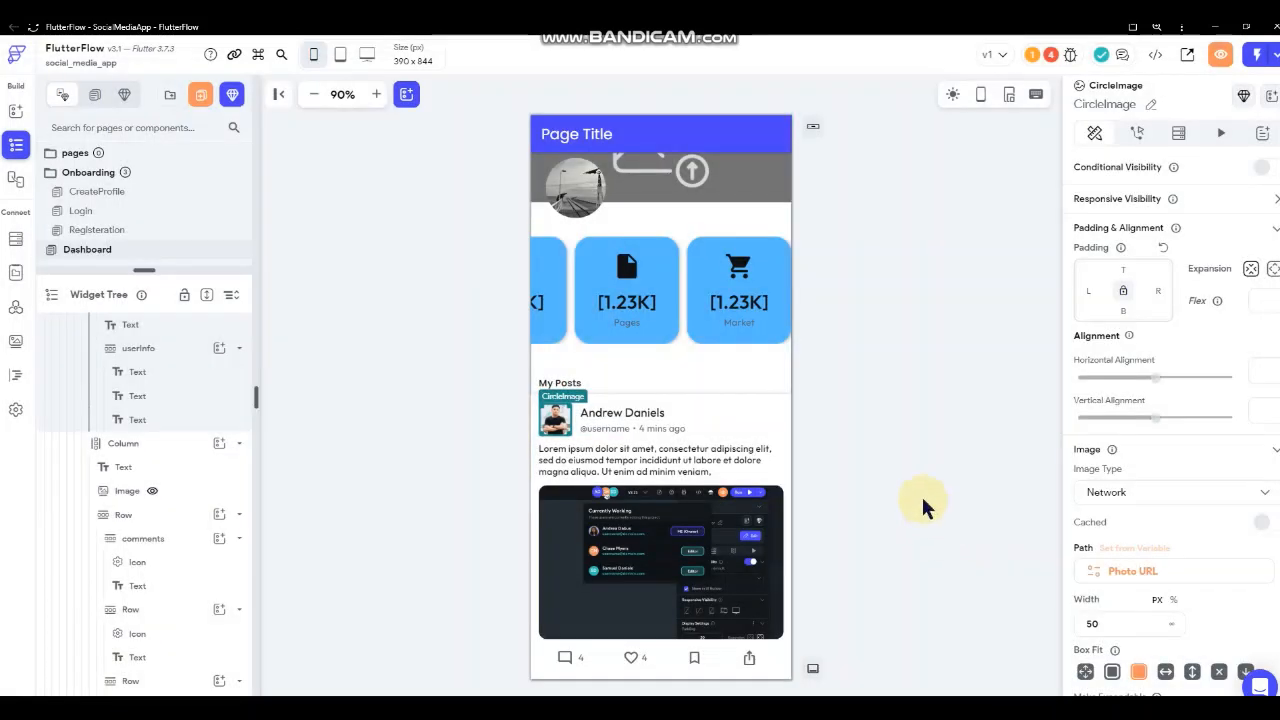
- Bind the author name text in the post header to the authenticated user's Display Name
left_click(605, 412)
scroll(1140, 215, "down", 2)
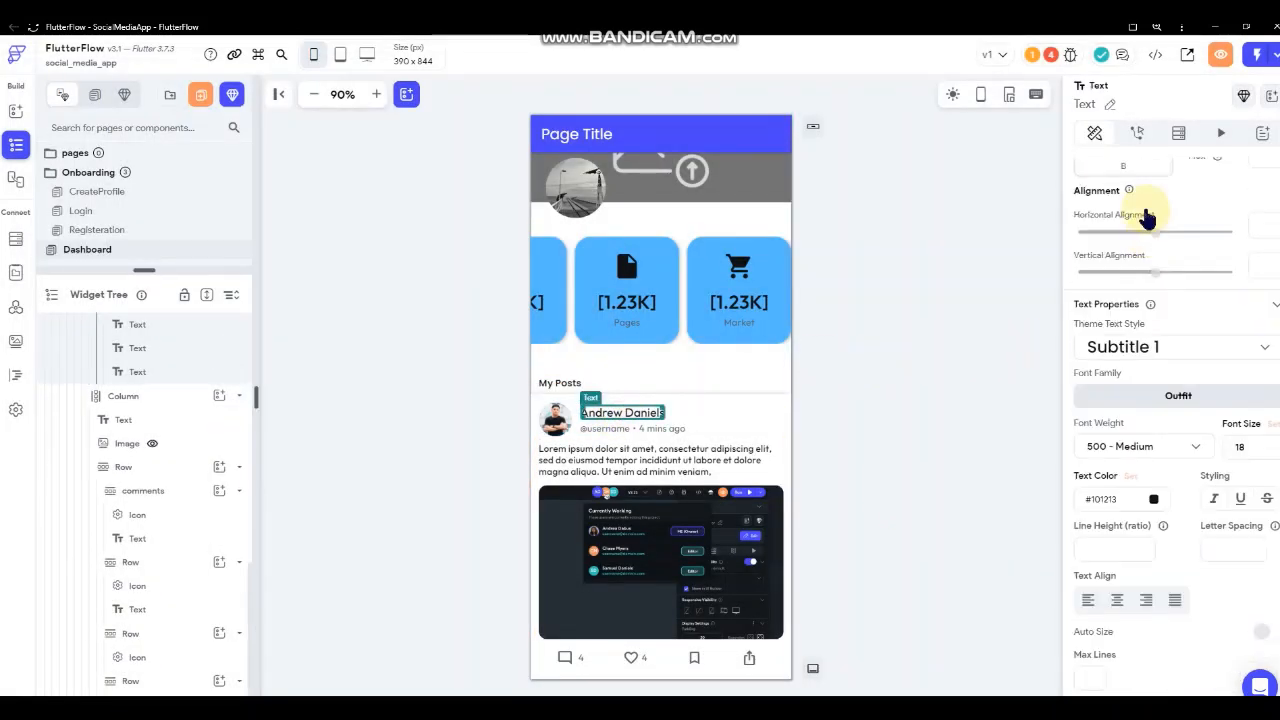
scroll(1137, 220, "up", 2)
left_click(1130, 175)
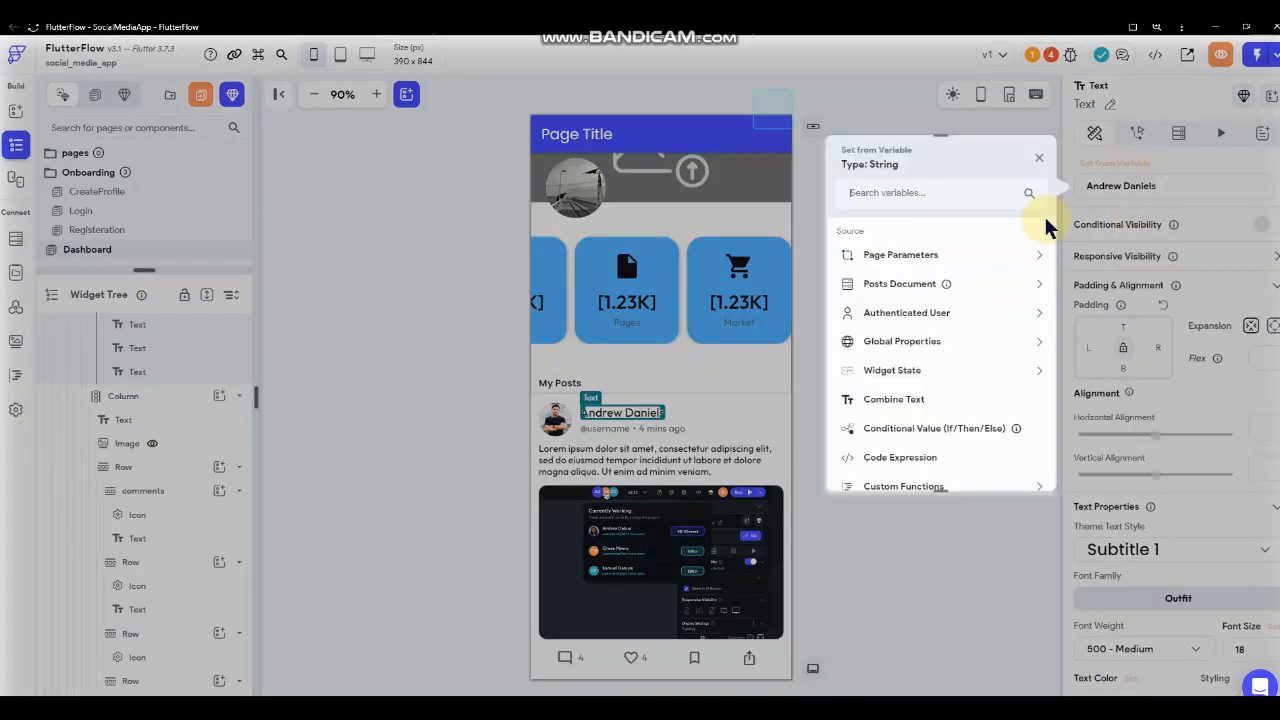
left_click(930, 315)
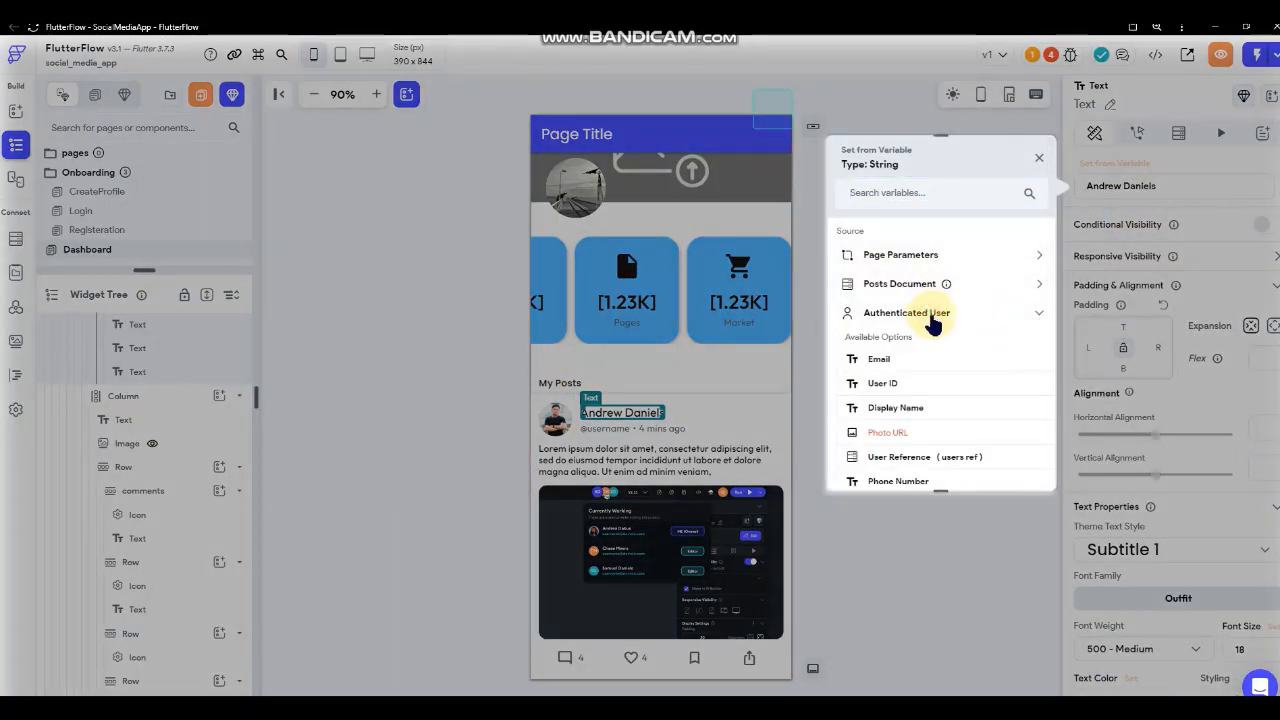
left_click(895, 410)
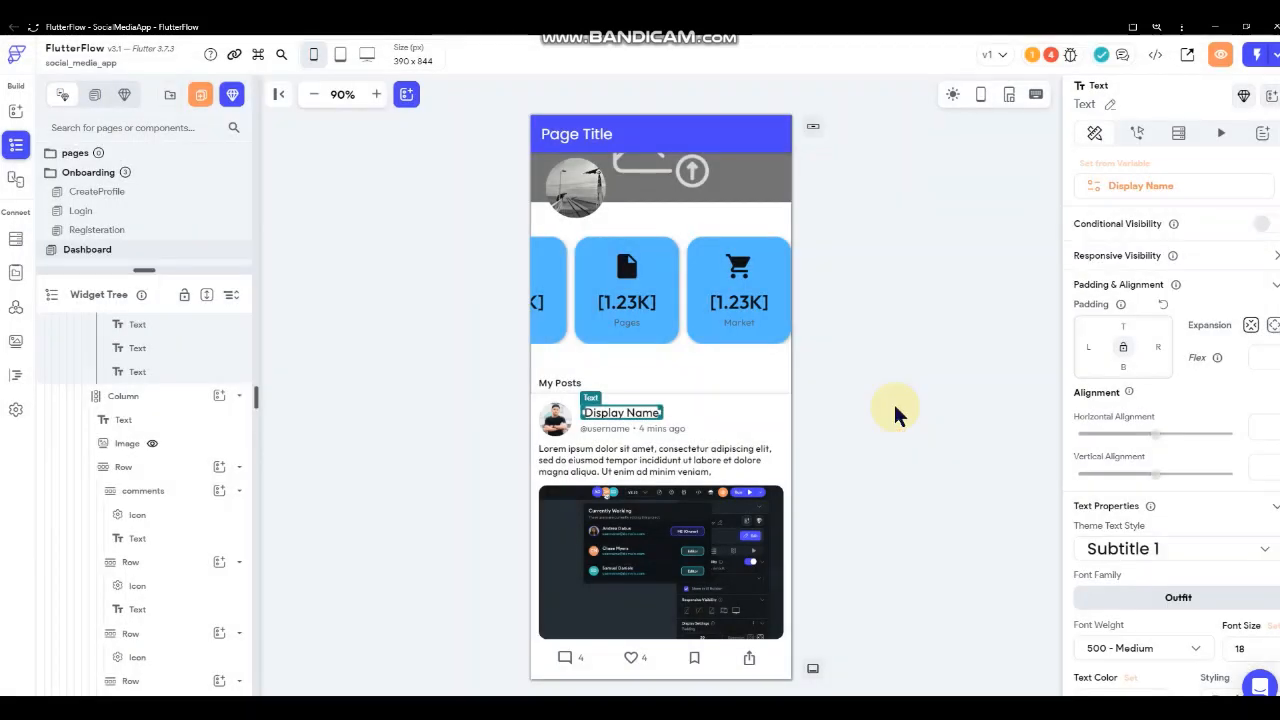
left_click(607, 430)
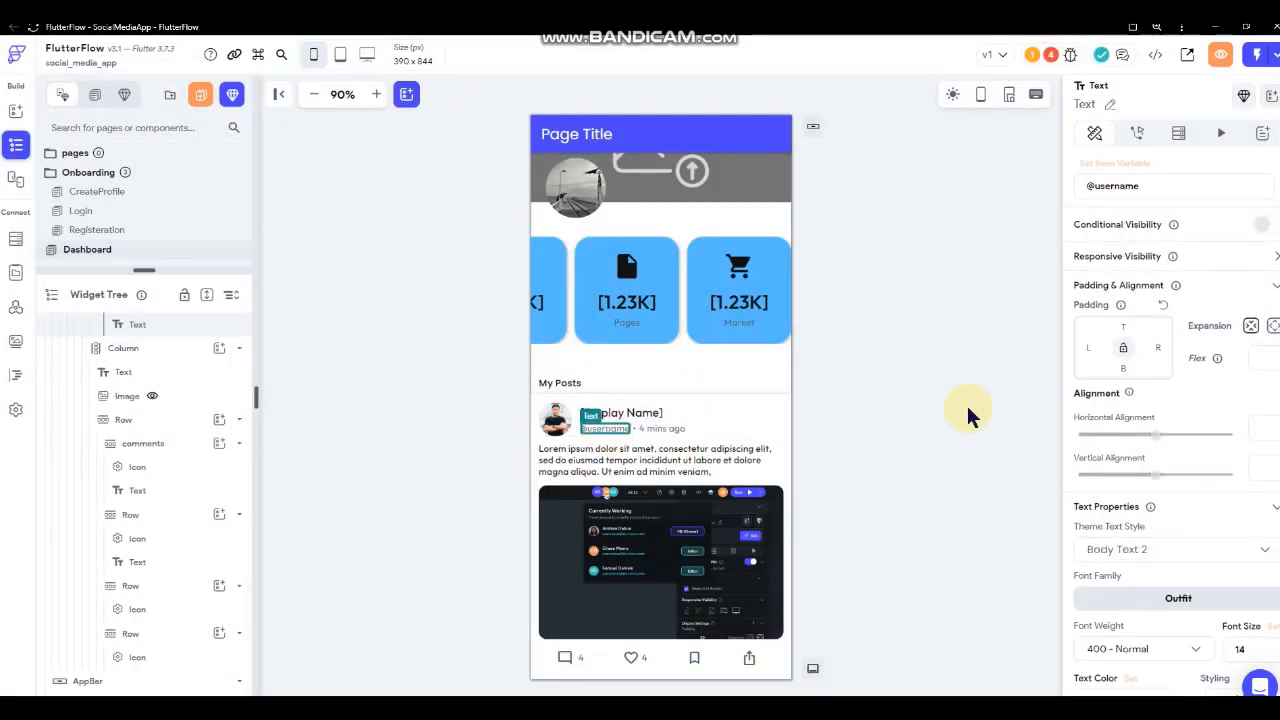
right_click(621, 438)
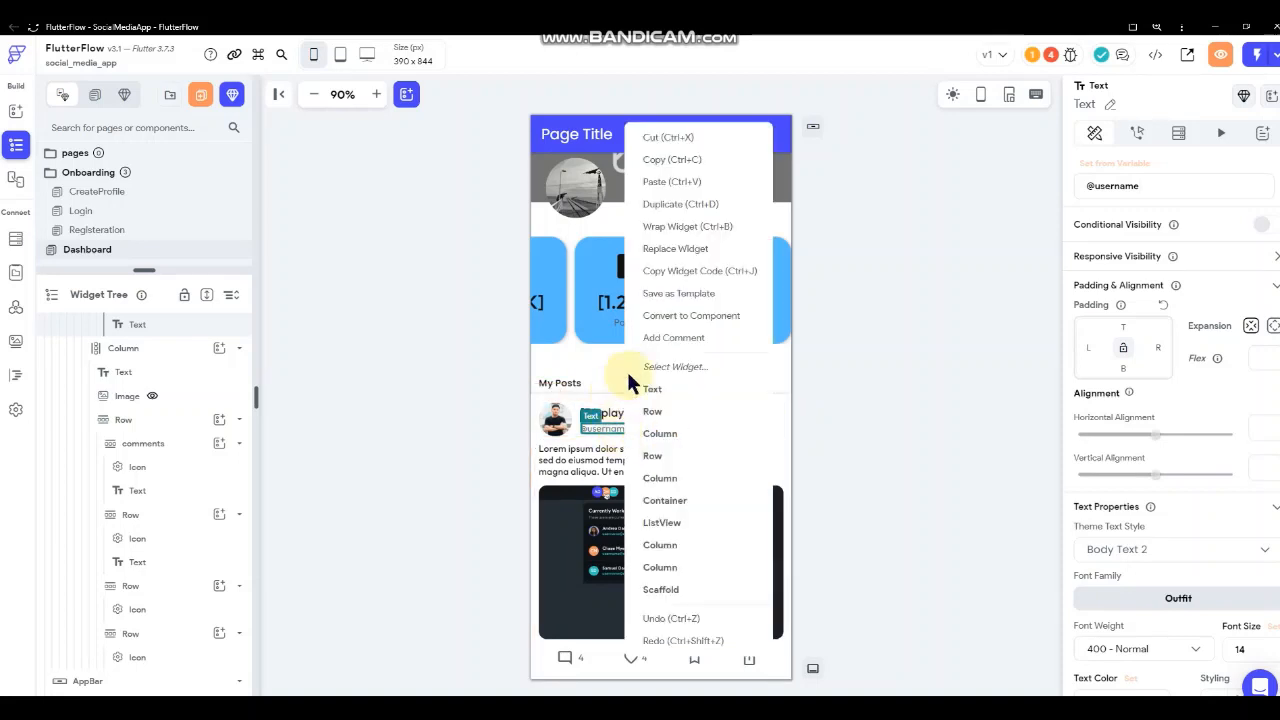
left_click(673, 136)
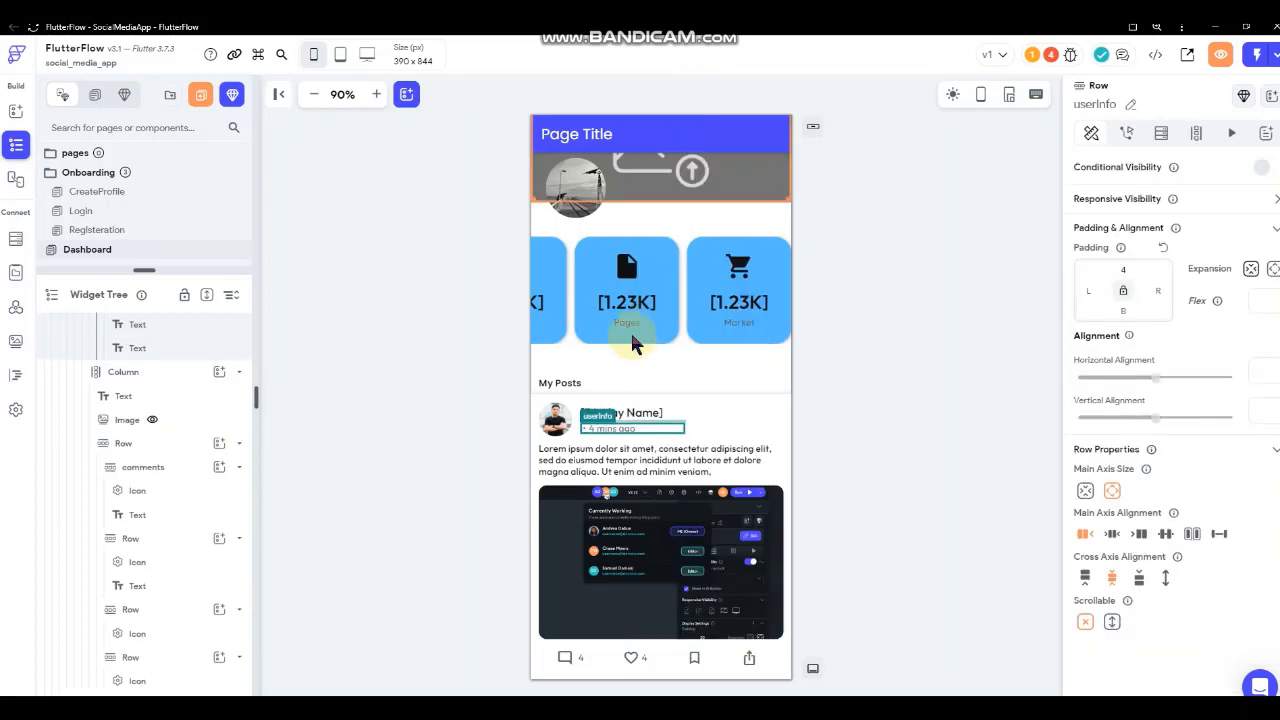
- Bind the "4 mins ago" text to the Posts document's DateCreated, using Timestamp Format with the relative time format
left_click(601, 422)
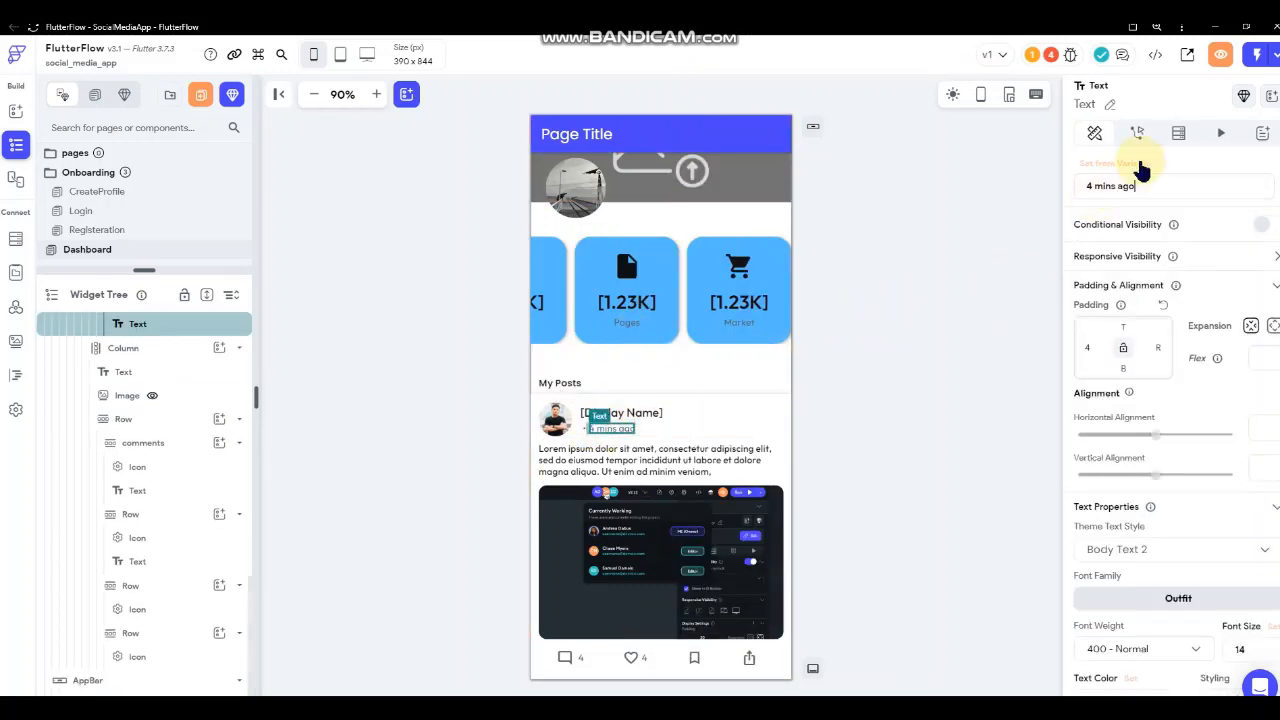
left_click(1062, 183)
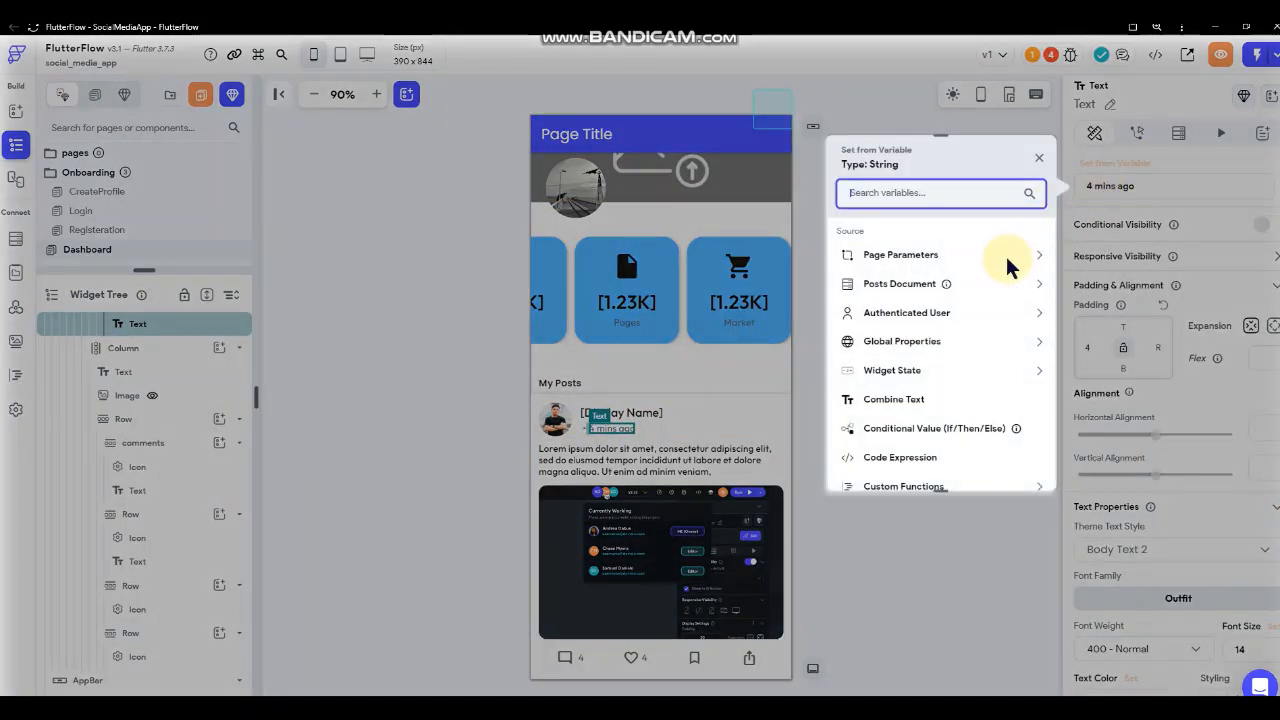
left_click(905, 285)
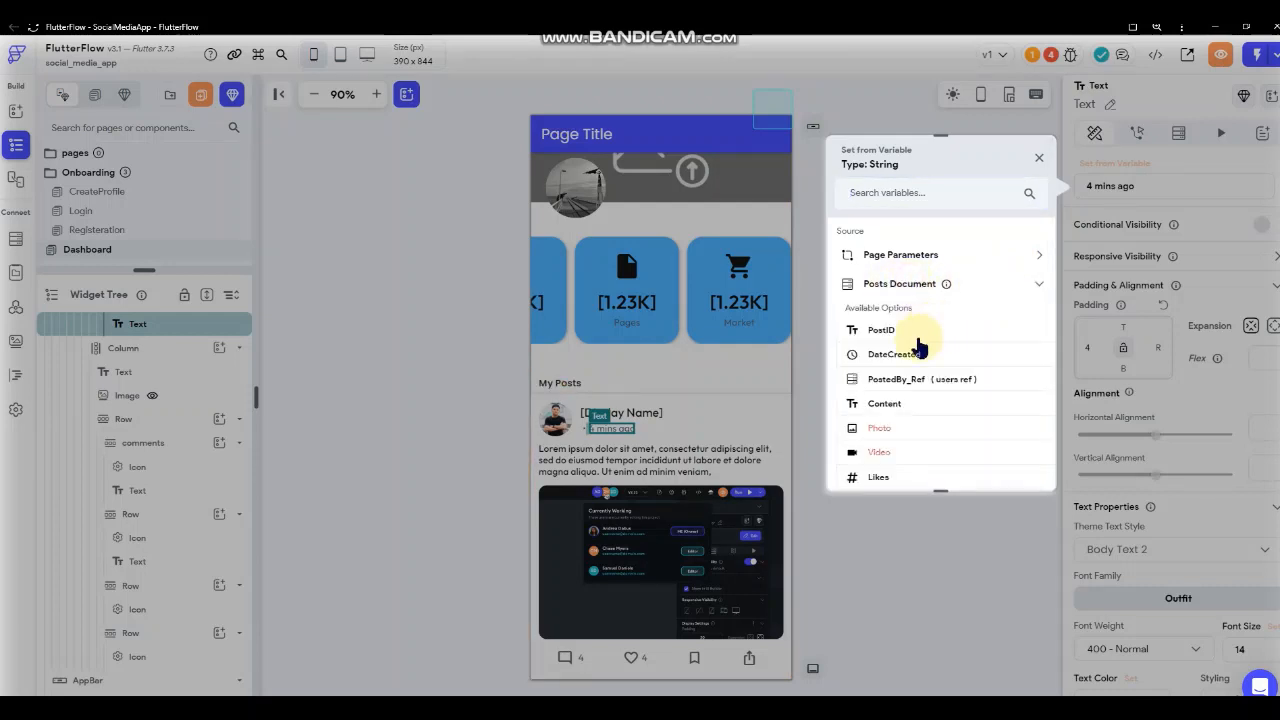
left_click(895, 362)
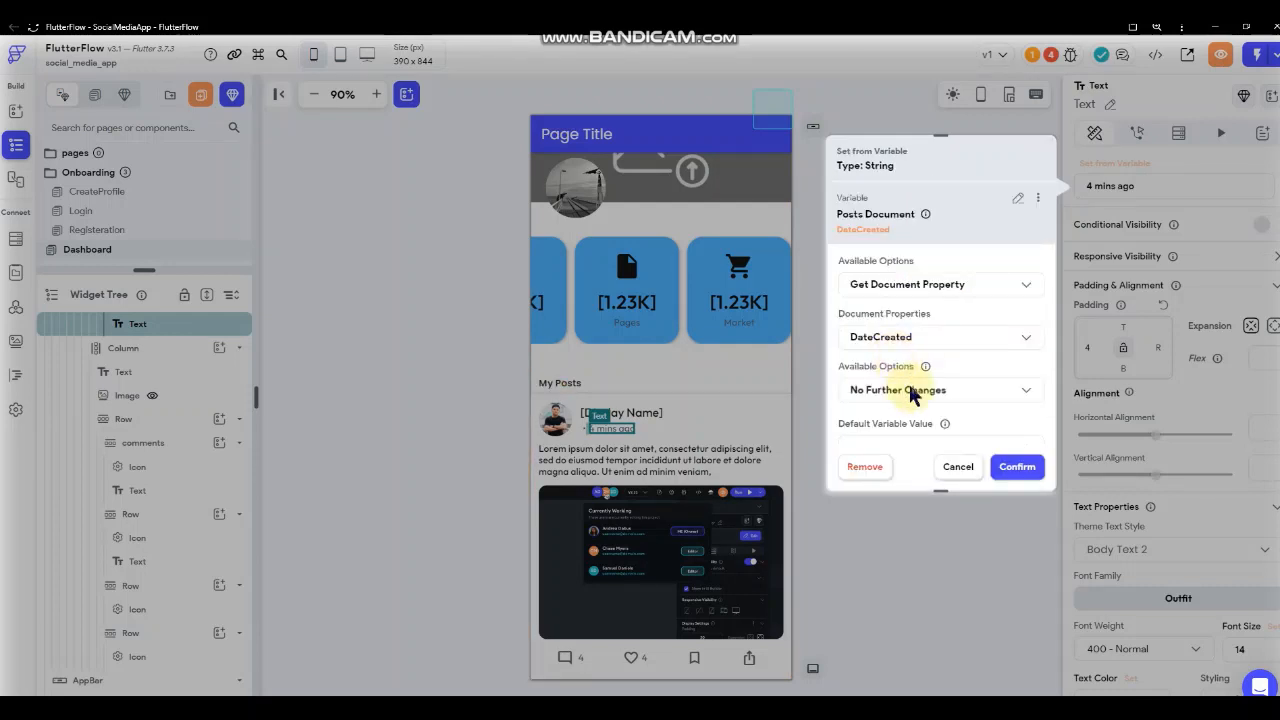
left_click(914, 391)
left_click(905, 347)
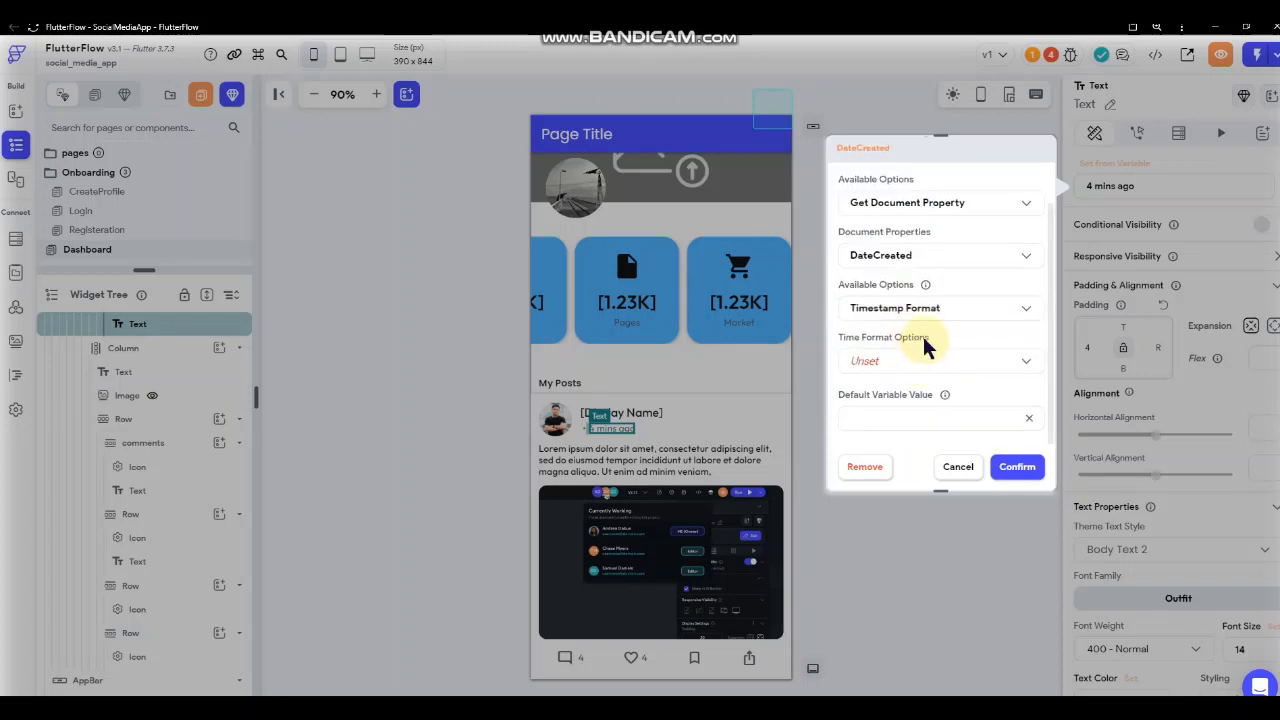
left_click(920, 358)
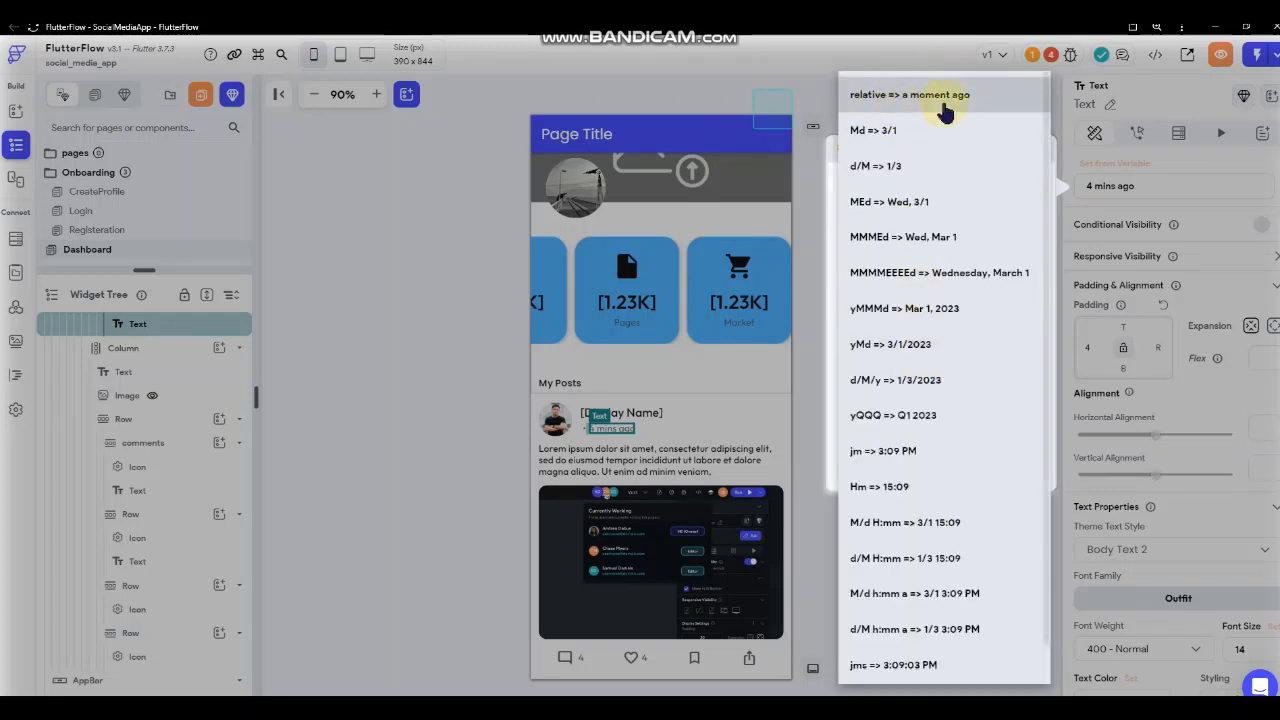
left_click(935, 100)
scroll(994, 394, "down", 1)
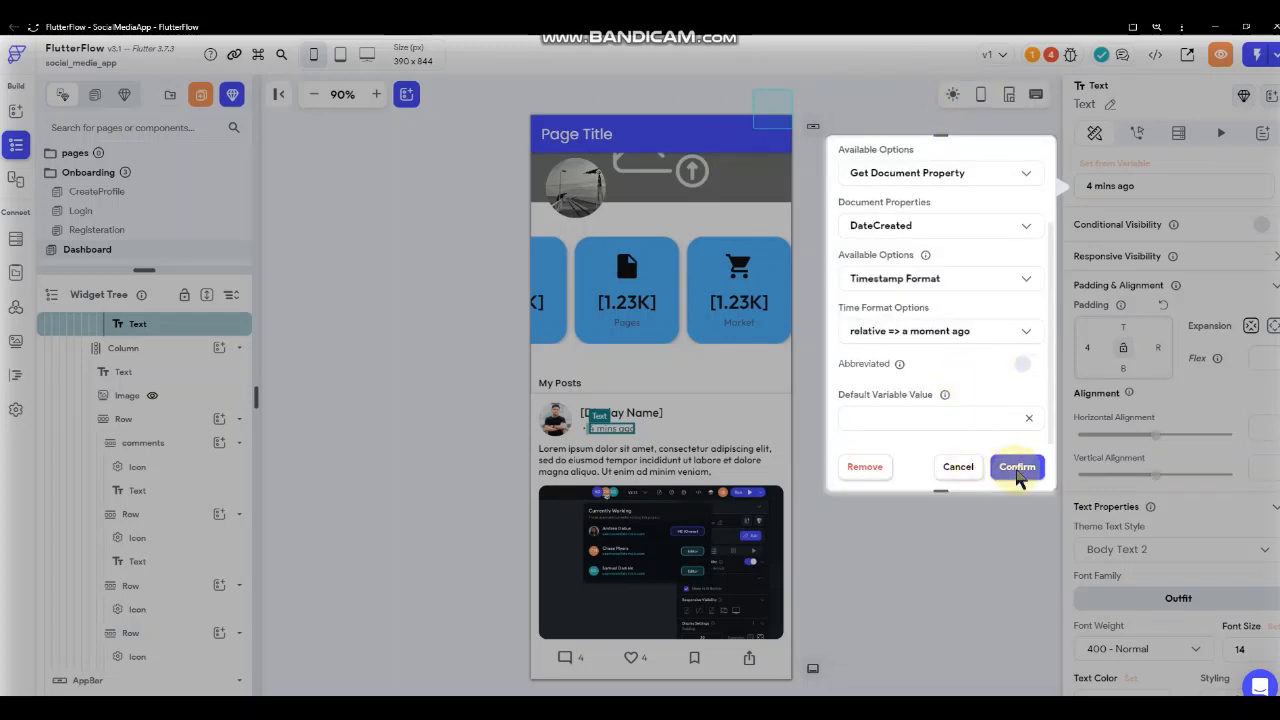
left_click(1017, 467)
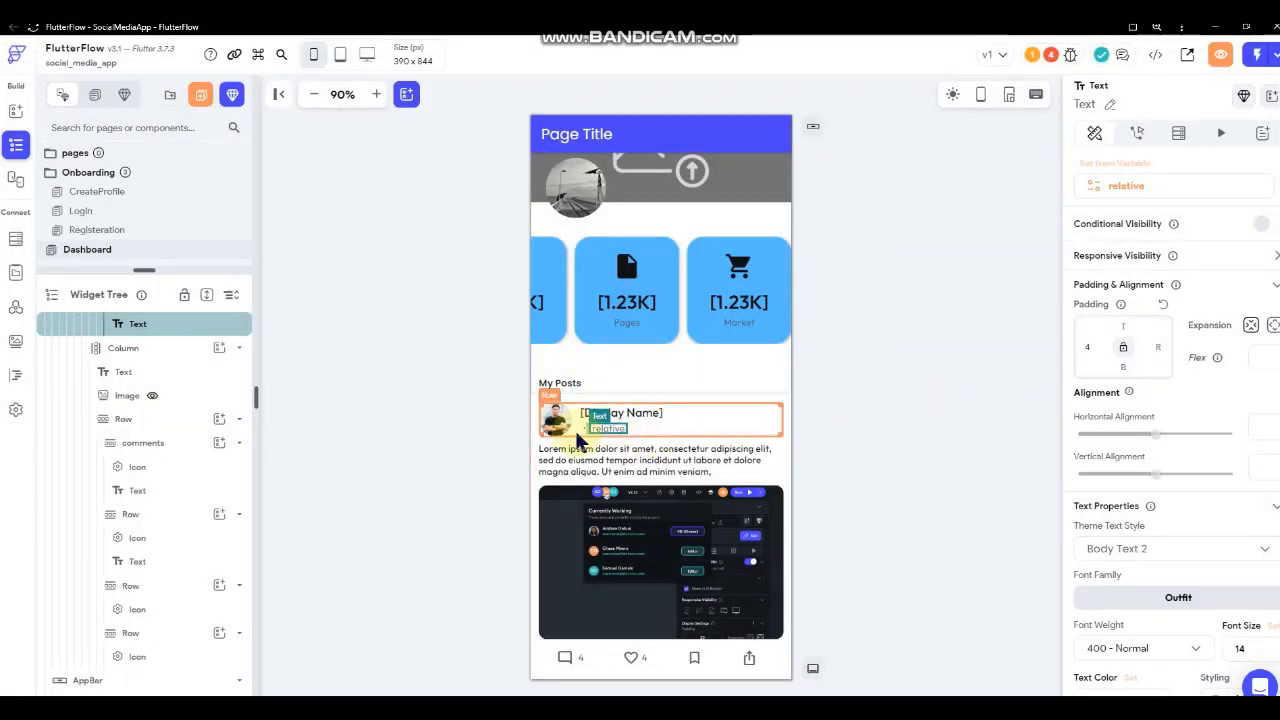
- Bind the post's lorem ipsum body text to the Content field of the Posts document
left_click(638, 462)
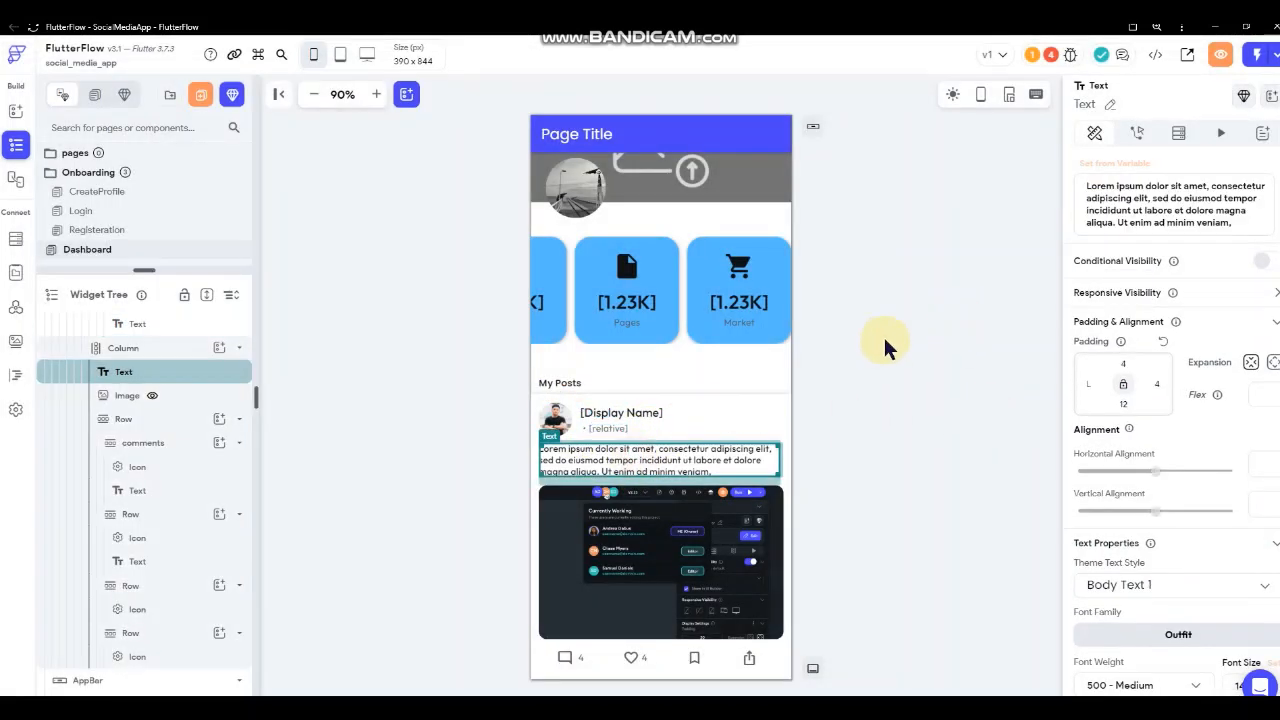
left_click(1131, 165)
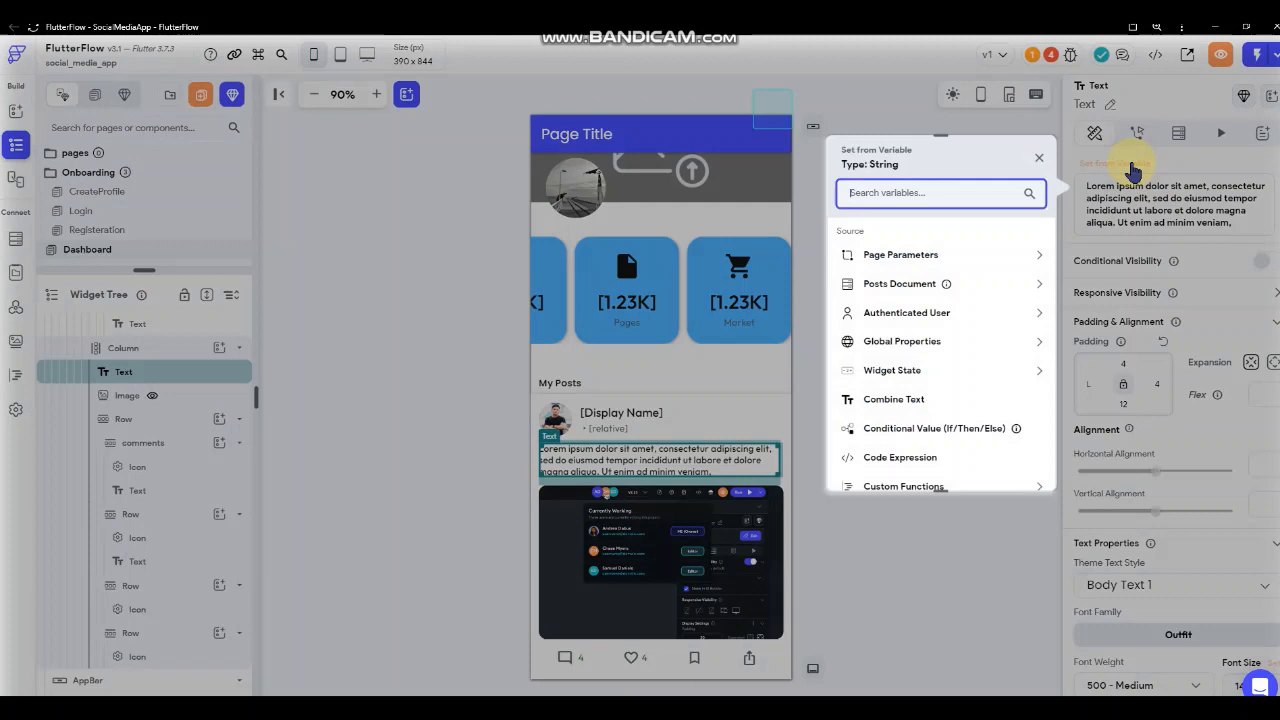
left_click(975, 288)
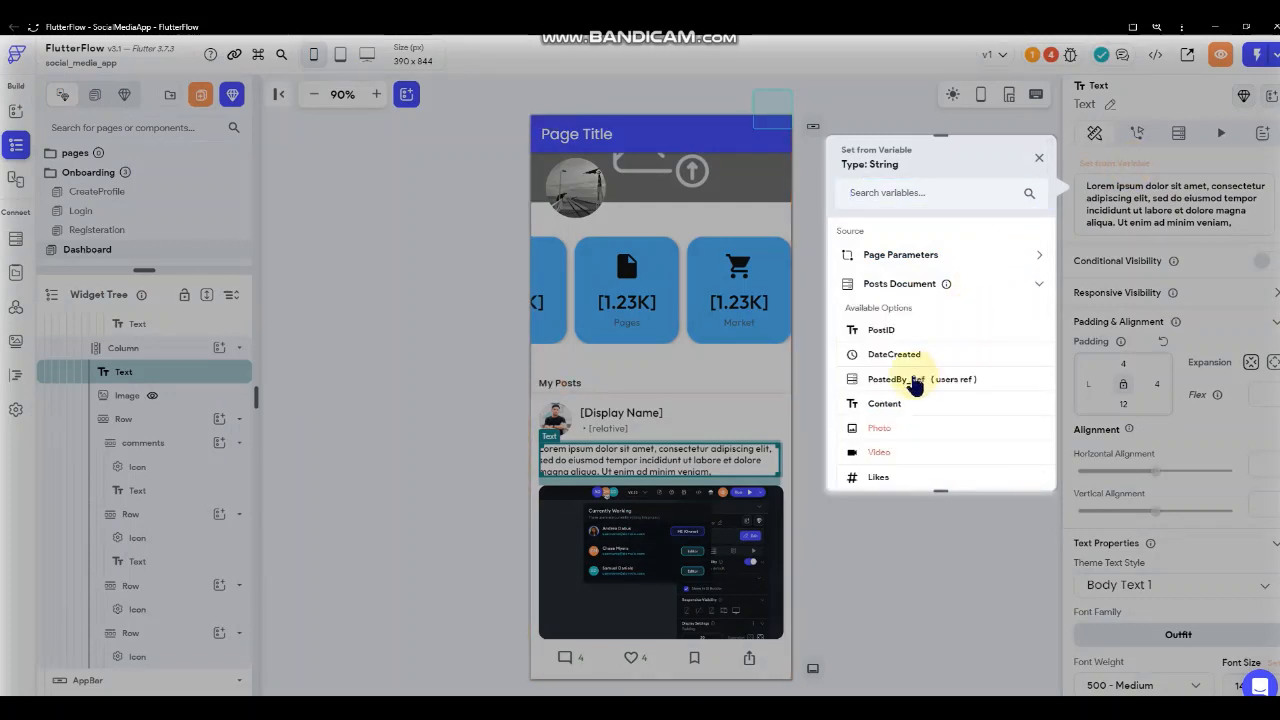
left_click(1040, 408)
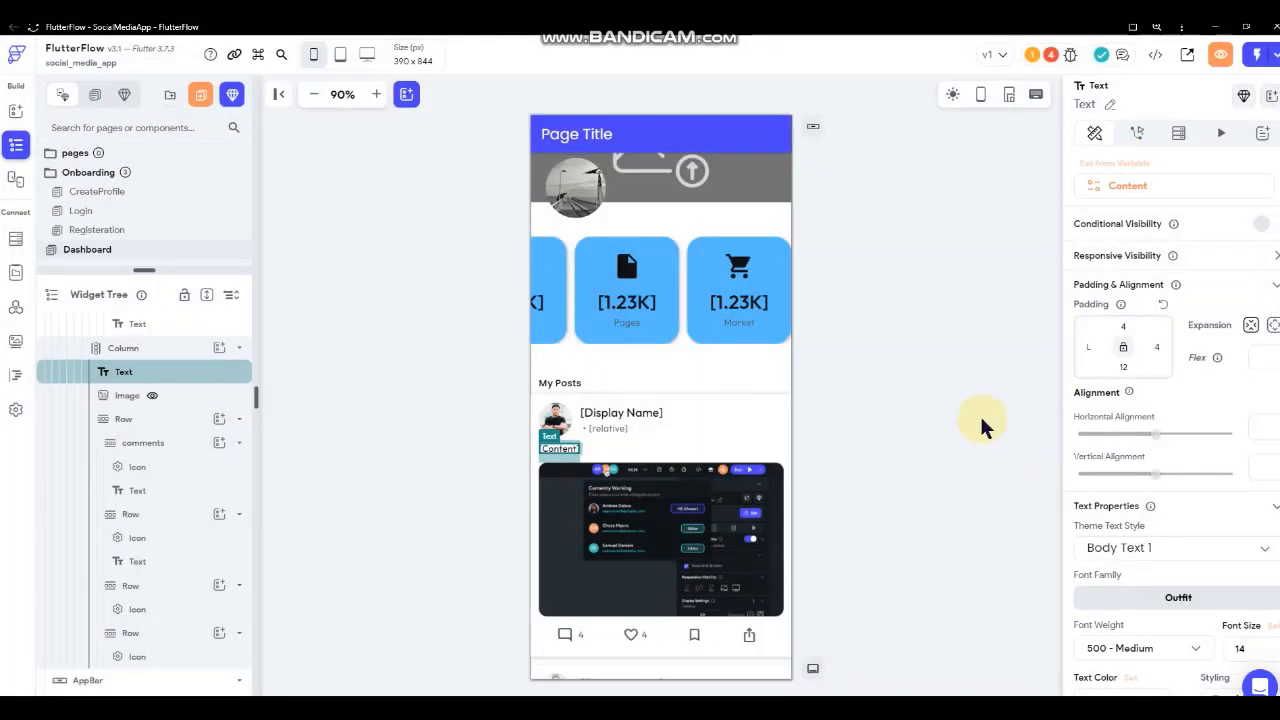
- Set the post image's path from a variable, using the Photo field of the Posts document
left_click(661, 534)
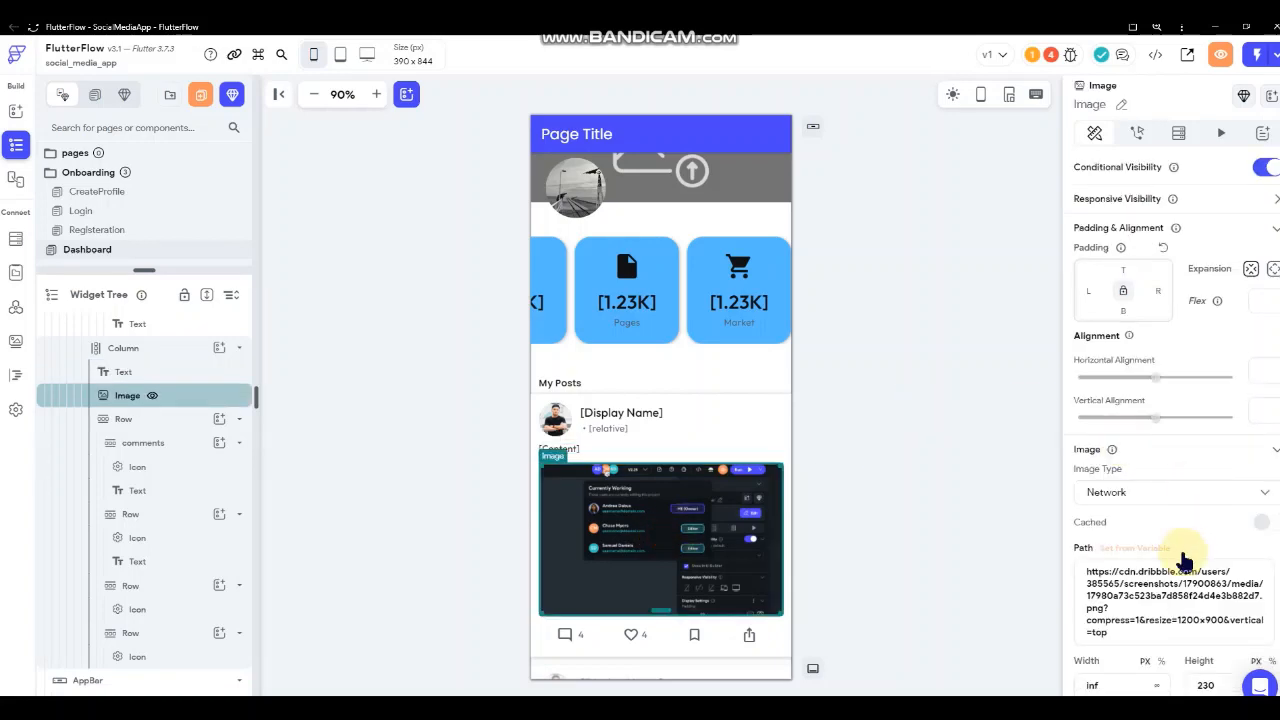
left_click(1135, 548)
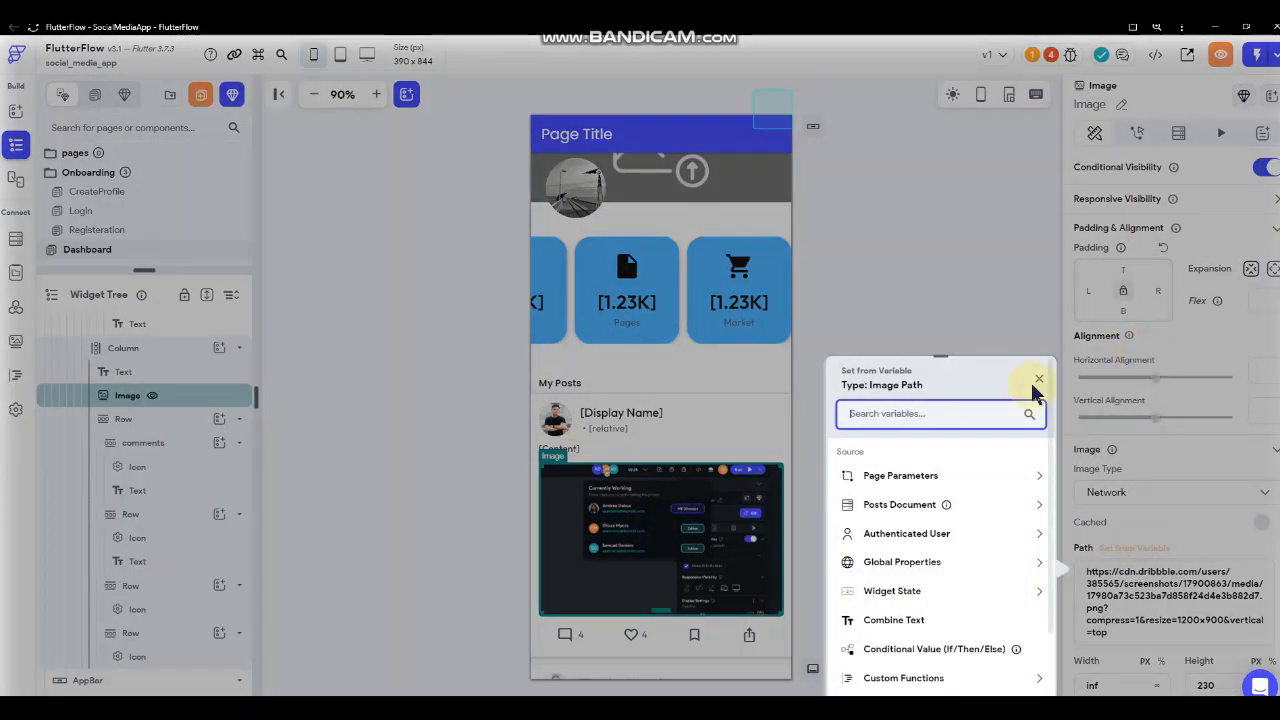
left_click(963, 507)
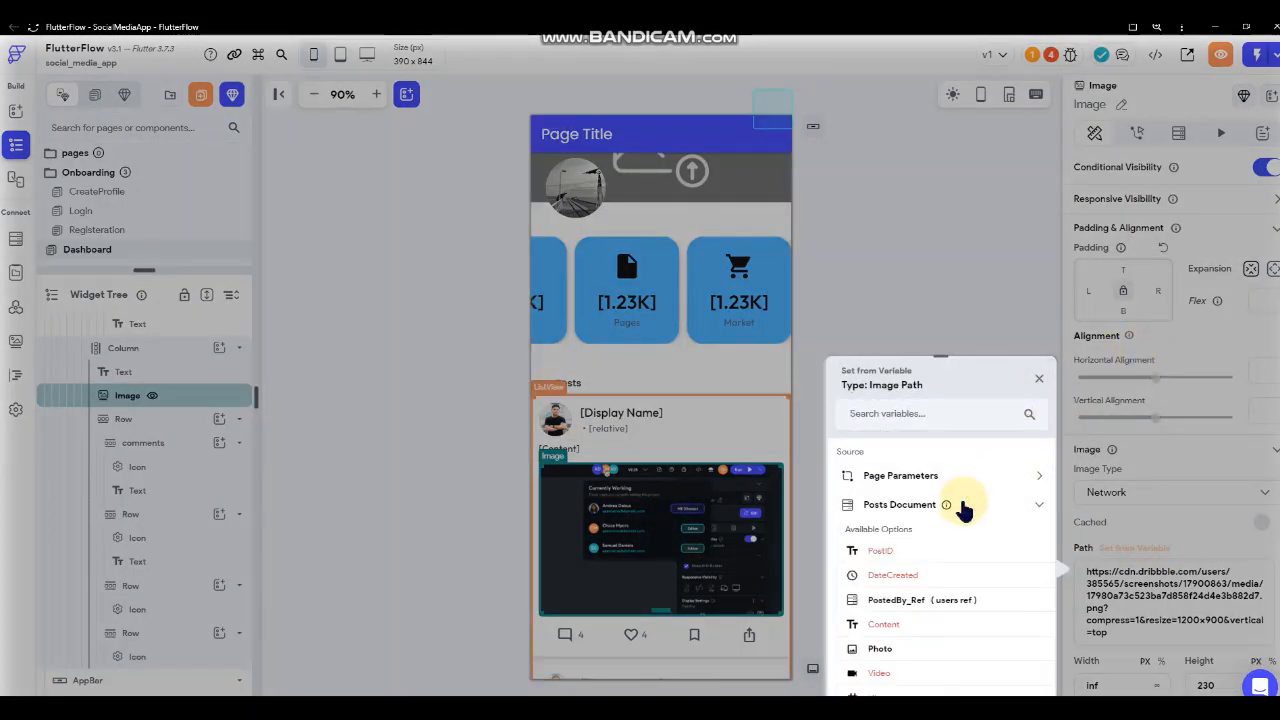
left_click(881, 649)
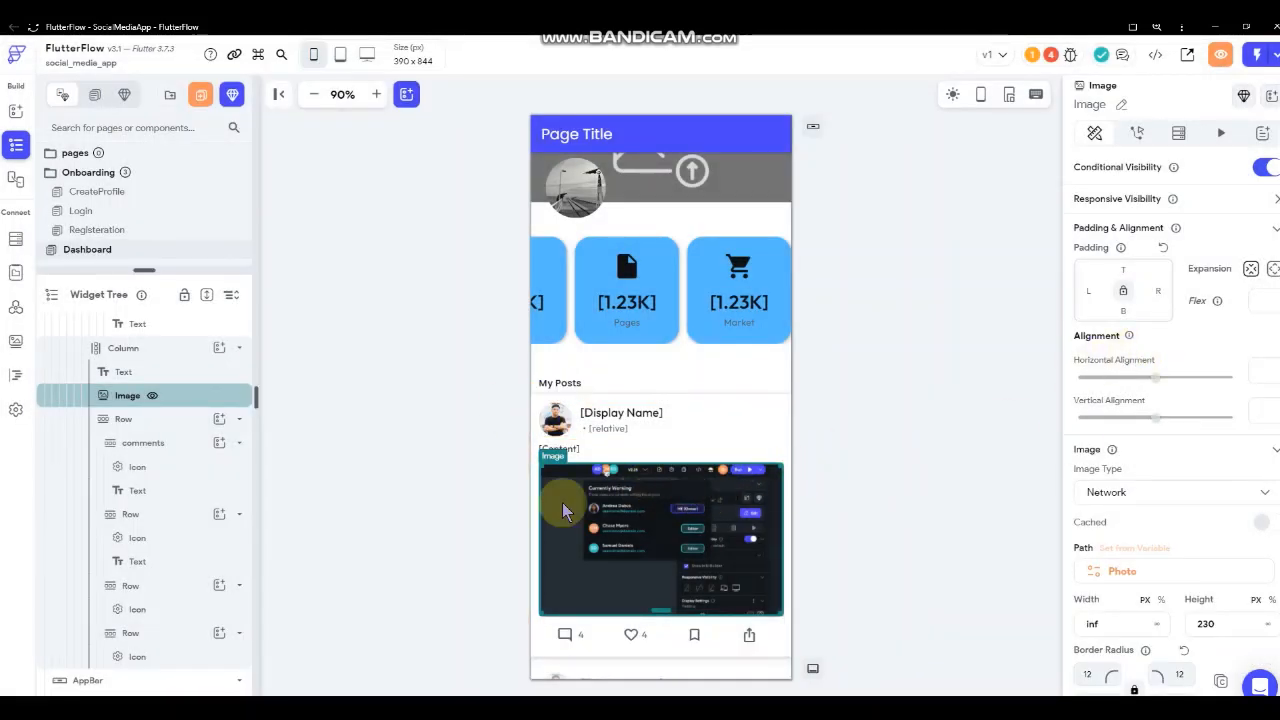
left_click(914, 366)
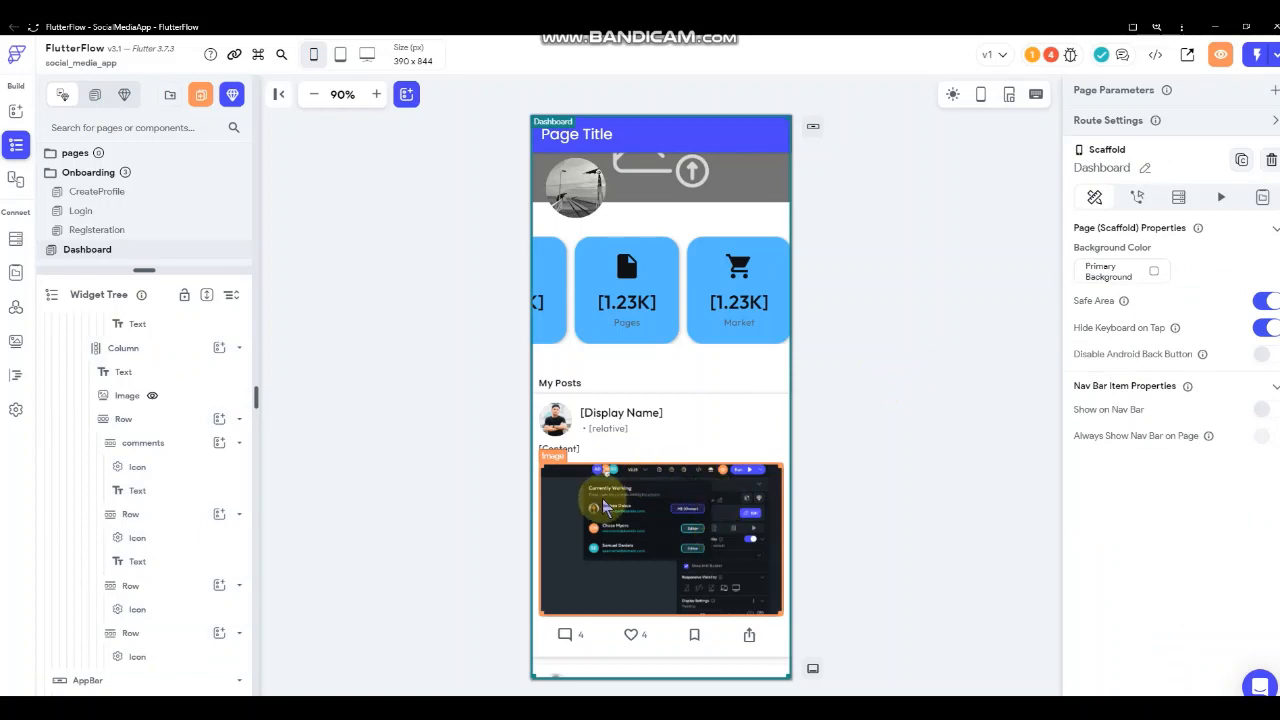
- Turn on Make Expandable for the post image
left_click(680, 549)
scroll(1142, 468, "down", 2)
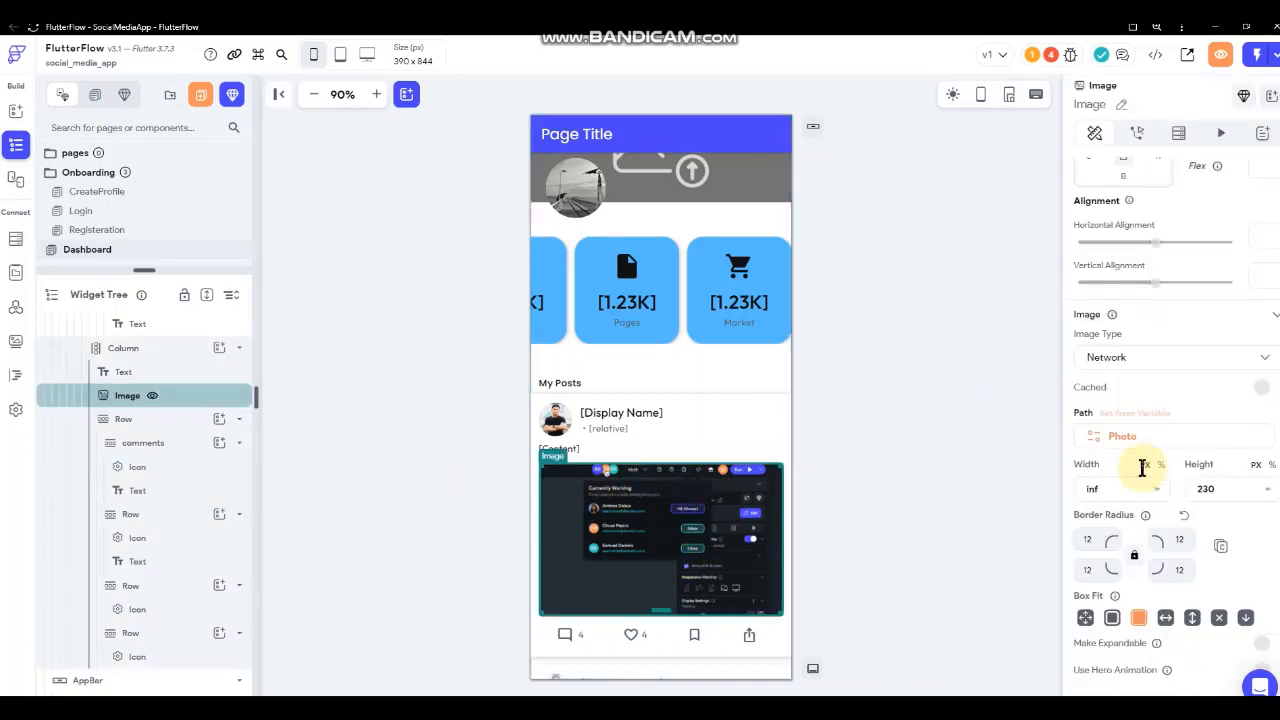
scroll(1142, 468, "down", 1)
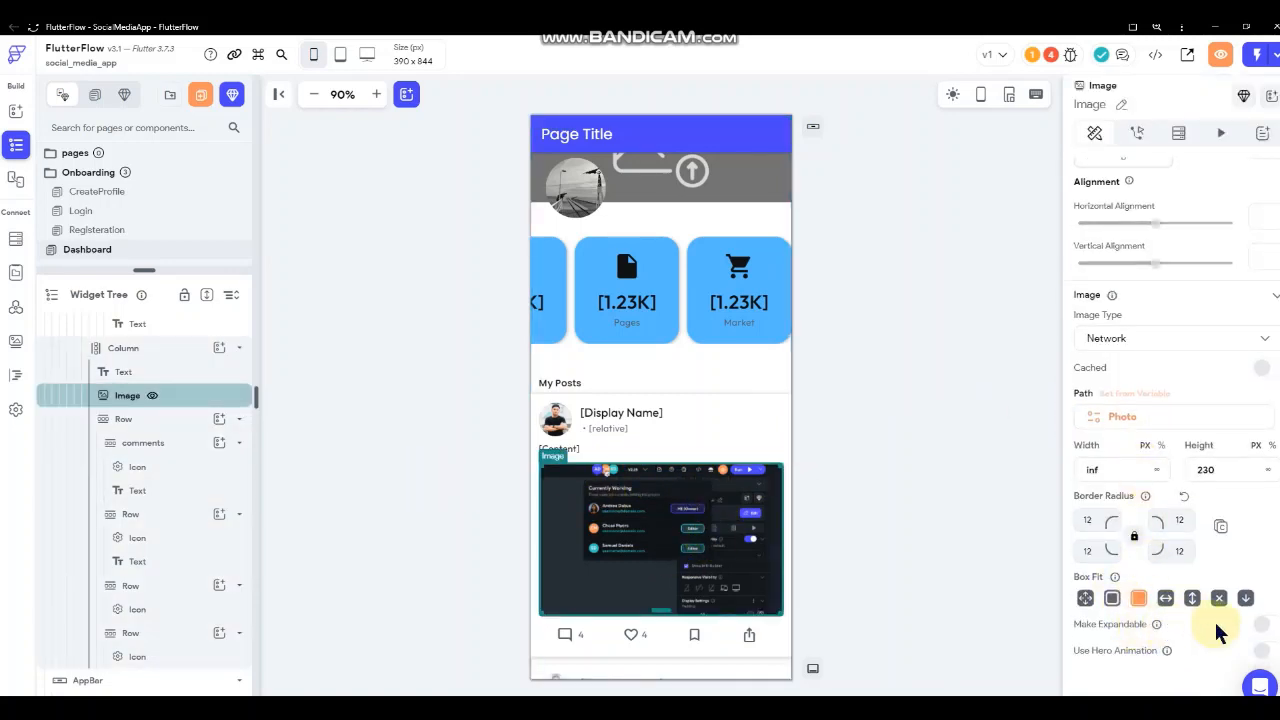
left_click(1263, 624)
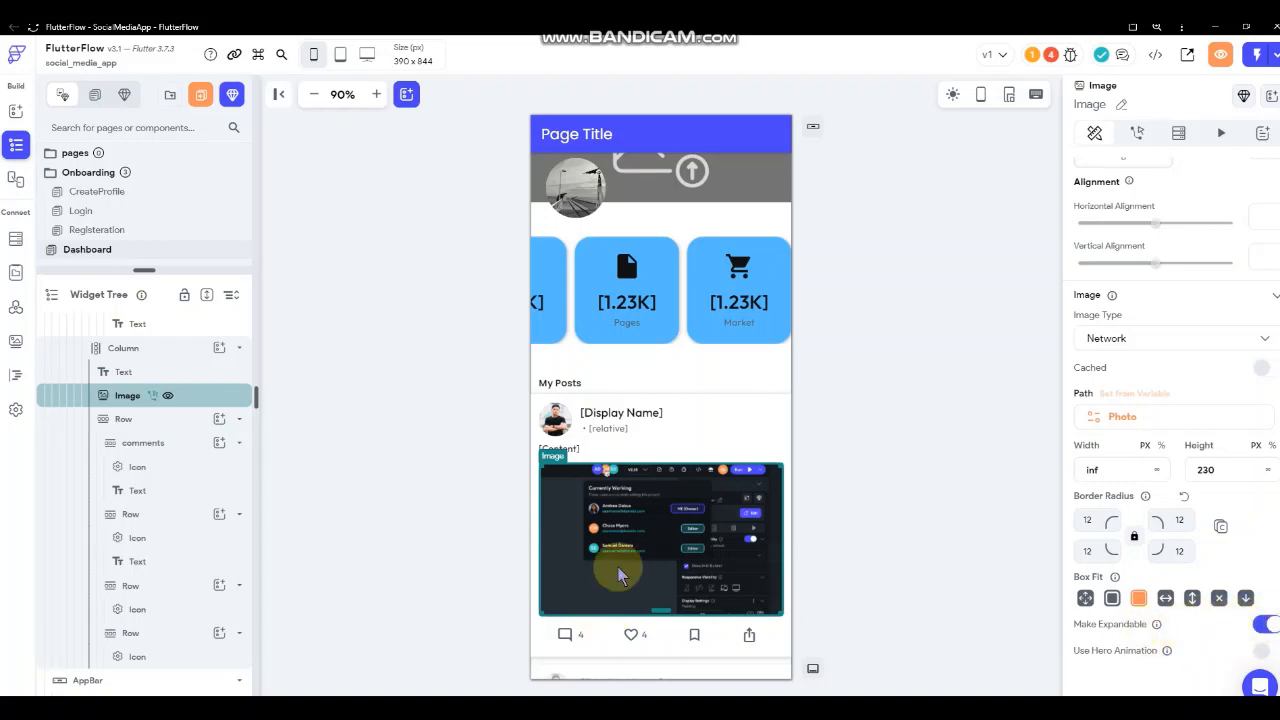
left_click(884, 382)
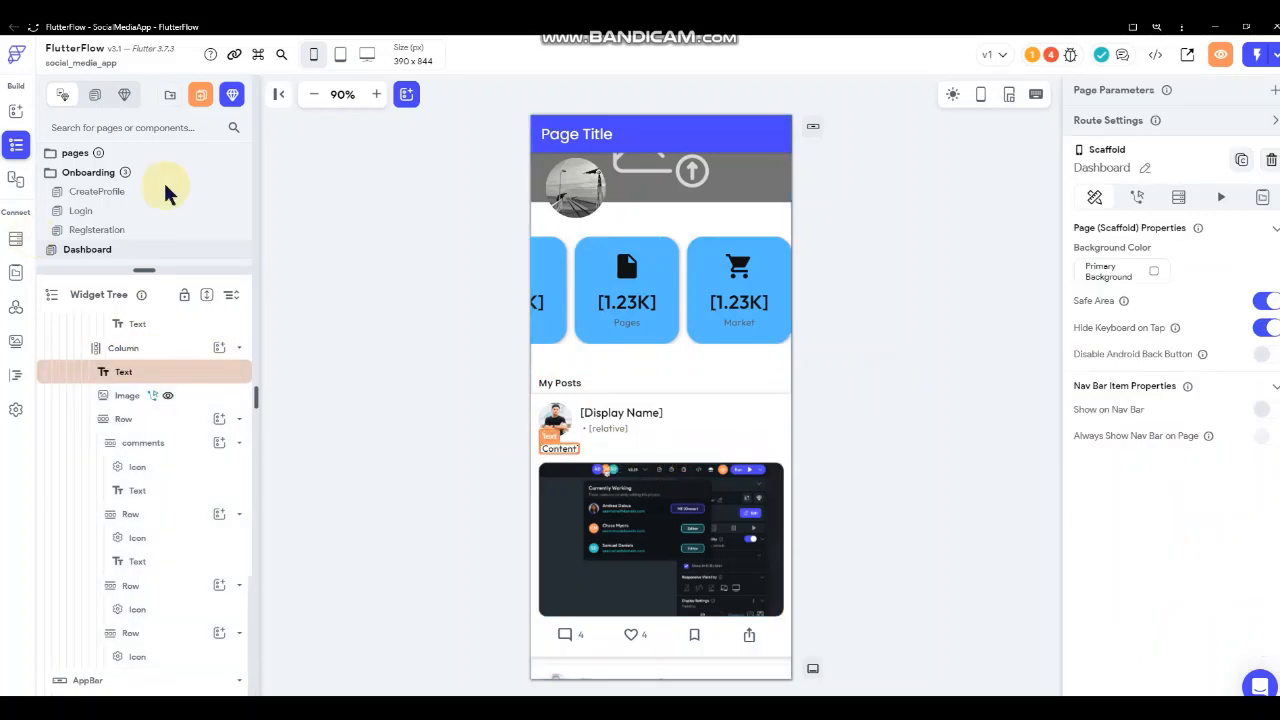
- Add a VideoPlayer element directly below the image in the post's content column
left_click(16, 111)
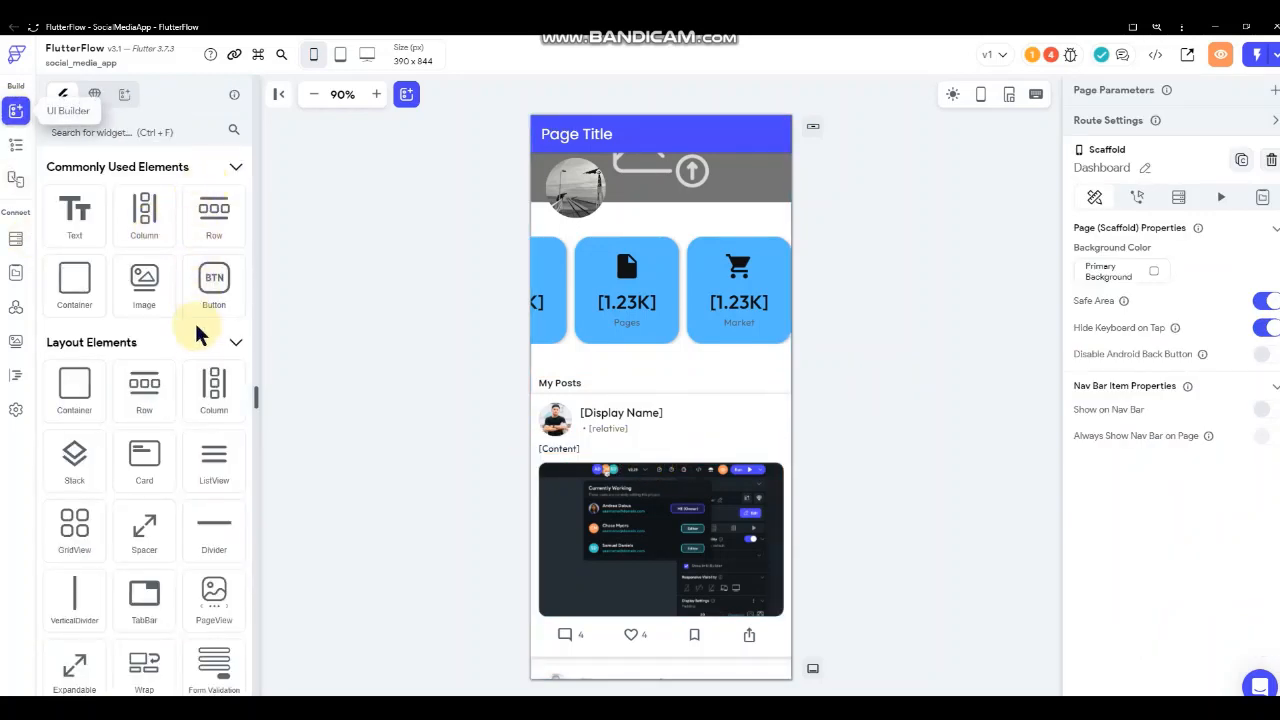
scroll(199, 335, "down", 4)
scroll(177, 335, "down", 1)
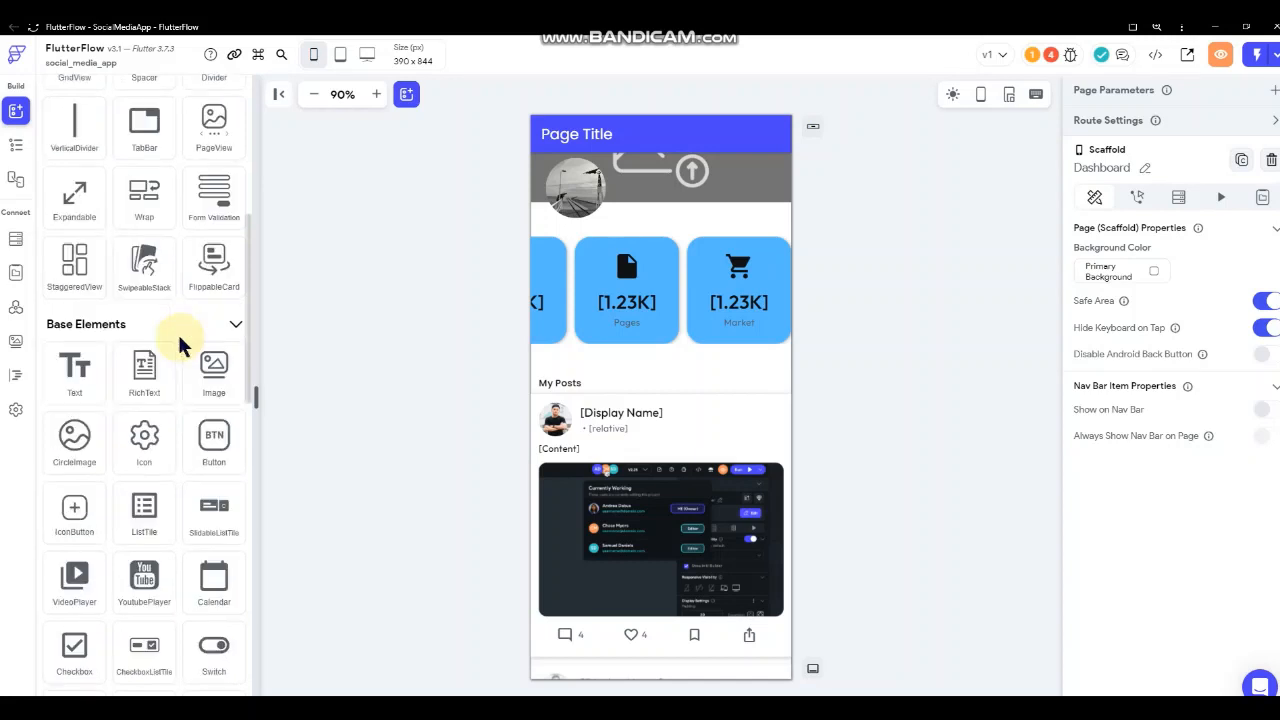
scroll(185, 375, "down", 1)
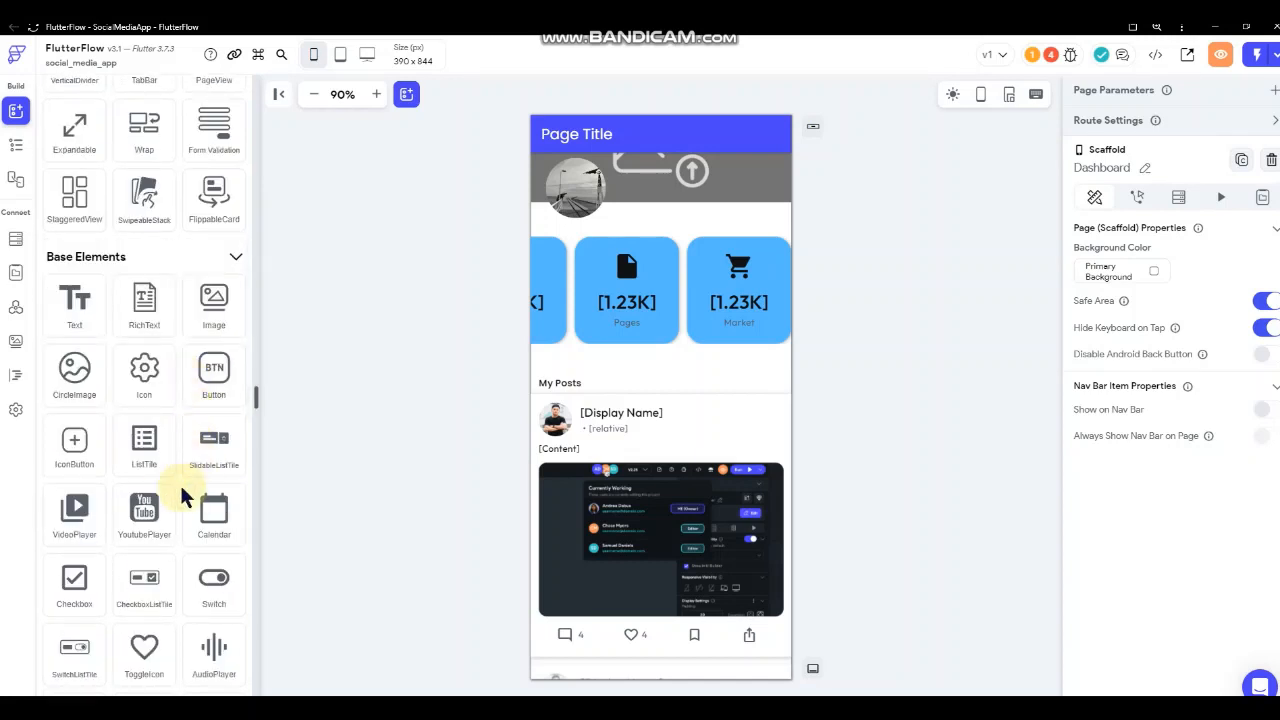
left_click_drag(66, 518, 651, 614)
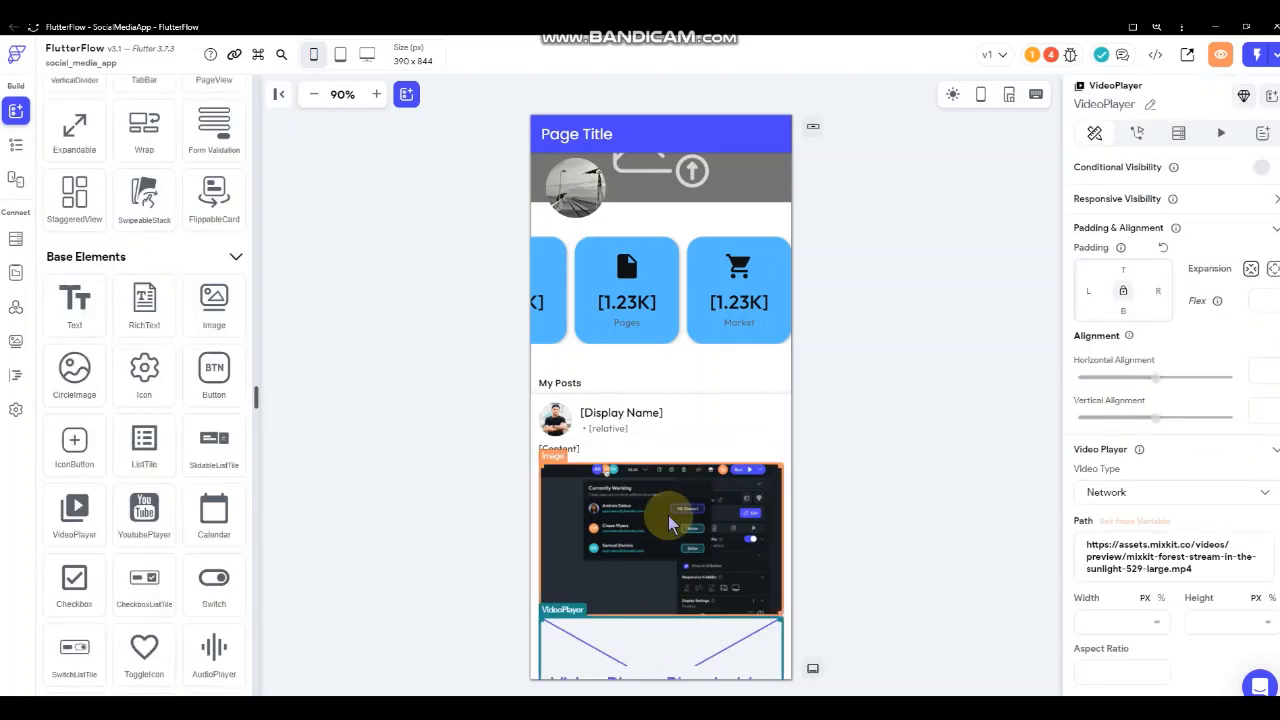
left_click(845, 485)
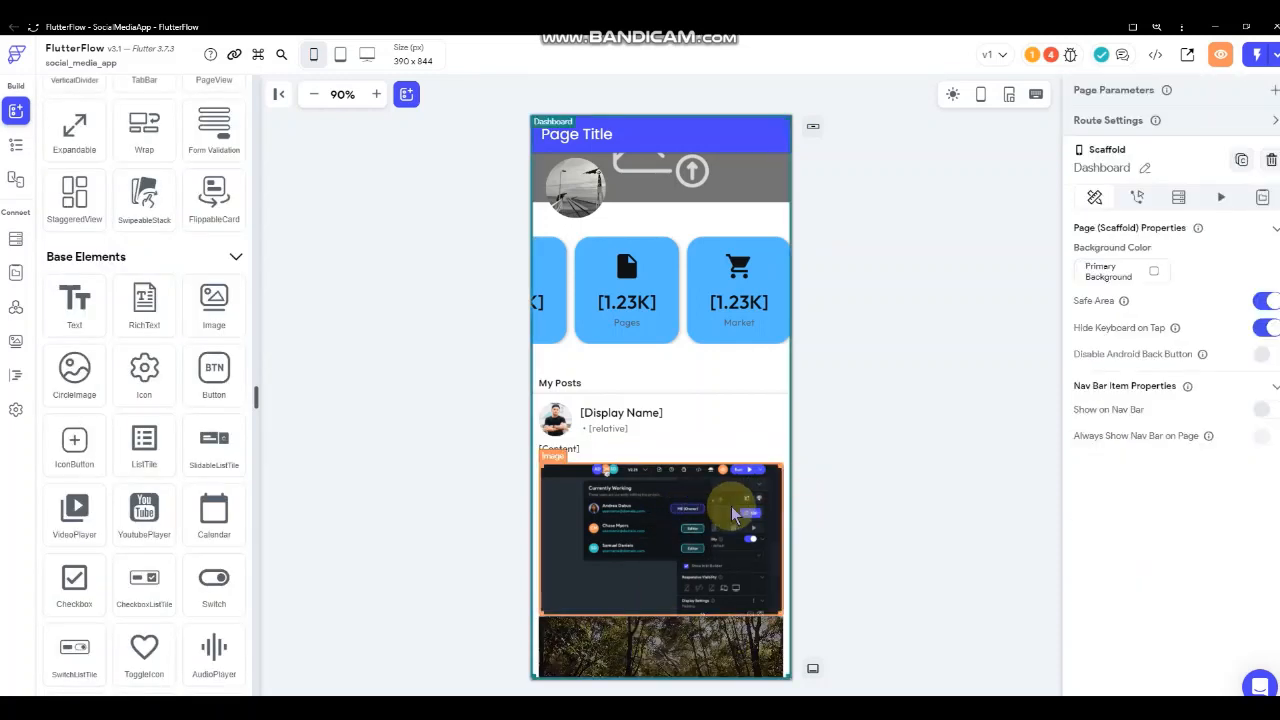
- Set the post video player's path from a variable, using the Video field of the Posts document
scroll(760, 500, "down", 3)
left_click(755, 453)
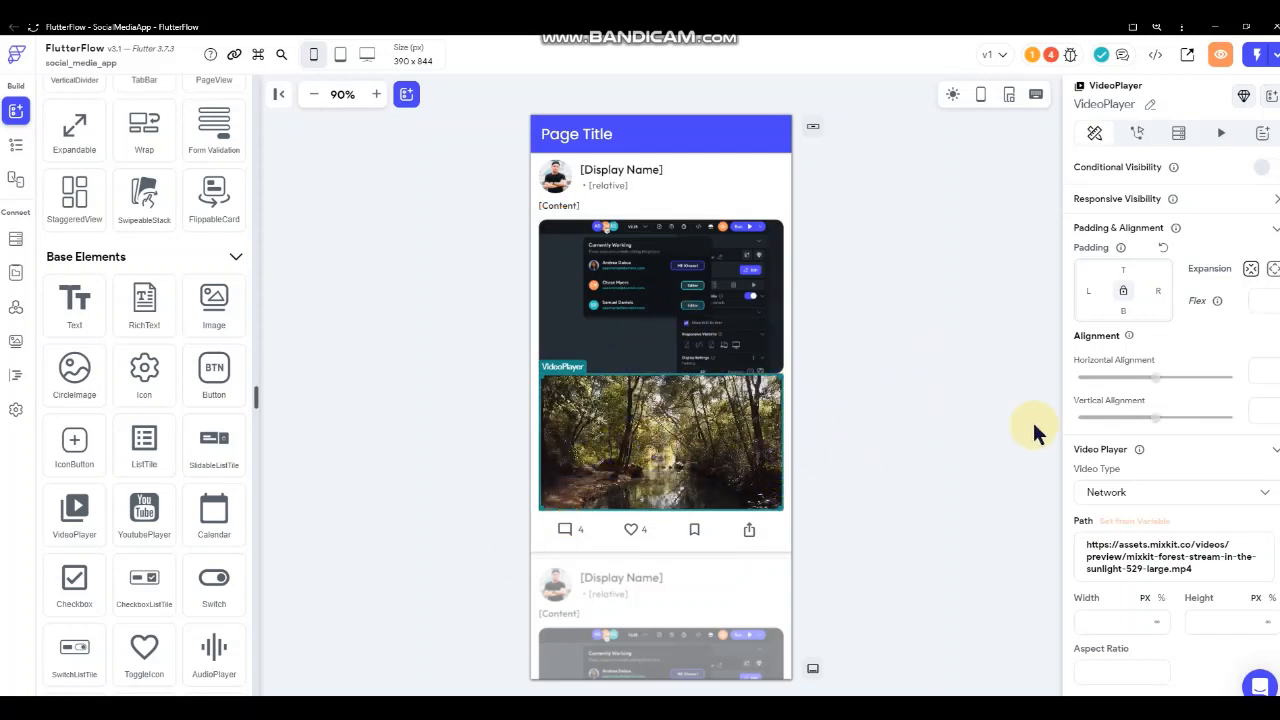
left_click(1138, 524)
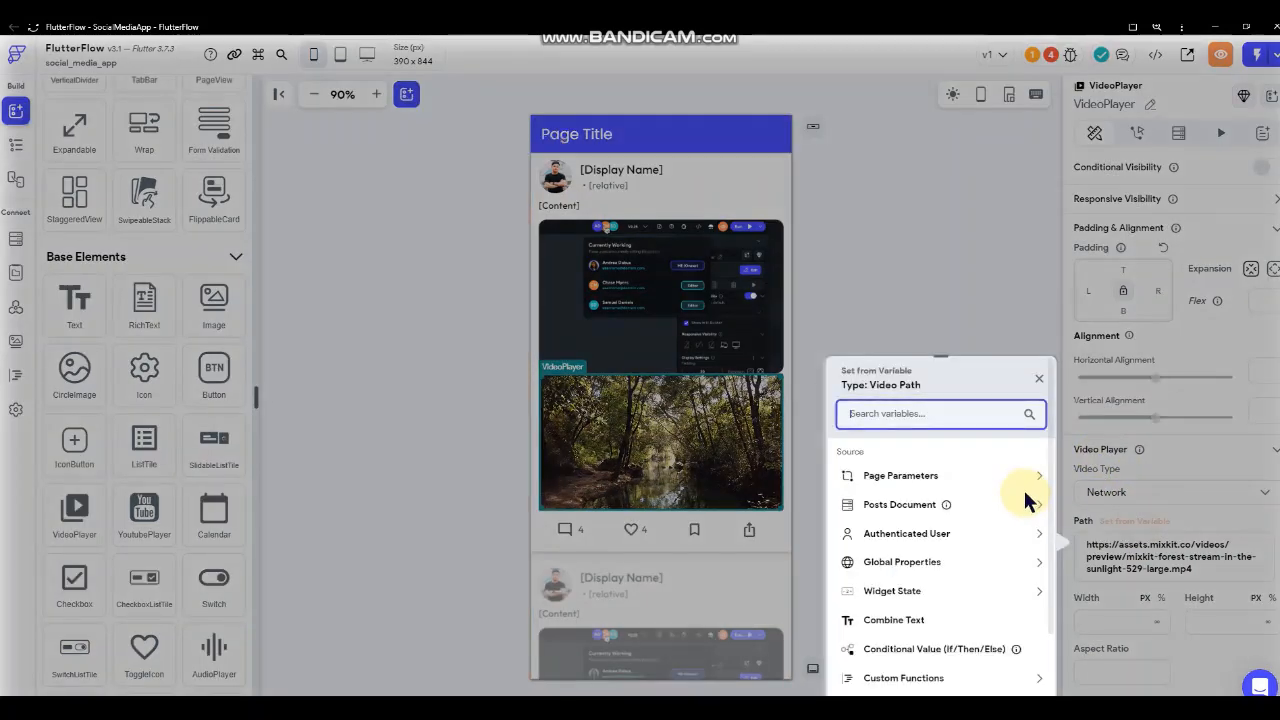
left_click(948, 510)
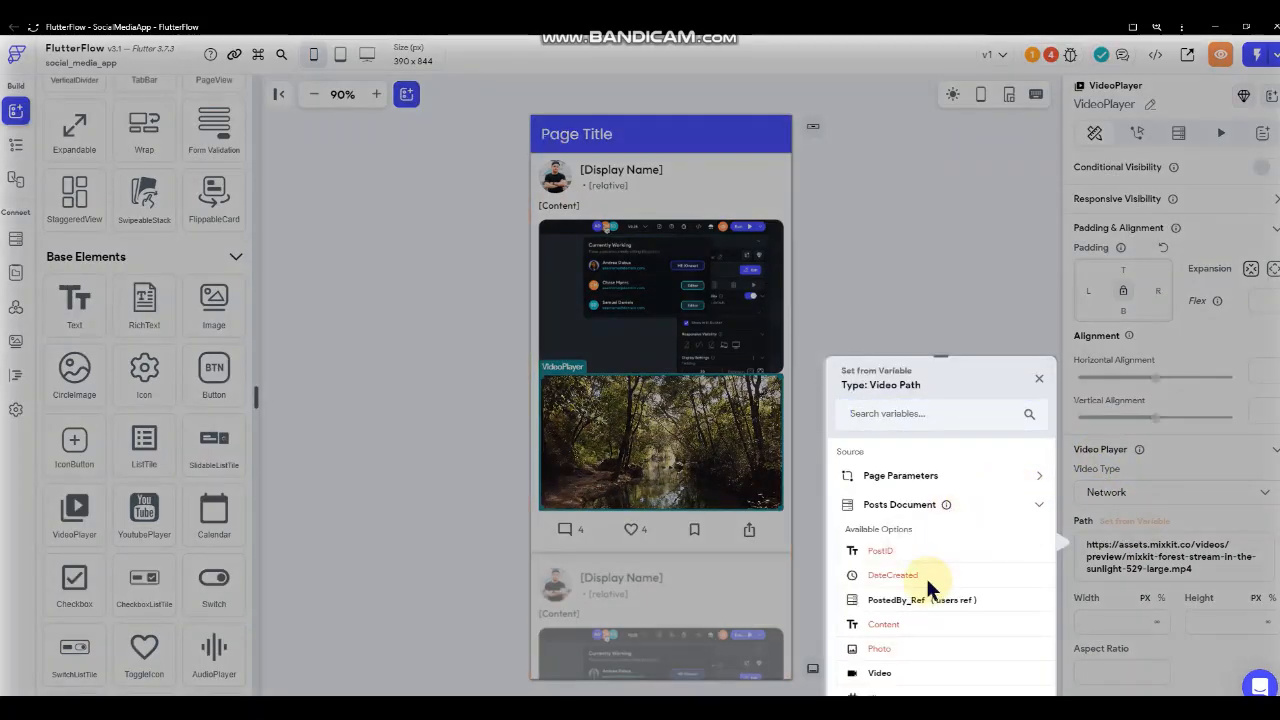
scroll(1172, 504, "down", 2)
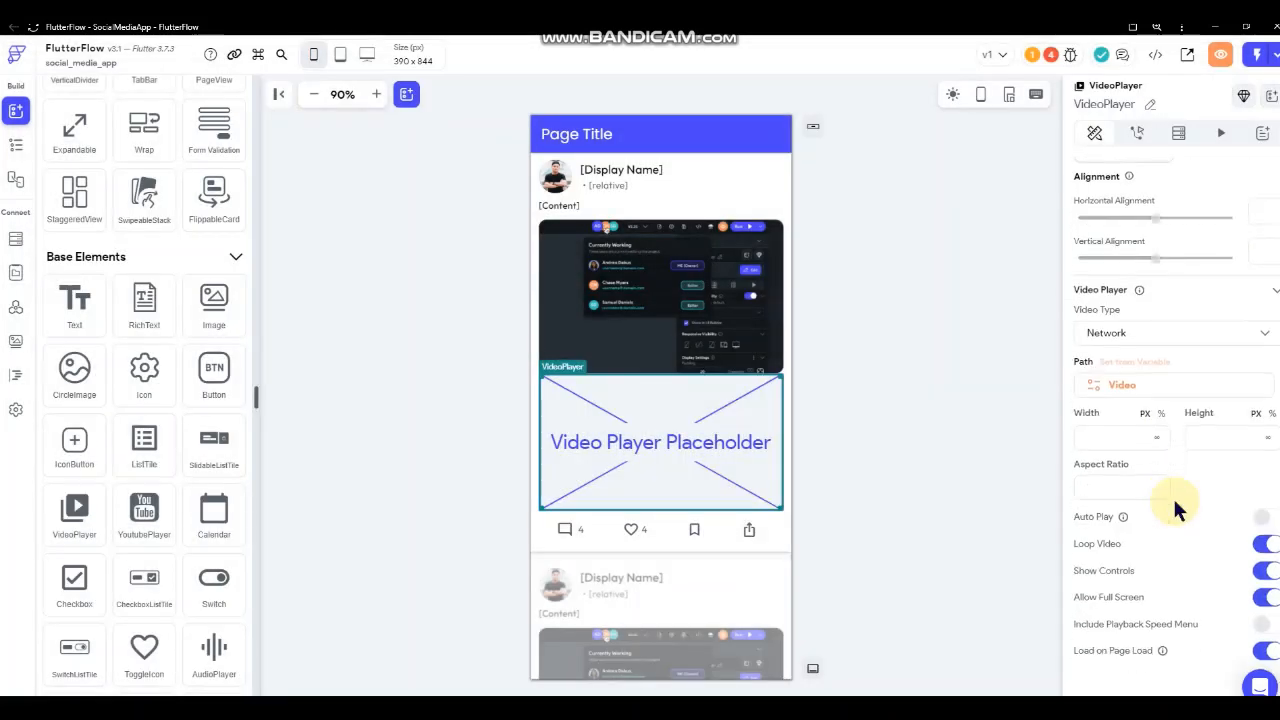
- Turn off Loop Video and Load on Page Load for the post's video player
left_click(1262, 543)
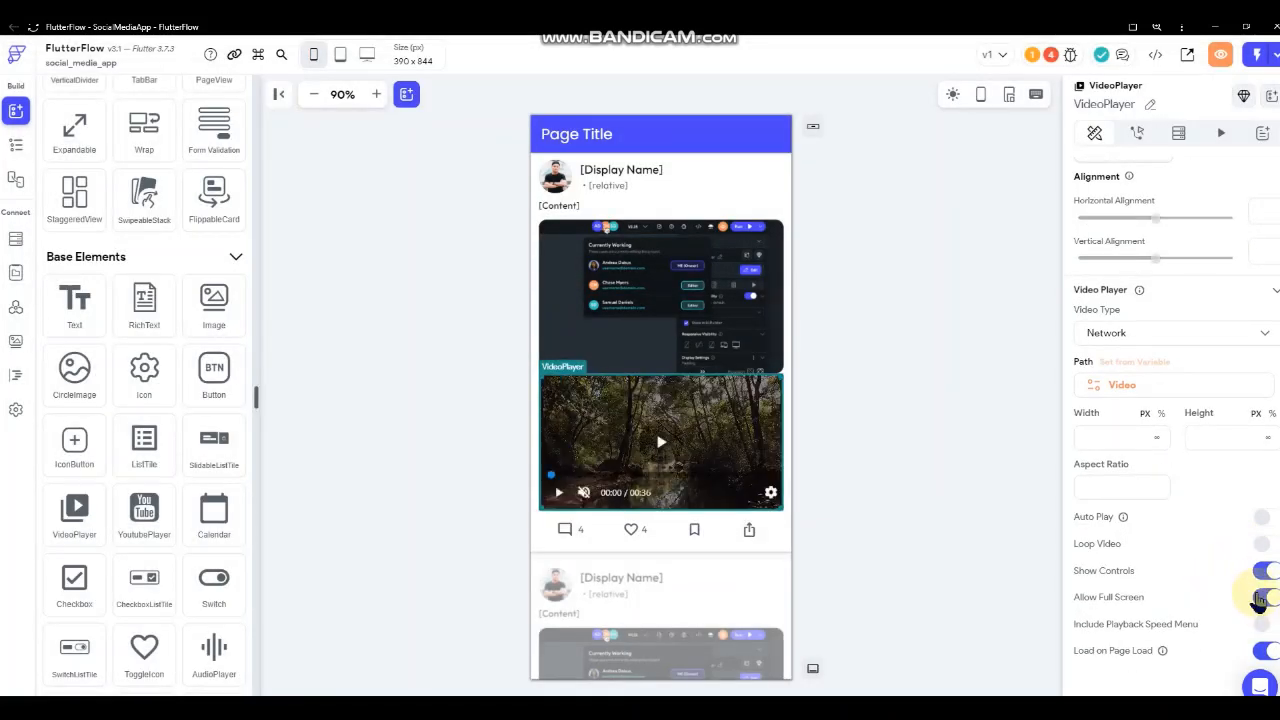
left_click(1265, 650)
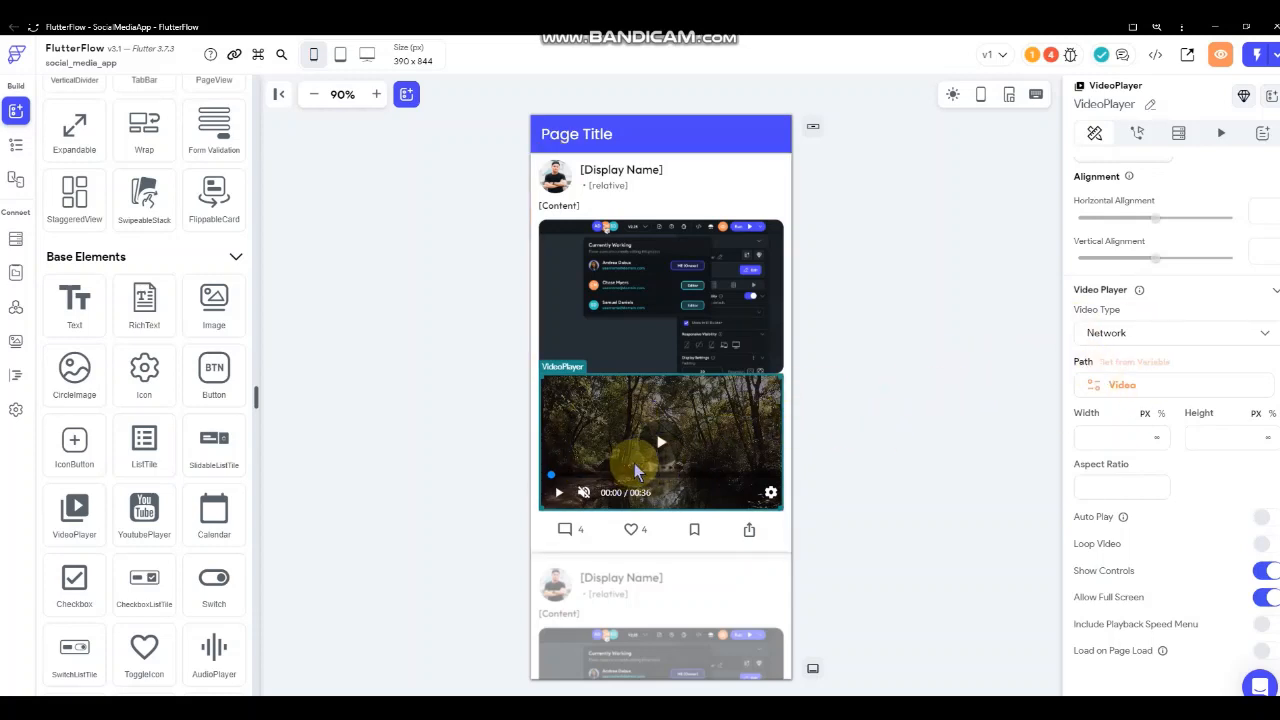
scroll(1155, 380, "up", 3)
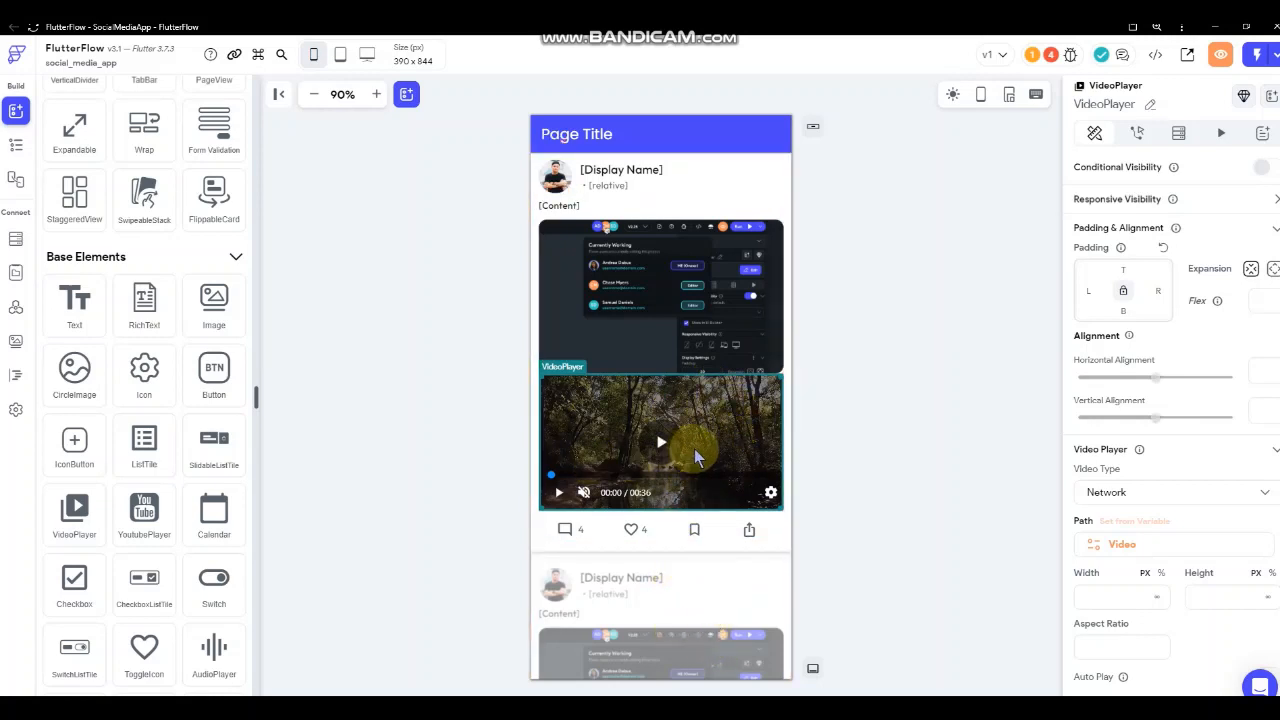
left_click(943, 450)
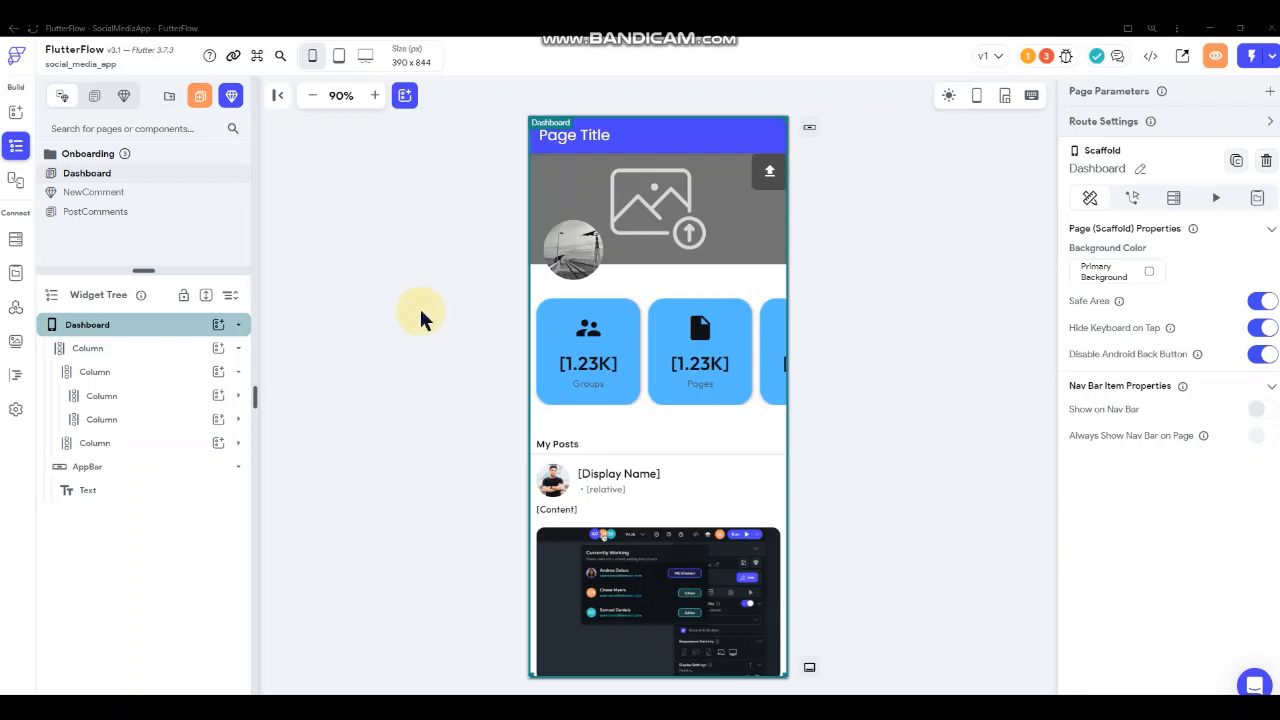
left_click(100, 156)
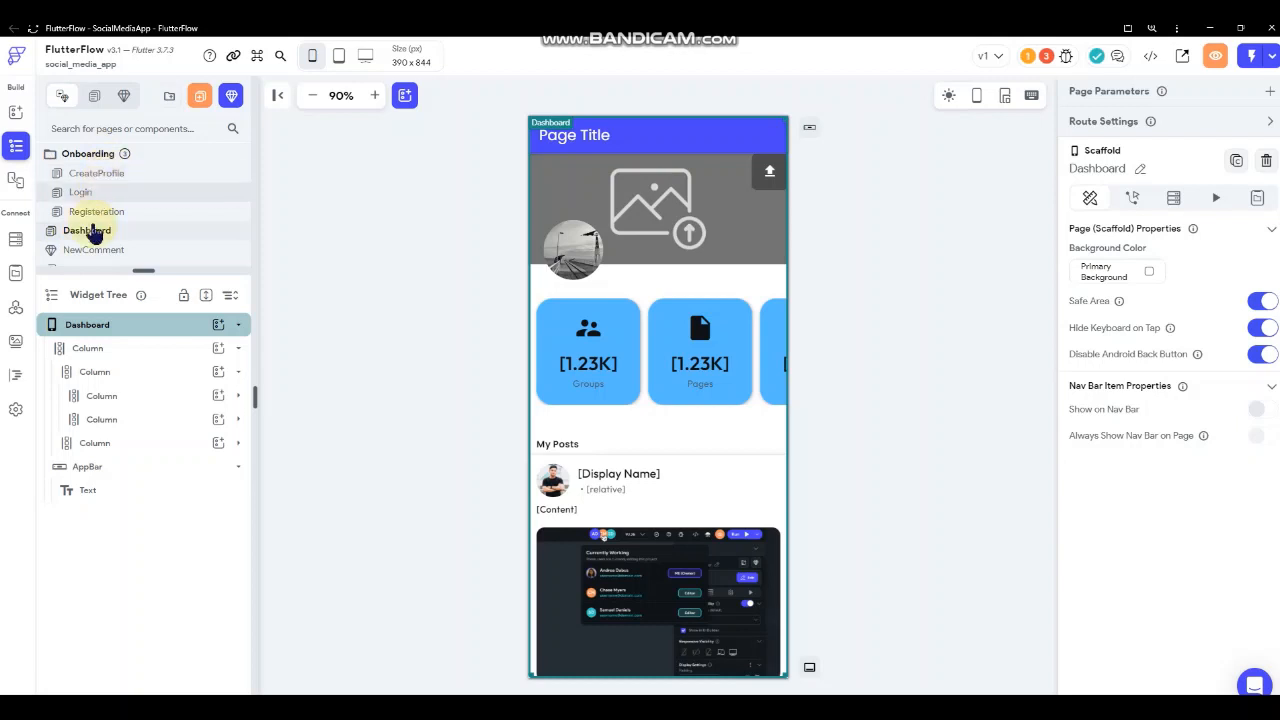
left_click(99, 155)
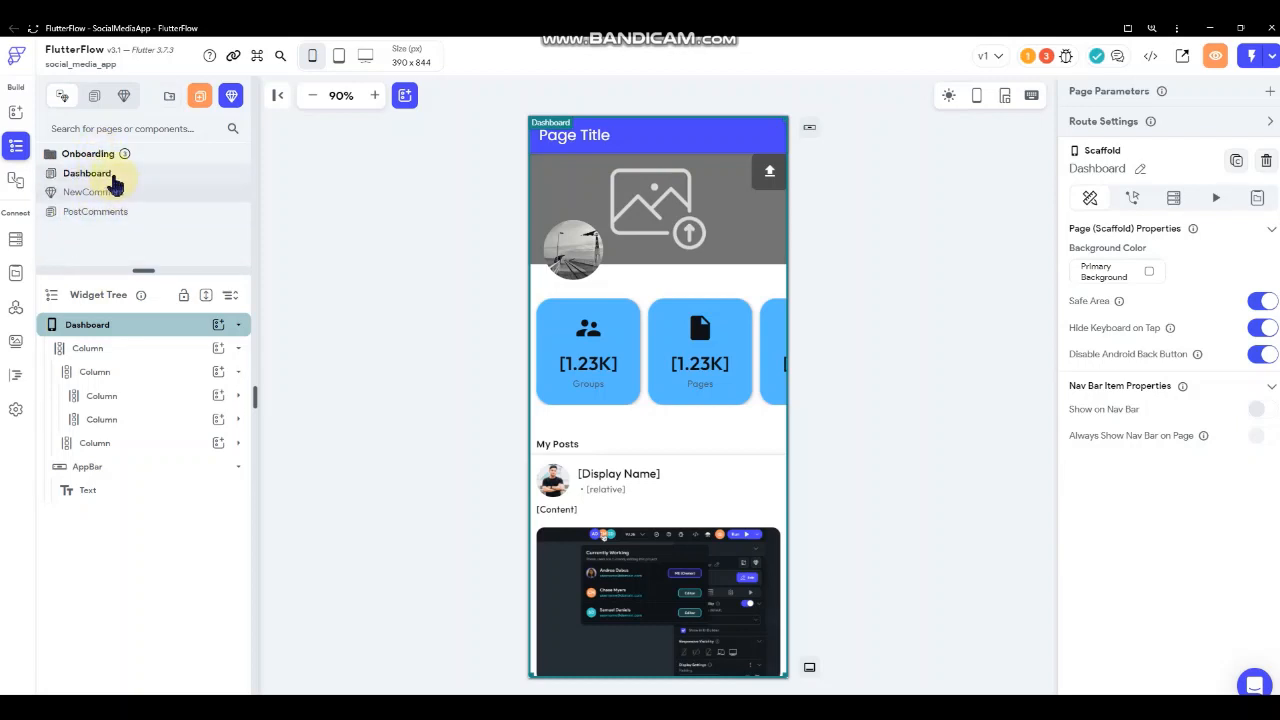
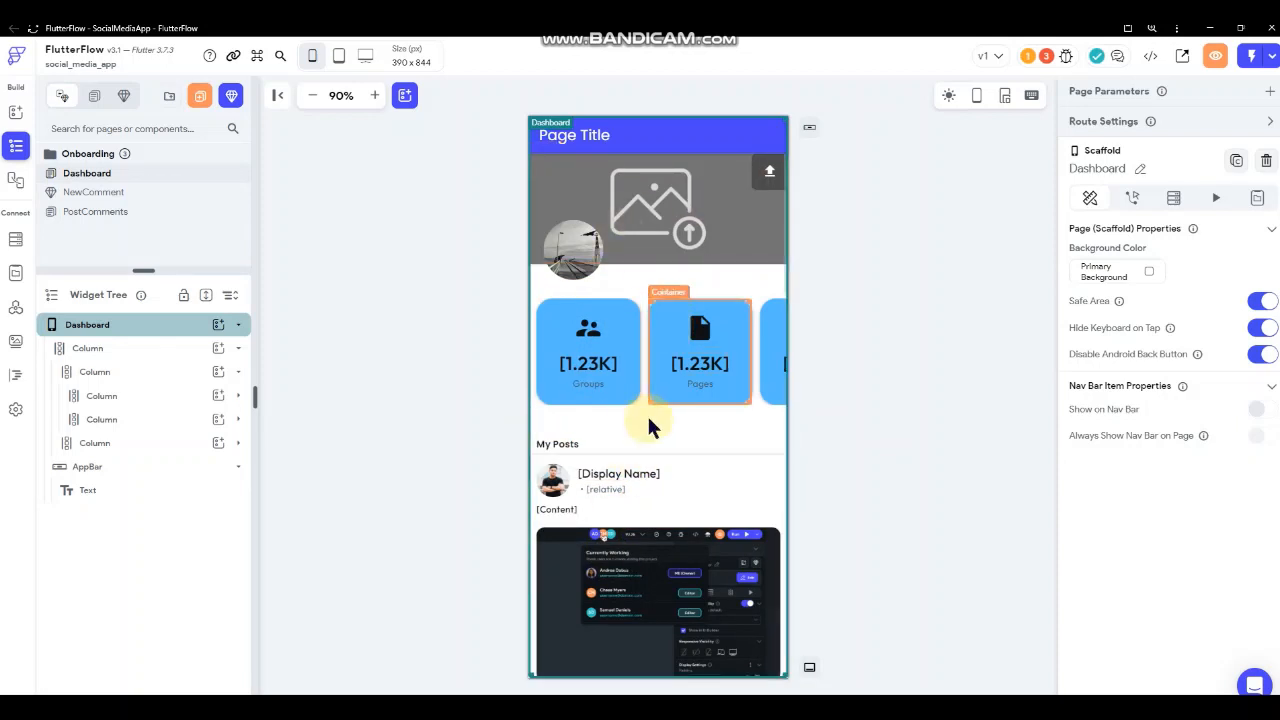
- Set the Dashboard AppBar's background color to the dark recent color #252424
left_click(630, 139)
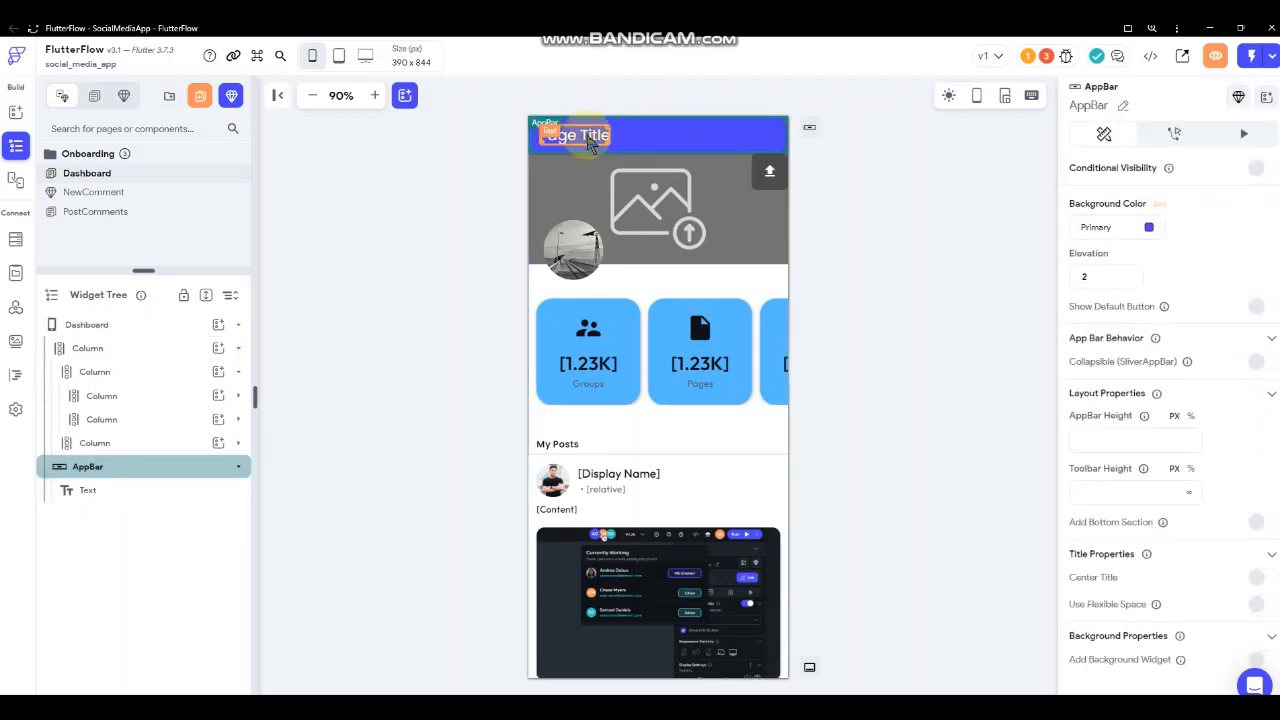
left_click(1150, 228)
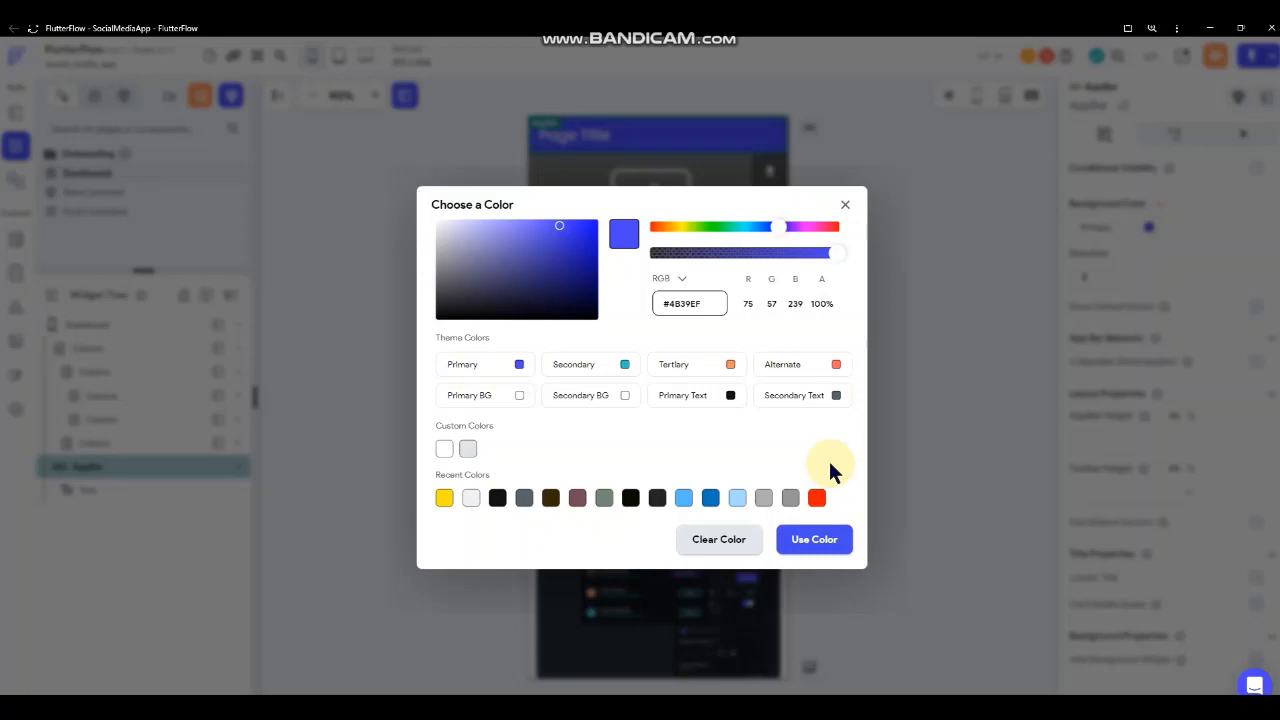
left_click(655, 498)
left_click(822, 540)
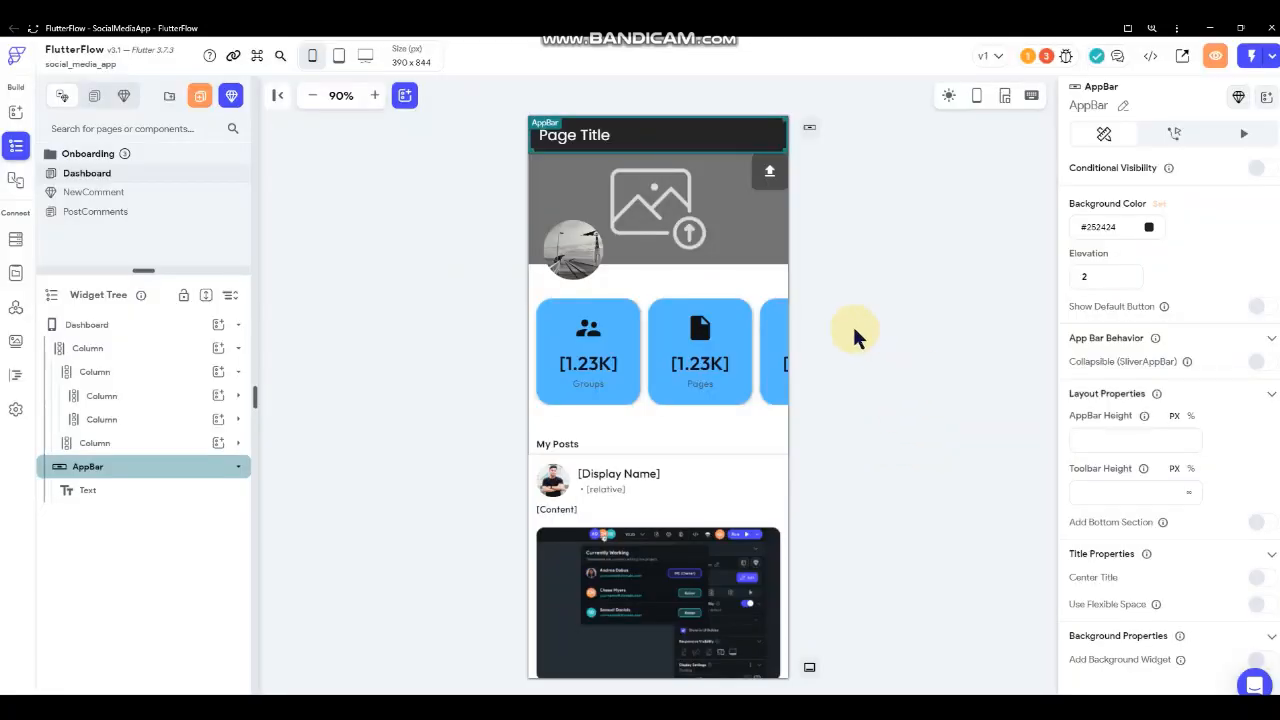
- Set the AppBar title's font size to 18 and its font weight to 600 - Semi Bold
left_click(590, 135)
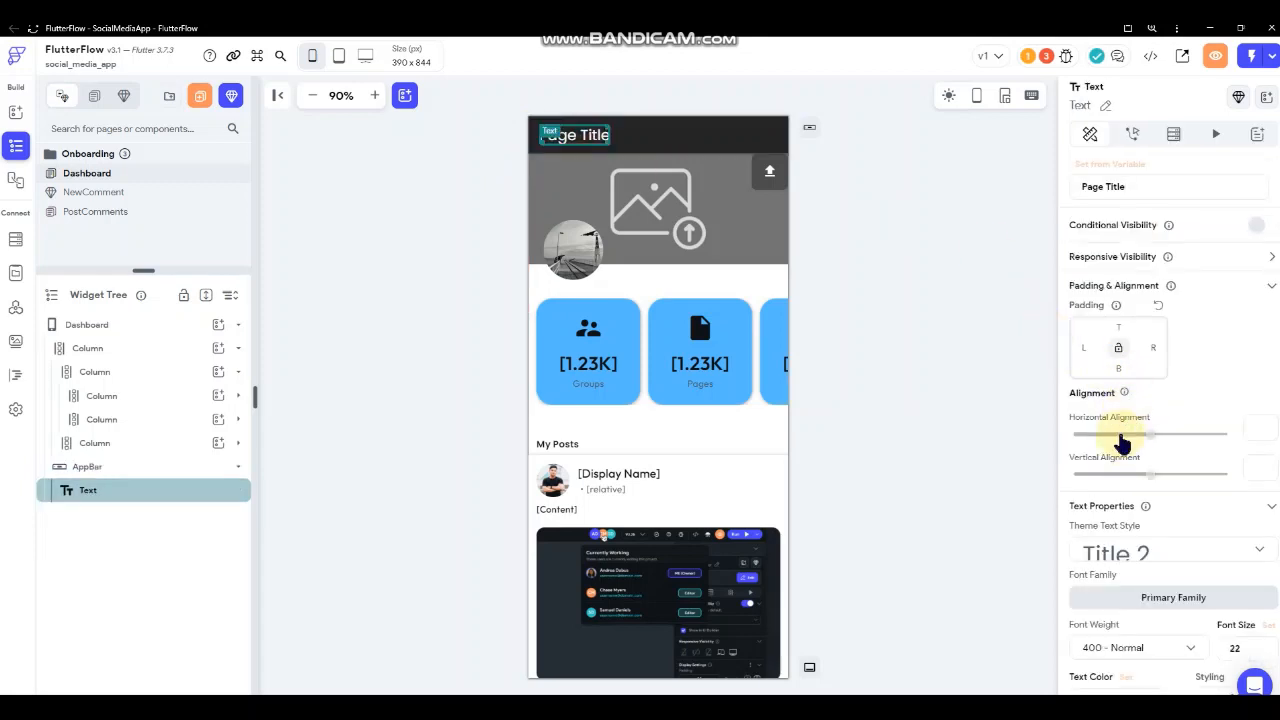
scroll(1120, 443, "down", 3)
left_click(1240, 380)
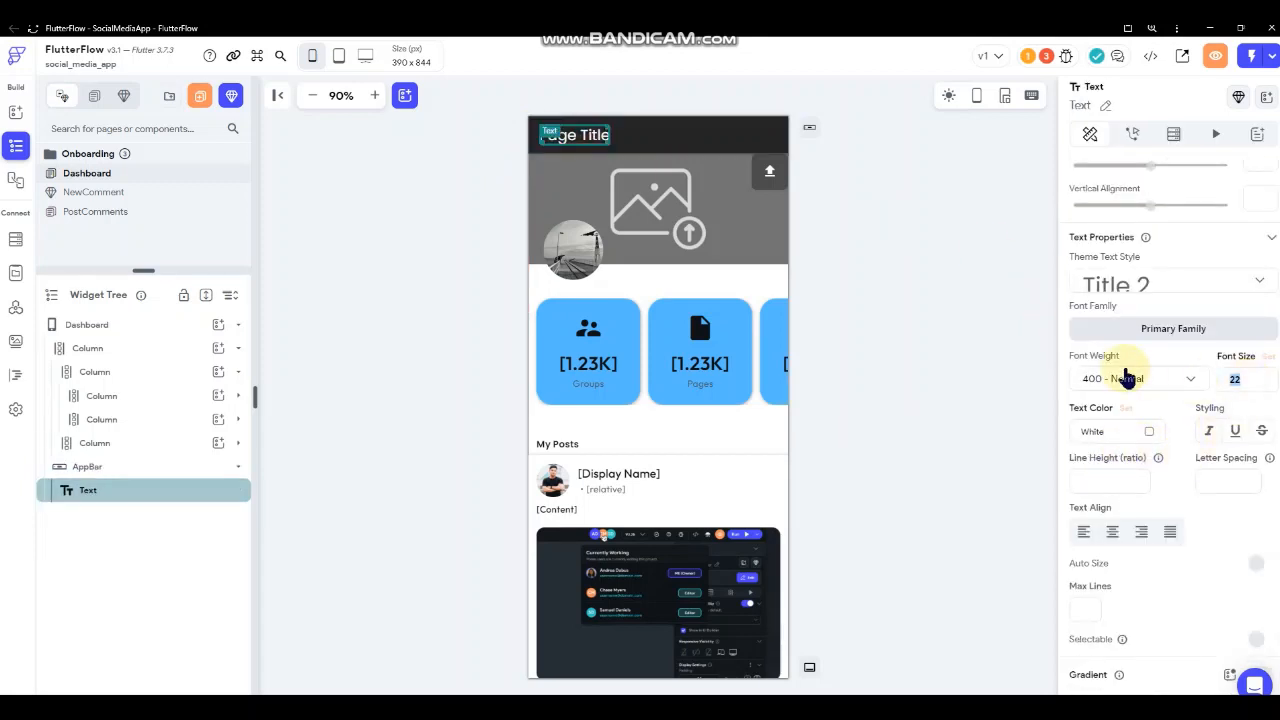
type("18")
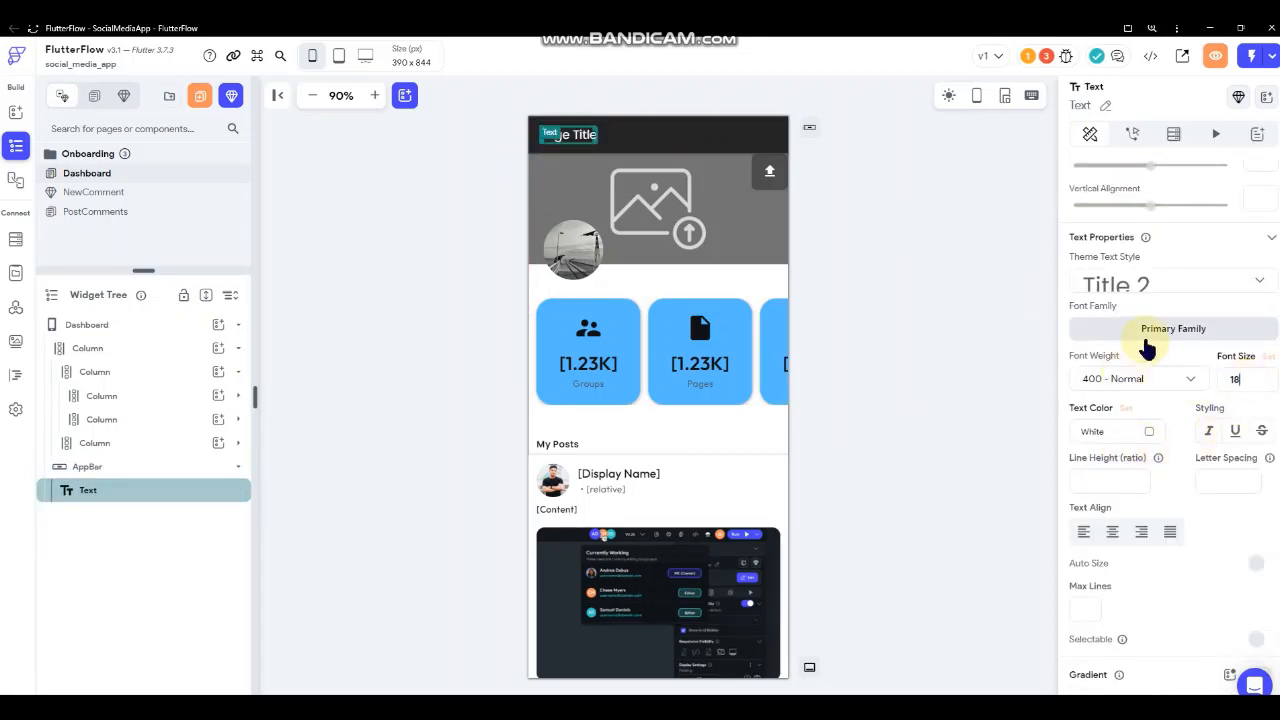
left_click(1130, 378)
left_click(1133, 447)
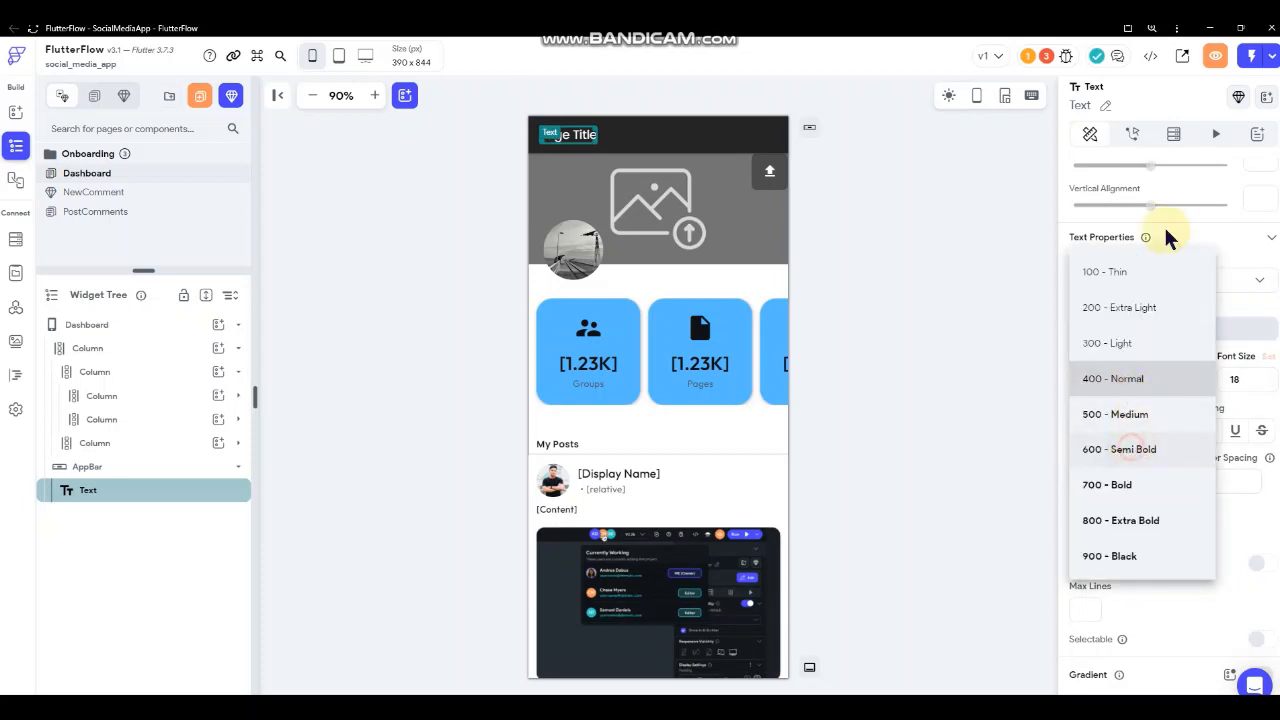
- Replace the AppBar title text with "Dashboard"
scroll(1166, 240, "up", 5)
left_click(1143, 180)
key("ctrl+a")
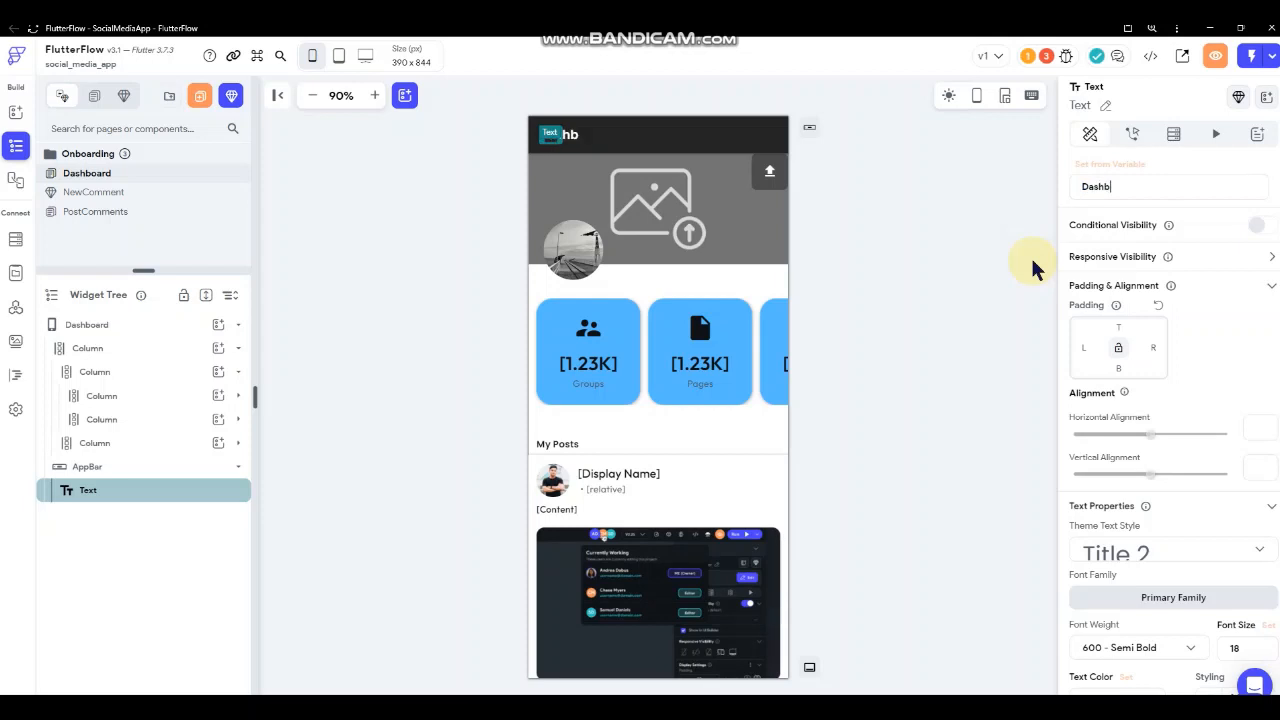
left_click(990, 237)
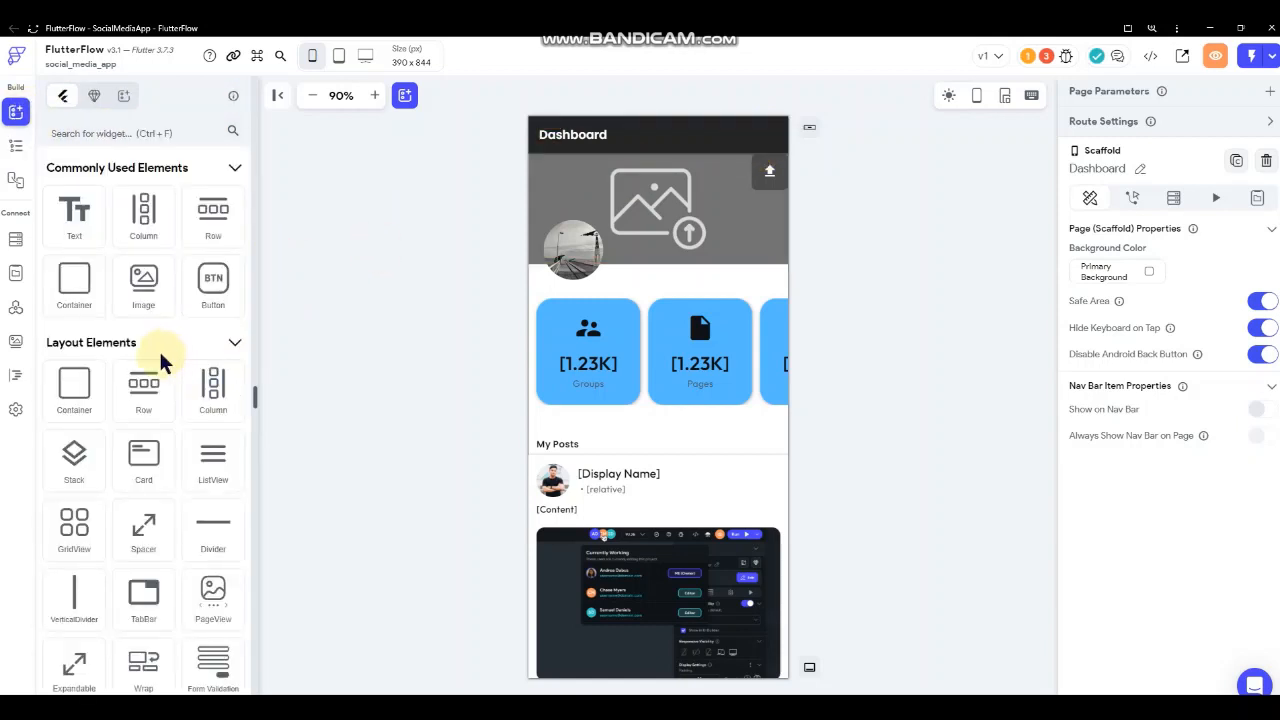
- Add an IconButton to the right end of the Dashboard's AppBar
scroll(155, 355, "down", 3)
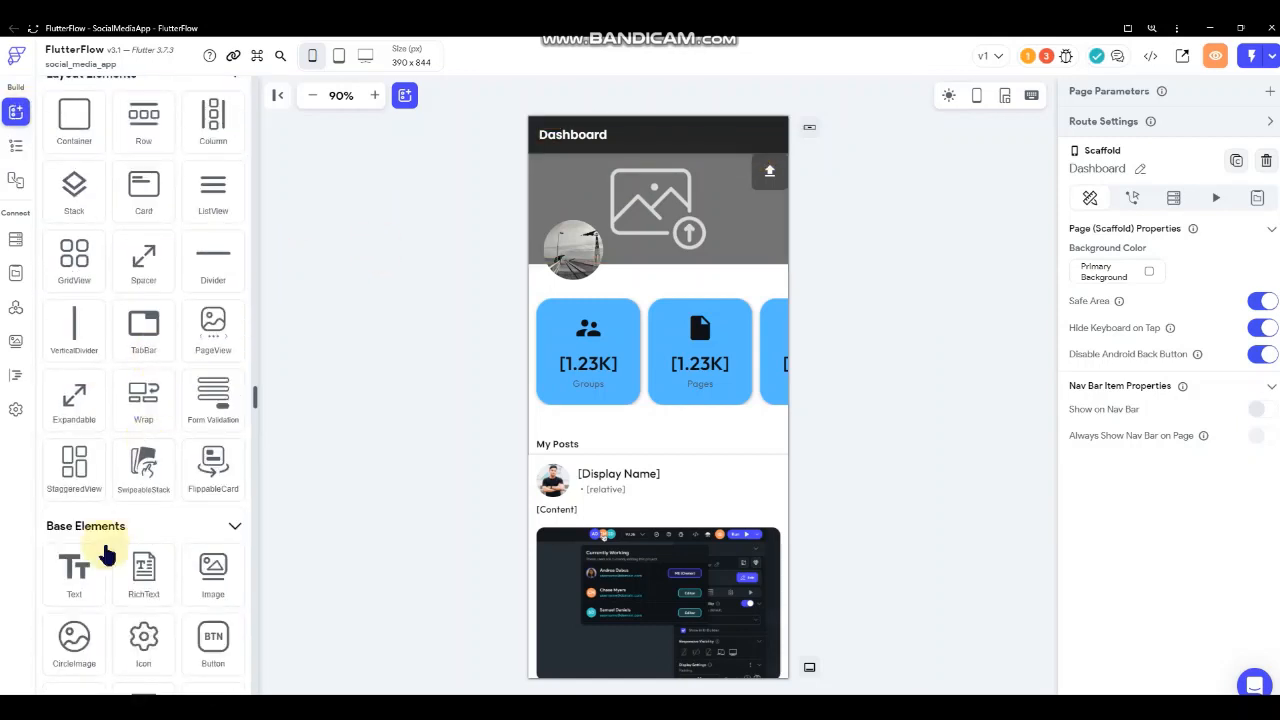
scroll(135, 612, "down", 1)
left_click_drag(314, 413, 754, 146)
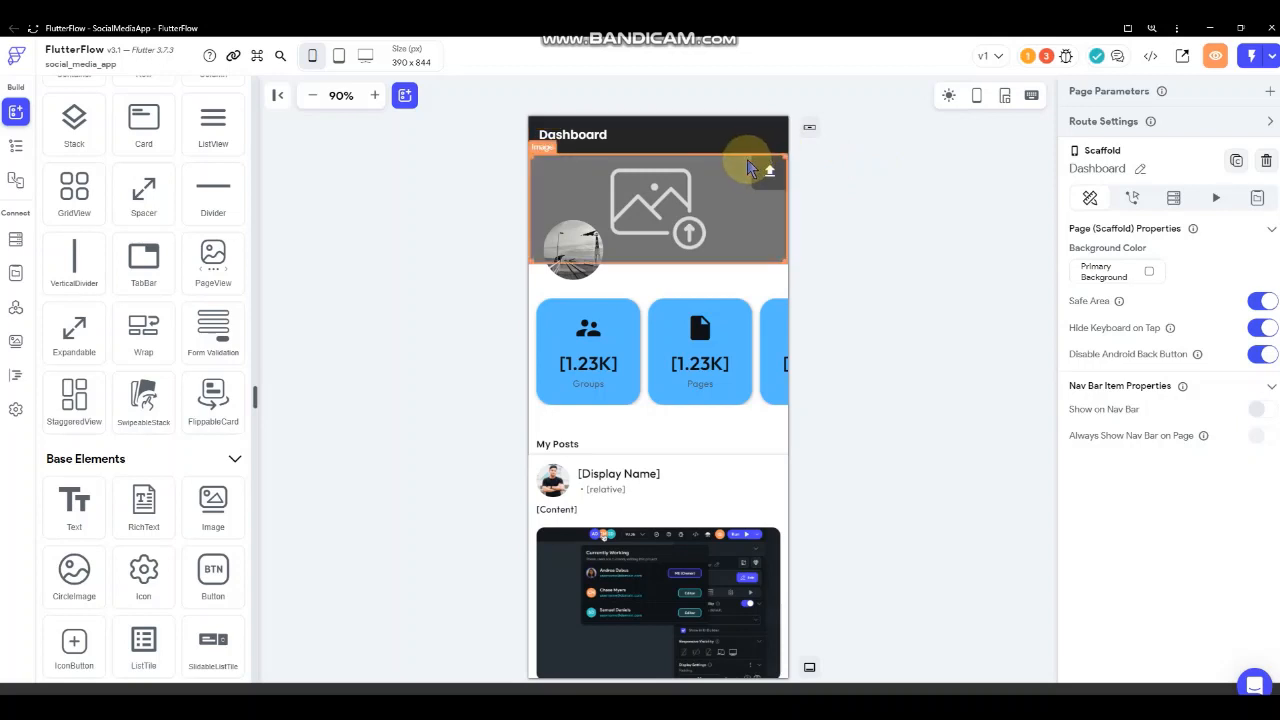
left_click(758, 143)
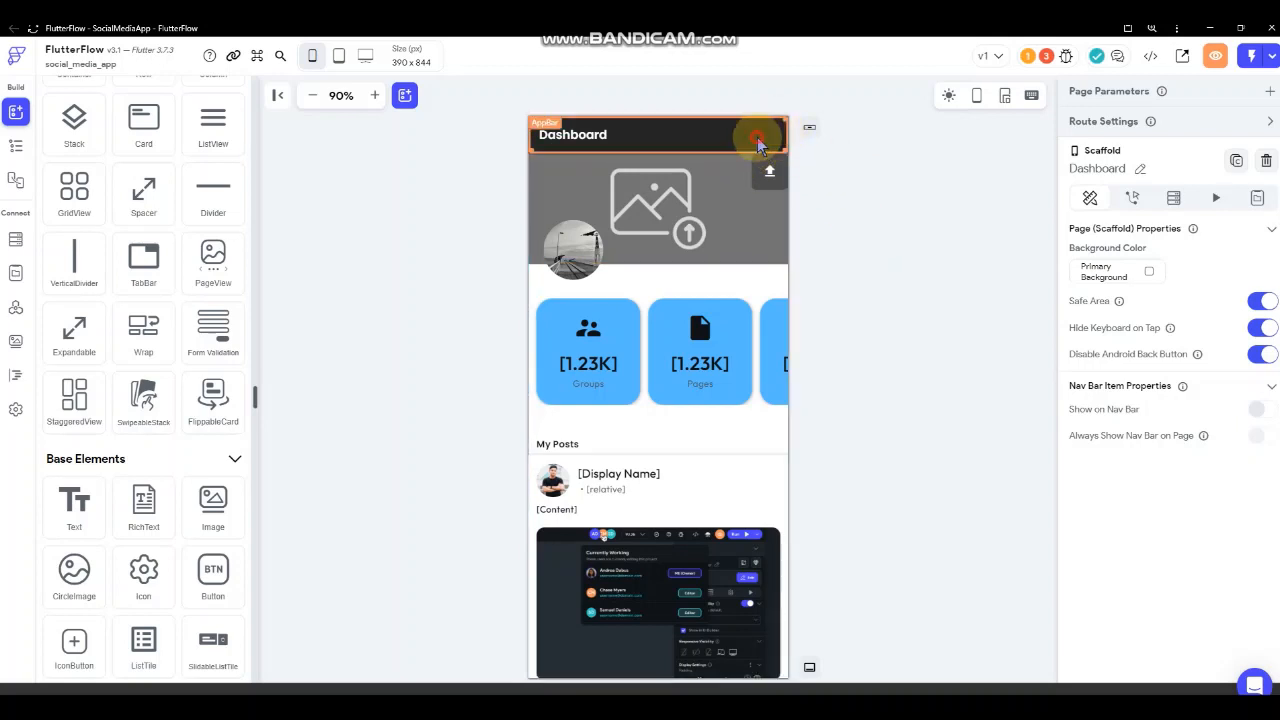
left_click_drag(78, 650, 752, 160)
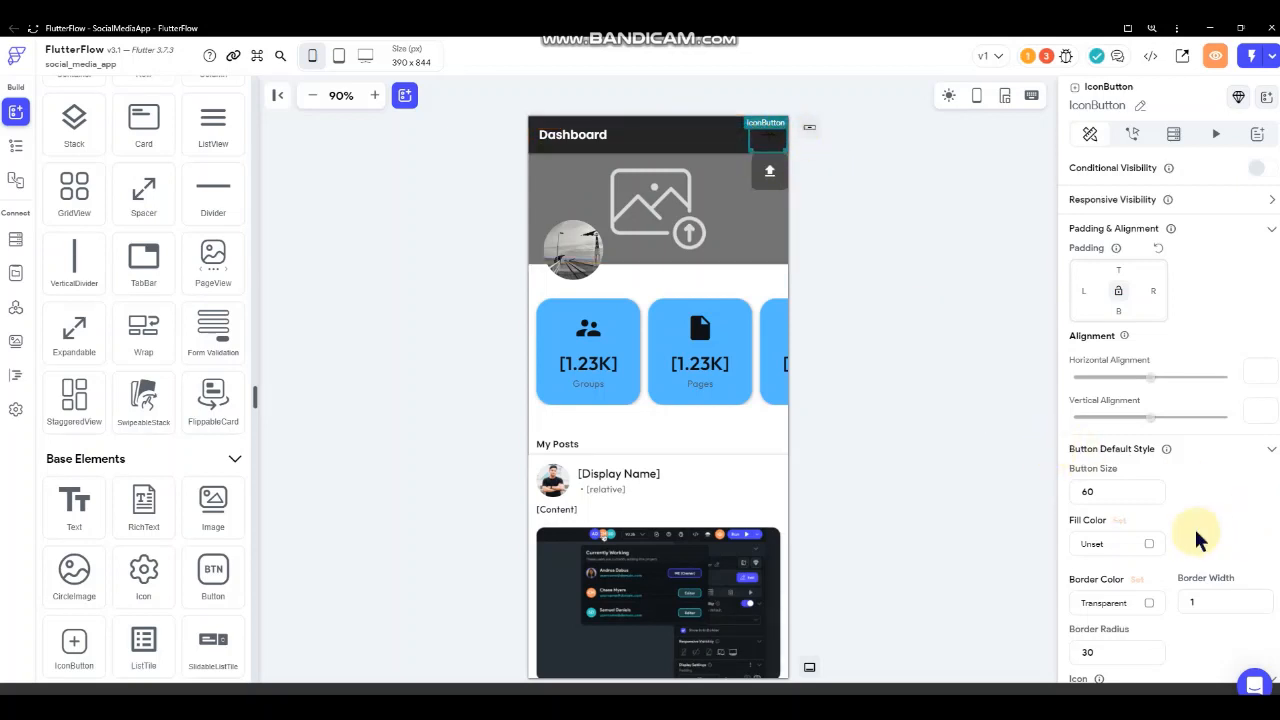
- Set the AppBar icon button's icon color to the white custom color primaryBtnText
scroll(1170, 520, "down", 1)
scroll(1150, 500, "down", 2)
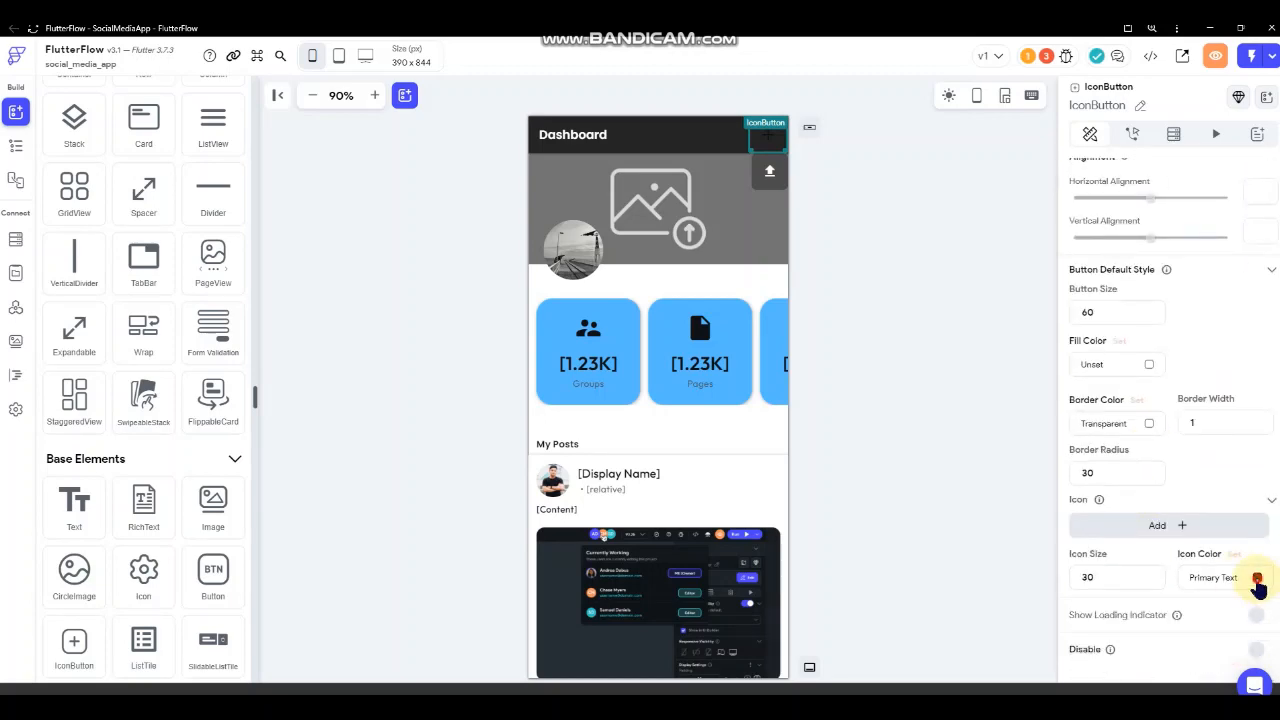
left_click(1257, 578)
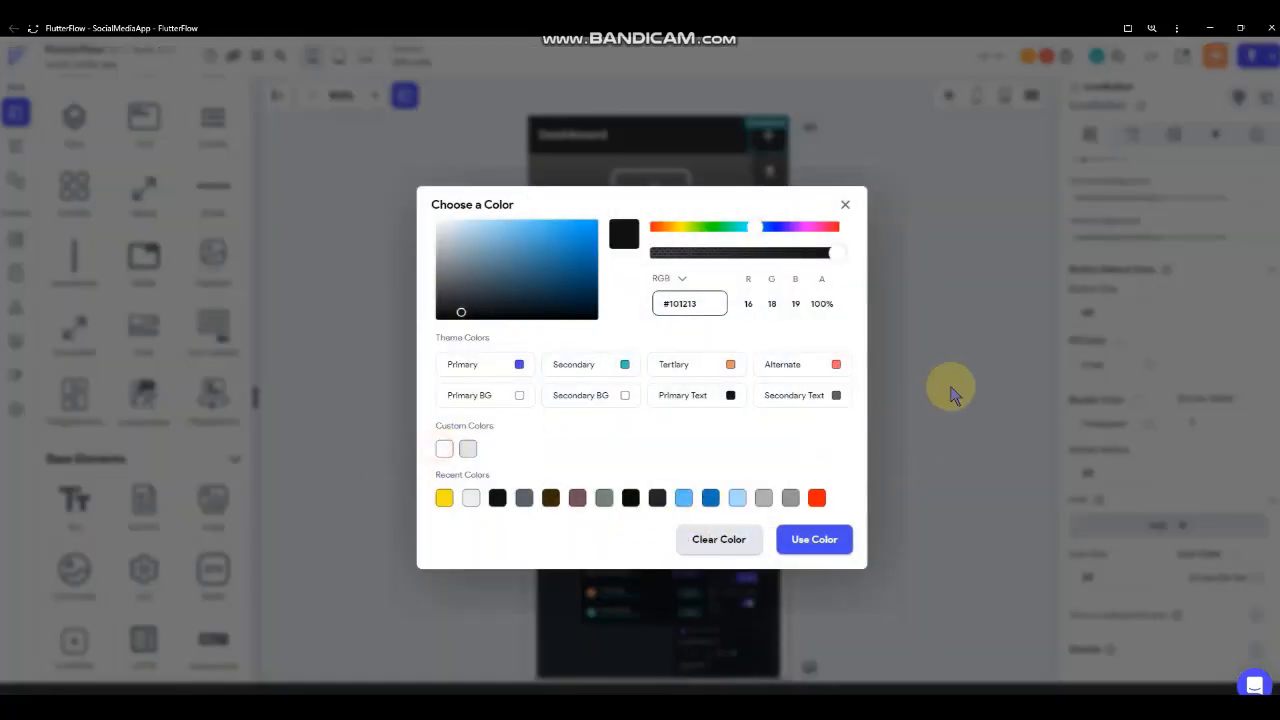
left_click(952, 390)
- Search the icons for "menu" and give the AppBar button the first Material Menu icon
left_click(1115, 530)
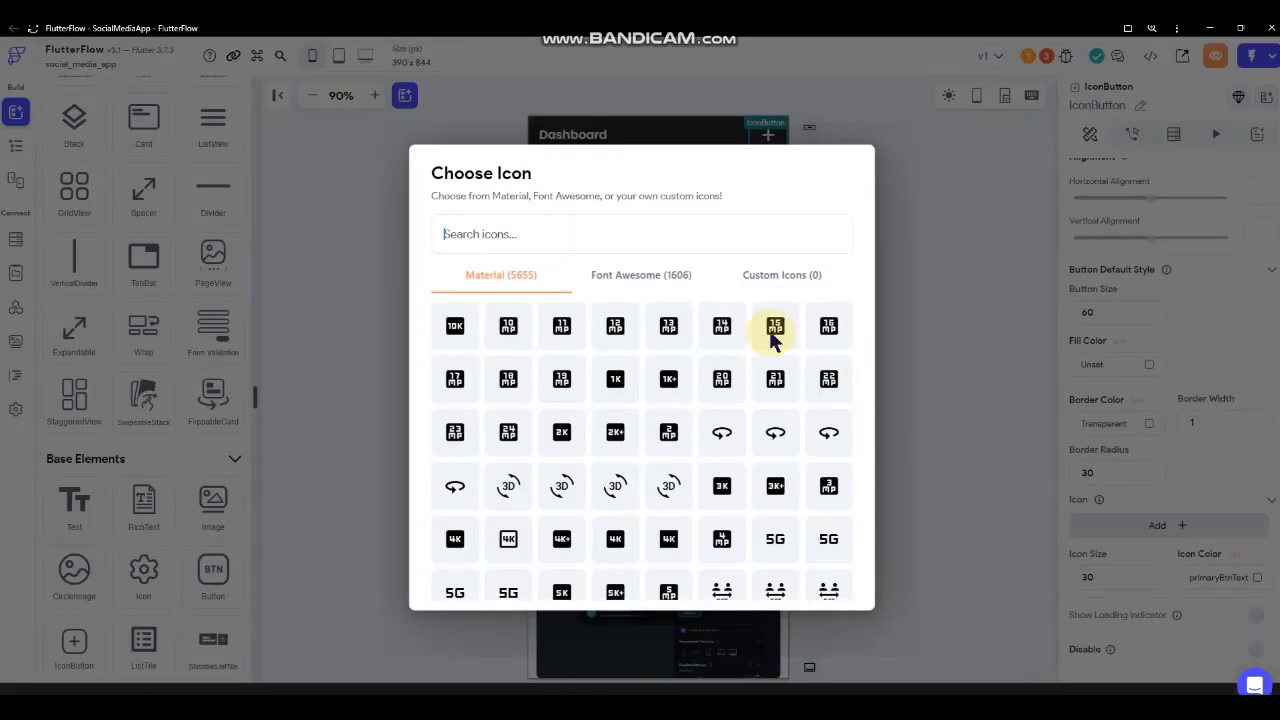
type("me")
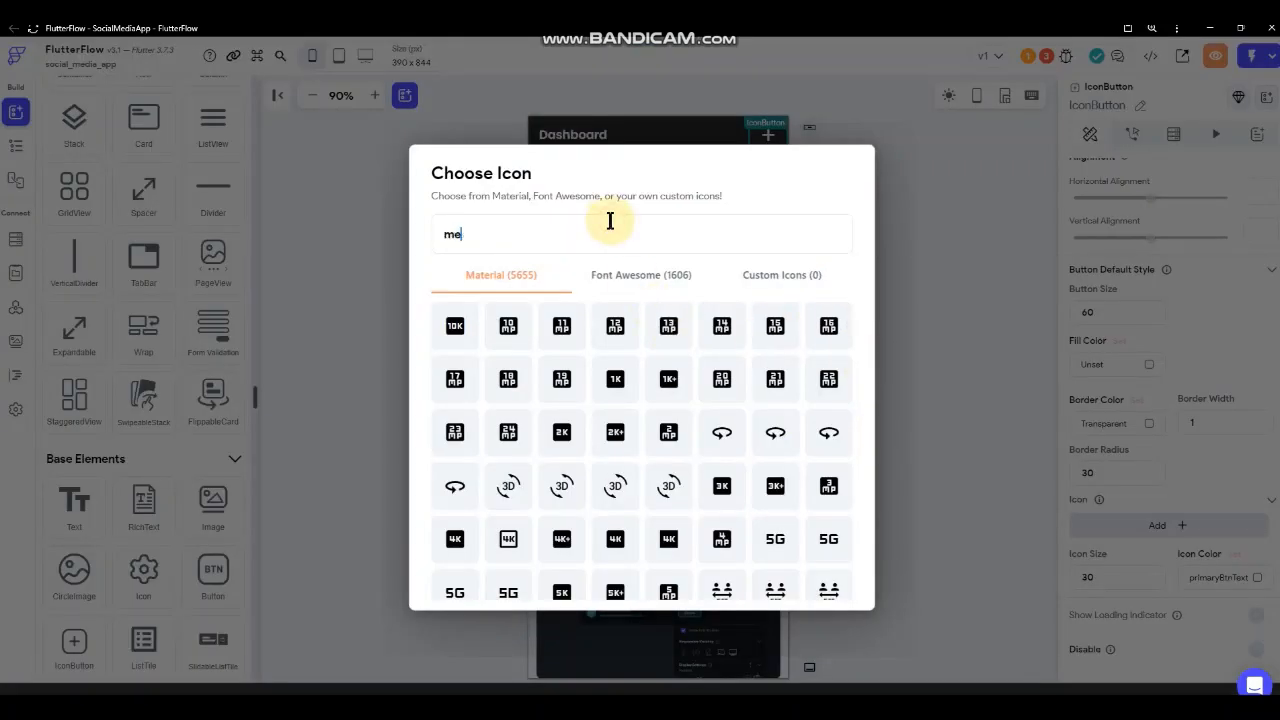
type("nu")
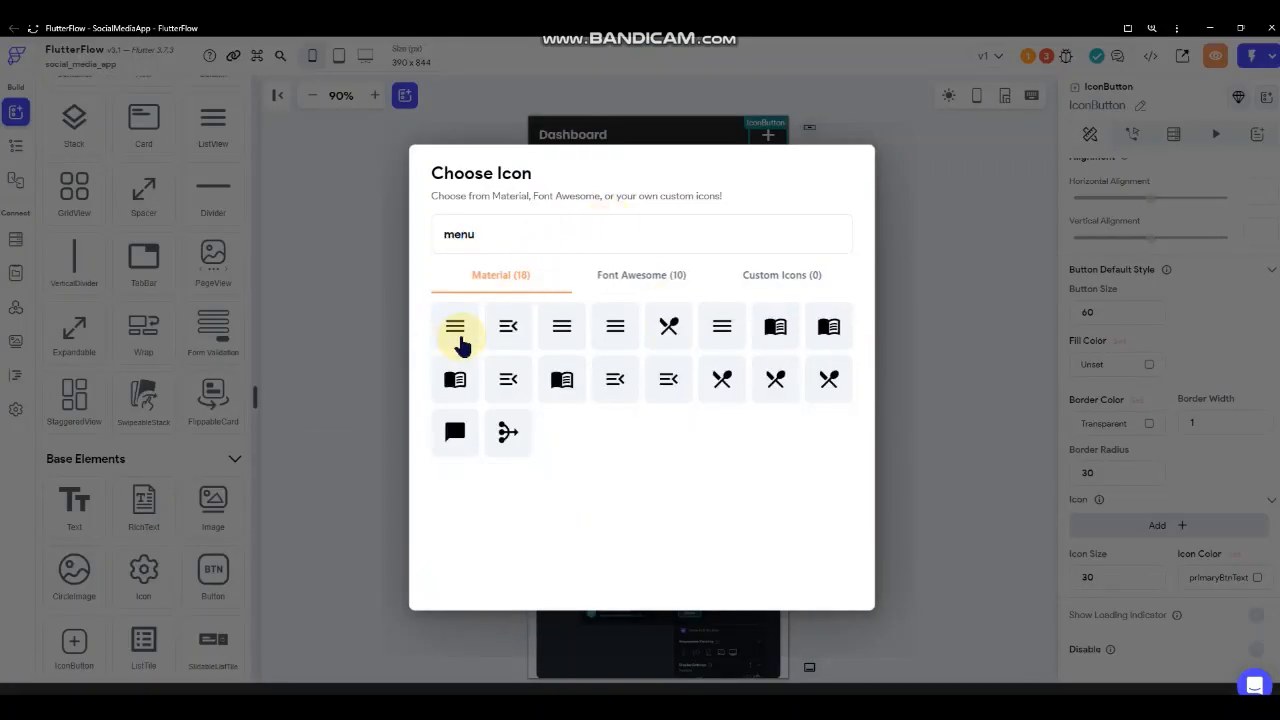
left_click(455, 330)
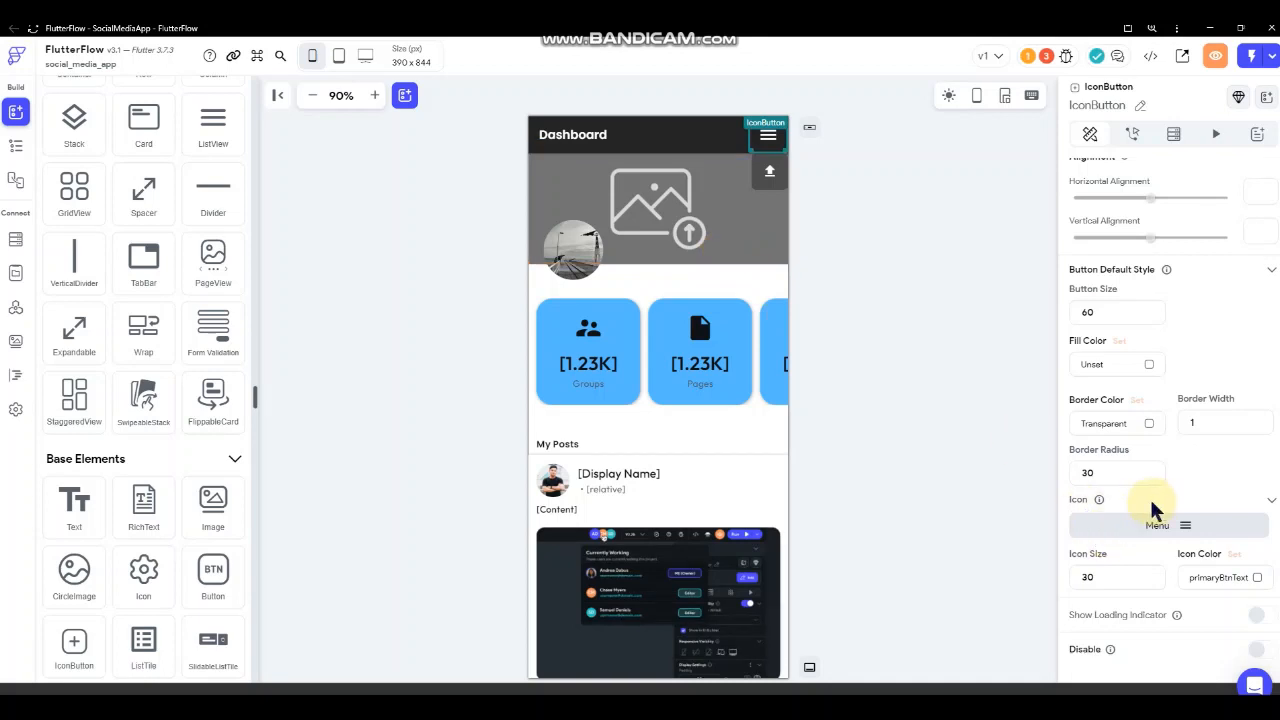
- Set the AppBar menu button's icon size to 24
left_click(1108, 577)
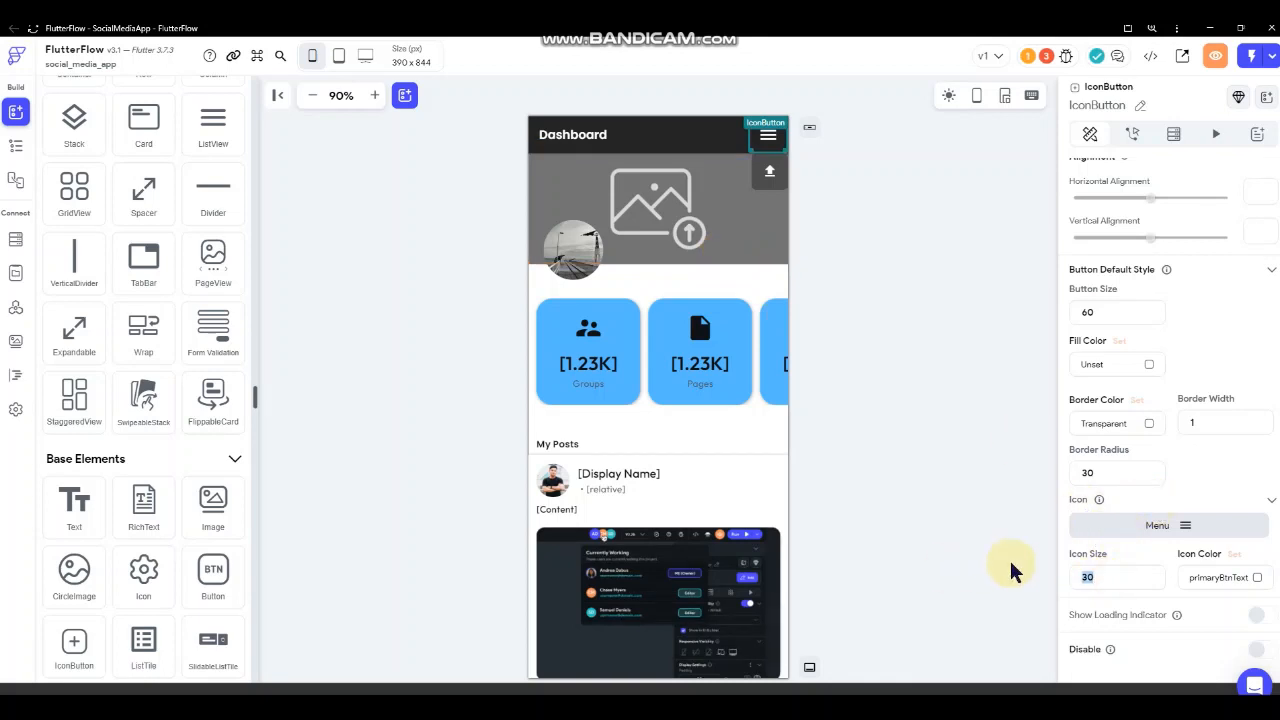
type("24")
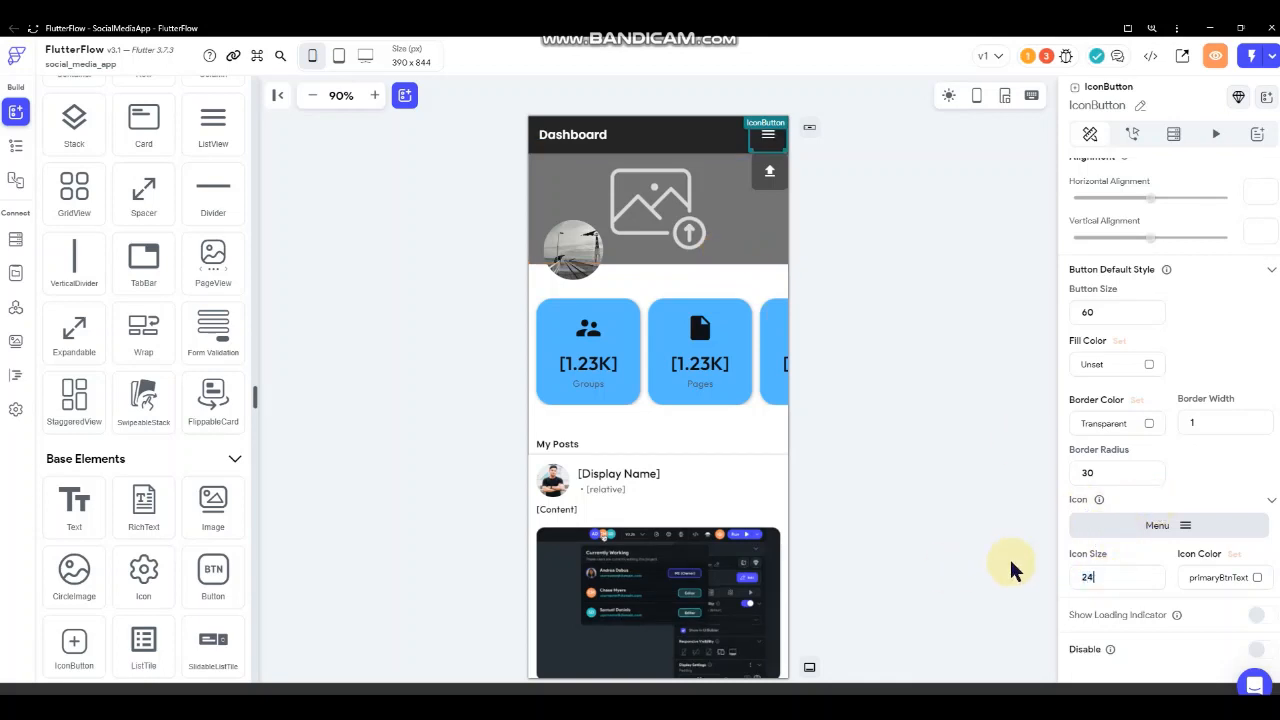
left_click(918, 298)
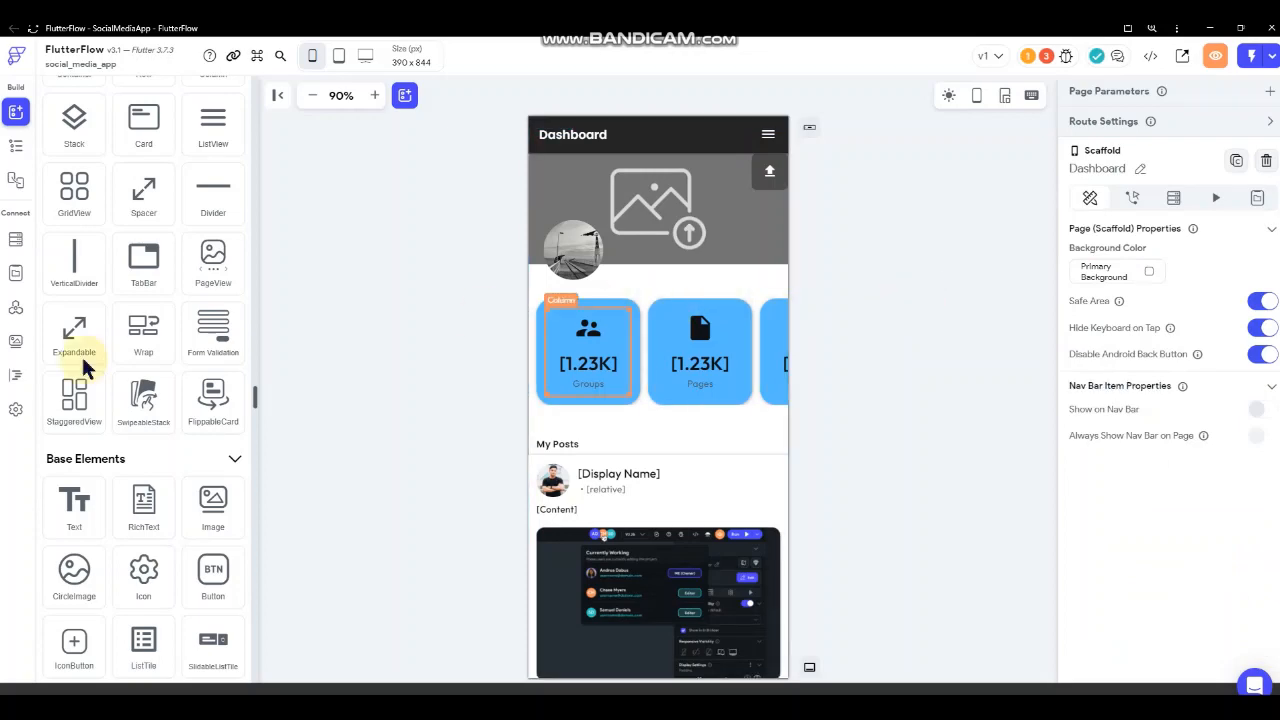
- Add an EndDrawer page element to the Dashboard page
scroll(177, 456, "down", 6)
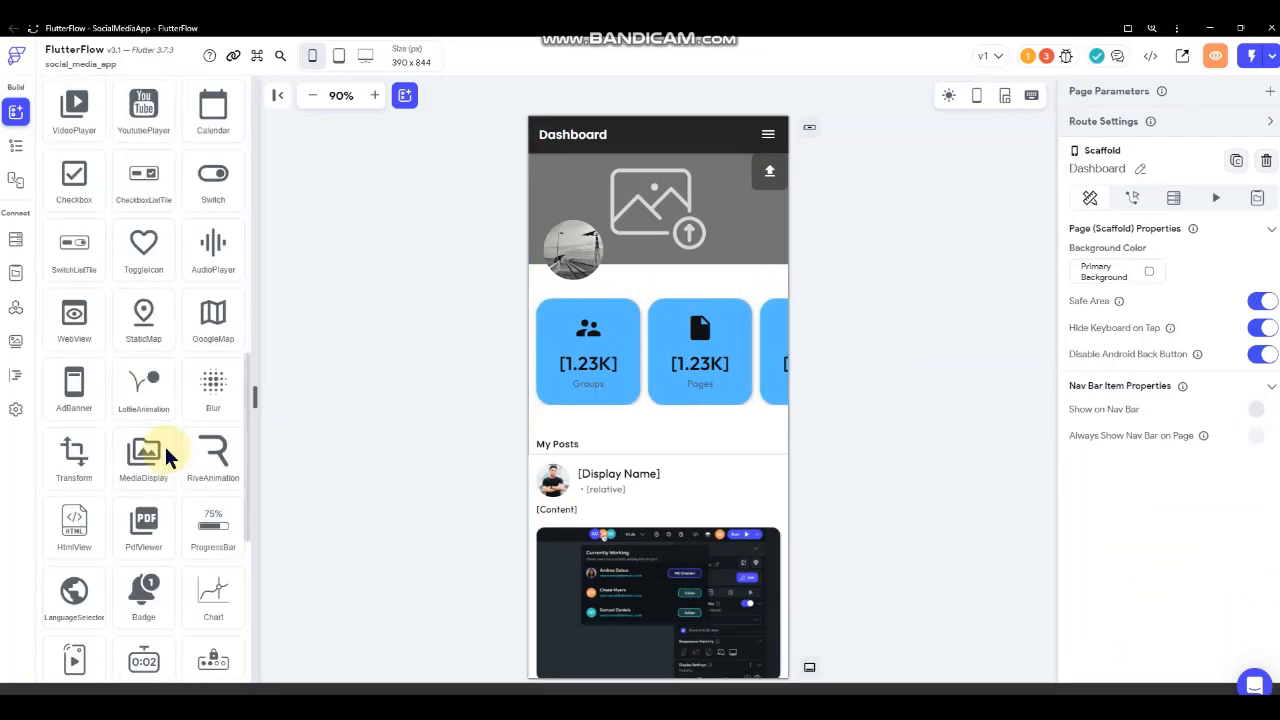
scroll(167, 456, "down", 5)
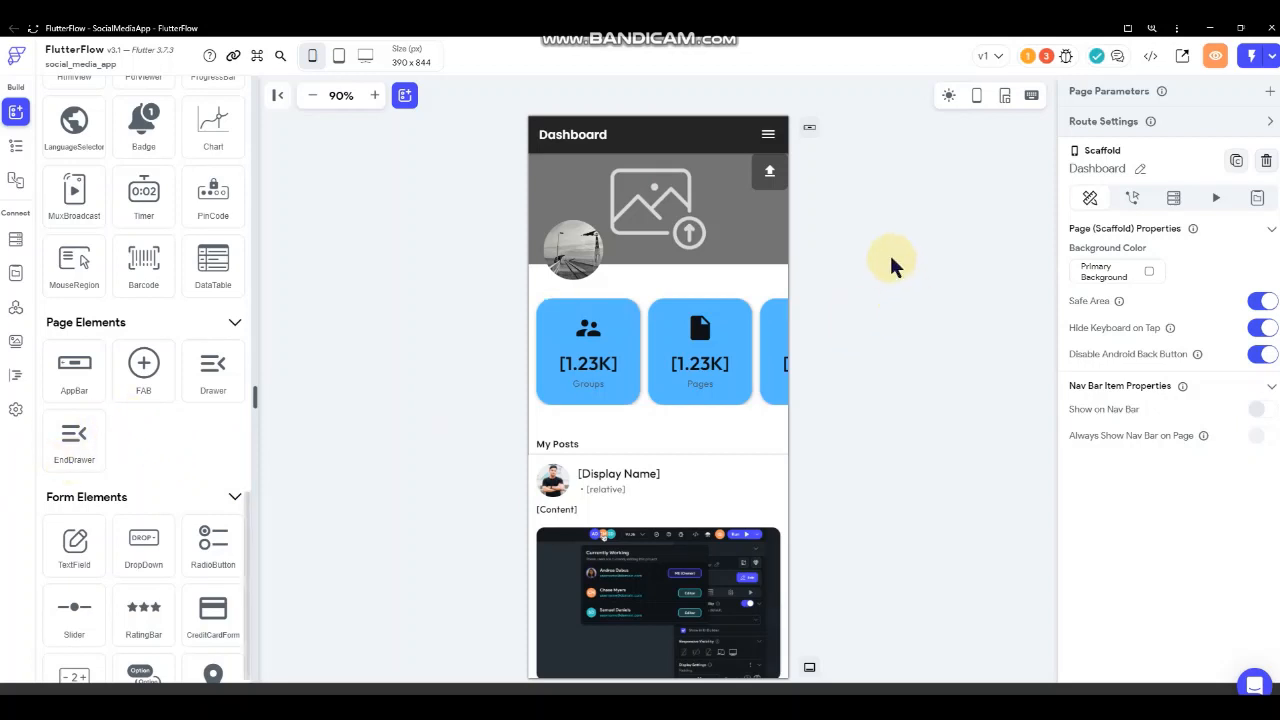
left_click_drag(74, 440, 655, 333)
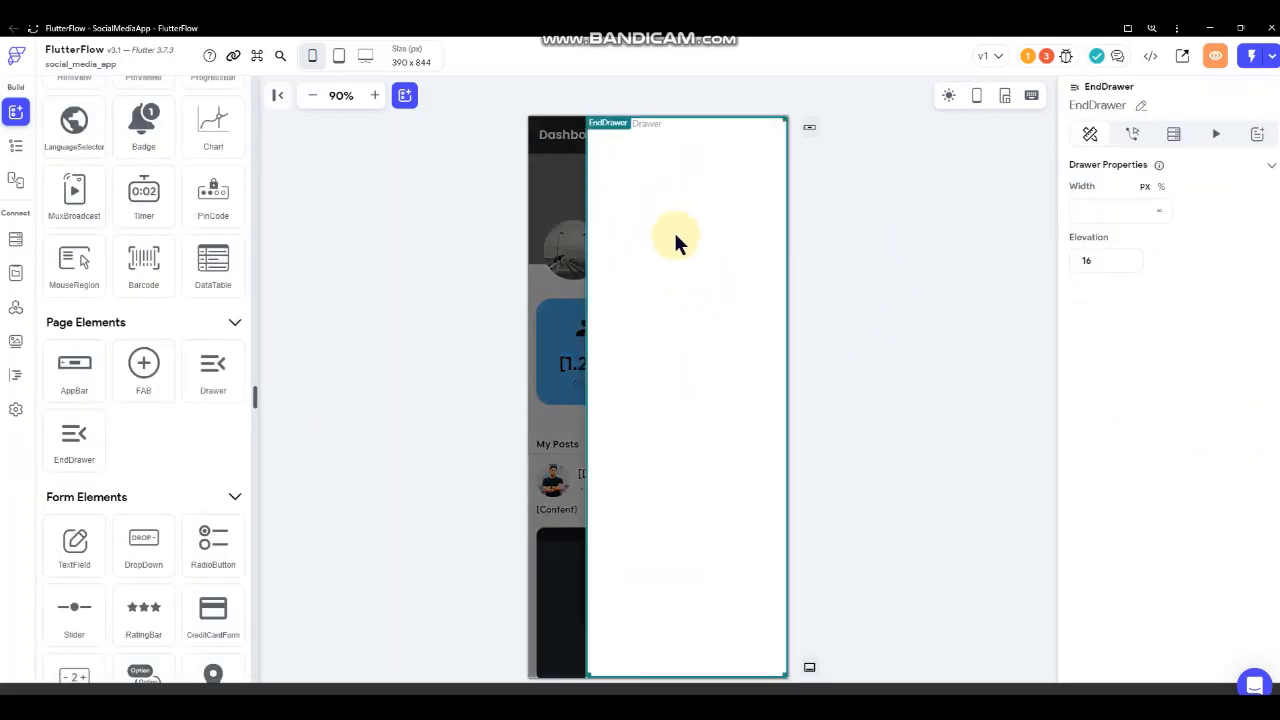
left_click(937, 228)
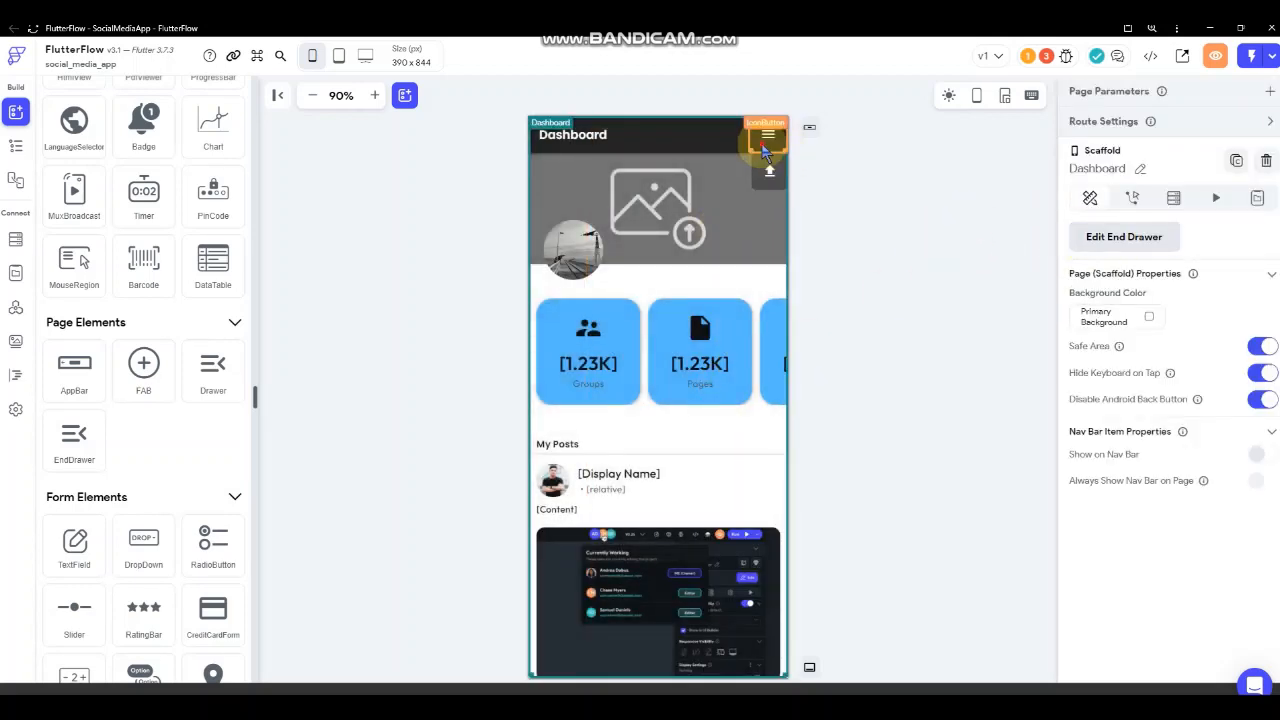
- Give the AppBar menu button an on-tap Drawer action of type Open End Drawer
left_click(768, 134)
left_click(1132, 134)
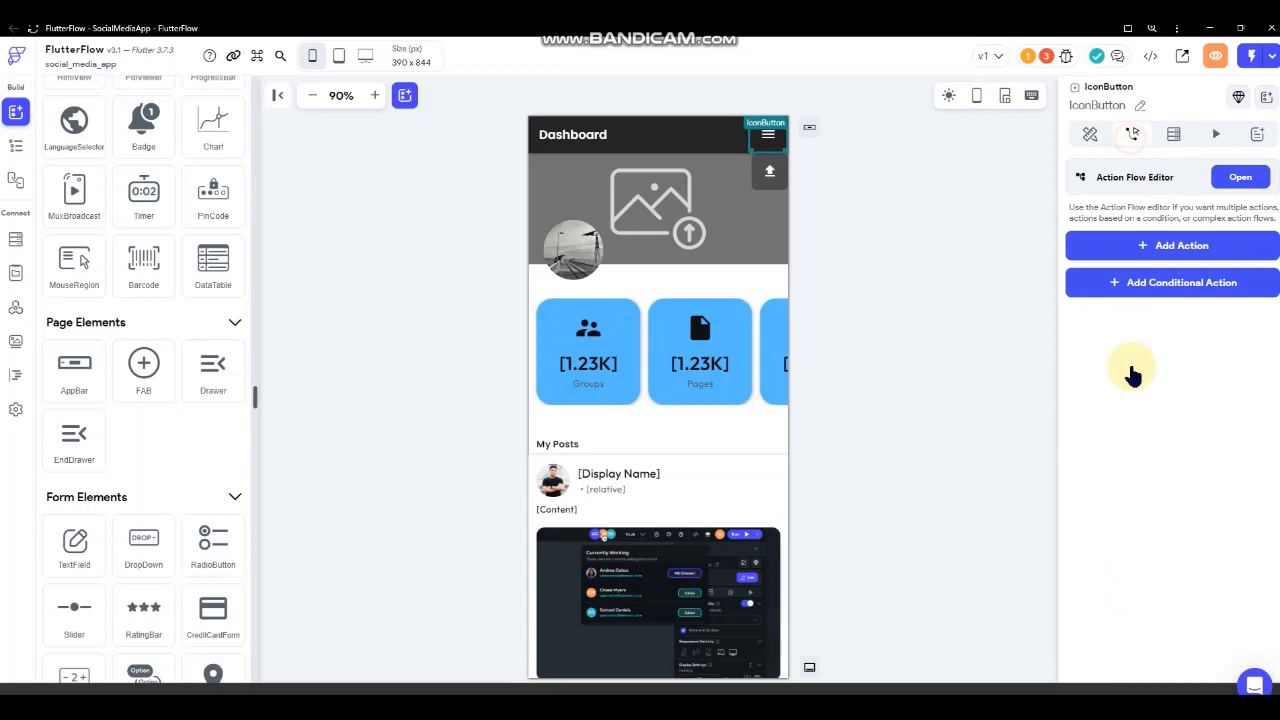
left_click(1143, 245)
scroll(1154, 420, "down", 2)
scroll(1160, 440, "down", 5)
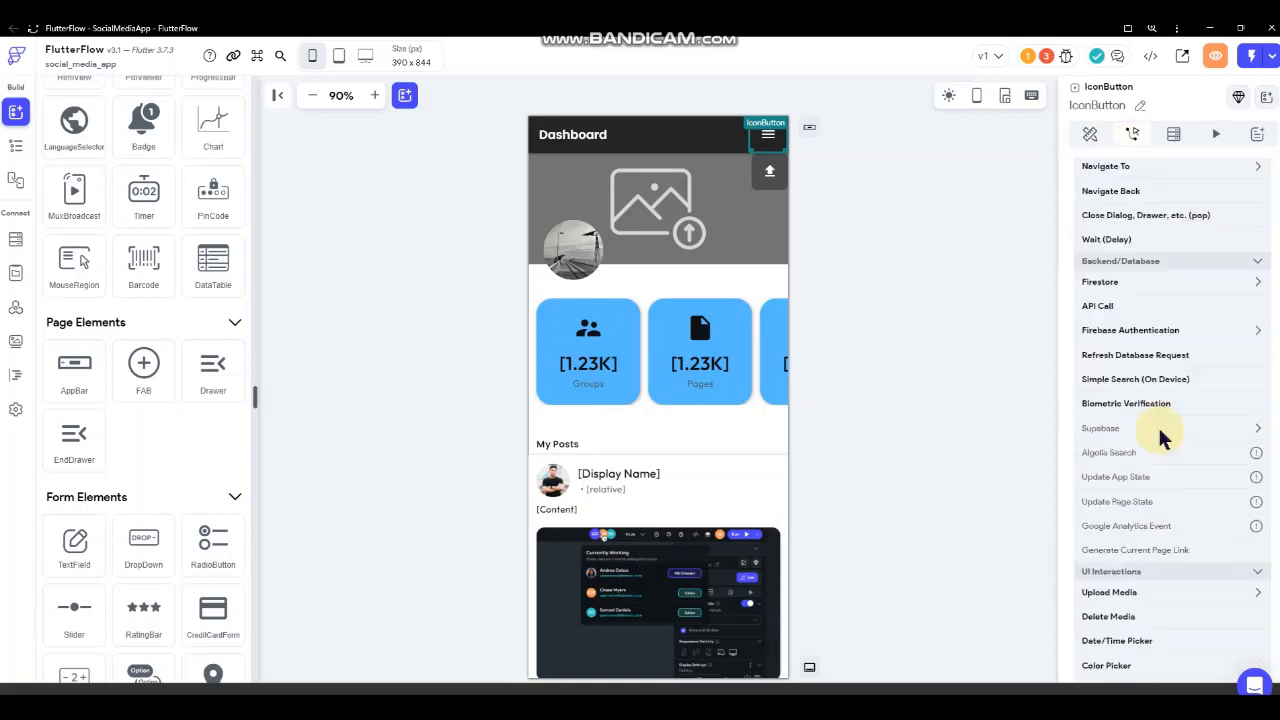
left_click(1097, 592)
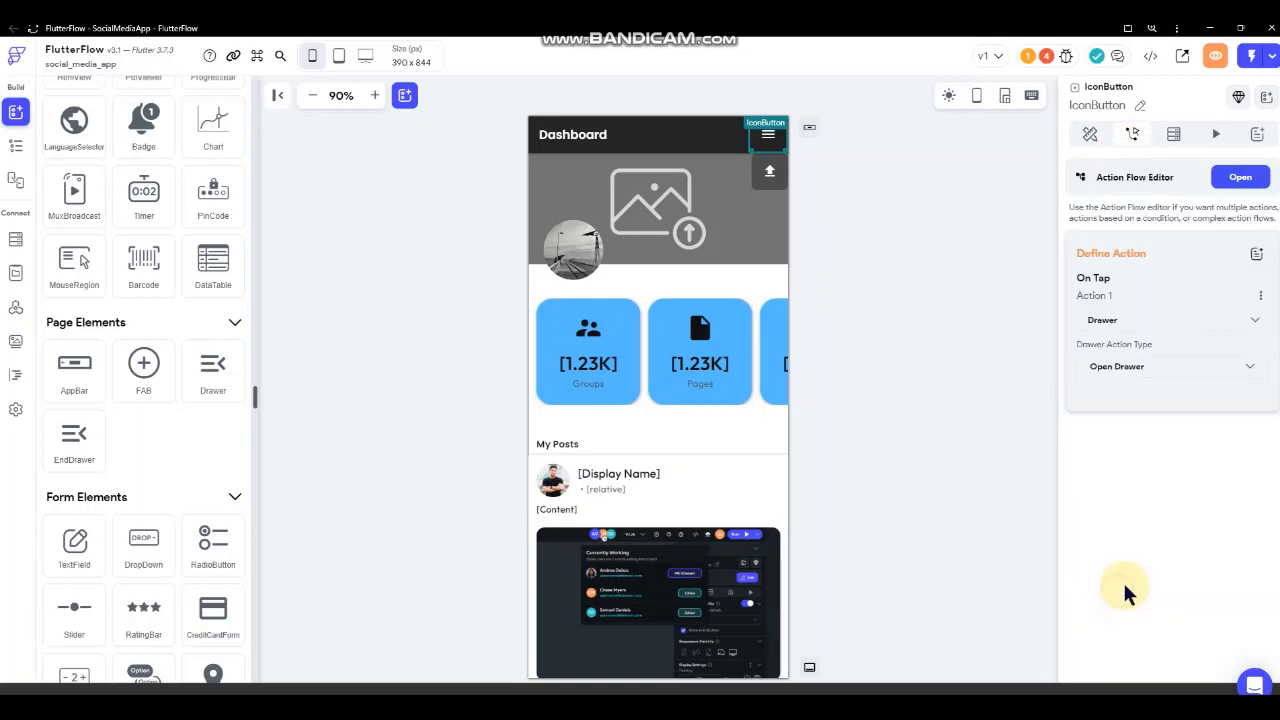
left_click(1138, 372)
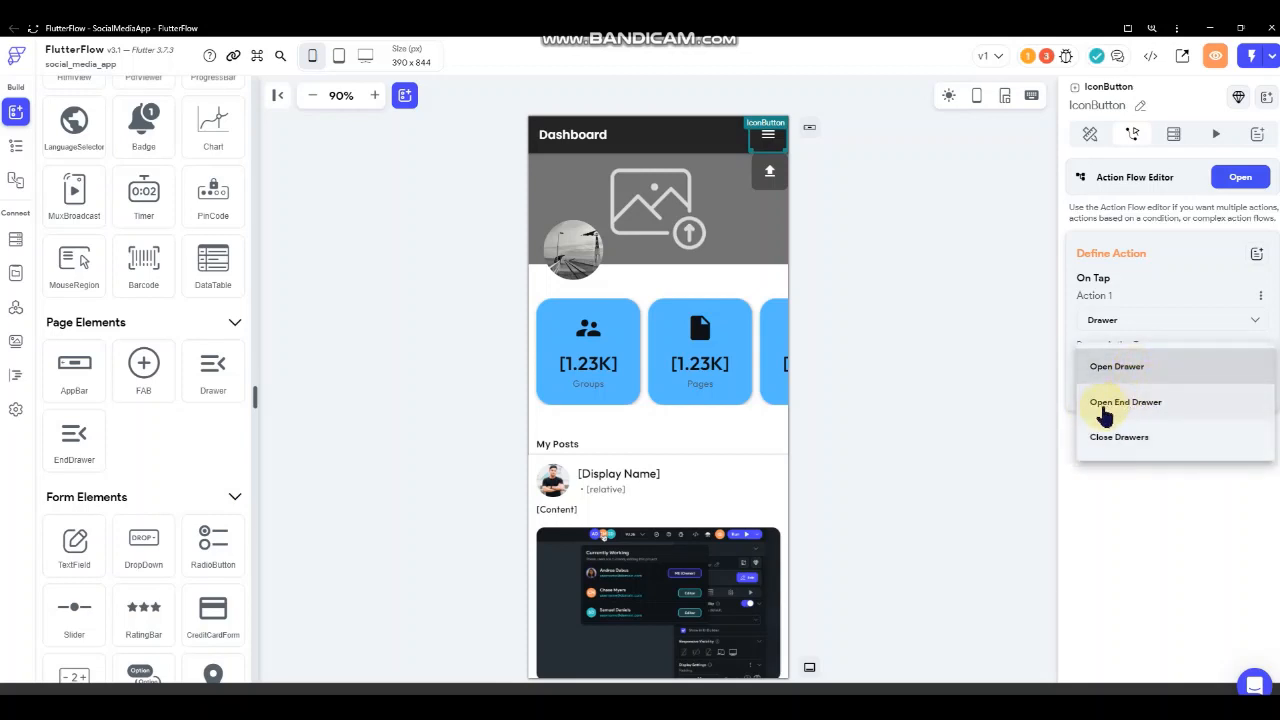
left_click(1132, 404)
left_click(970, 255)
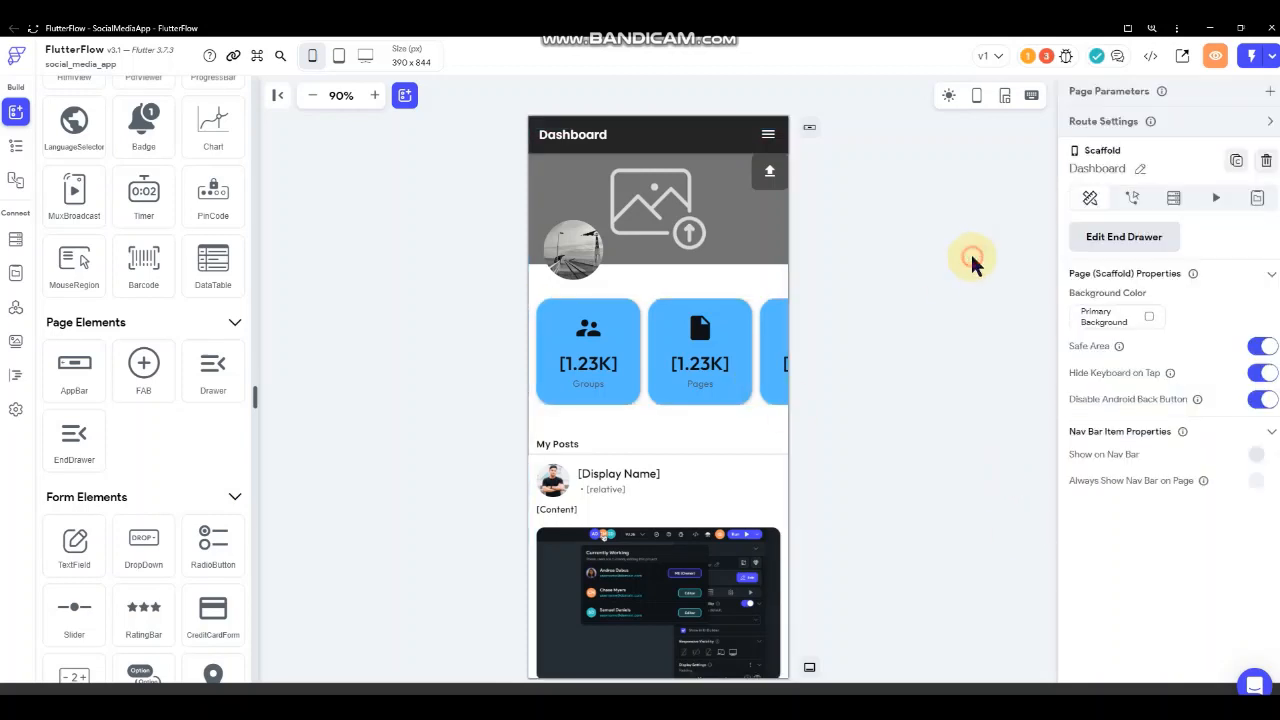
- Show the Dashboard's end drawer for editing and add a Container inside it
left_click(1148, 243)
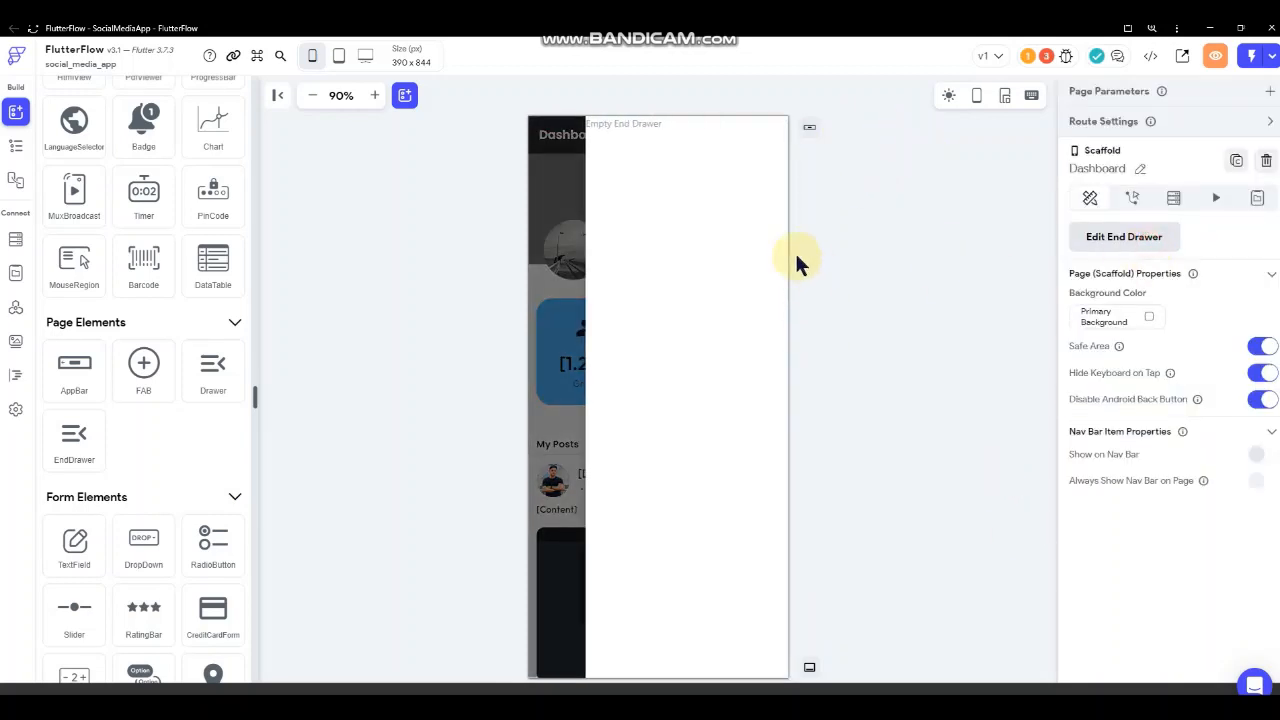
left_click(694, 249)
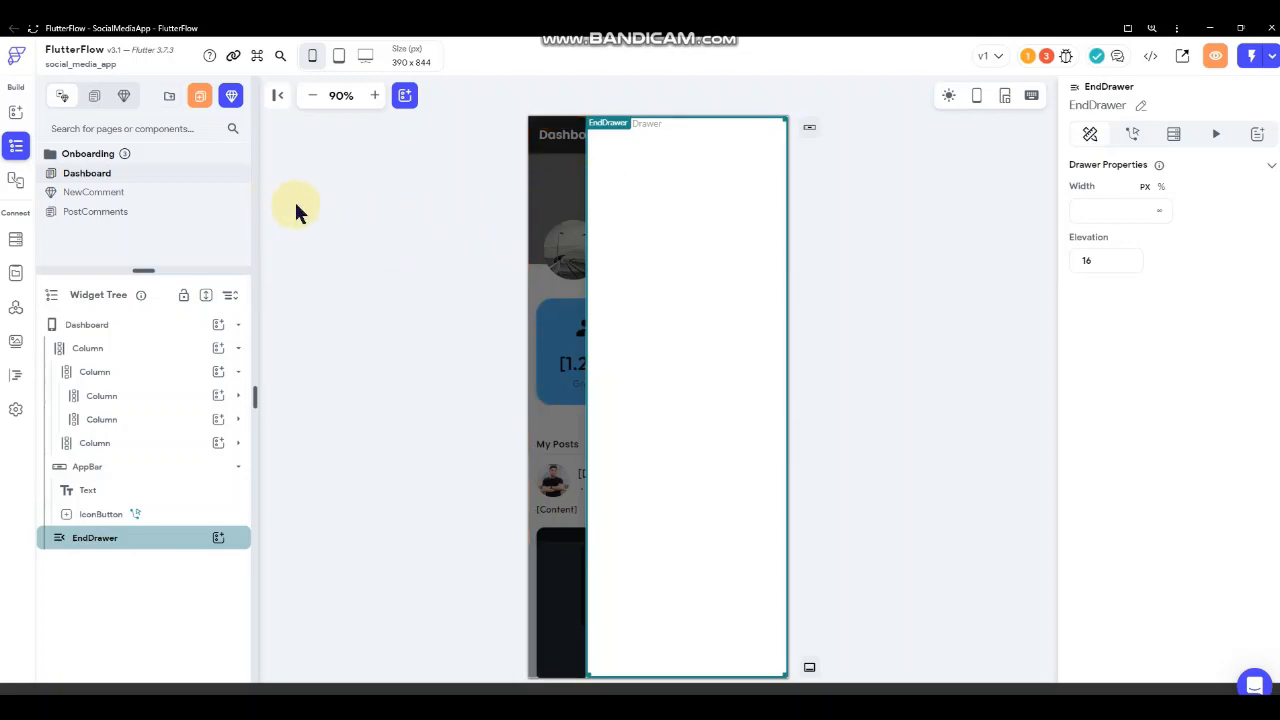
left_click(14, 114)
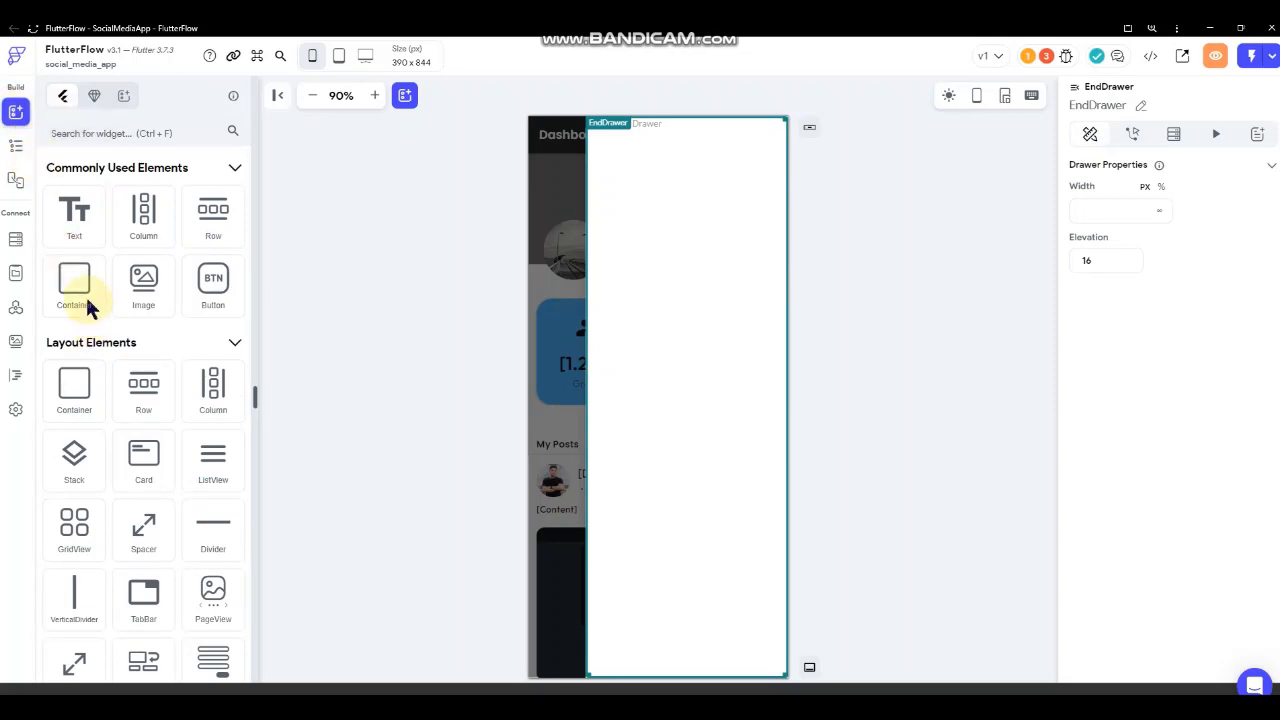
left_click_drag(78, 274, 682, 292)
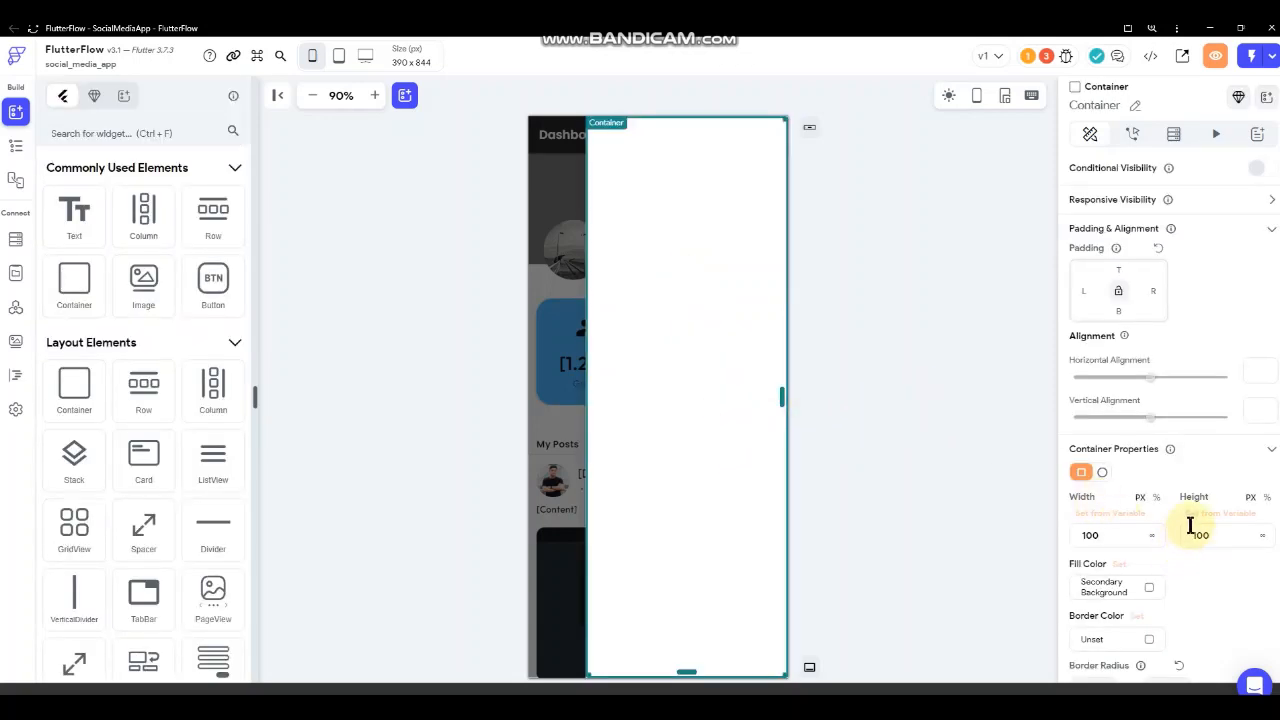
- Enable a gradient on the drawer's Container and set Color 1 to the darker blue from the recent colors
scroll(1193, 533, "down", 2)
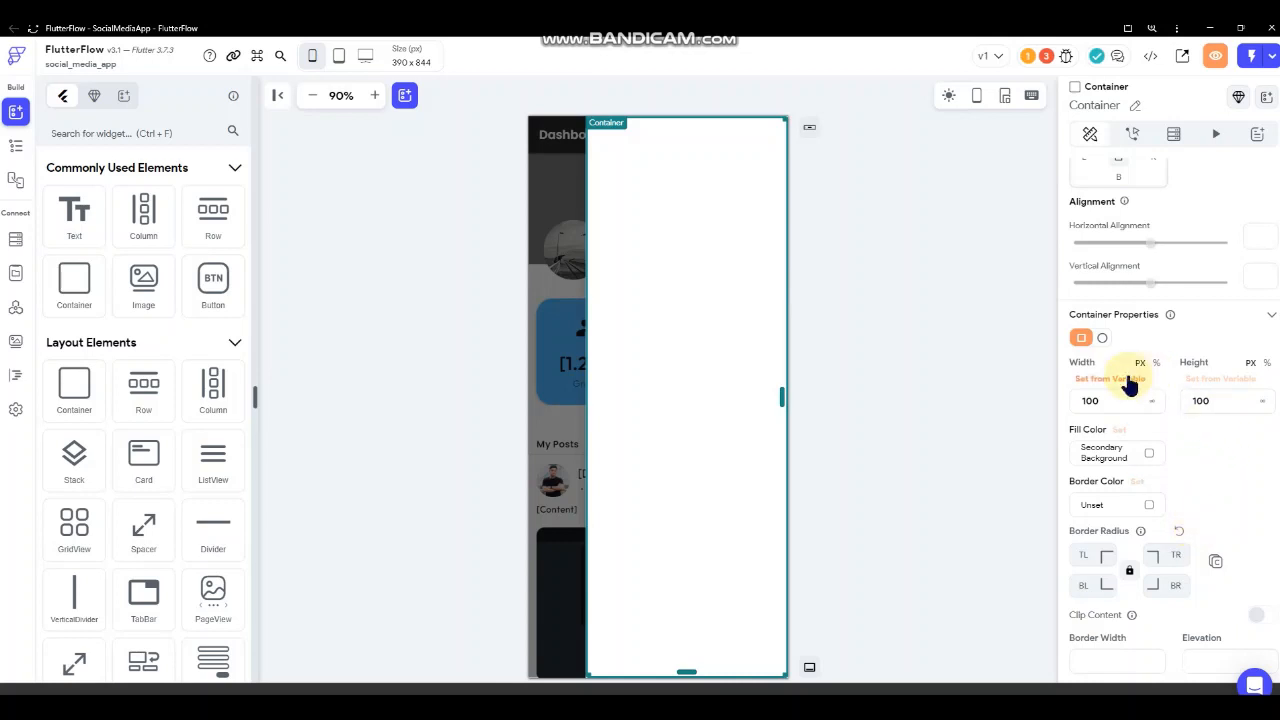
scroll(1215, 515, "down", 5)
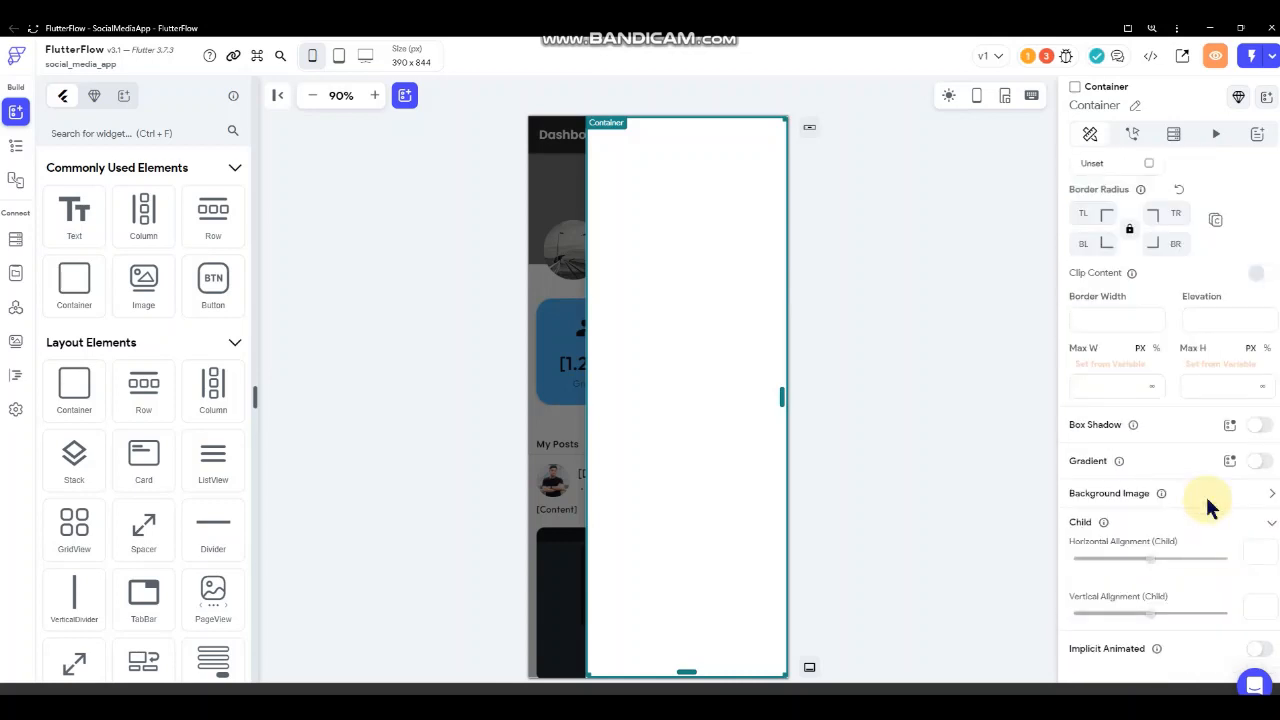
left_click(1256, 461)
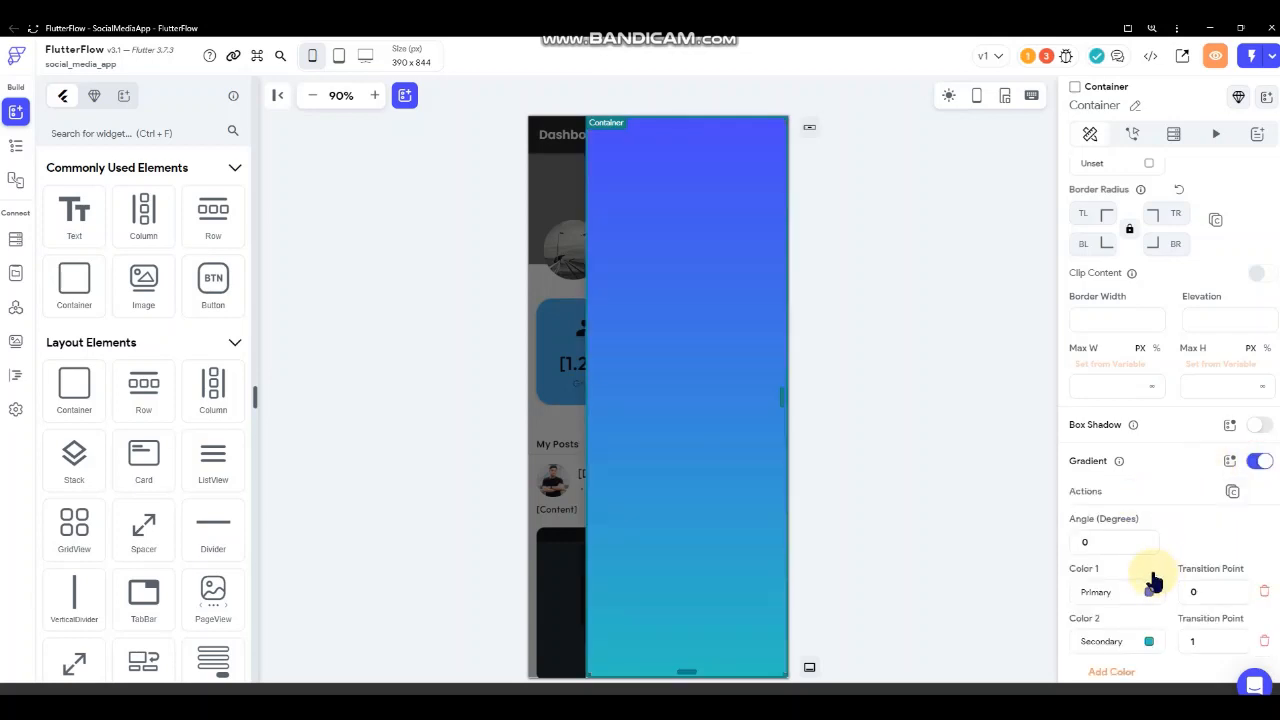
scroll(1154, 545, "down", 1)
left_click(1148, 524)
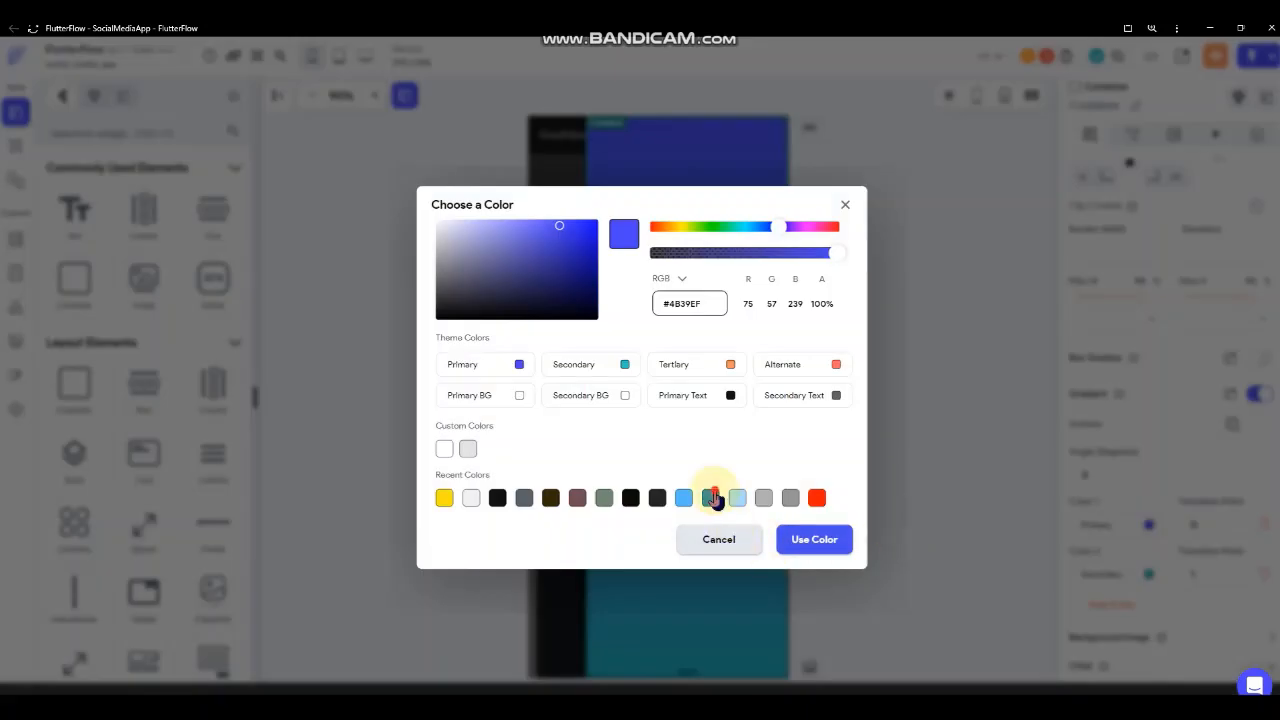
left_click(710, 497)
left_click(797, 542)
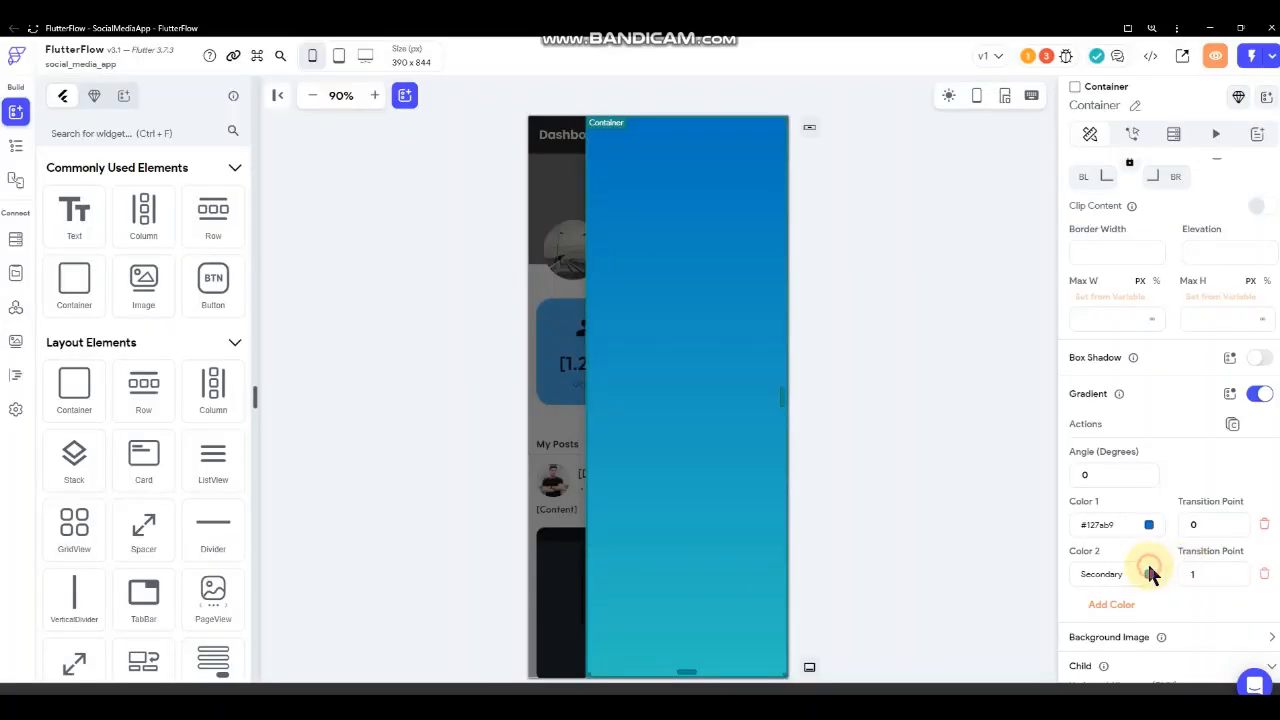
- Set the drawer Container's gradient Color 2 to the recent dark grey #252424
left_click(1149, 573)
left_click(657, 497)
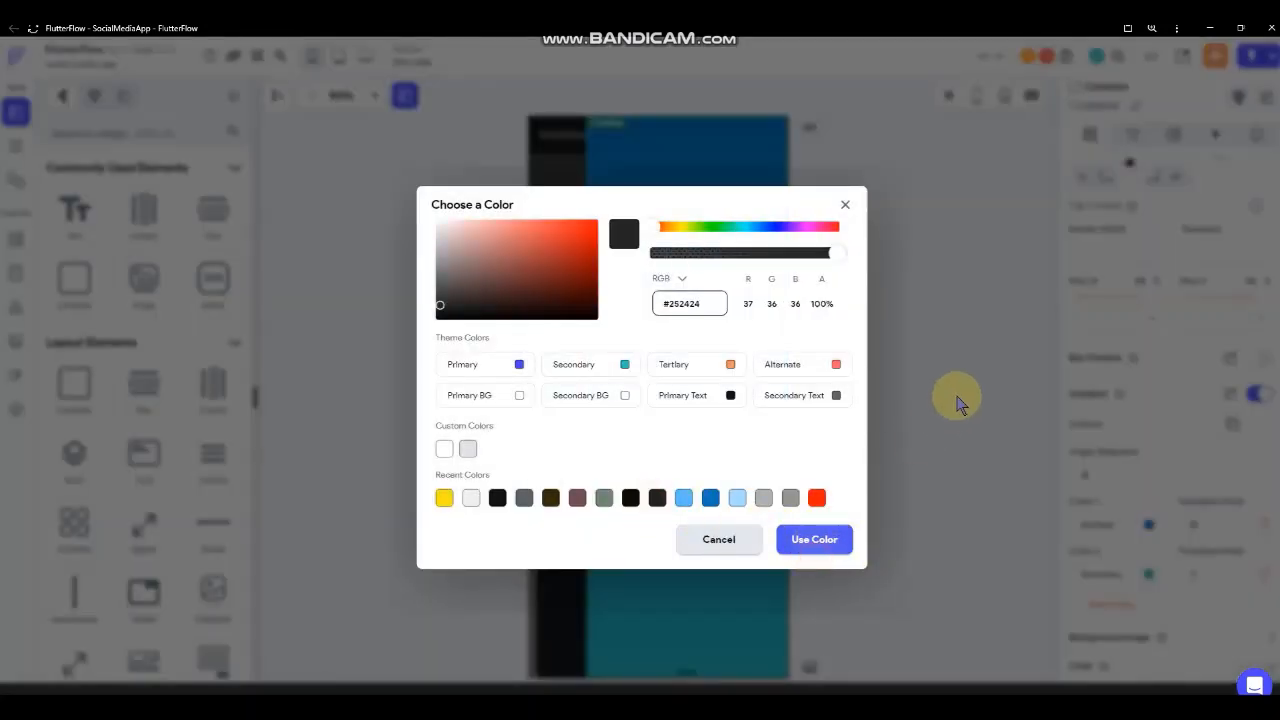
left_click(956, 402)
left_click(958, 398)
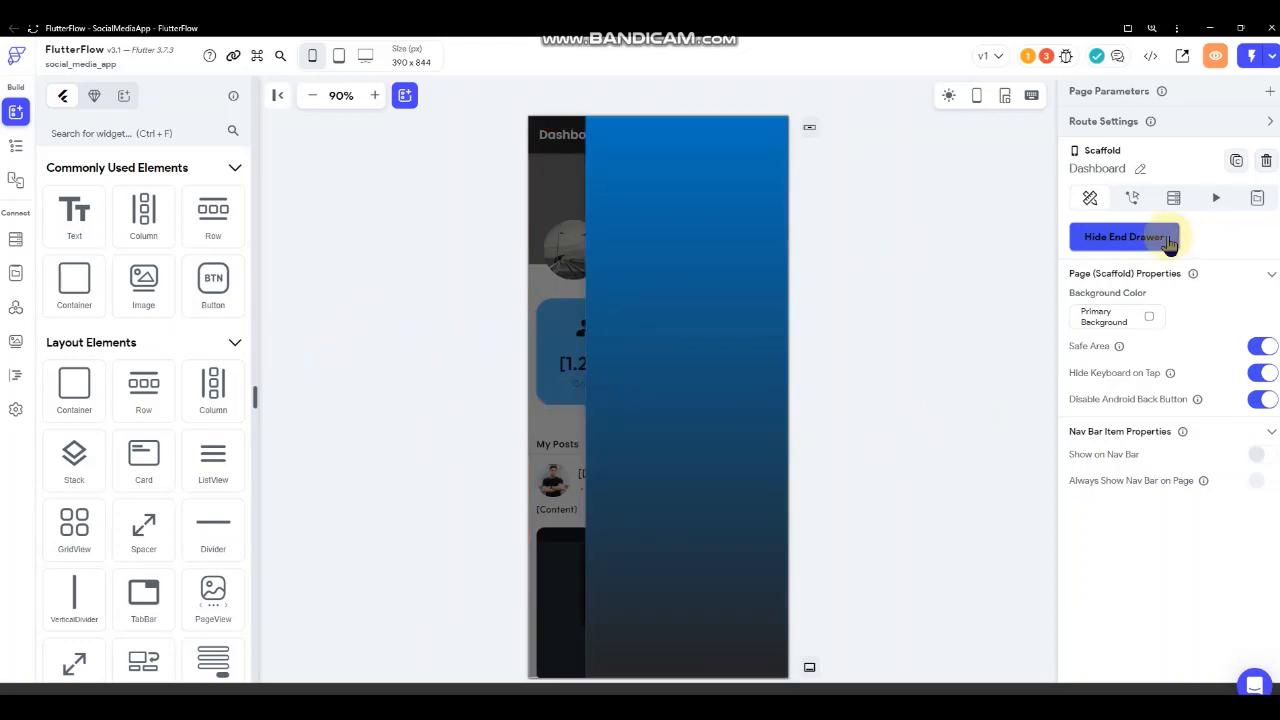
- Add a Column inside the drawer's gradient Container and preview it in the device frame
left_click(975, 96)
left_click(980, 100)
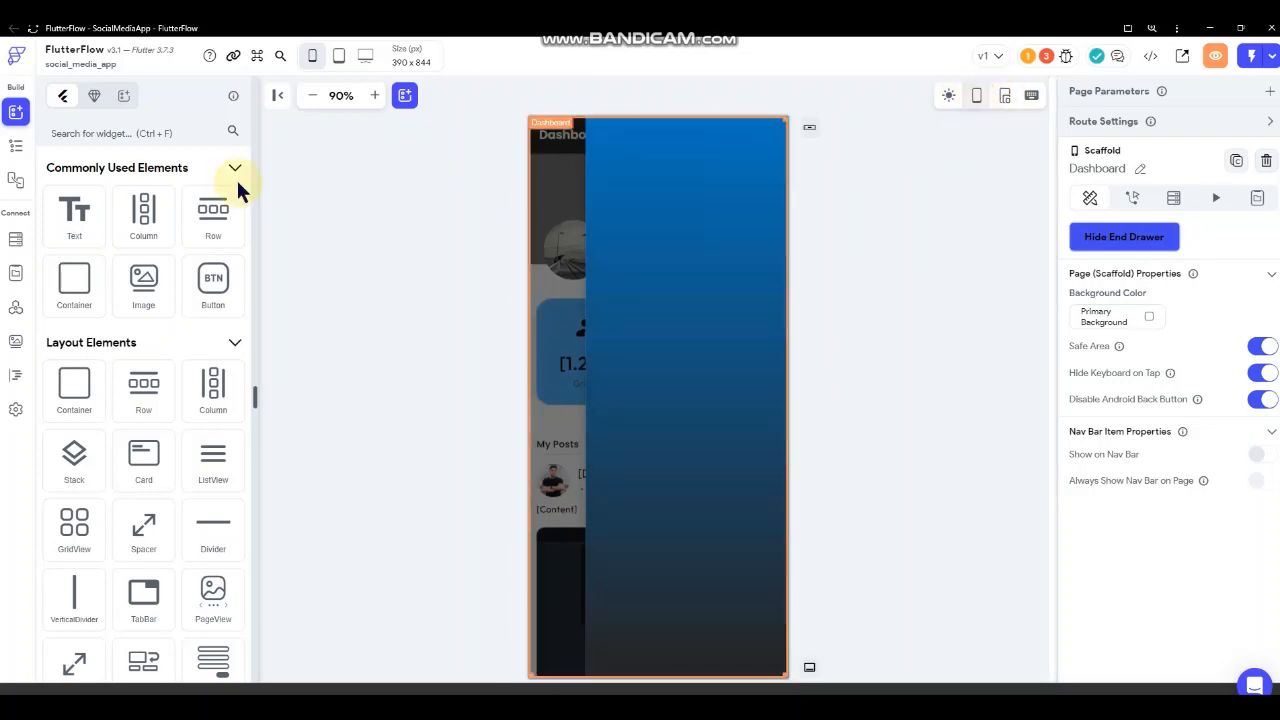
left_click_drag(143, 215, 683, 285)
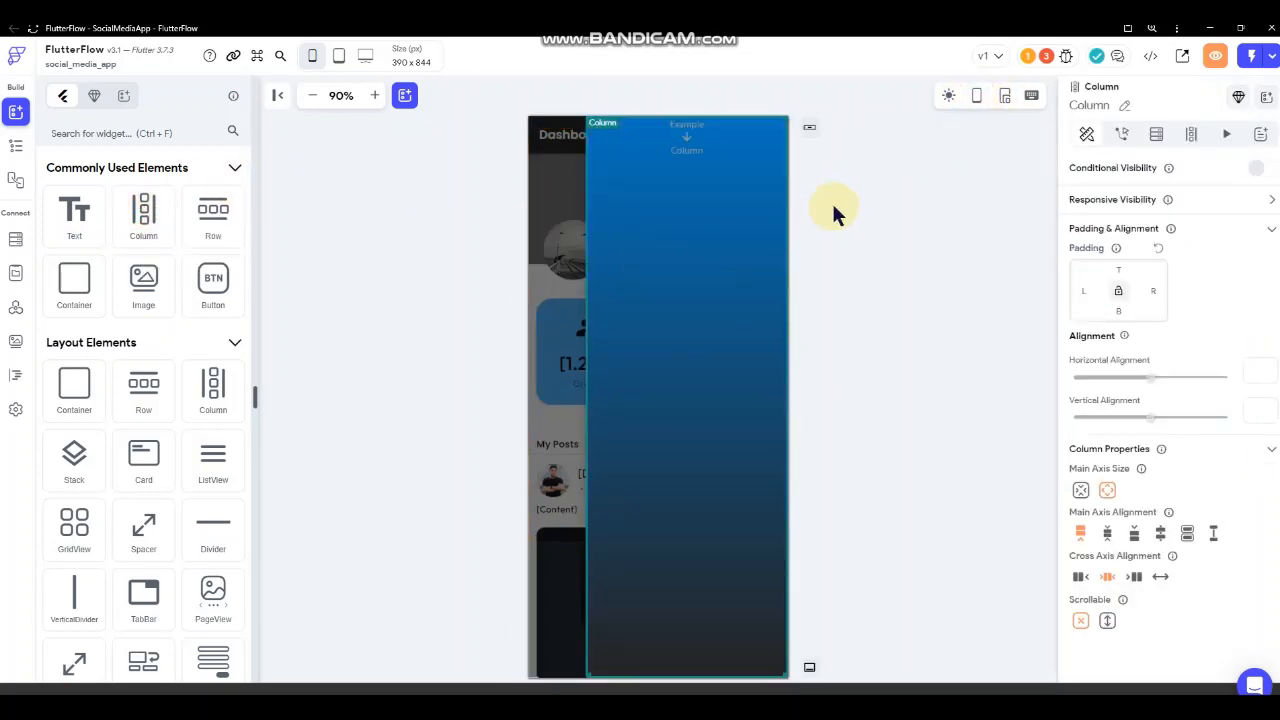
left_click(975, 96)
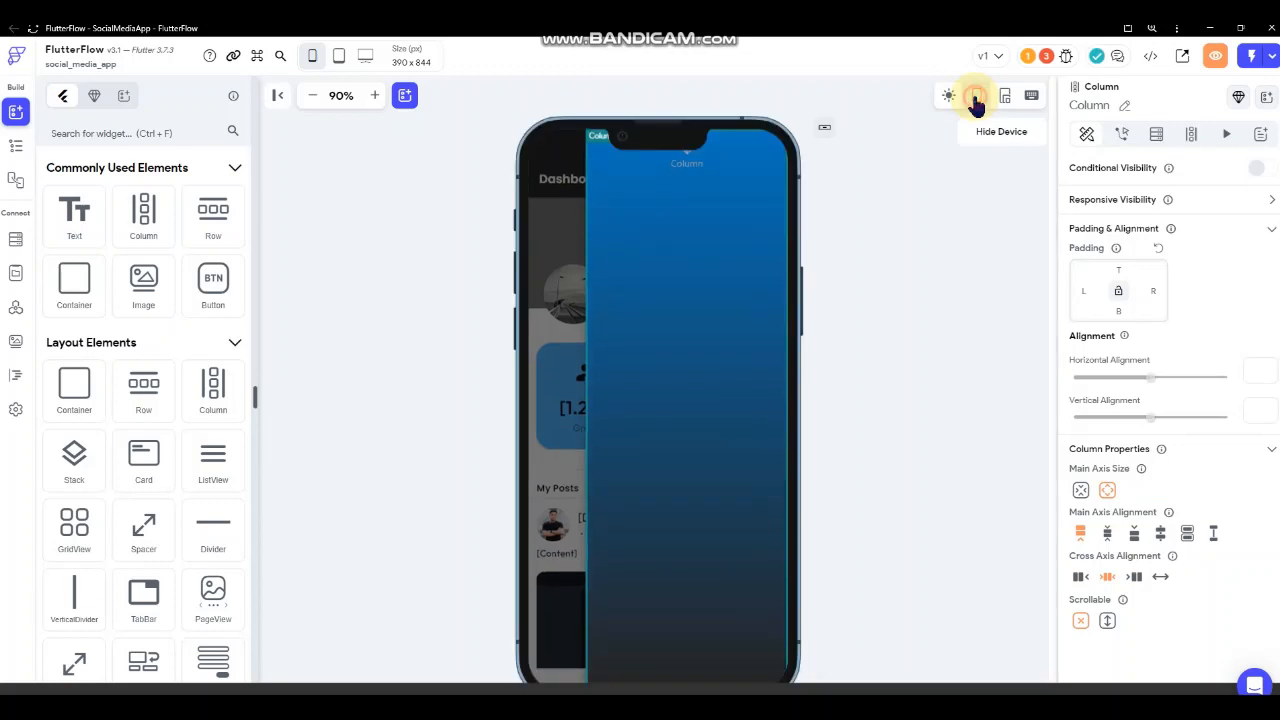
left_click(975, 96)
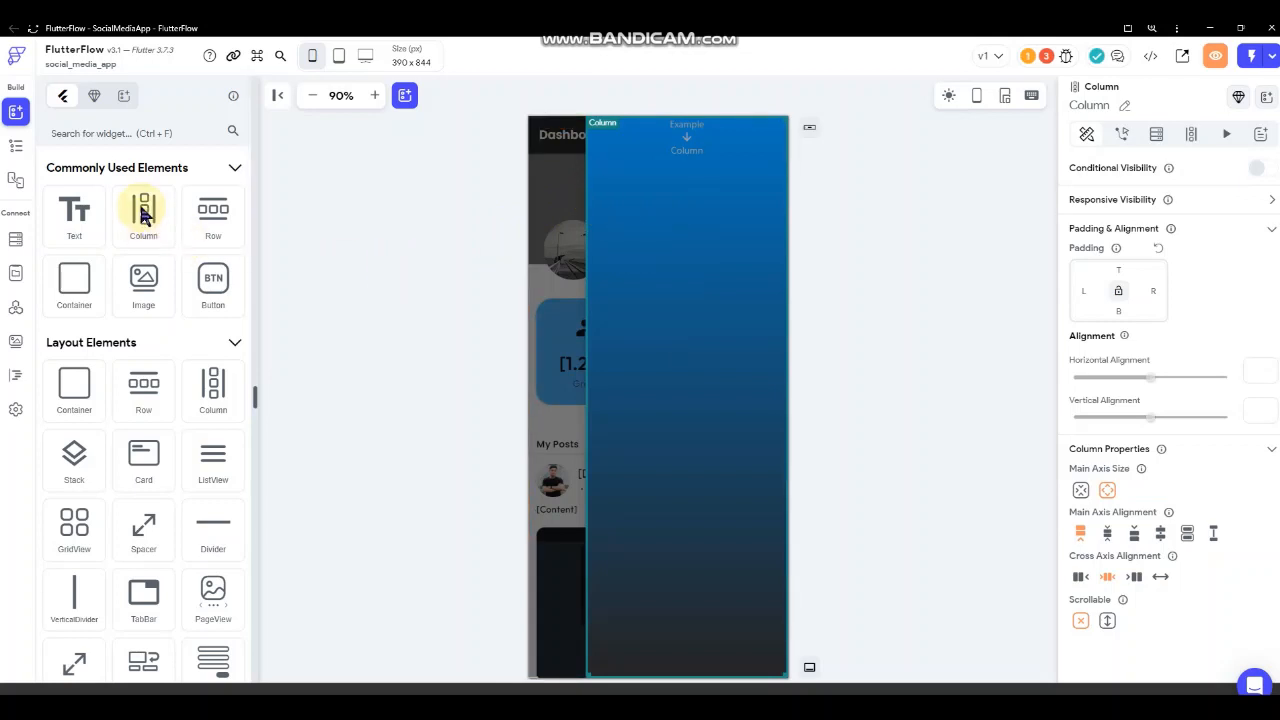
- Nest a second Column inside the drawer's Column and check its position against the device frame's notch
left_click_drag(143, 215, 664, 267)
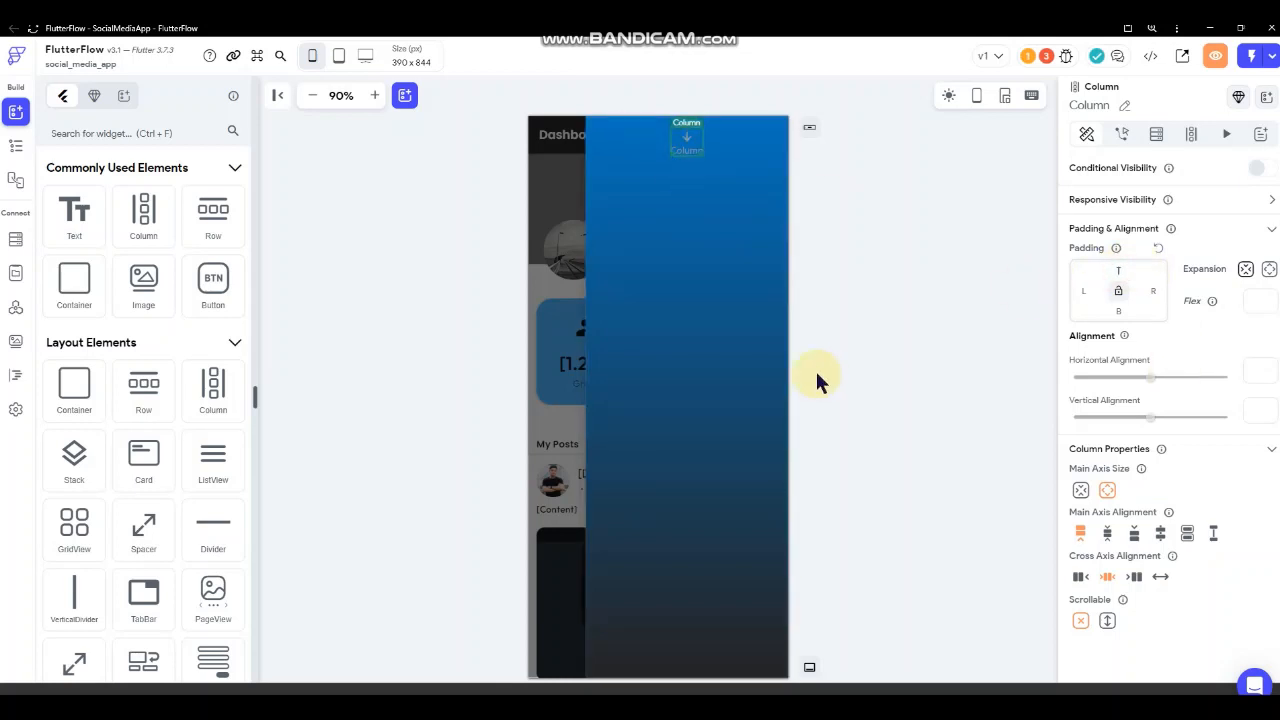
left_click(868, 300)
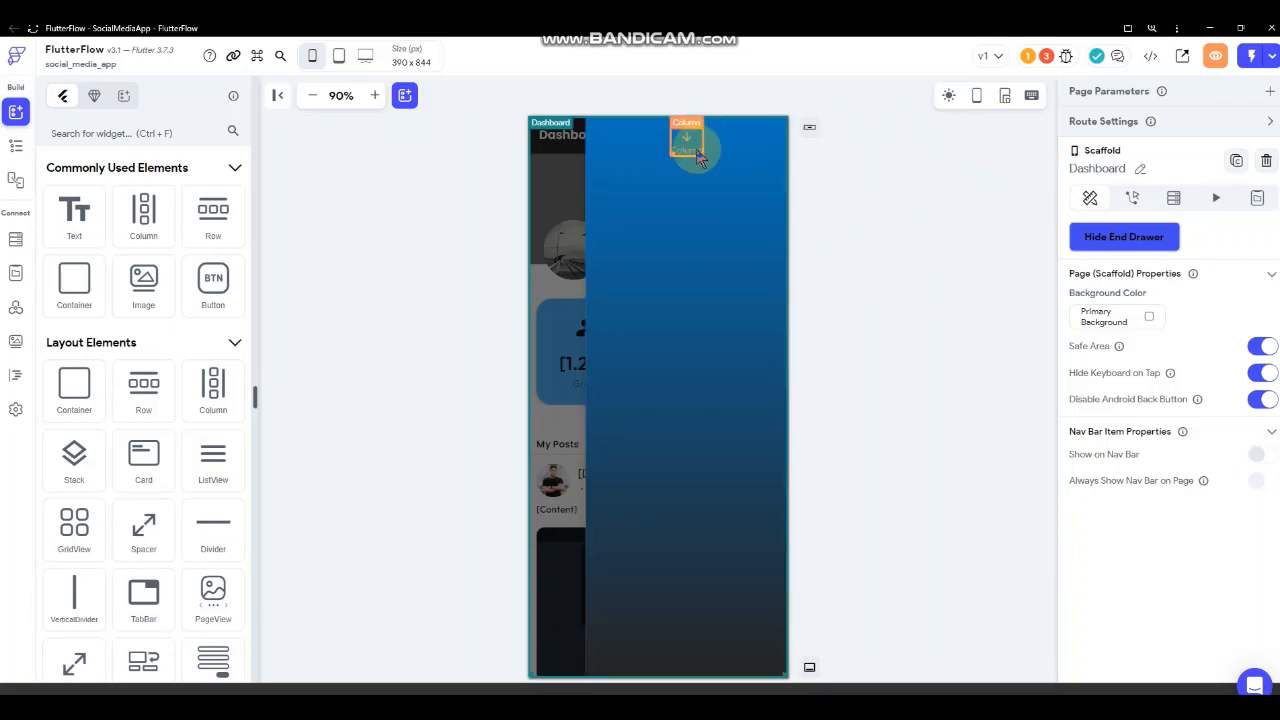
left_click(979, 104)
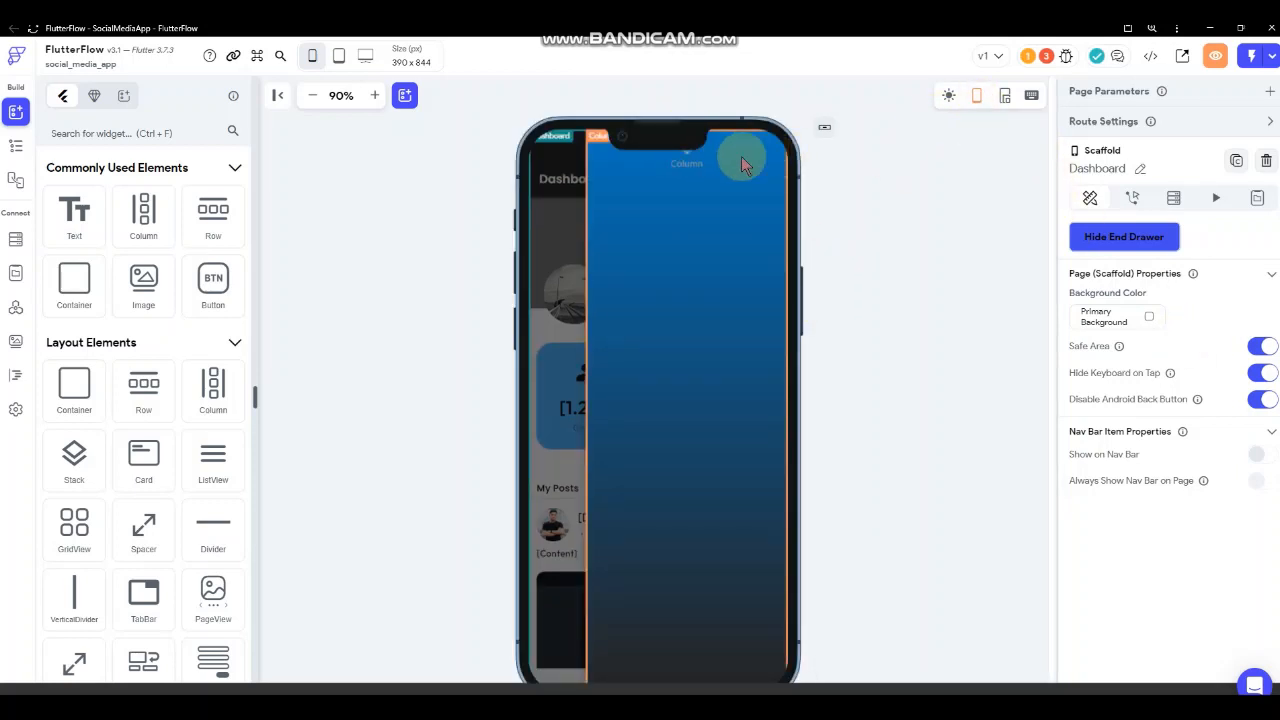
left_click(976, 95)
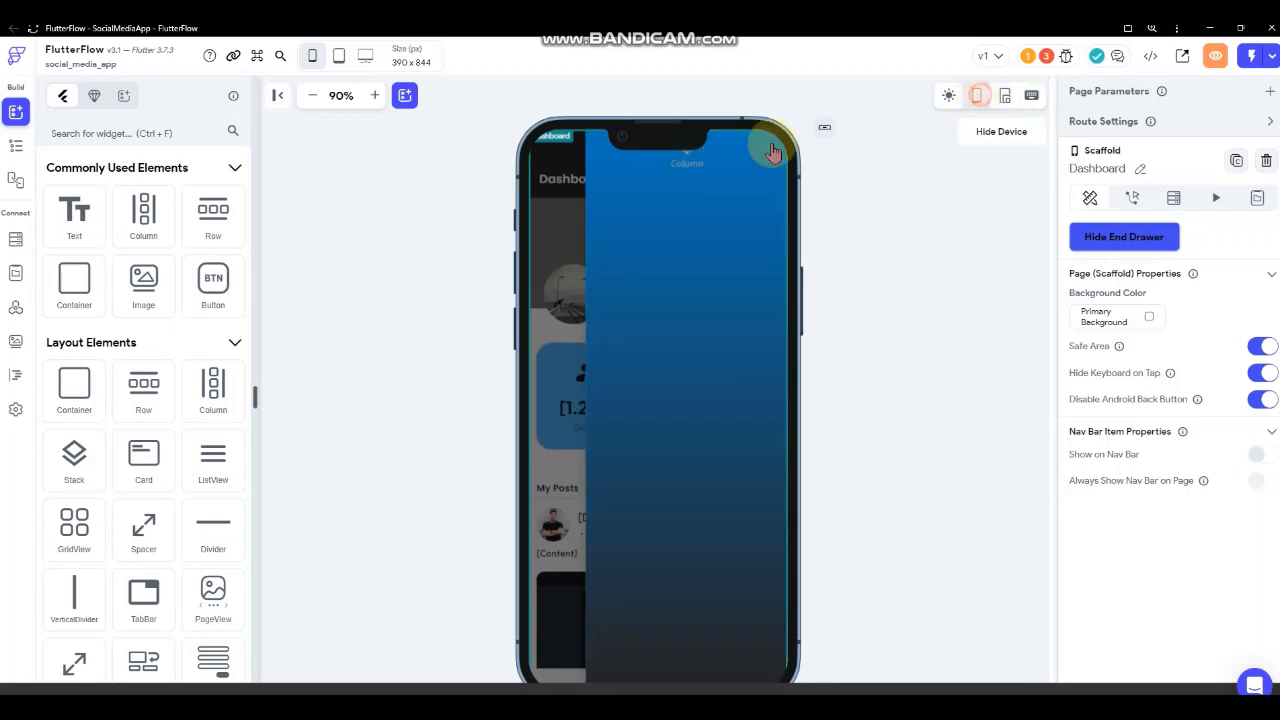
- Set the nested drawer Column's top padding to 60
left_click(682, 136)
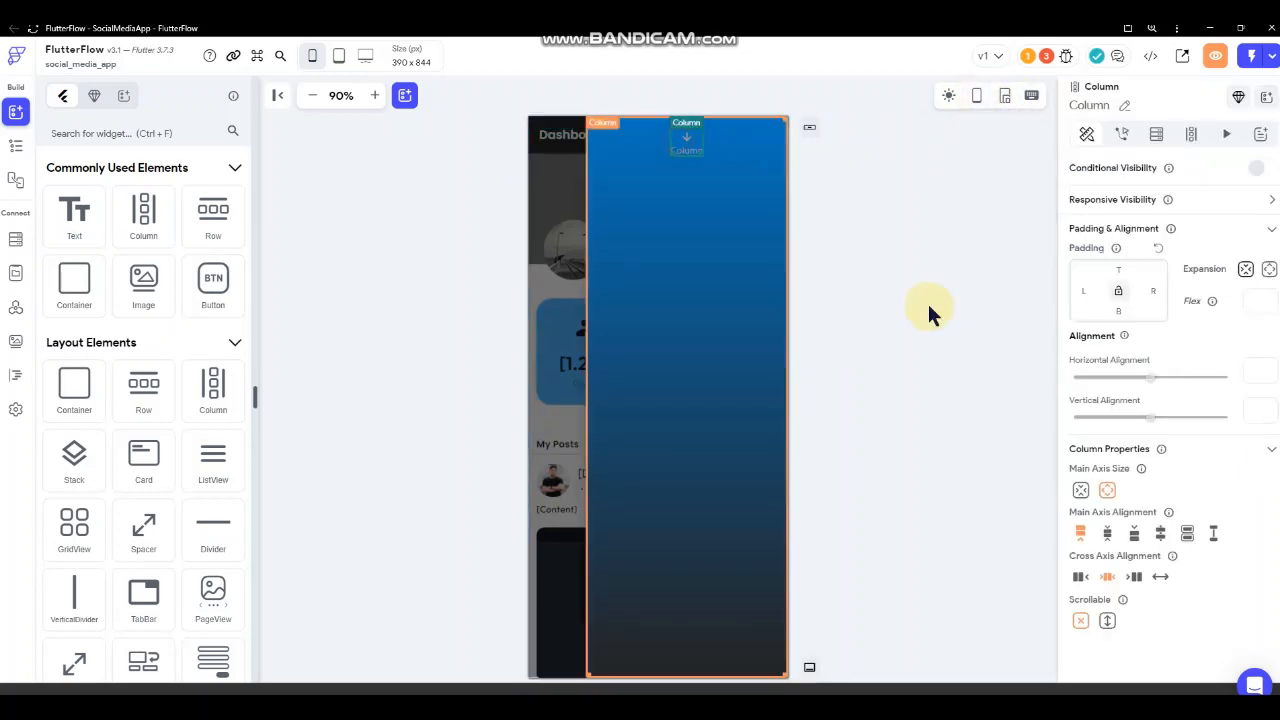
left_click(1120, 269)
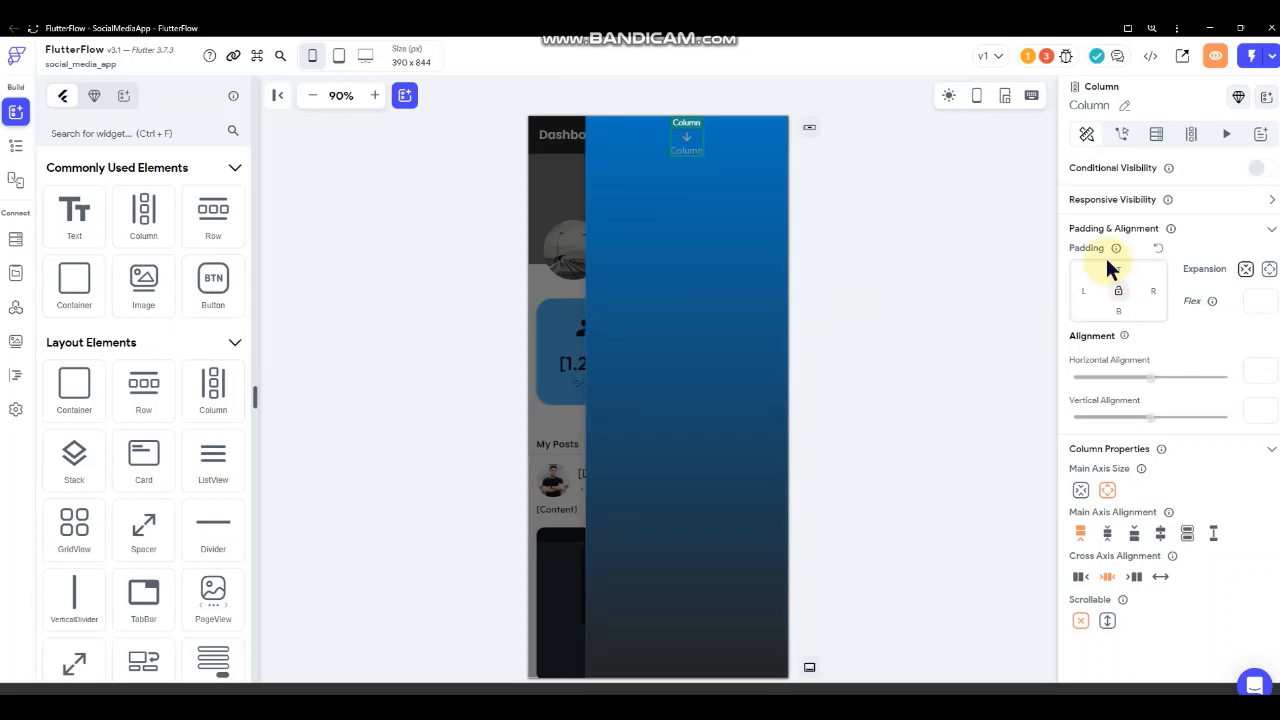
type("60")
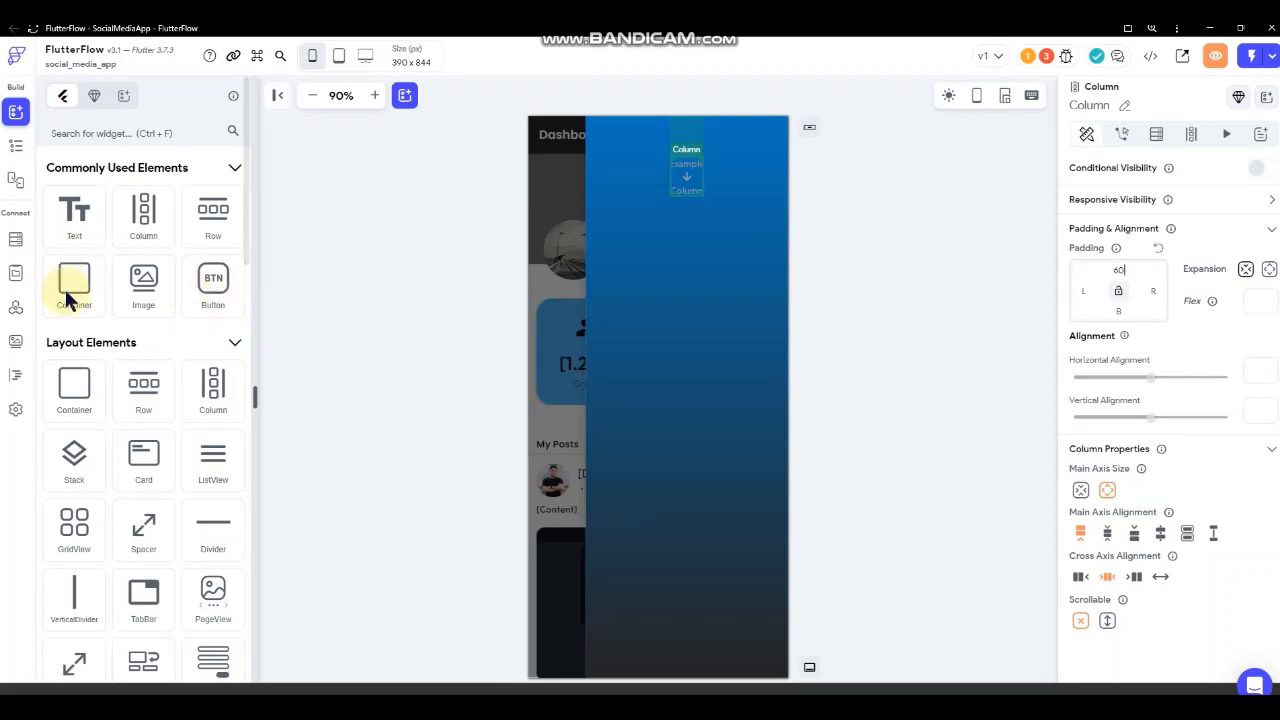
- Add a Container to the nested drawer Column, about 49.5 px high and spanning the drawer's full width
left_click_drag(70, 290, 680, 249)
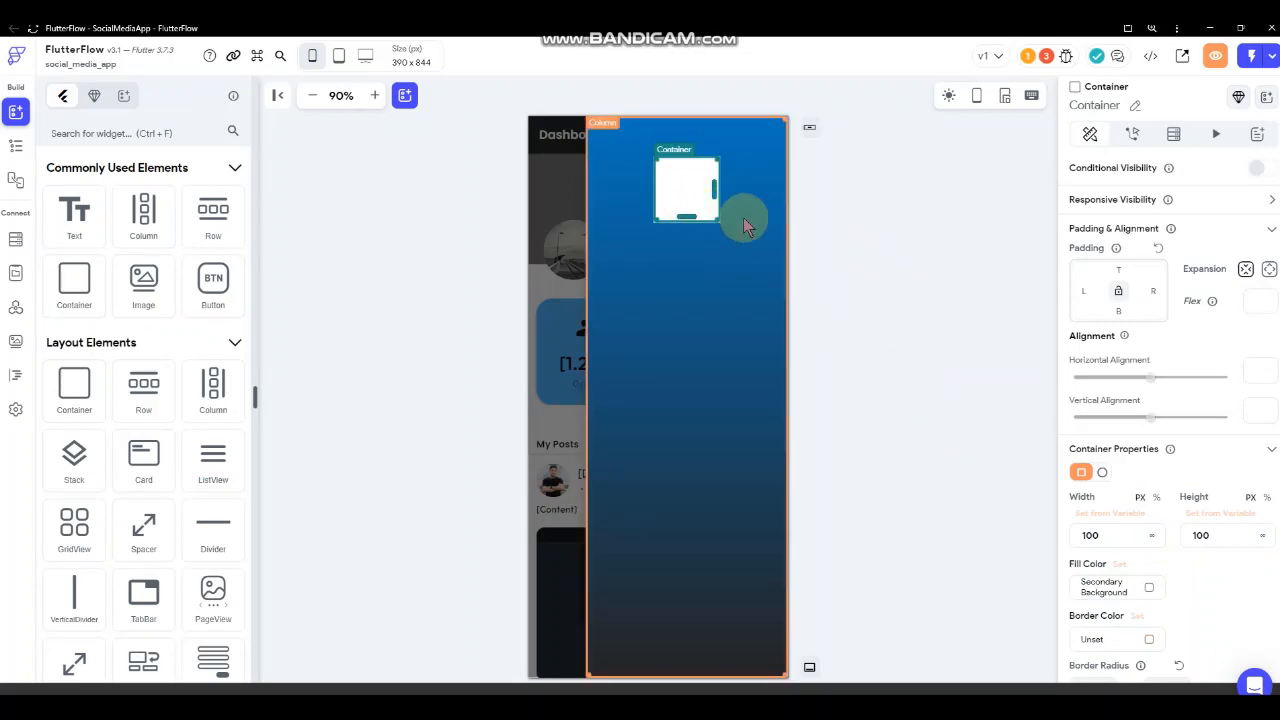
left_click_drag(685, 215, 687, 182)
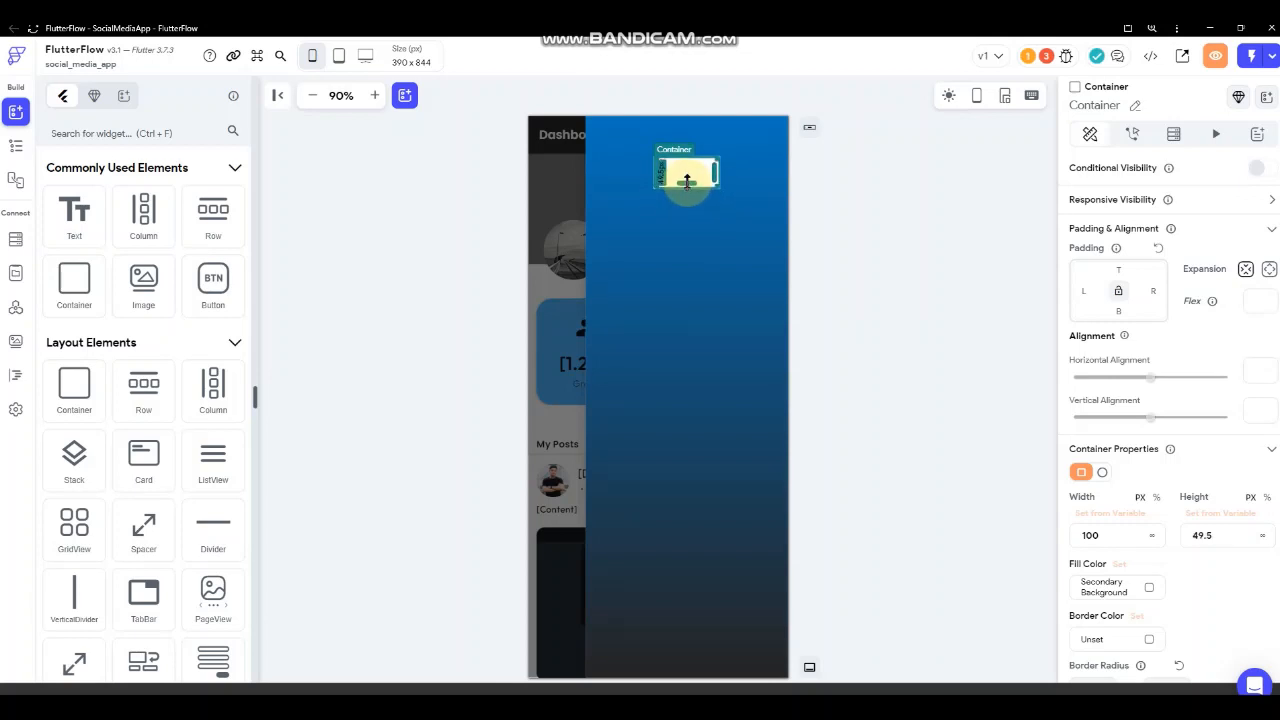
left_click(1120, 537)
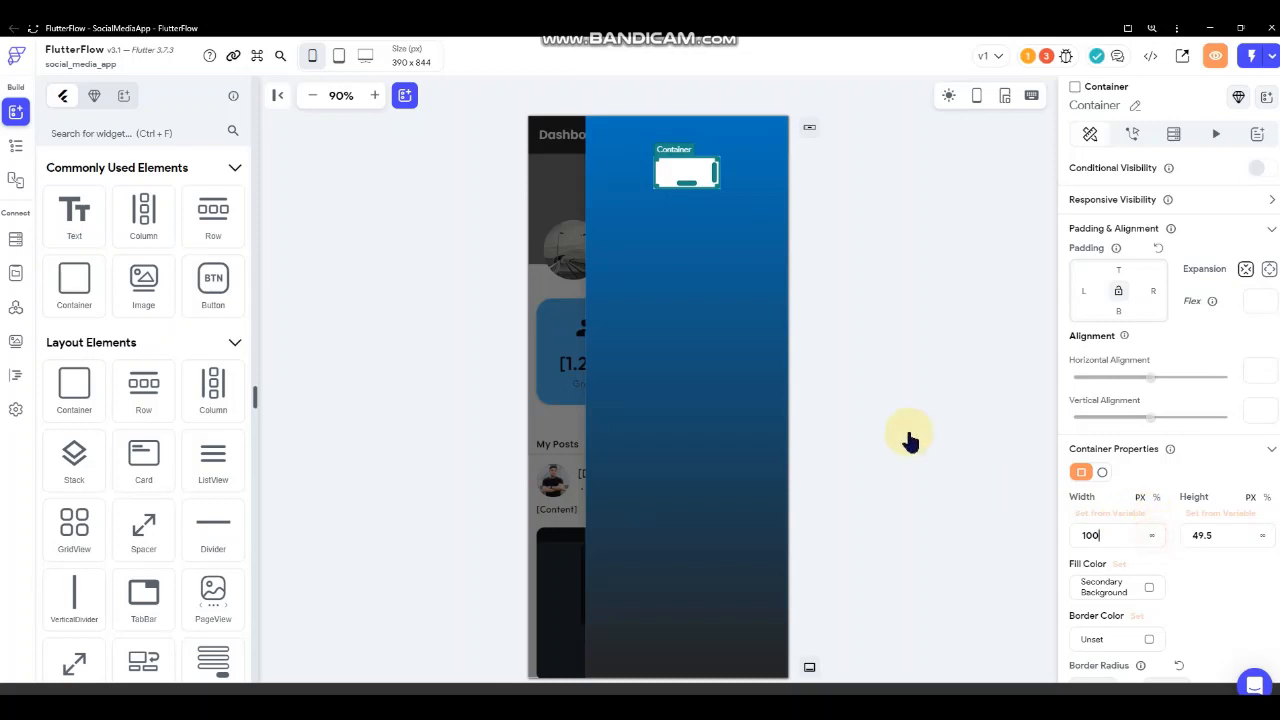
left_click(890, 228)
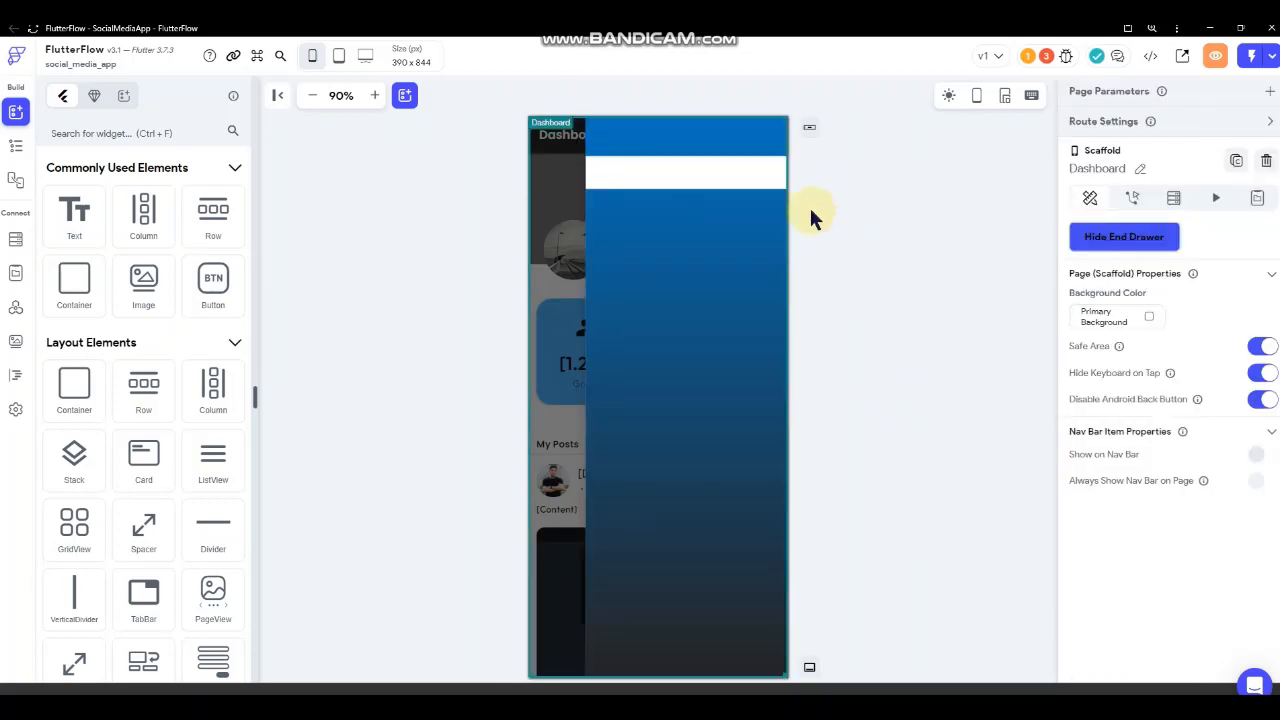
- Add a Row inside the white Container at the head of the end drawer
left_click(702, 180)
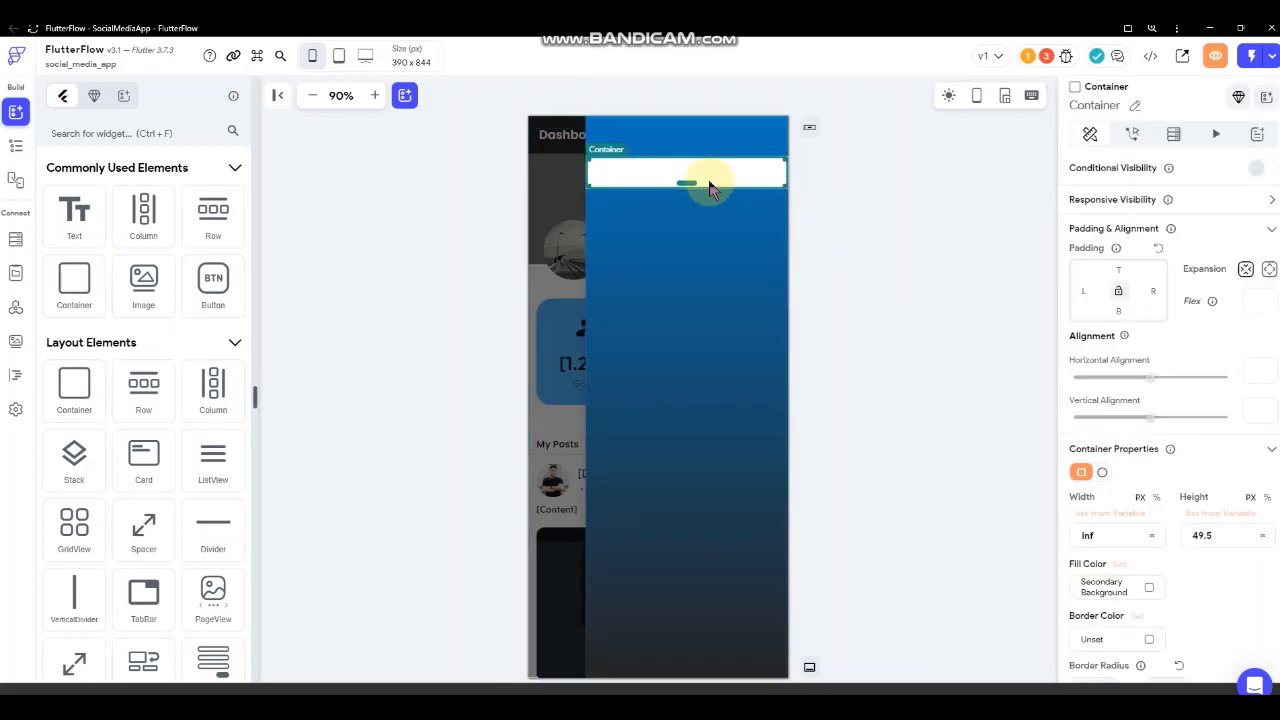
left_click(920, 259)
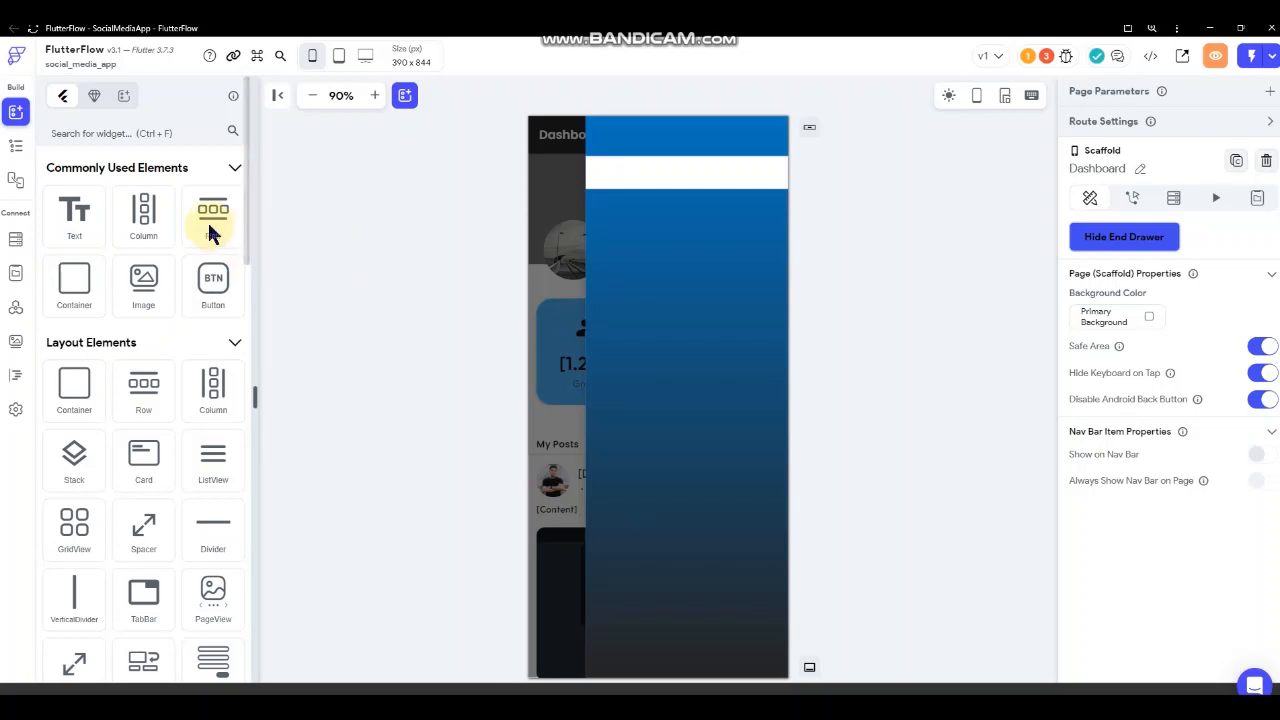
left_click_drag(209, 212, 645, 172)
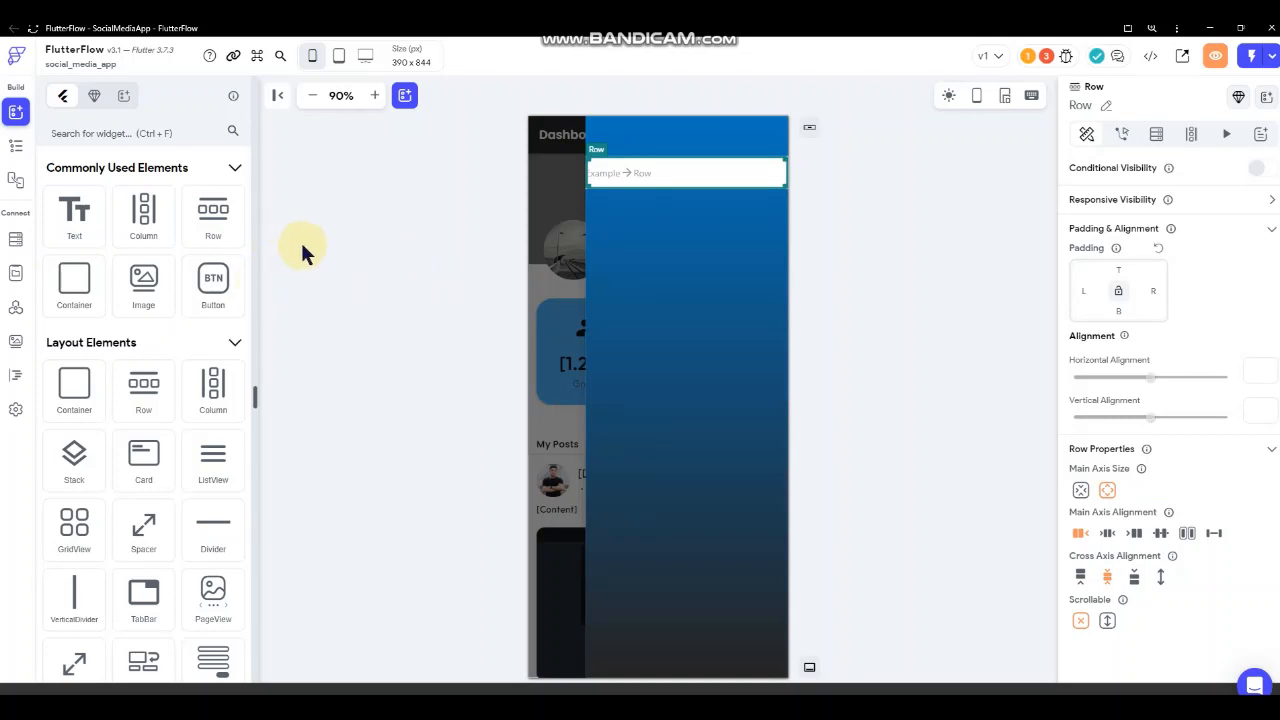
- Add an Icon to the drawer Container's Row, followed by a Text widget
scroll(141, 390, "down", 2)
scroll(143, 400, "down", 2)
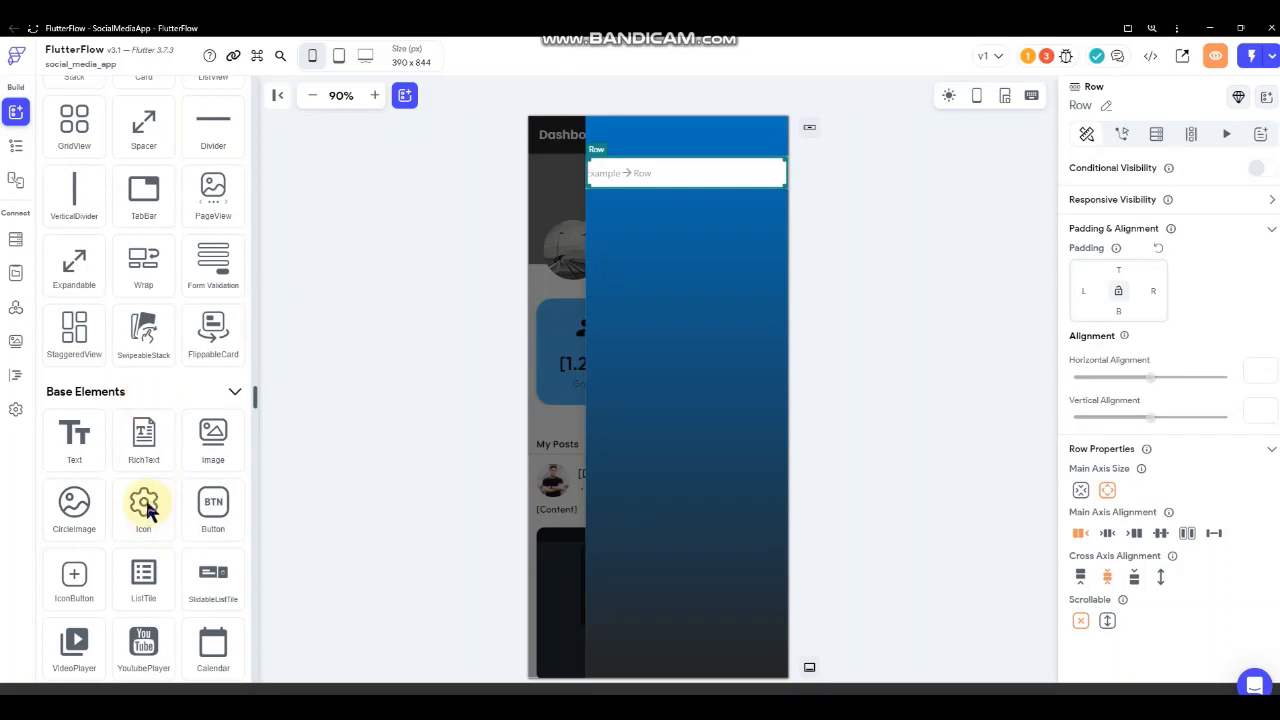
left_click_drag(147, 511, 642, 165)
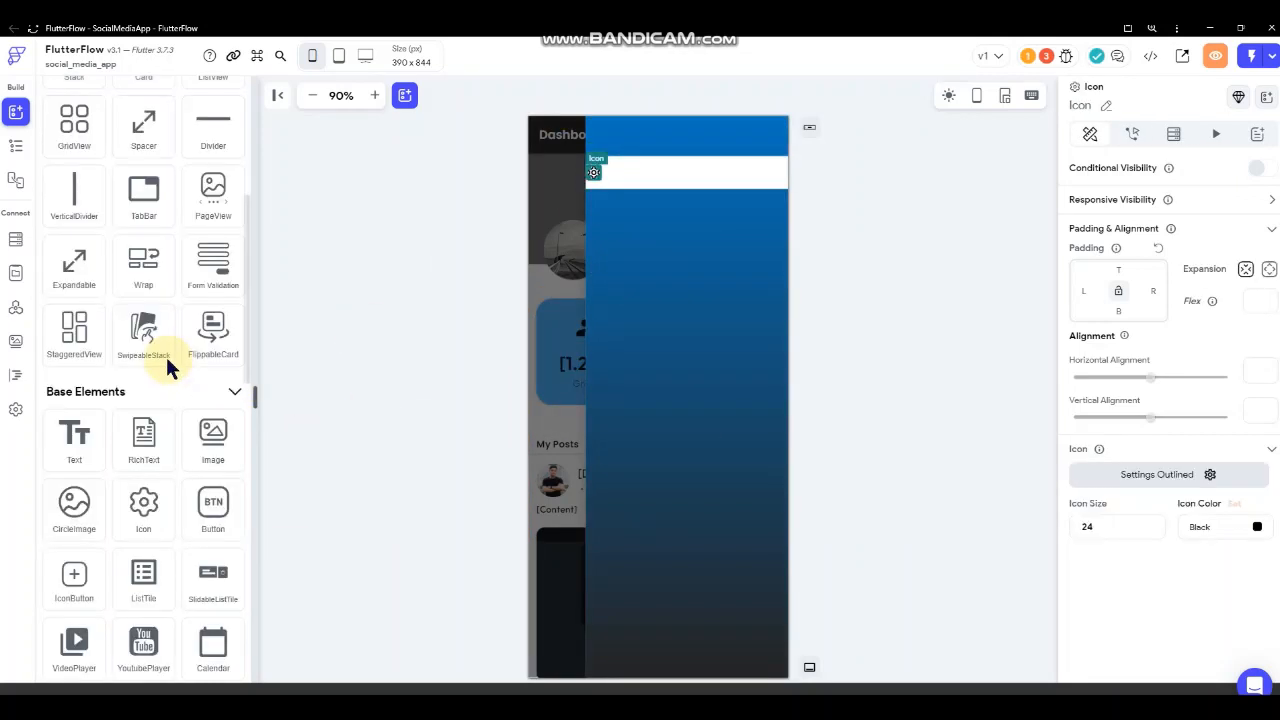
scroll(165, 354, "up", 5)
left_click_drag(77, 209, 697, 176)
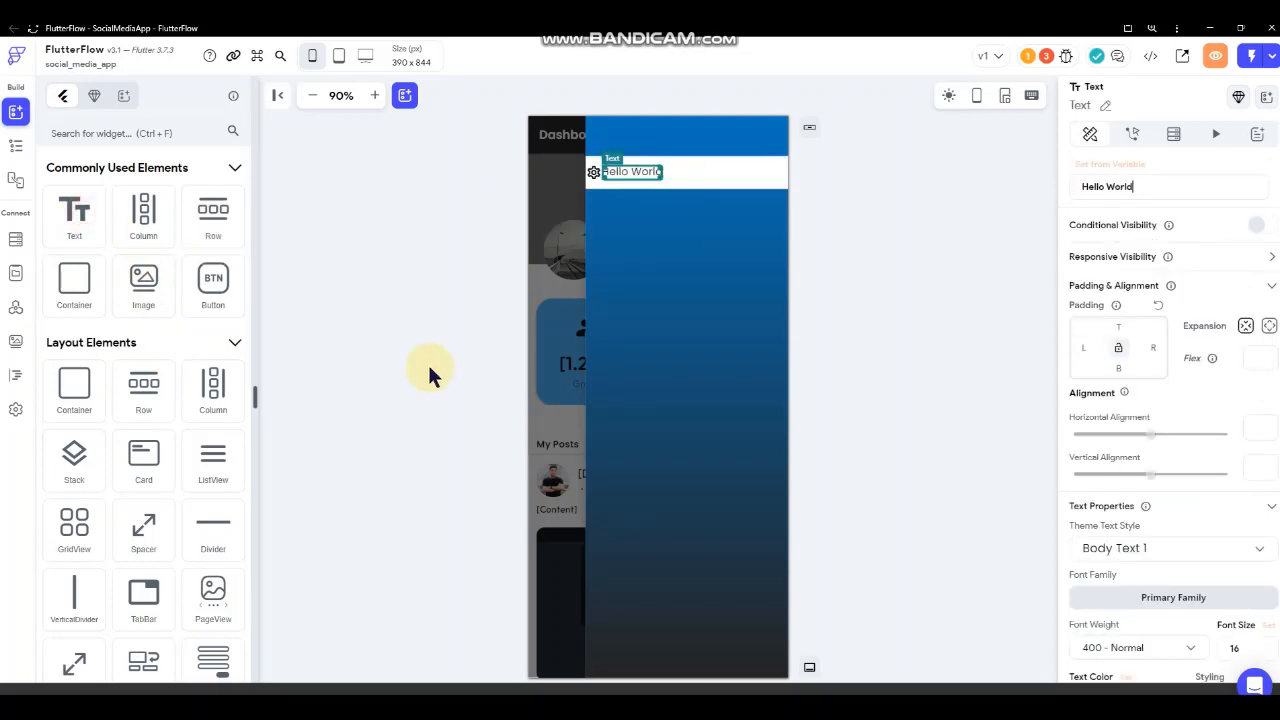
- Set the drawer Row's main axis alignment to space between, with left padding 12 and right padding 22
left_click(708, 181)
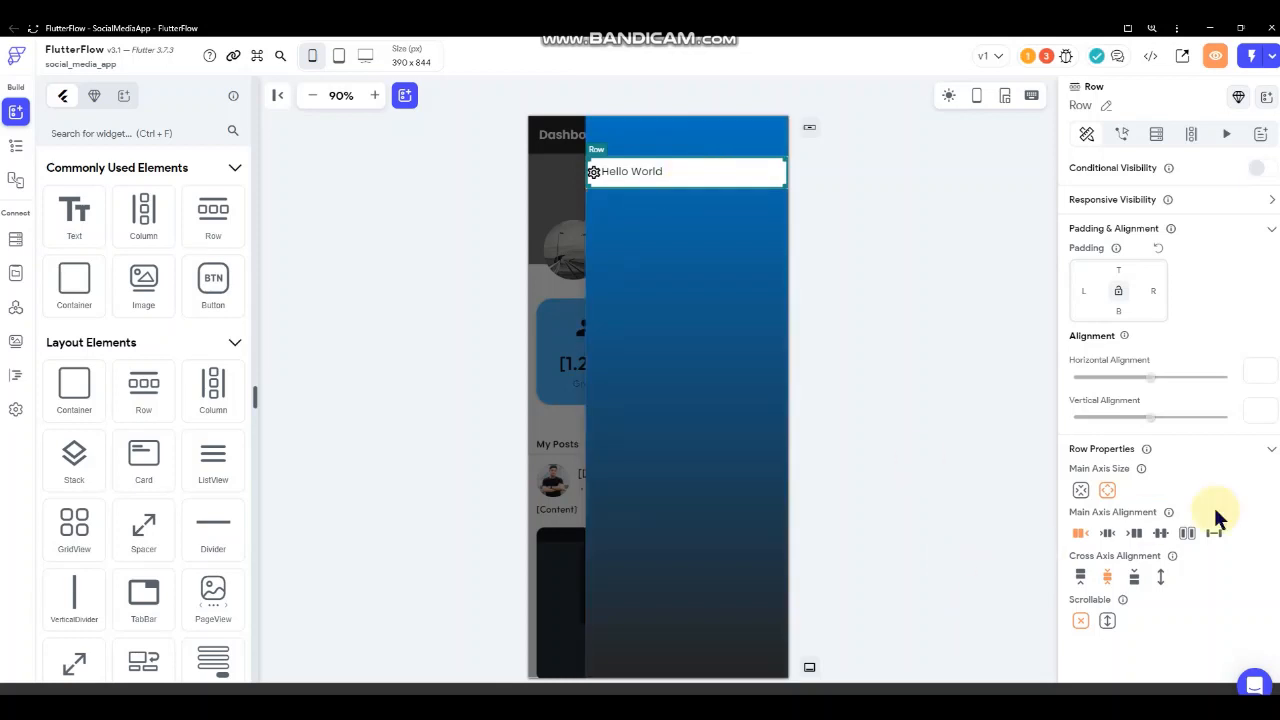
left_click(1212, 533)
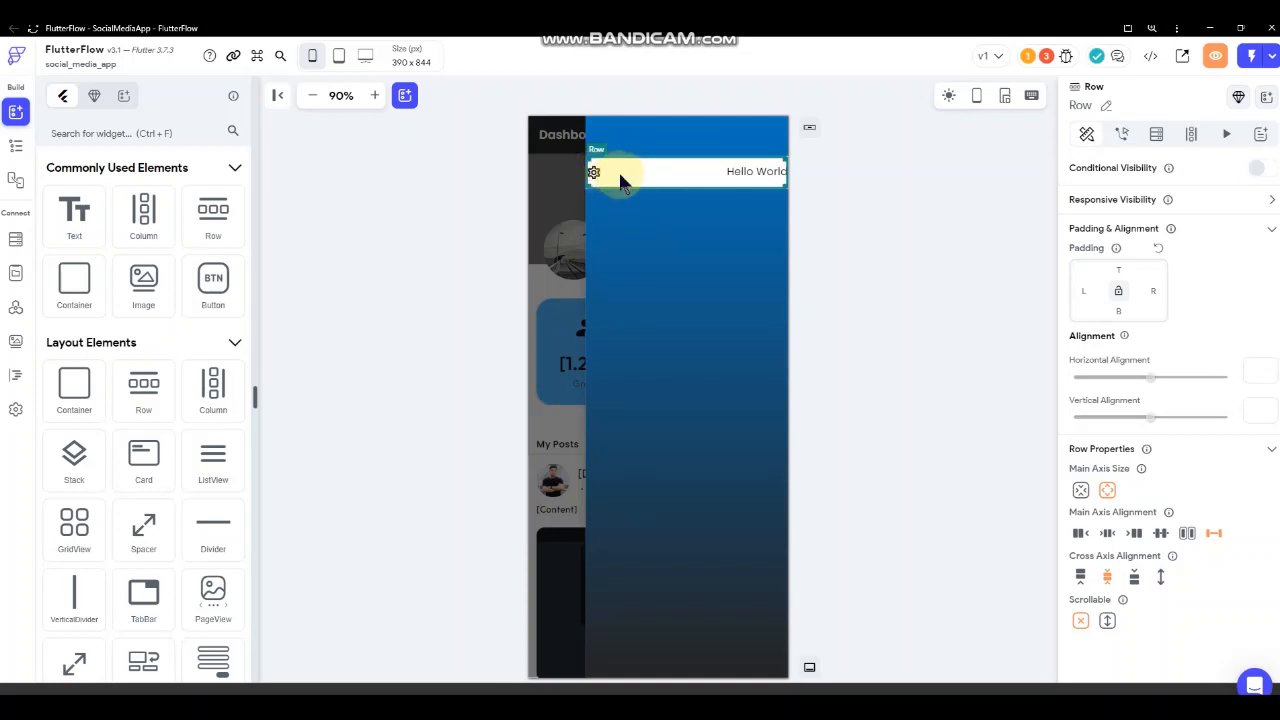
left_click(1081, 291)
type("18")
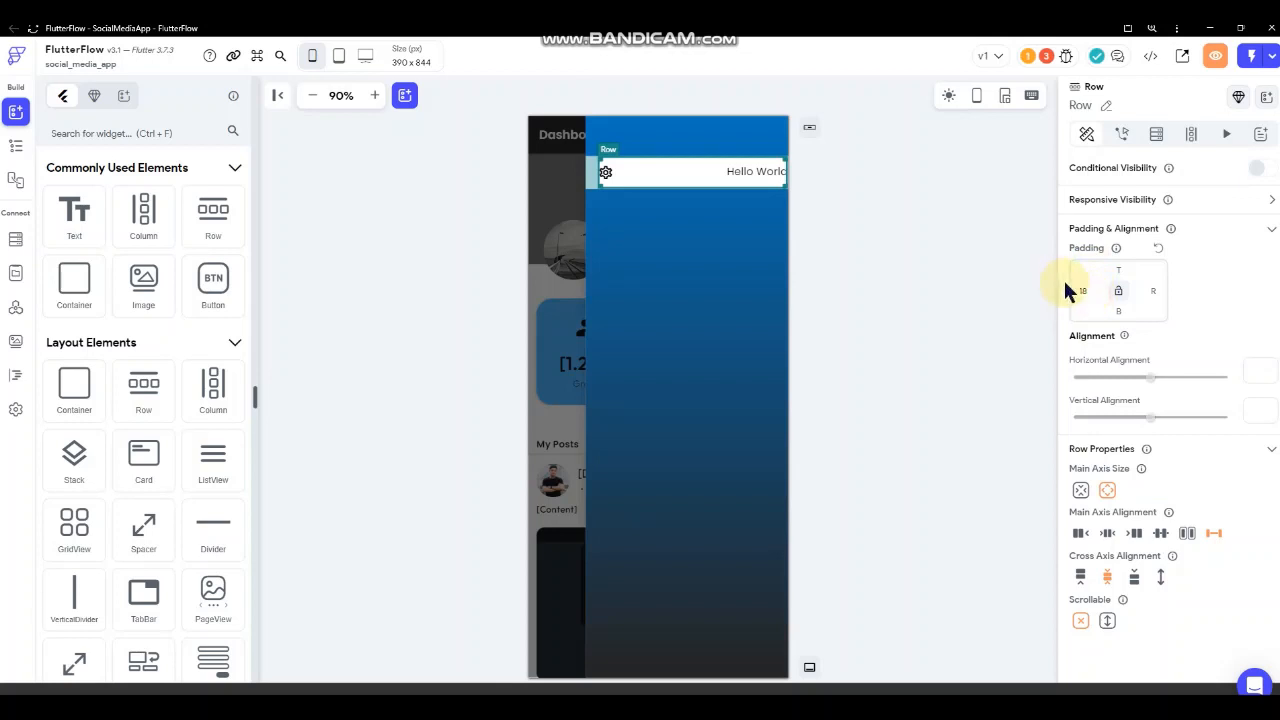
left_click_drag(1088, 290, 1051, 287)
type("12")
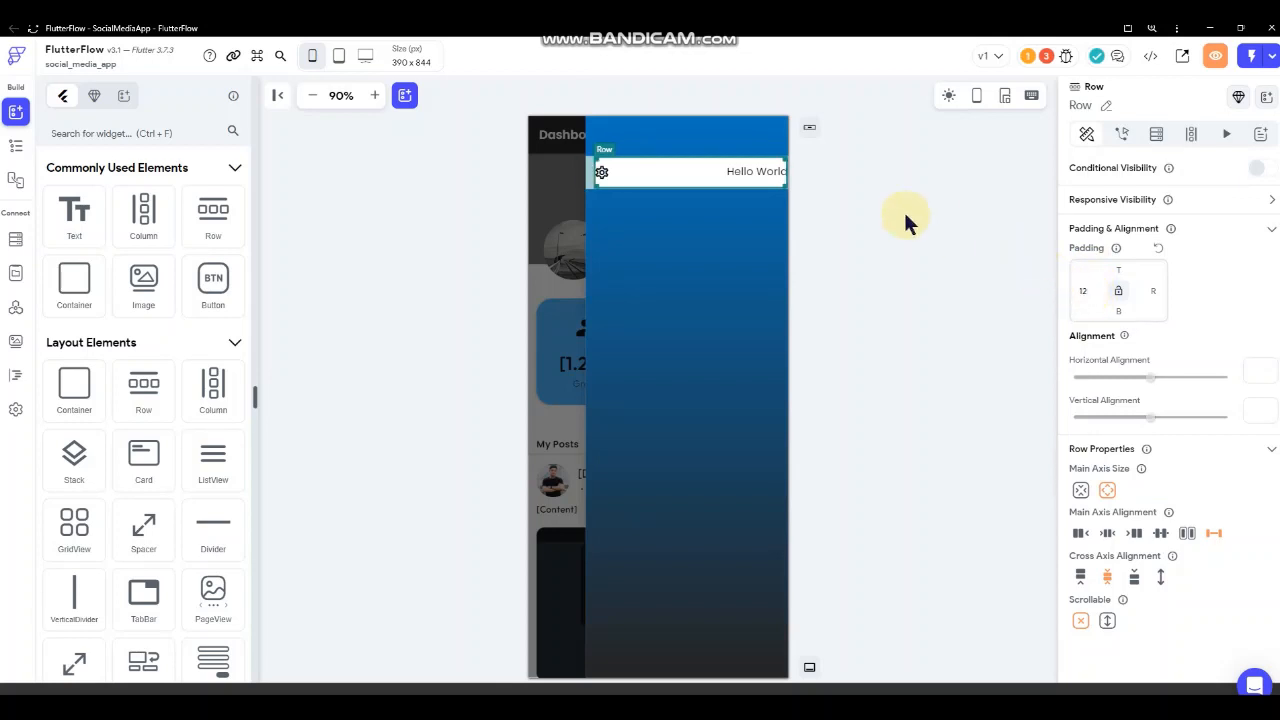
left_click(1148, 290)
type("22")
left_click(947, 211)
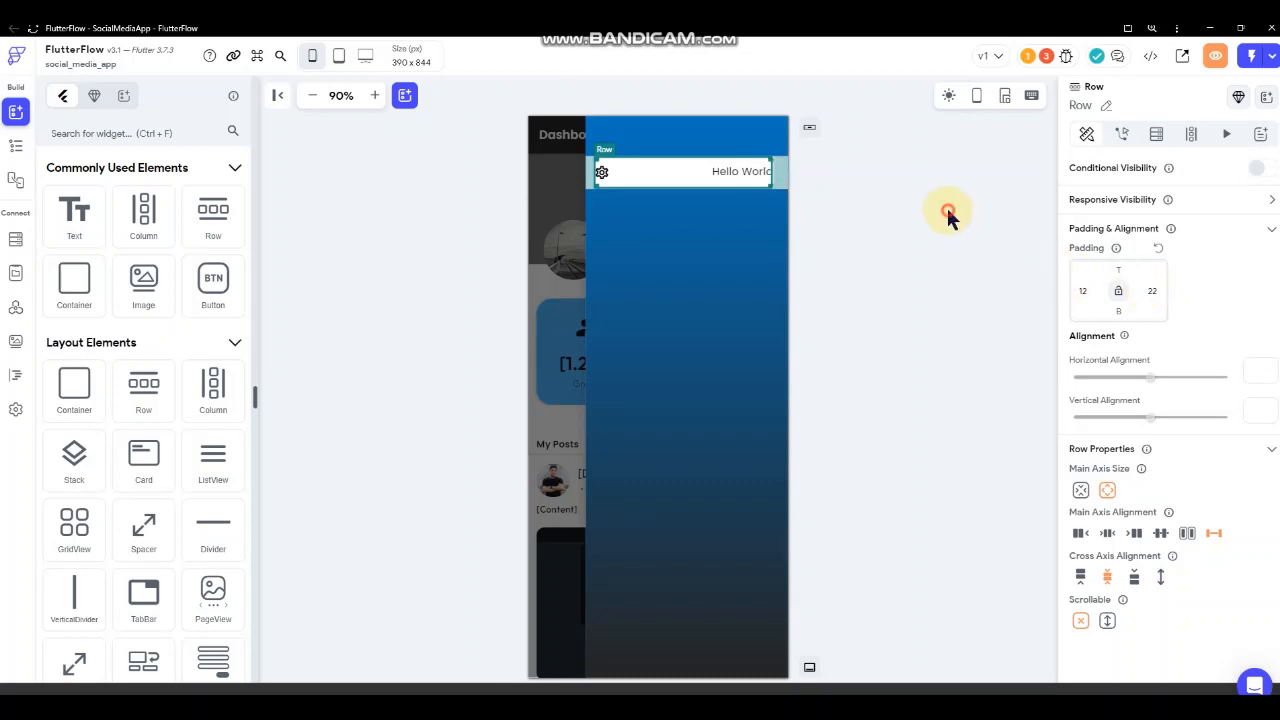
- Set the font weight of the drawer row's Hello World text to 600 - Semi Bold
left_click(728, 174)
scroll(1144, 460, "down", 2)
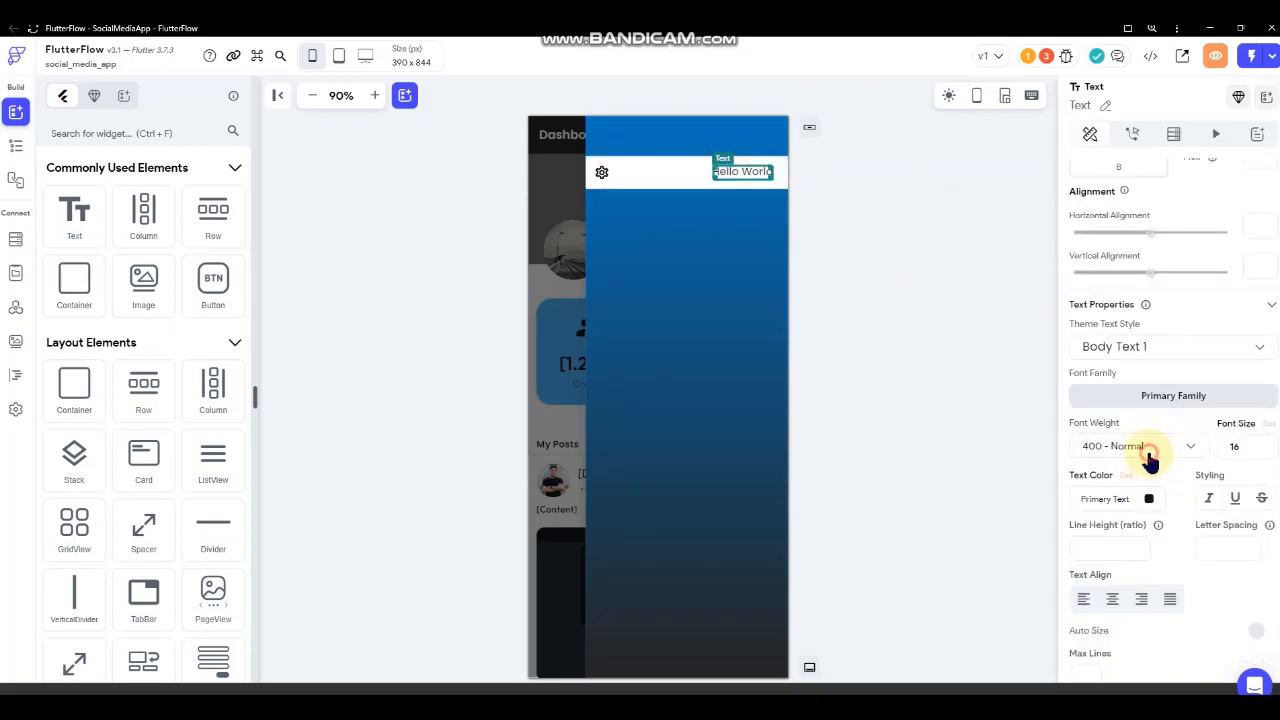
left_click(1140, 446)
left_click(1134, 514)
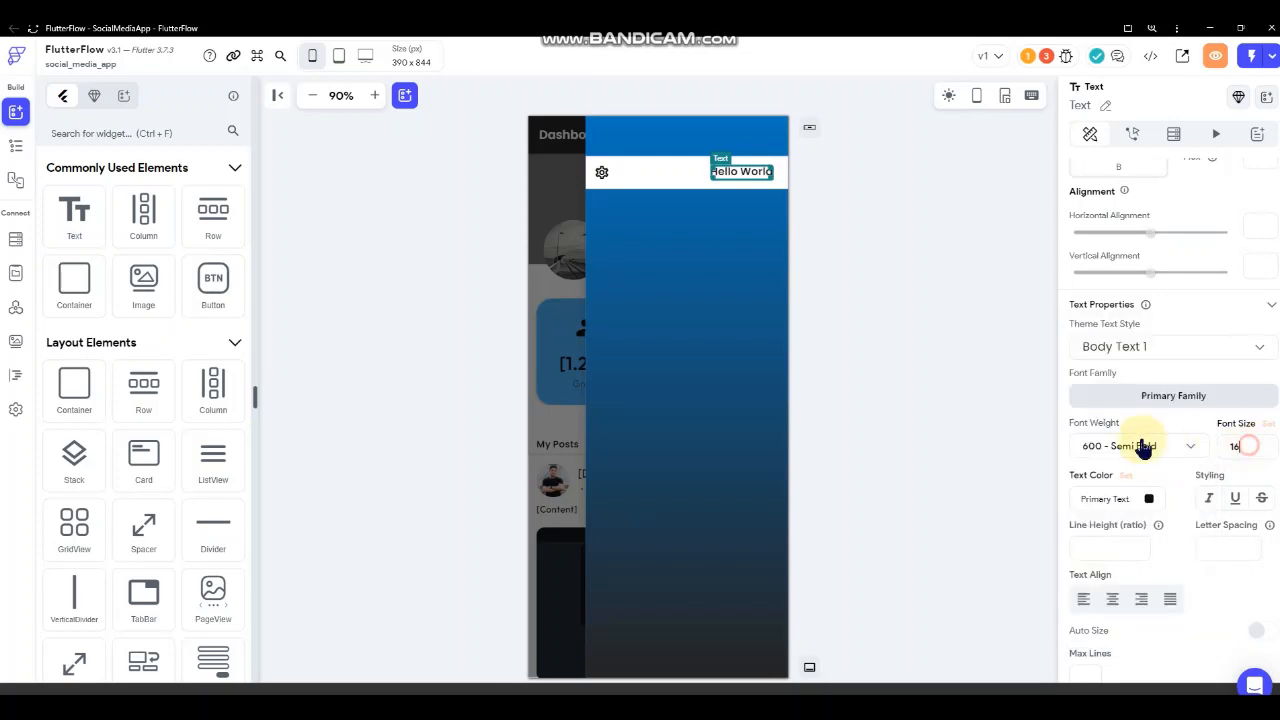
left_click(957, 290)
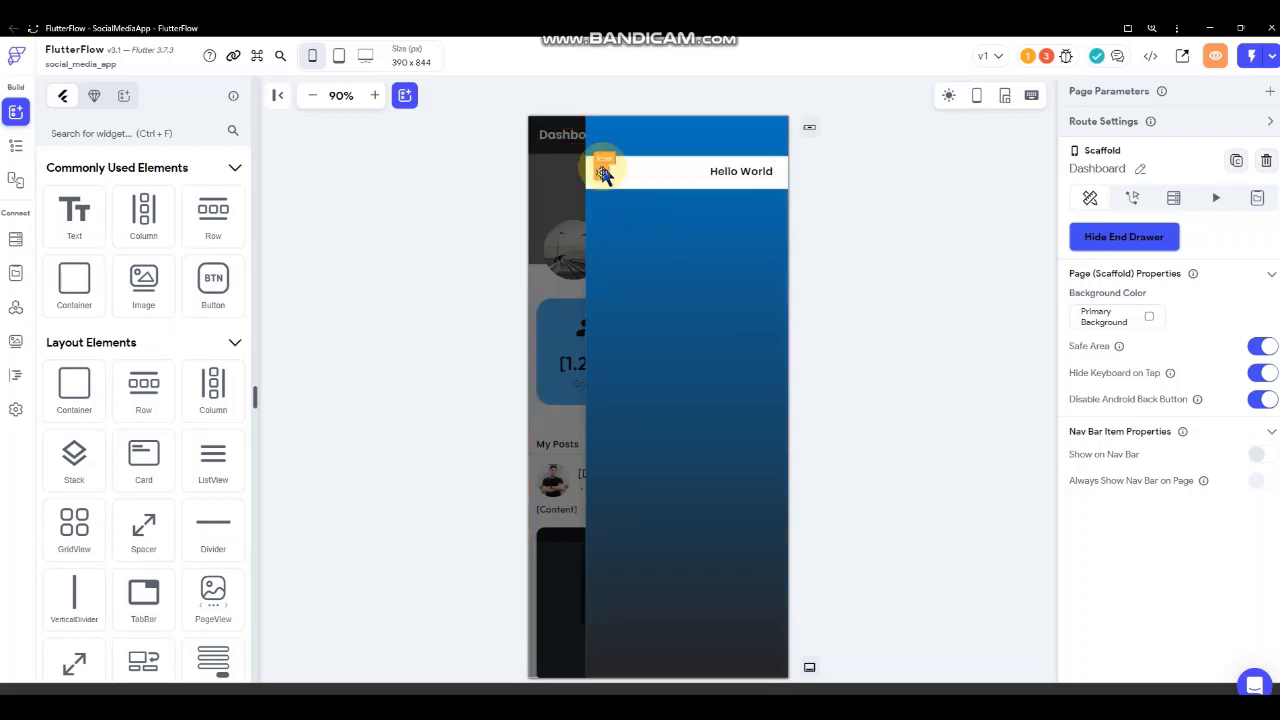
- Replace the drawer row's settings icon with a left-pointing chevron arrow, searching the Material icons for "arro"
left_click(599, 171)
left_click(1157, 478)
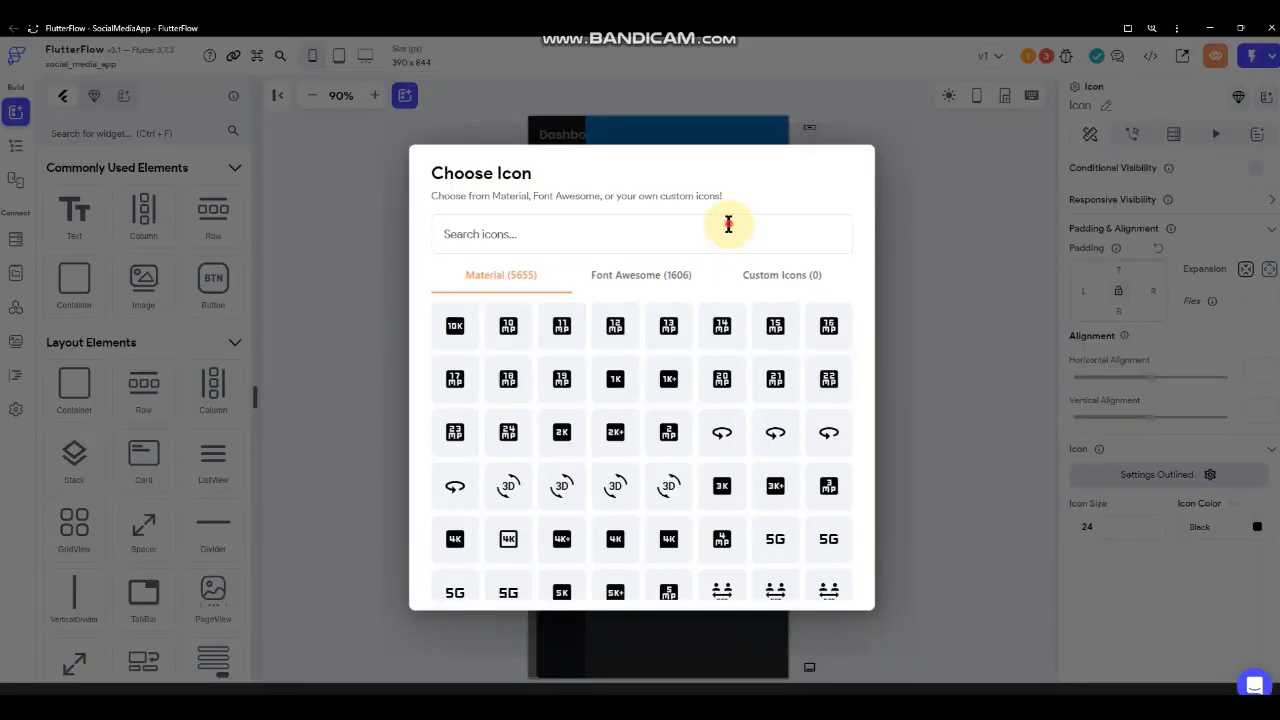
type("arro")
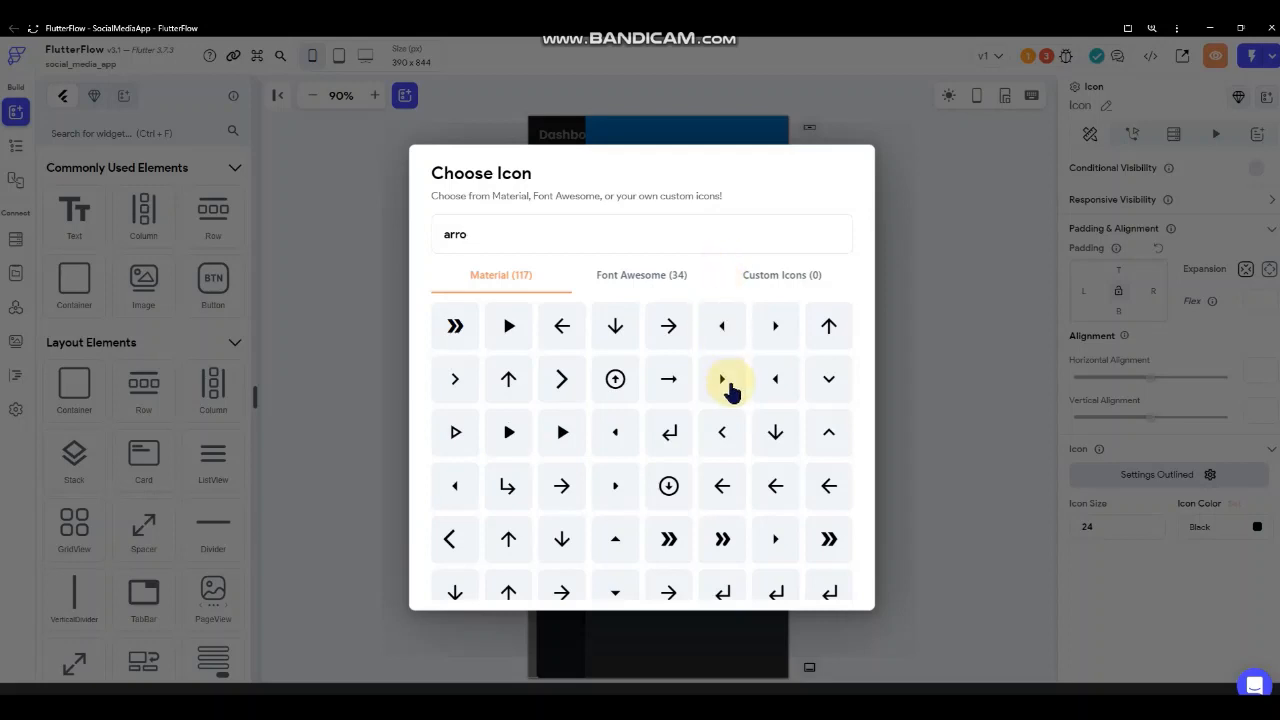
left_click(722, 432)
left_click(1045, 192)
left_click(861, 236)
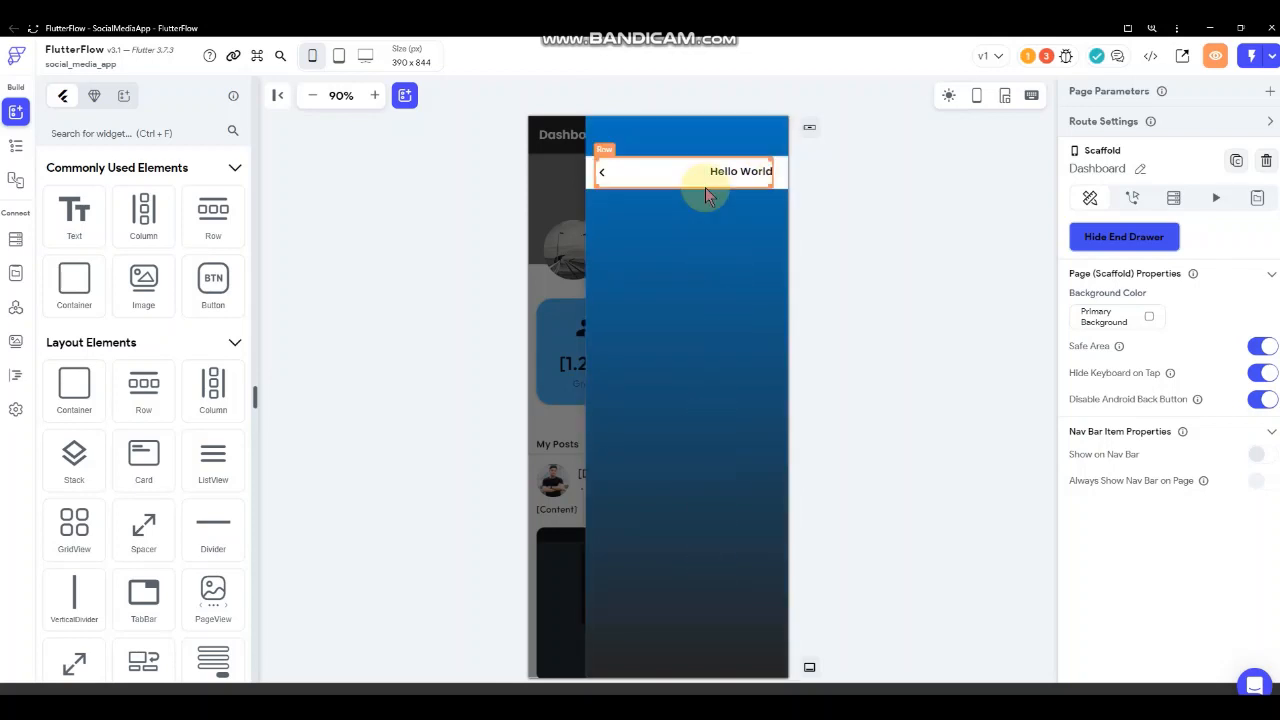
- Duplicate the drawer's menu row Container and add a small top padding to the lower copy
right_click(591, 195)
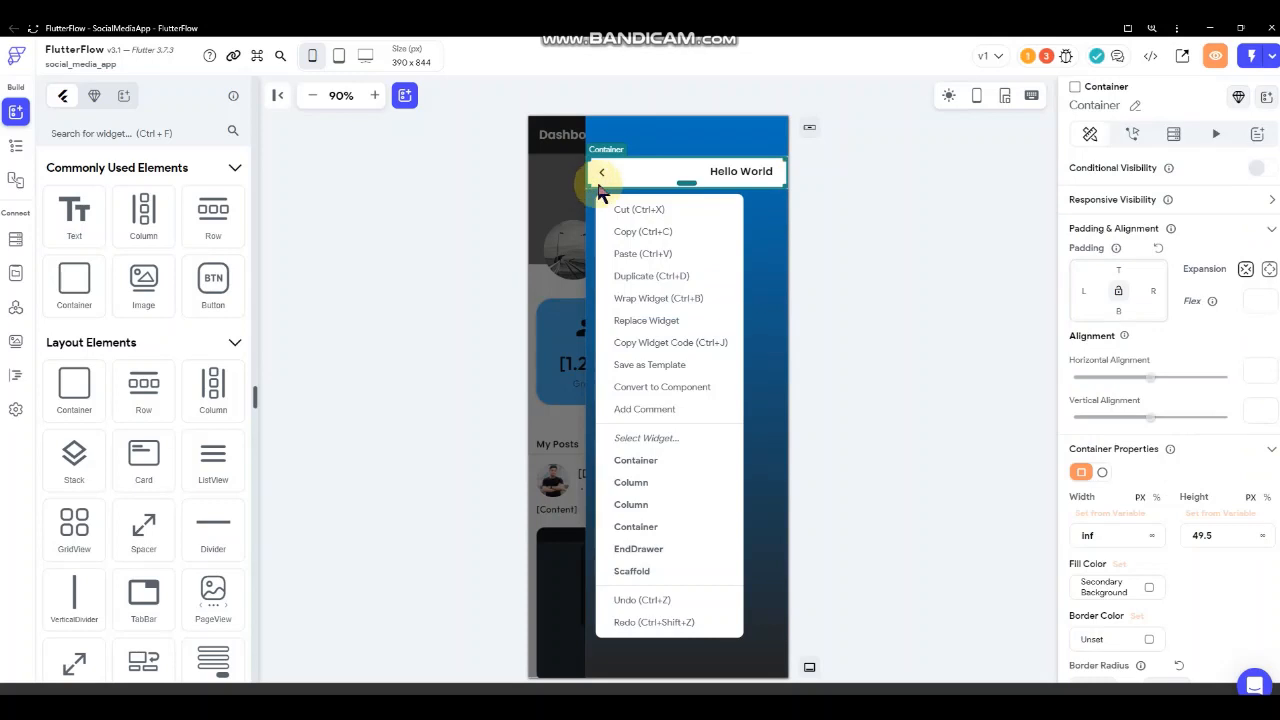
left_click(651, 277)
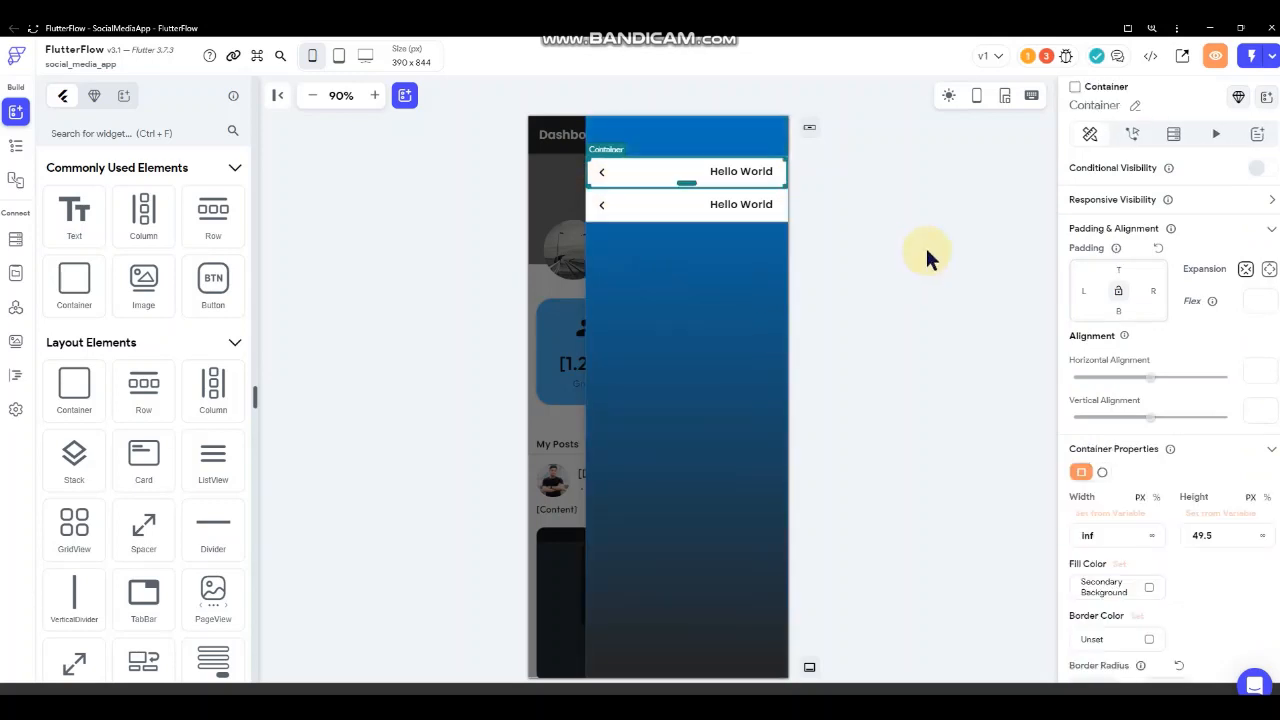
left_click(589, 216)
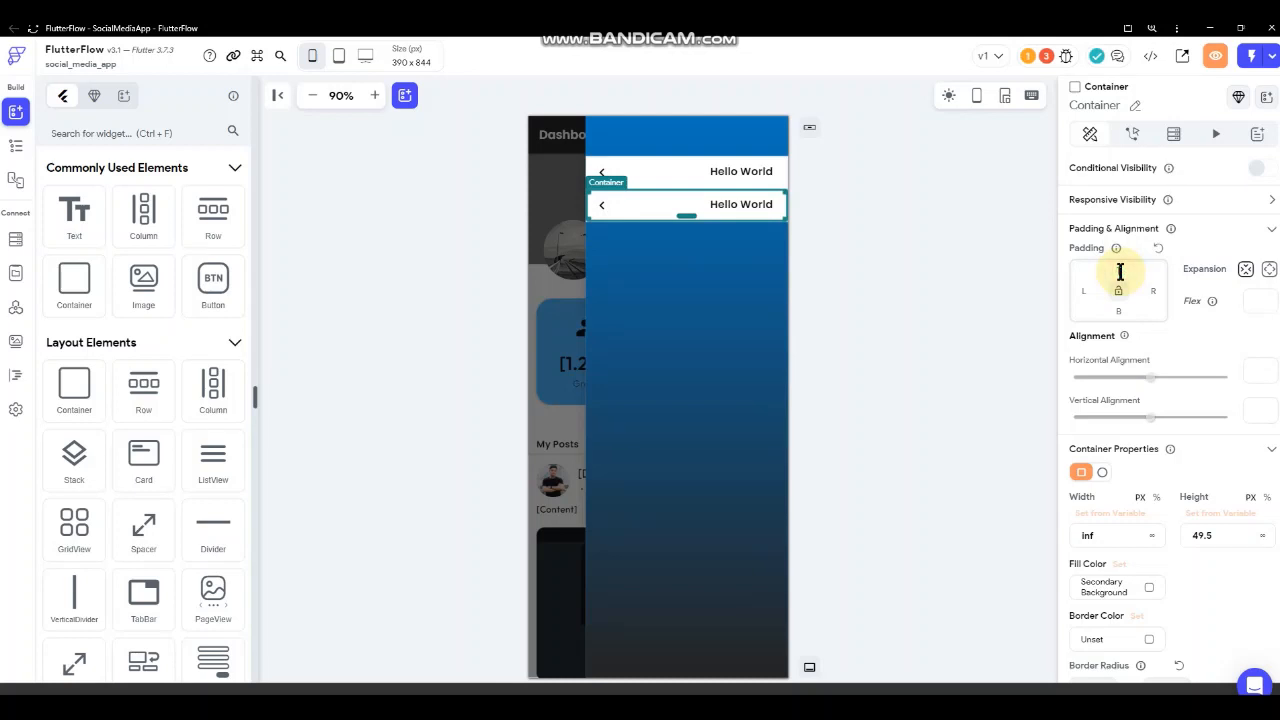
left_click(941, 182)
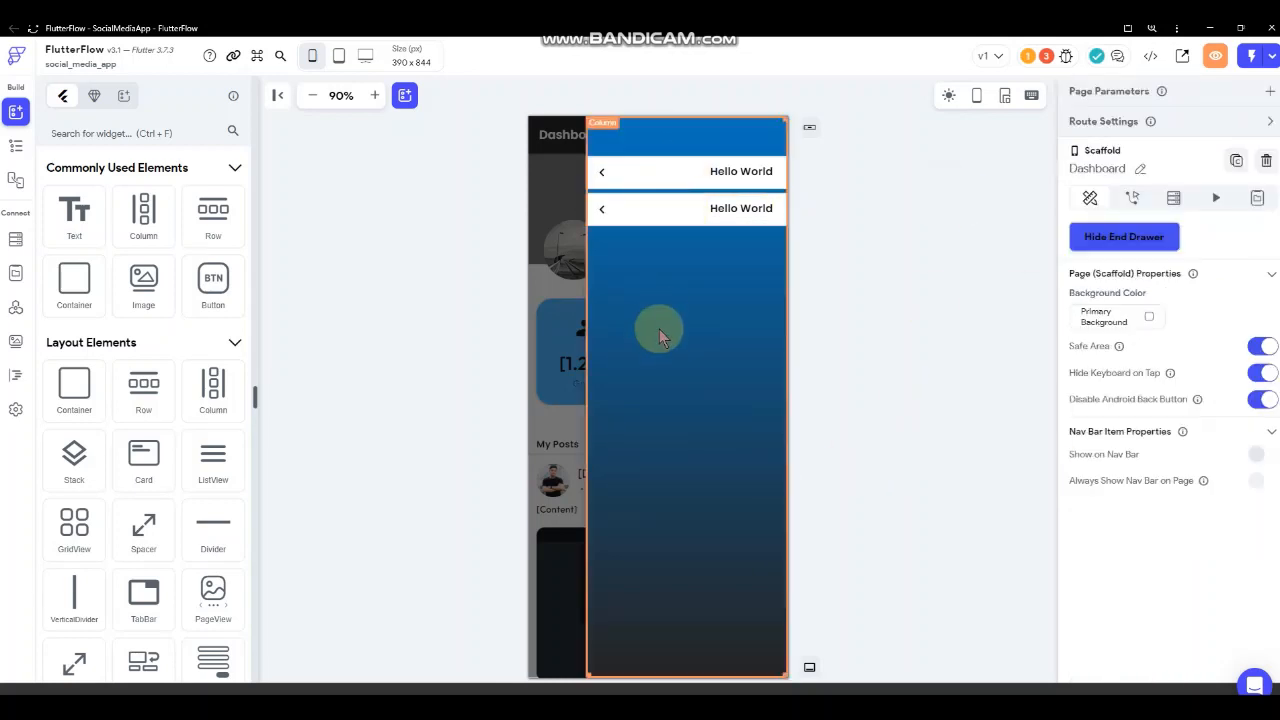
- Hide the end drawer and enable showing the Dashboard page on the nav bar
left_click(1070, 240)
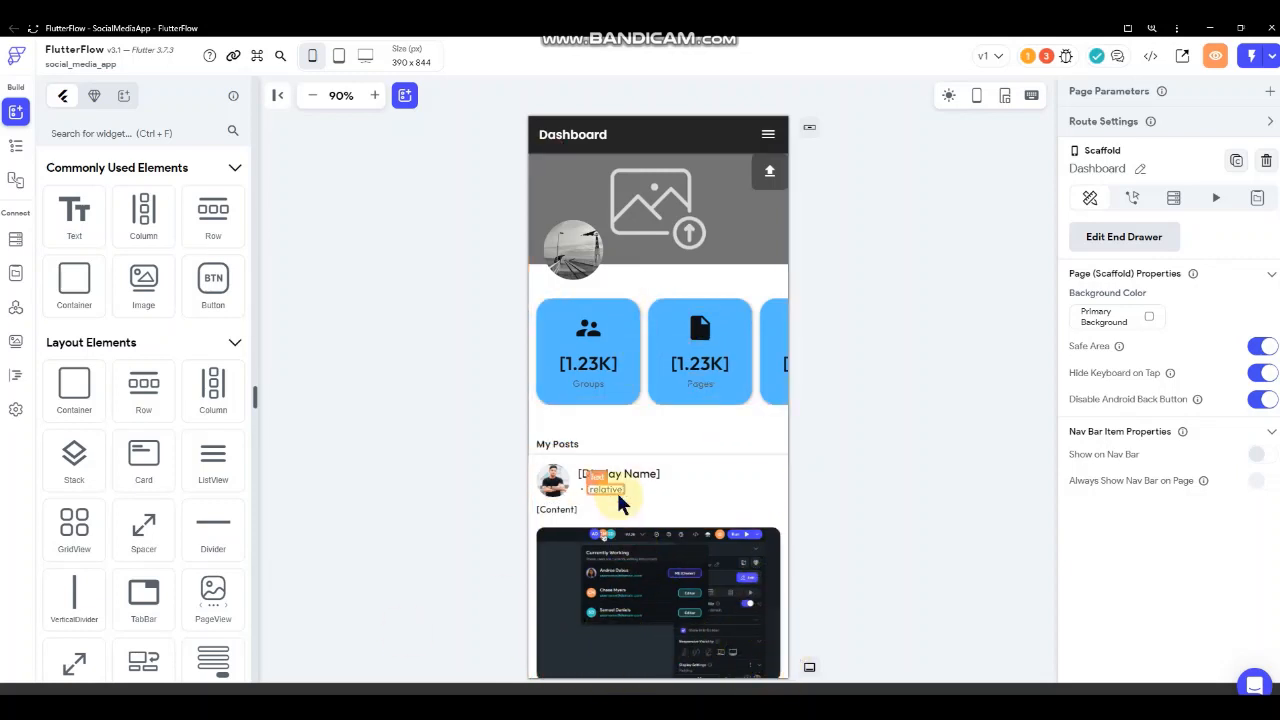
left_click(16, 146)
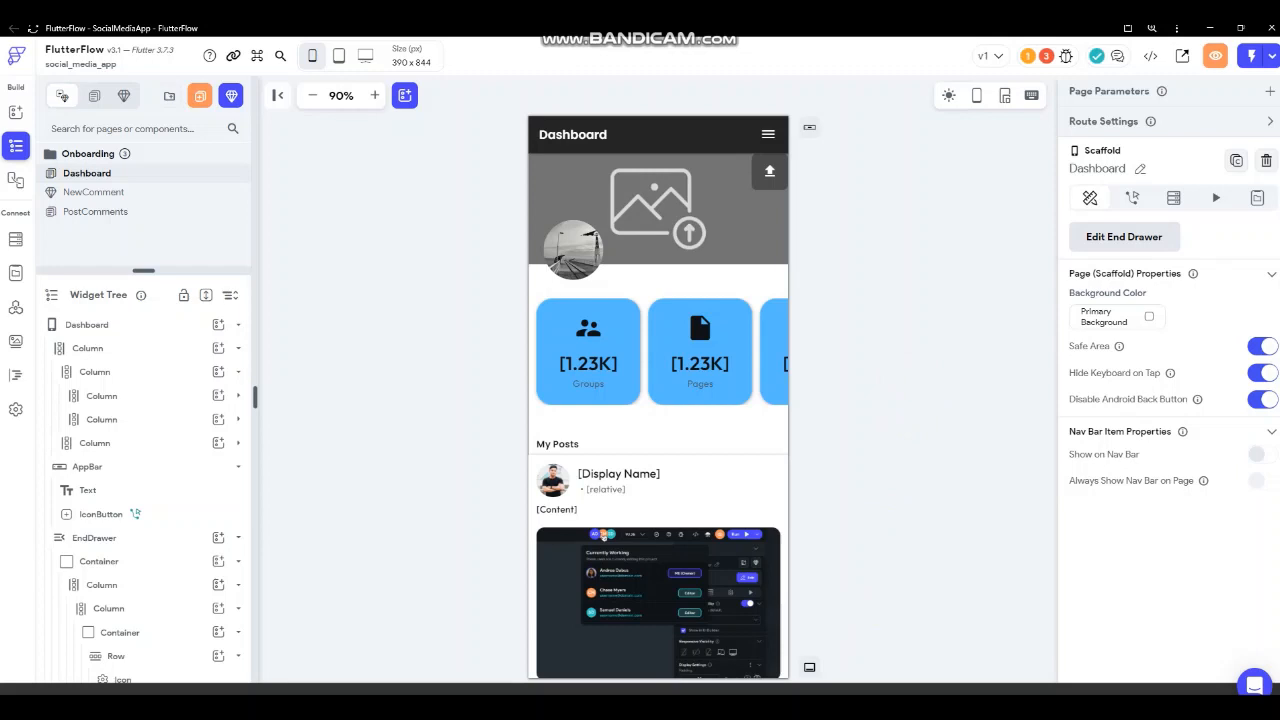
left_click(810, 667)
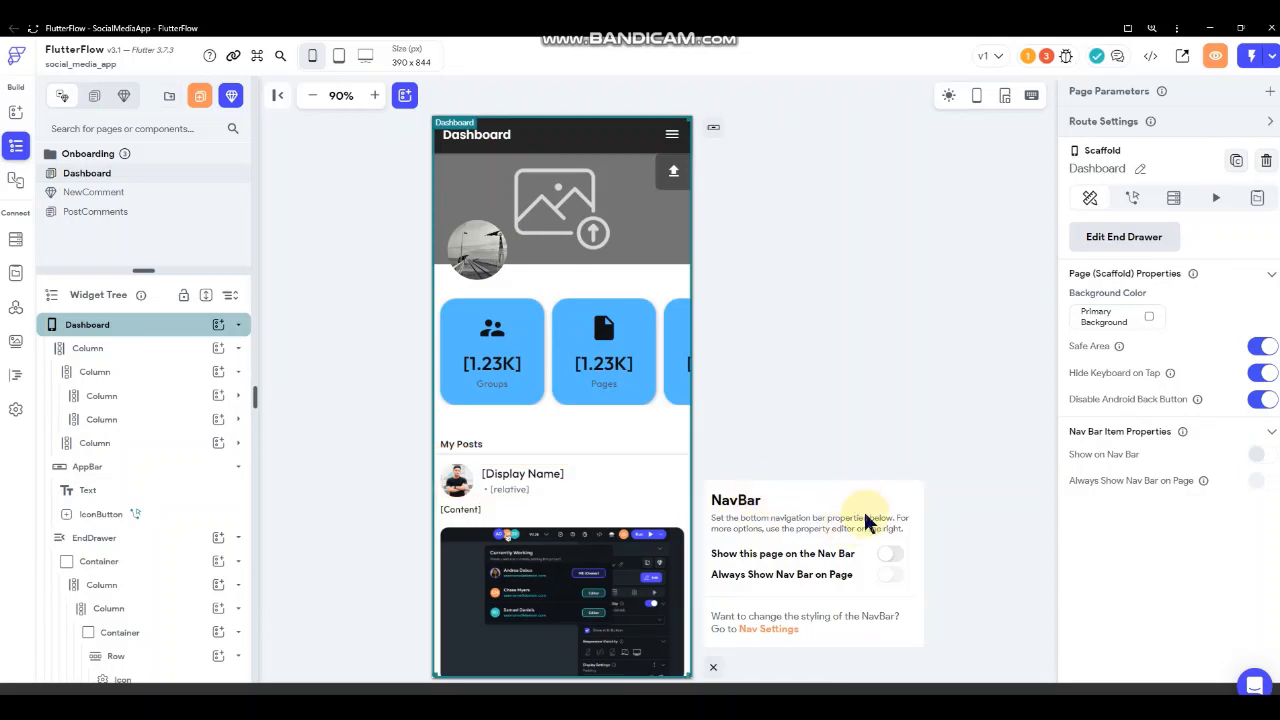
left_click(889, 555)
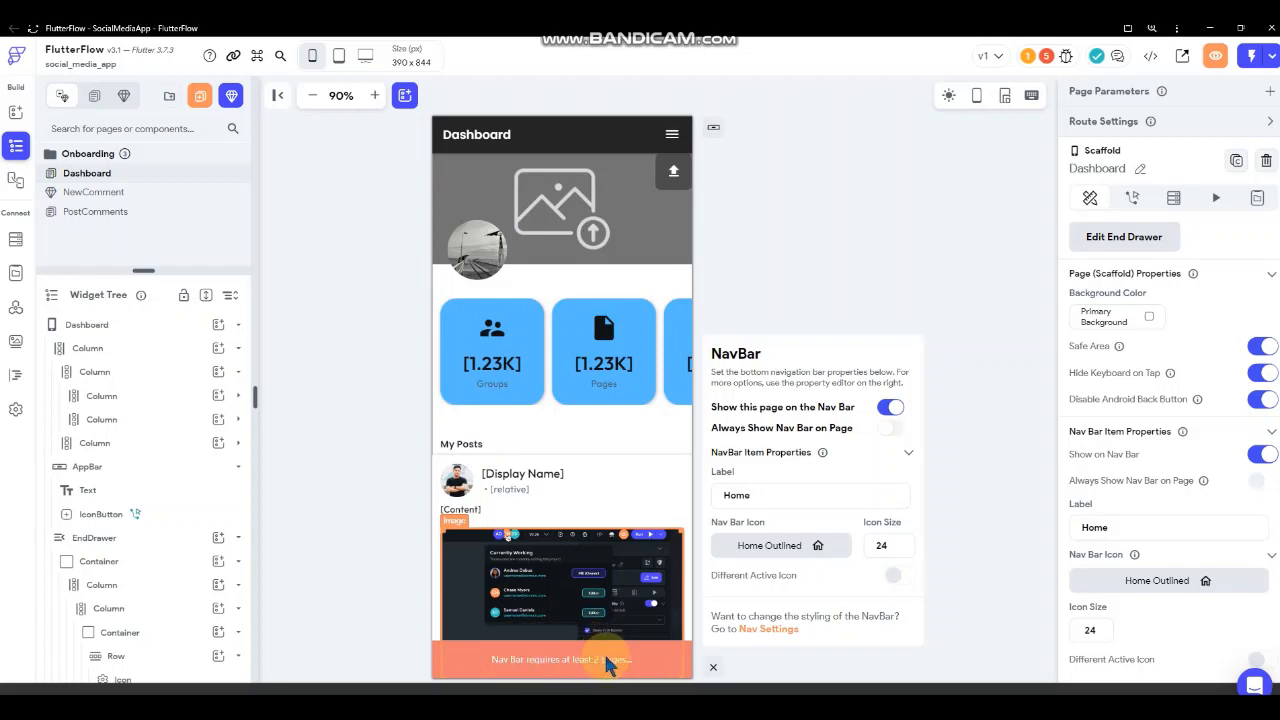
left_click(889, 410)
- Set the Dashboard page's nav bar label to Dashboard and close the NavBar settings
left_click_drag(771, 495, 650, 486)
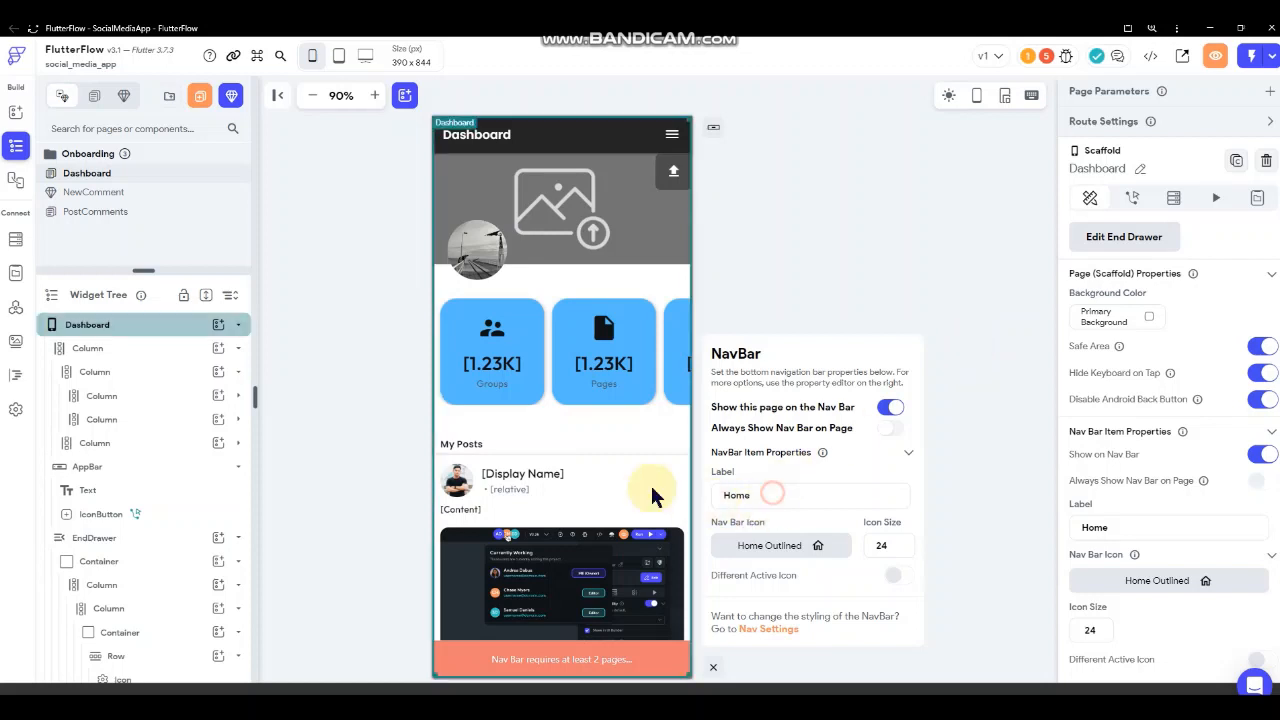
type("Dashboard")
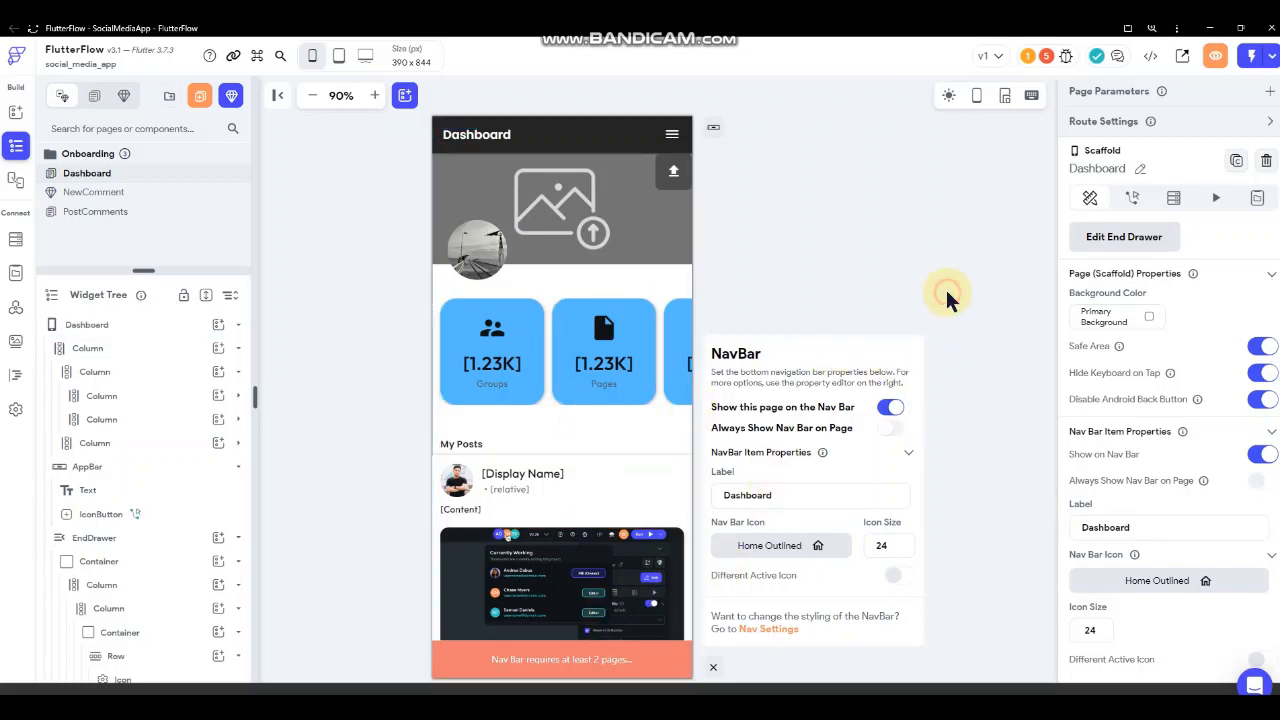
left_click(713, 670)
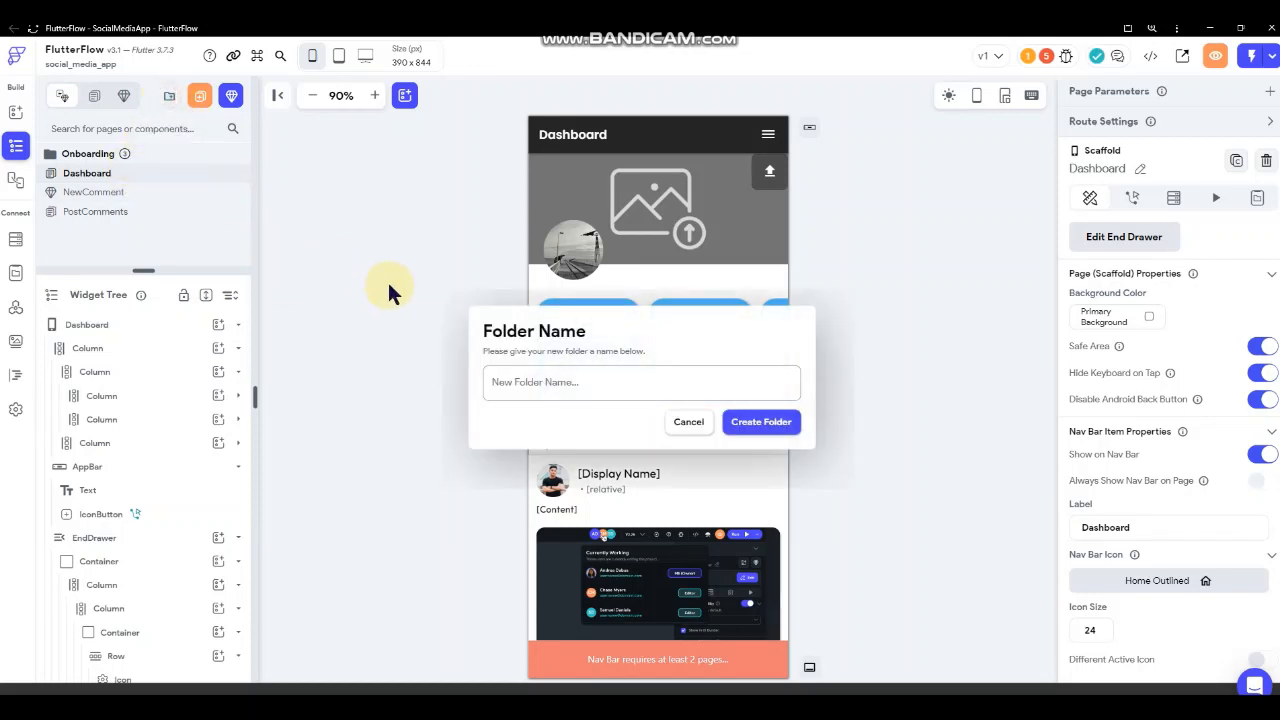
- Create a page folder named UserPages and move the Dashboard page into it
left_click(544, 382)
type("UserPages")
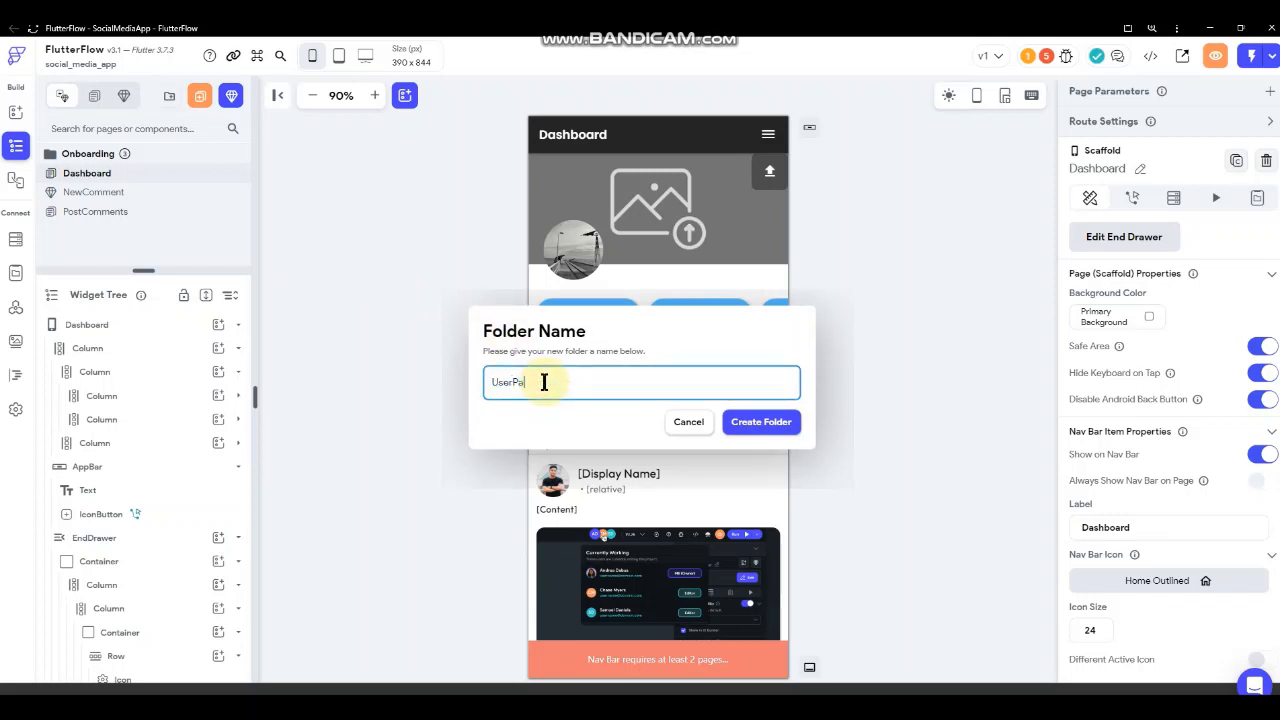
left_click(758, 420)
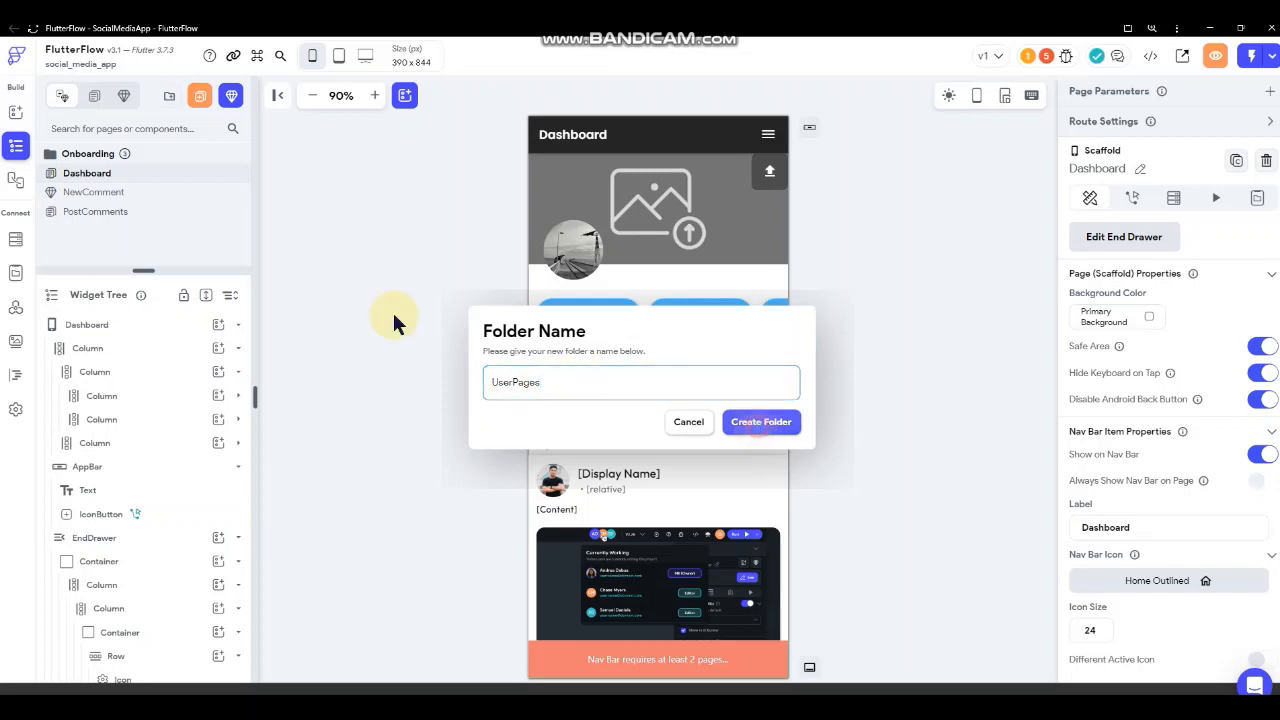
left_click_drag(52, 198, 92, 176)
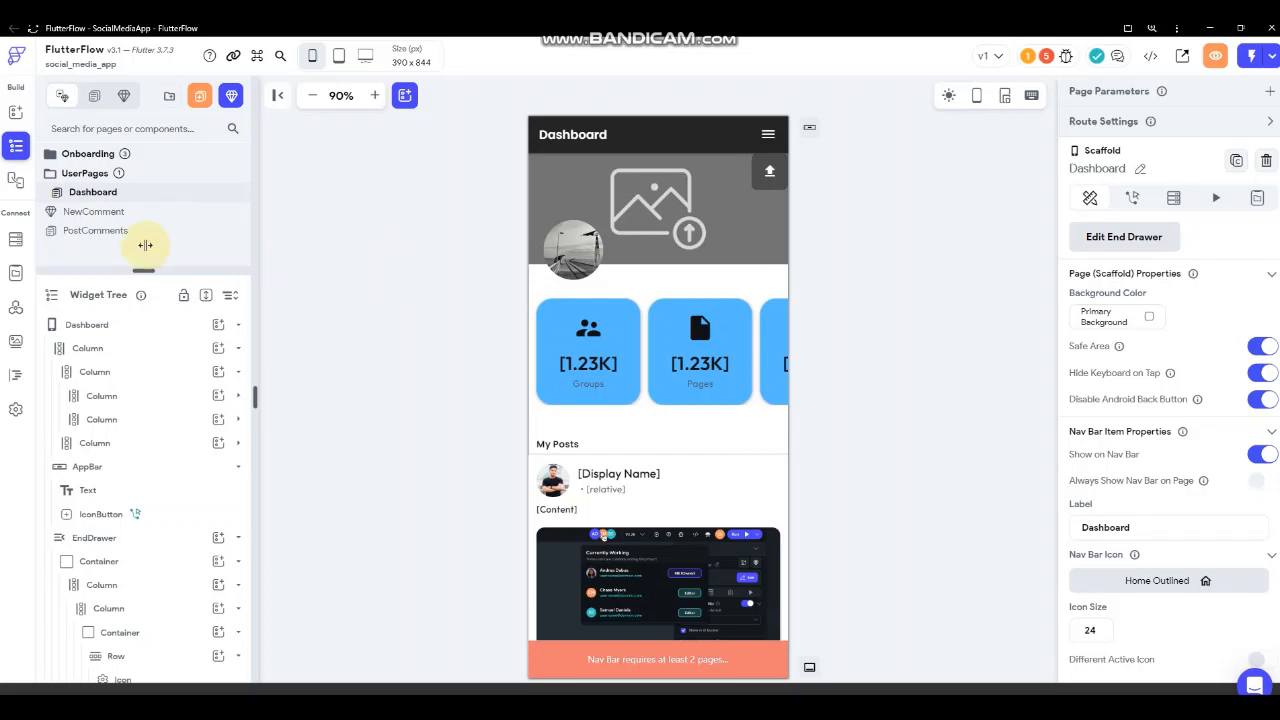
- Create a blank page named MainFeed
left_click(199, 101)
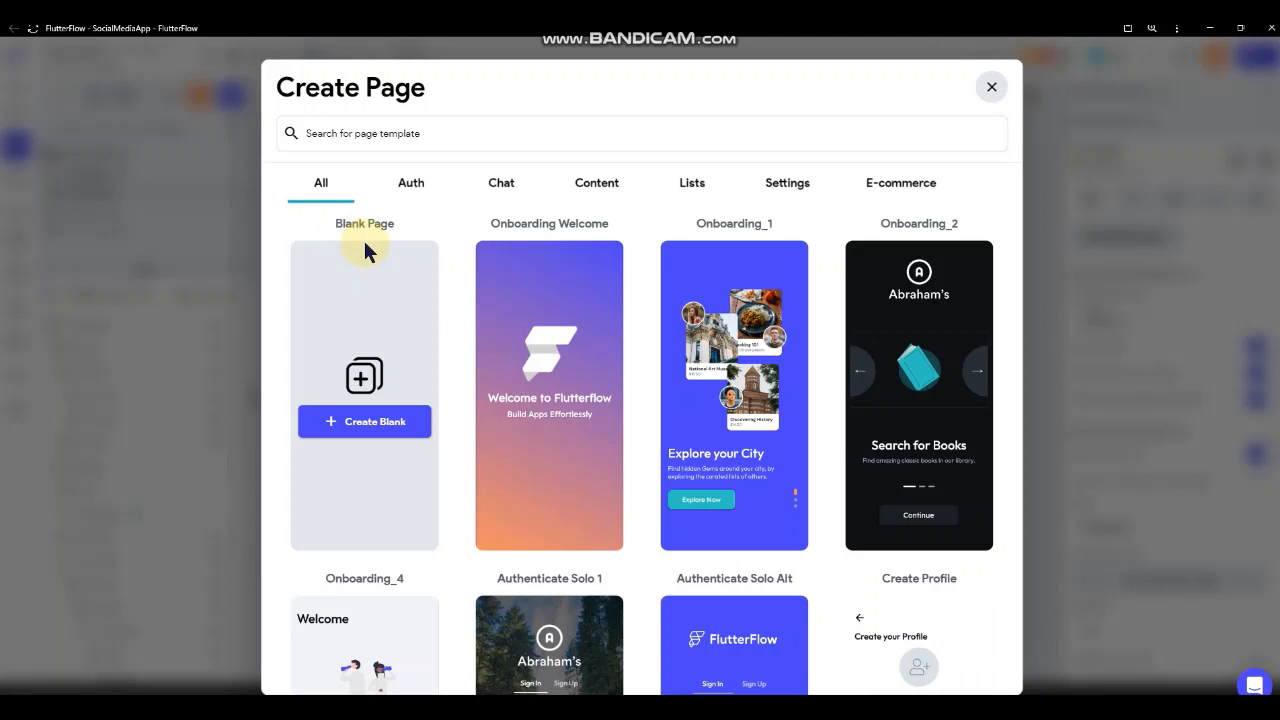
left_click(389, 428)
left_click(664, 381)
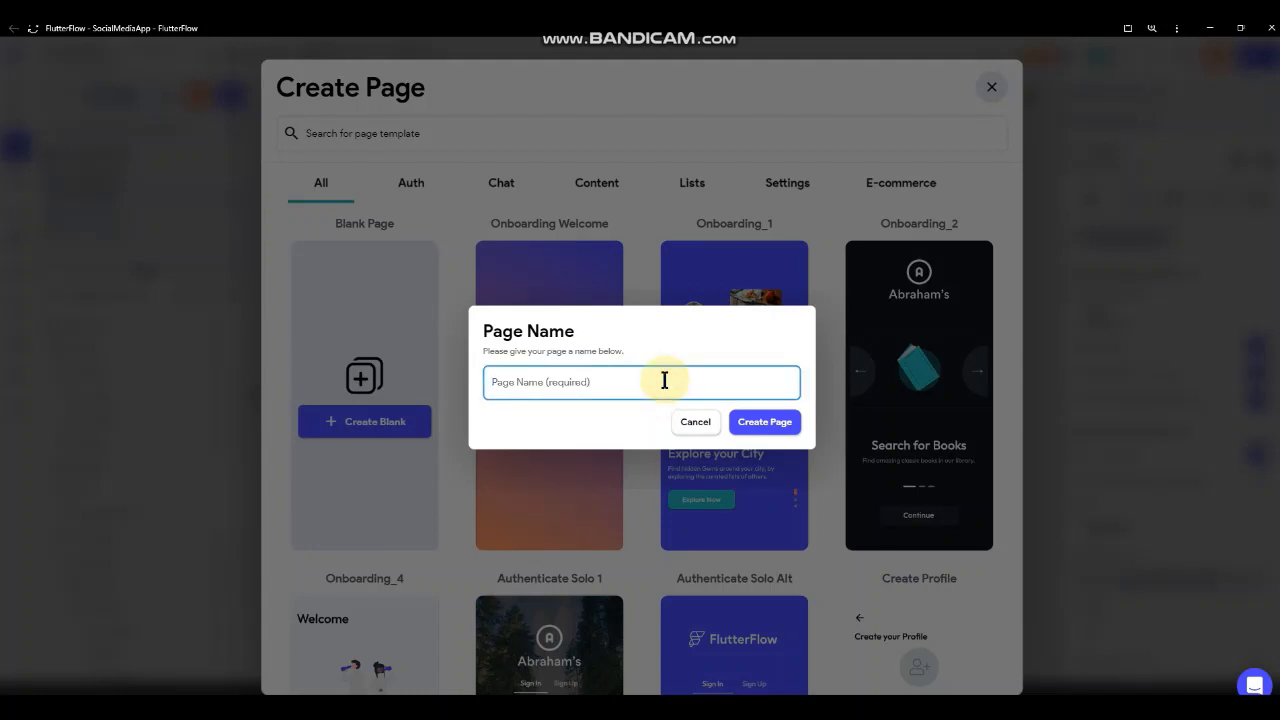
type("MainFeed")
left_click(764, 427)
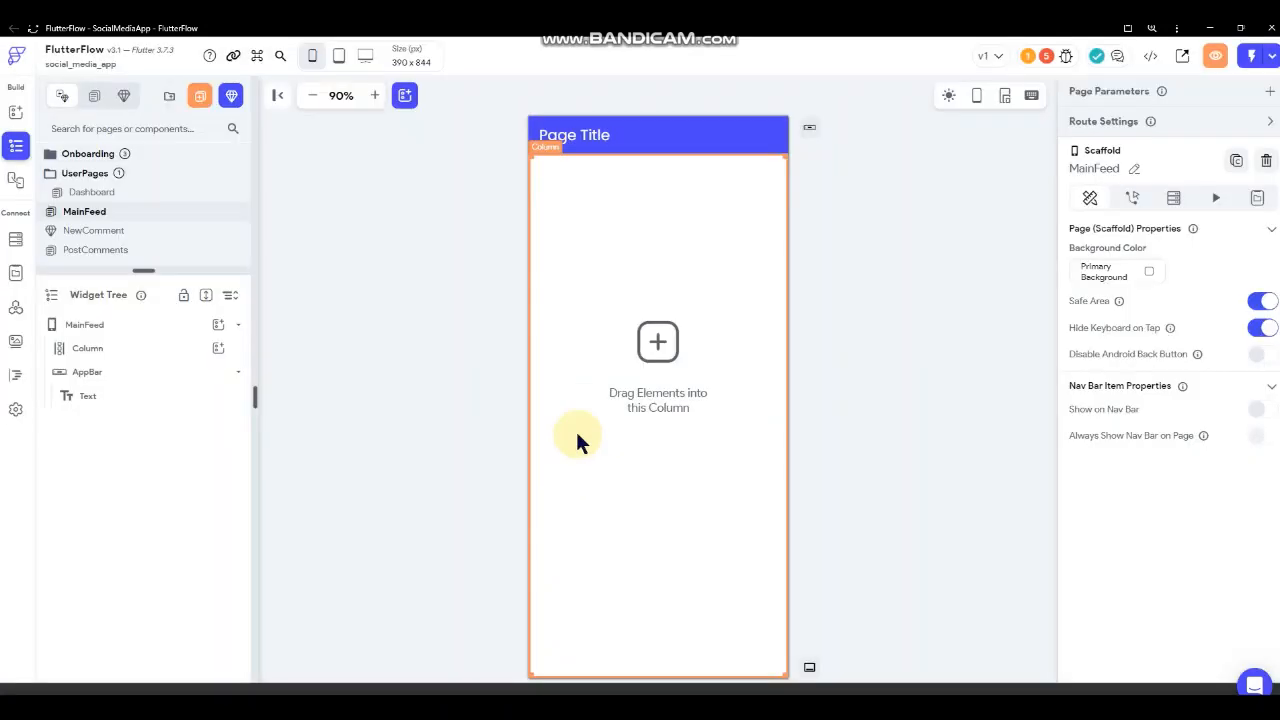
- Enable showing the MainFeed page on the nav bar
left_click(810, 667)
left_click(890, 553)
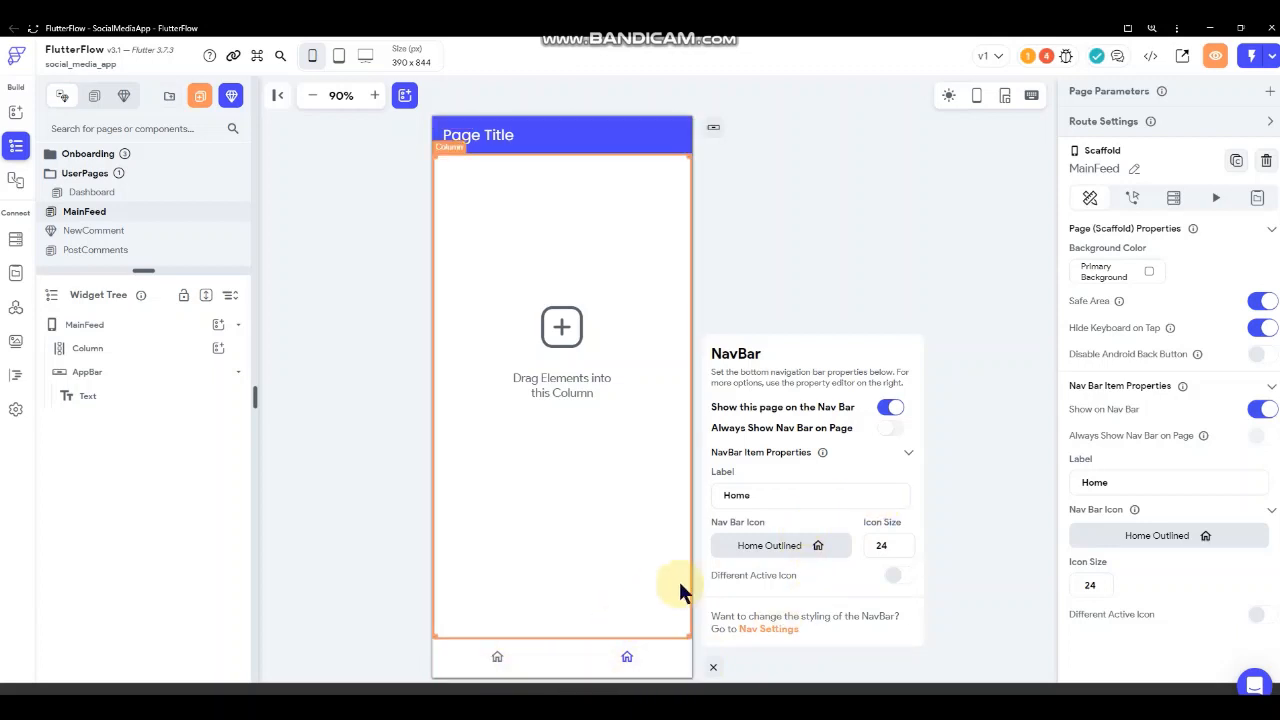
- Set the MainFeed page's nav bar icon to Add Road Outlined and close the NavBar settings
left_click(795, 549)
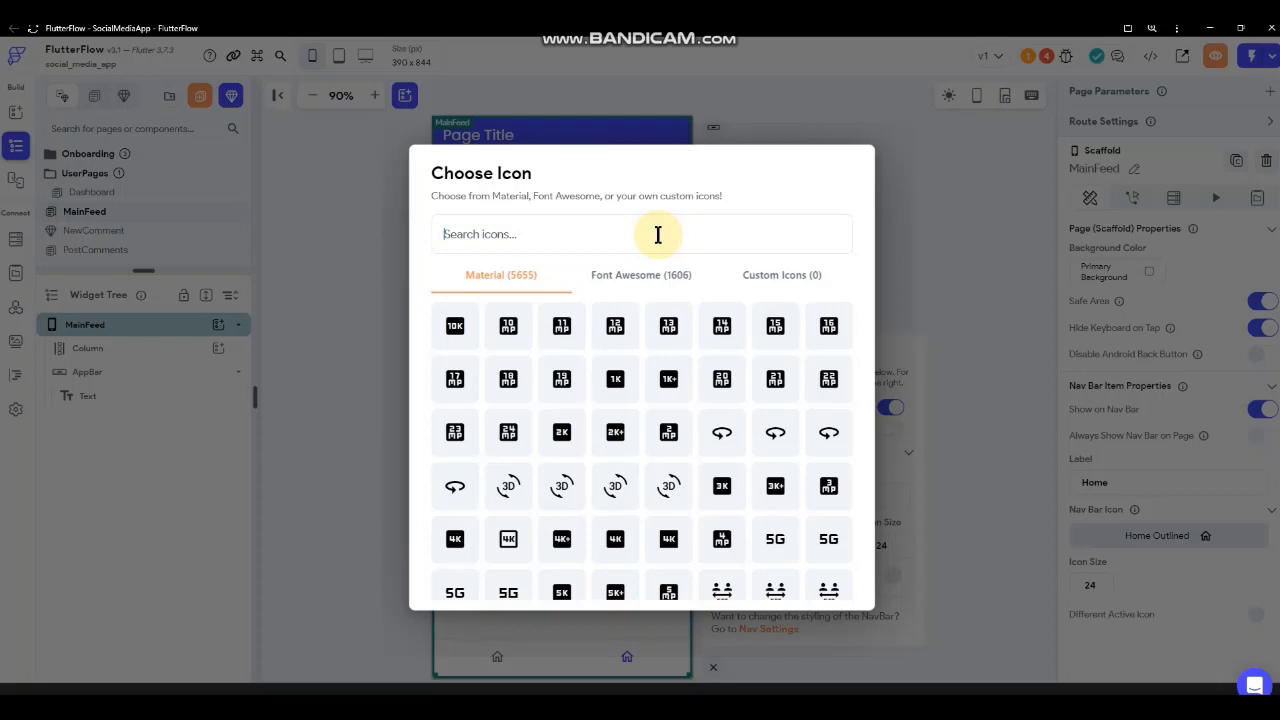
scroll(703, 443, "down", 10)
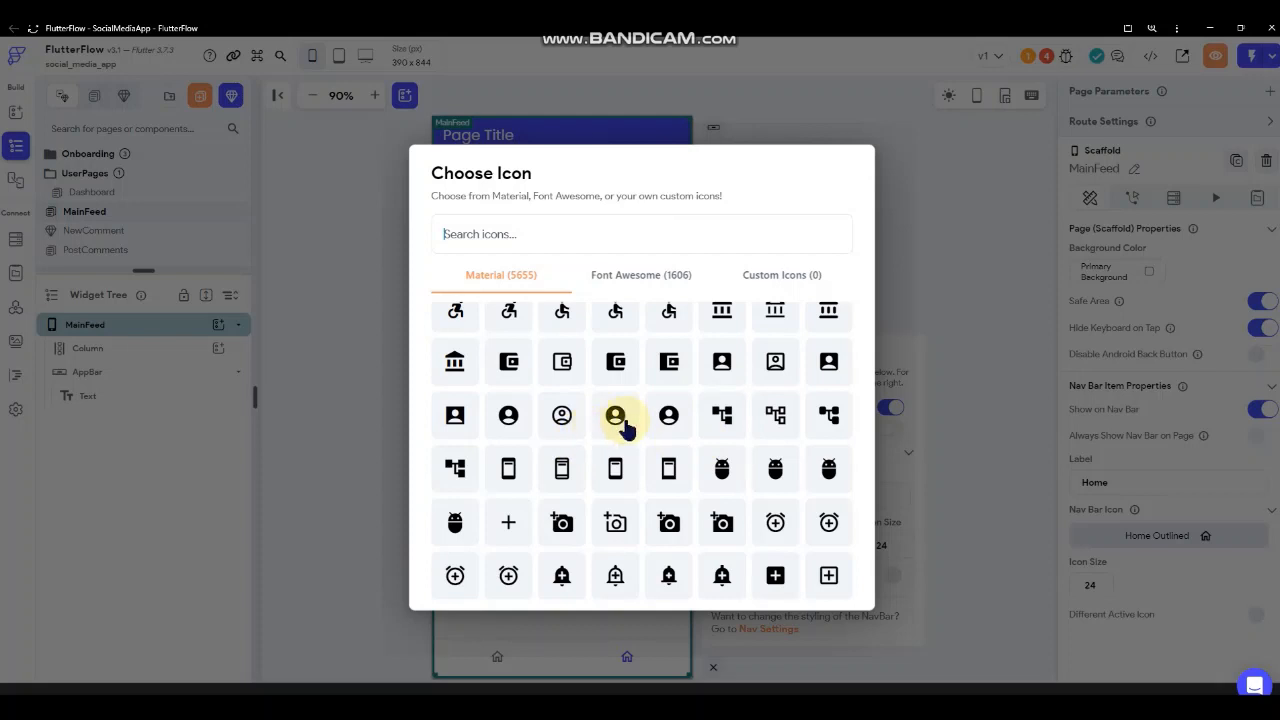
scroll(623, 423, "down", 2)
scroll(623, 428, "down", 1)
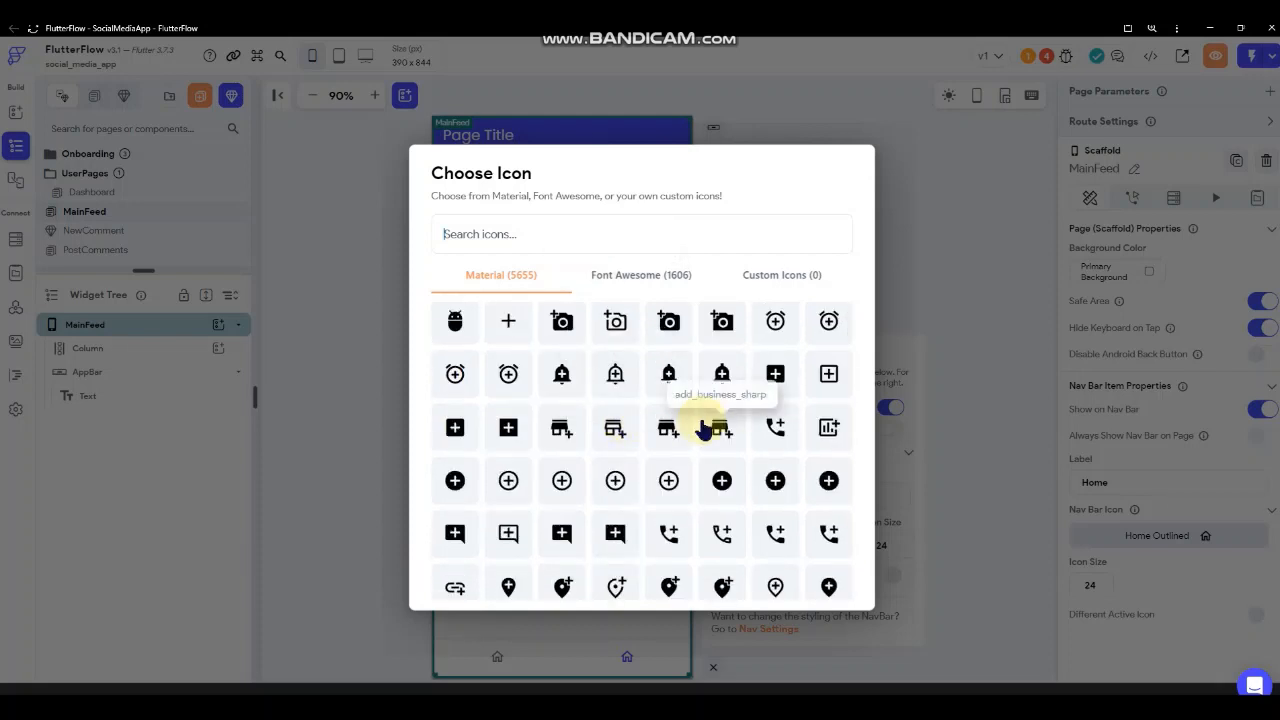
scroll(703, 428, "down", 5)
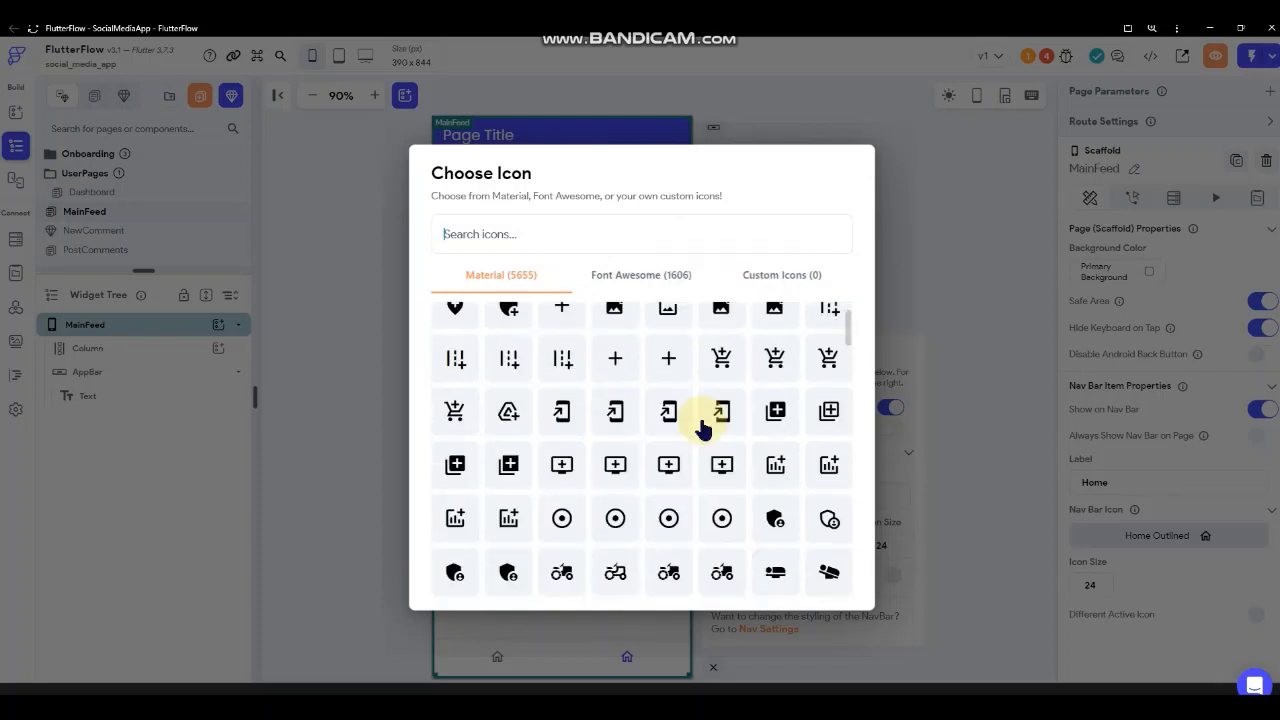
left_click(456, 360)
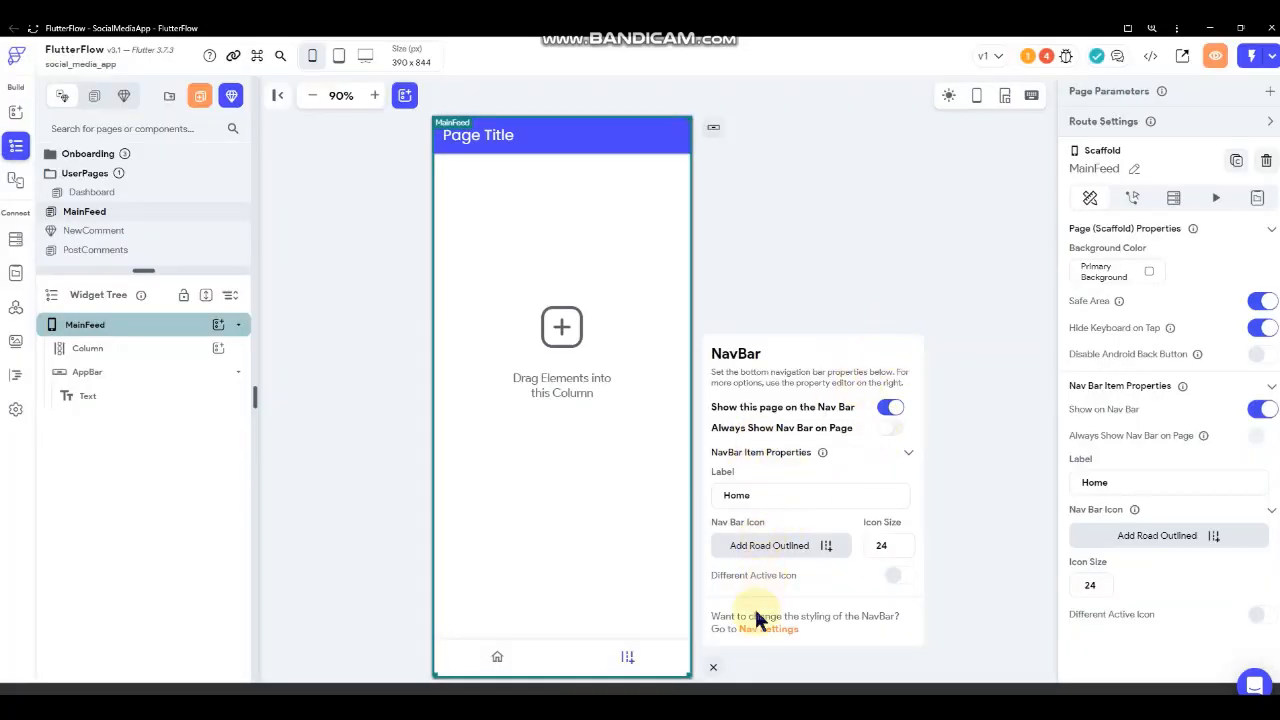
left_click(713, 666)
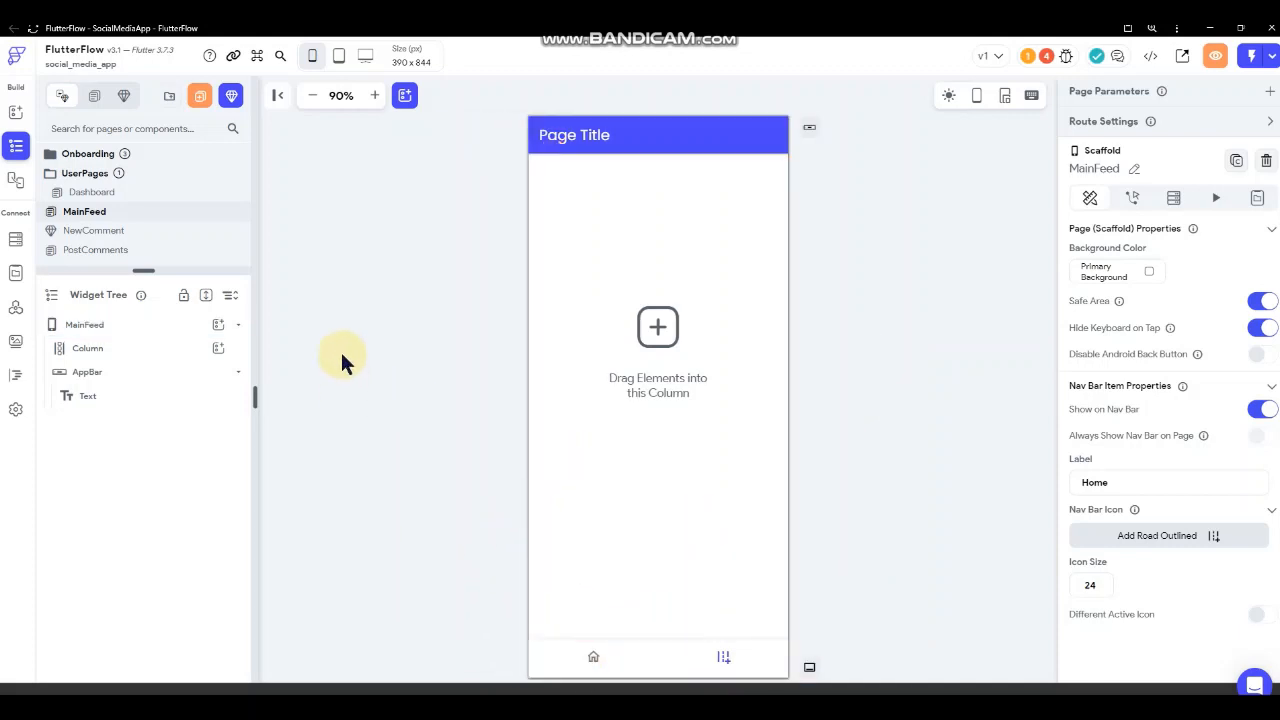
- Change the Dashboard page's nav bar icon to the Material Dashboard icon and close the NavBar settings
left_click(90, 194)
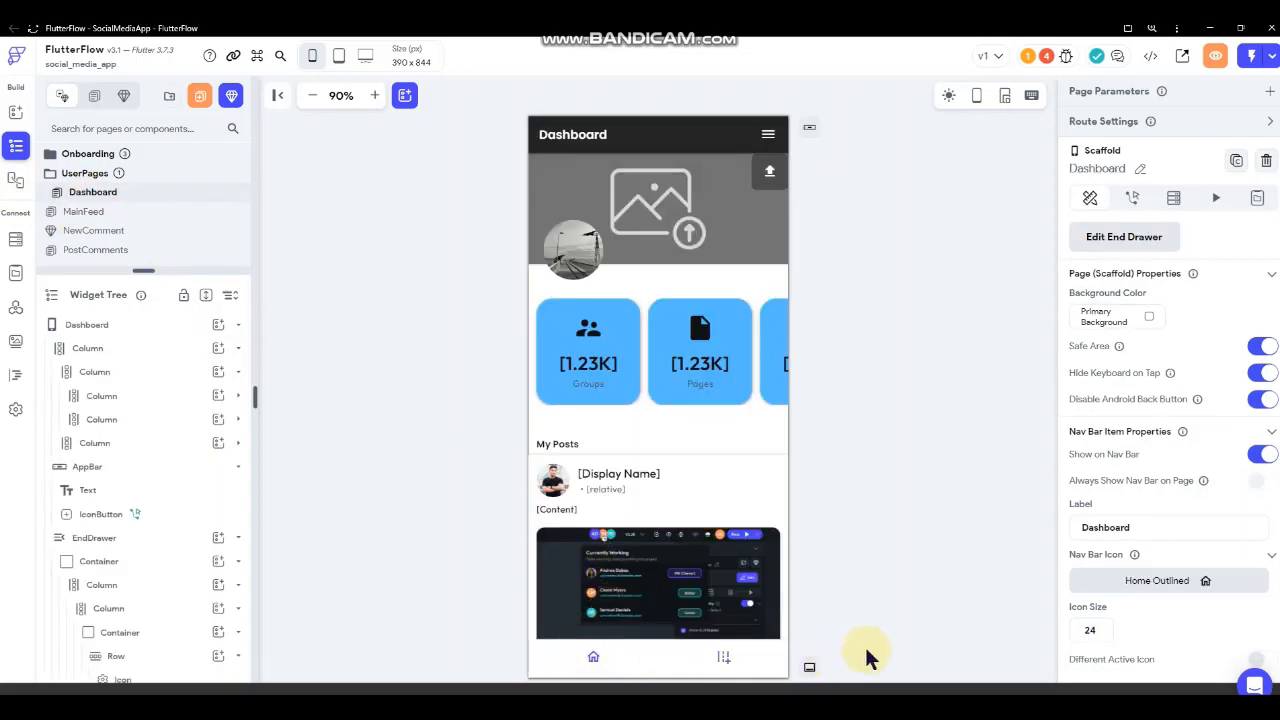
left_click(809, 667)
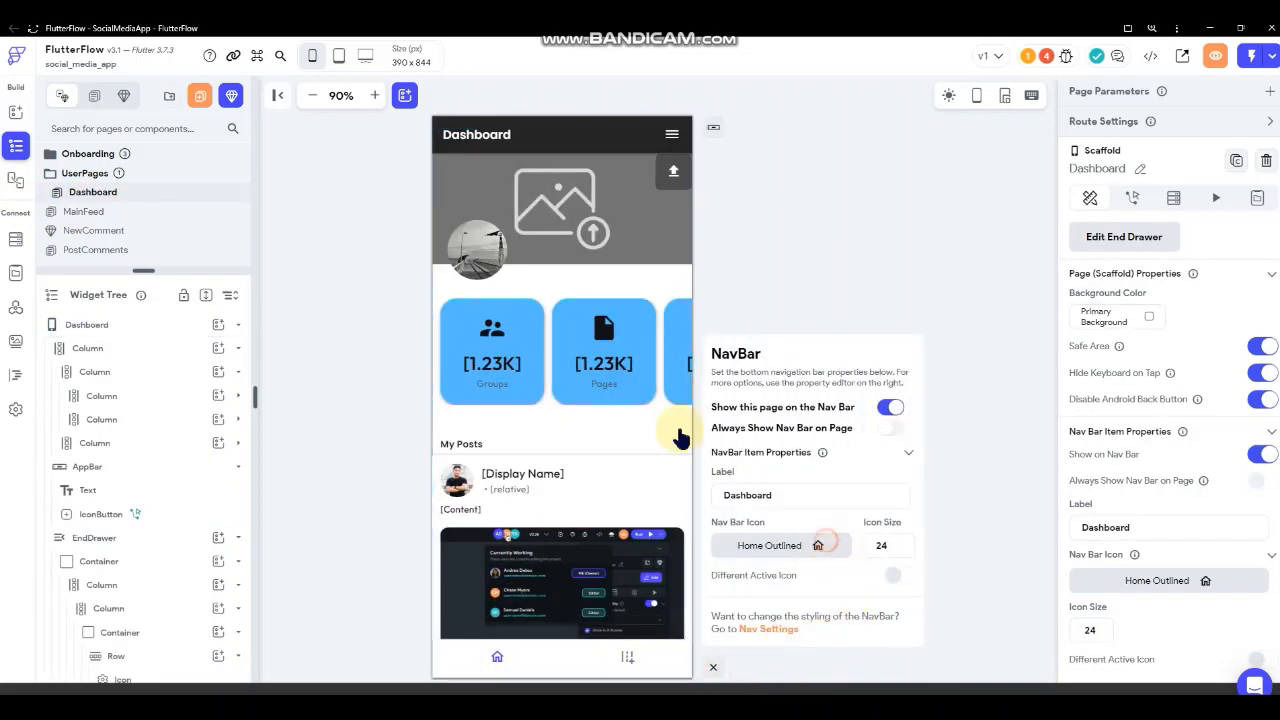
left_click(815, 546)
type("dashb")
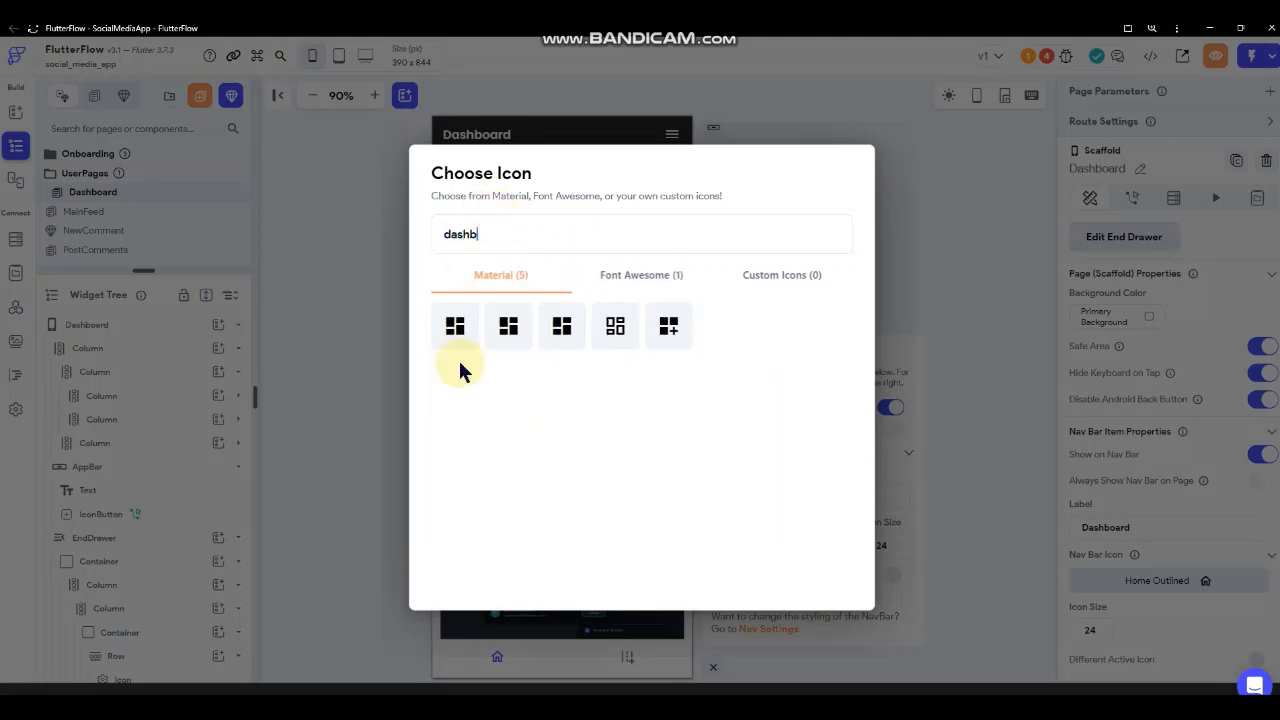
left_click(455, 325)
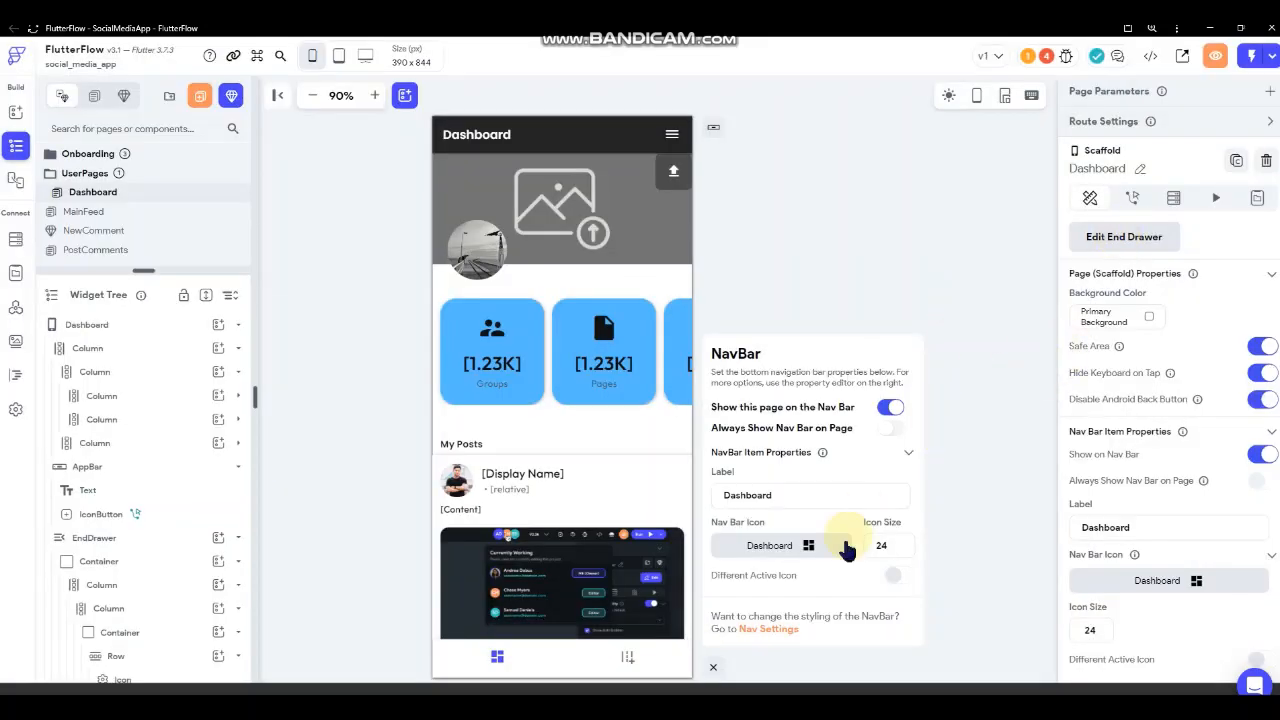
left_click(713, 667)
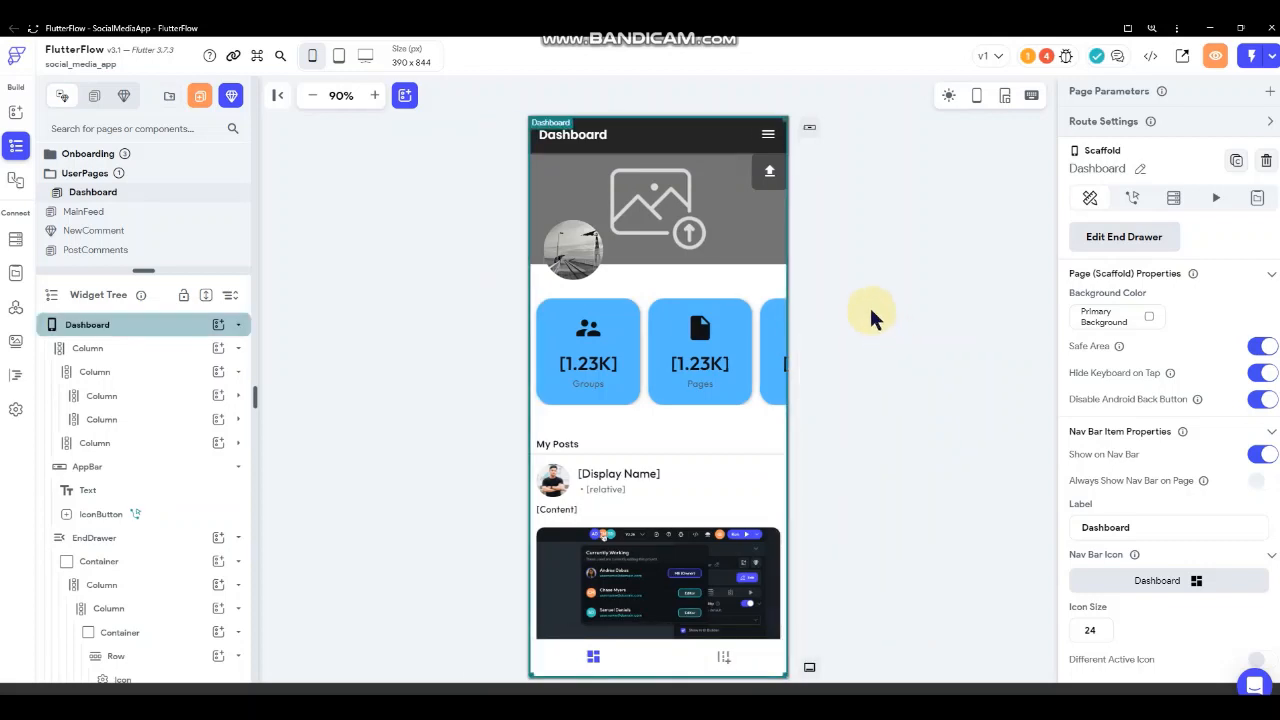
left_click(1006, 292)
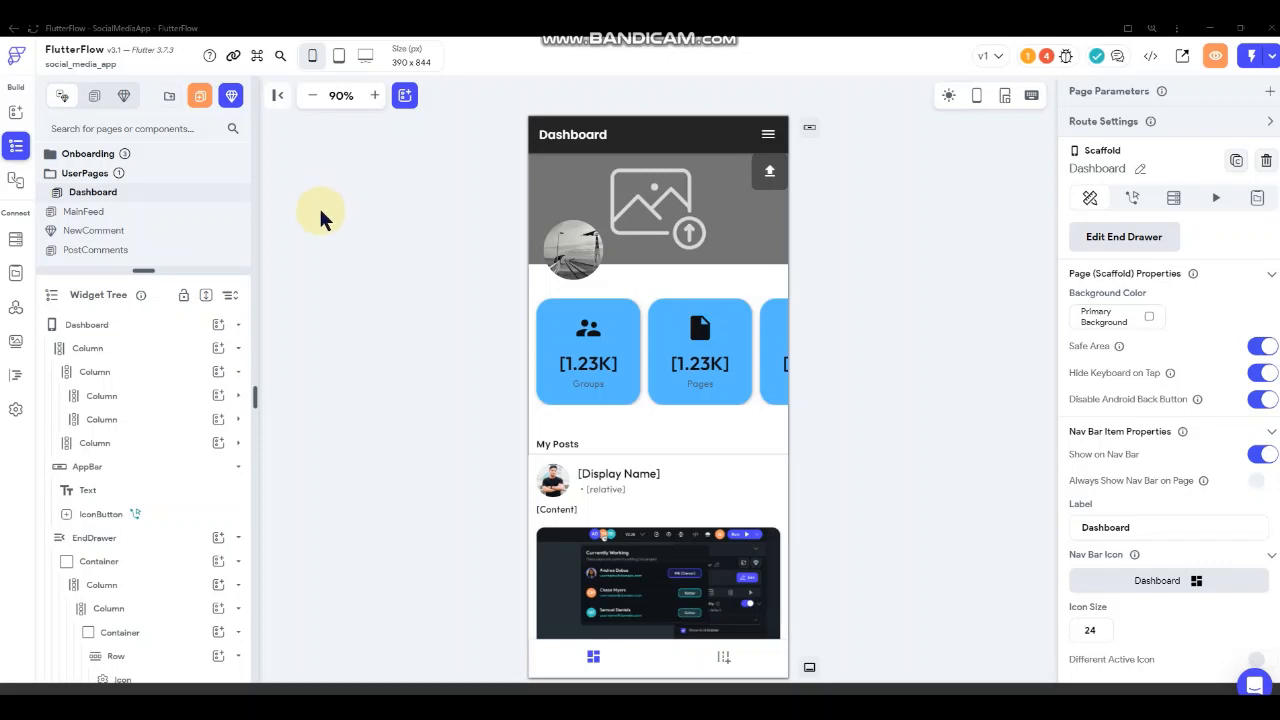
- Browse the Content page templates for a layout suitable for a user's public profile page
left_click(202, 102)
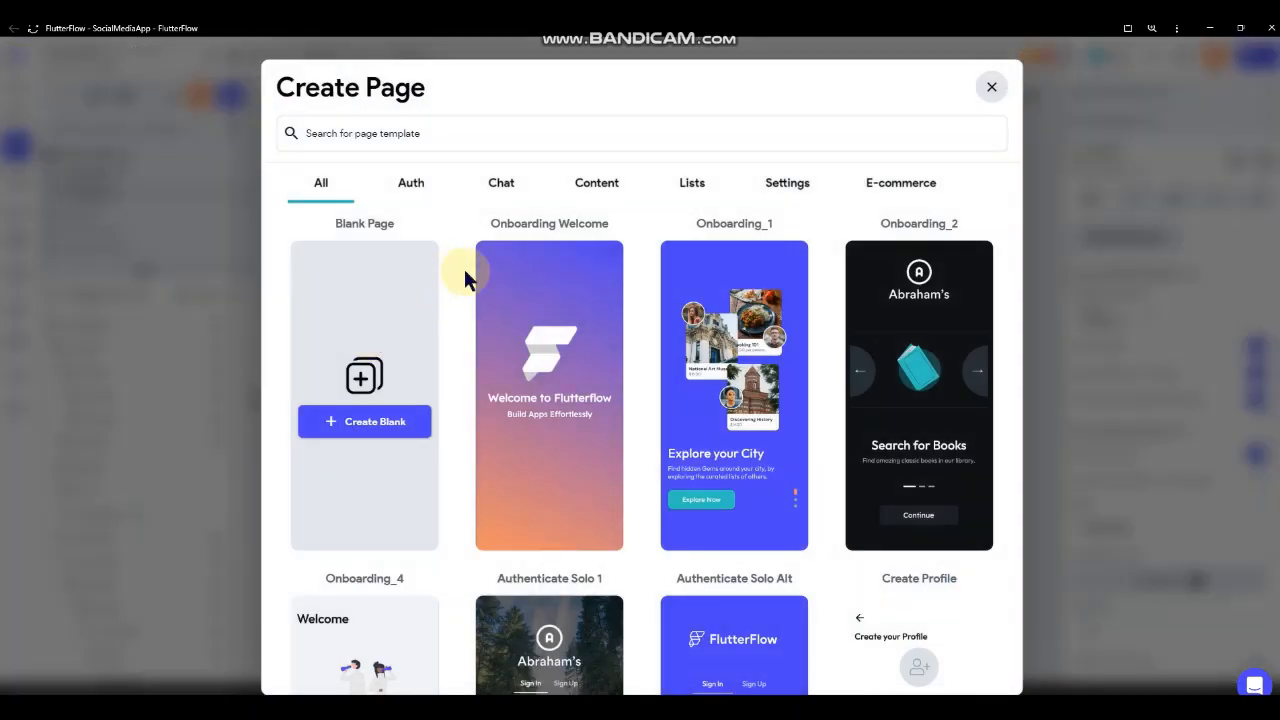
scroll(646, 329, "down", 2)
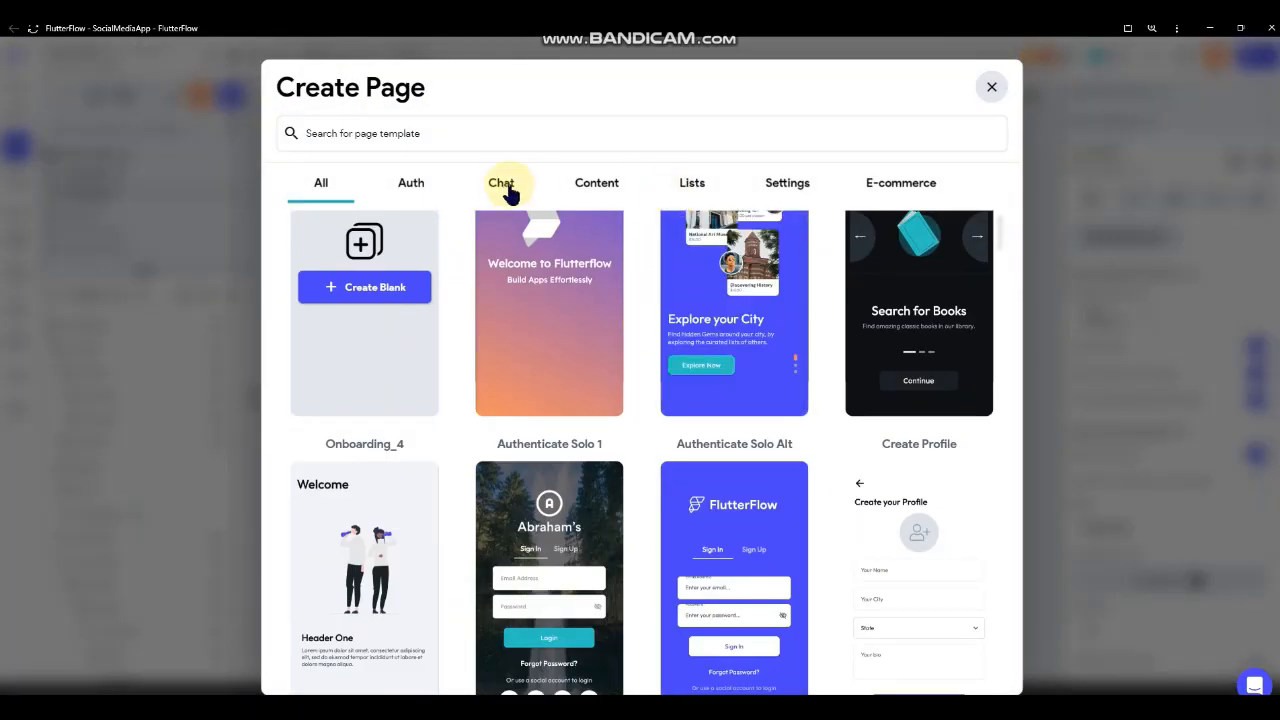
left_click(596, 186)
scroll(640, 335, "down", 5)
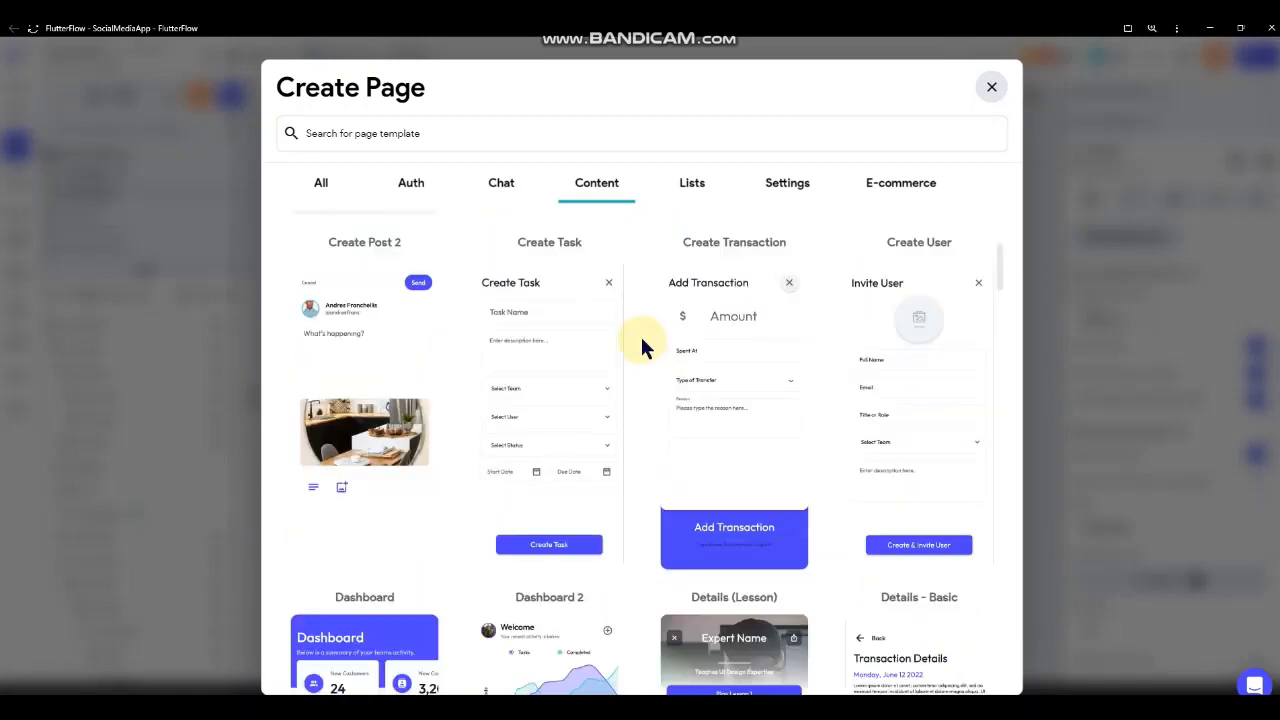
scroll(640, 334, "down", 20)
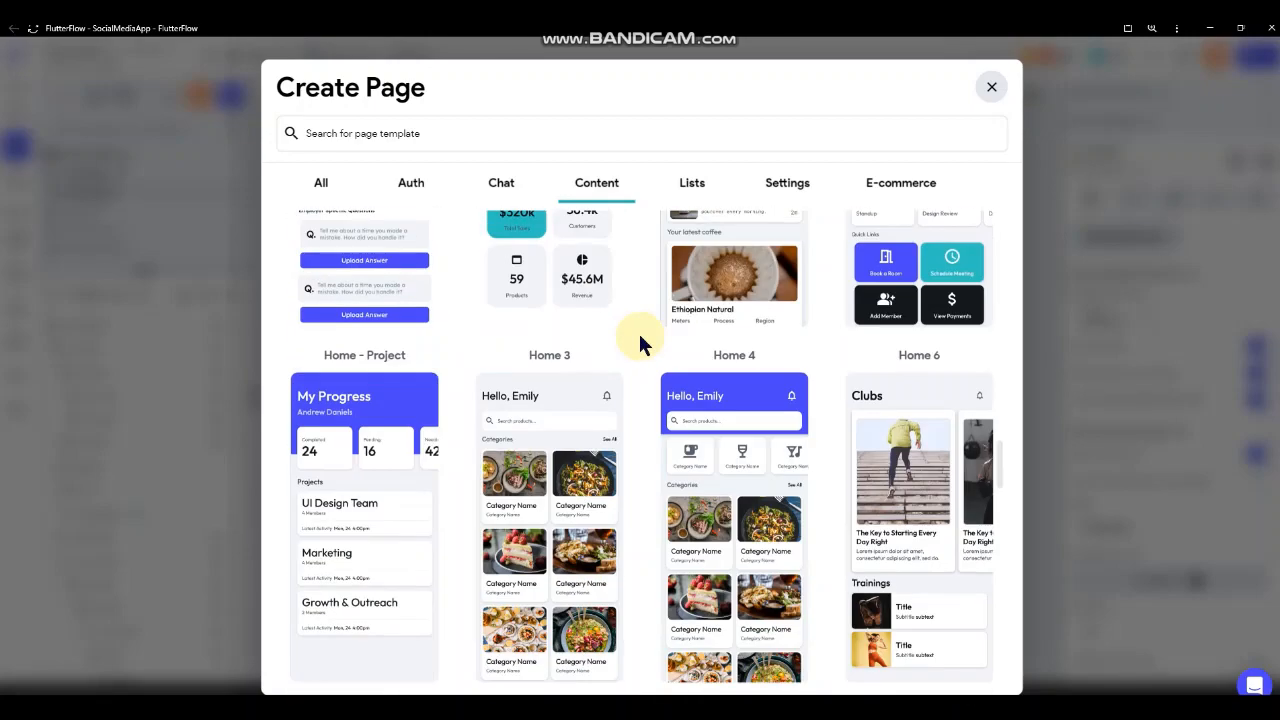
scroll(638, 341, "down", 20)
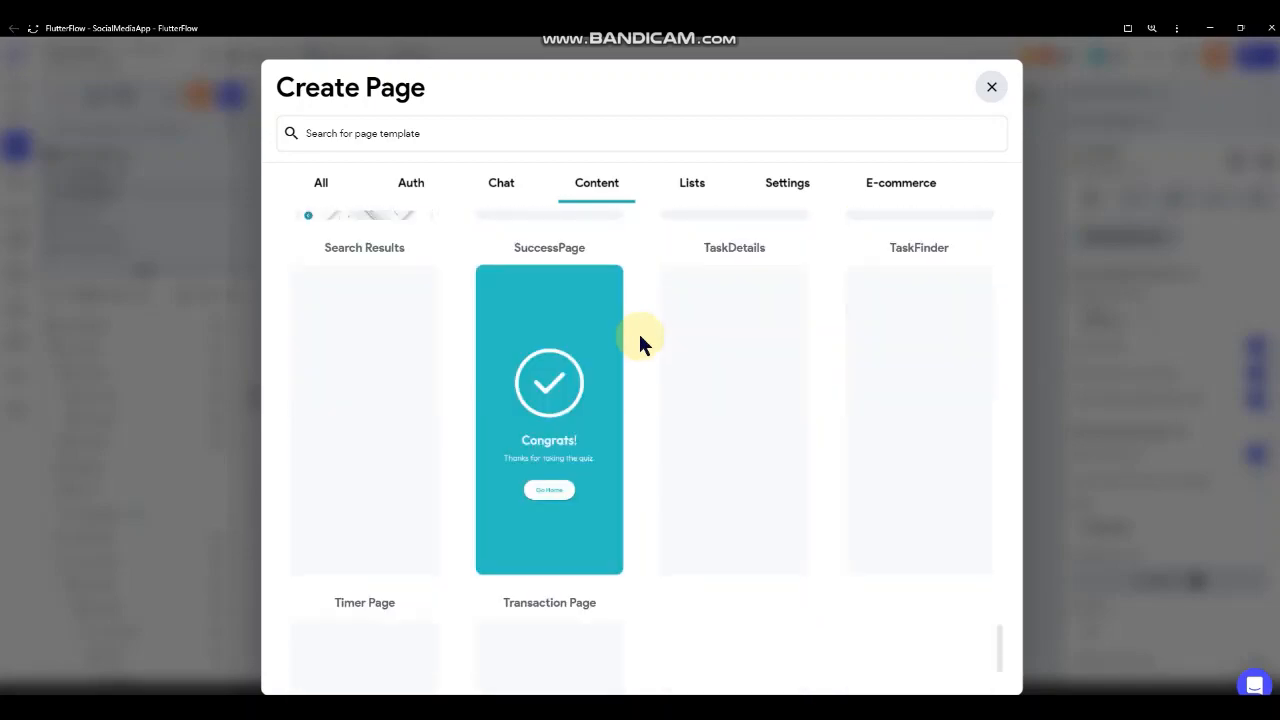
scroll(640, 342, "down", 3)
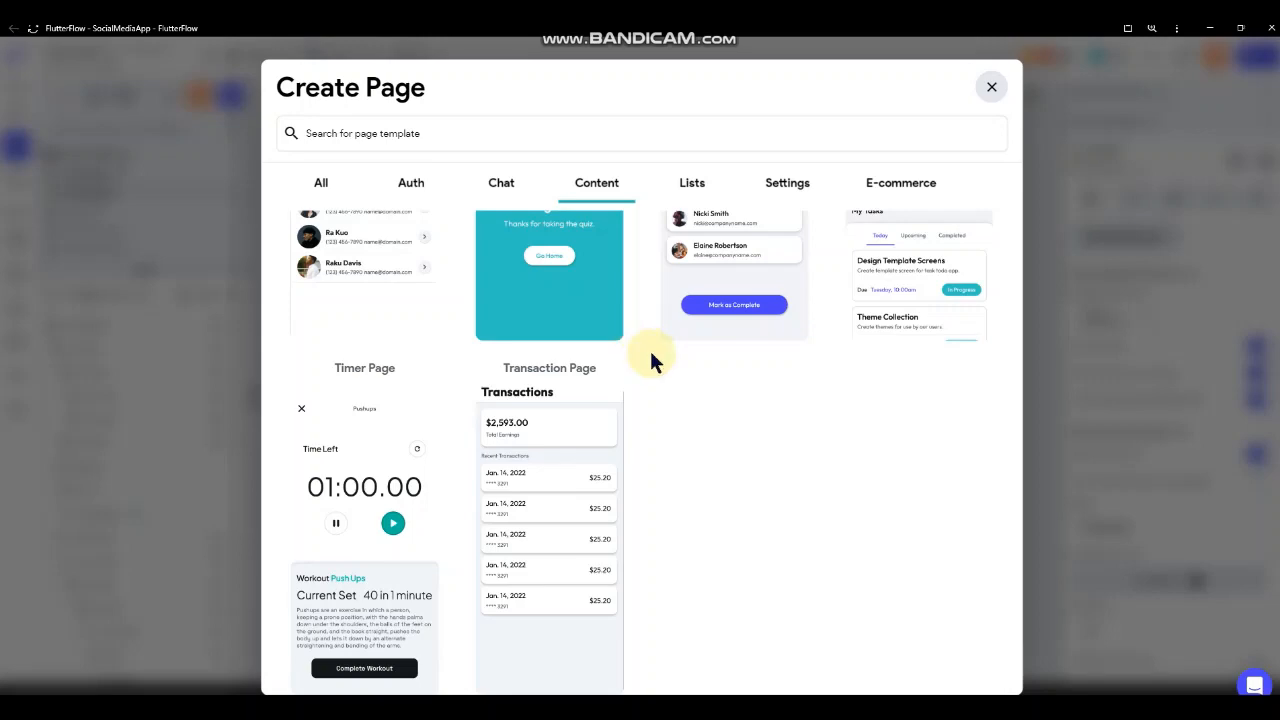
scroll(649, 350, "up", 8)
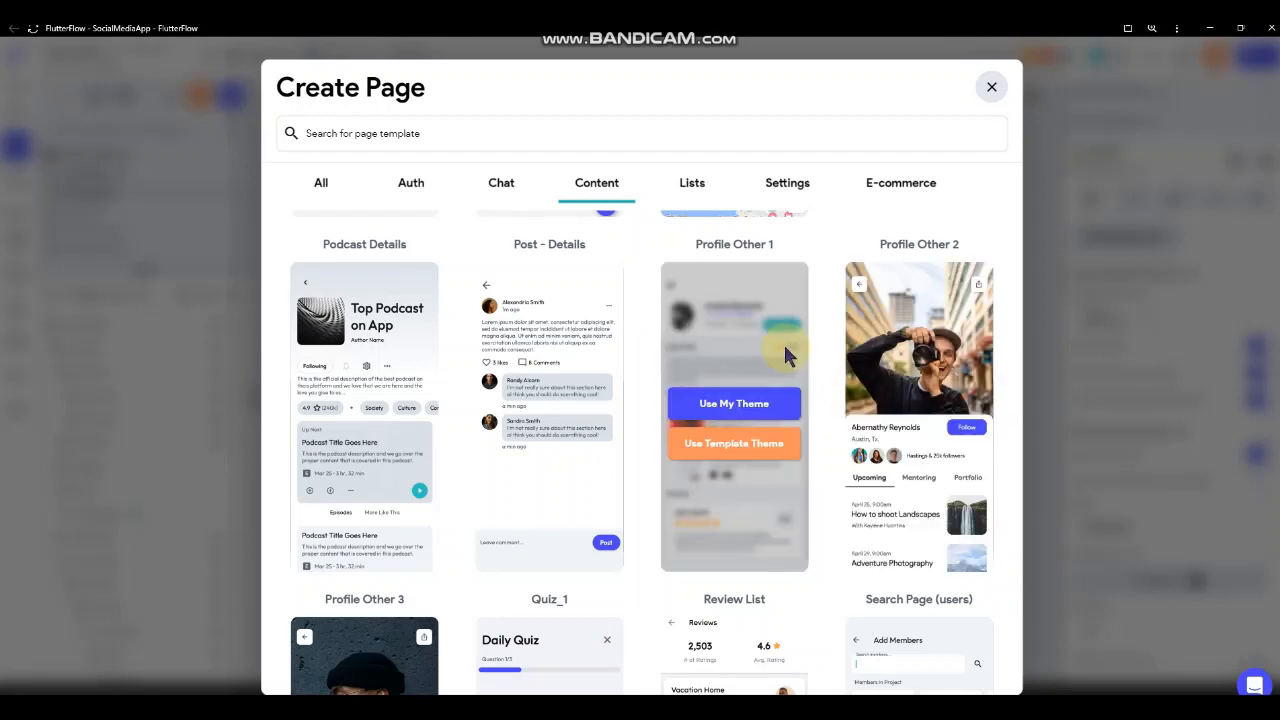
scroll(633, 365, "down", 1)
scroll(633, 365, "up", 3)
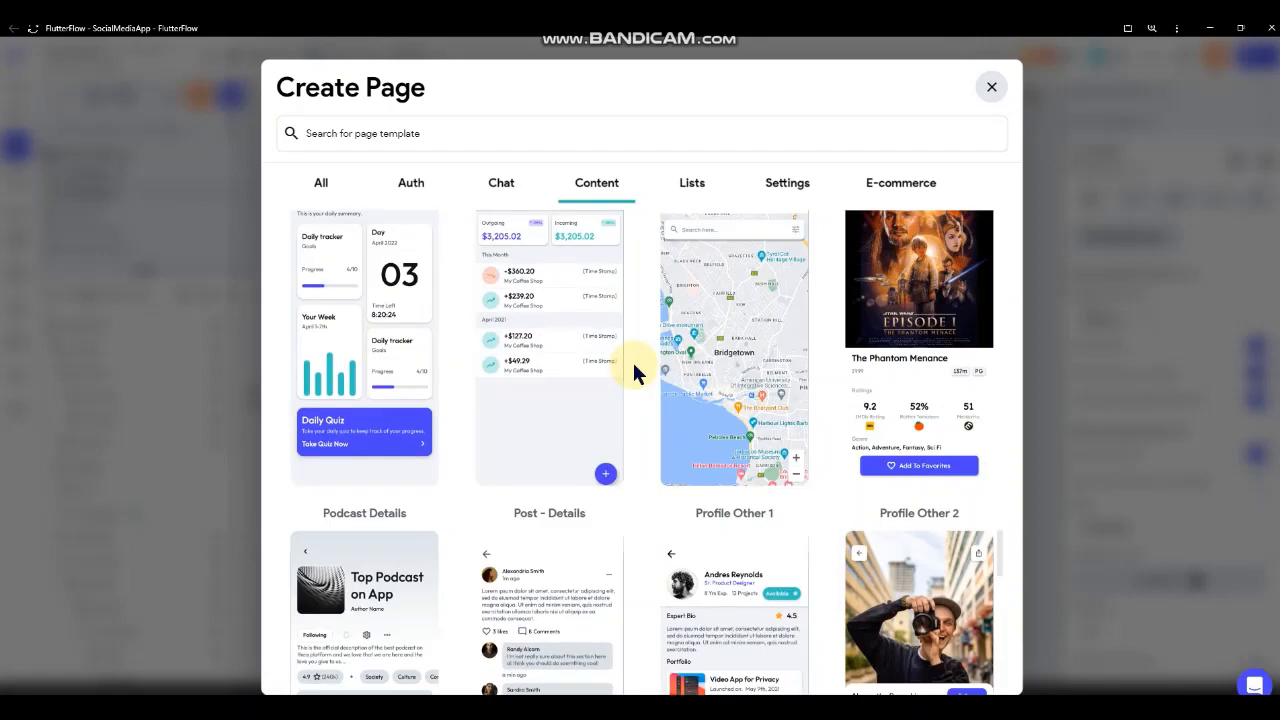
scroll(634, 370, "down", 5)
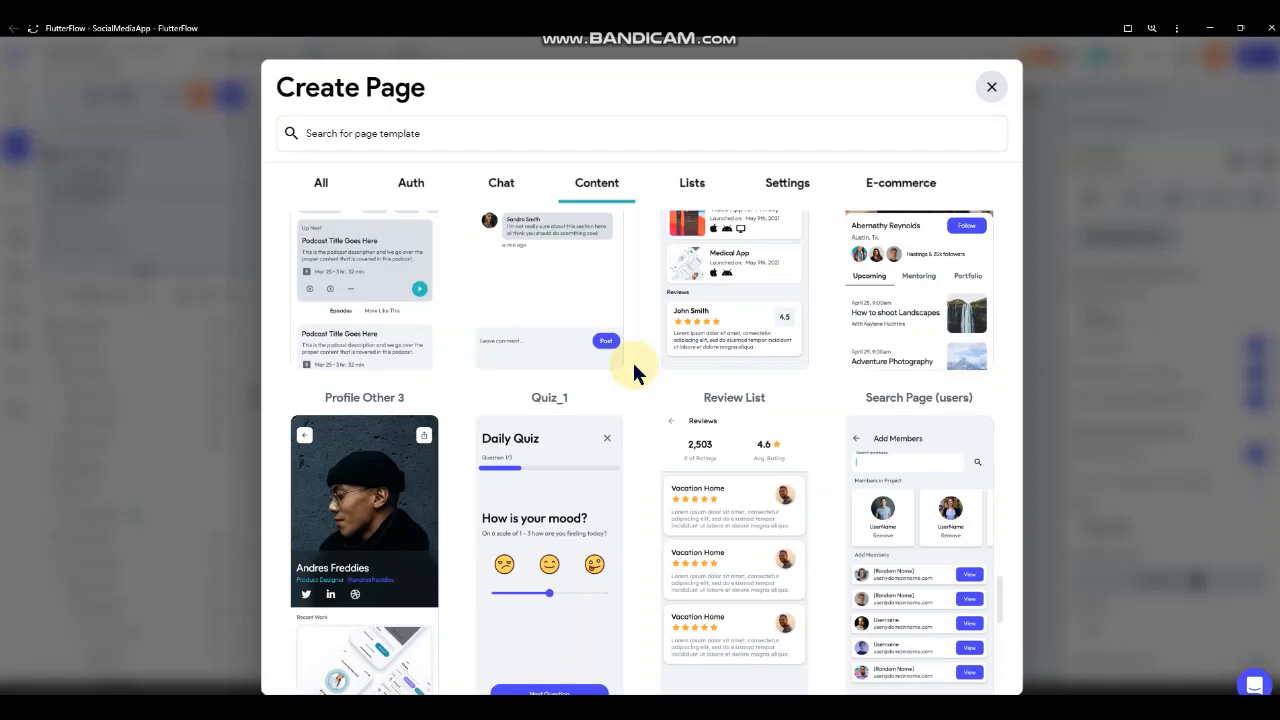
scroll(633, 365, "down", 1)
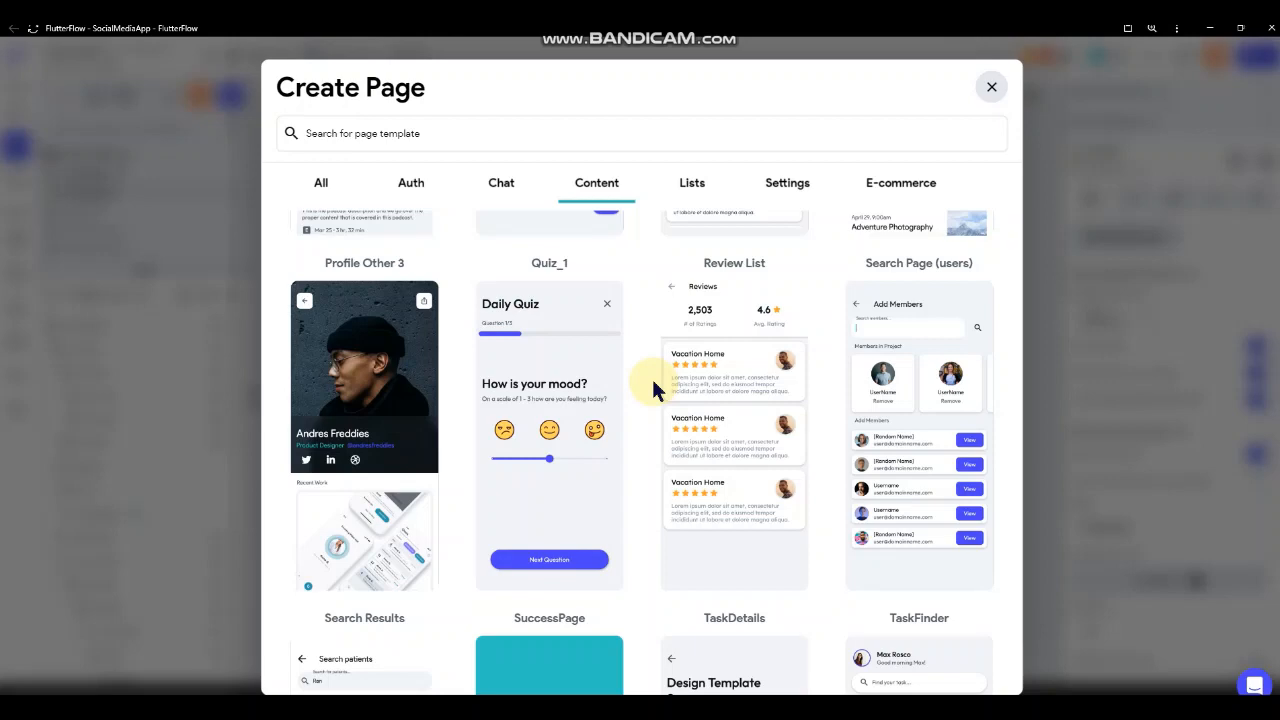
scroll(651, 376, "up", 3)
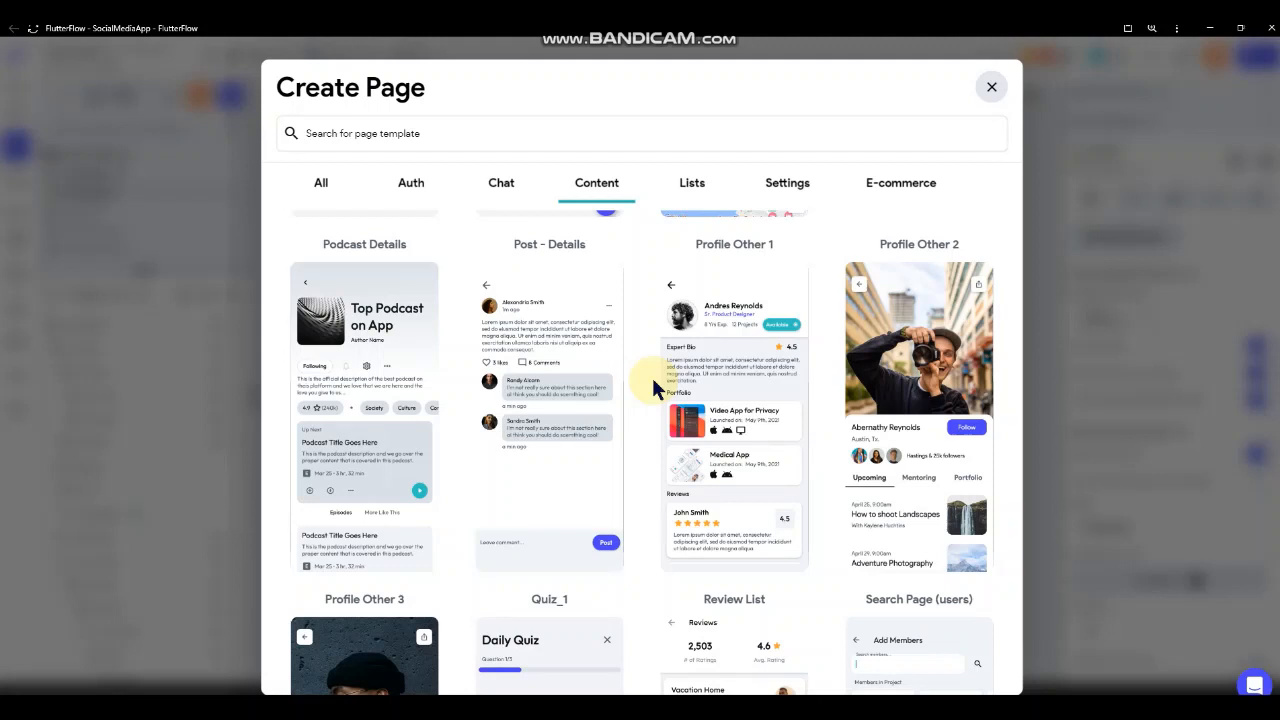
scroll(651, 375, "down", 4)
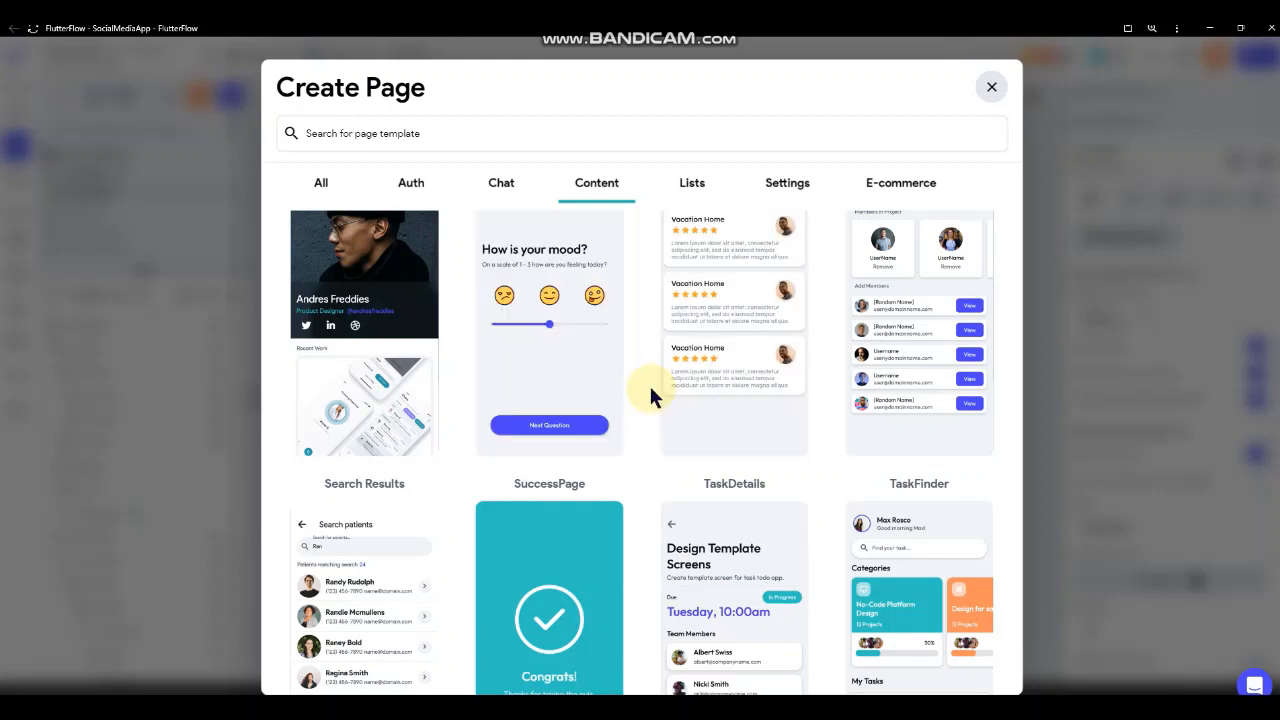
scroll(650, 390, "up", 1)
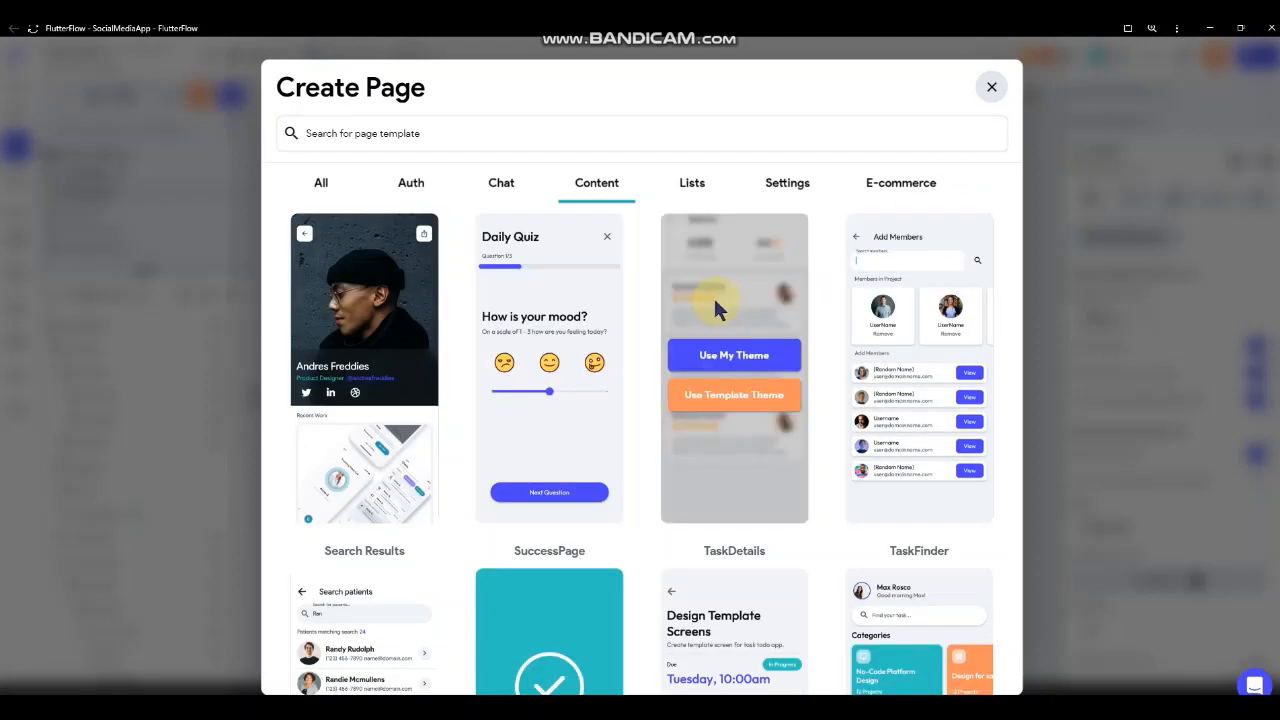
- Create a blank page named PublicProfile and move it into the UserPages folder
left_click(320, 187)
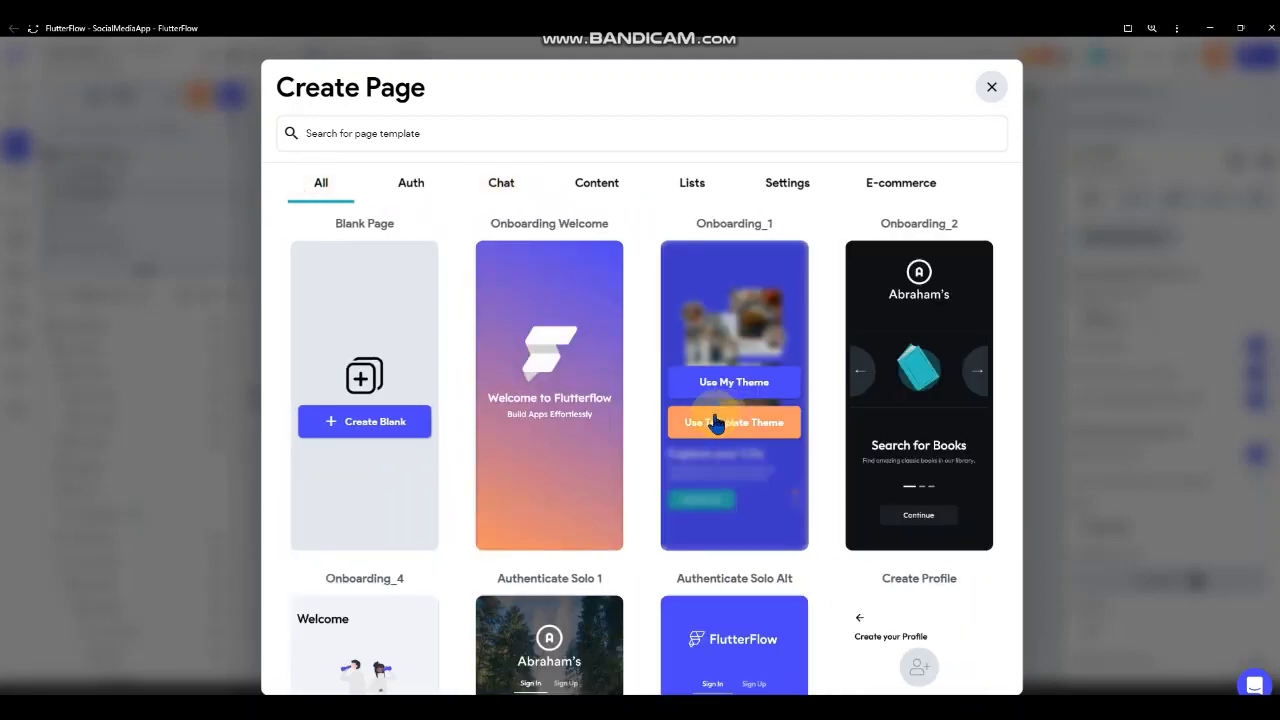
left_click(357, 420)
left_click(748, 392)
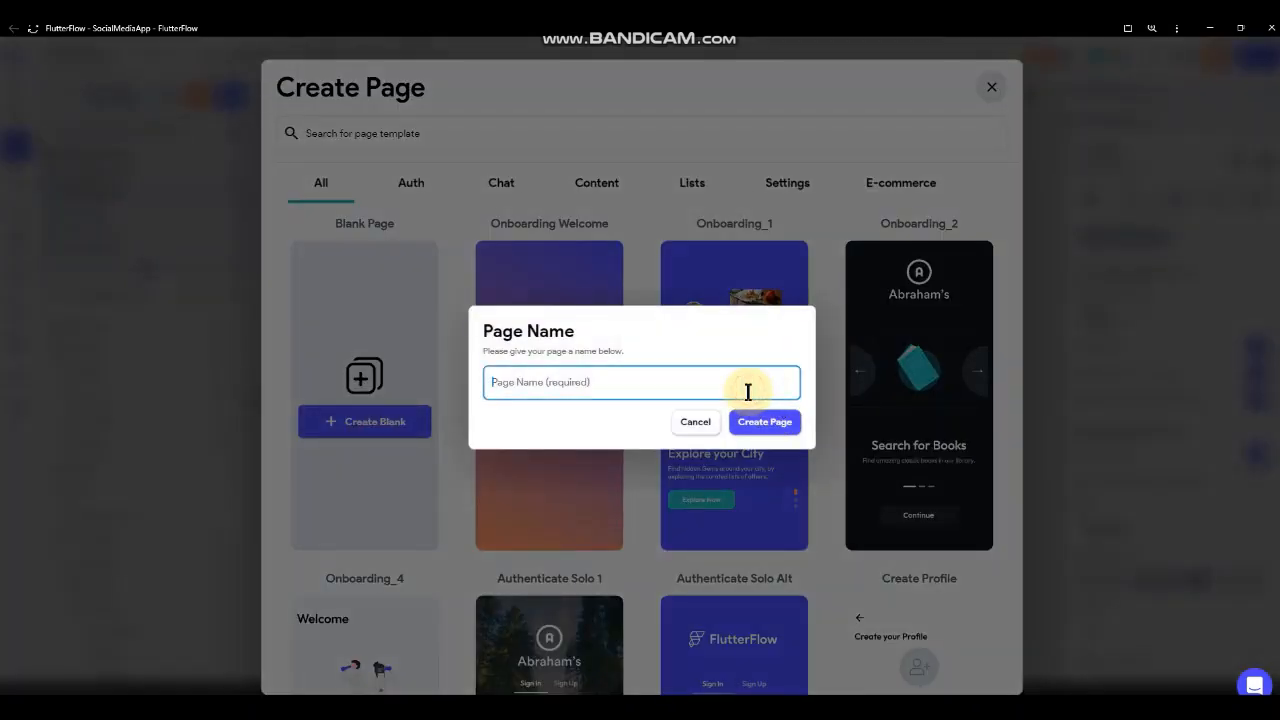
type("PublicProfile")
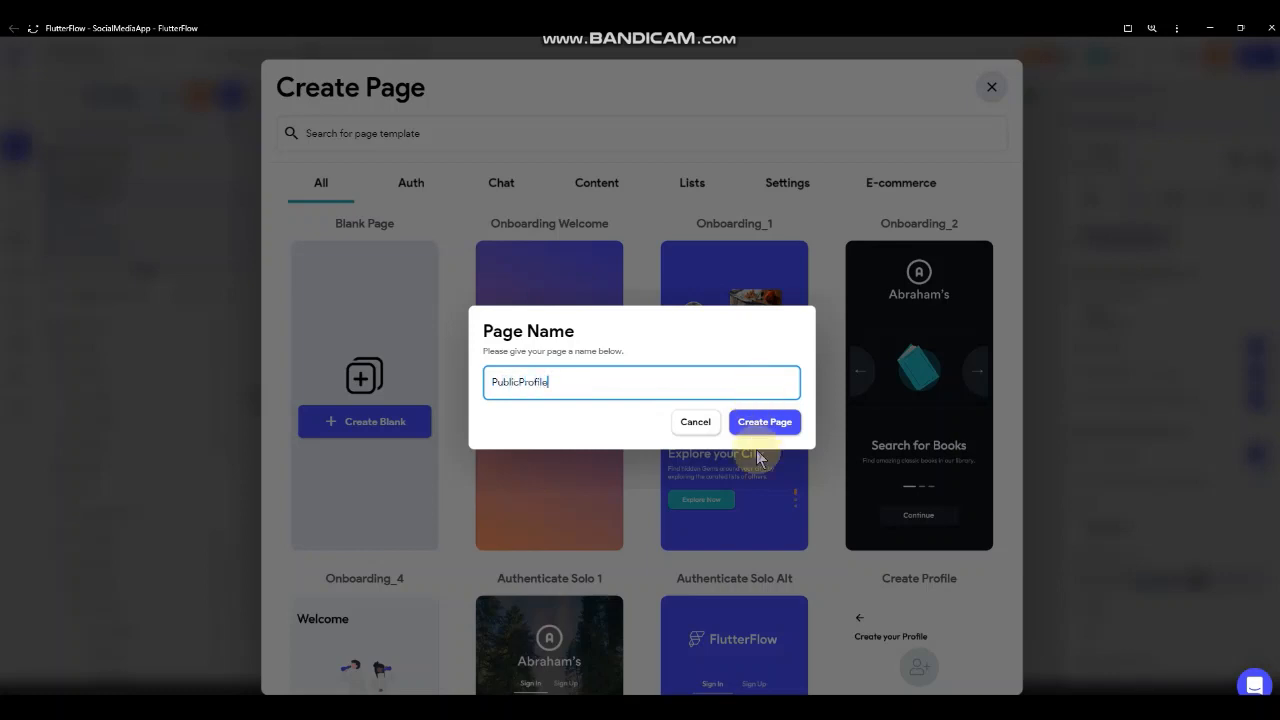
left_click(762, 424)
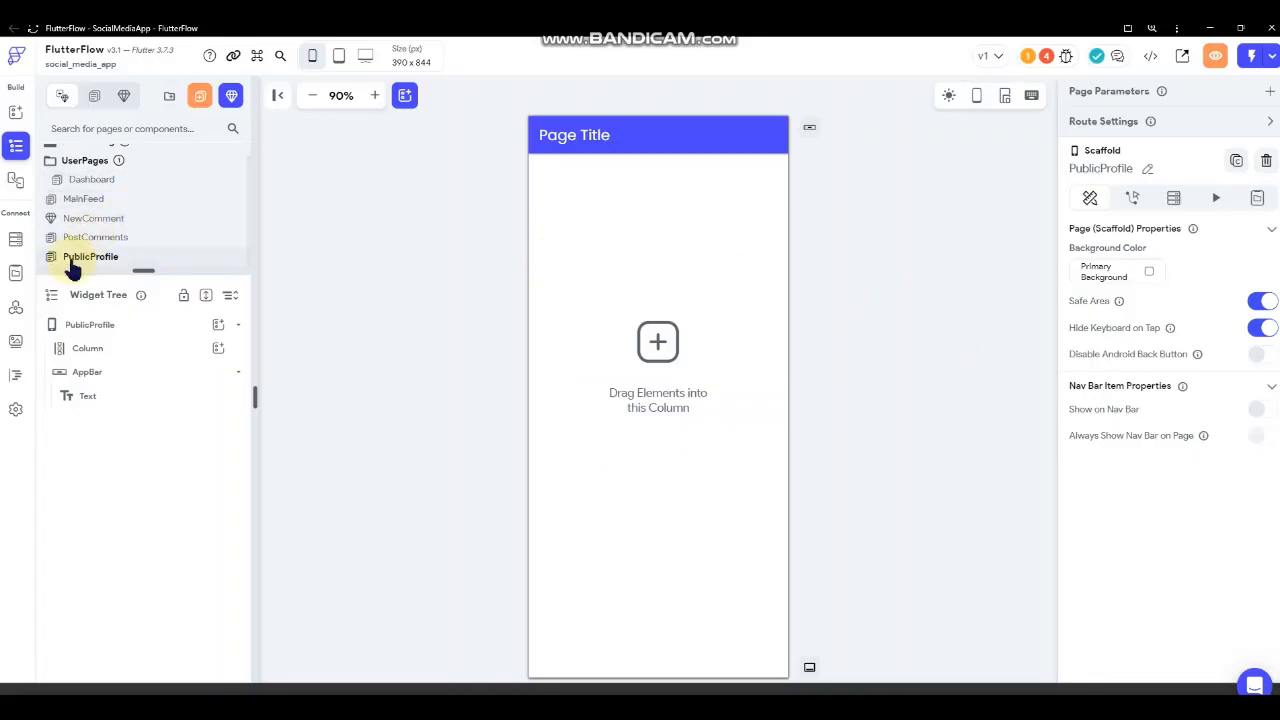
left_click_drag(53, 262, 154, 205)
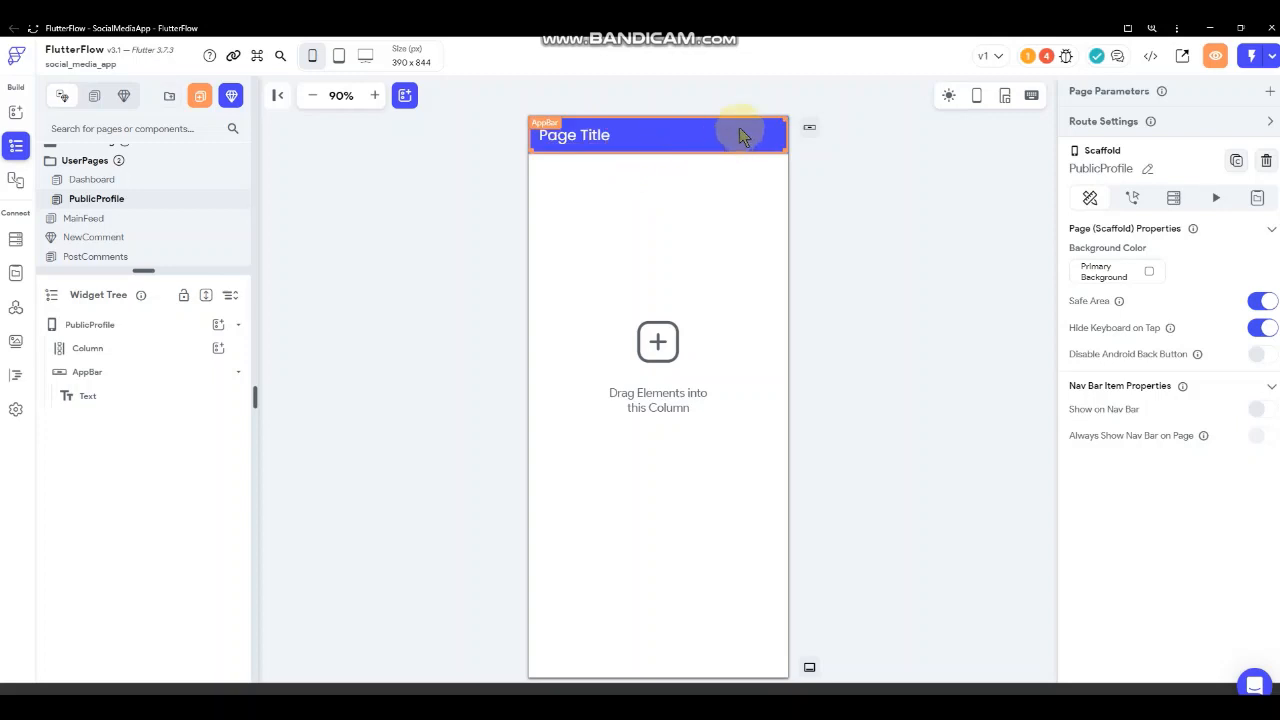
left_click(764, 131)
left_click(909, 336)
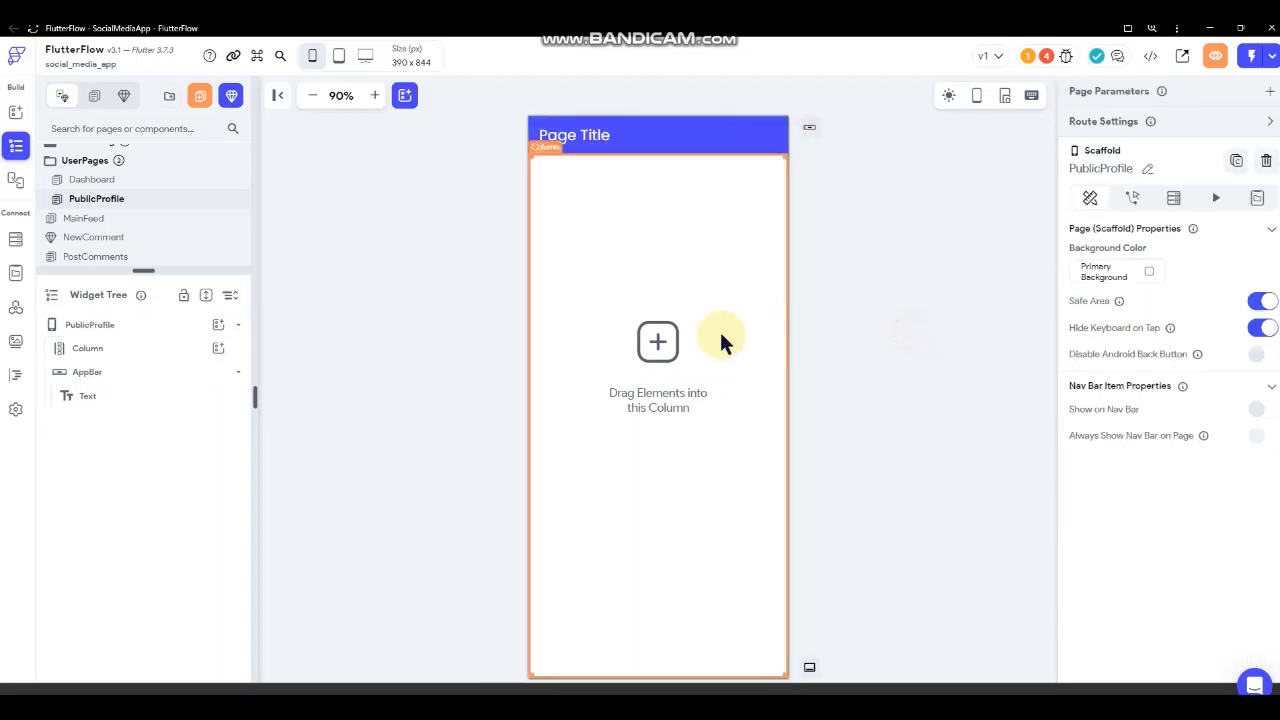
- Add a container inside the PublicProfile page's column and set its width to infinity
left_click(114, 348)
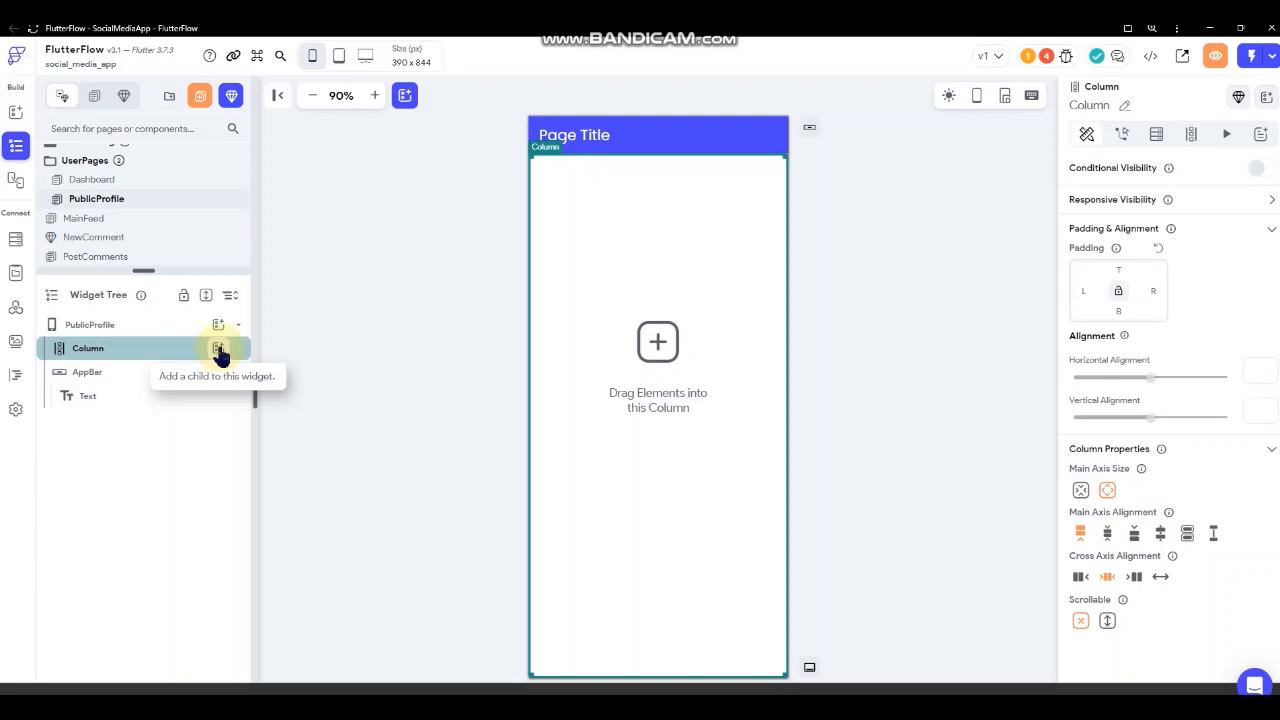
left_click(219, 350)
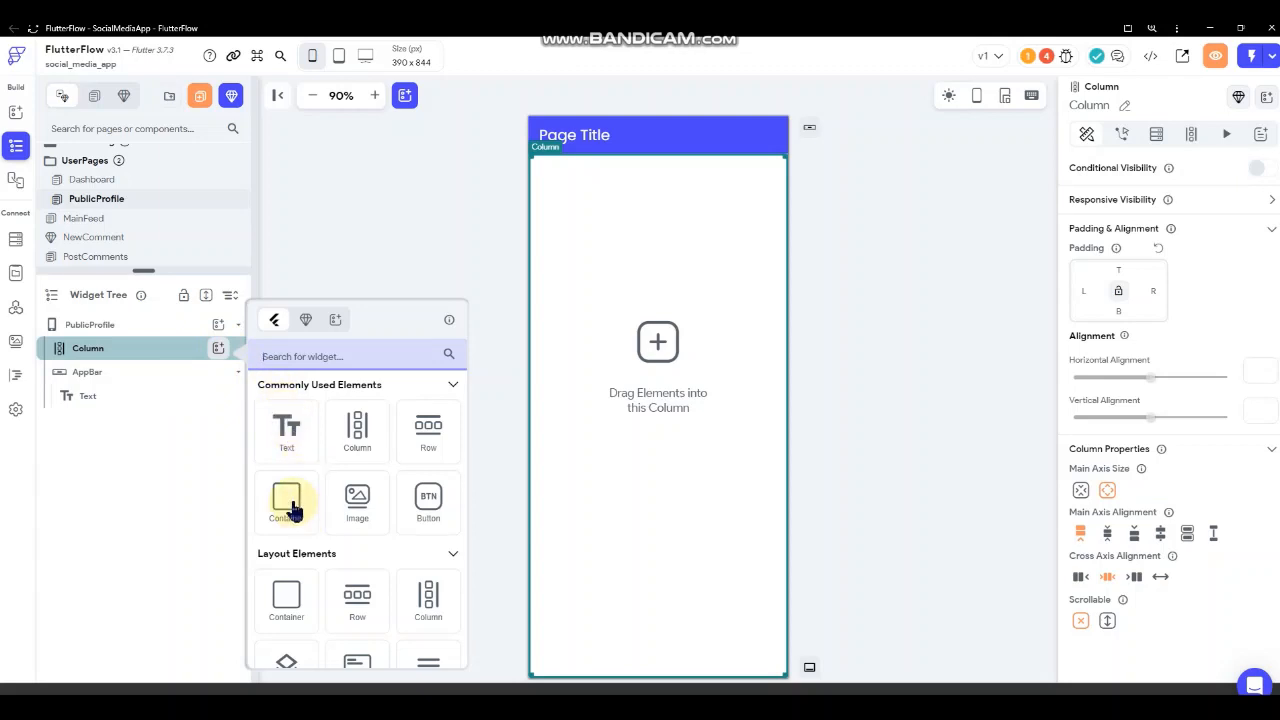
left_click_drag(293, 510, 626, 337)
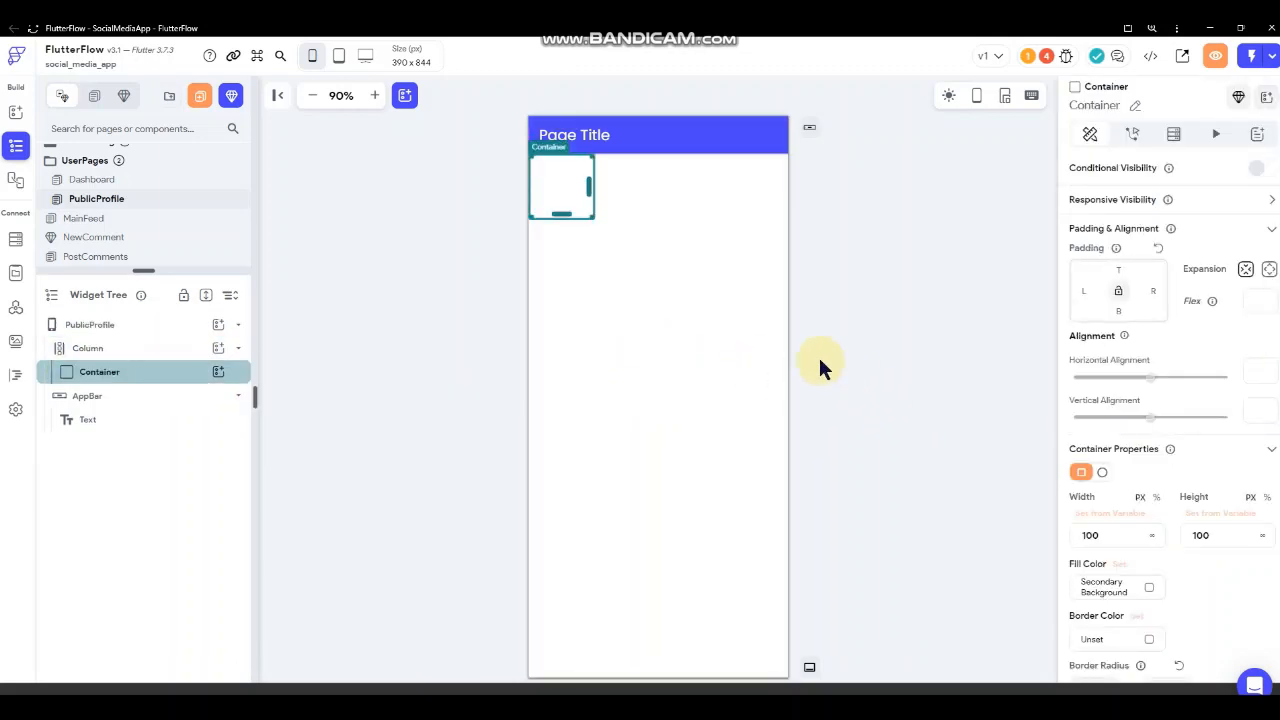
left_click(1151, 535)
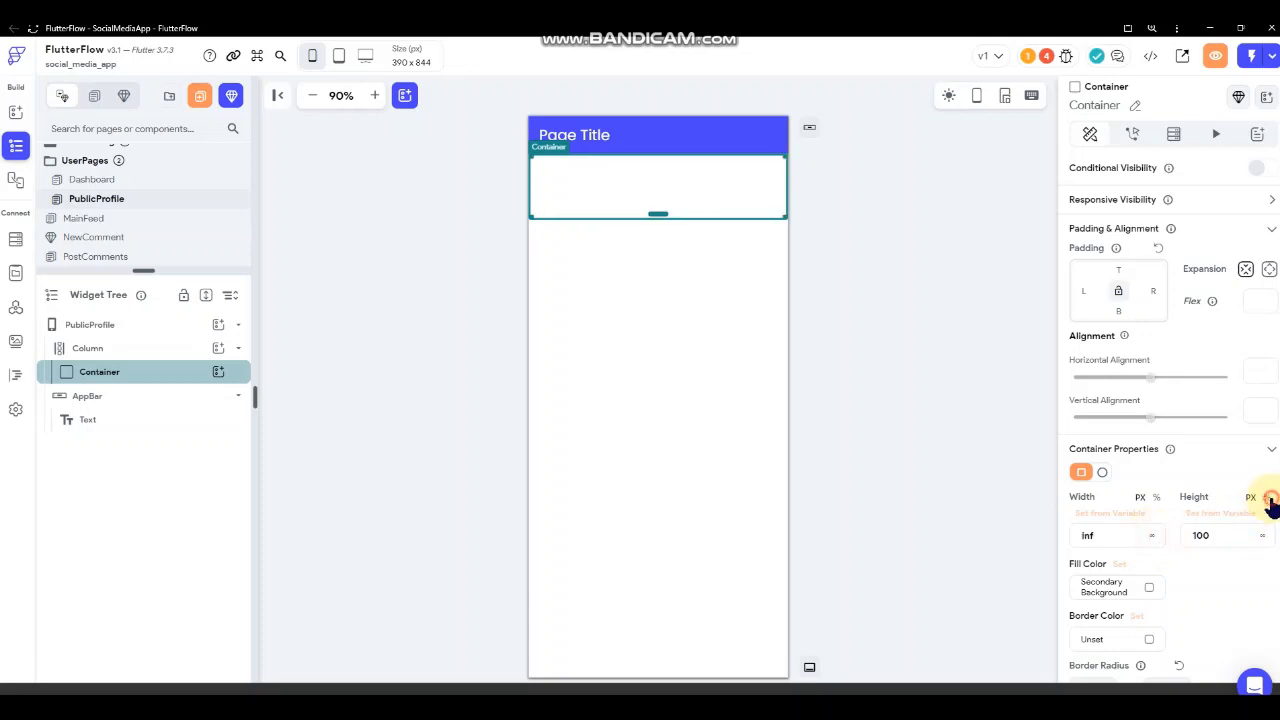
- Set the container's height to 100% so it fills the PublicProfile page
left_click(1218, 535)
type("100")
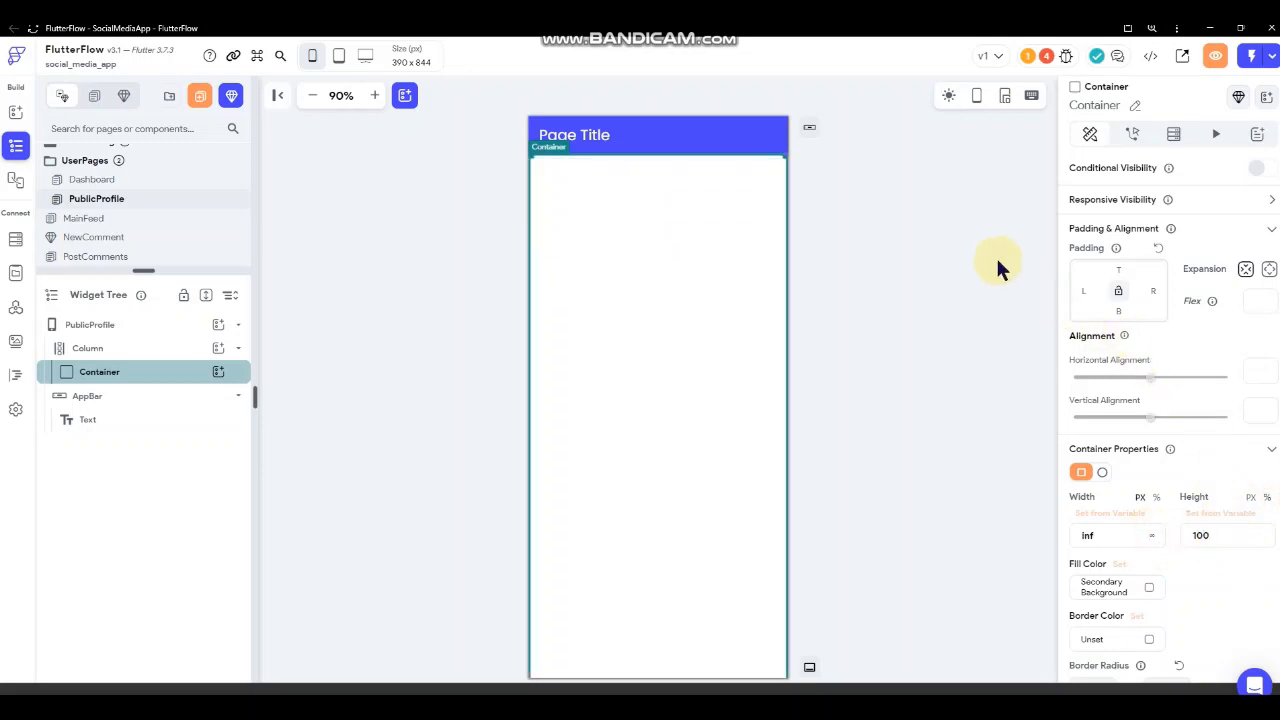
left_click(883, 254)
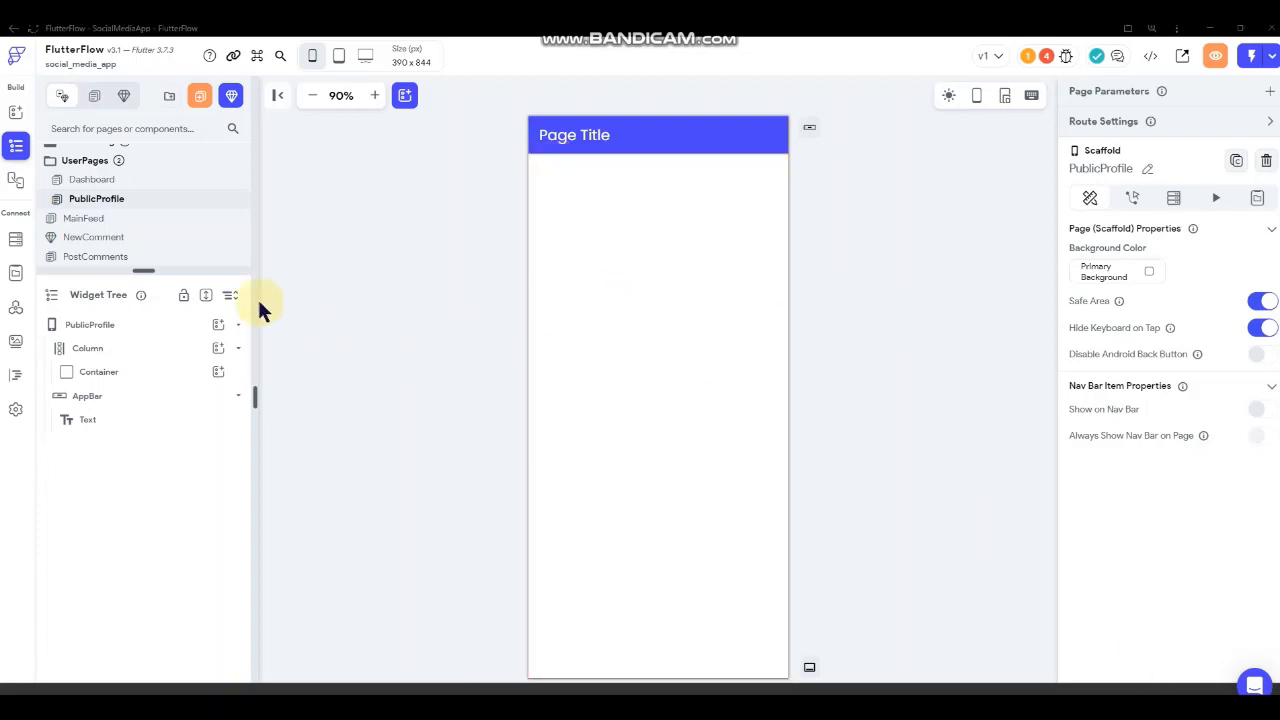
- Delete the blank PublicProfile page from the UserPages folder
right_click(118, 205)
left_click(194, 278)
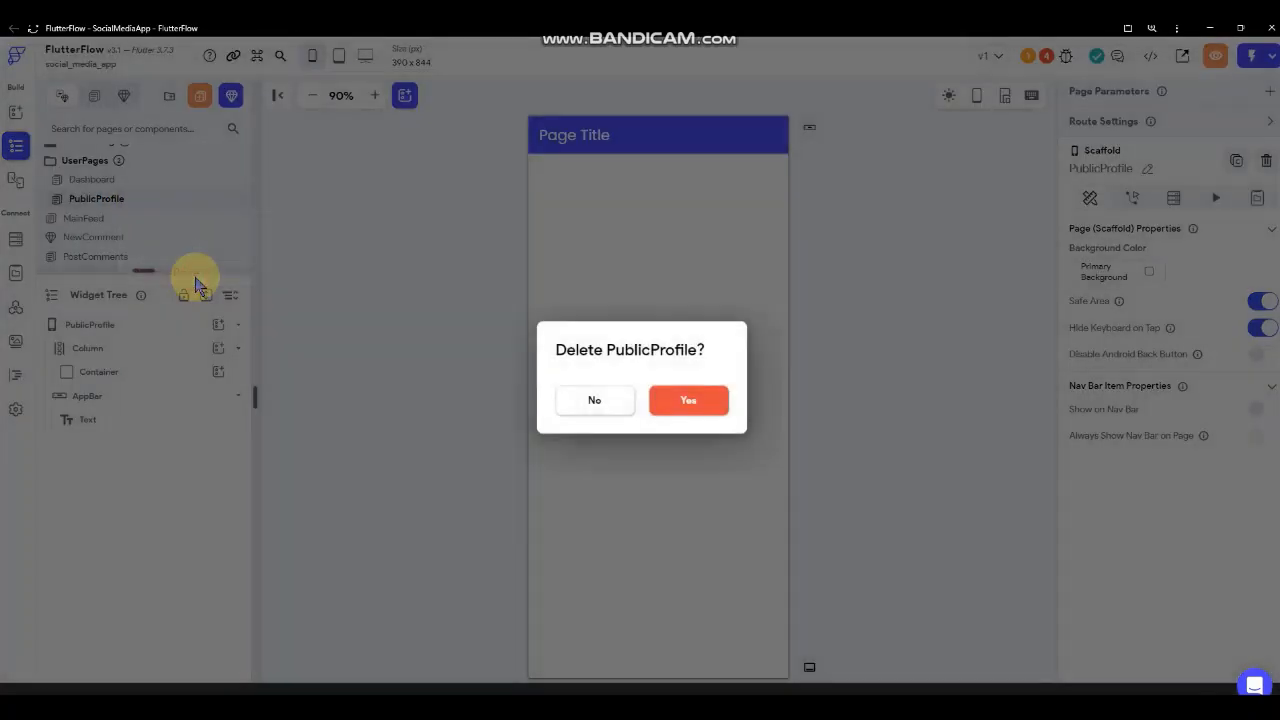
left_click(690, 400)
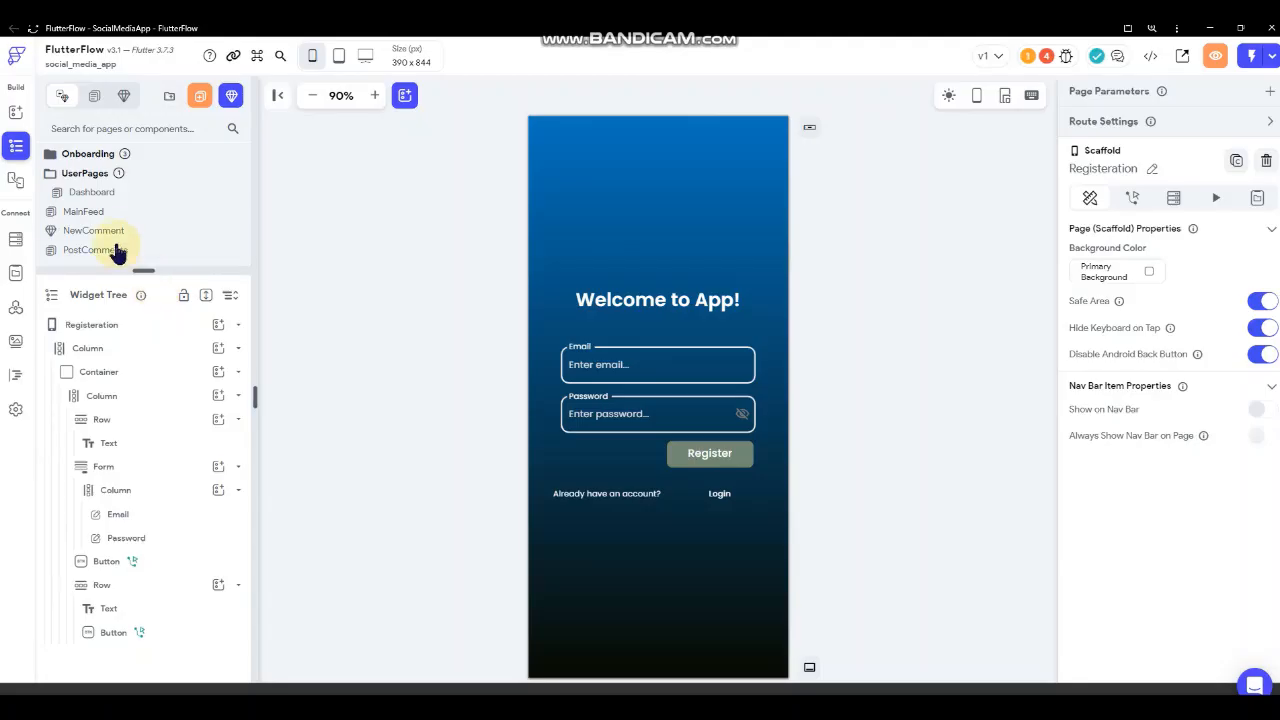
- Duplicate the Dashboard page as the basis for the new public profile page
left_click(158, 192)
right_click(148, 193)
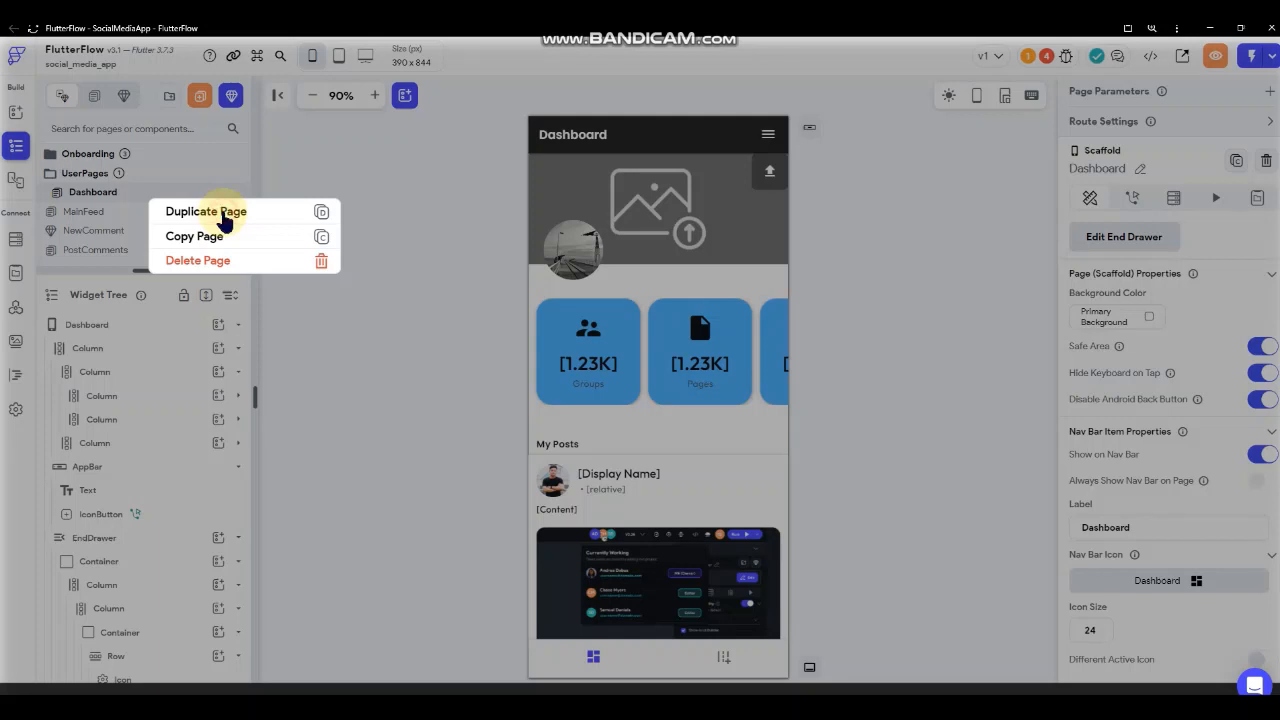
left_click(224, 221)
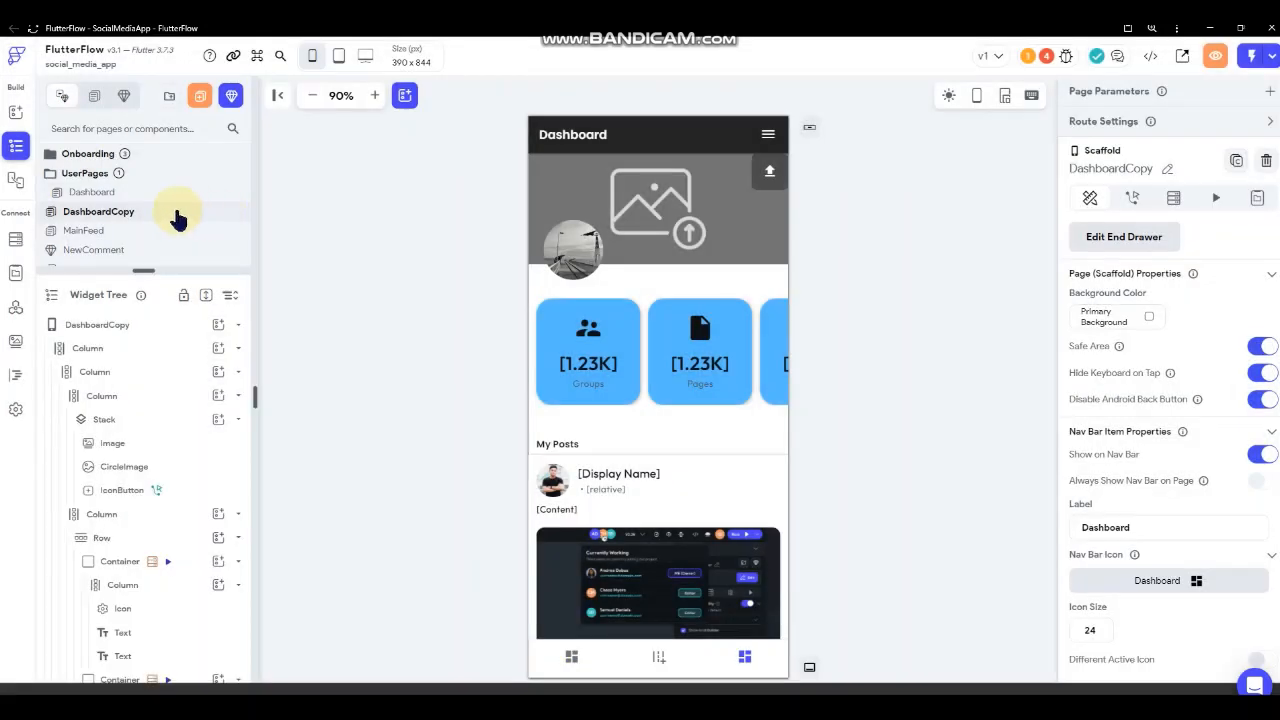
- Move the DashboardCopy page into the UserPages folder
left_click(111, 191)
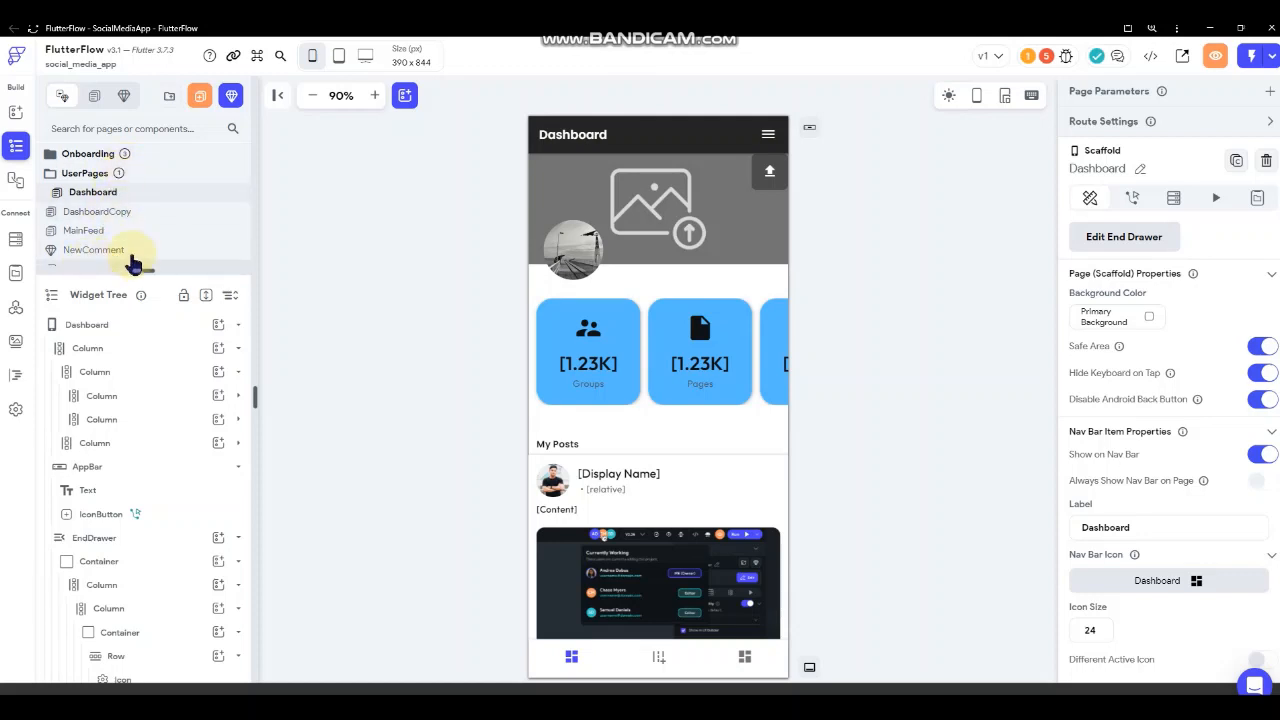
scroll(52, 249, "down", 1)
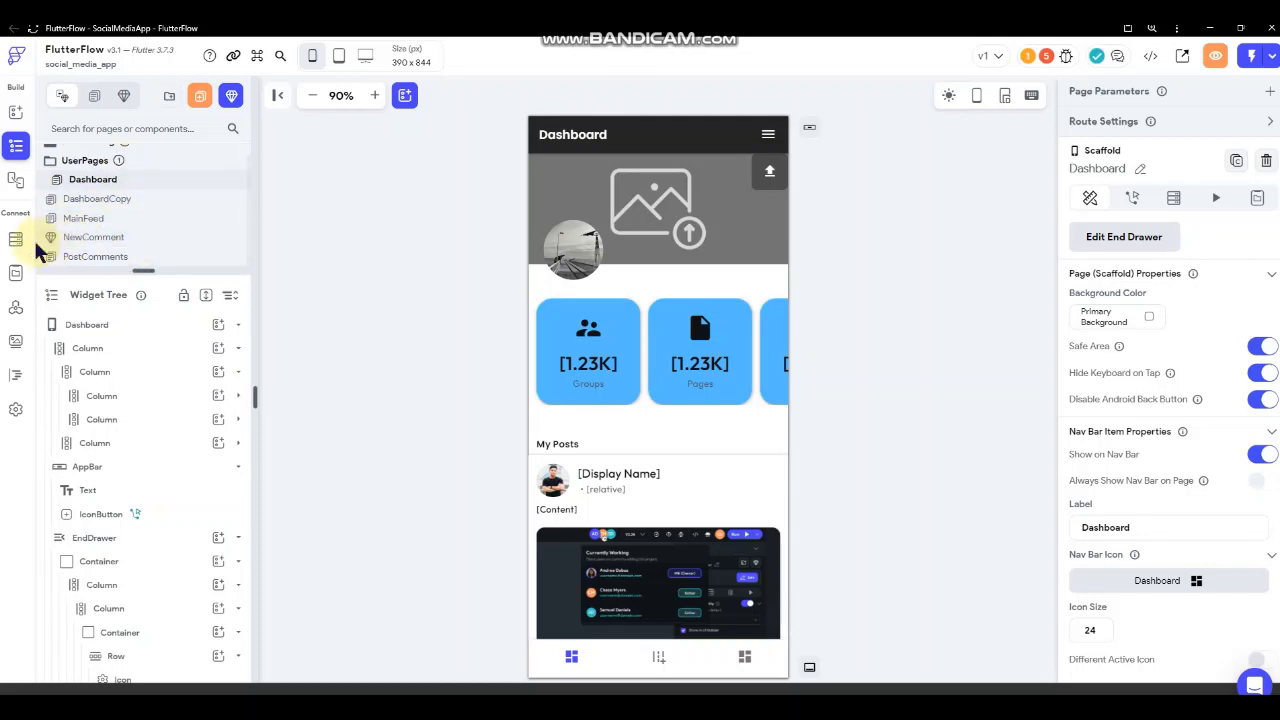
scroll(42, 242, "up", 1)
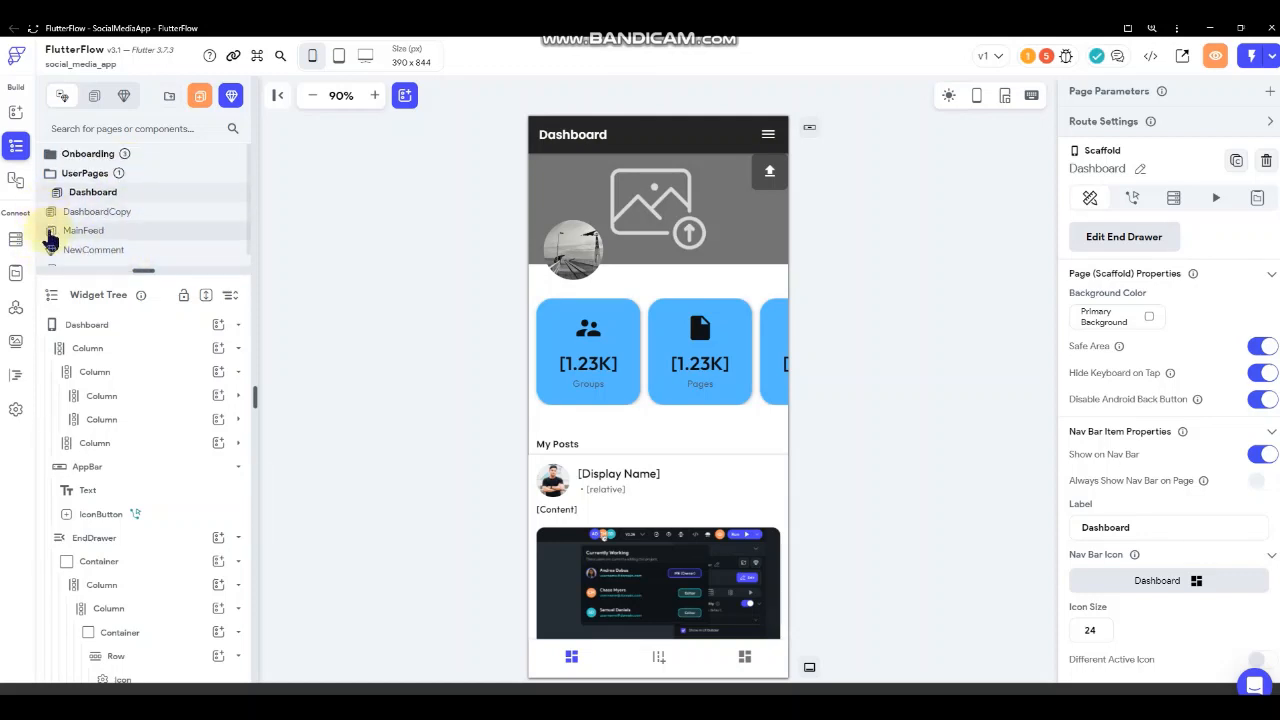
left_click(67, 215)
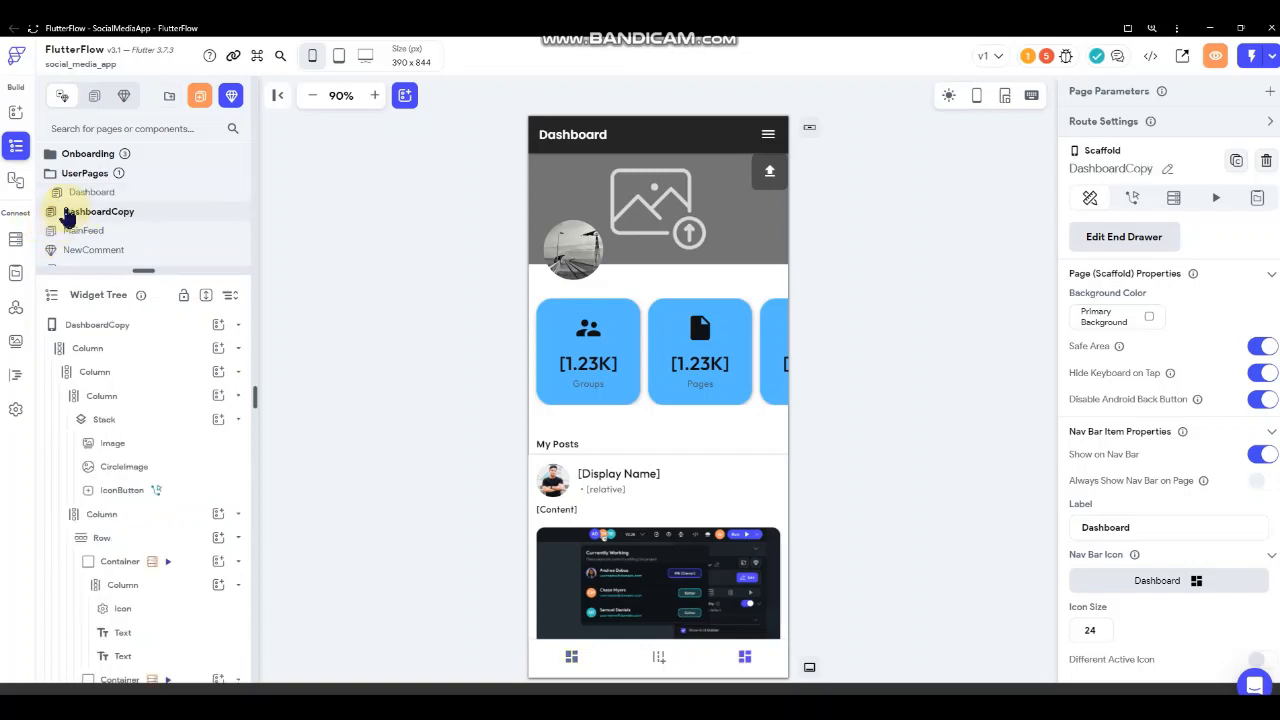
left_click_drag(55, 220, 88, 174)
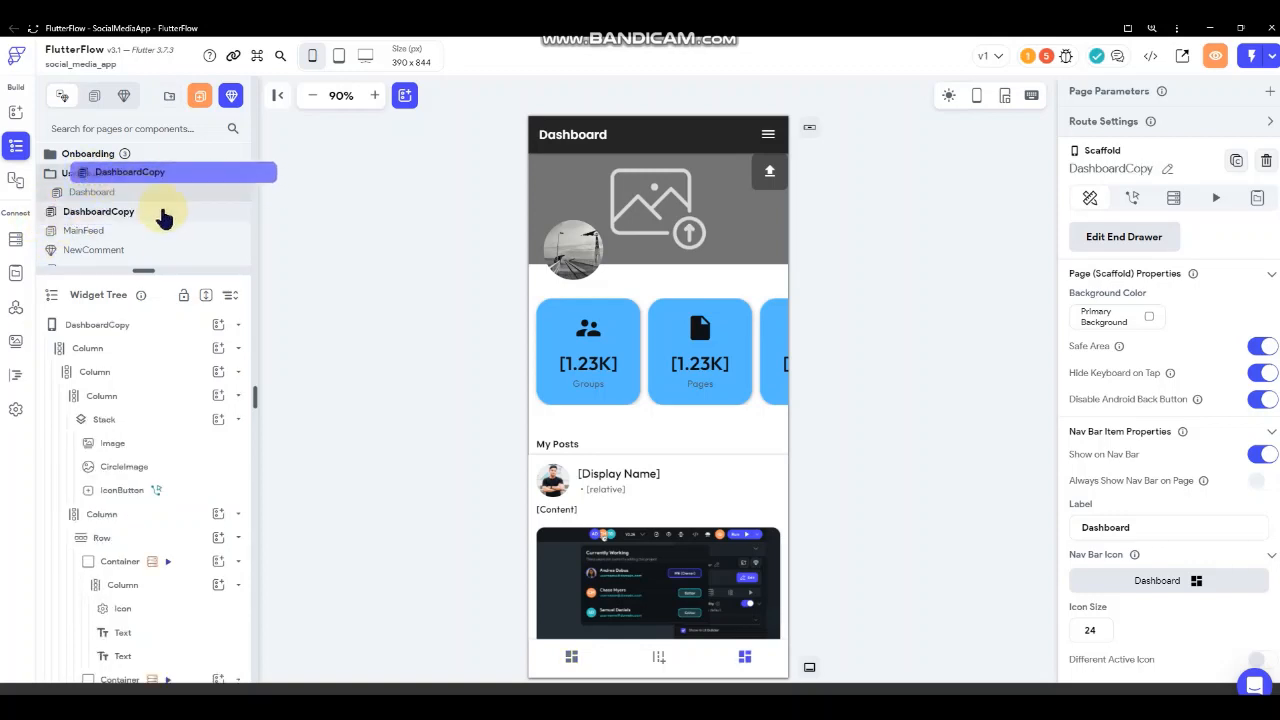
- Rename the DashboardCopy page to PublicProfile
left_click(858, 264)
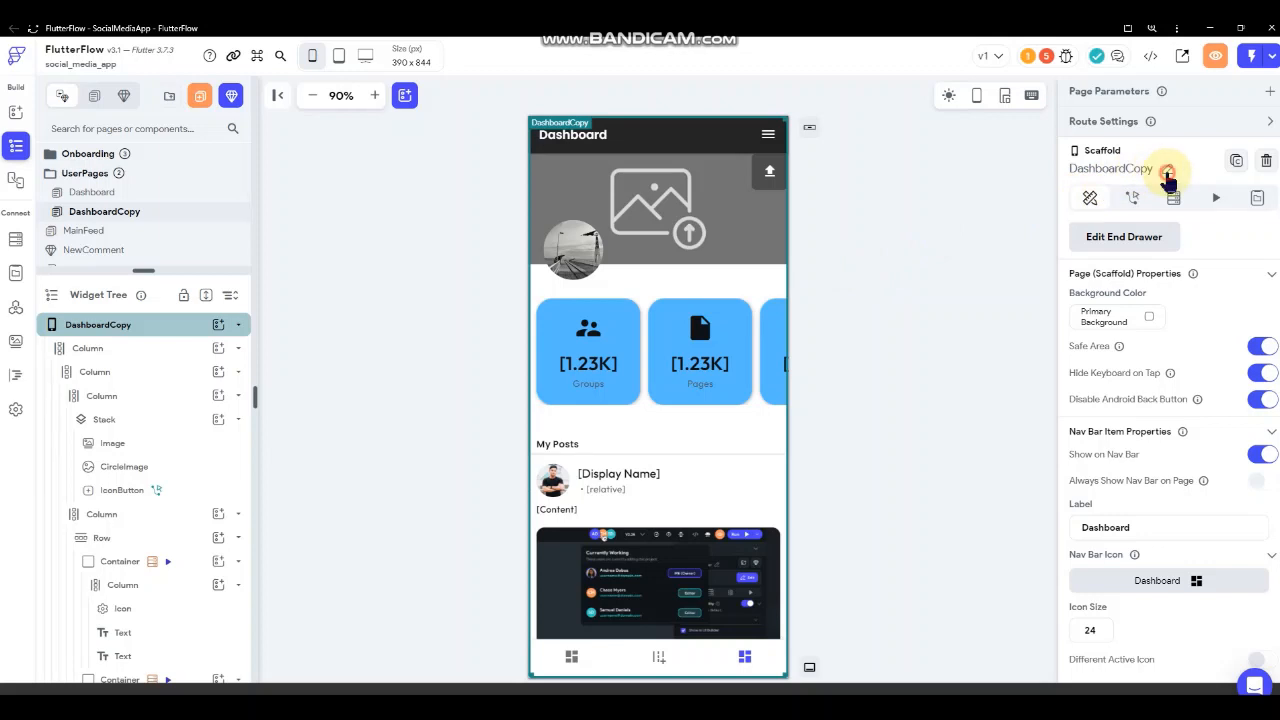
left_click_drag(1166, 172, 995, 165)
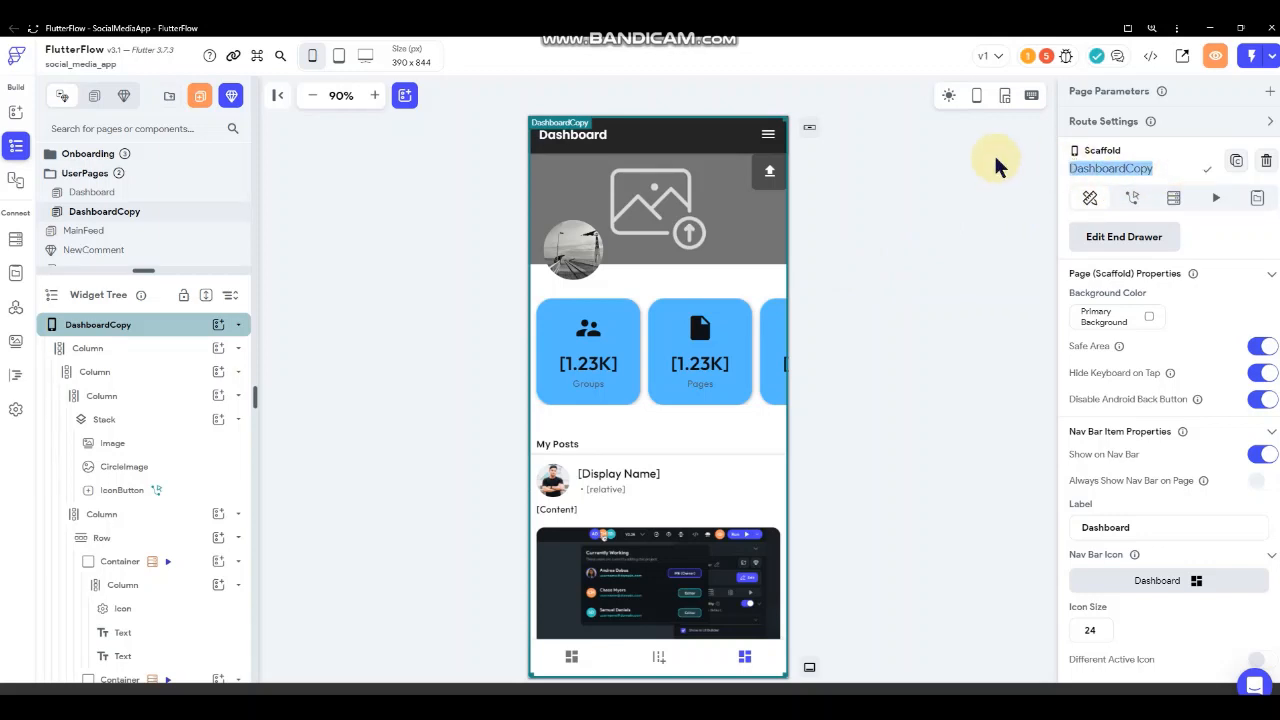
type("Pu")
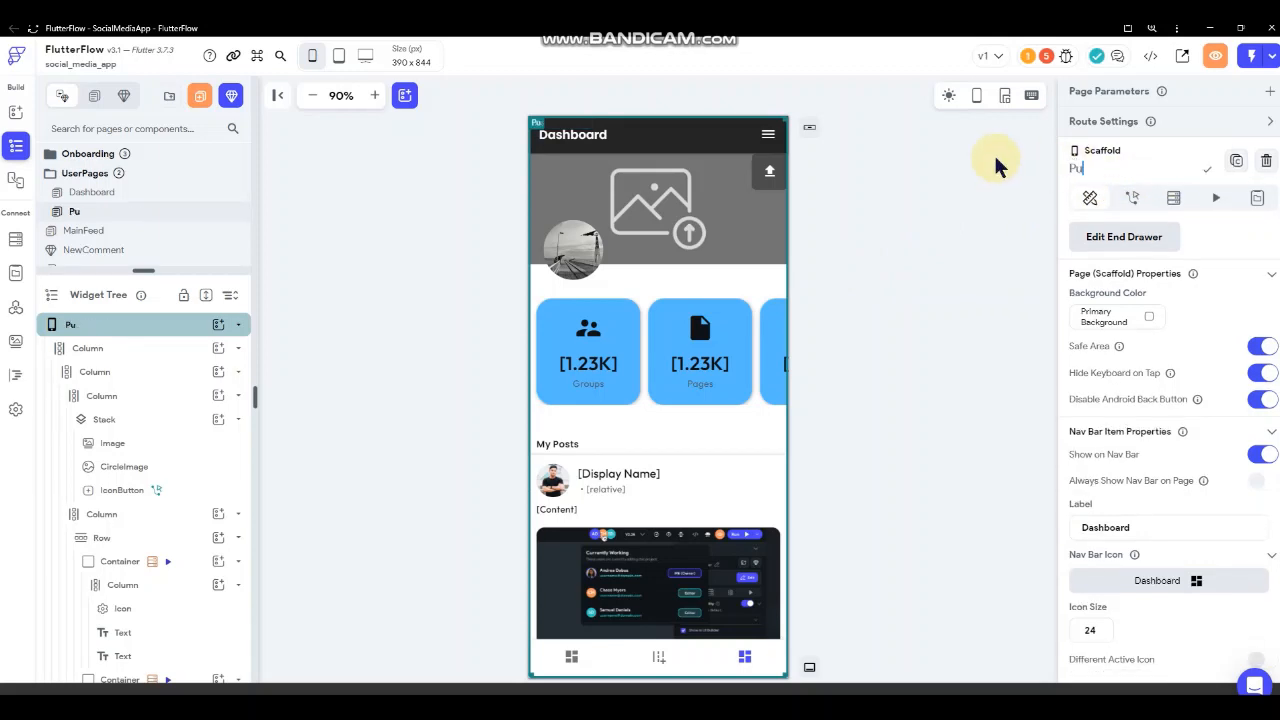
type("blicProfile")
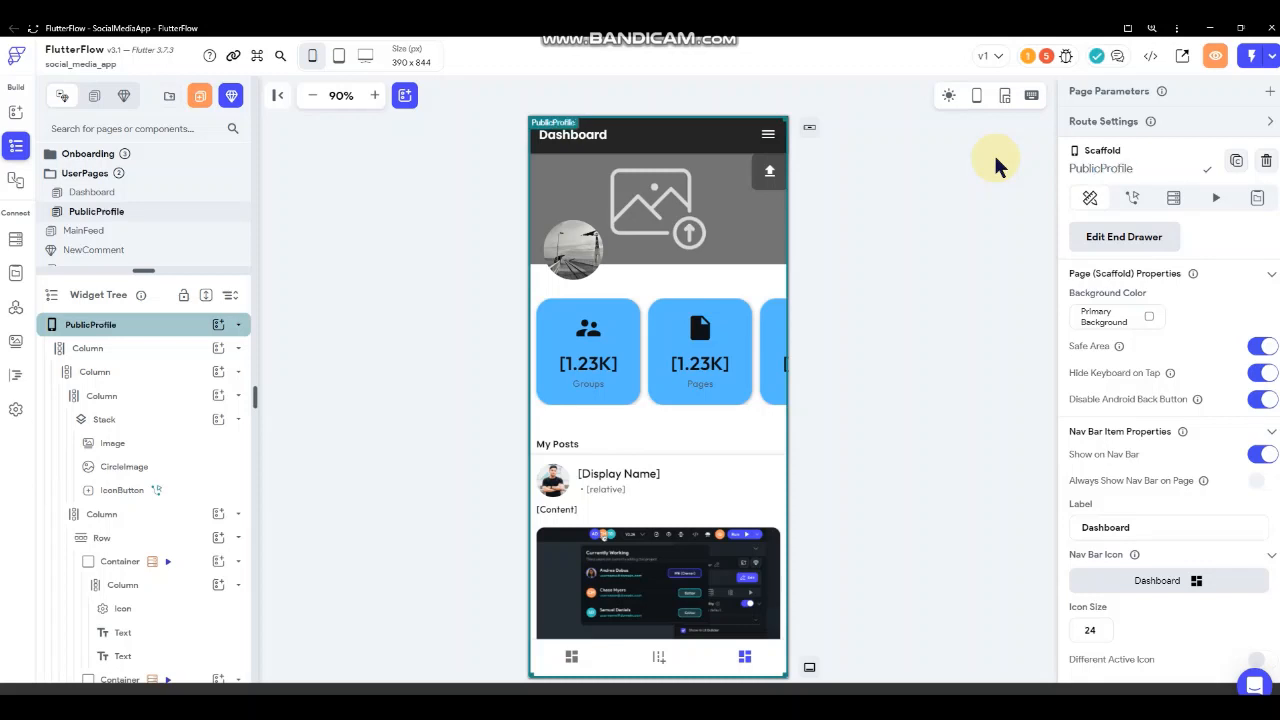
left_click(936, 181)
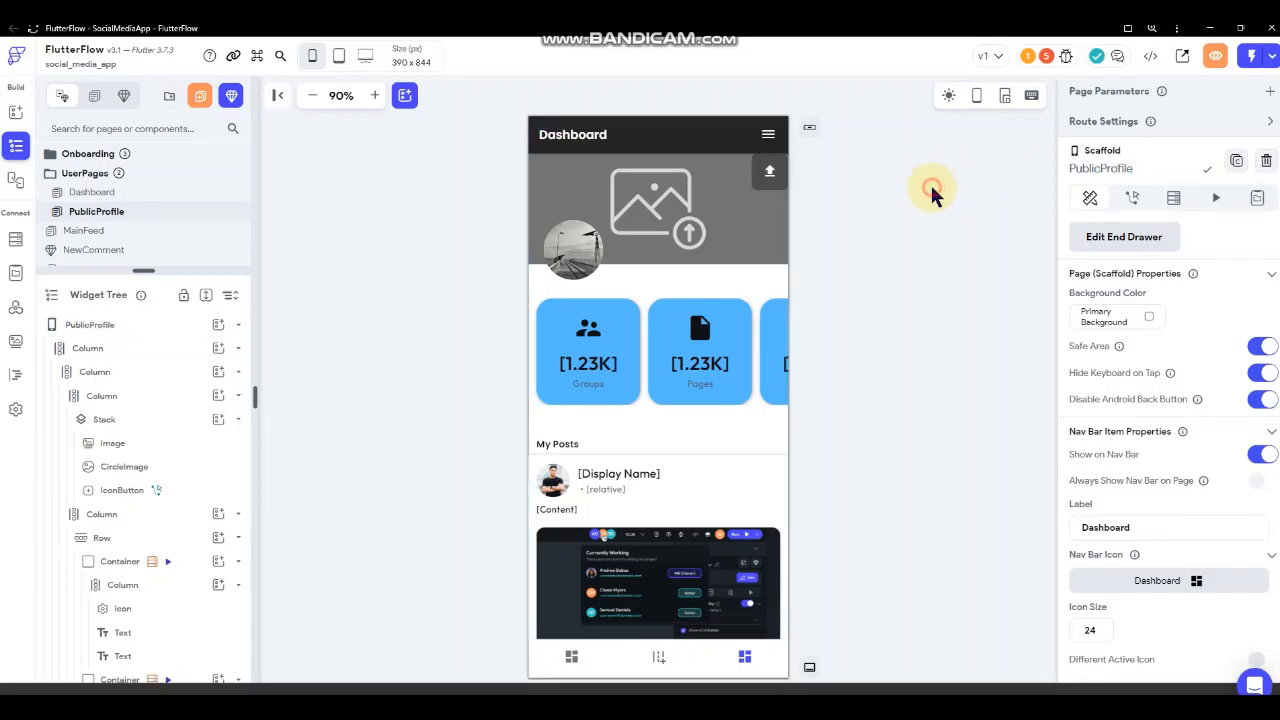
- Cut the upload icon button from the cover image and the menu icon button from the app bar on the PublicProfile page
left_click(772, 172)
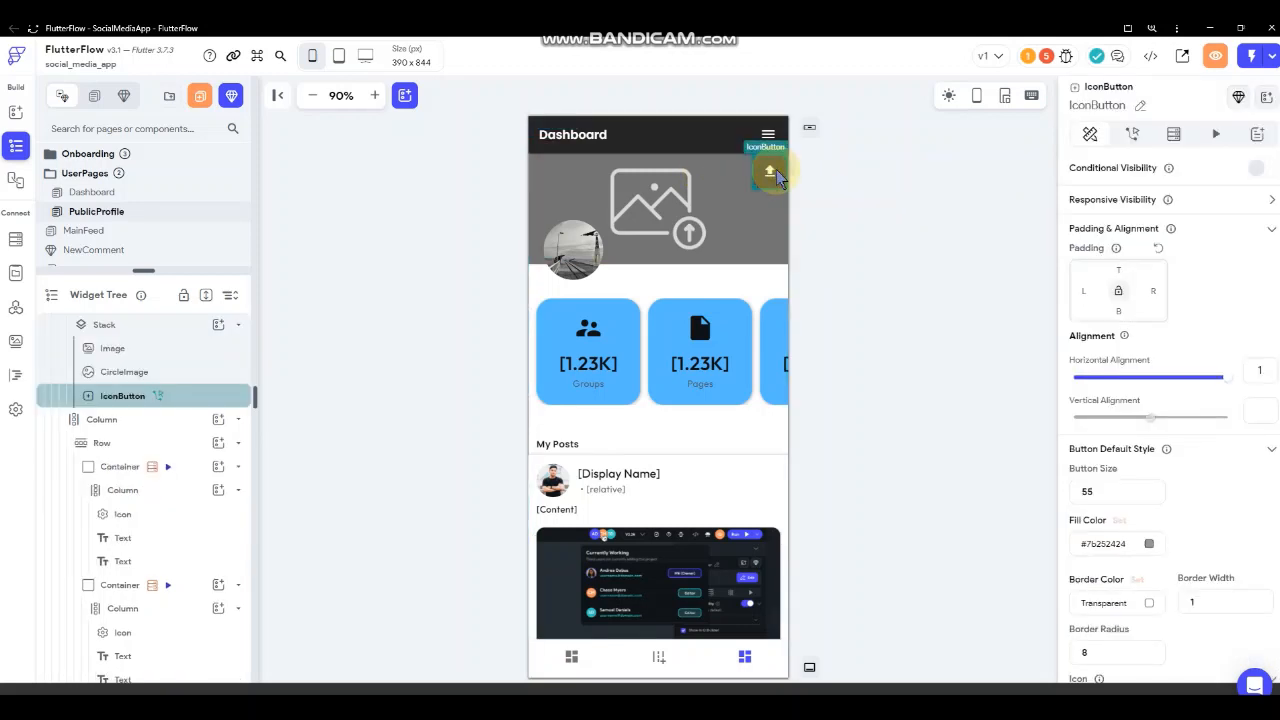
right_click(778, 175)
left_click(813, 161)
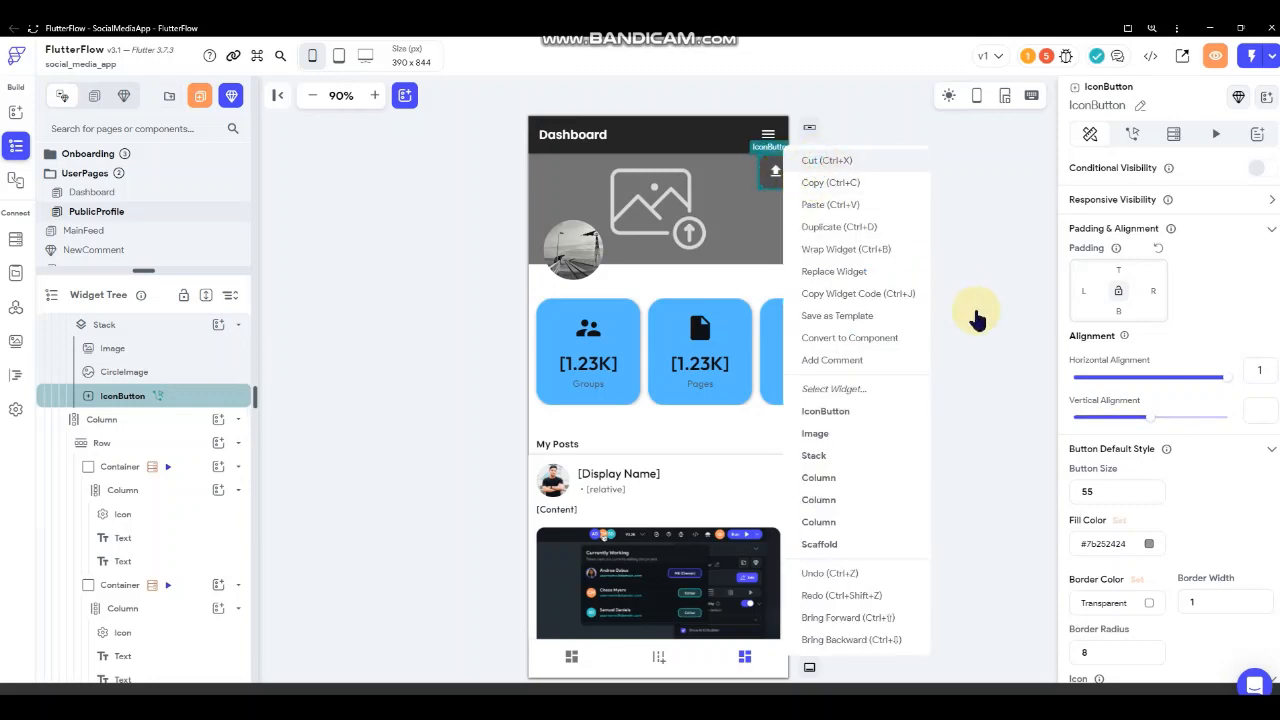
left_click(761, 140)
right_click(767, 142)
left_click(800, 161)
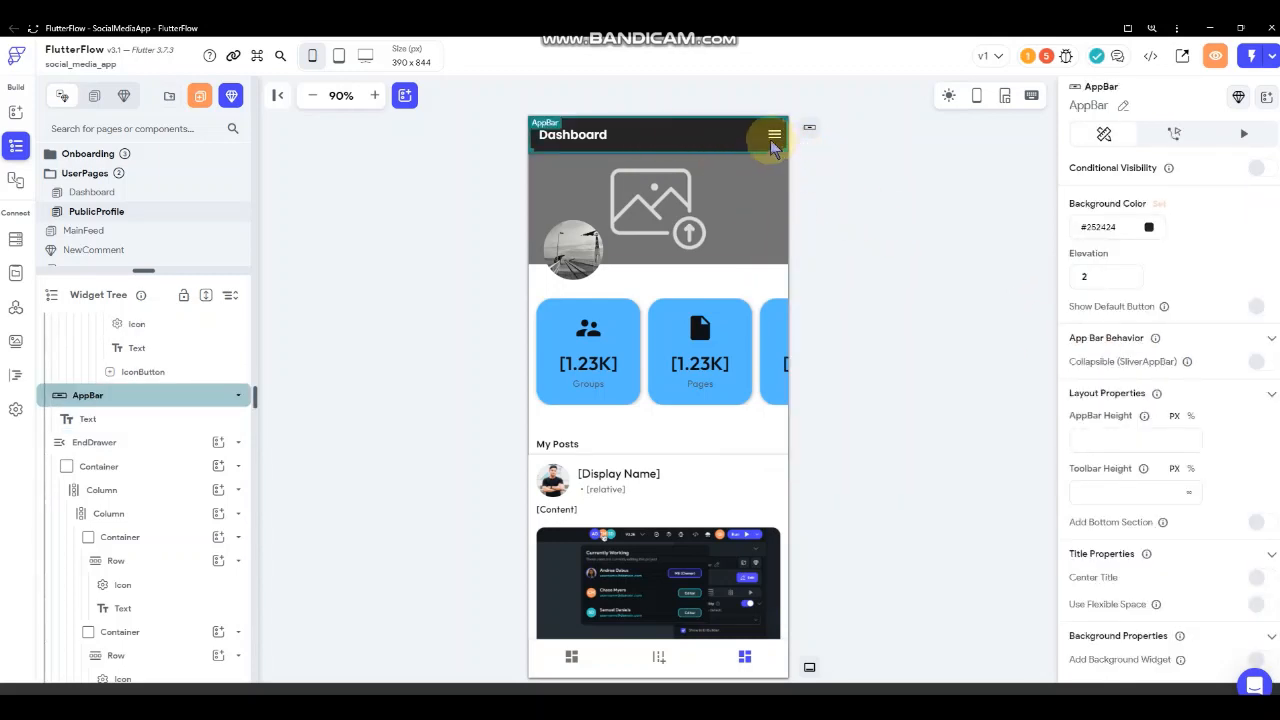
- Try showing the default button in the PublicProfile app bar, and turn it off again
left_click(703, 149)
scroll(1200, 340, "down", 1)
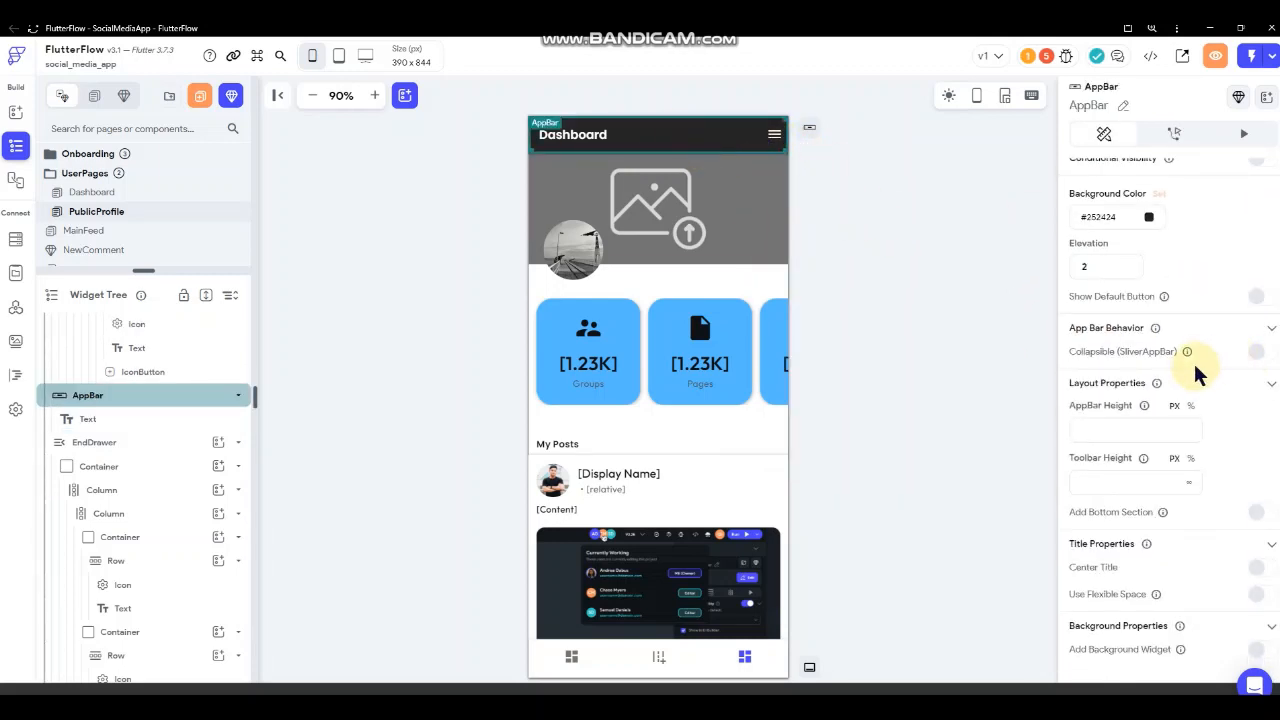
left_click(1256, 299)
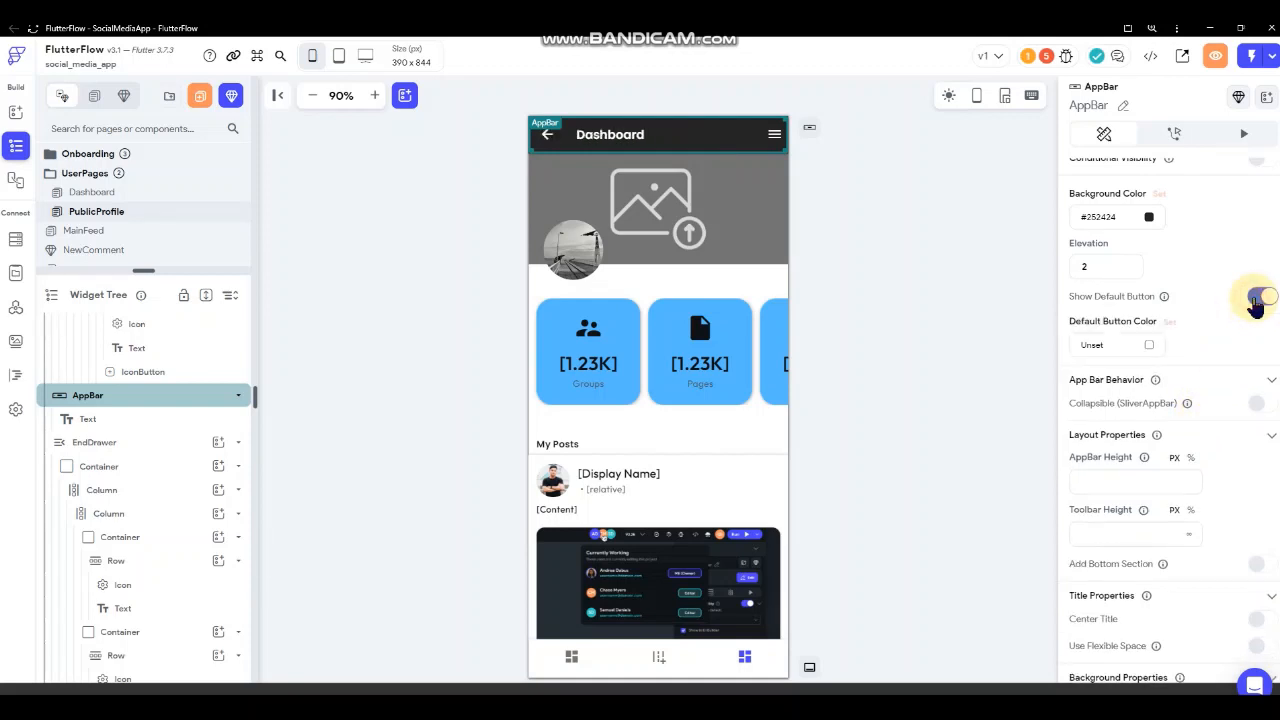
left_click(1256, 300)
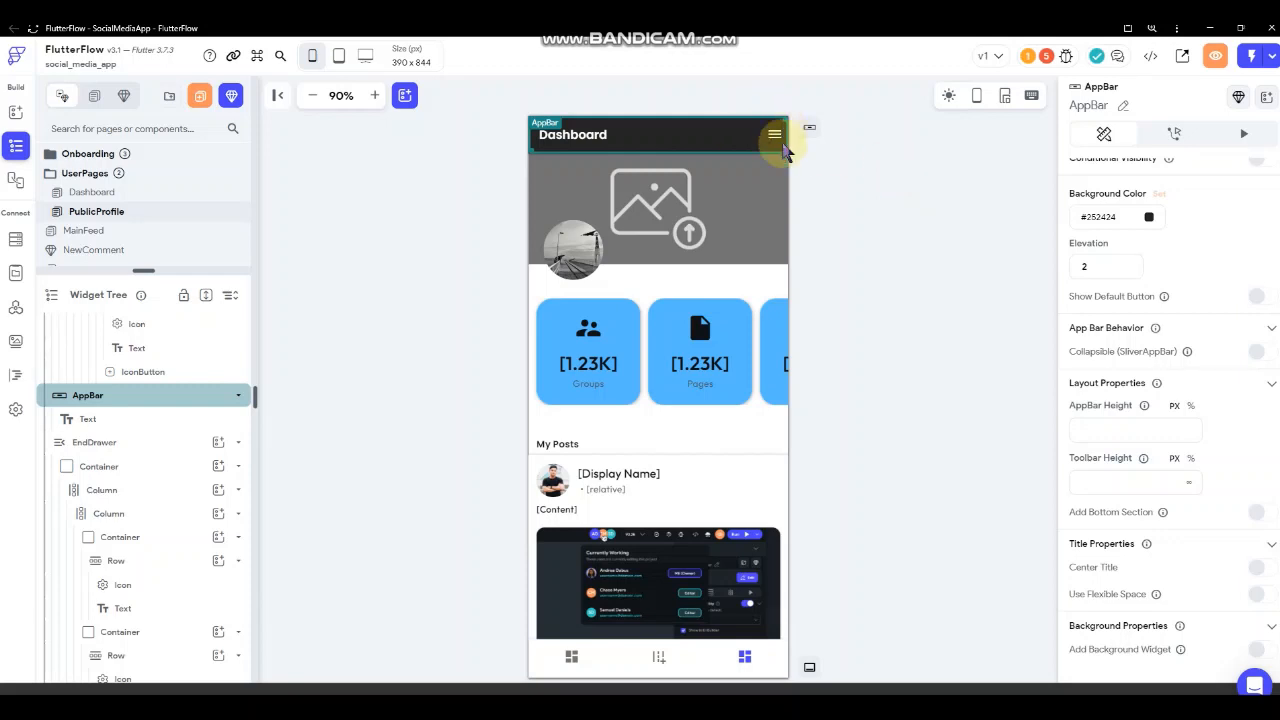
- Replace the PublicProfile page's app bar with the Back Button → Left Title style
right_click(742, 136)
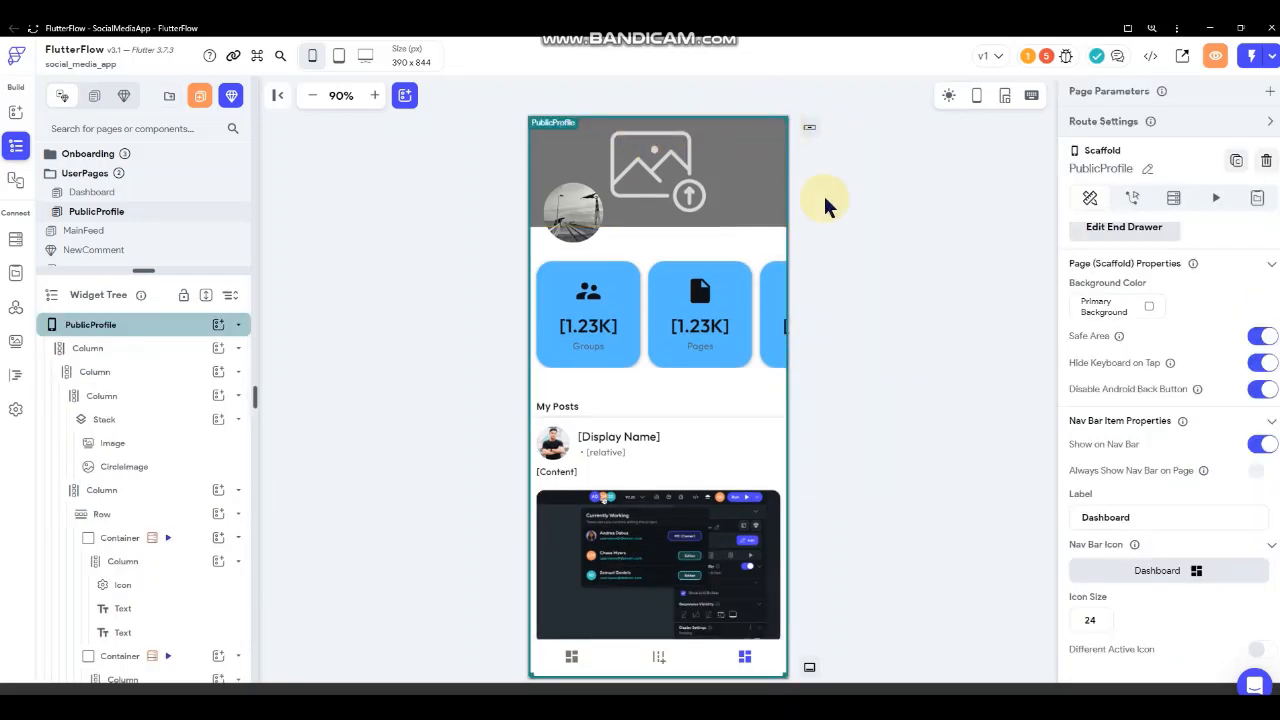
left_click(808, 129)
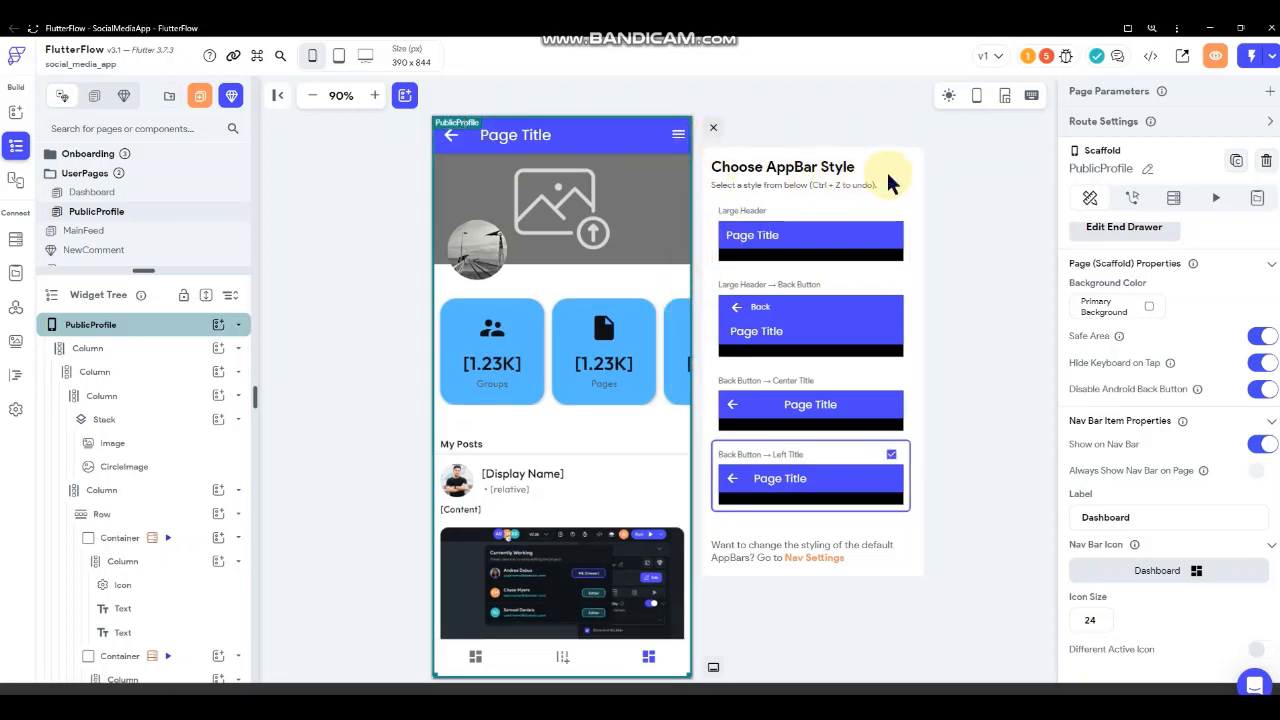
left_click(613, 148)
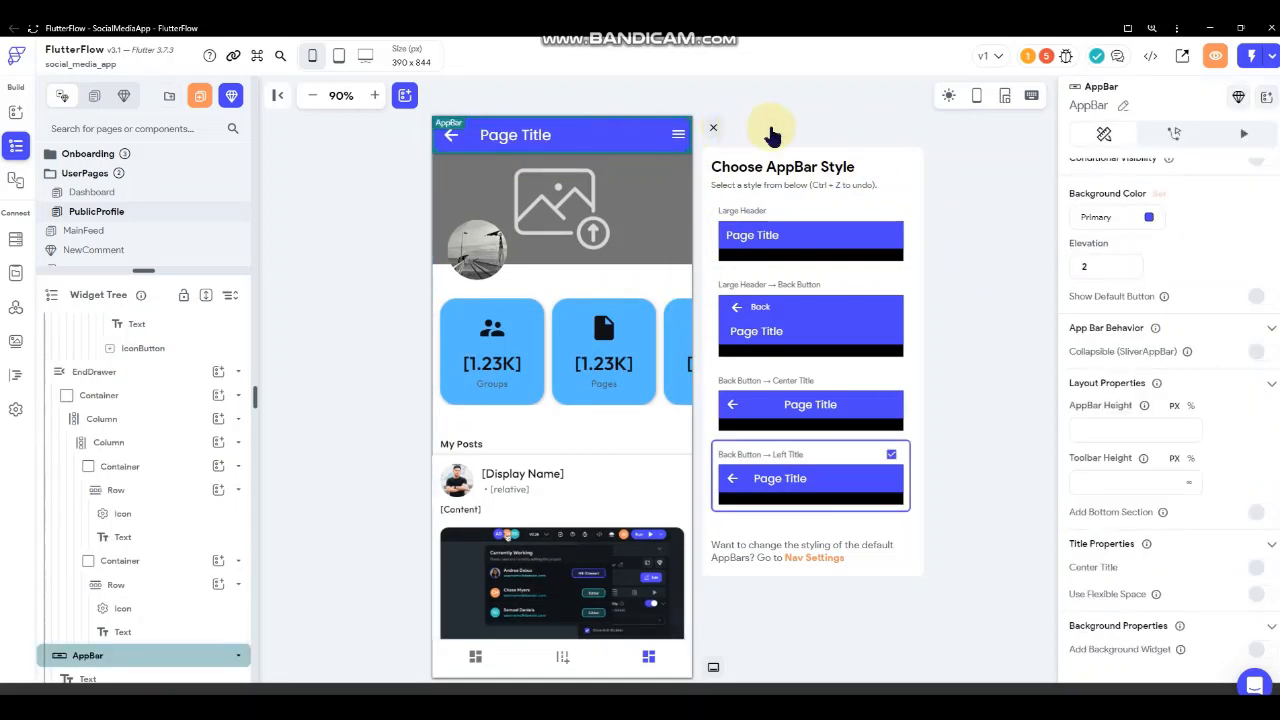
left_click(709, 131)
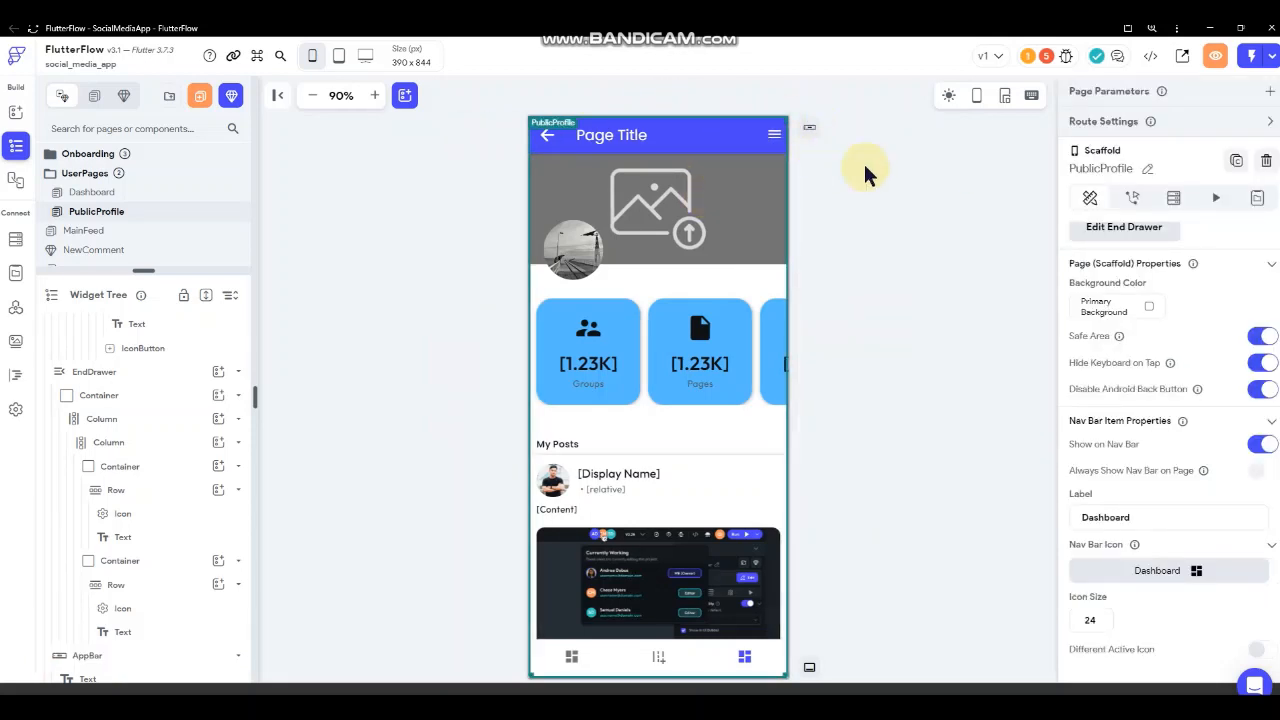
- Preview the PublicProfile page's end drawer, hide it, and delete the EndDrawer from the page
scroll(1090, 228, "up", 1)
left_click(1104, 240)
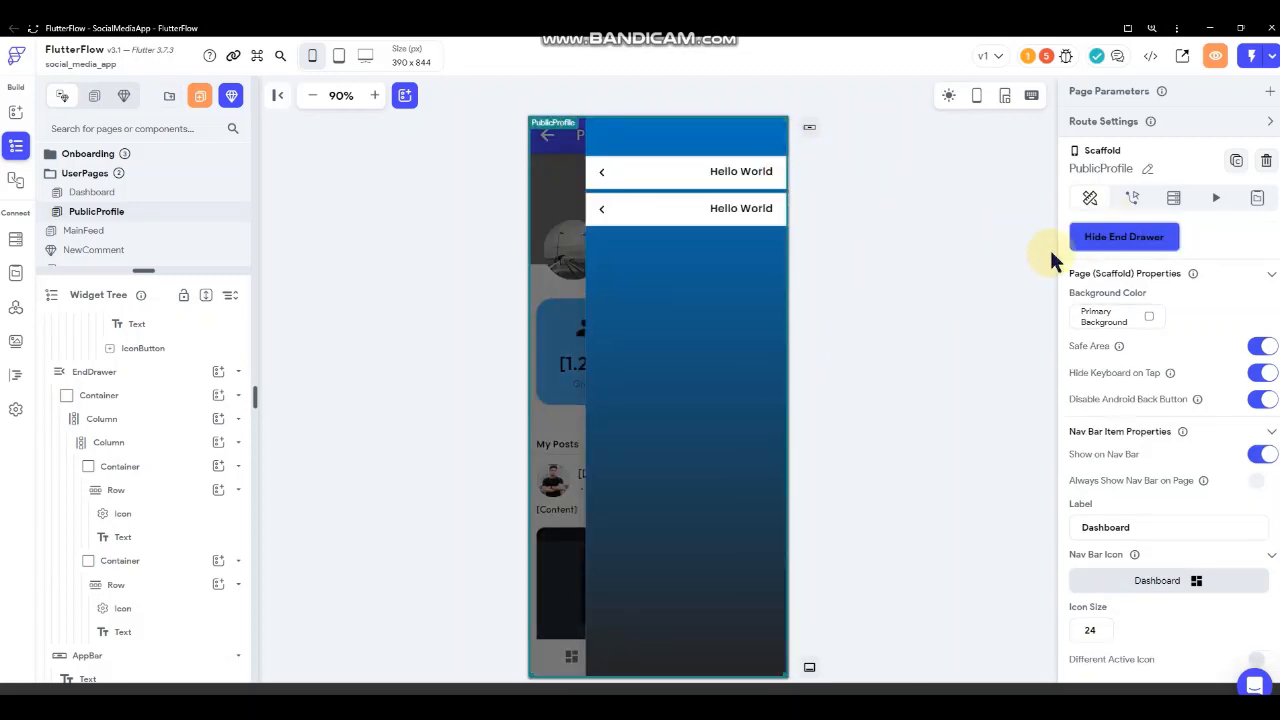
left_click(712, 323)
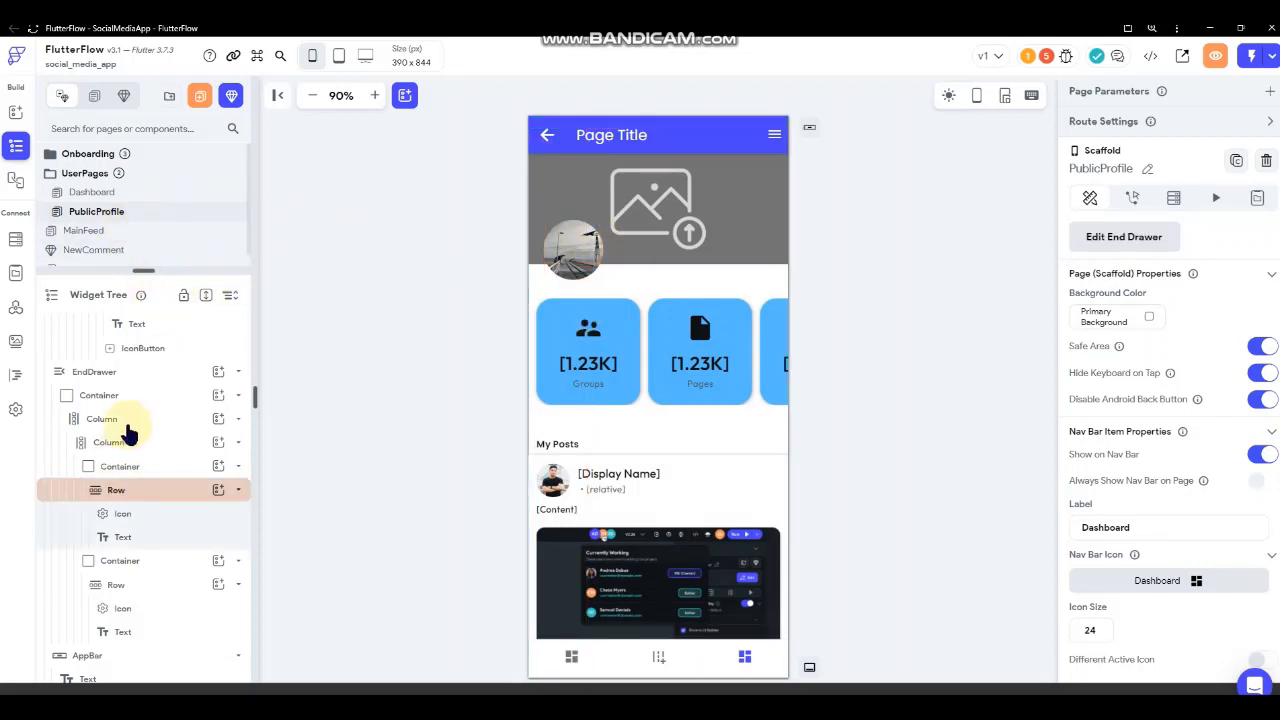
scroll(129, 434, "up", 1)
scroll(129, 434, "up", 1)
scroll(129, 434, "down", 1)
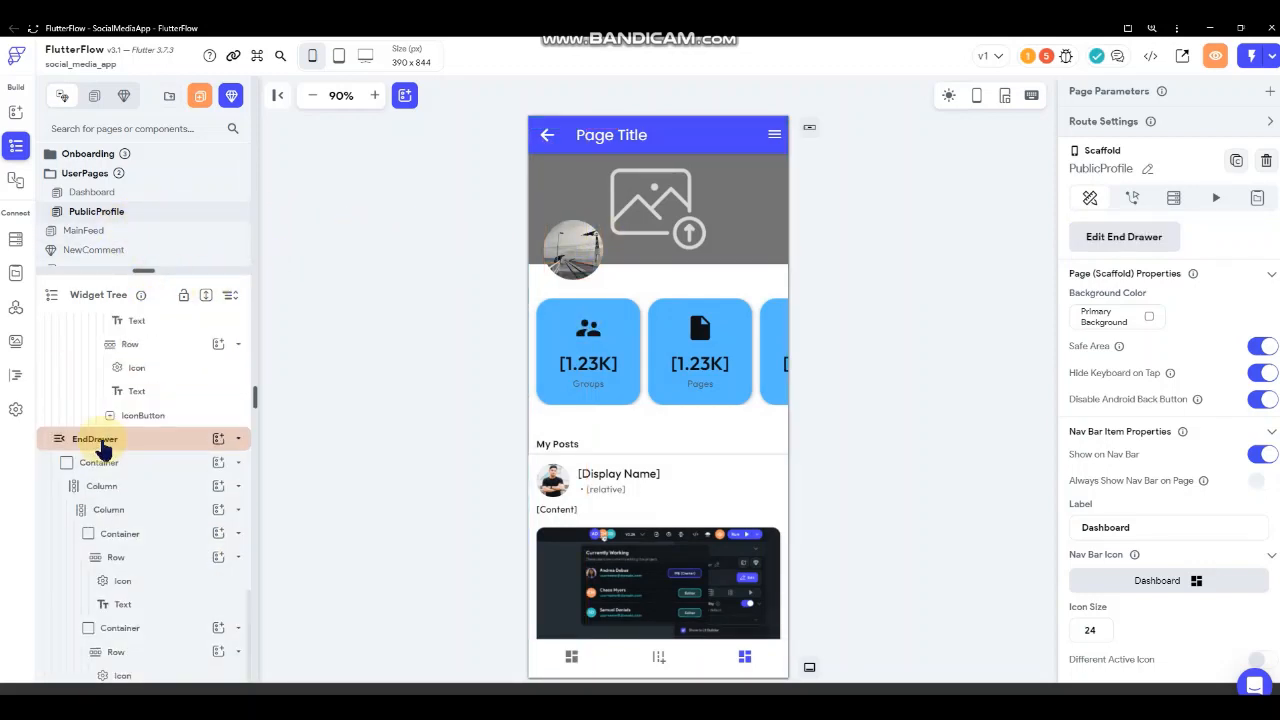
left_click(95, 439)
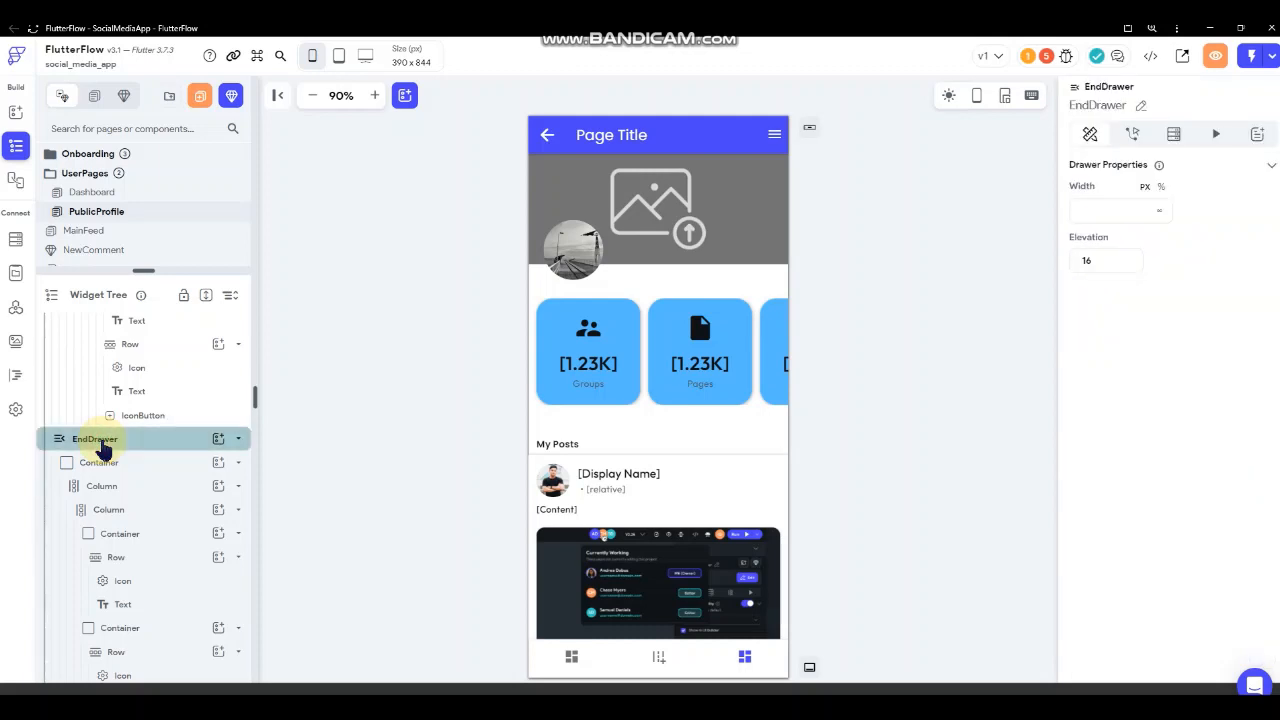
key("Delete")
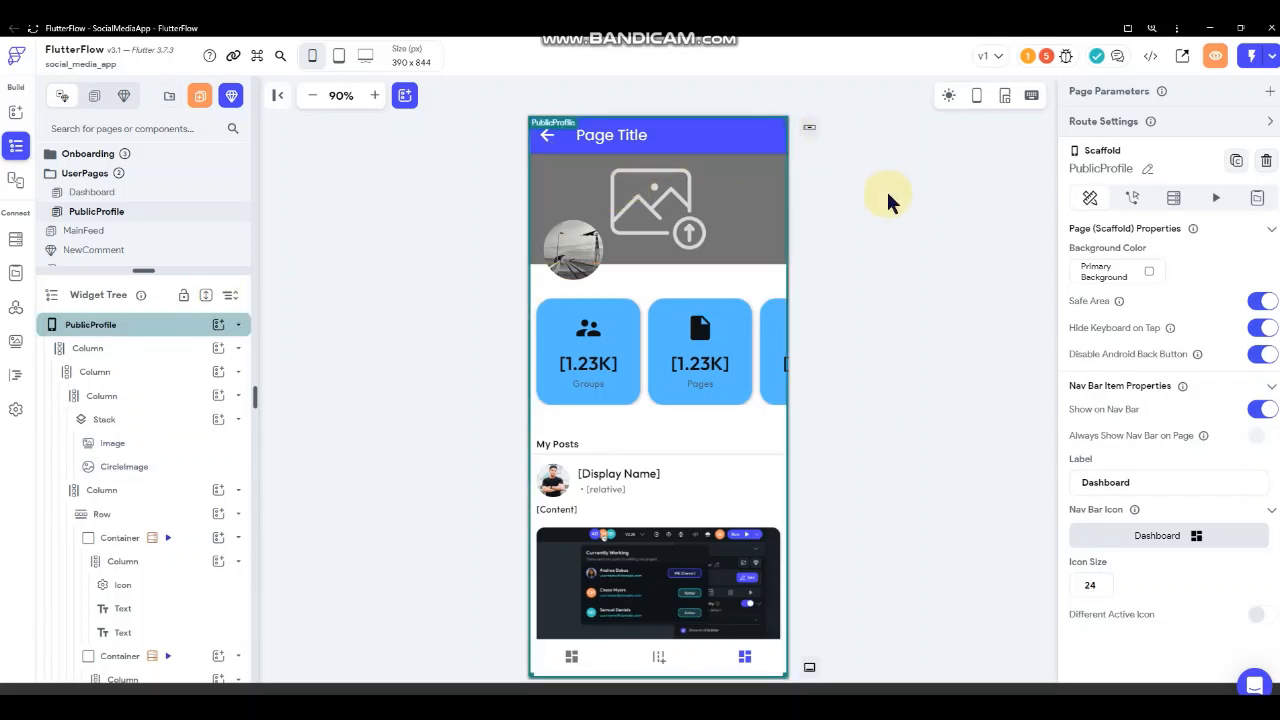
- Cut the Page Title text from the PublicProfile app bar
right_click(628, 141)
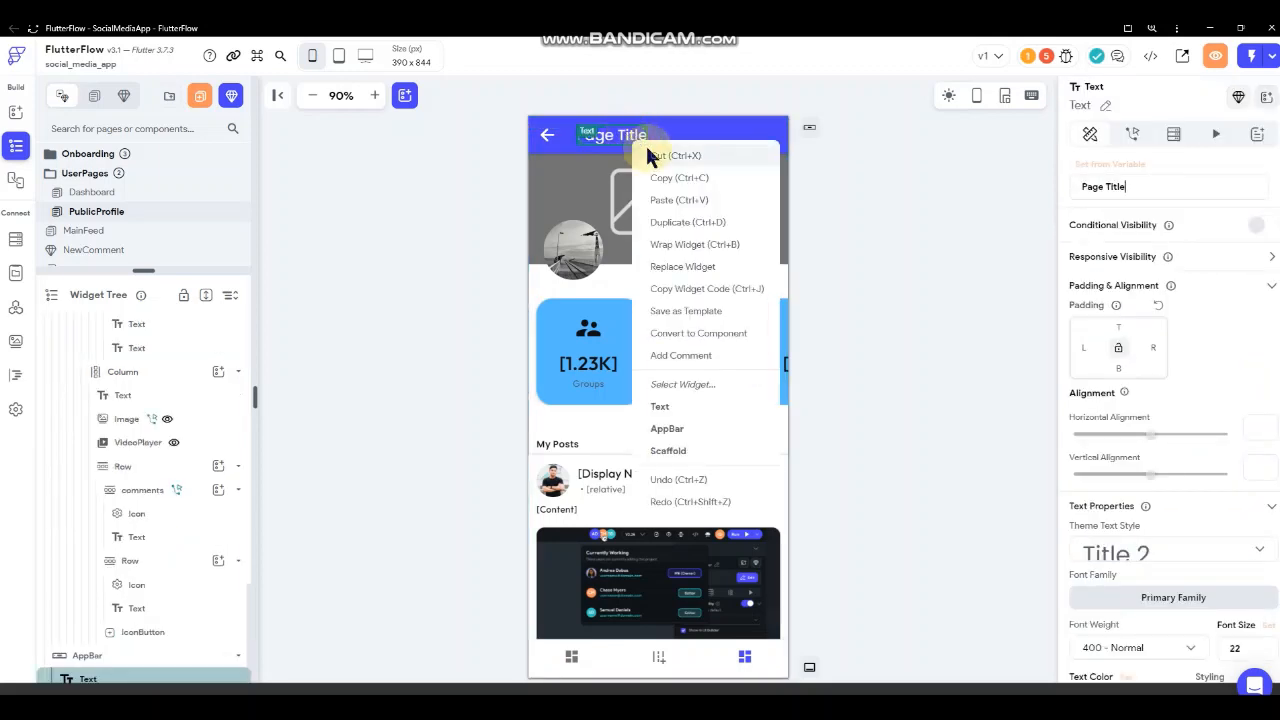
left_click(676, 150)
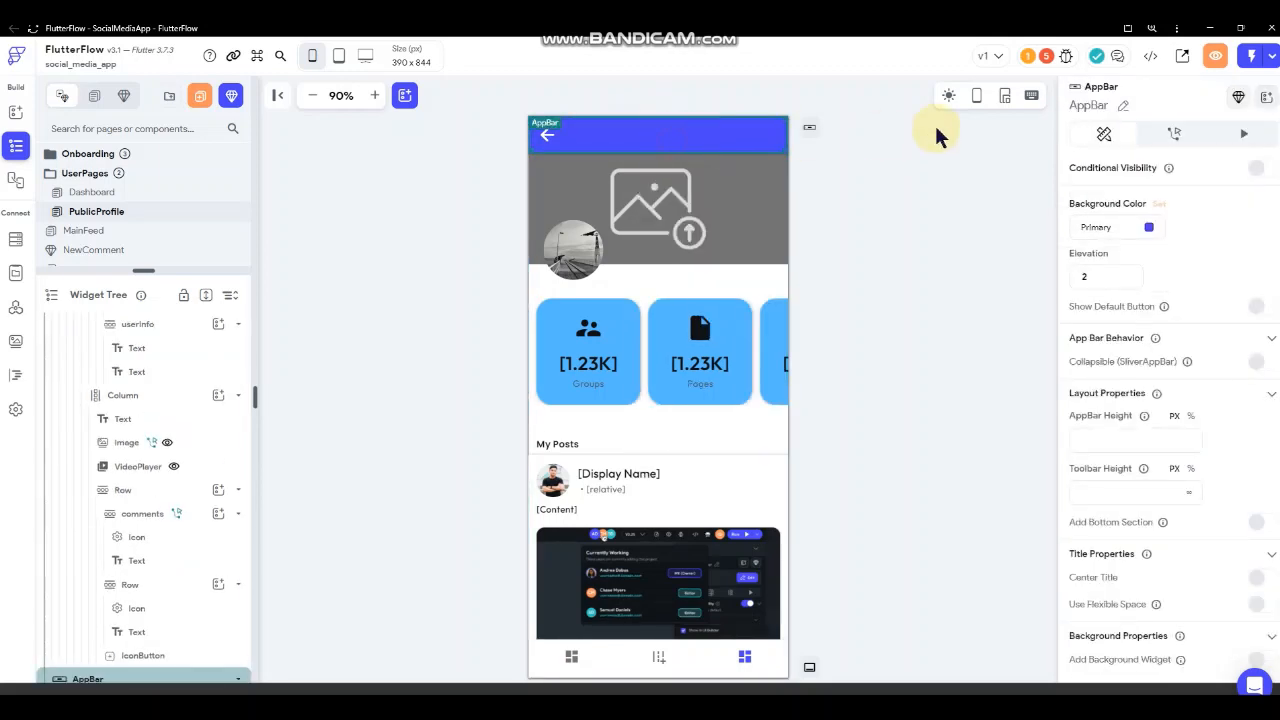
- Set the icon size of the app bar's back button to 25 and check its On Tap action
left_click(756, 153)
left_click(547, 135)
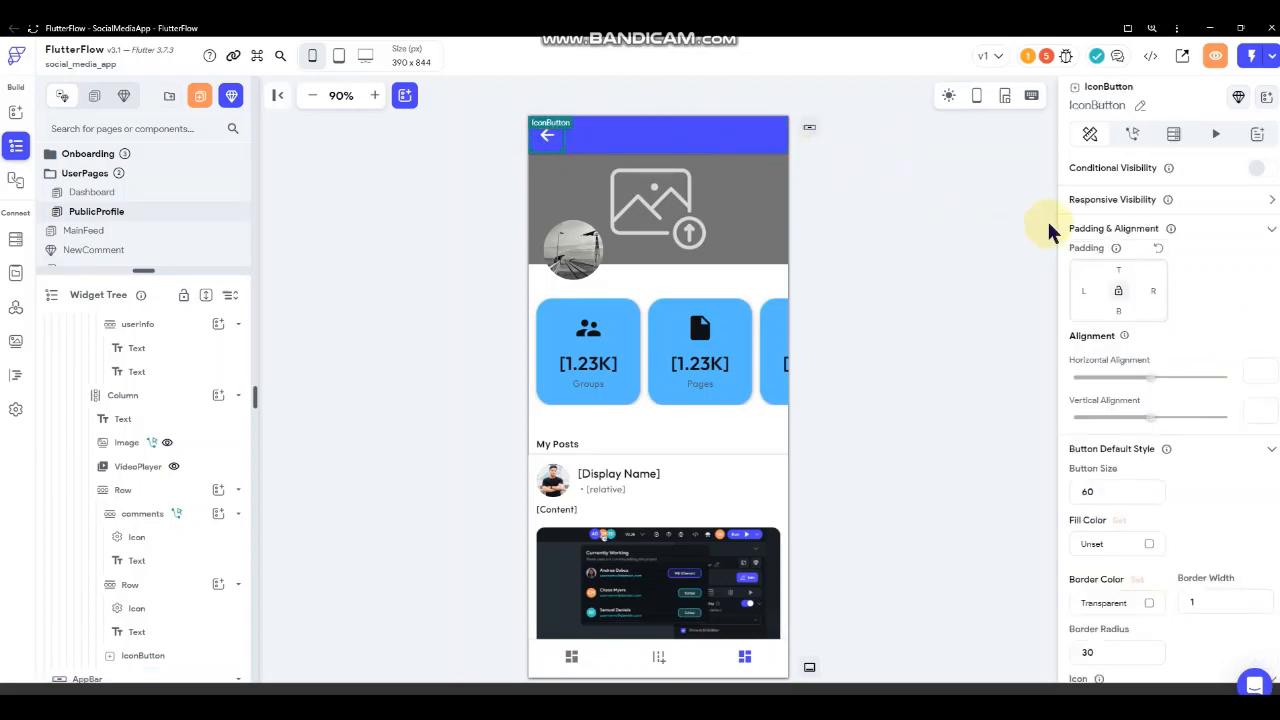
scroll(1149, 288, "down", 4)
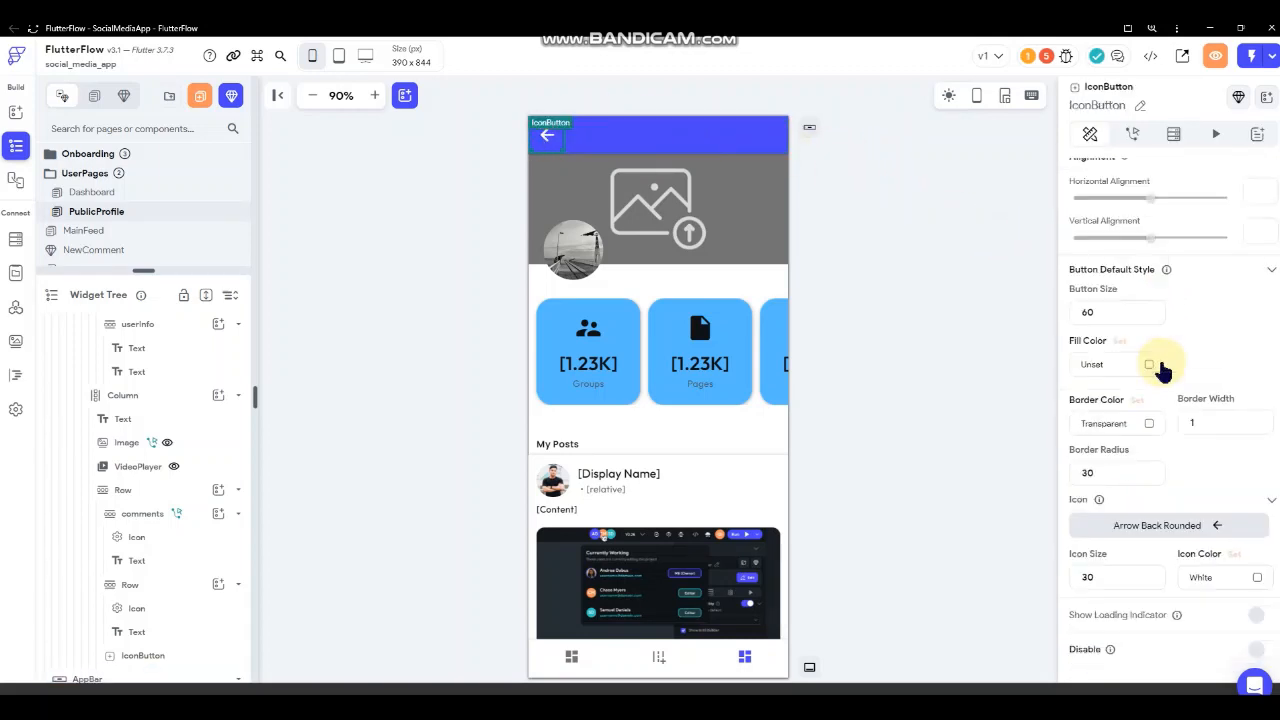
scroll(1154, 363, "up", 1)
double_click(1138, 540)
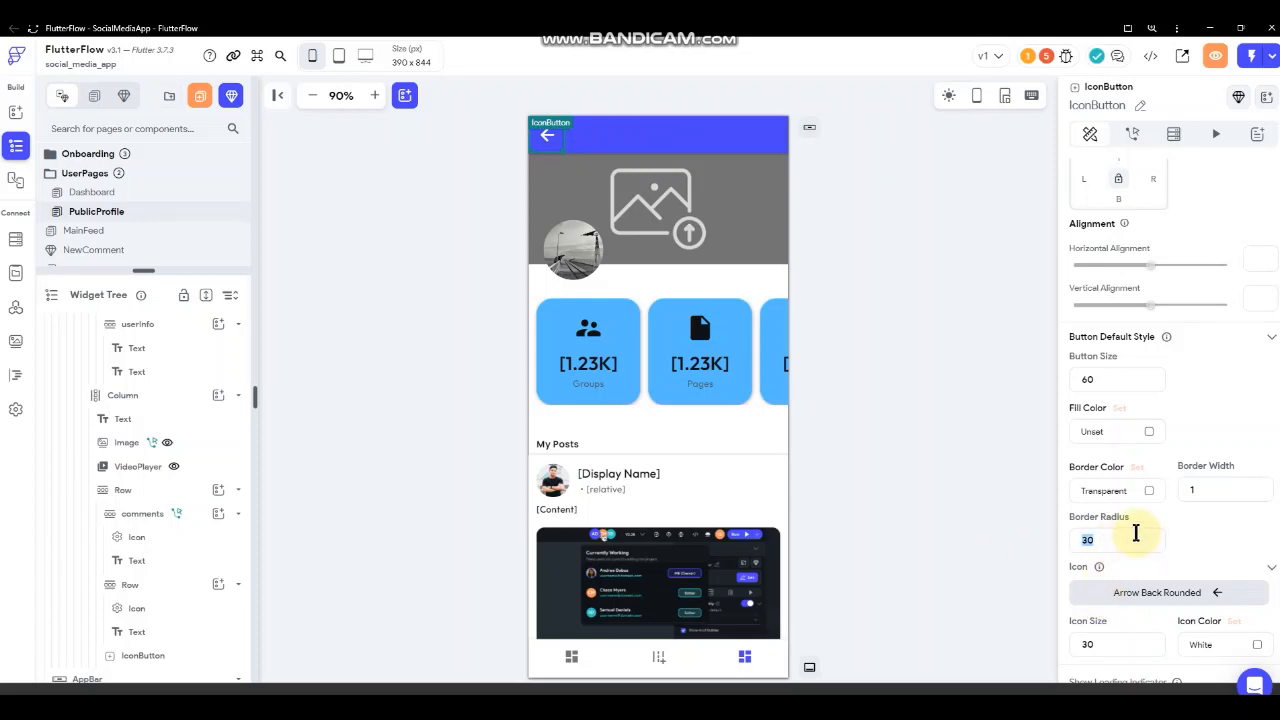
double_click(1090, 644)
type("25")
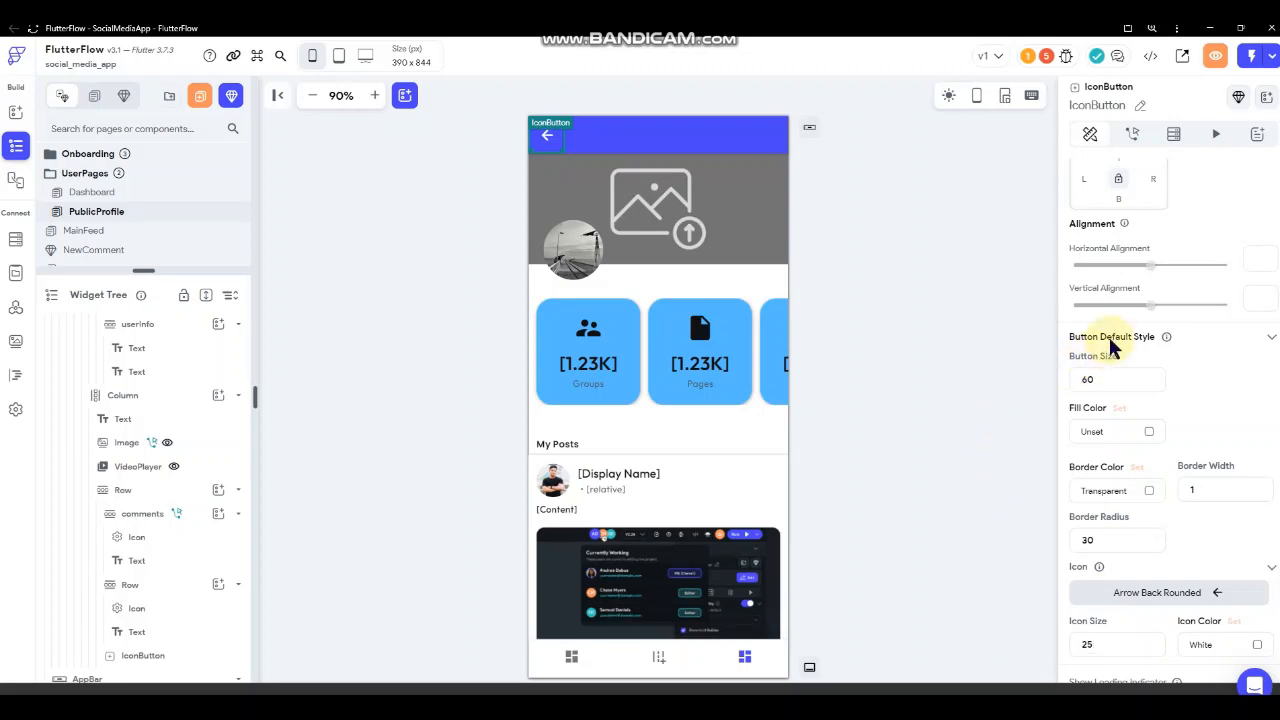
scroll(1113, 345, "up", 1)
left_click(1132, 134)
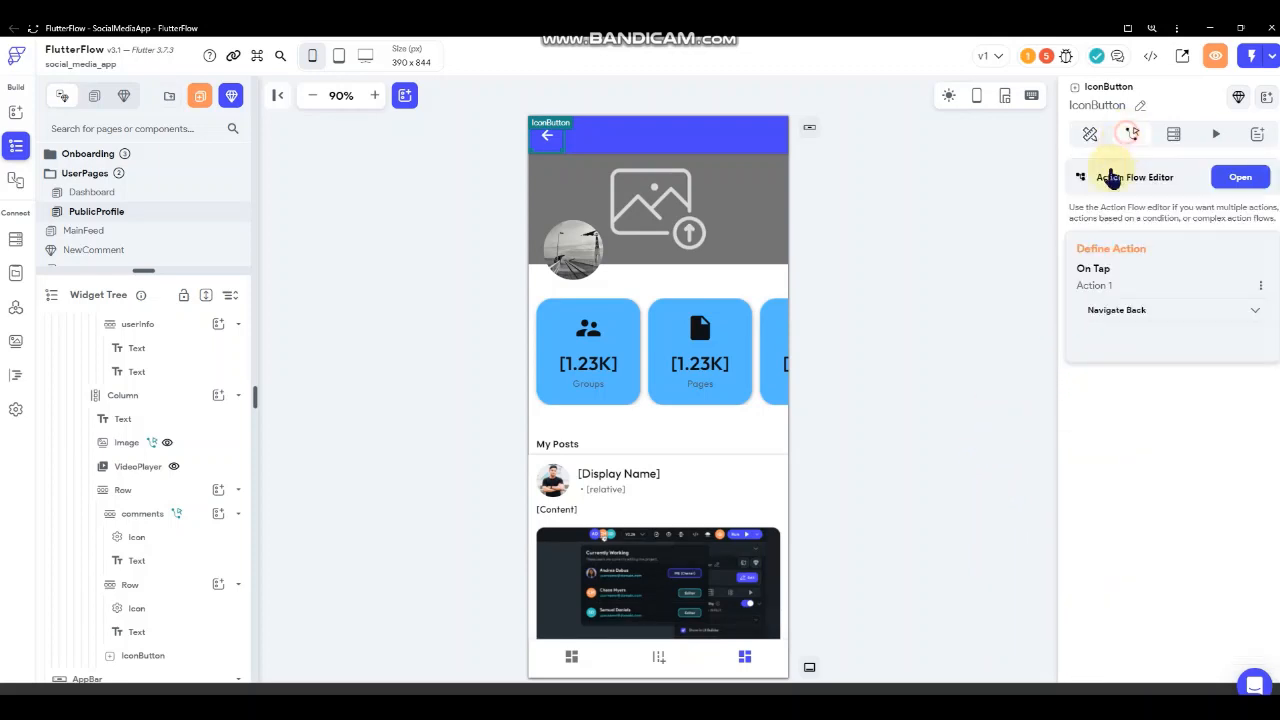
- Add a PublicProfile page parameter named userRef, of type DocumentReference for the users collection
left_click(980, 286)
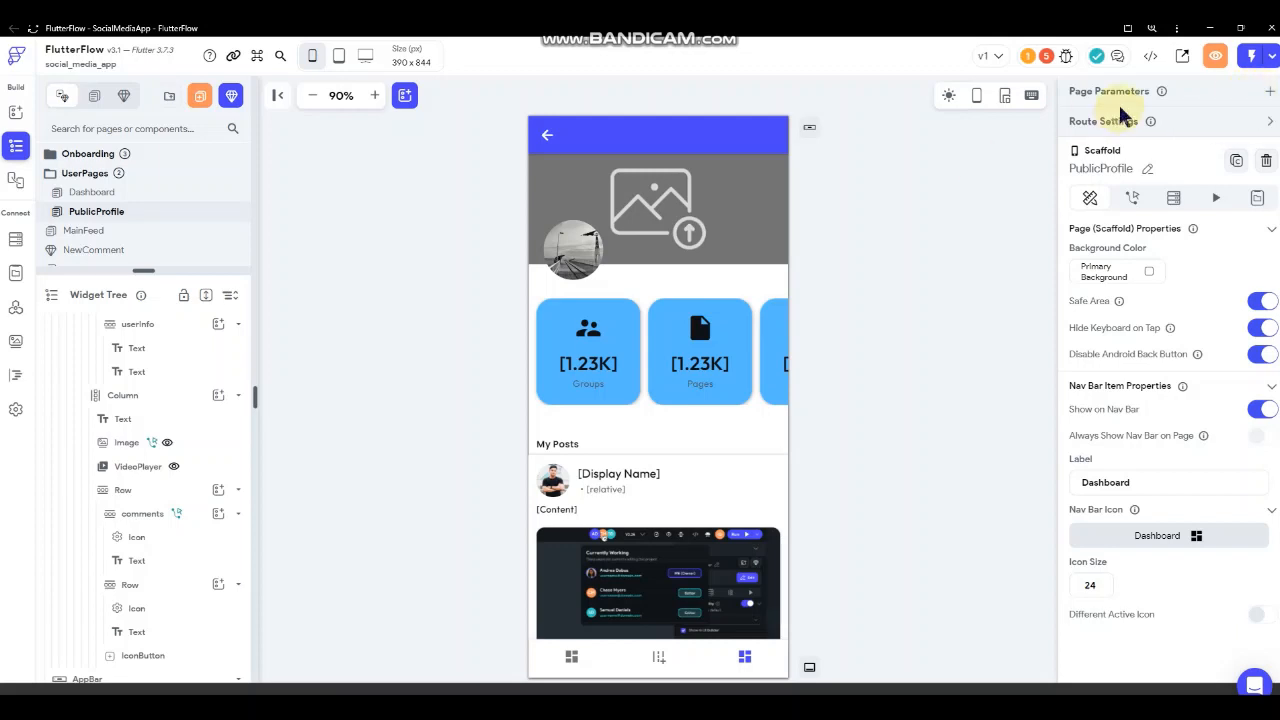
left_click(1268, 93)
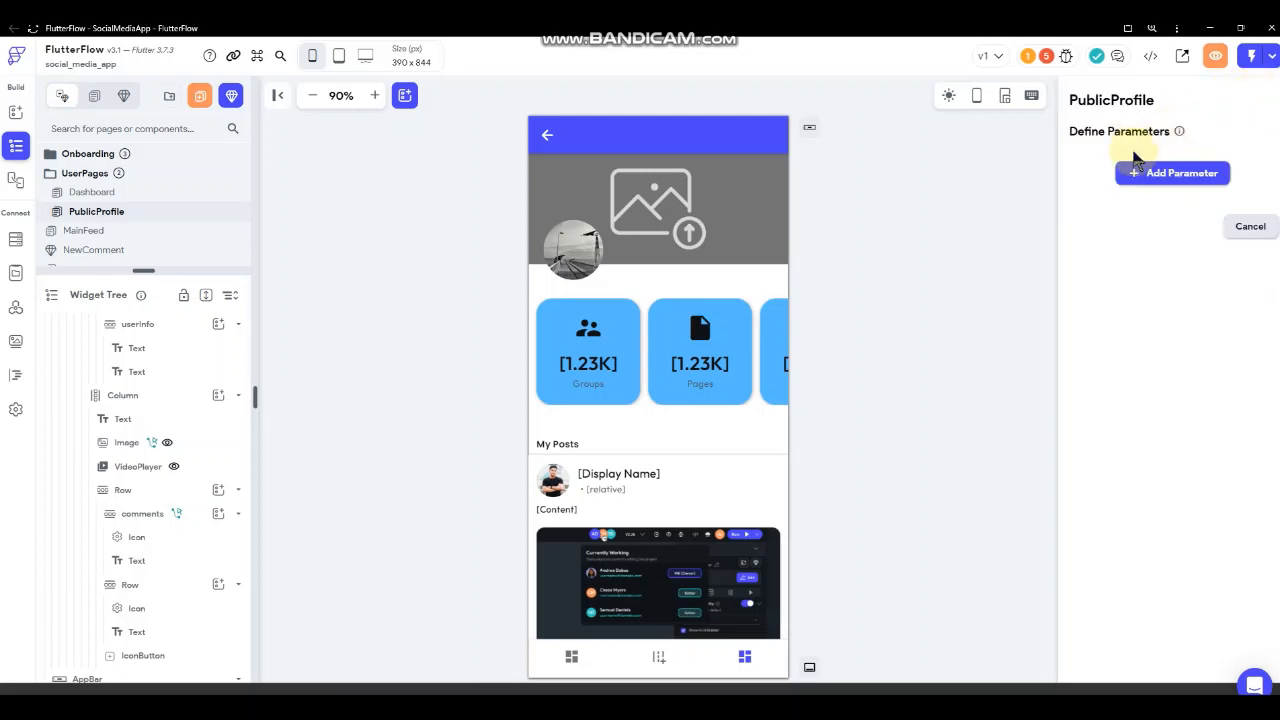
left_click(1122, 173)
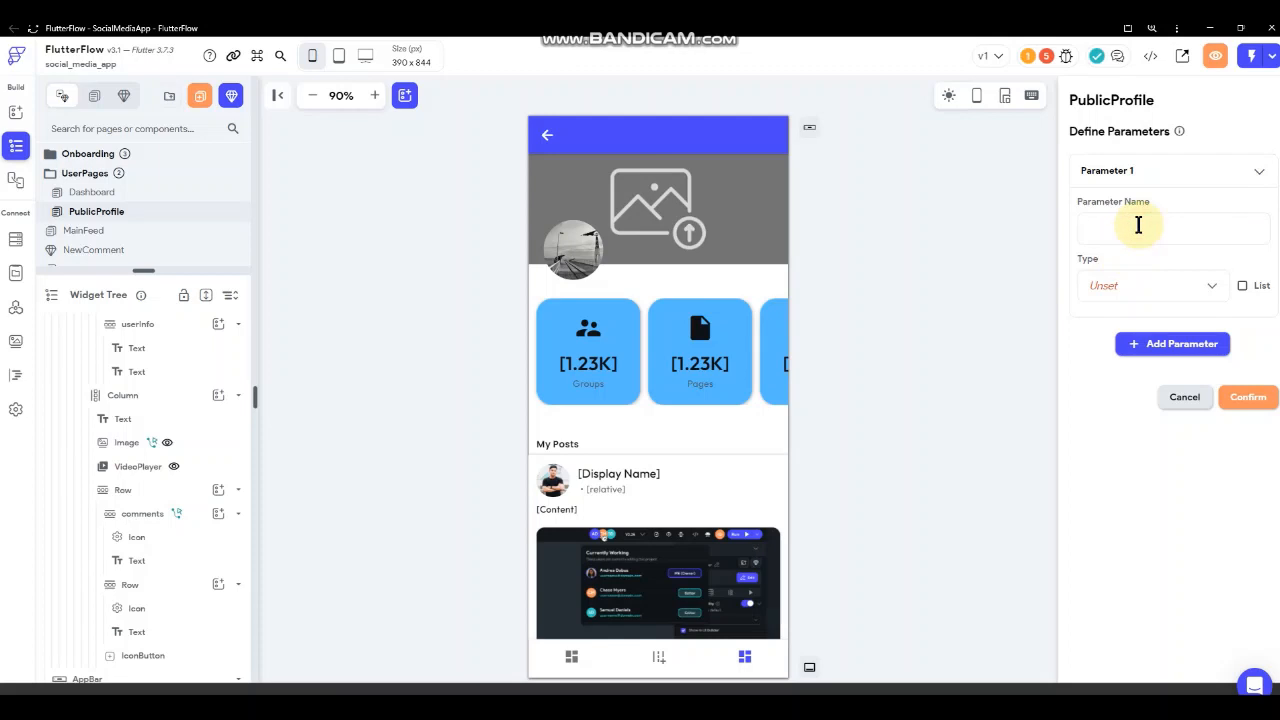
type("userRef")
left_click(1135, 293)
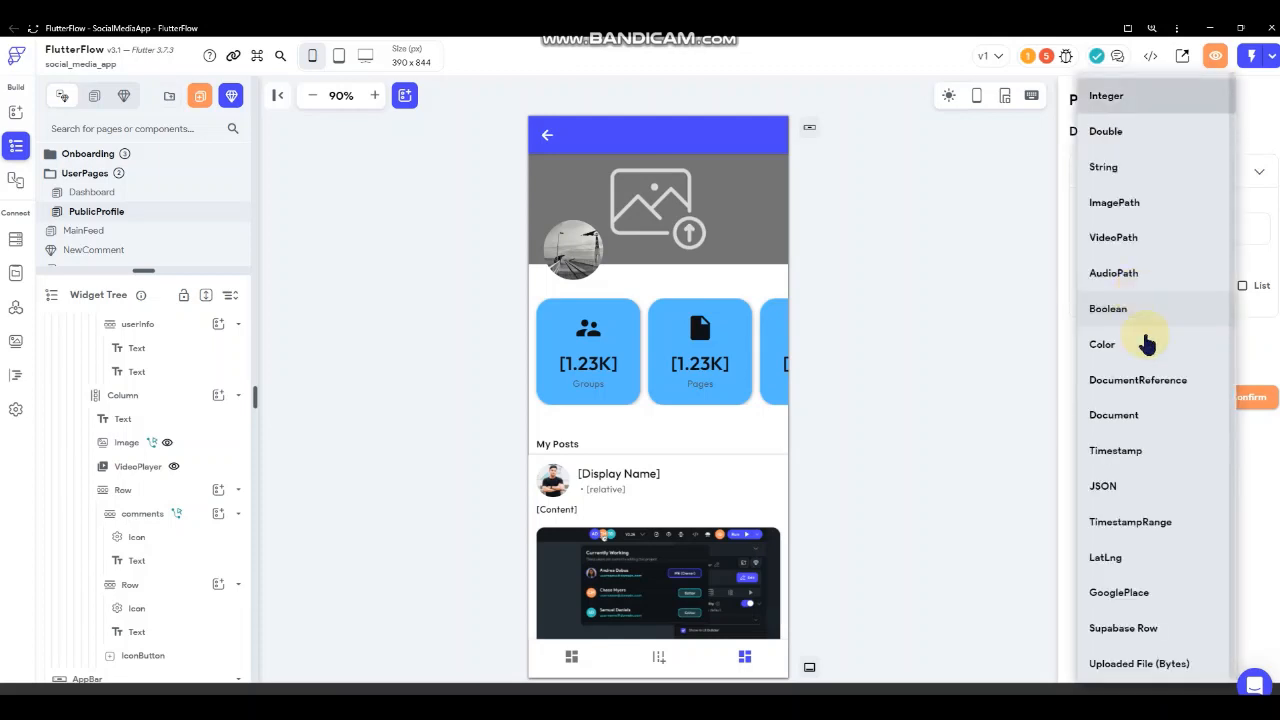
left_click(1160, 397)
left_click(1143, 357)
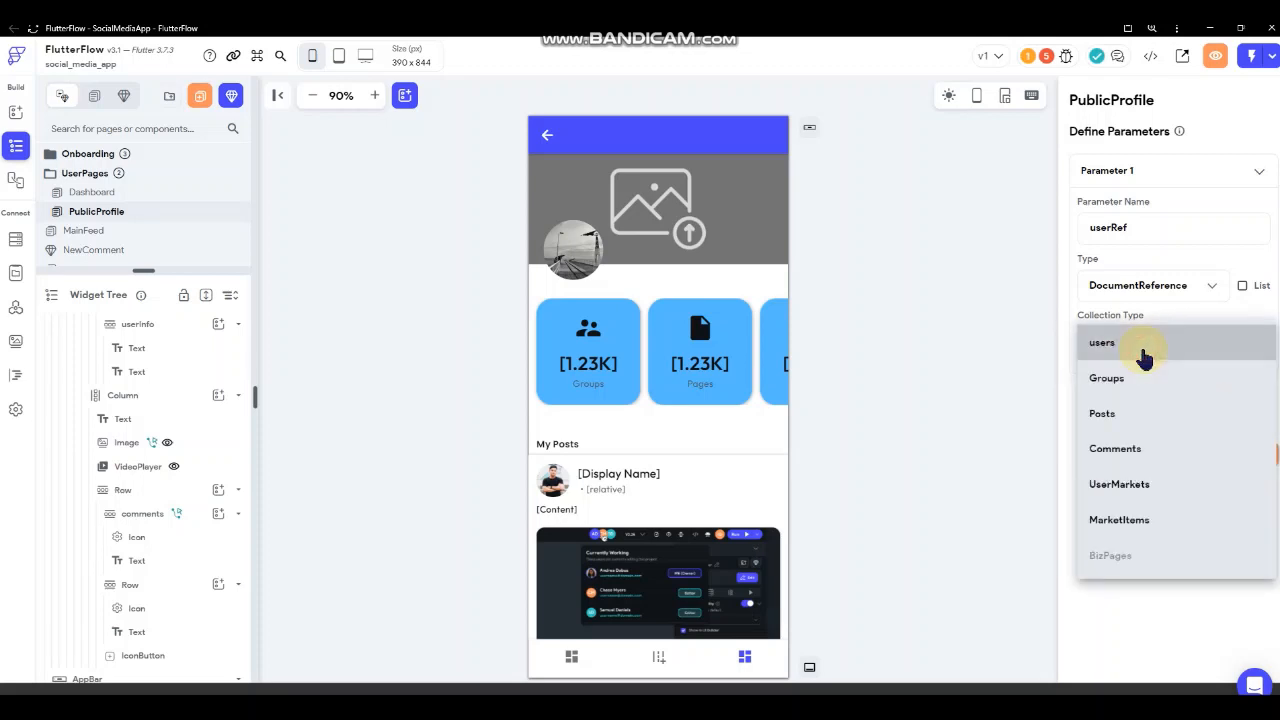
left_click(1143, 350)
left_click(1244, 455)
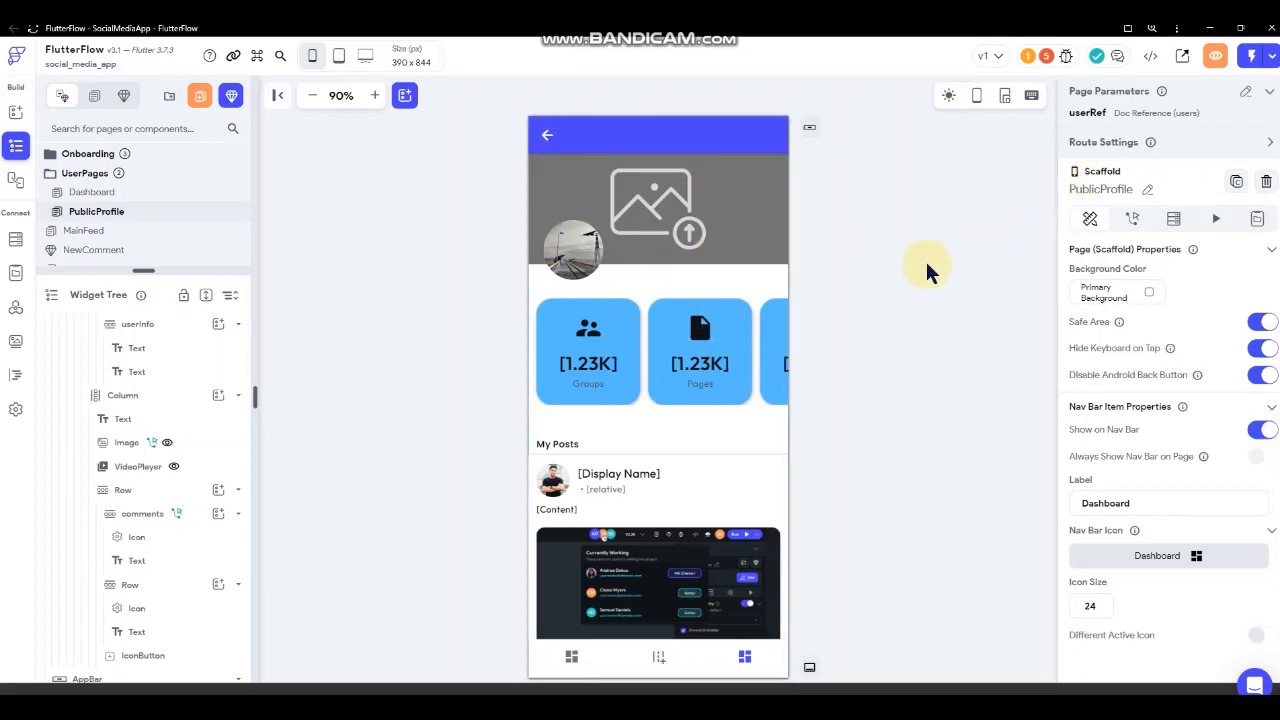
left_click(688, 207)
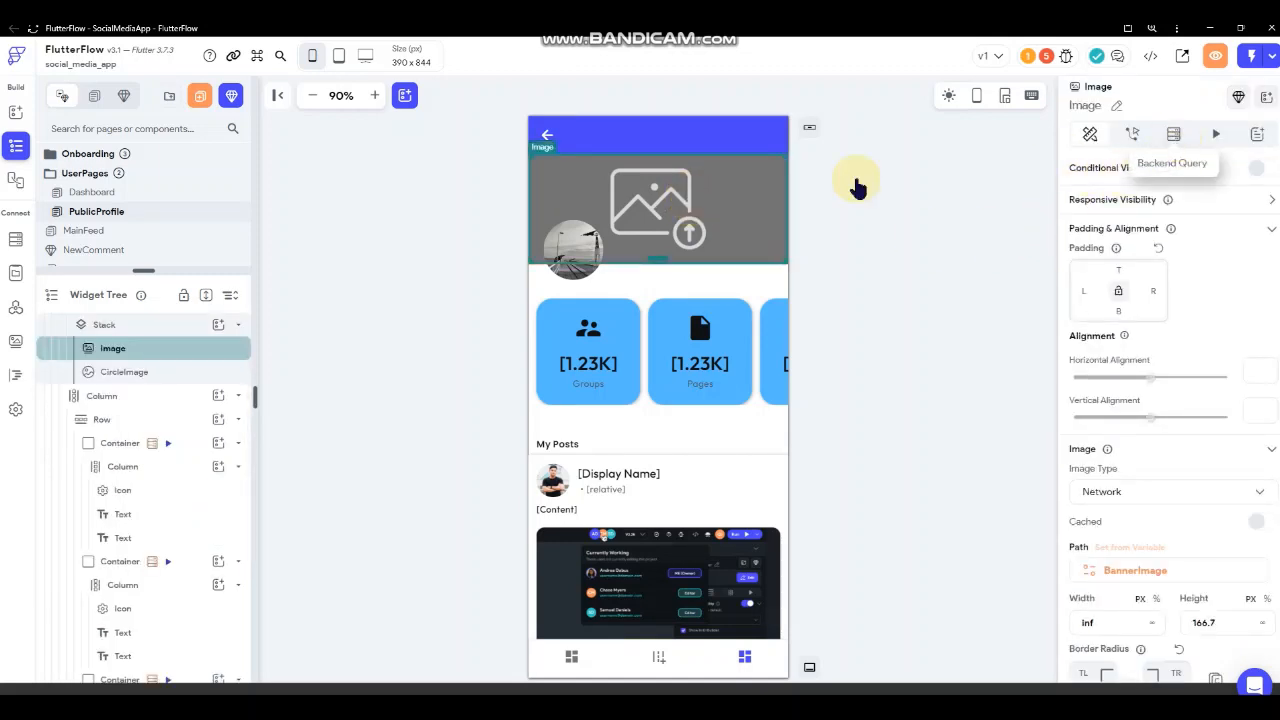
scroll(1123, 500, "down", 2)
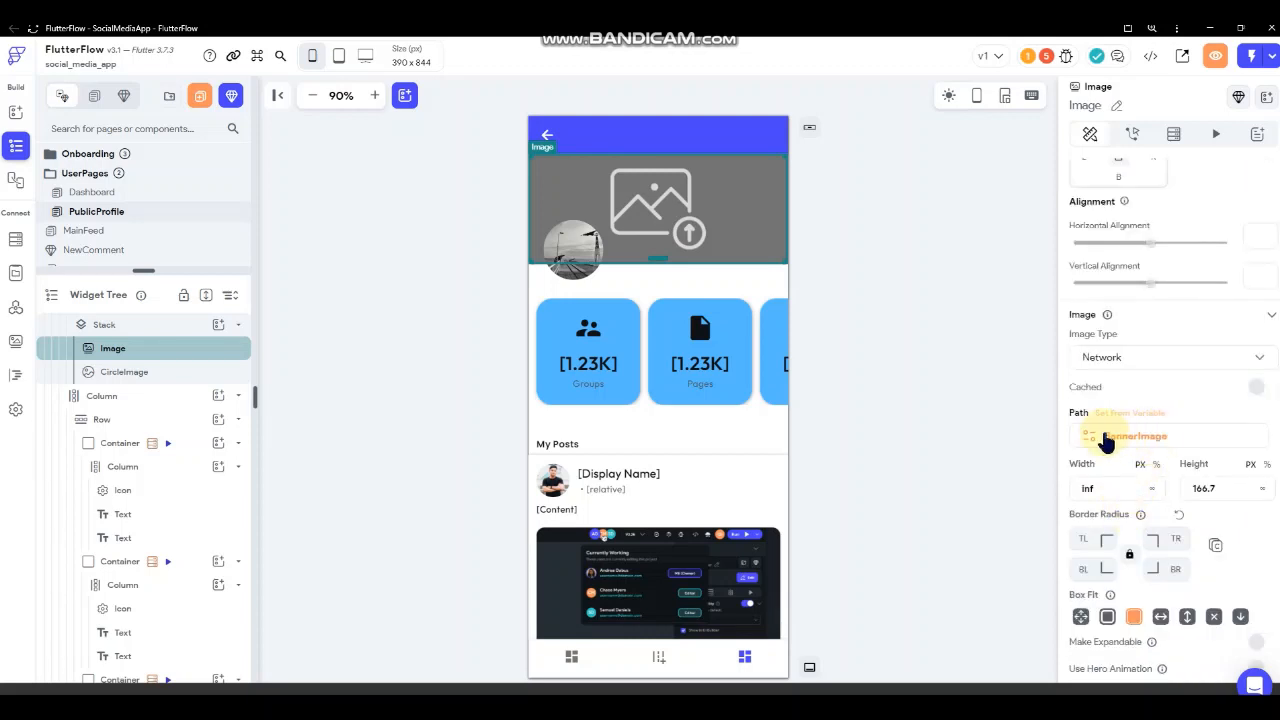
left_click(1110, 438)
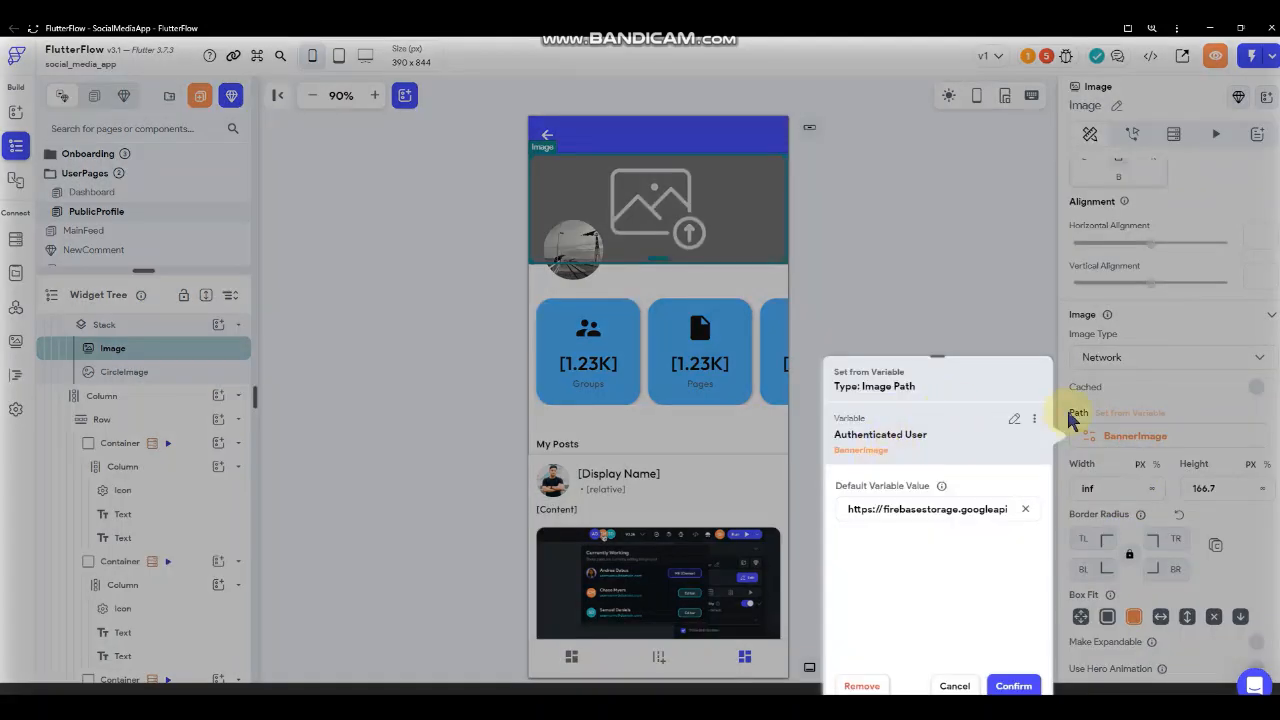
left_click(1015, 420)
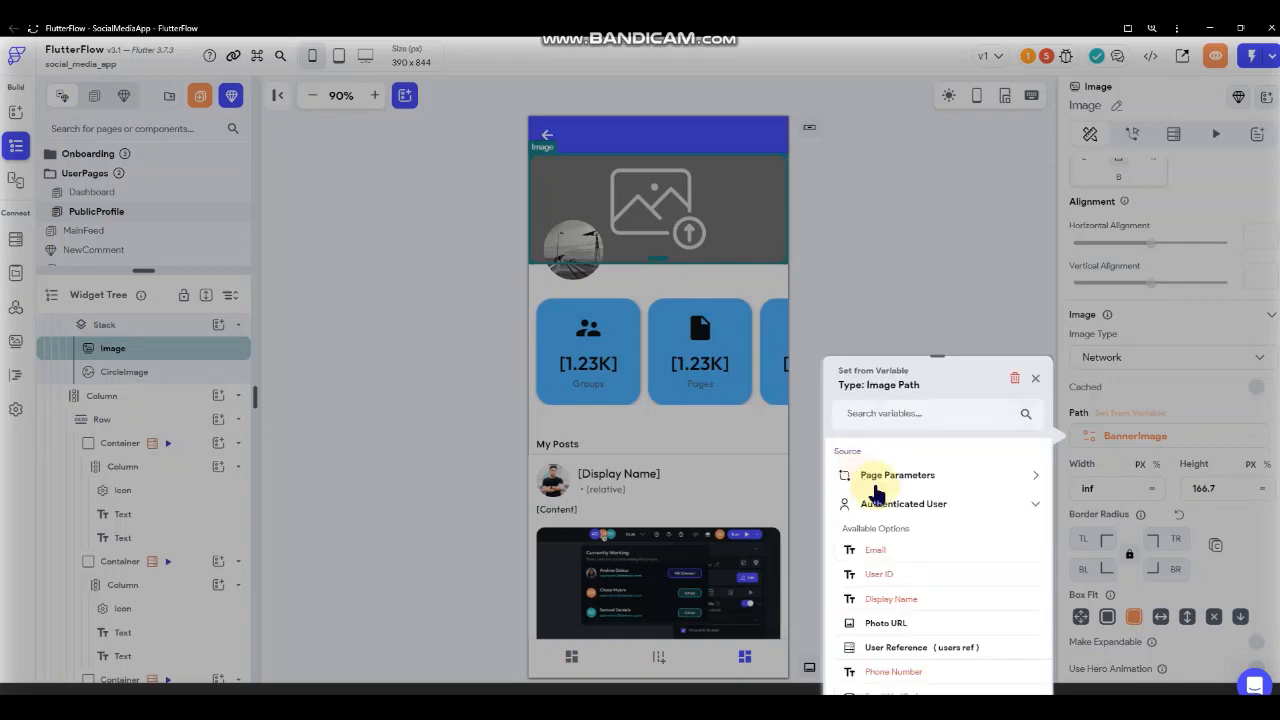
left_click(923, 508)
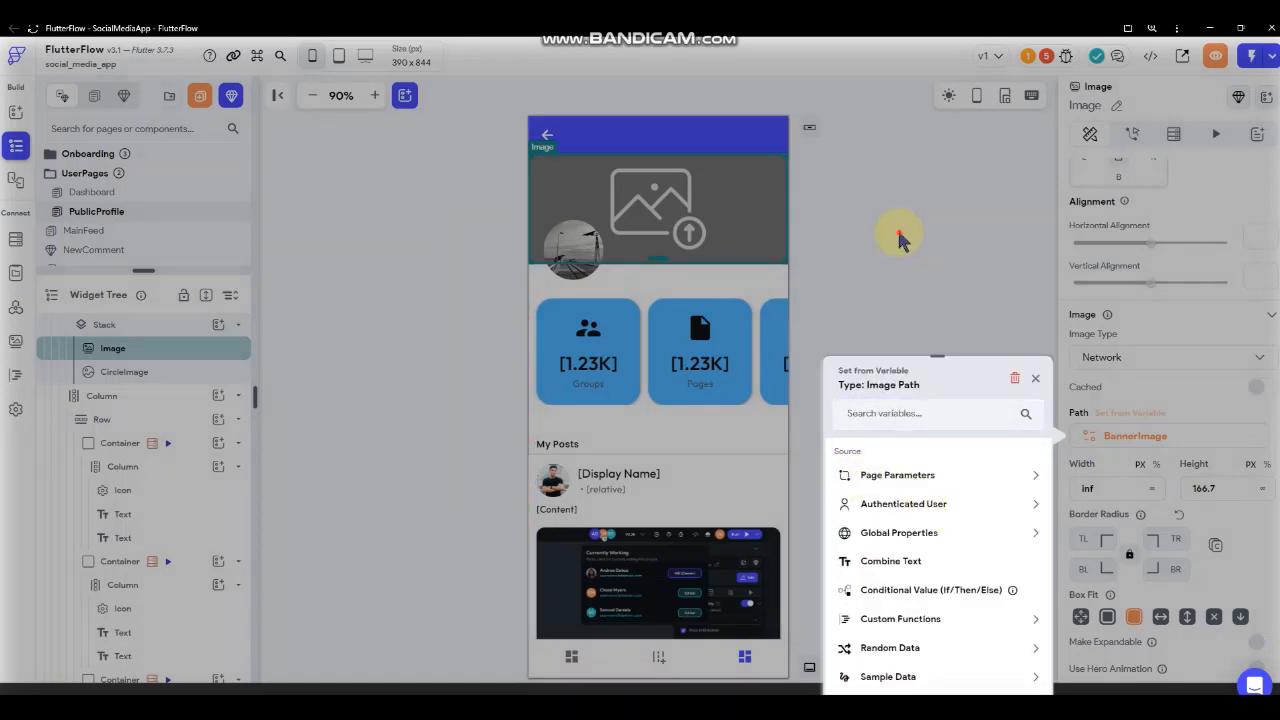
left_click(875, 262)
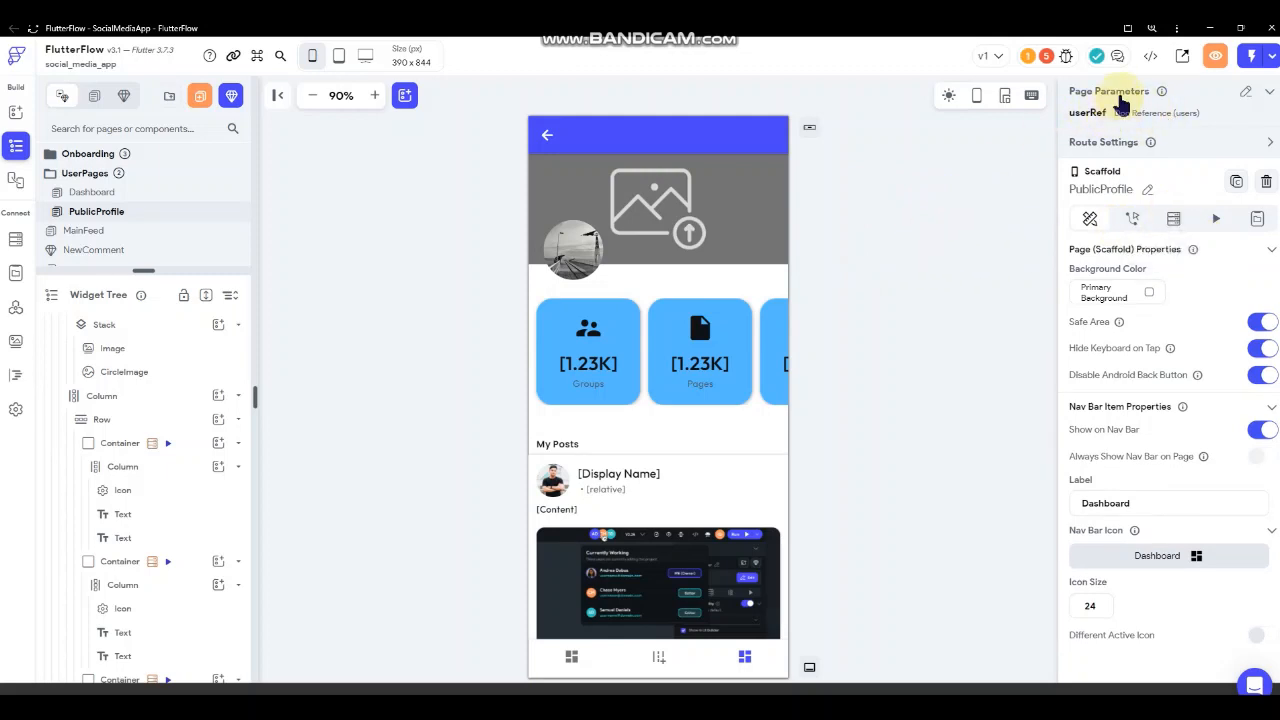
- Add a Document from Reference backend query to the PublicProfile page, using the users collection and the userRef page parameter
left_click(1173, 218)
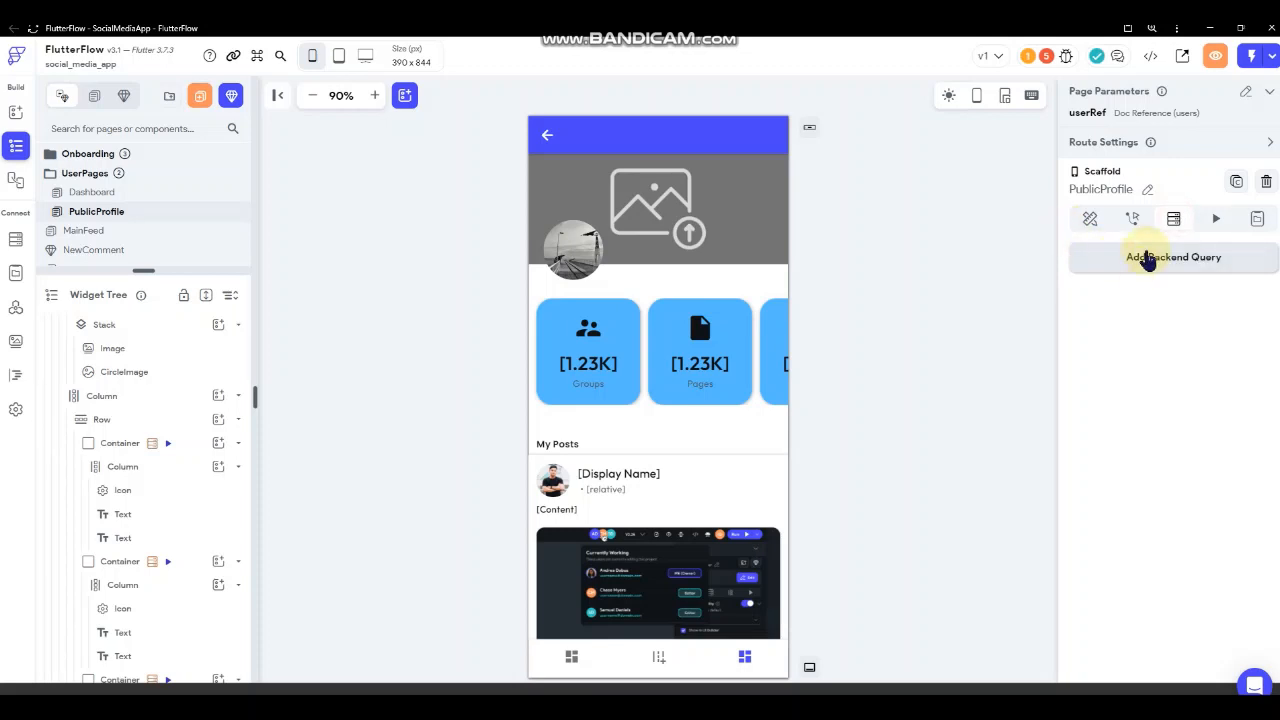
left_click(1148, 258)
left_click(917, 257)
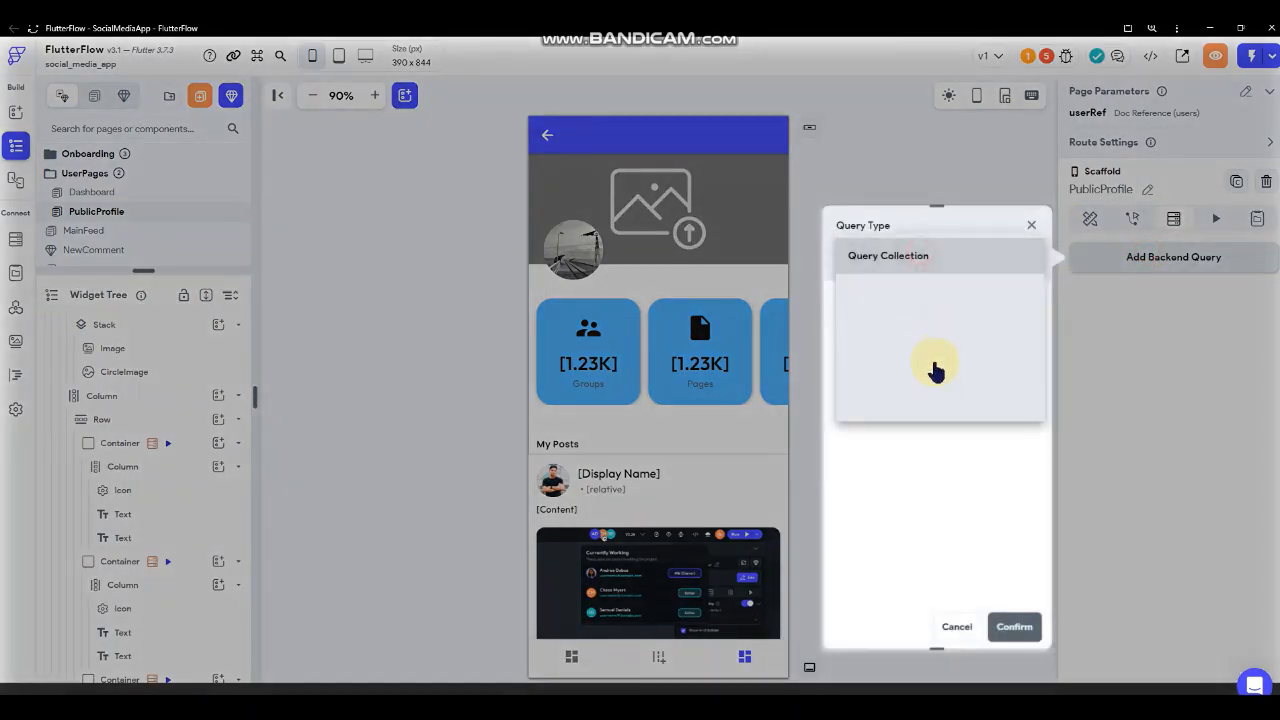
left_click(924, 294)
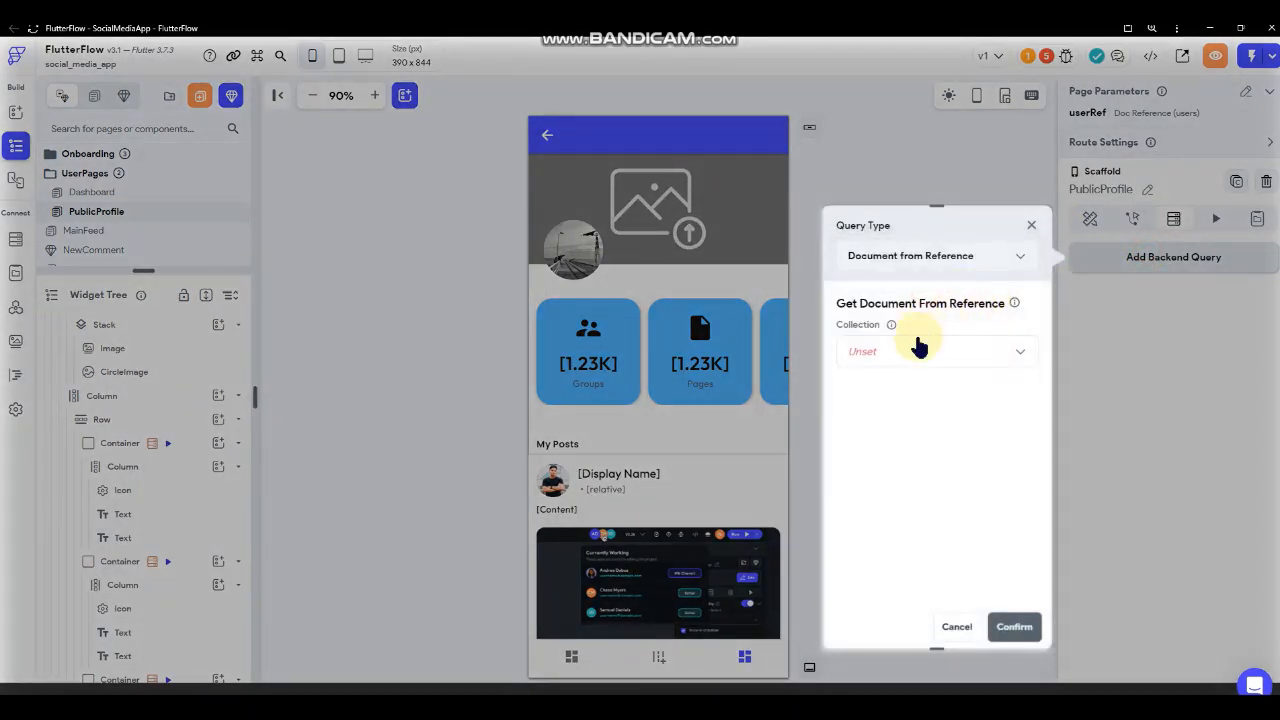
left_click(917, 351)
left_click(867, 569)
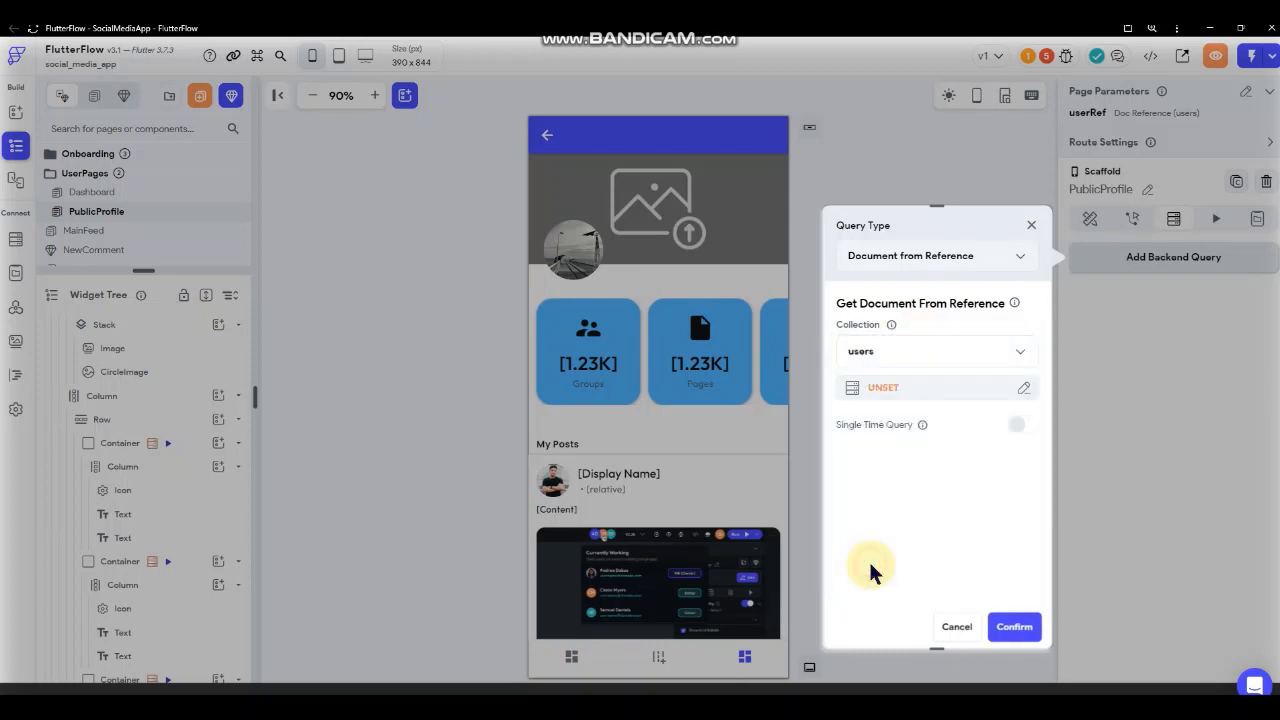
left_click(908, 395)
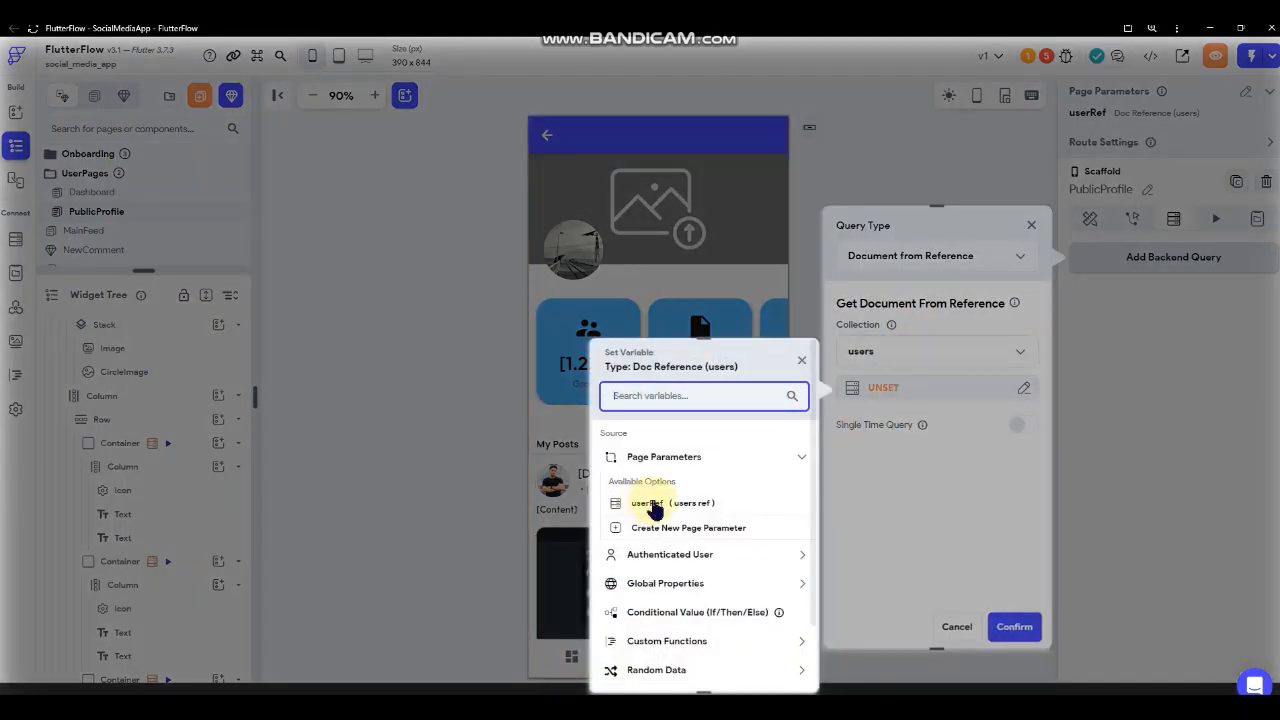
left_click(667, 505)
left_click(777, 664)
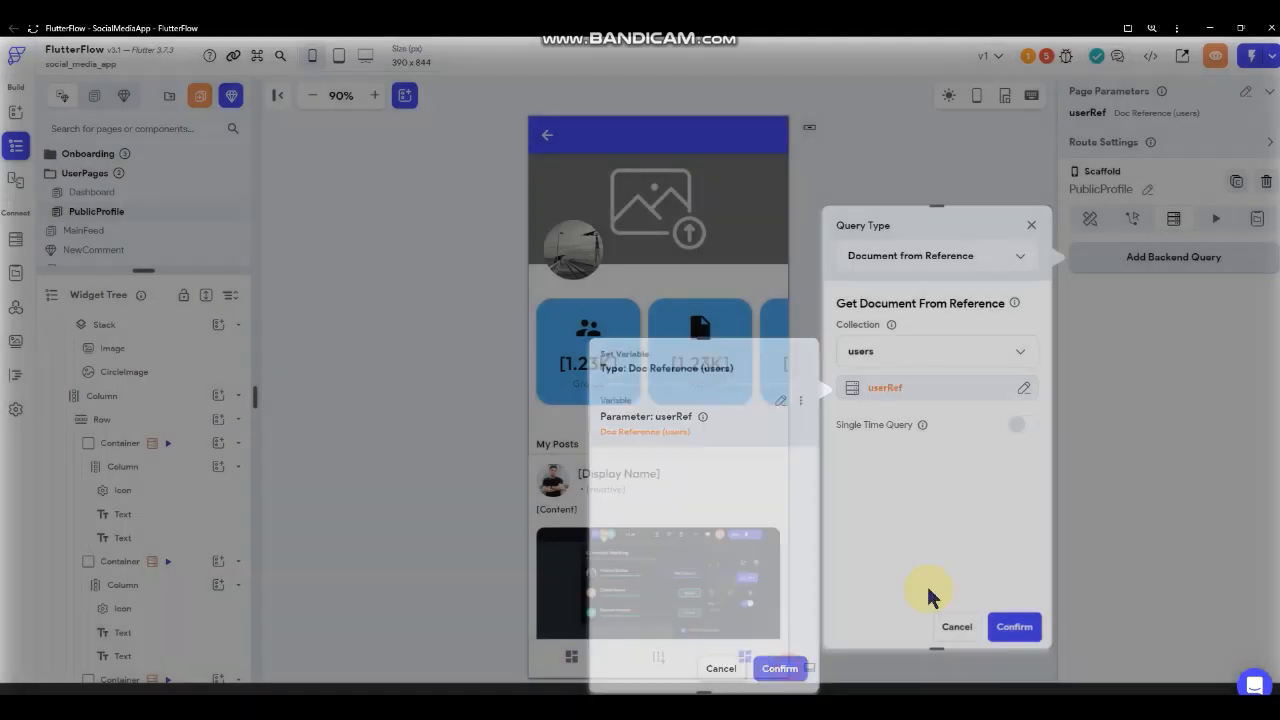
left_click(1008, 624)
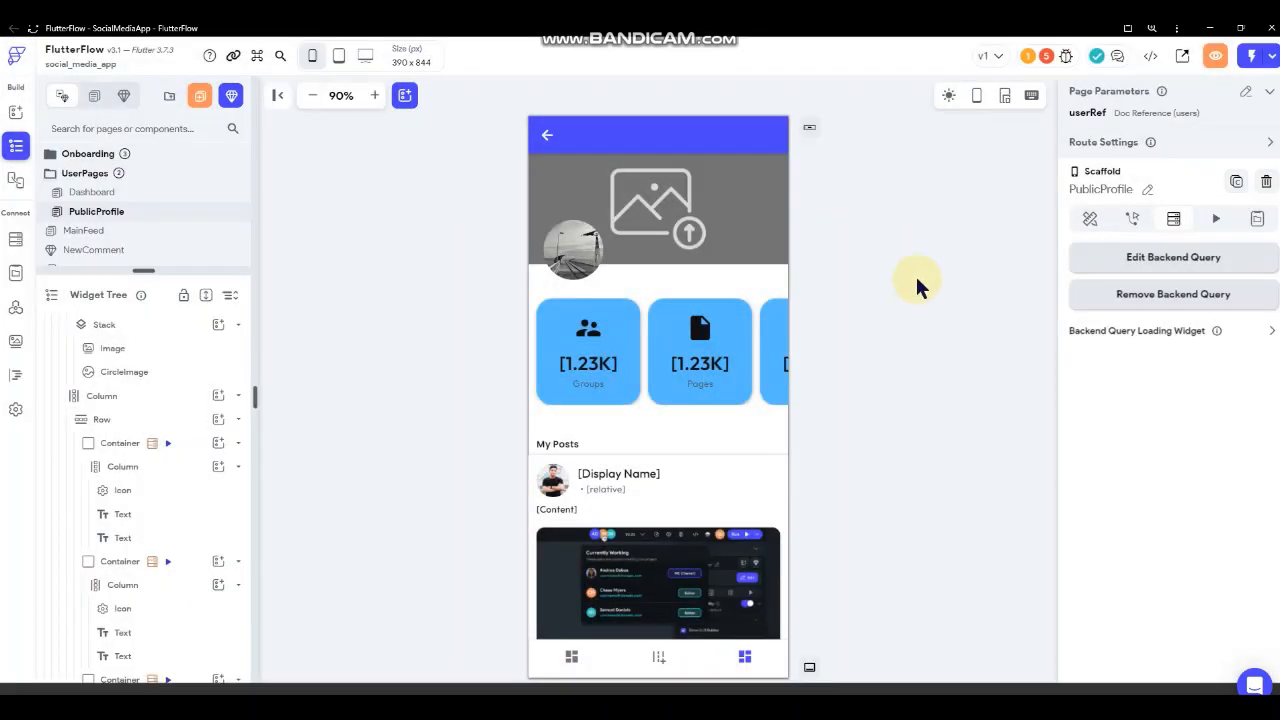
- Bind the banner image's path to photo_url from the queried users Document instead of the Authenticated User
left_click(716, 218)
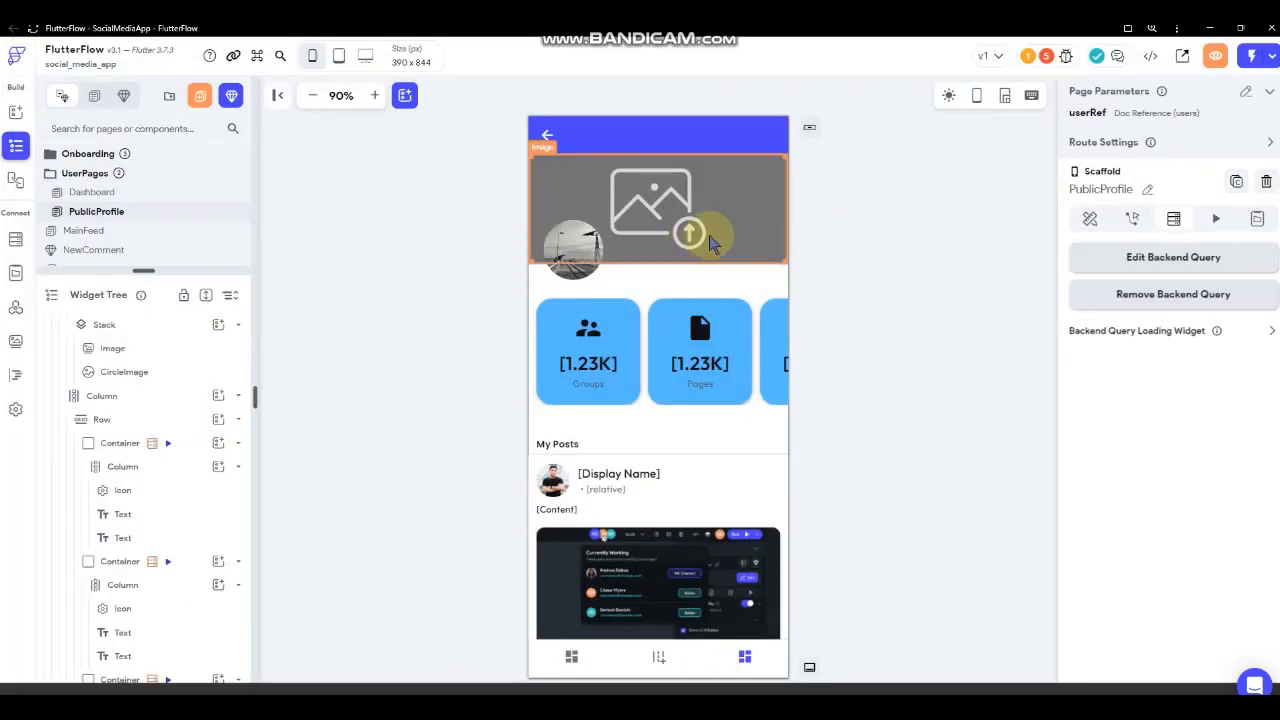
scroll(1150, 470, "down", 1)
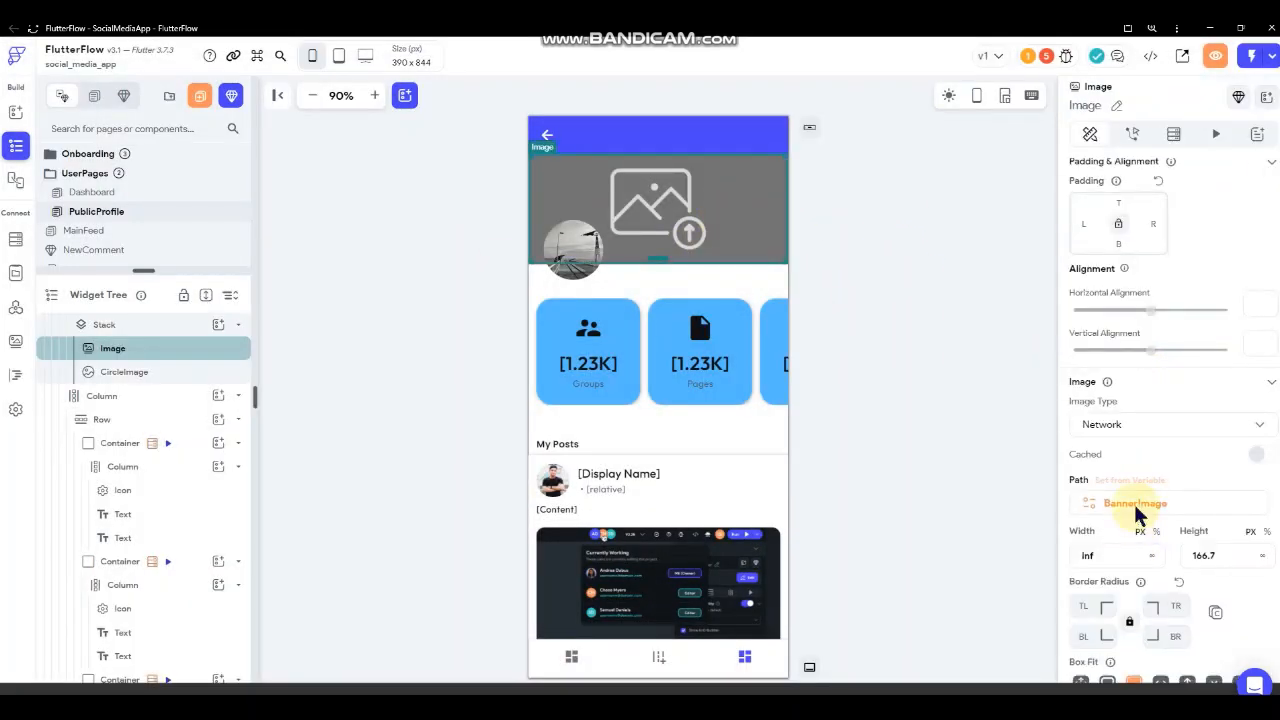
left_click(1135, 504)
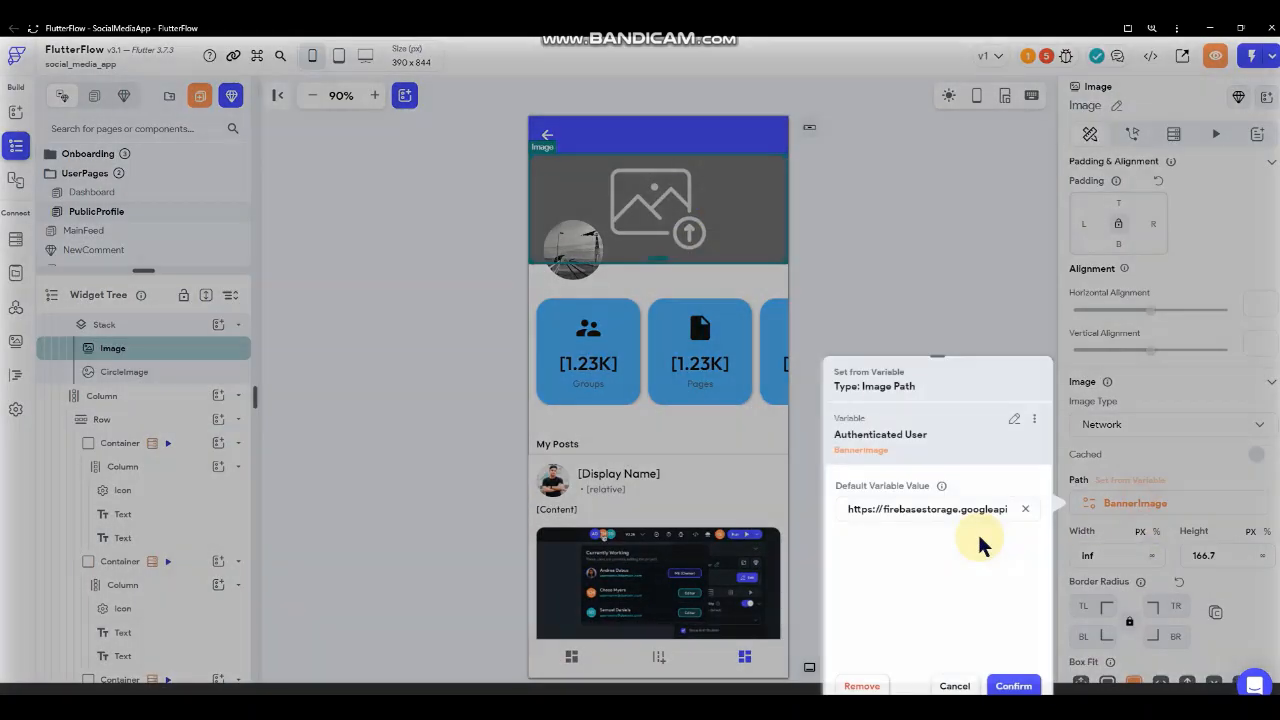
left_click(1014, 421)
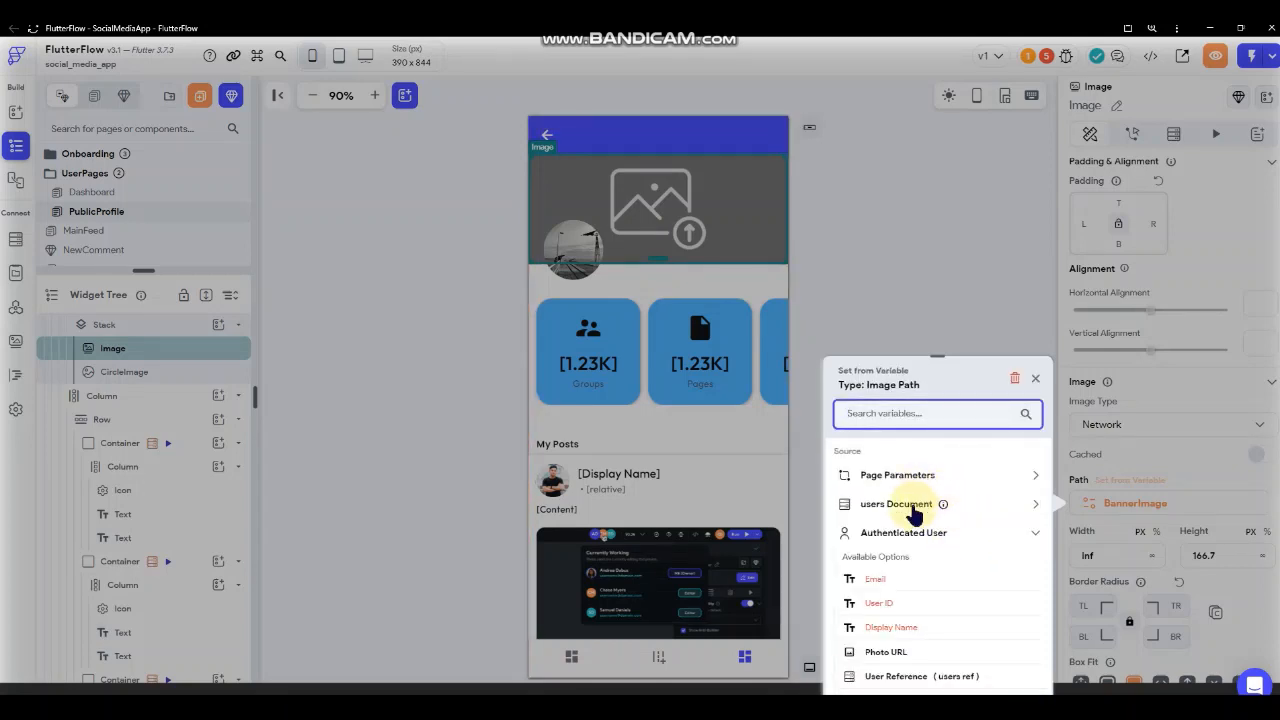
left_click(928, 506)
left_click(893, 600)
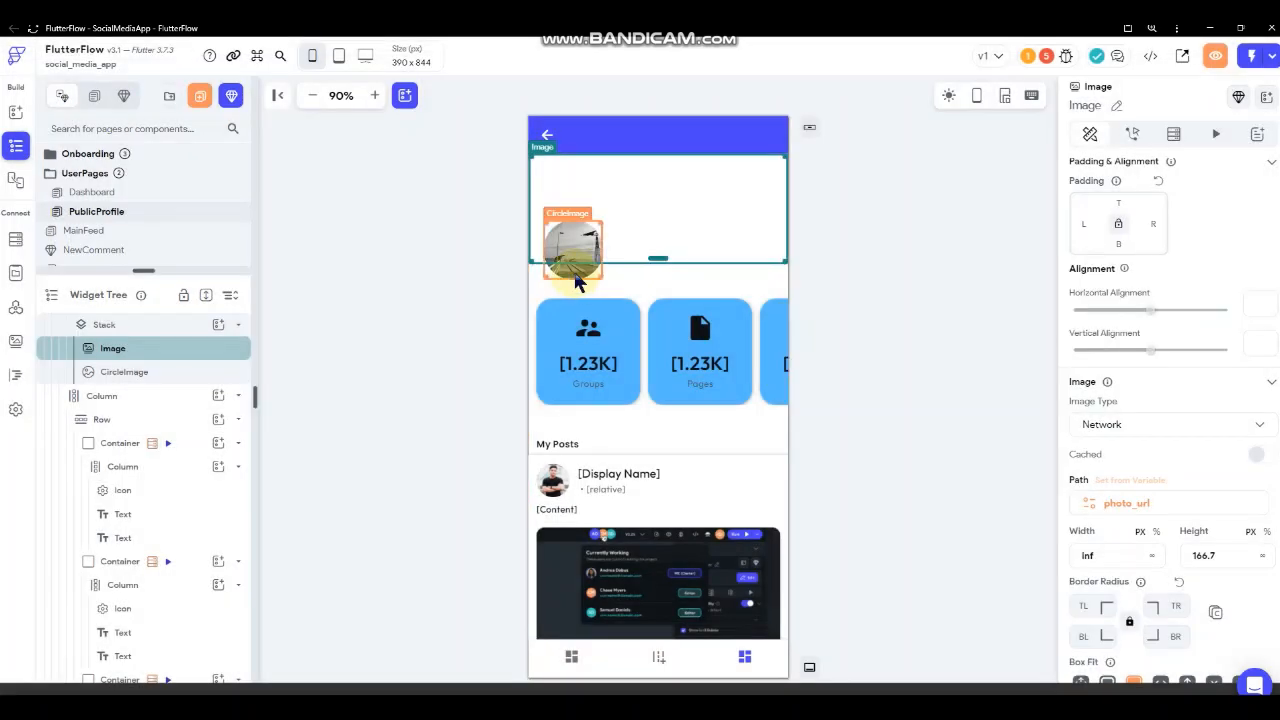
- Change the users Document property behind the banner image's path to BannerImage
left_click(1159, 498)
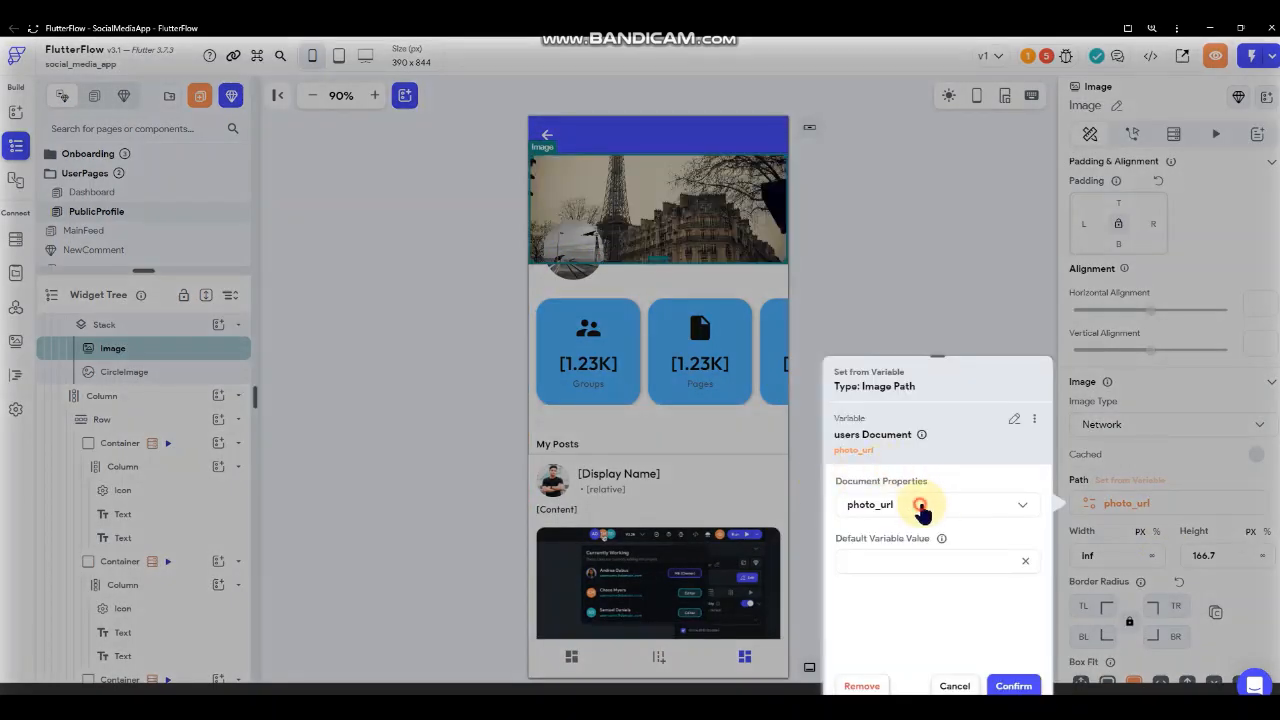
left_click(920, 508)
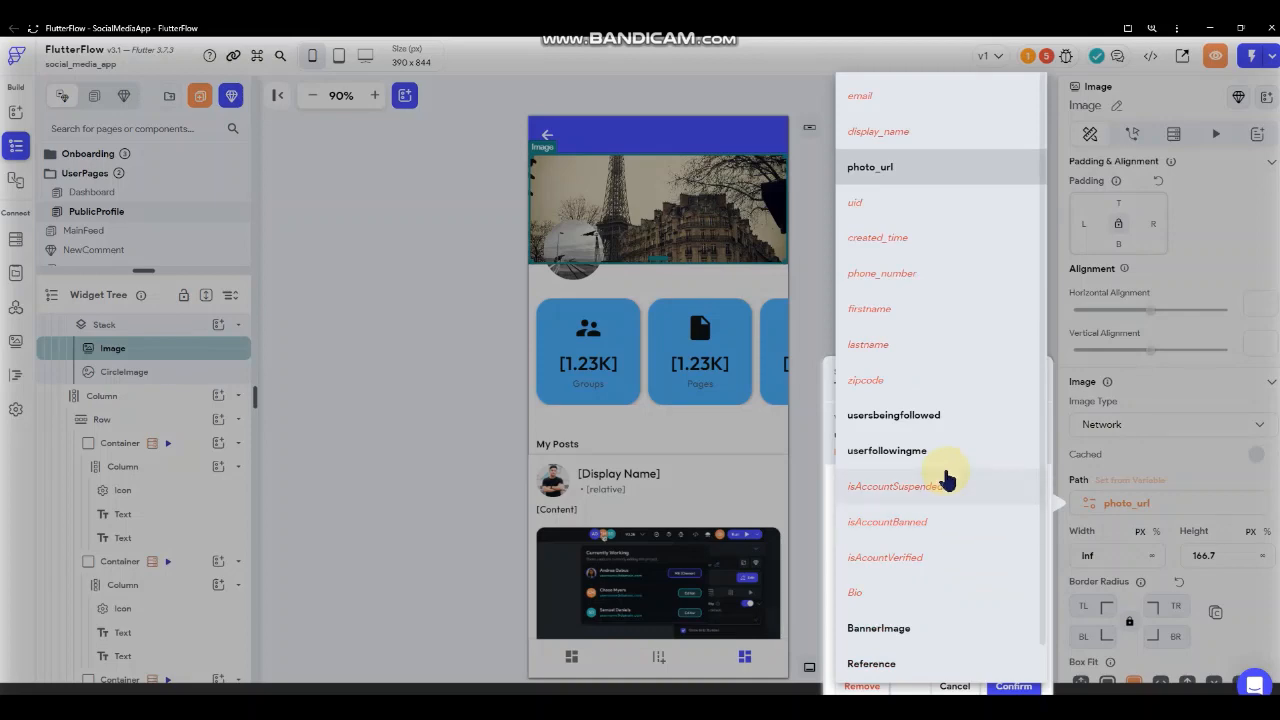
scroll(943, 477, "down", 1)
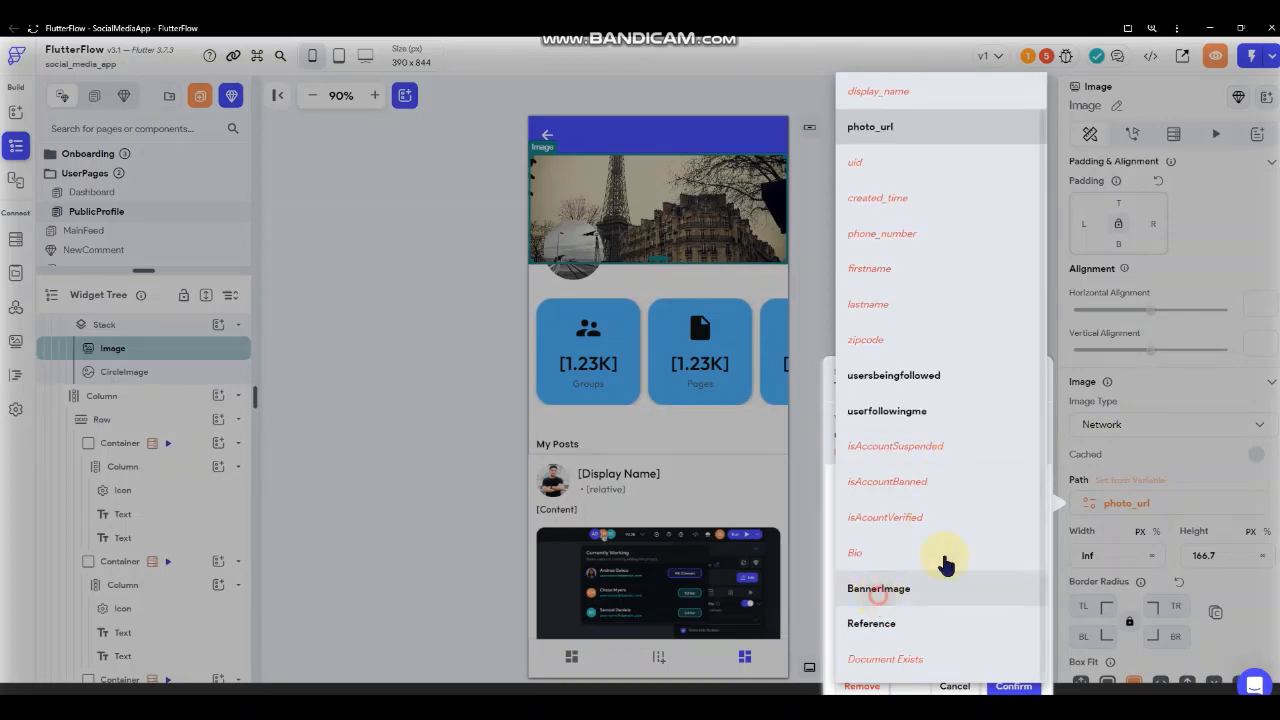
left_click(940, 580)
left_click(1012, 686)
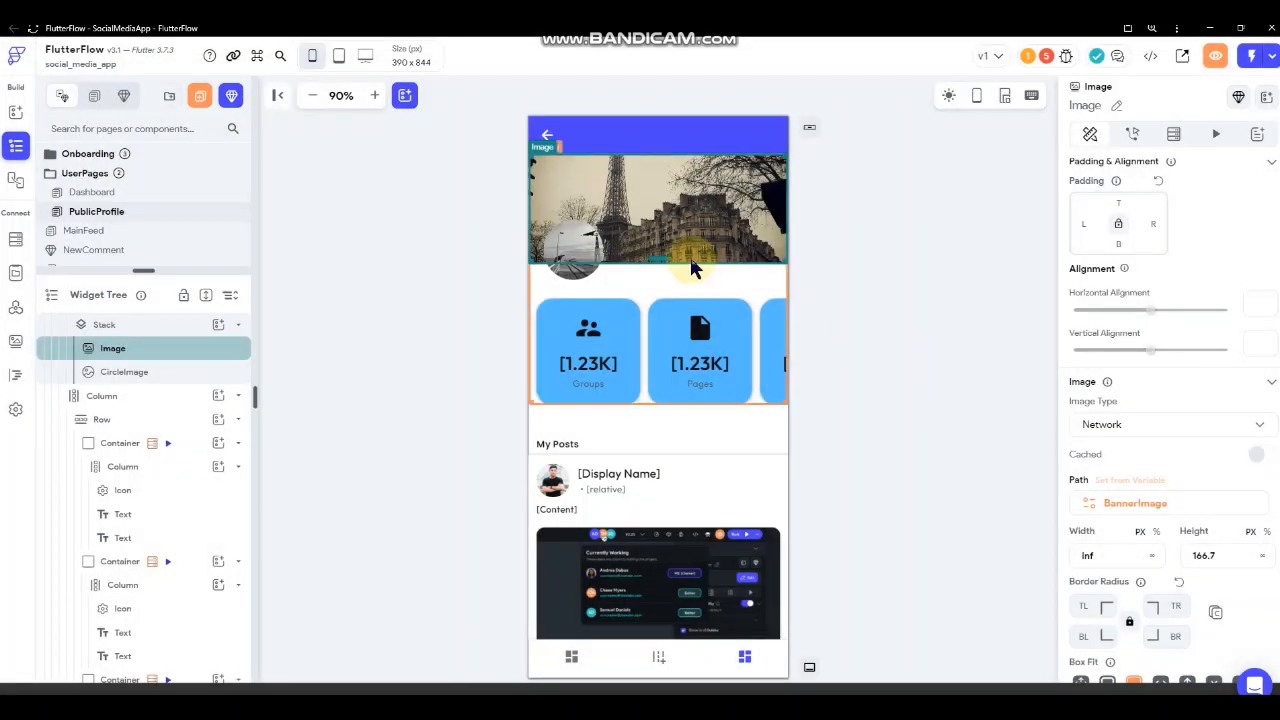
- Bind the profile CircleImage's path to photo_url from the queried users Document instead of the Authenticated User
left_click(566, 247)
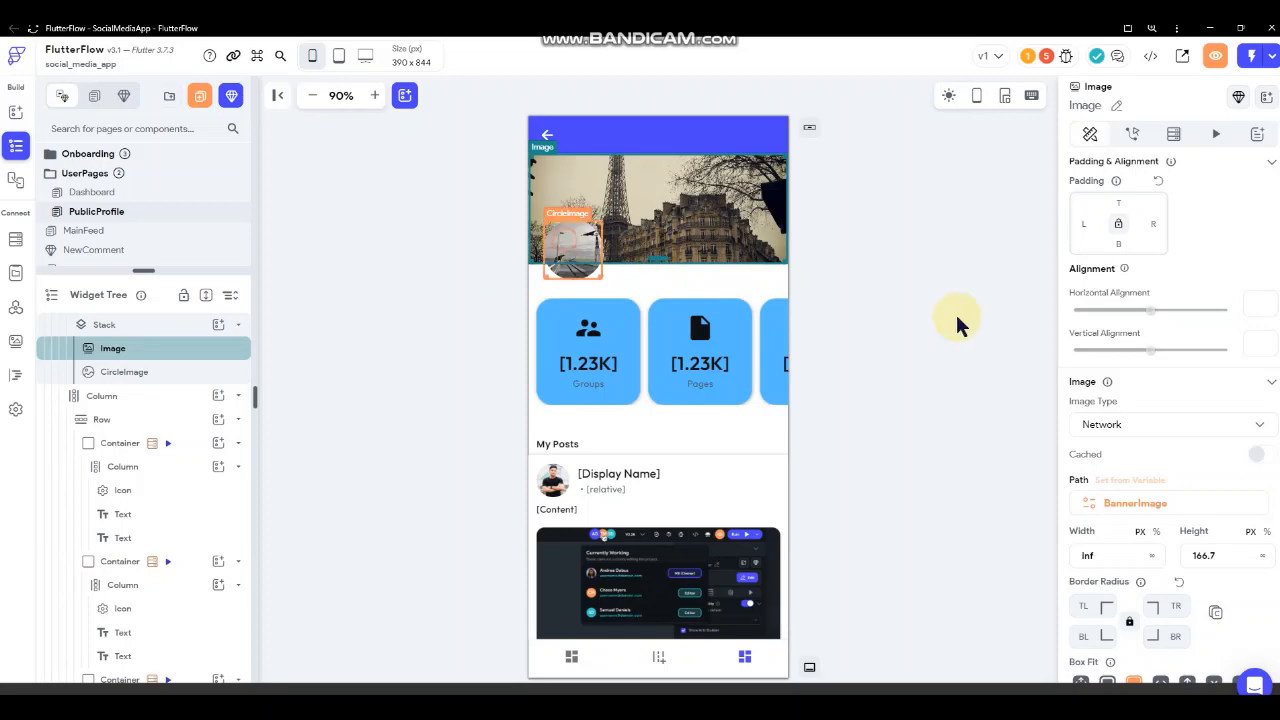
left_click(1137, 500)
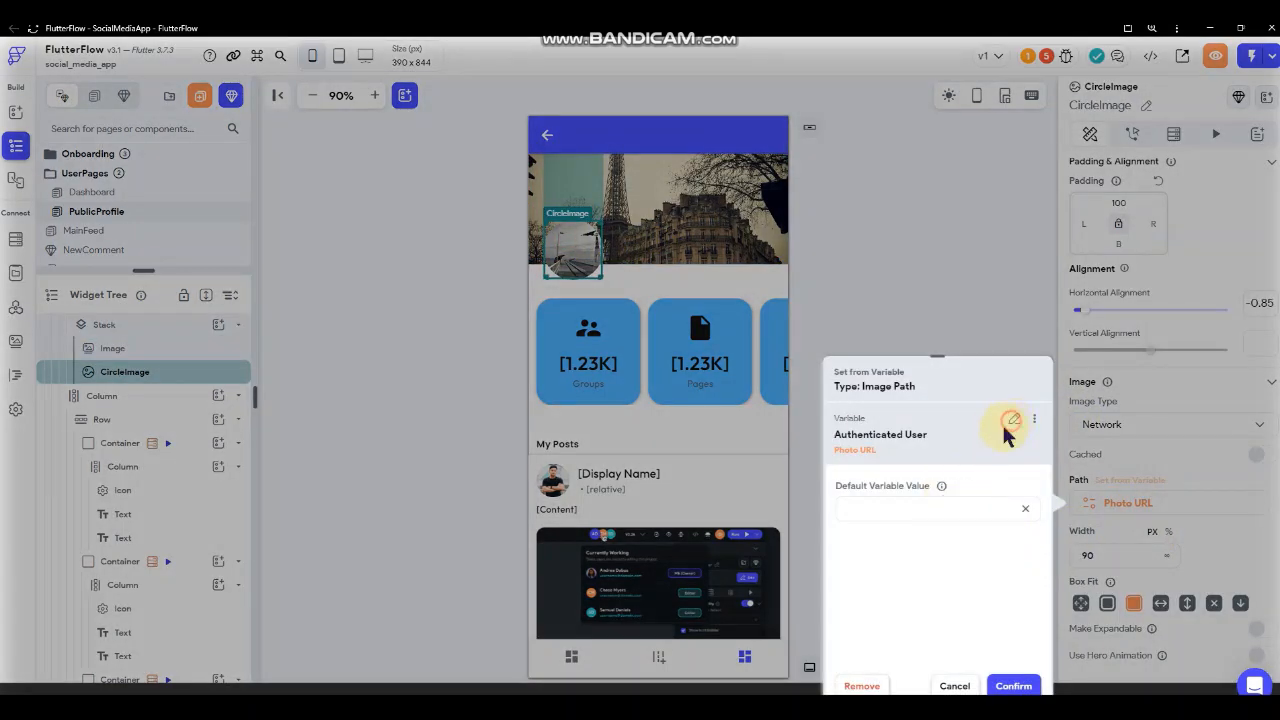
left_click(1012, 420)
left_click(943, 503)
left_click(895, 606)
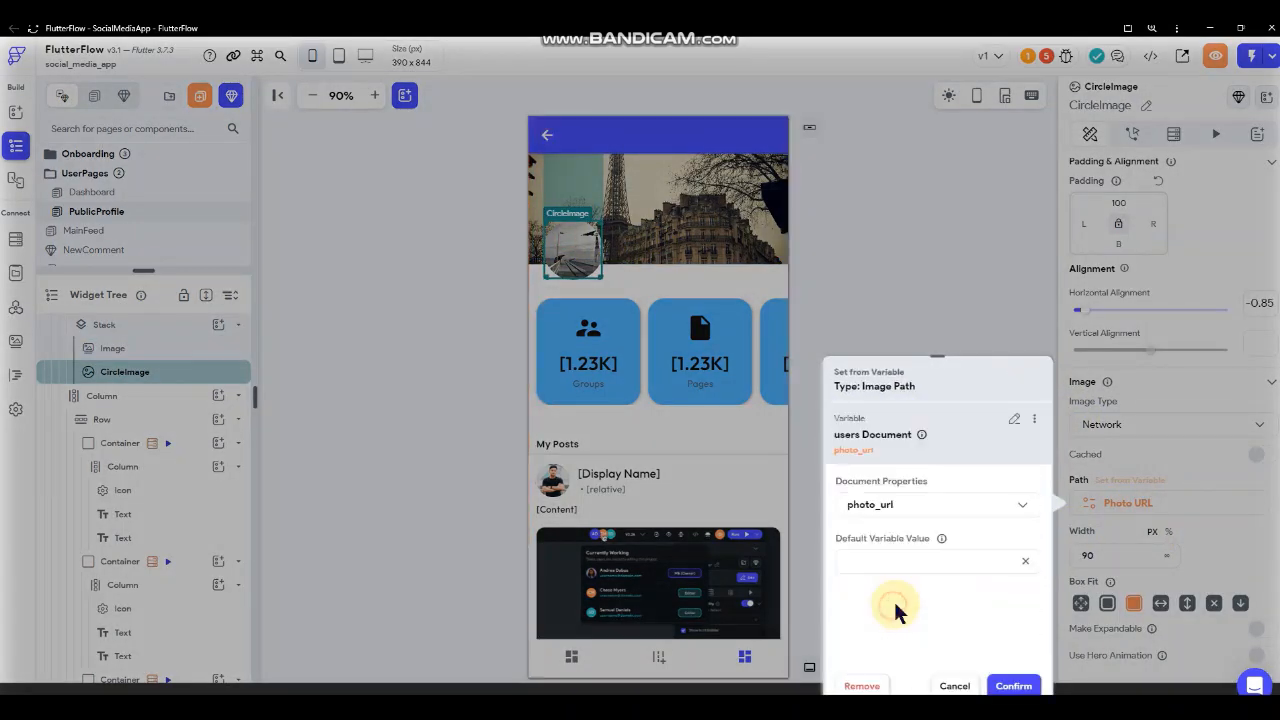
left_click(1013, 686)
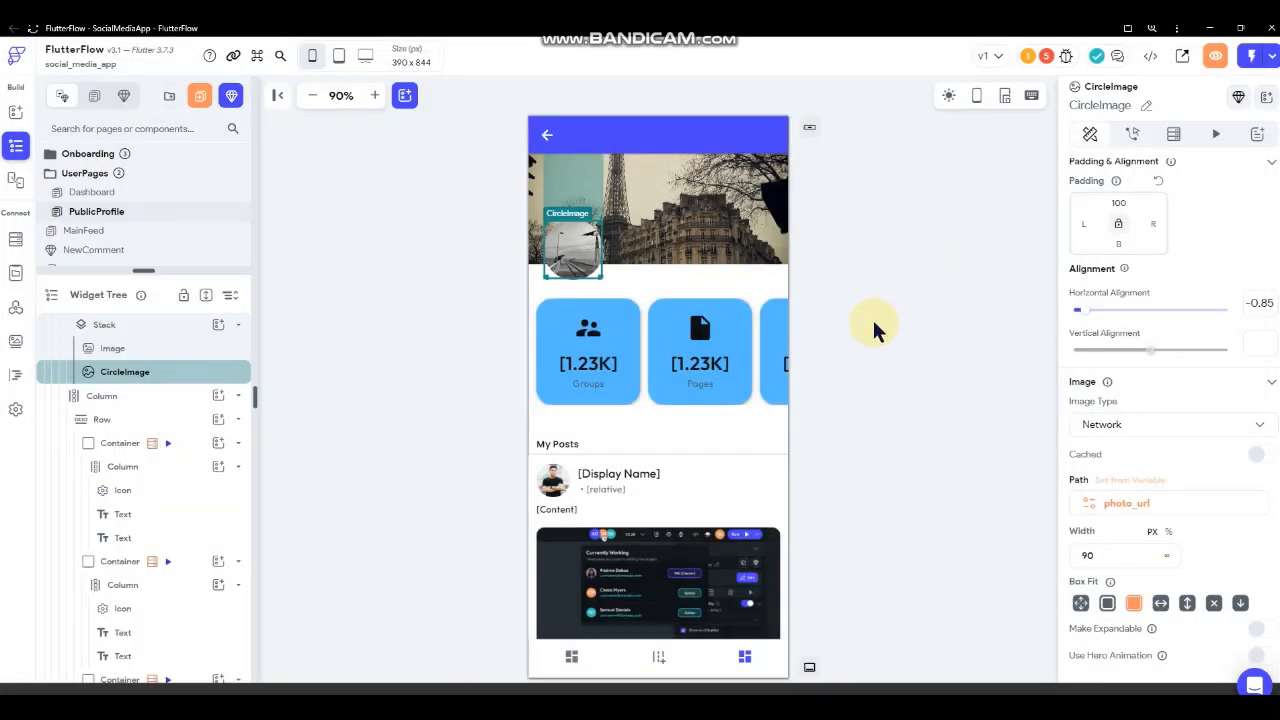
left_click(873, 330)
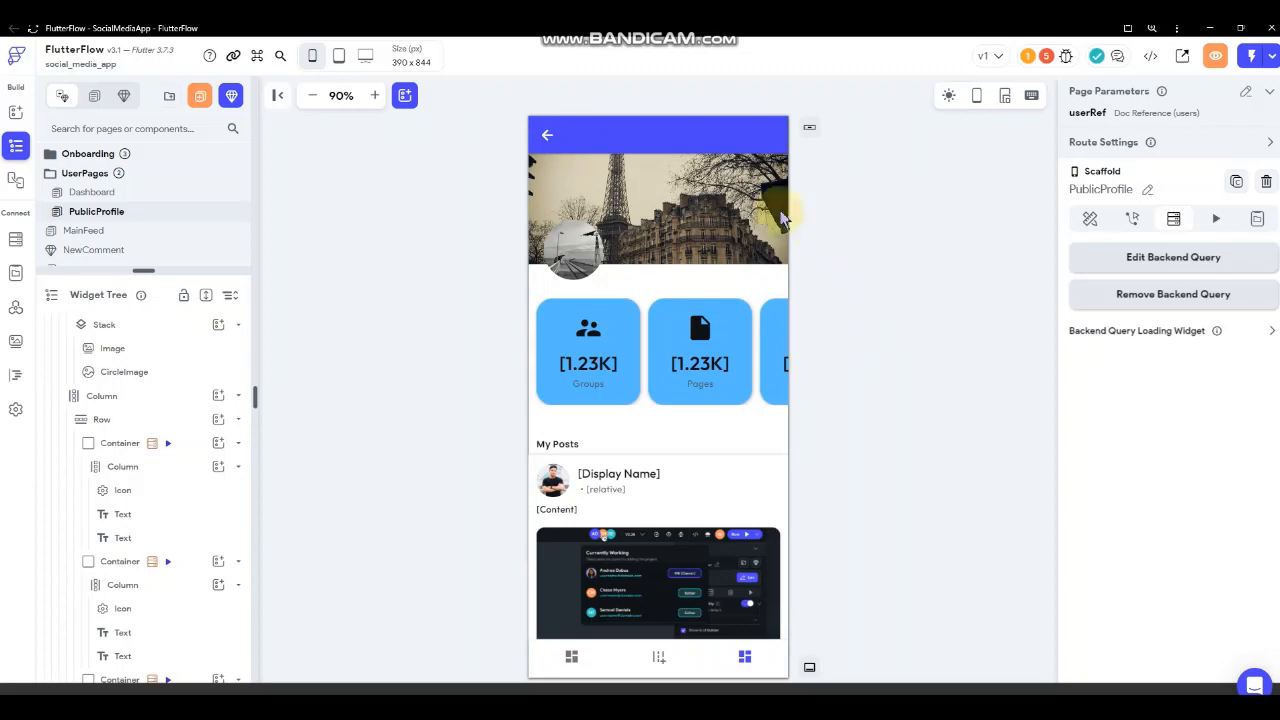
- Cut the row of statistic cards and its emptied parent column from below the profile banner
right_click(645, 350)
left_click(695, 246)
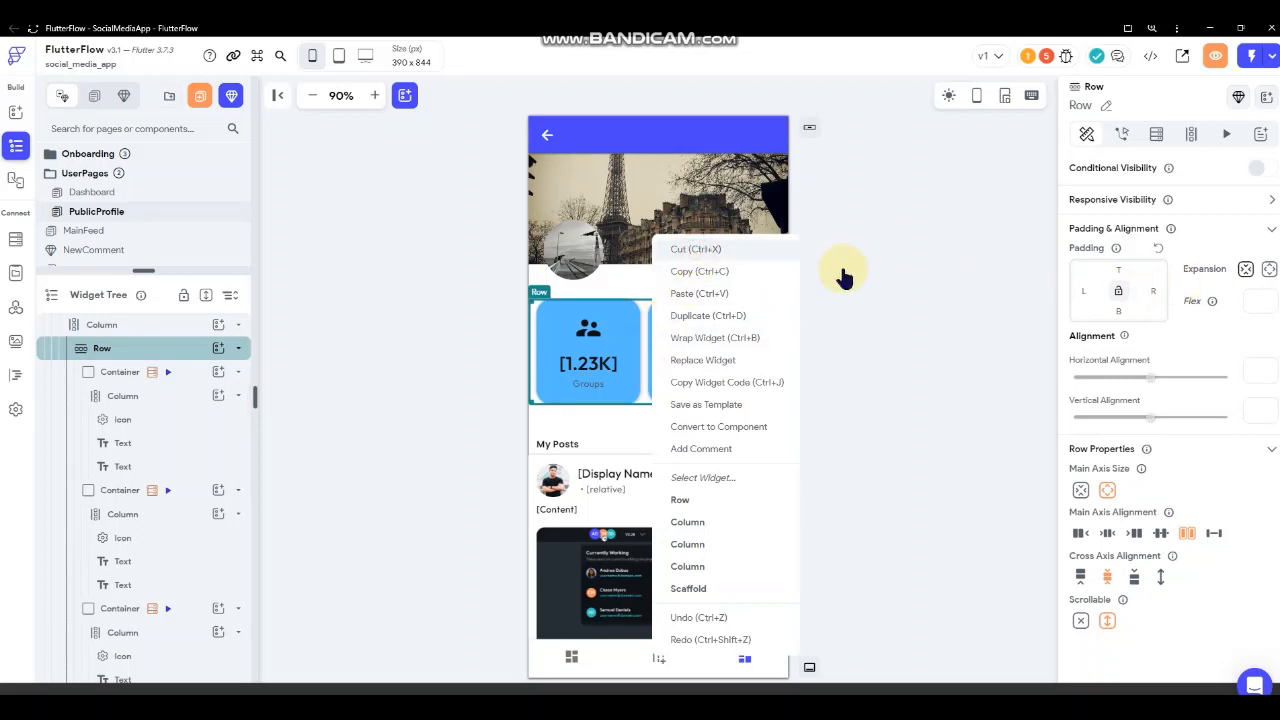
right_click(668, 268)
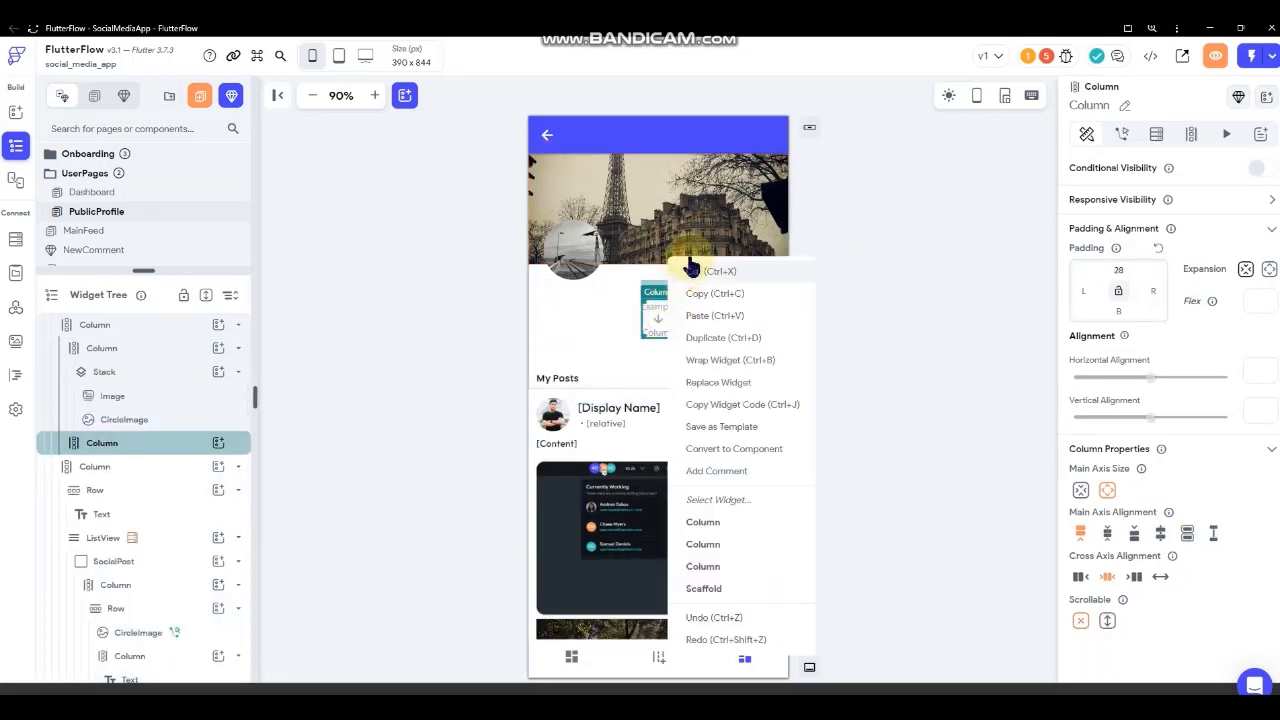
left_click(690, 276)
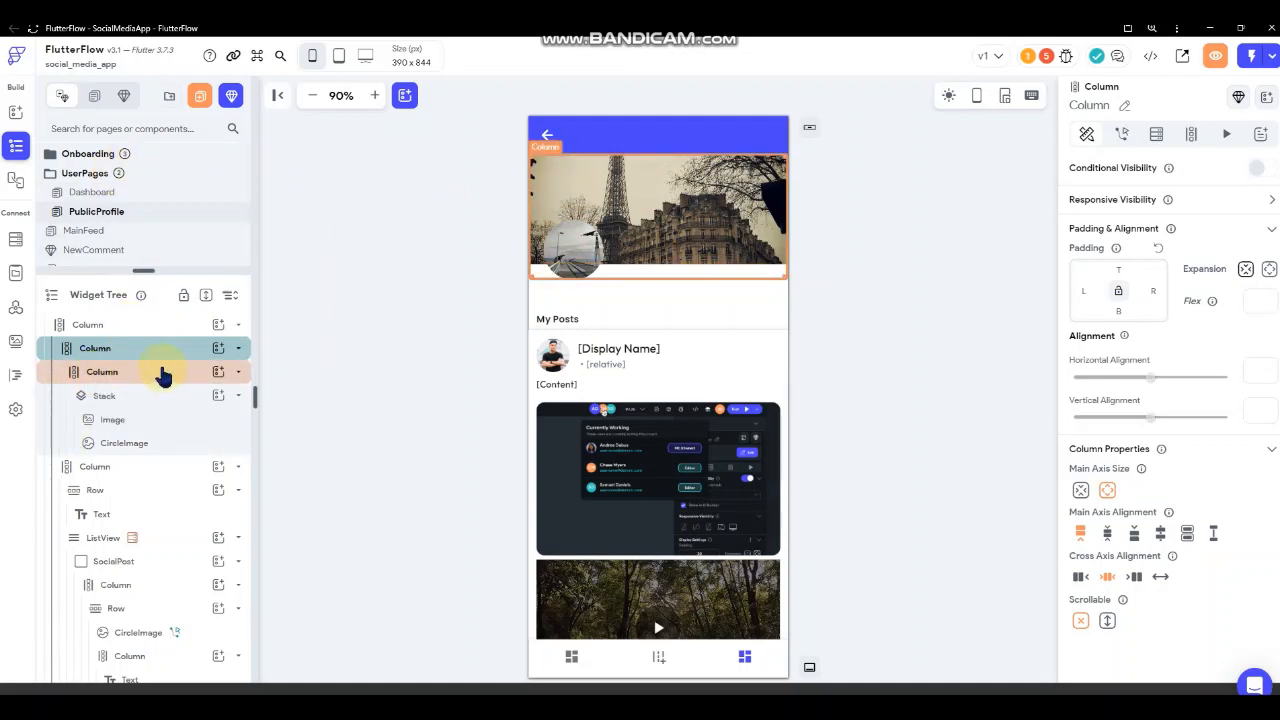
- Add a Row to the Column that holds the banner section, after its nested banner Column
left_click(161, 369)
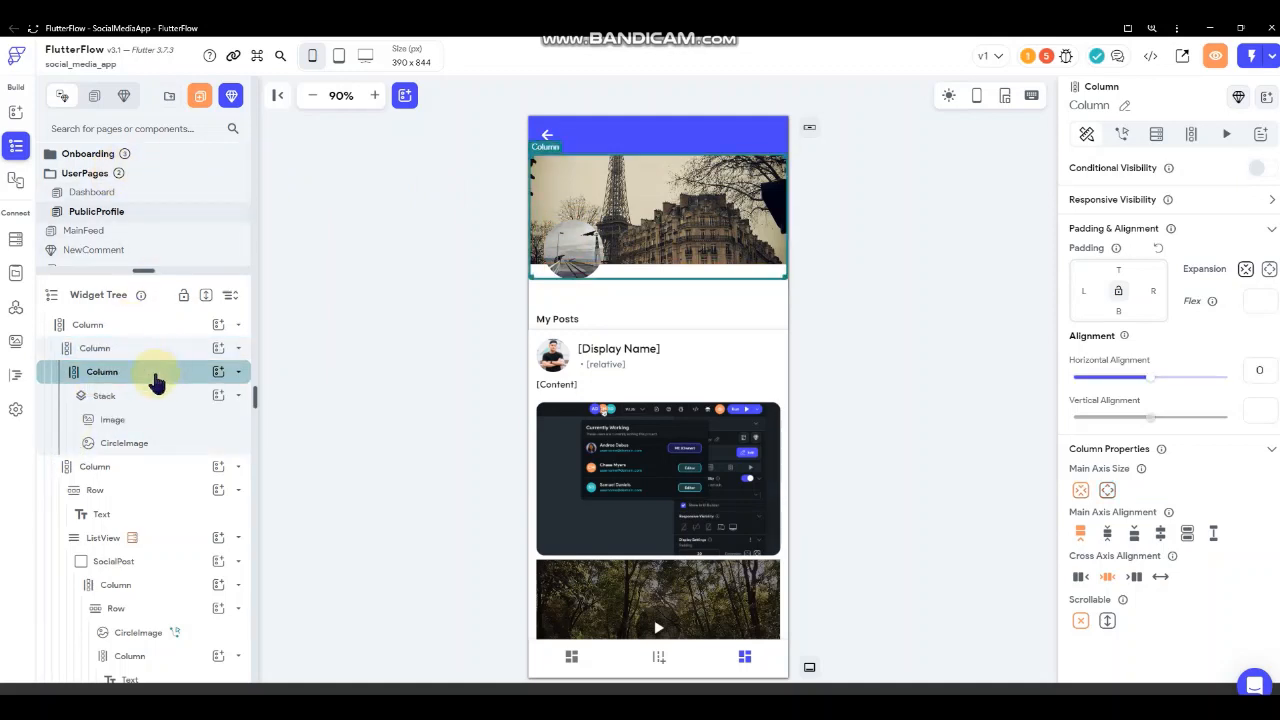
left_click(240, 373)
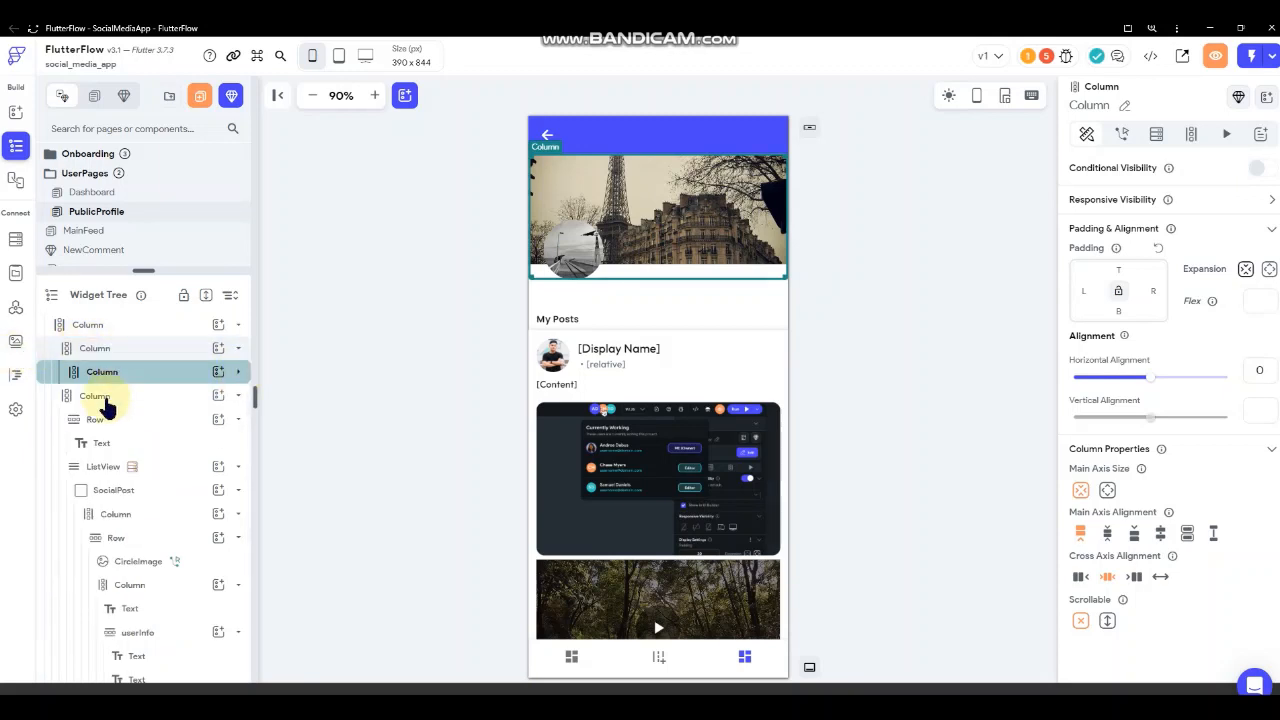
left_click(100, 396)
left_click(160, 350)
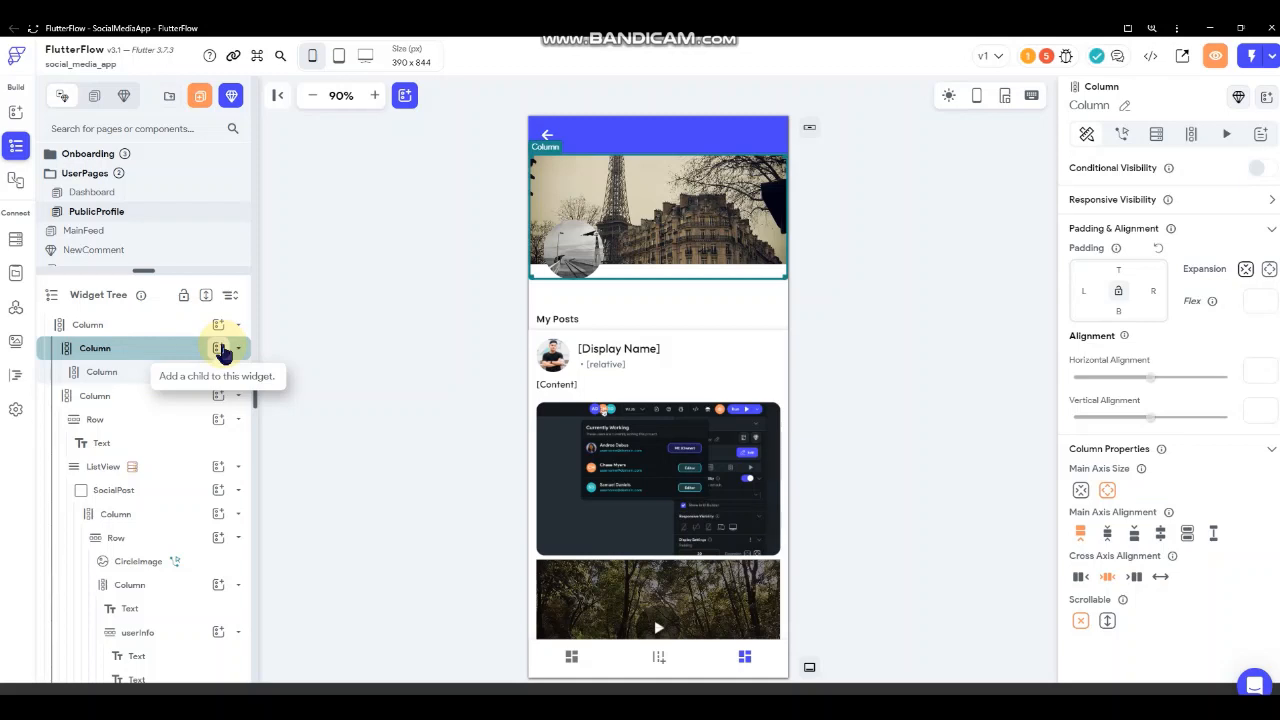
left_click(220, 349)
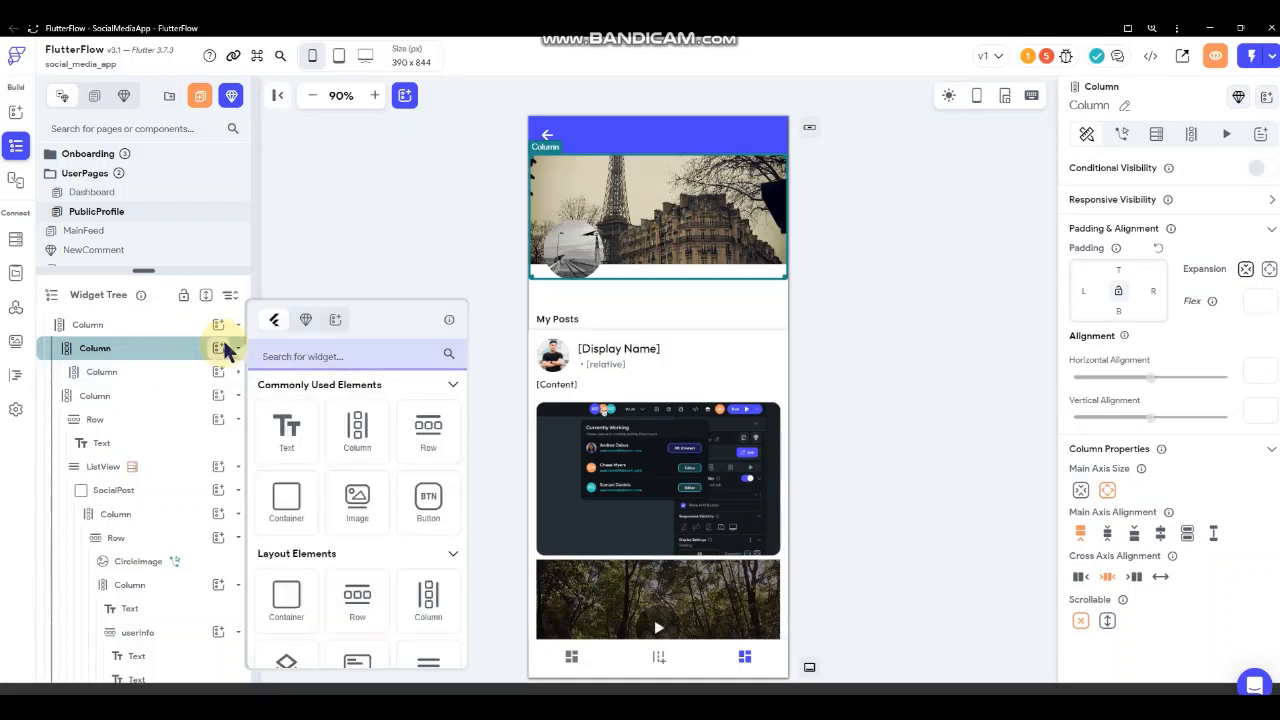
left_click(428, 430)
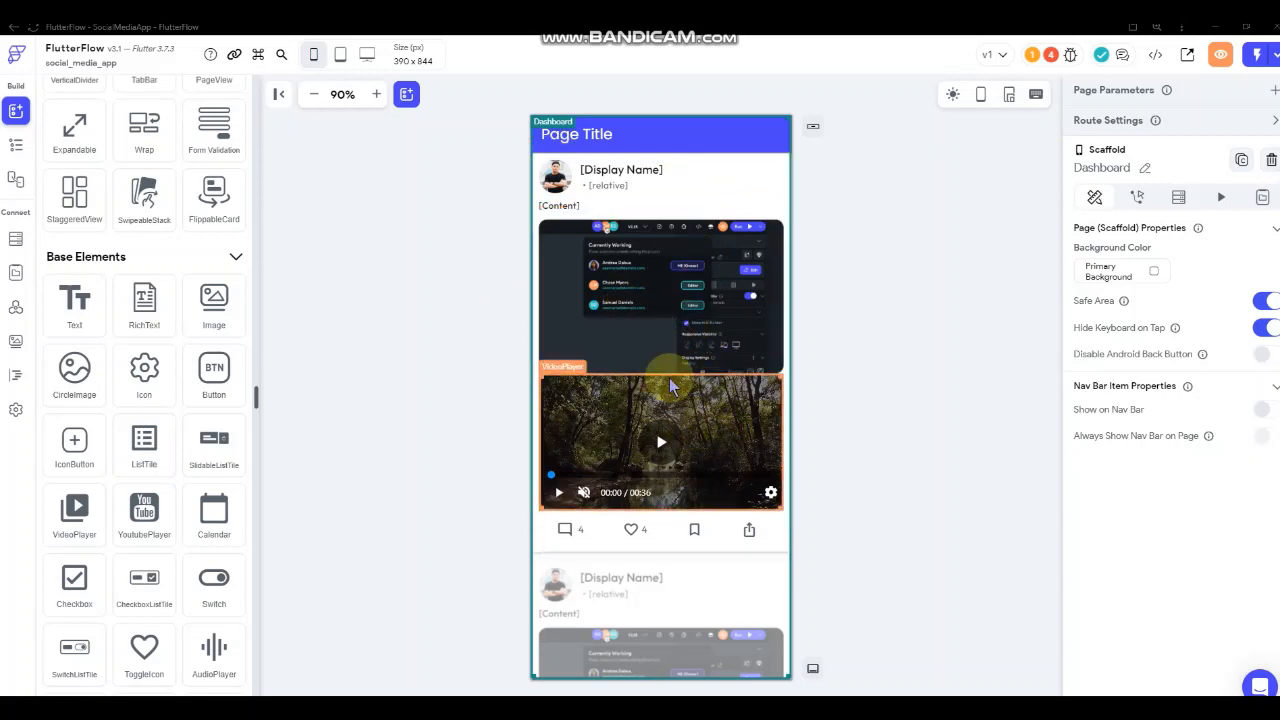
- On the Dashboard, set the post Image's conditional visibility to the condition that Photo from the Posts Document Is Set
left_click(725, 295)
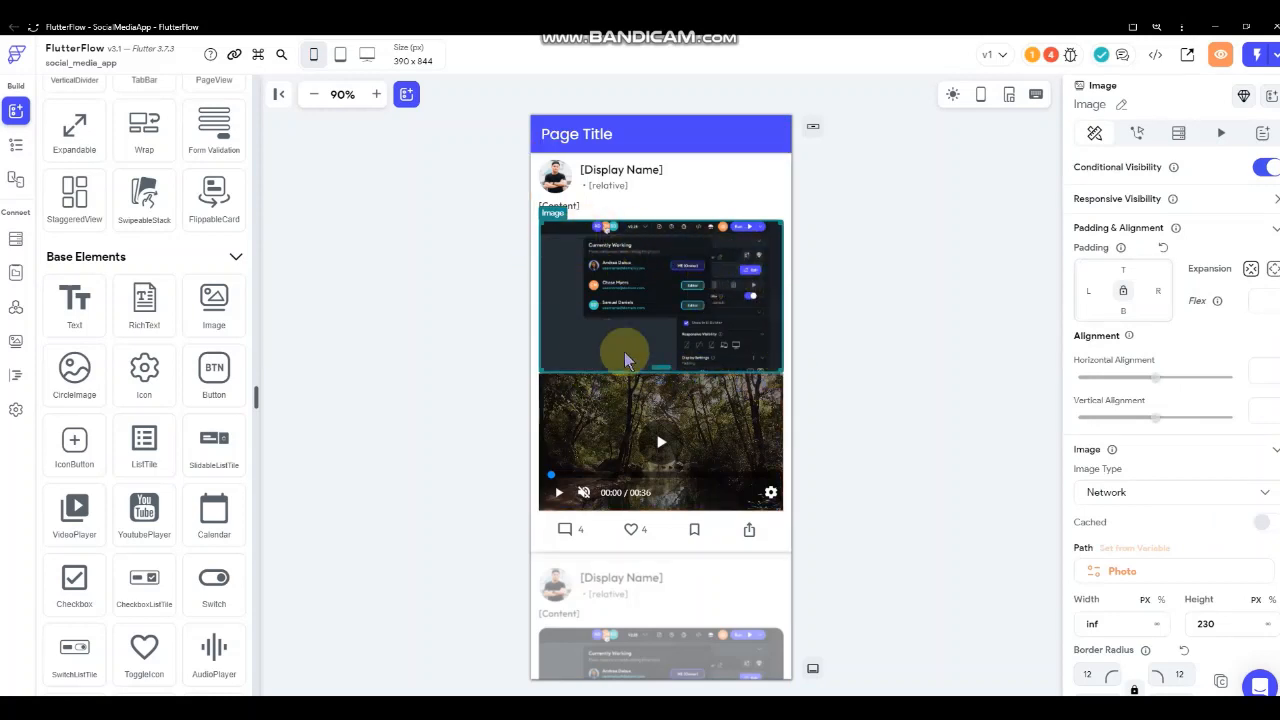
left_click(740, 410)
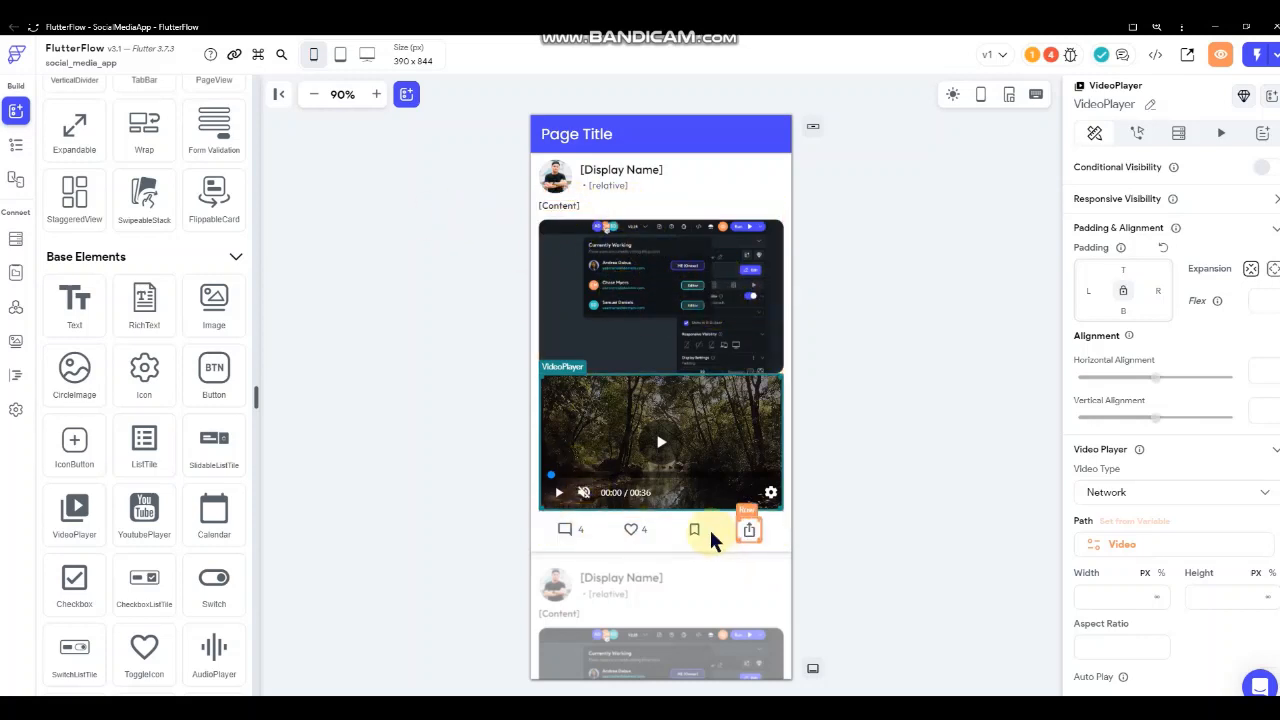
left_click(707, 318)
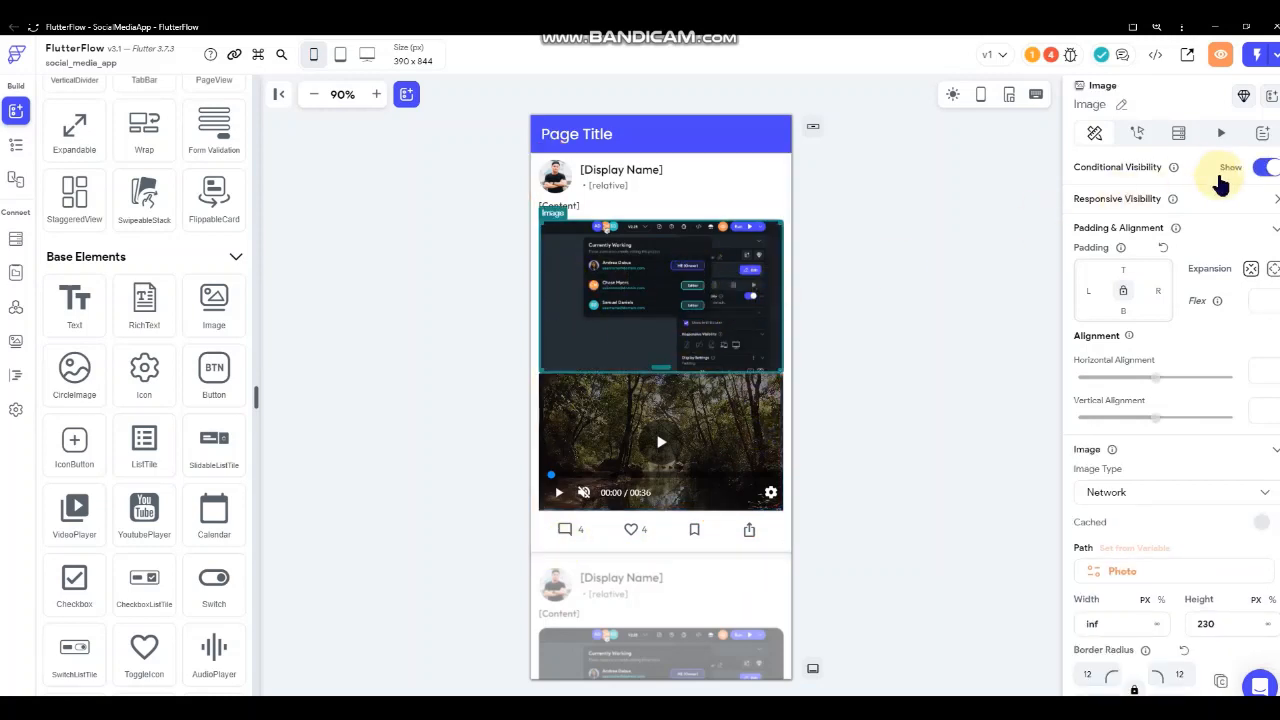
left_click(1255, 168)
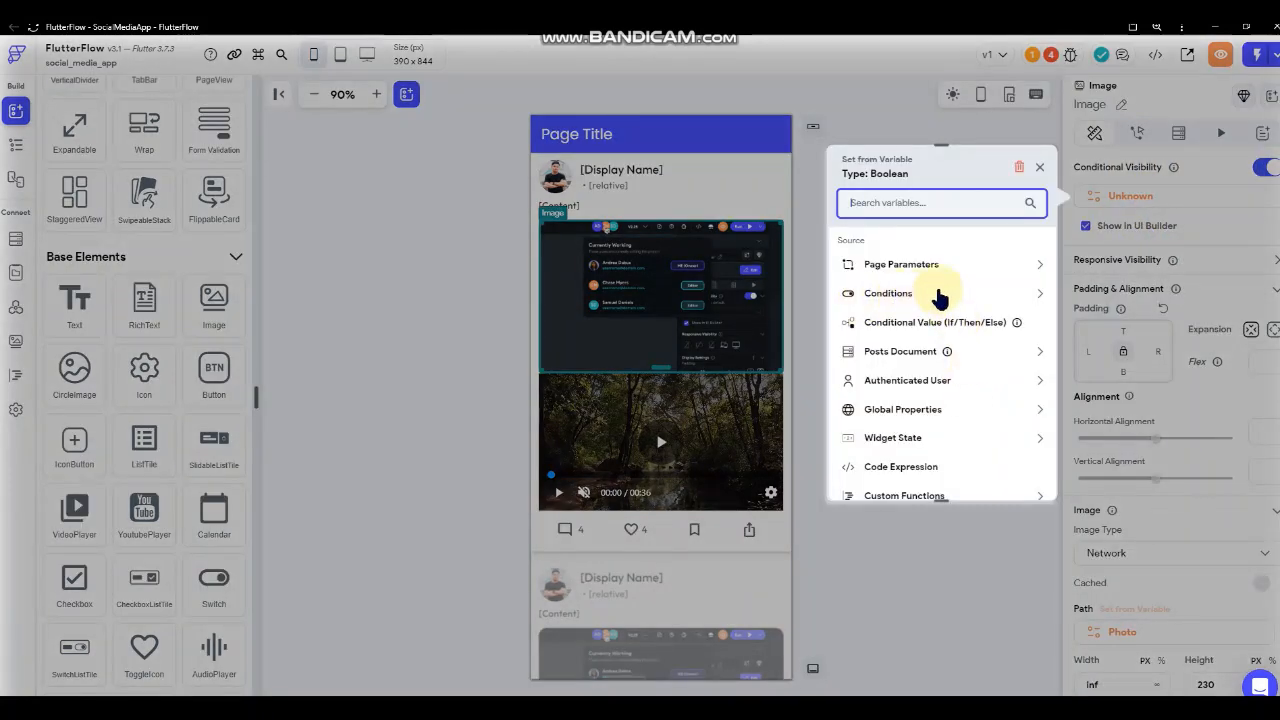
left_click(933, 294)
left_click(903, 341)
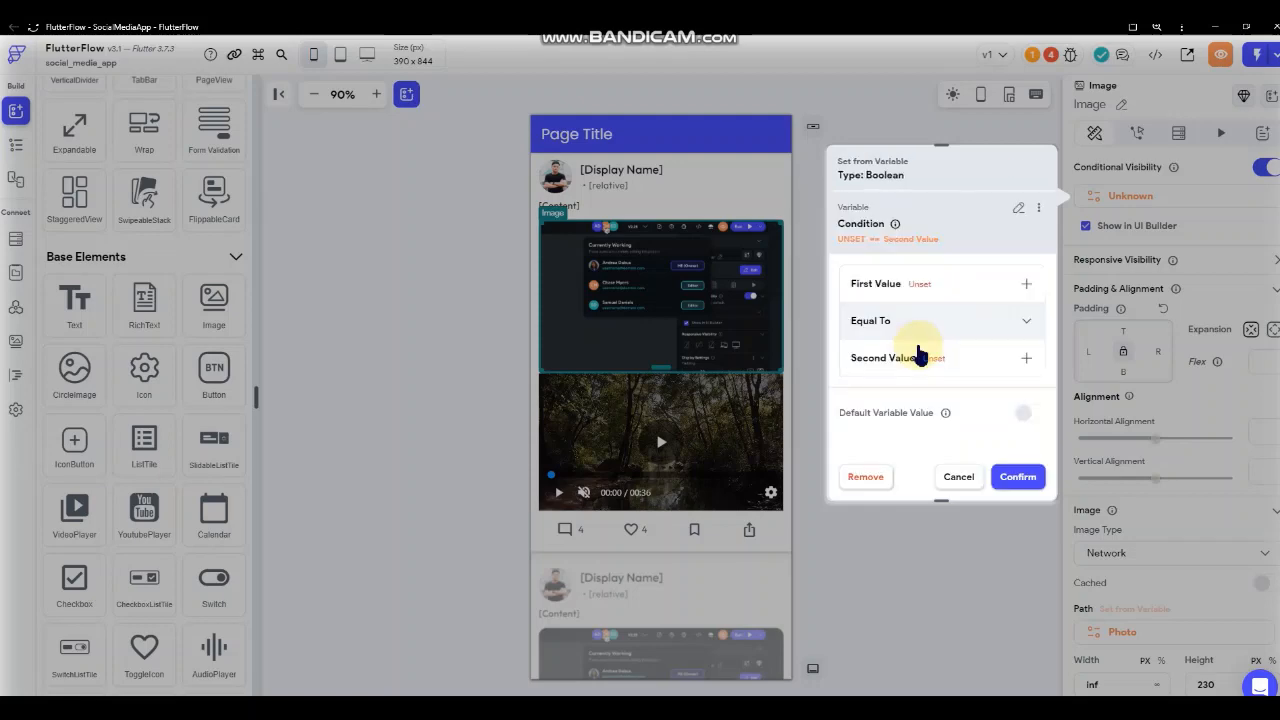
left_click(940, 285)
left_click(897, 314)
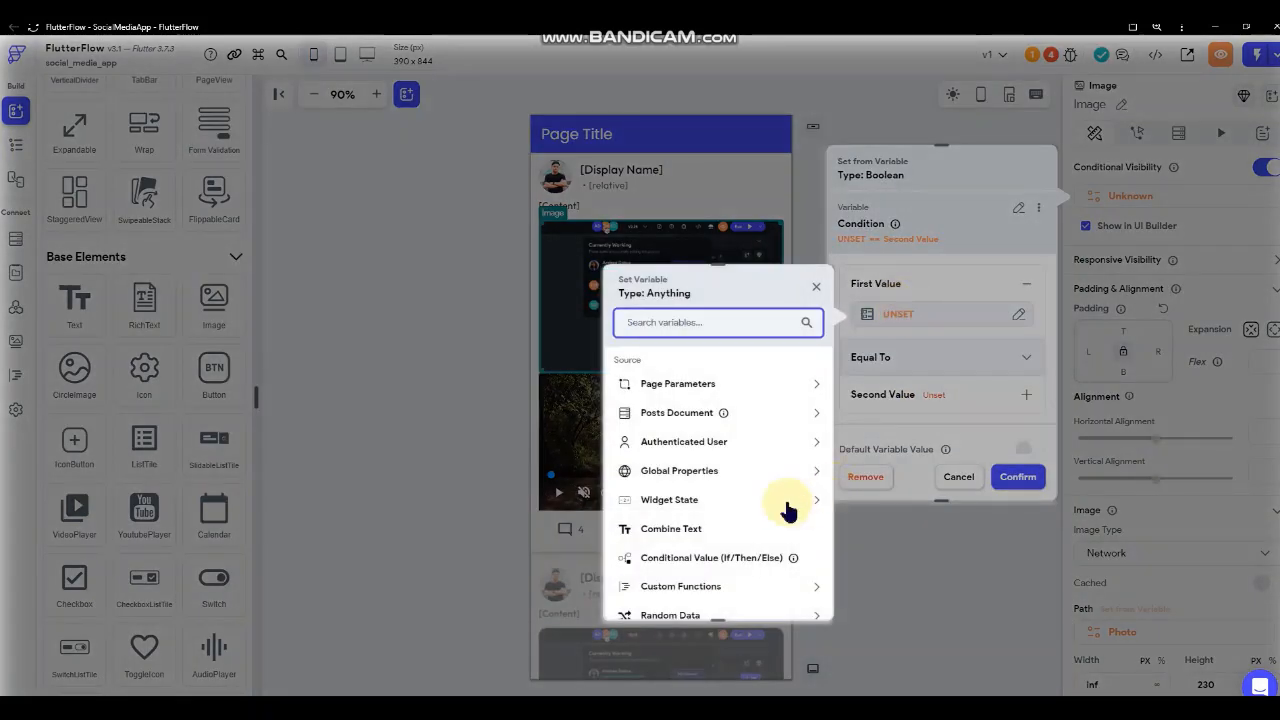
left_click(754, 418)
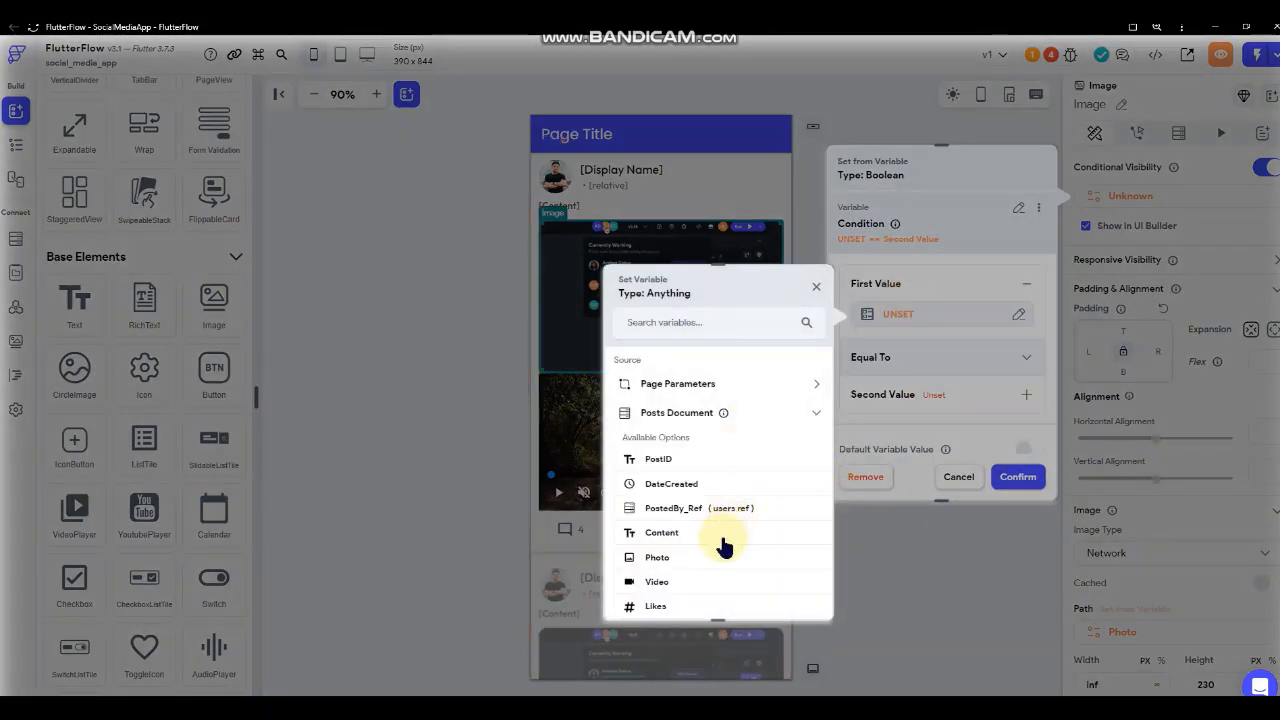
left_click(660, 557)
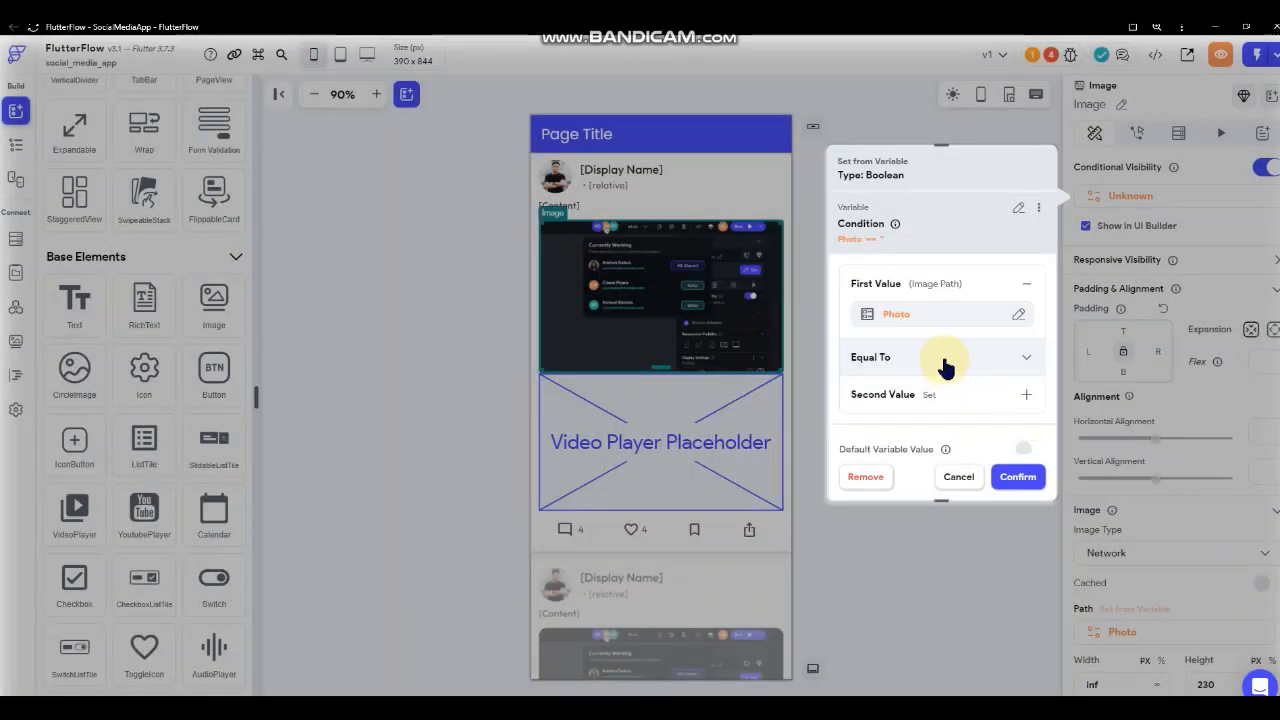
left_click(943, 362)
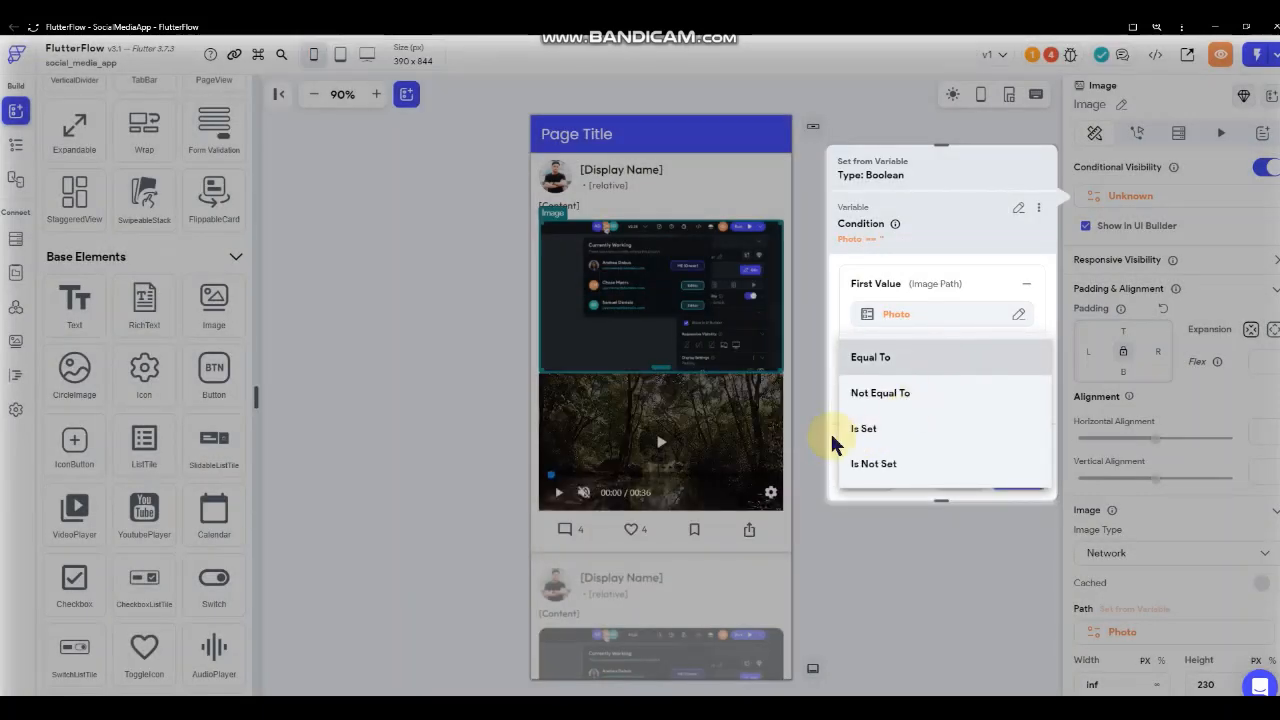
left_click(866, 430)
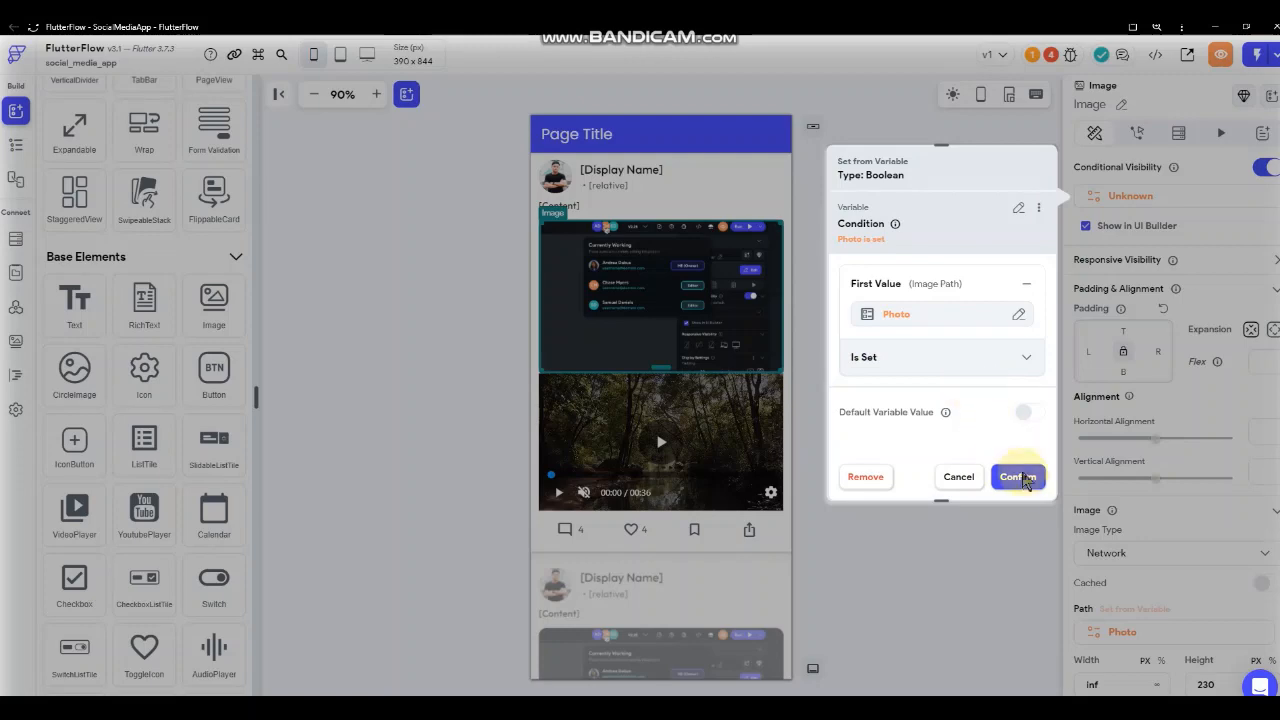
left_click(1027, 477)
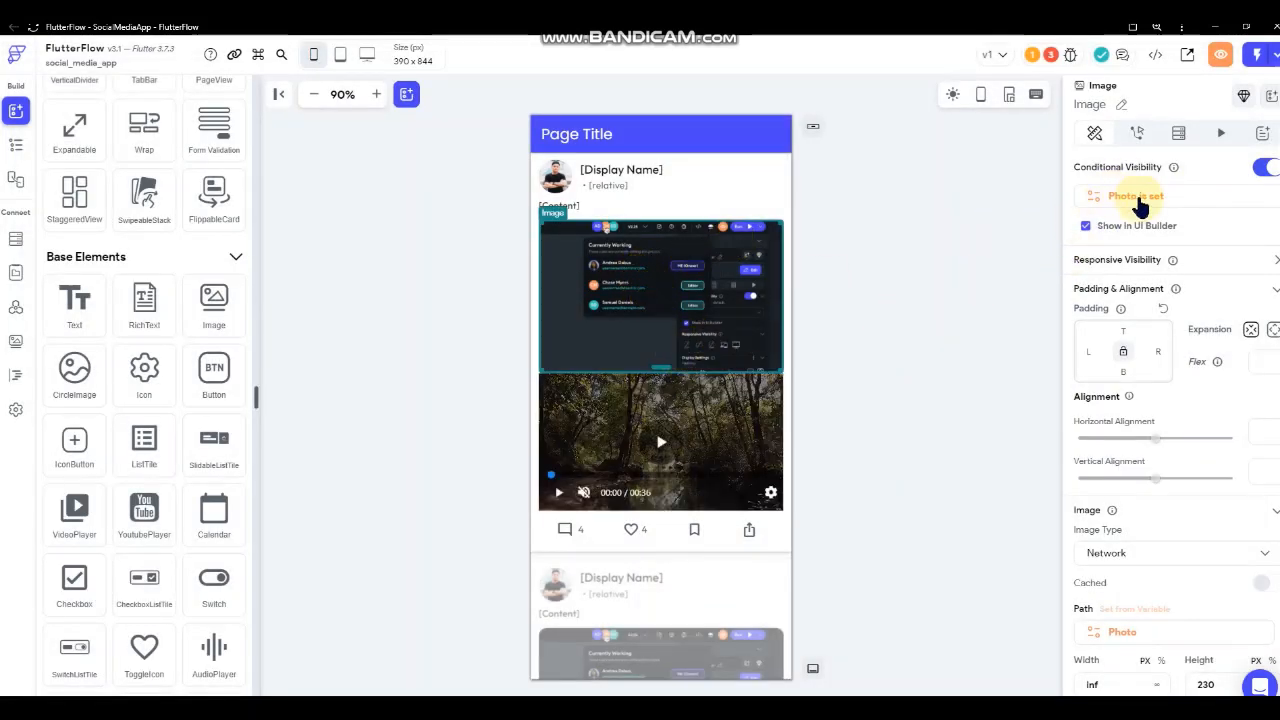
- Enable conditional visibility on the post VideoPlayer, with the condition that Video from the Posts Document Is Set
left_click(724, 447)
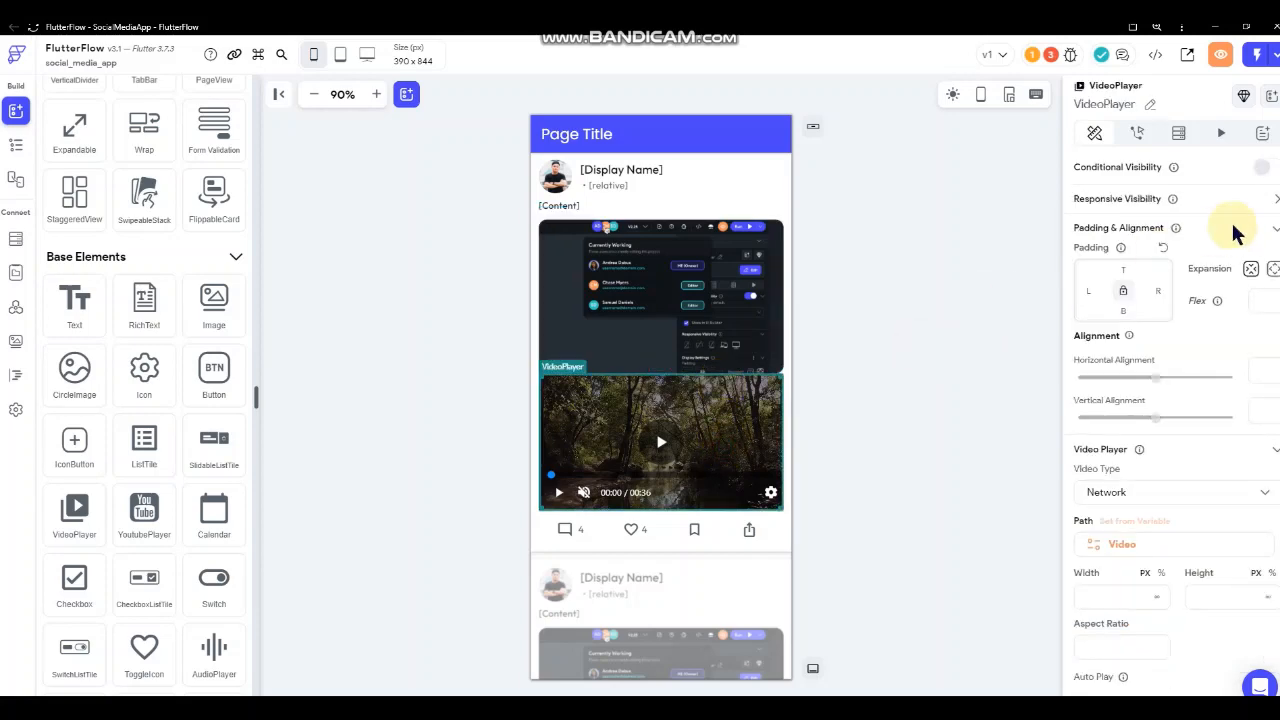
left_click(1267, 167)
left_click(1134, 197)
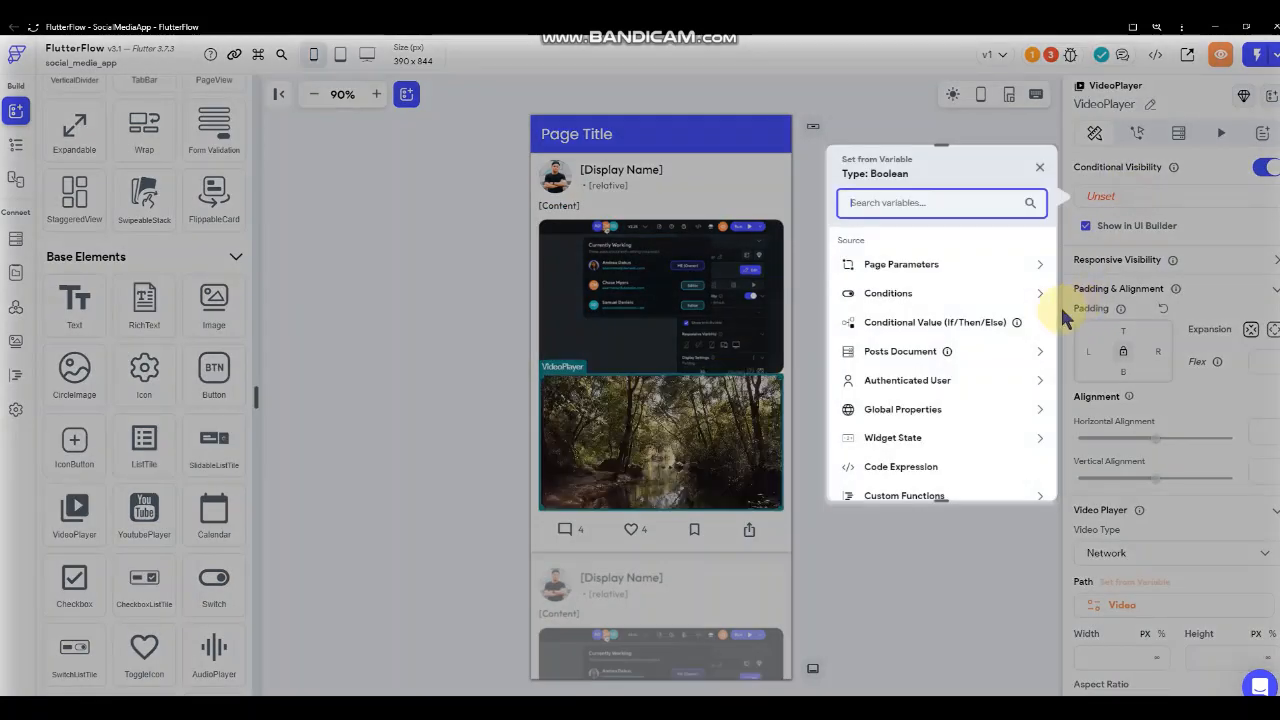
left_click(965, 294)
left_click(909, 337)
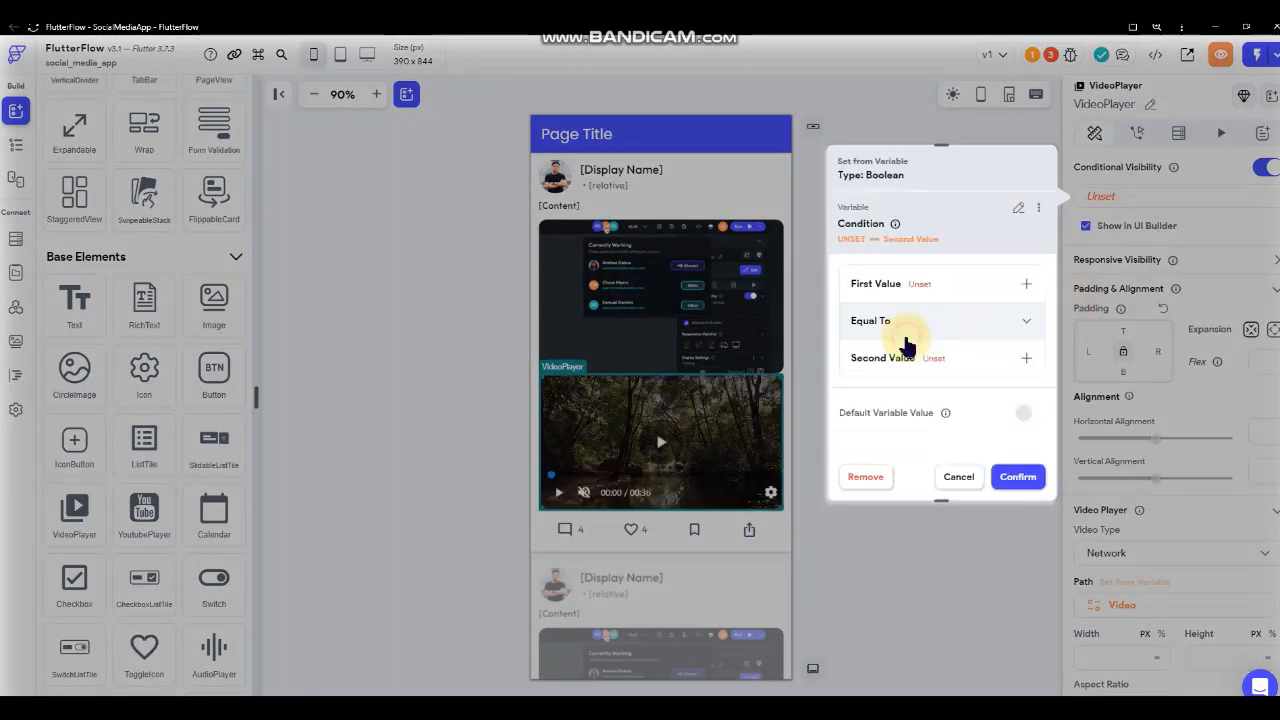
left_click(934, 288)
left_click(926, 318)
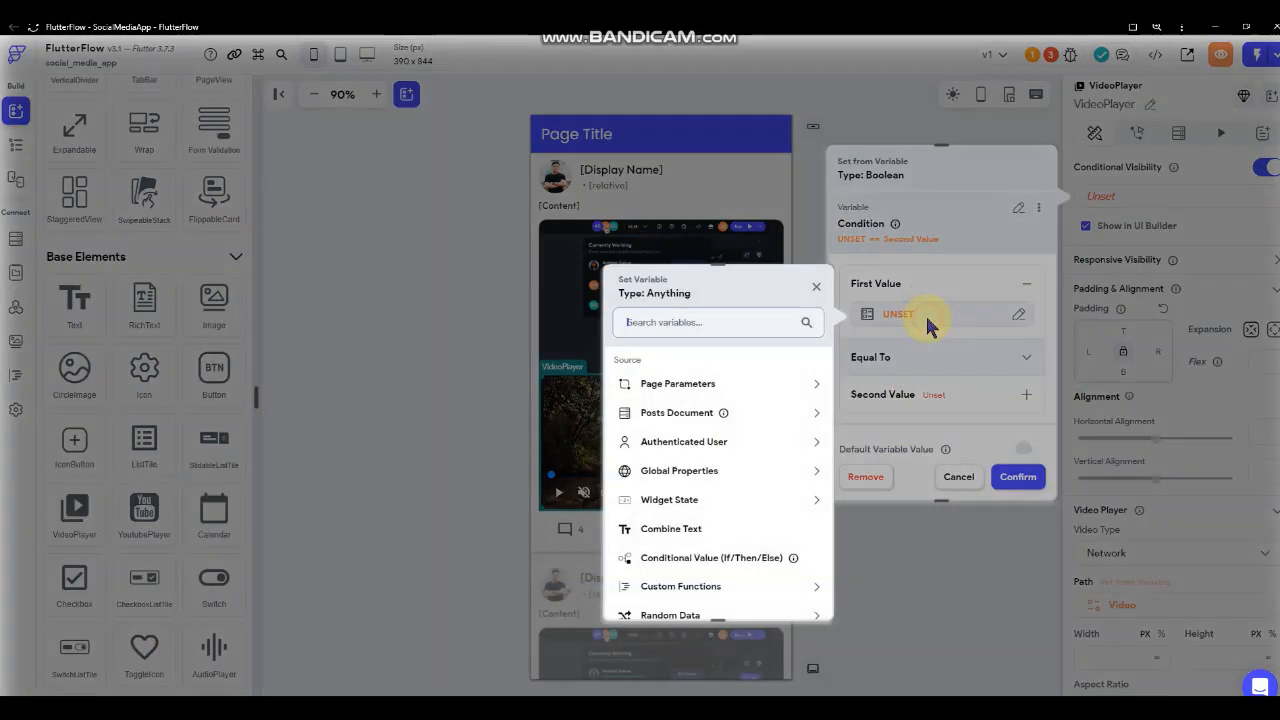
left_click(677, 410)
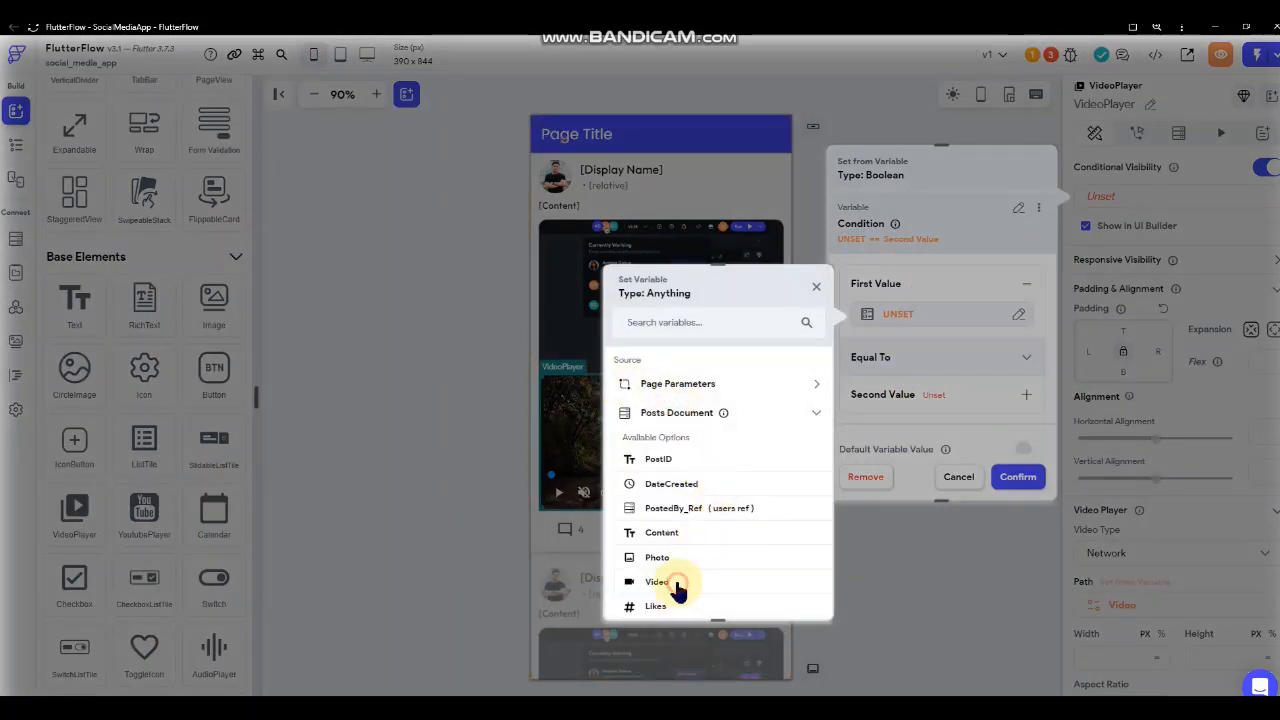
left_click(677, 590)
left_click(966, 360)
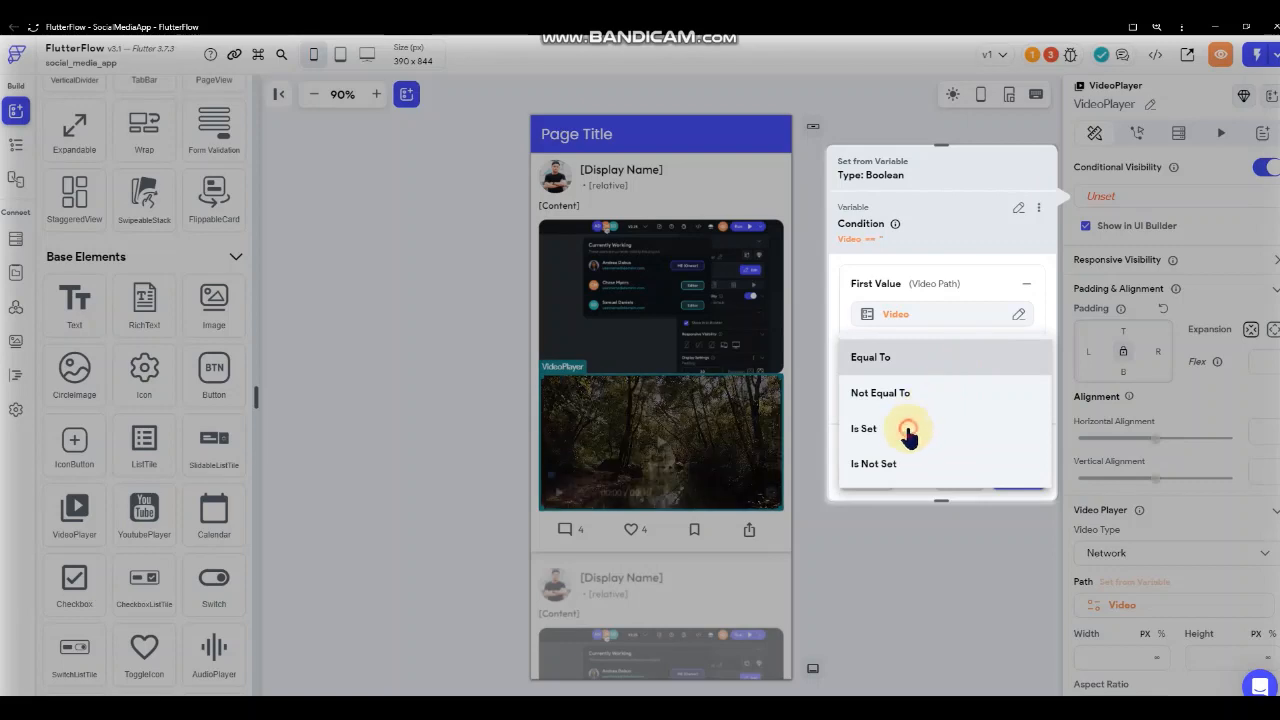
left_click(907, 430)
left_click(1013, 476)
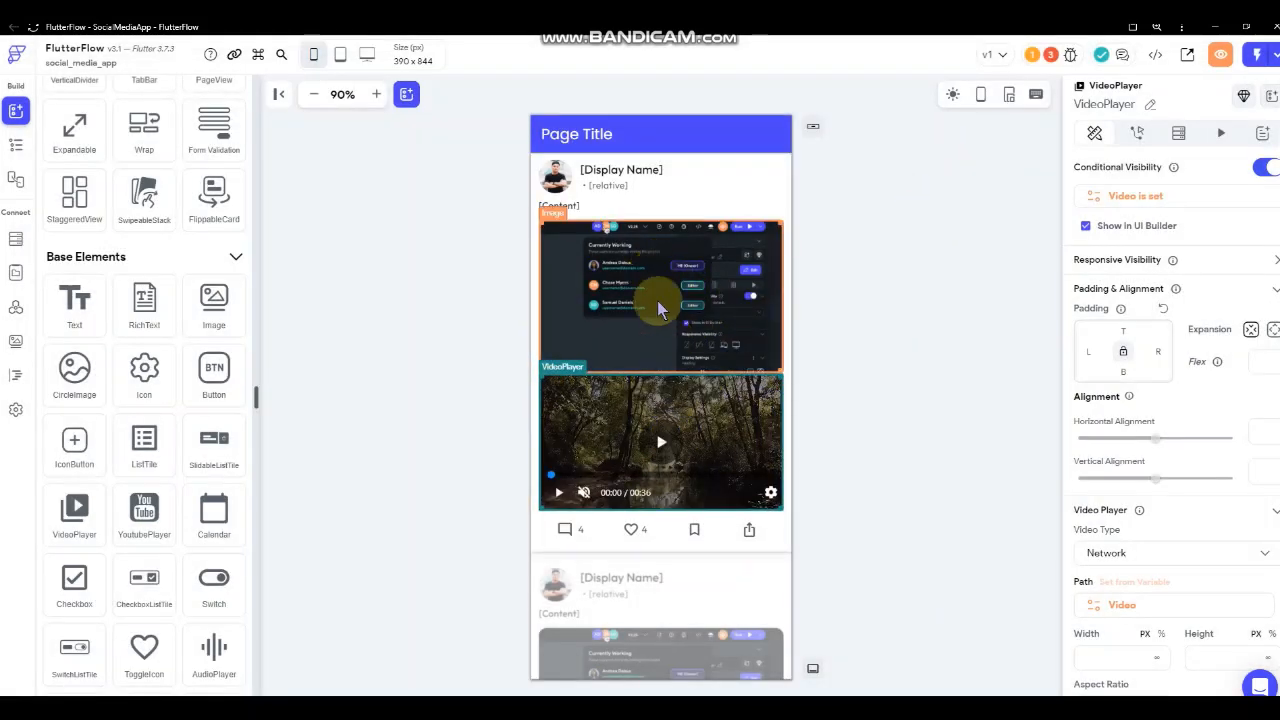
left_click(871, 337)
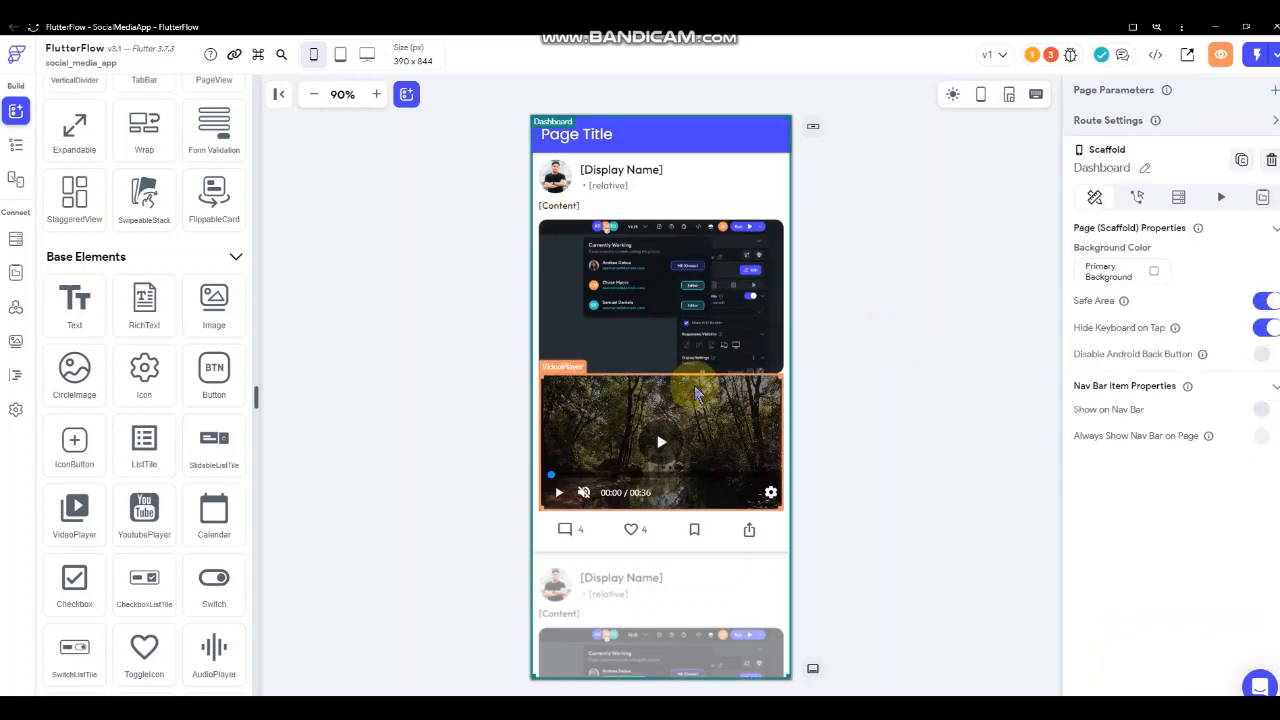
- Add top padding to the VideoPlayer to separate it from the post image above
left_click(706, 462)
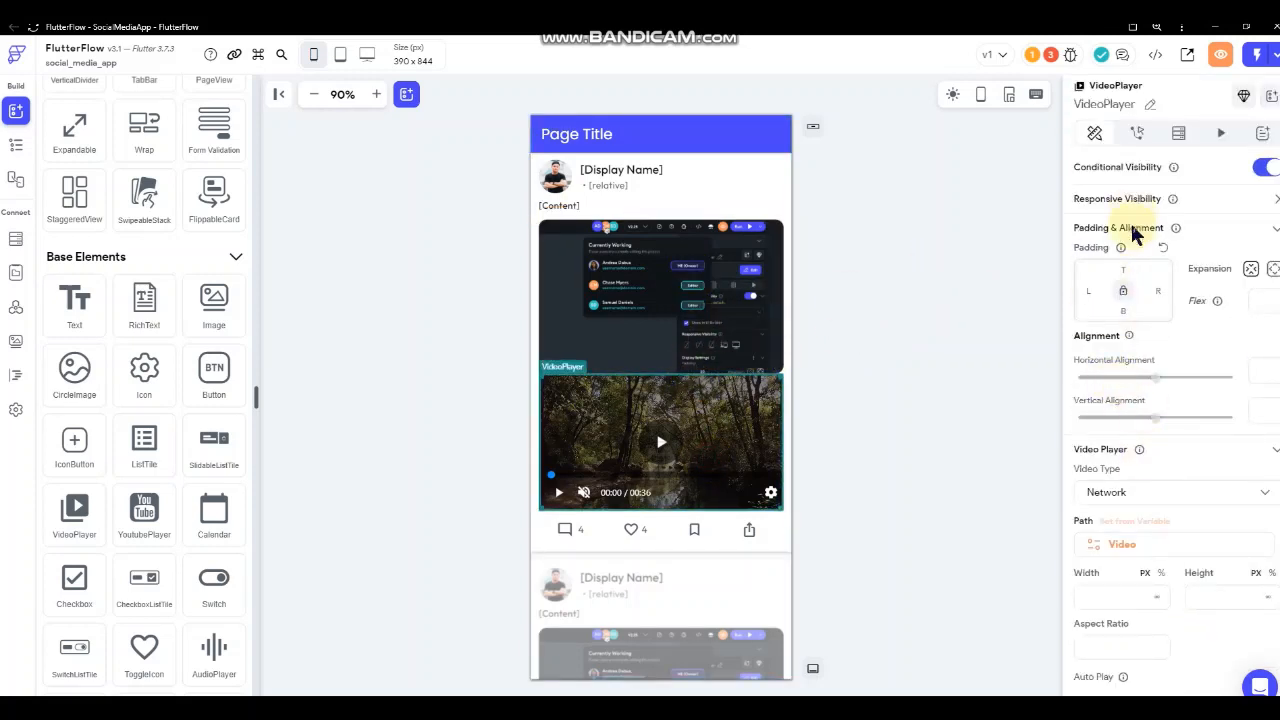
left_click(1123, 276)
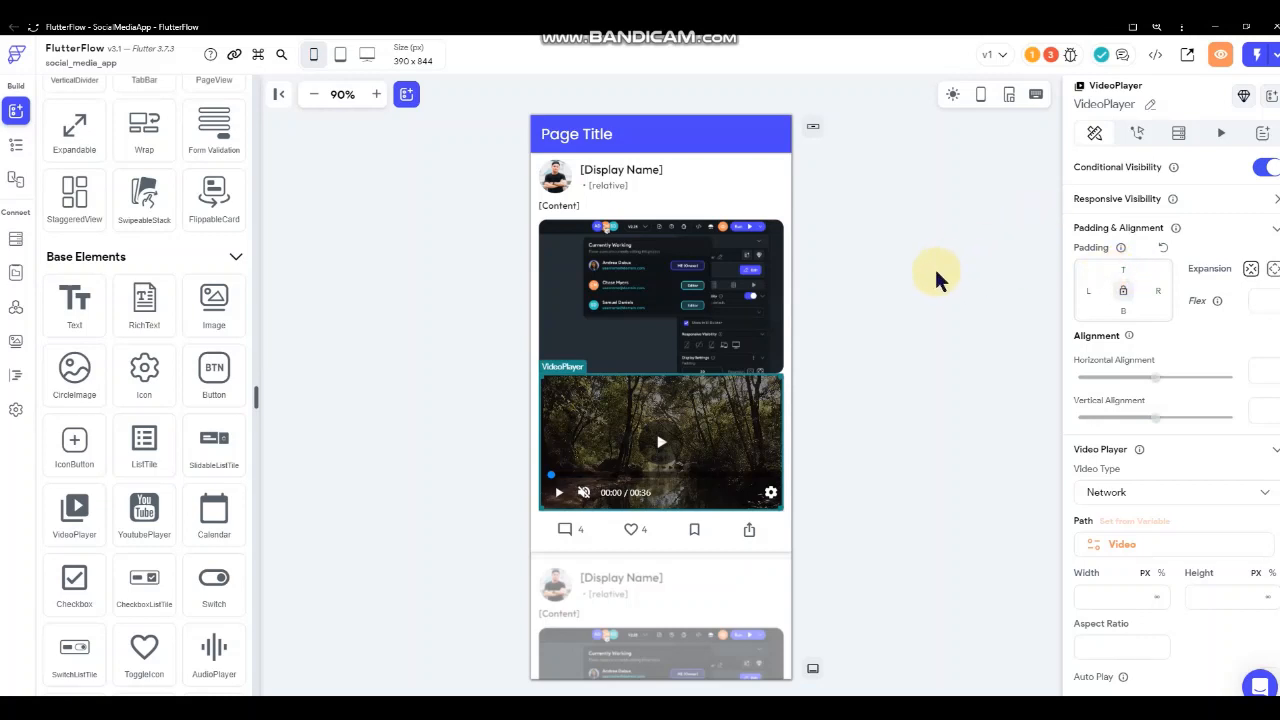
left_click(763, 278)
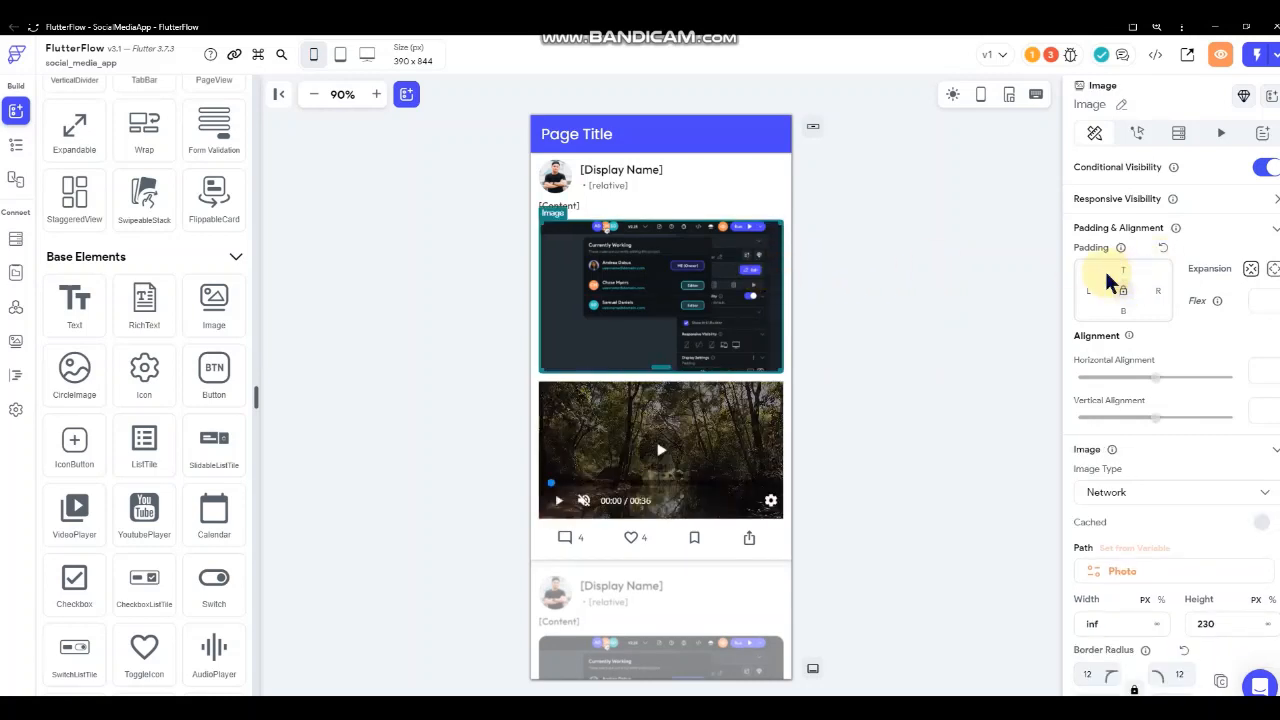
- Reduce the VideoPlayer's top padding to tighten the gap below the post image
left_click(727, 432)
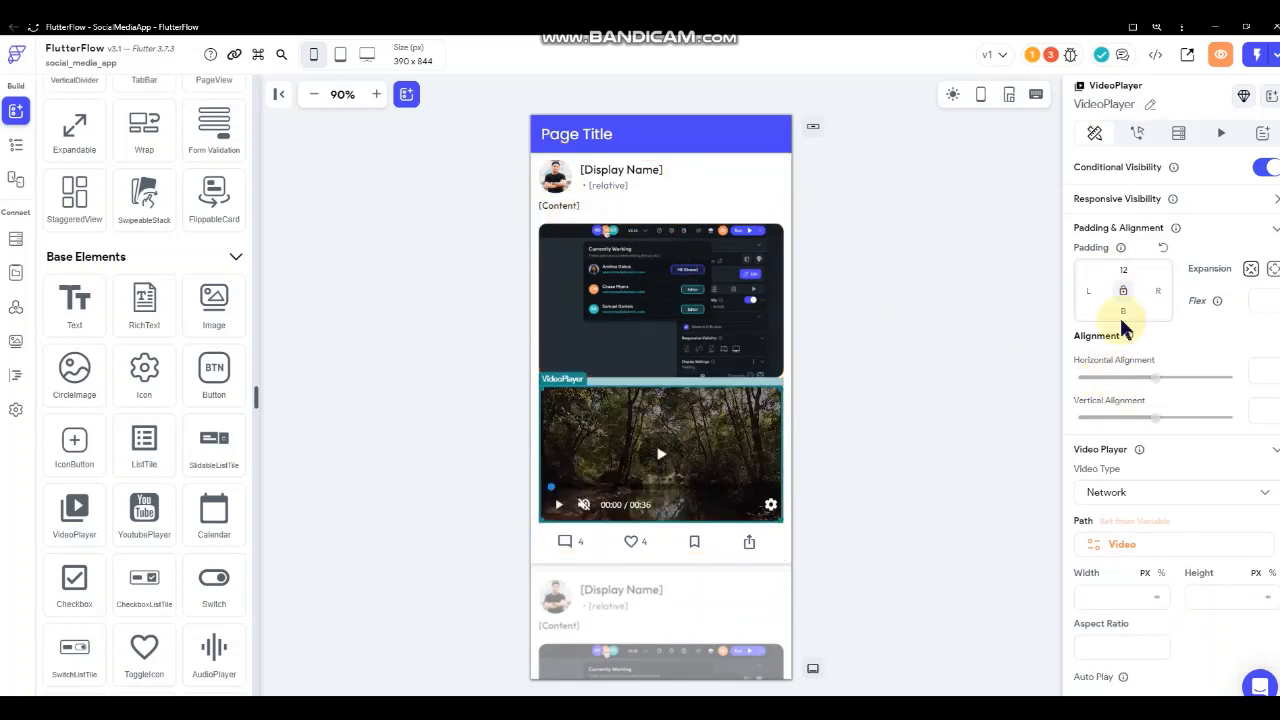
left_click(937, 265)
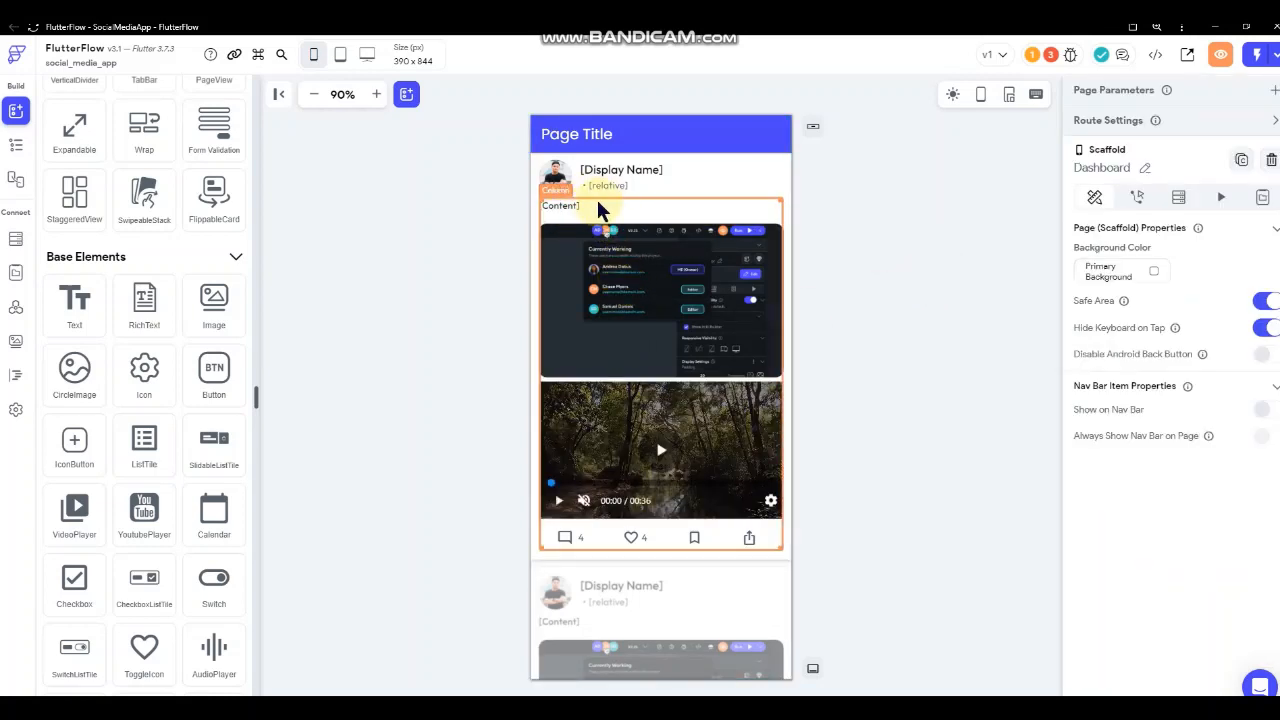
left_click(572, 214)
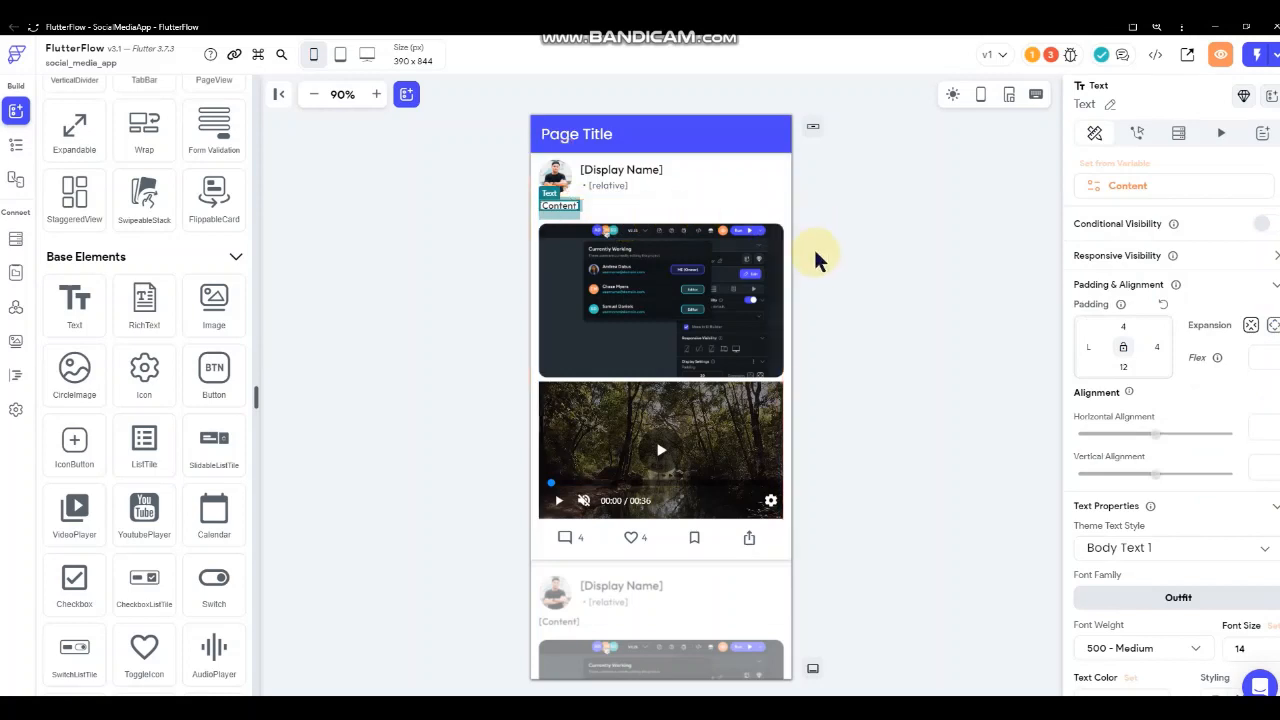
left_click(957, 330)
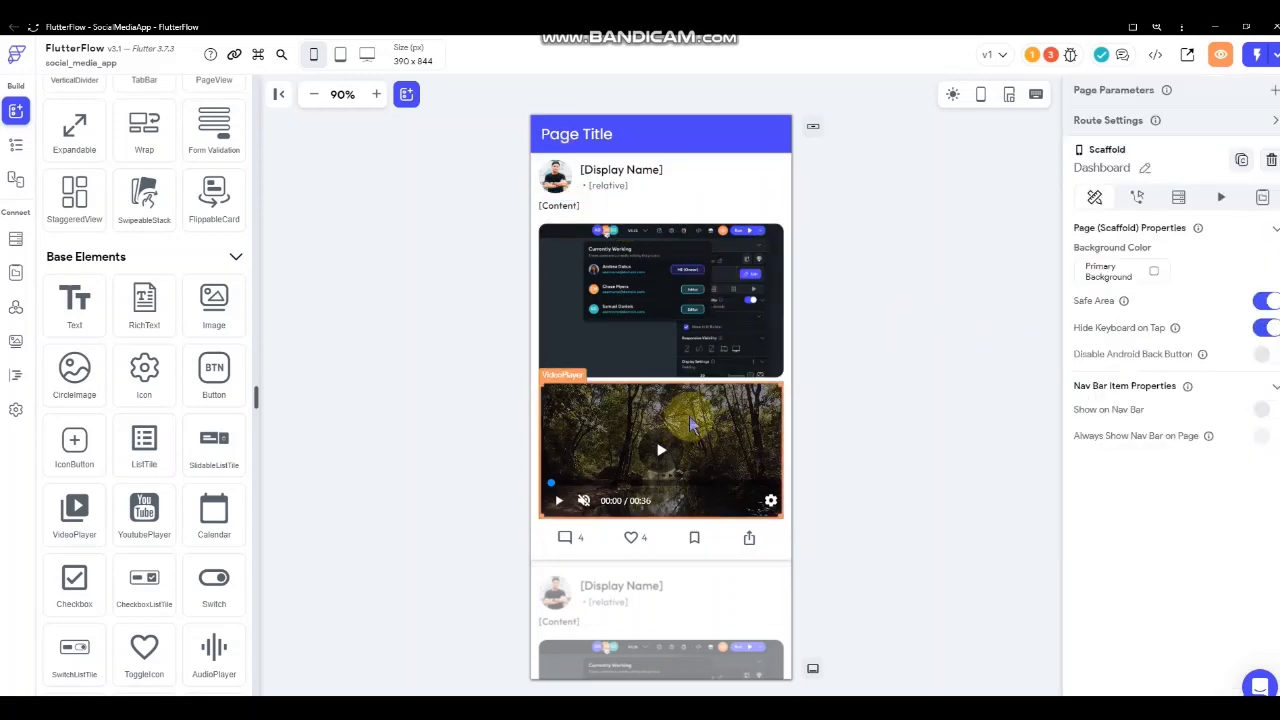
- Cut the bookmark and share items from the action row beneath the post's video
scroll(675, 442, "down", 1)
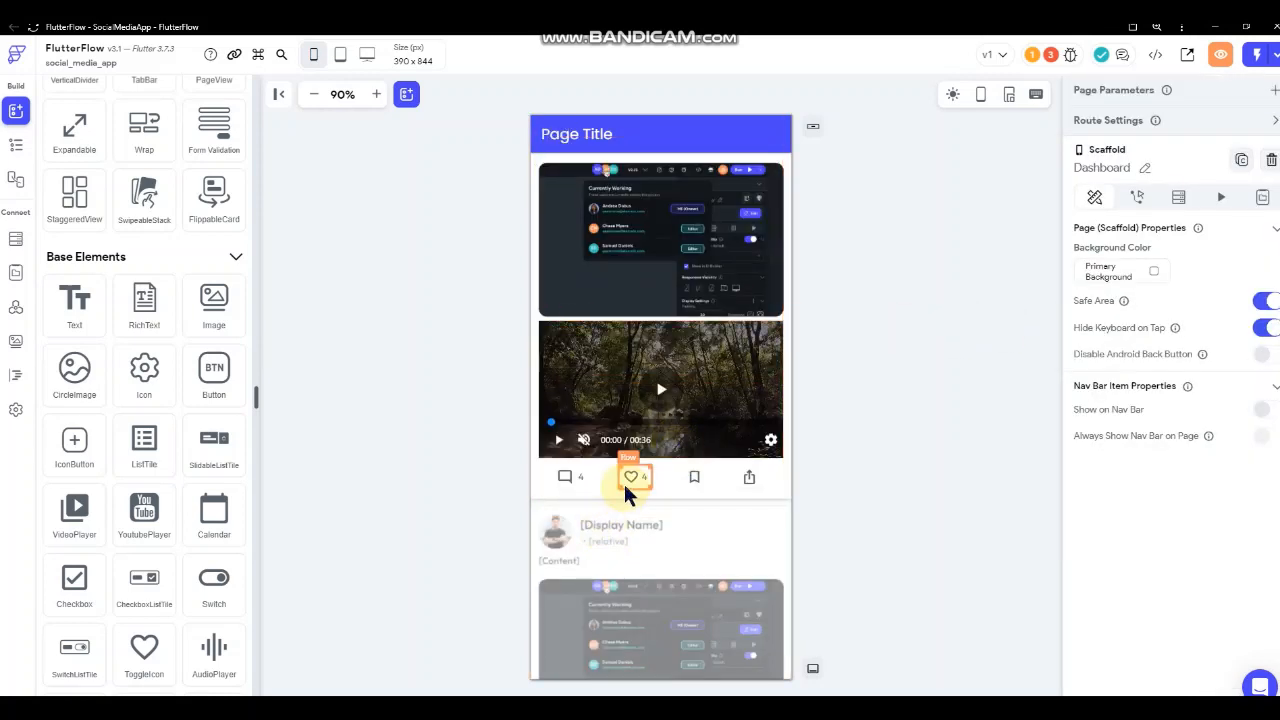
left_click(694, 482)
right_click(694, 482)
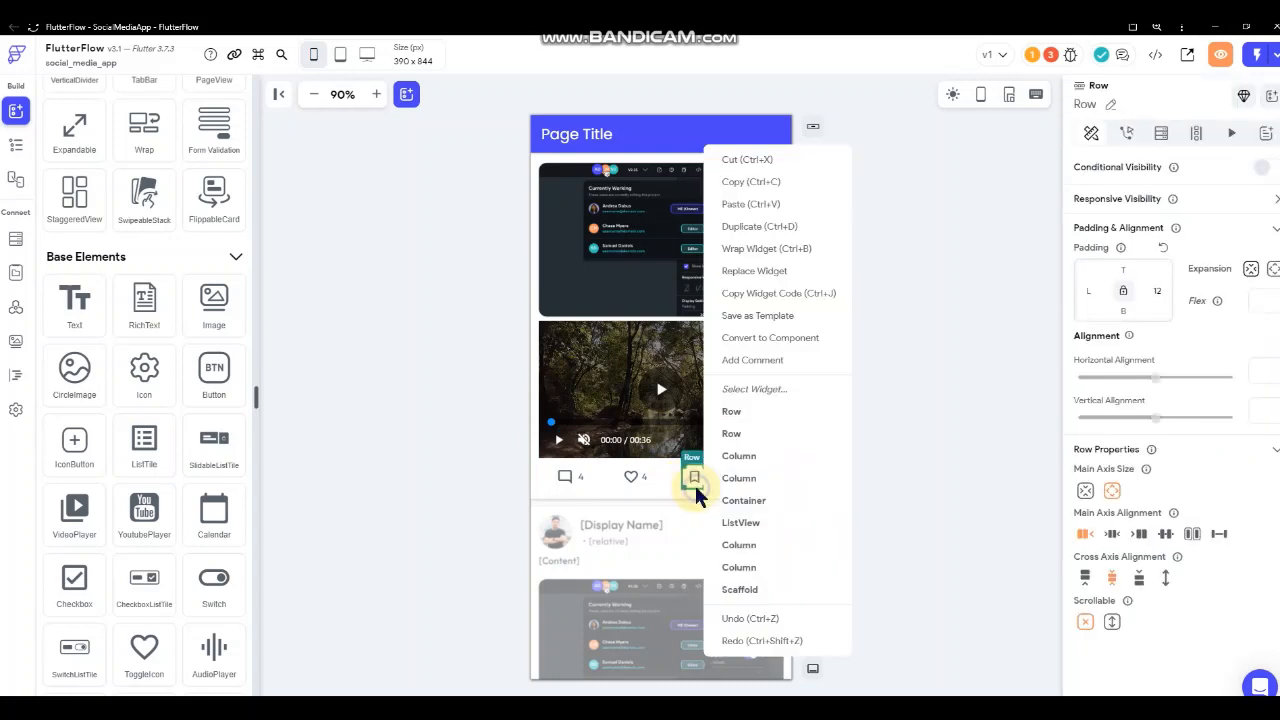
left_click(770, 161)
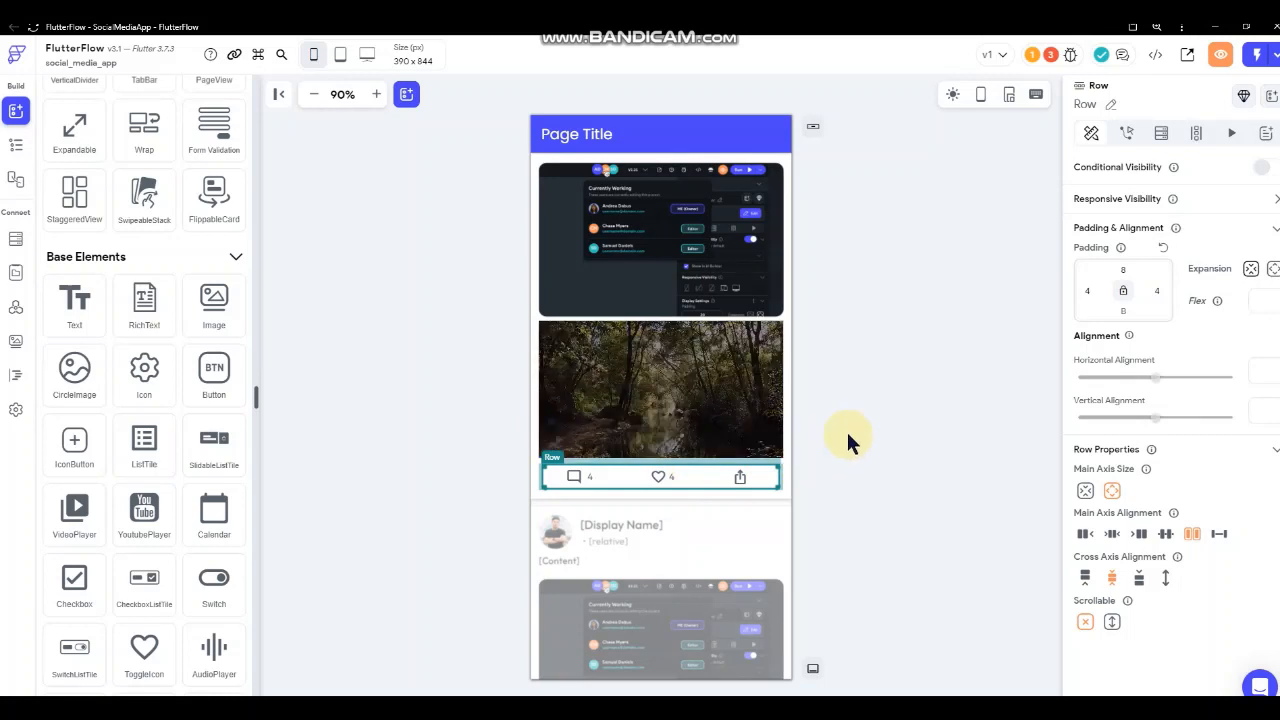
right_click(742, 481)
left_click(806, 160)
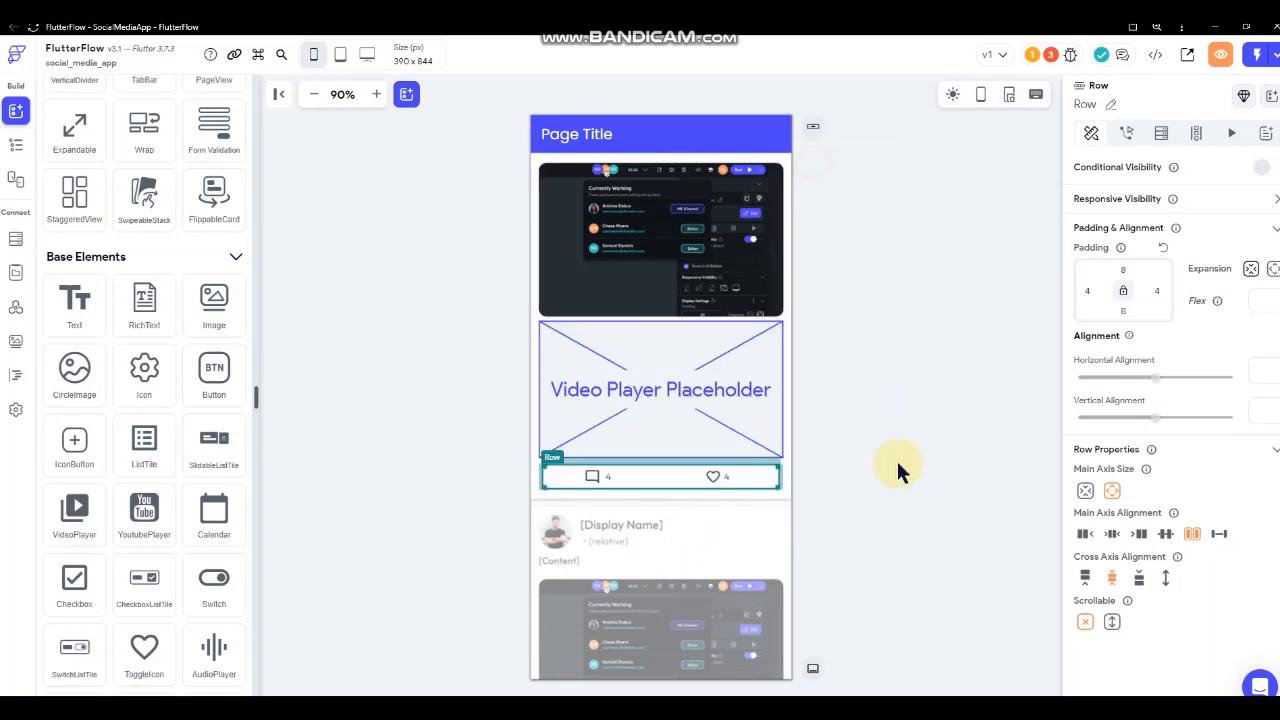
- Duplicate the outlined heart icon beside the like count and set the copy's left padding to 0
left_click(717, 481)
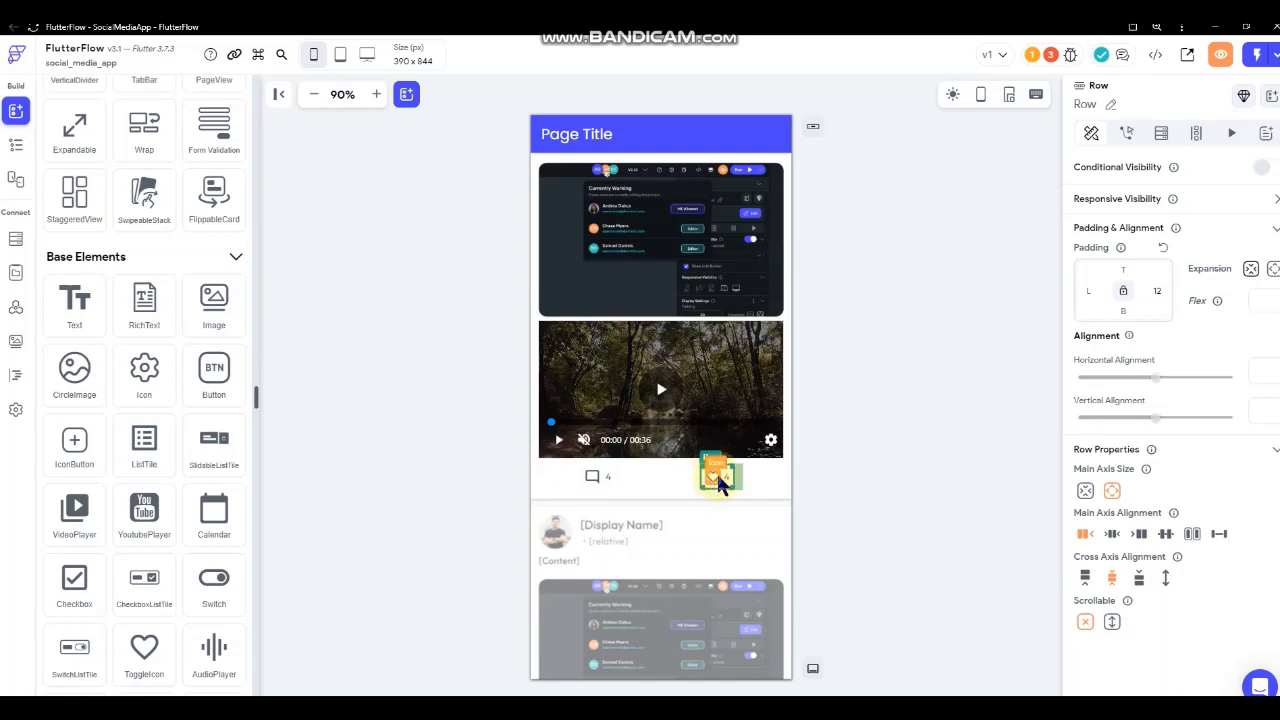
left_click_drag(718, 480, 712, 481)
right_click(712, 481)
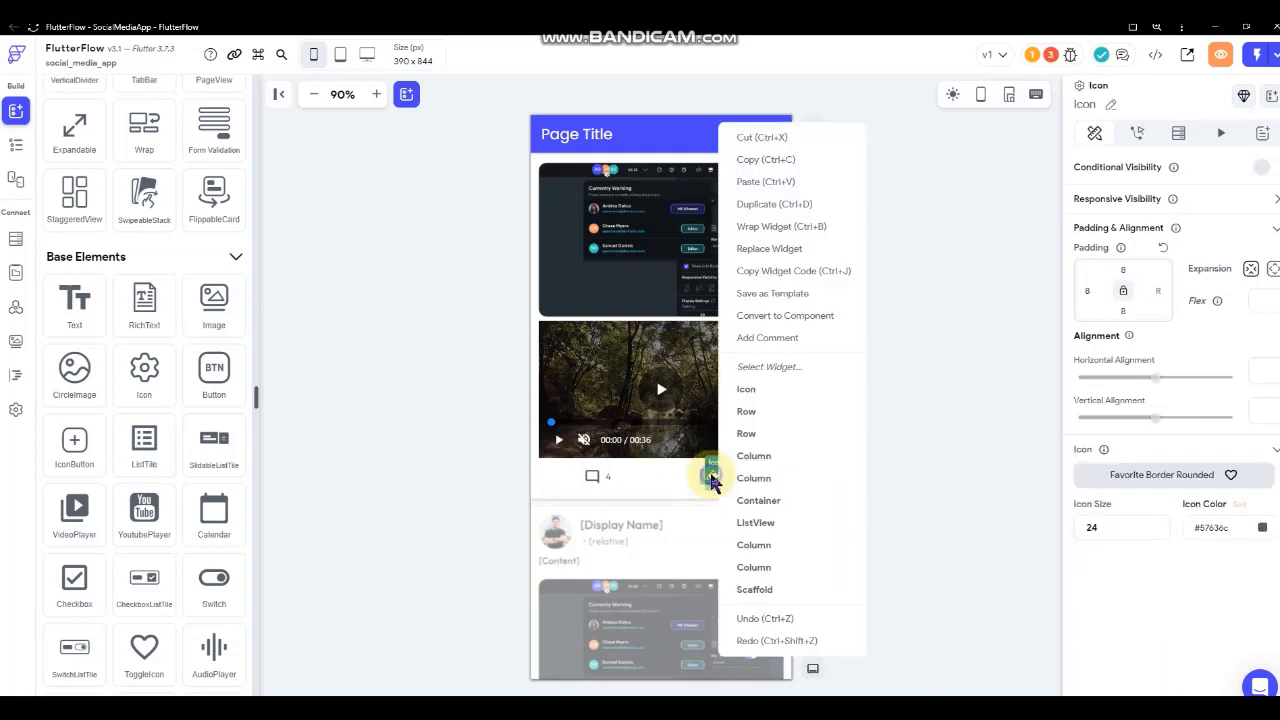
left_click(775, 205)
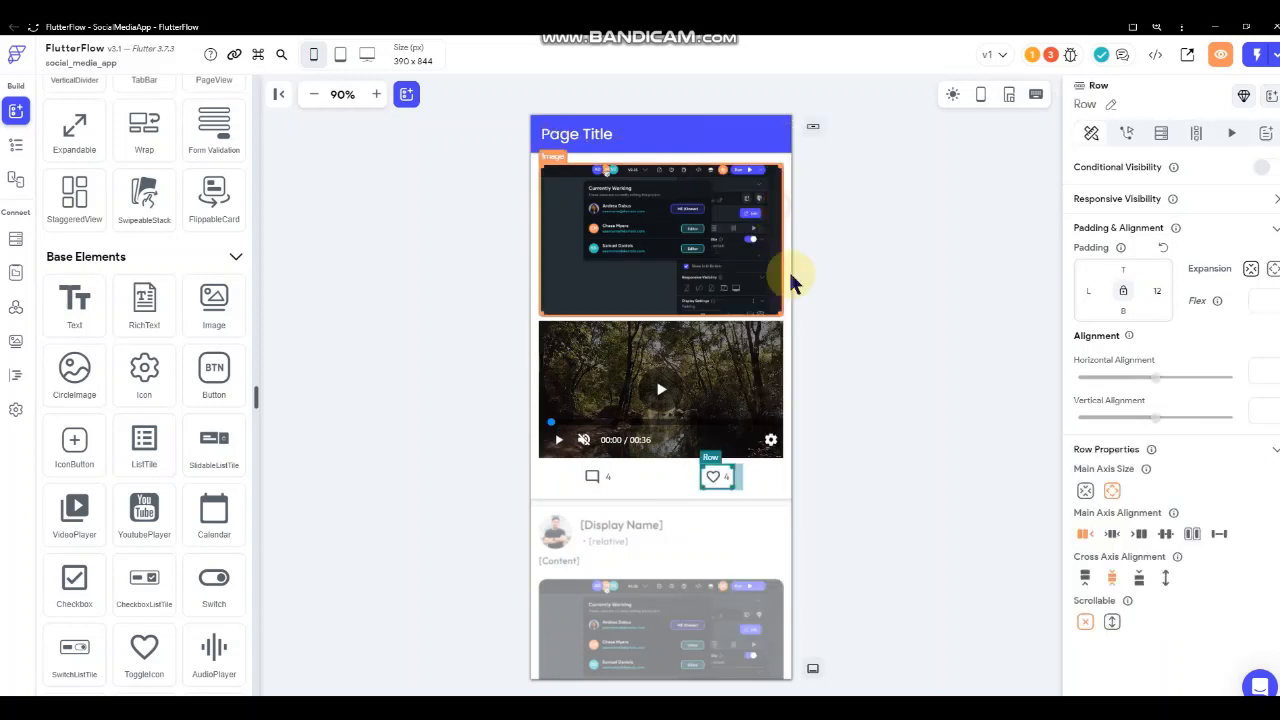
left_click(718, 479)
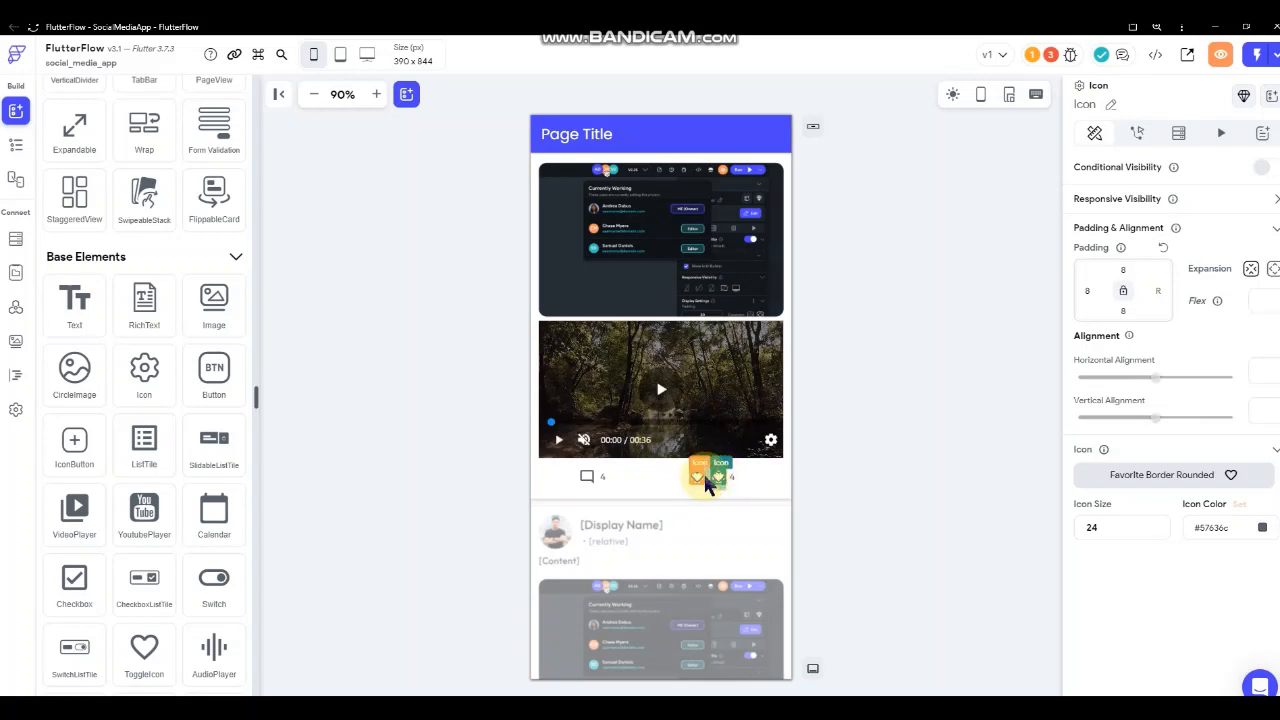
left_click(1092, 291)
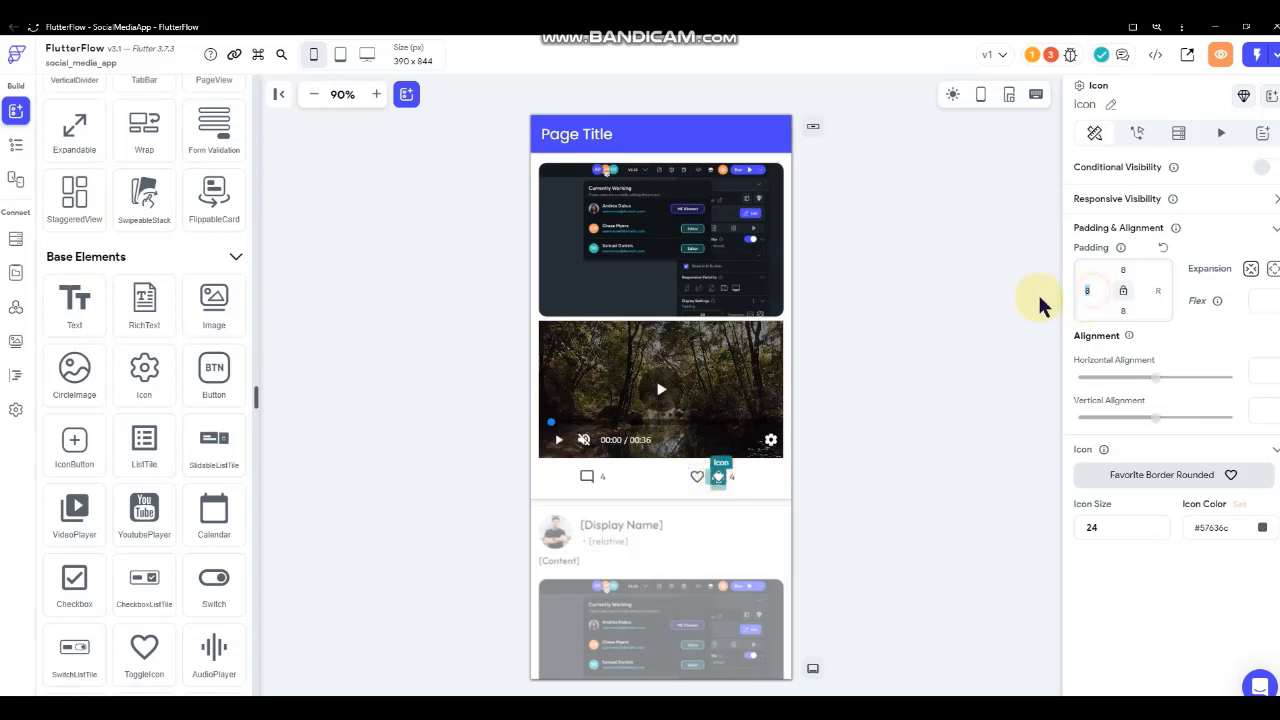
type("0")
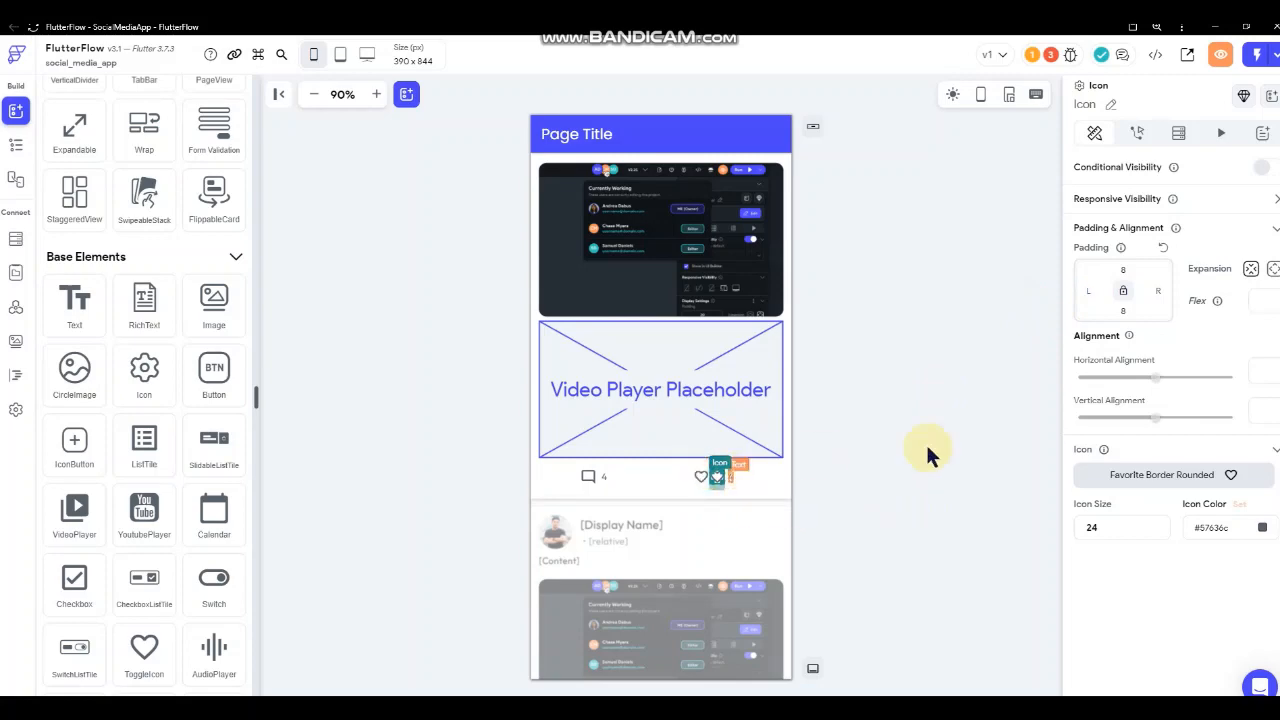
left_click(972, 449)
- Change the duplicated heart's icon to the solid Favorite heart, searching the icons for "heart"
left_click(714, 479)
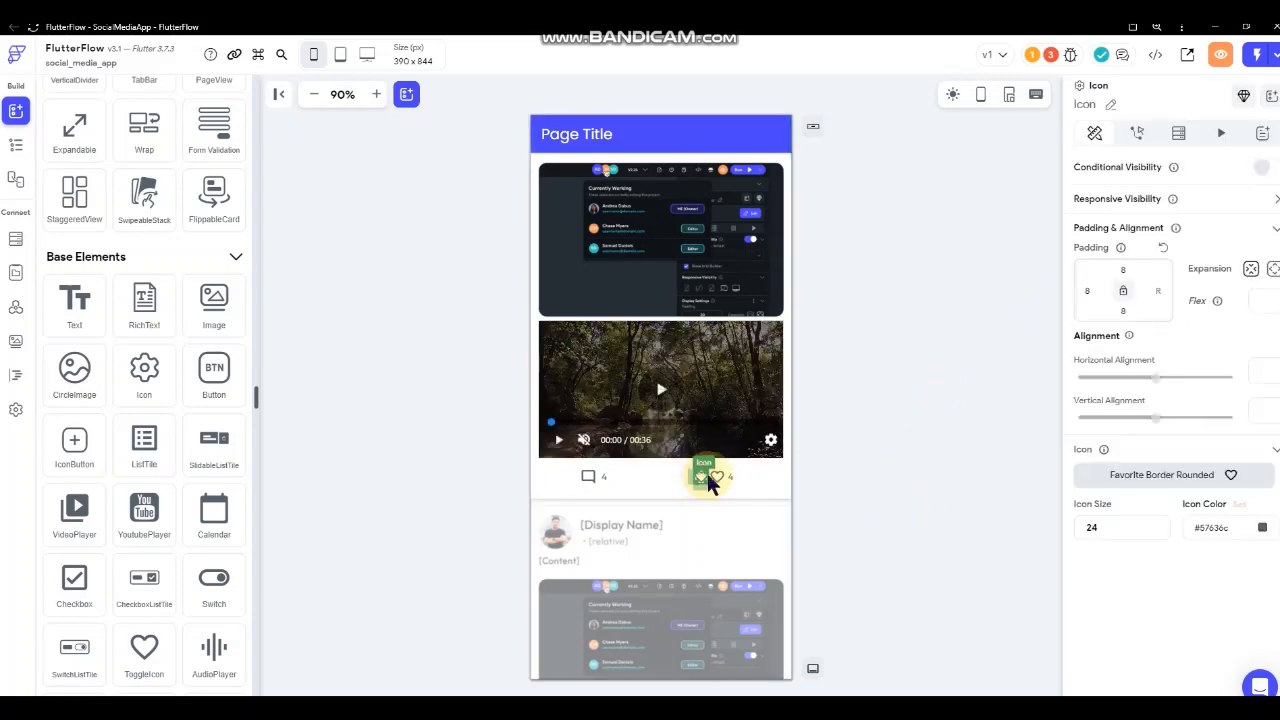
left_click(1172, 478)
left_click(690, 238)
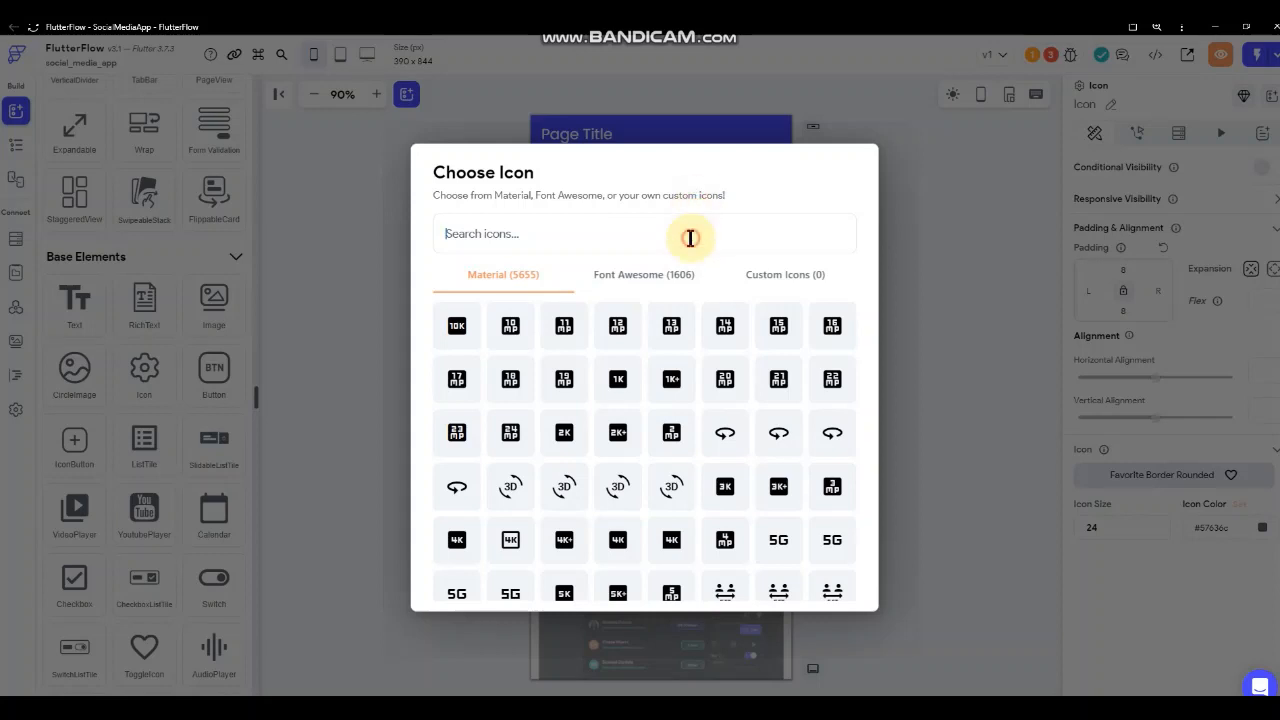
type("heart")
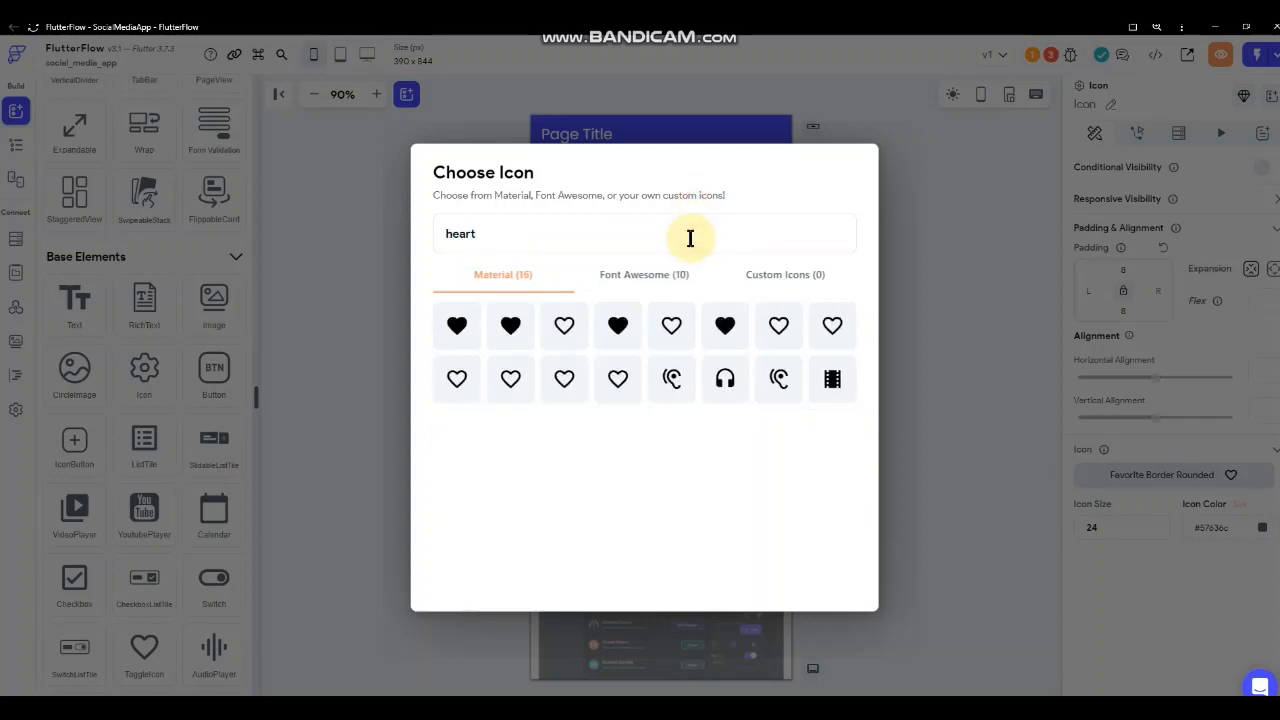
left_click(457, 325)
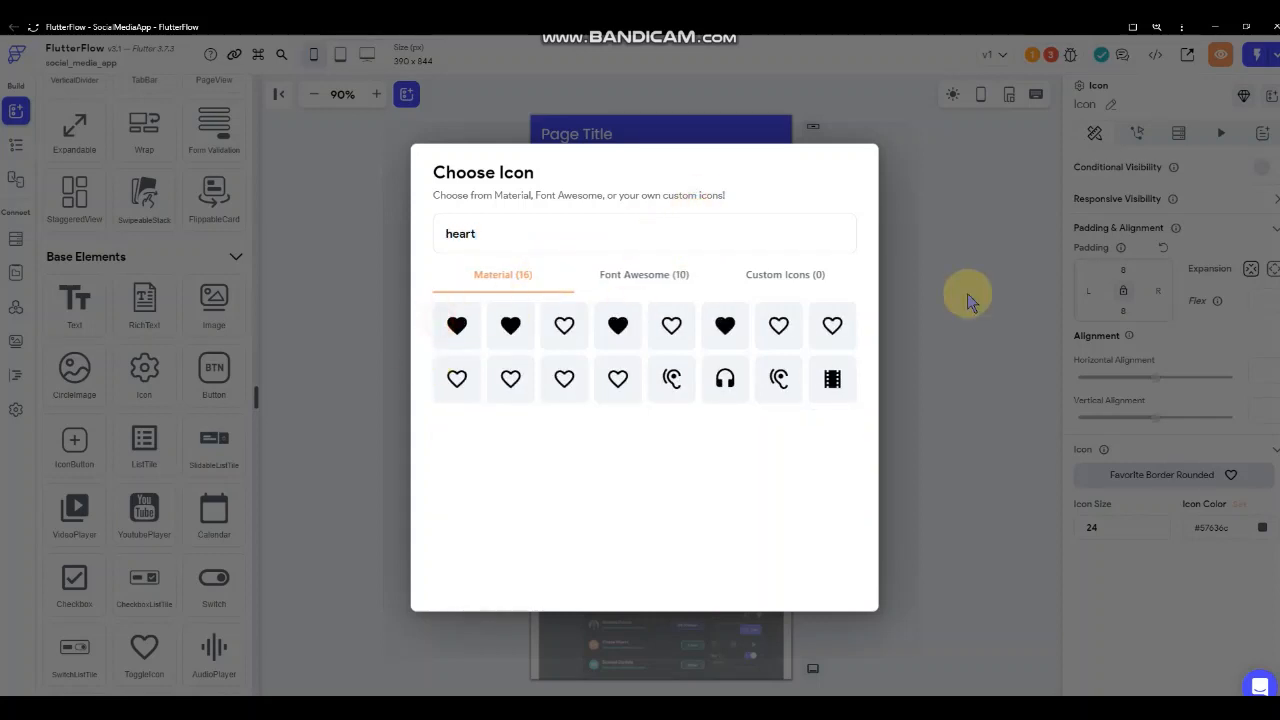
- Set the solid heart icon's color to red #FD0000
left_click(1262, 527)
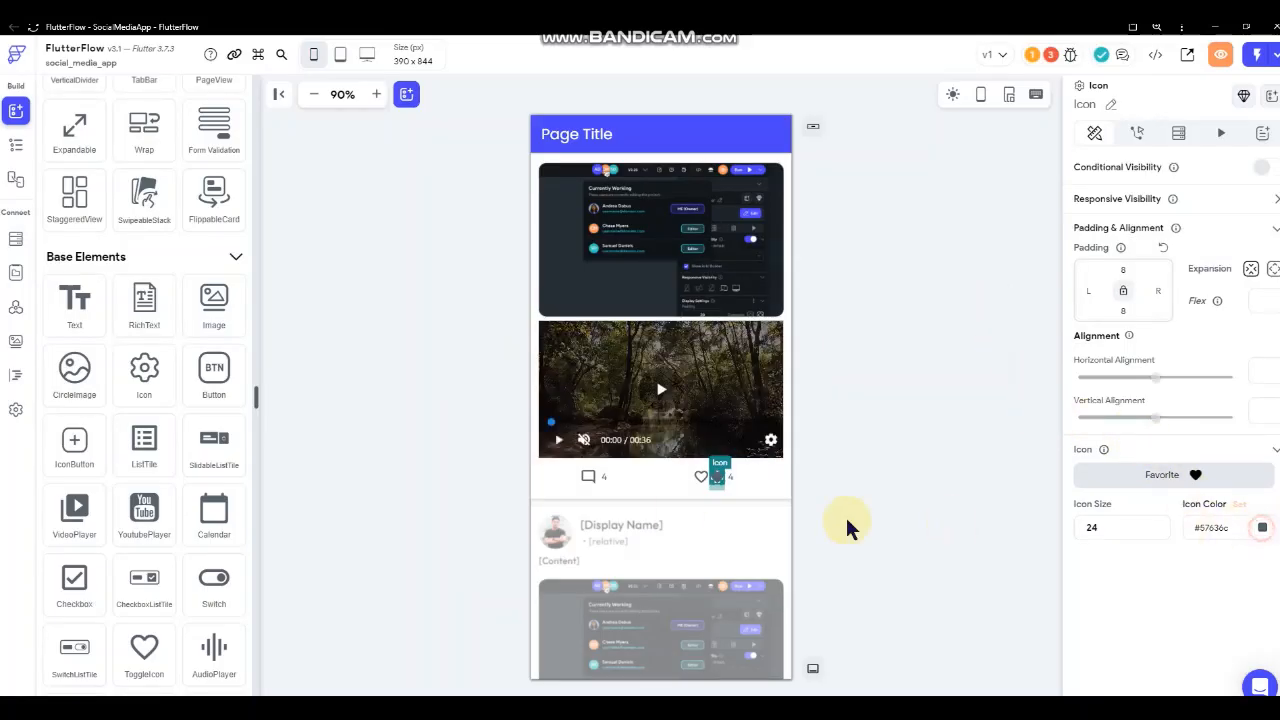
left_click_drag(706, 228, 640, 234)
left_click_drag(530, 250, 603, 220)
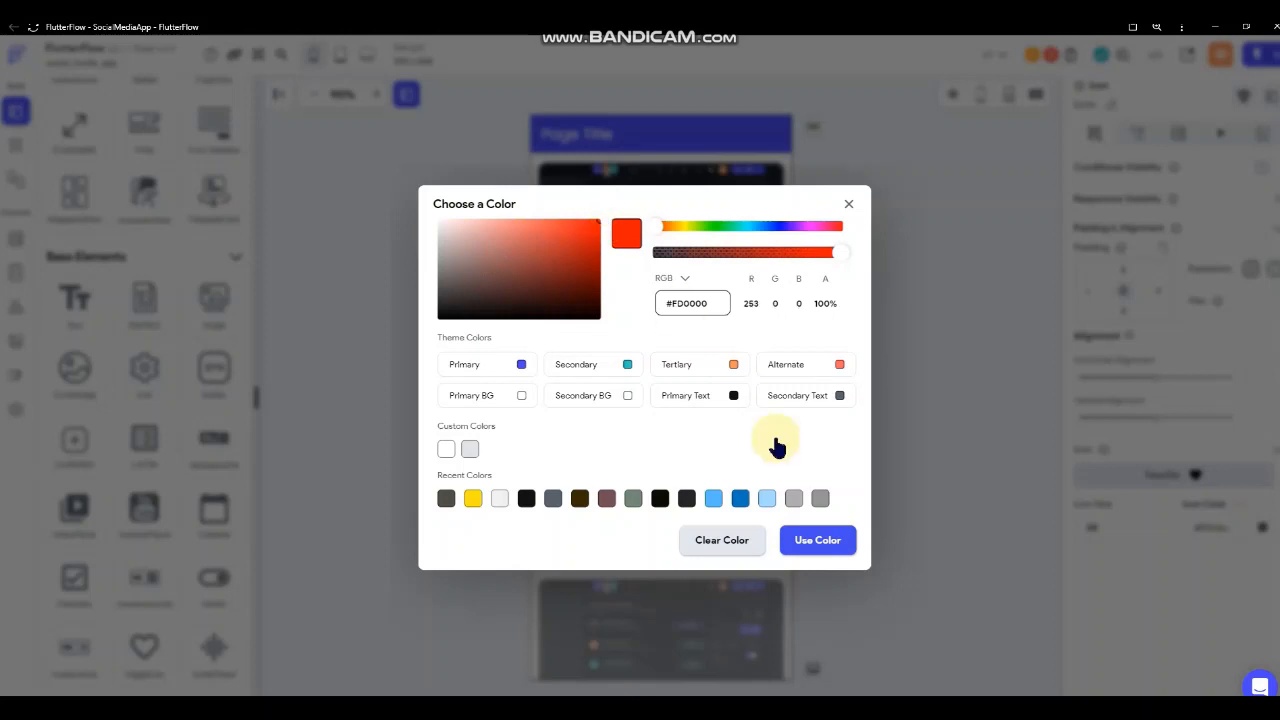
left_click(818, 540)
left_click(992, 316)
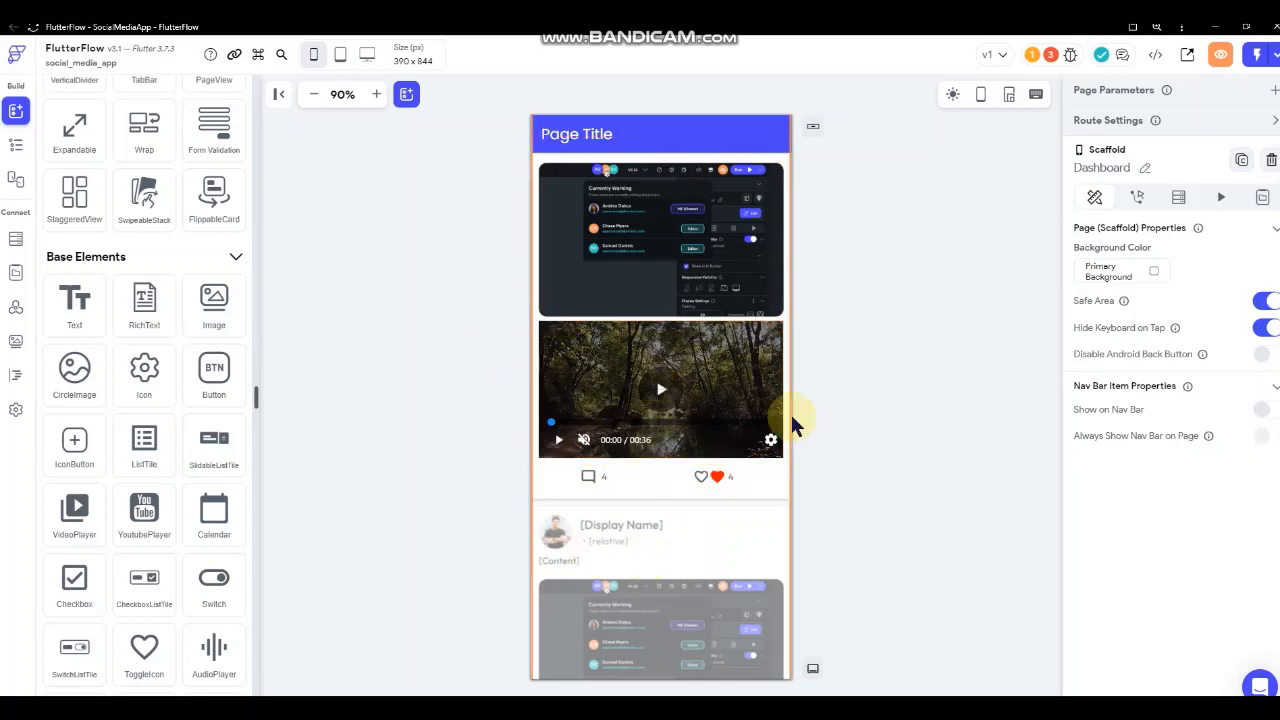
- Remove the outlined heart icon beside the red heart in the post's action row
left_click(701, 478)
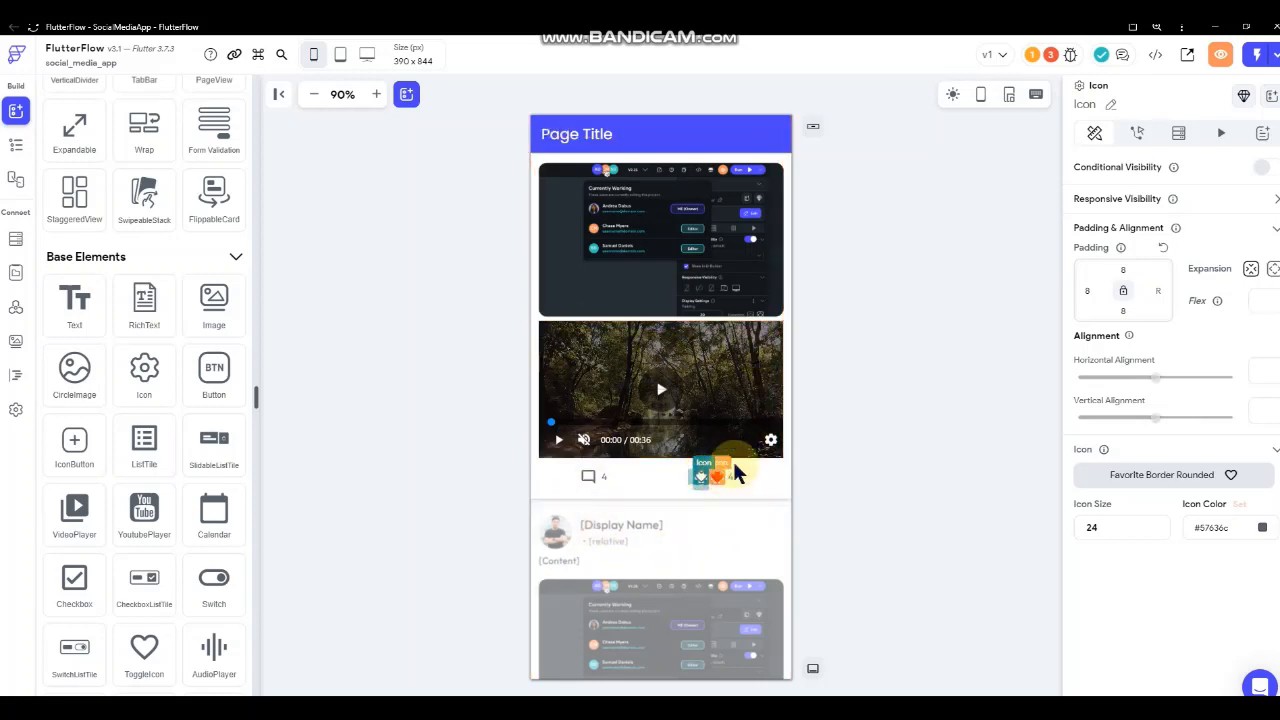
right_click(700, 482)
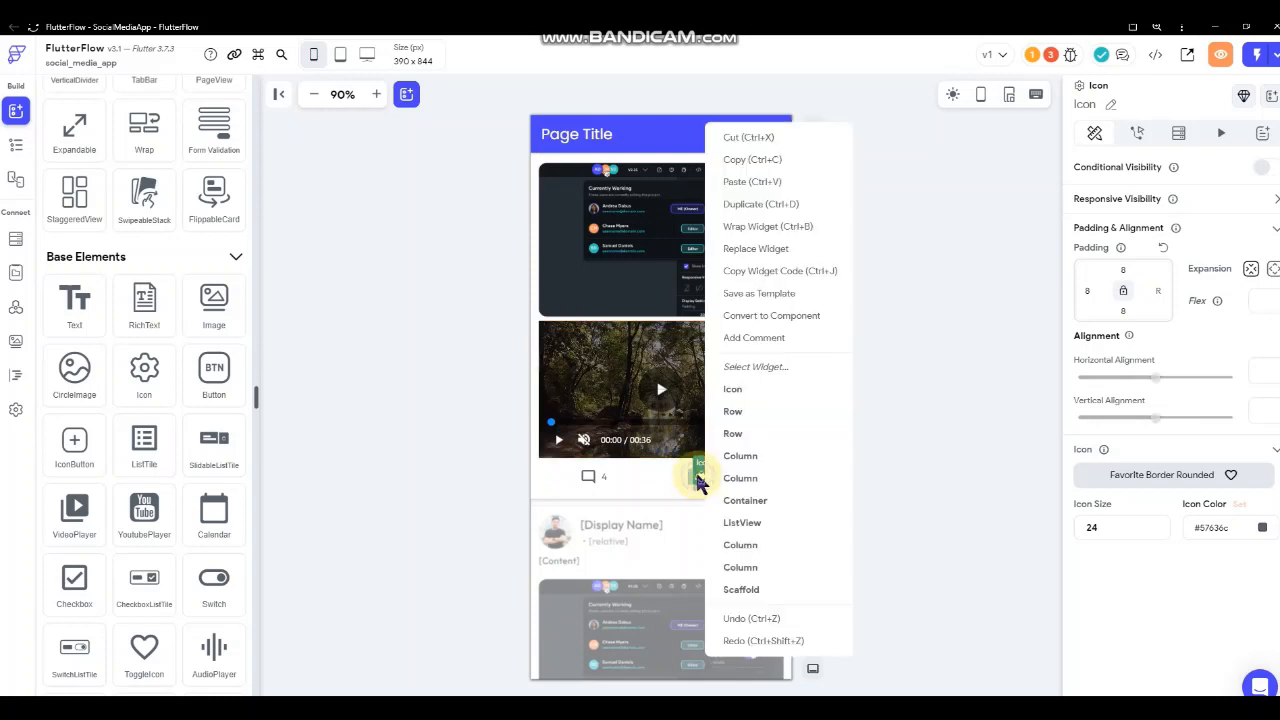
left_click(768, 227)
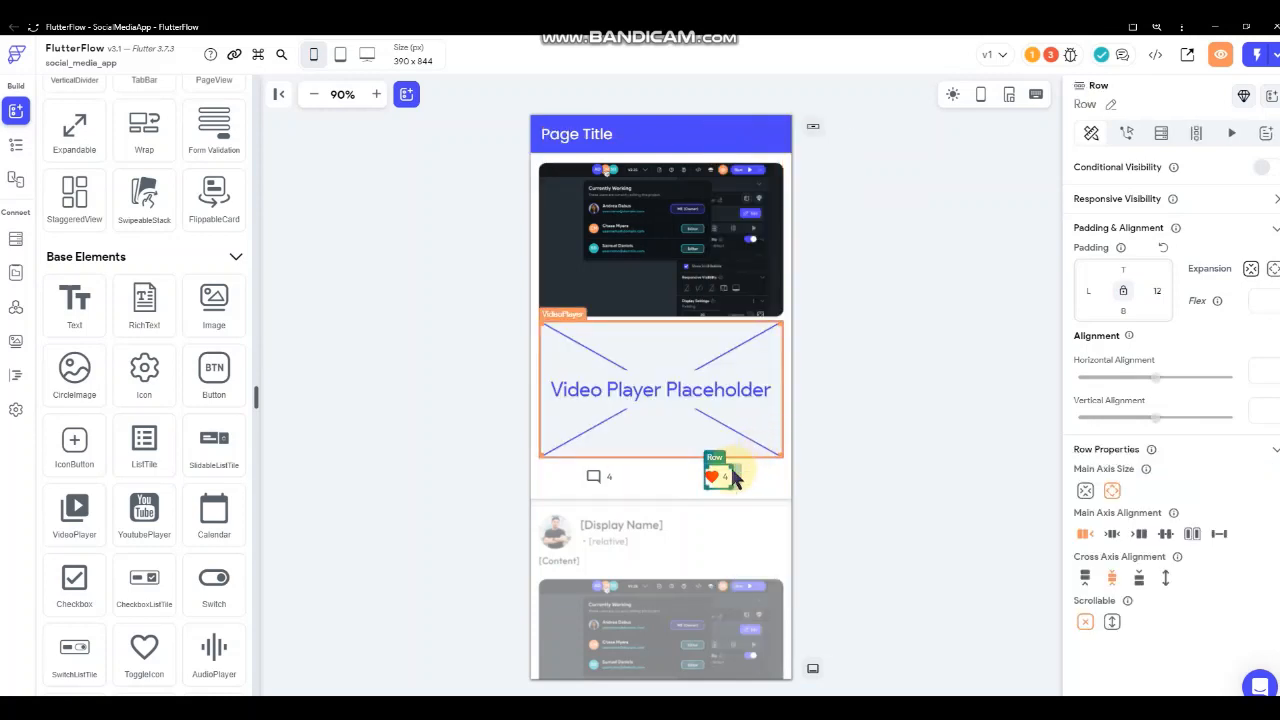
left_click(712, 480)
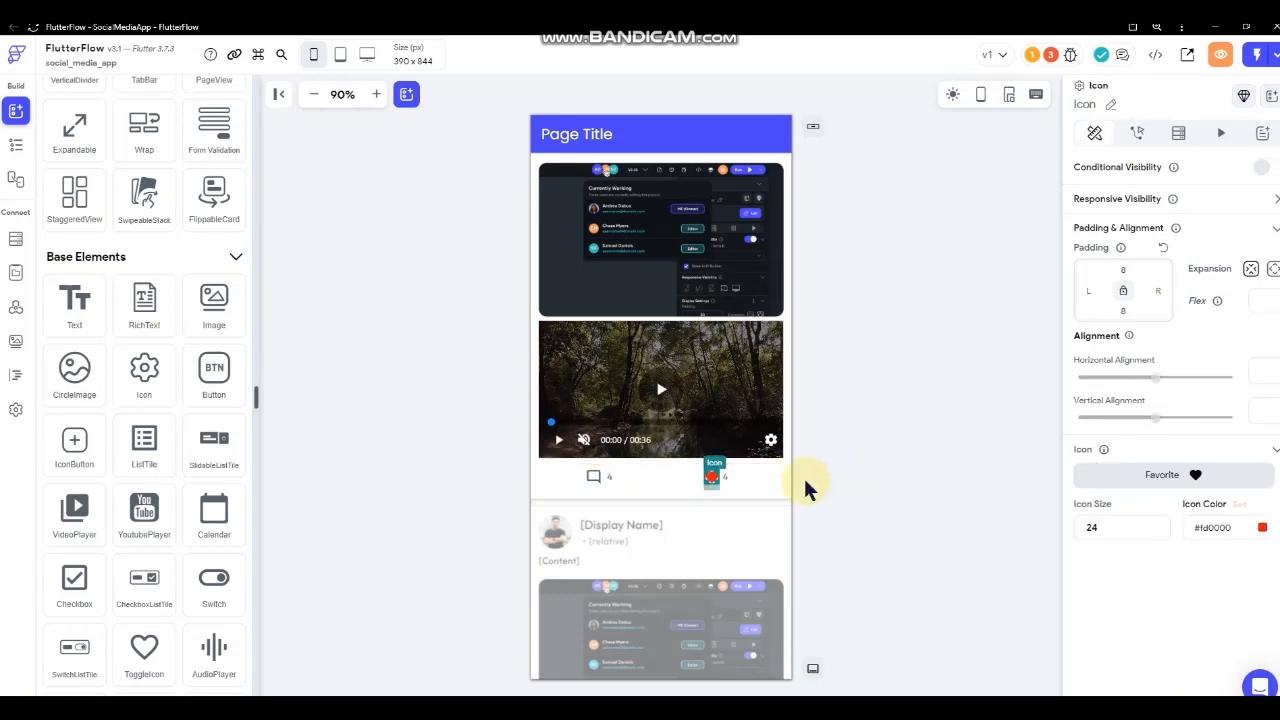
left_click(856, 444)
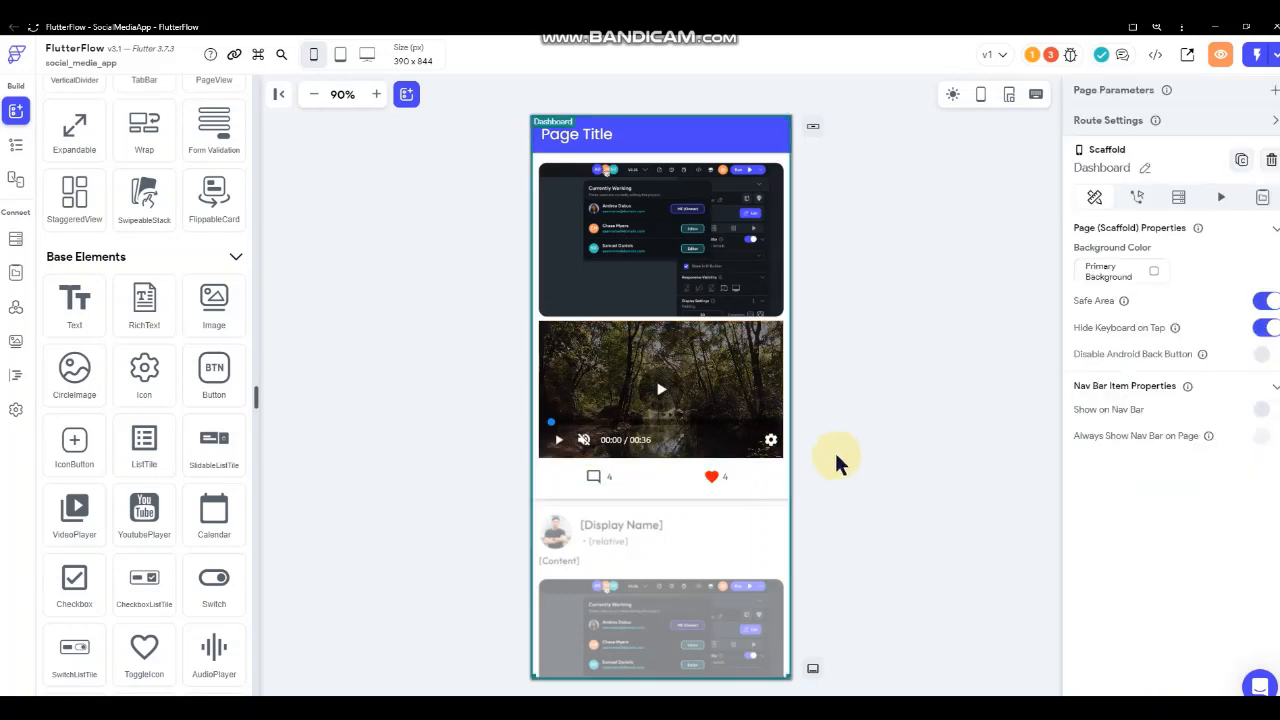
- Set the count text beside the red heart from the Likes property of the Posts Document
left_click(727, 484)
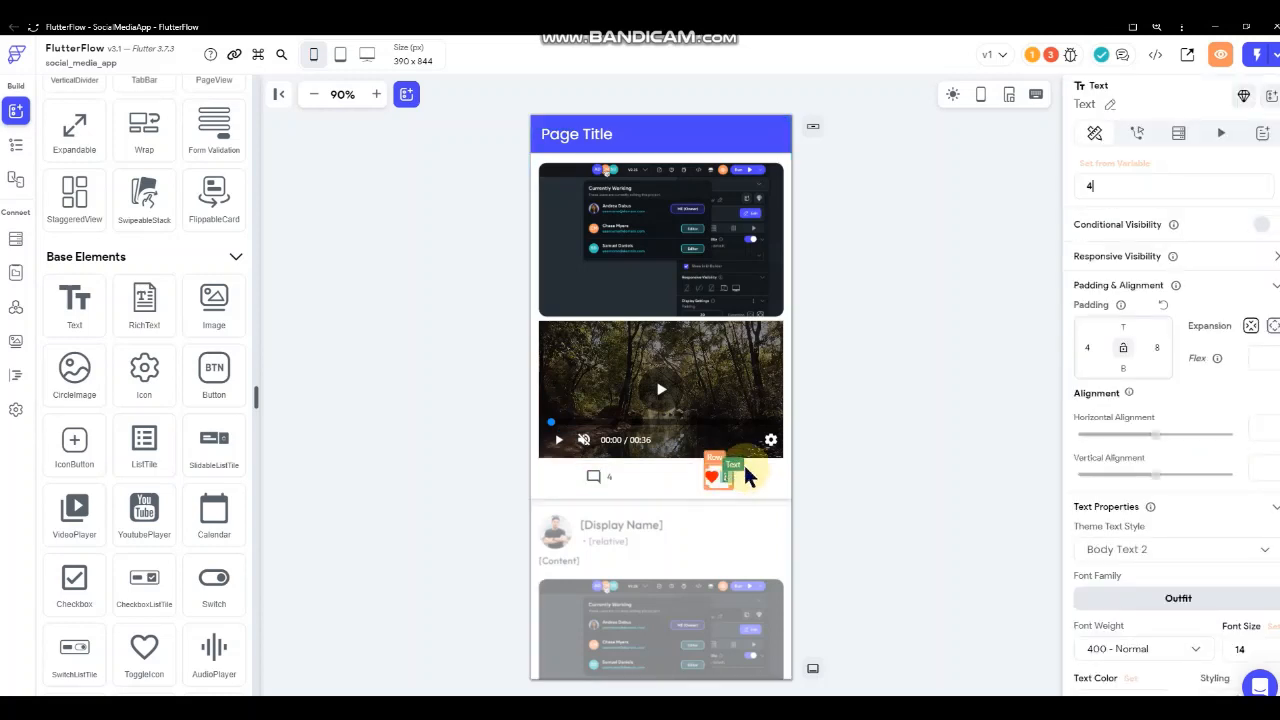
left_click(1133, 180)
left_click(1131, 166)
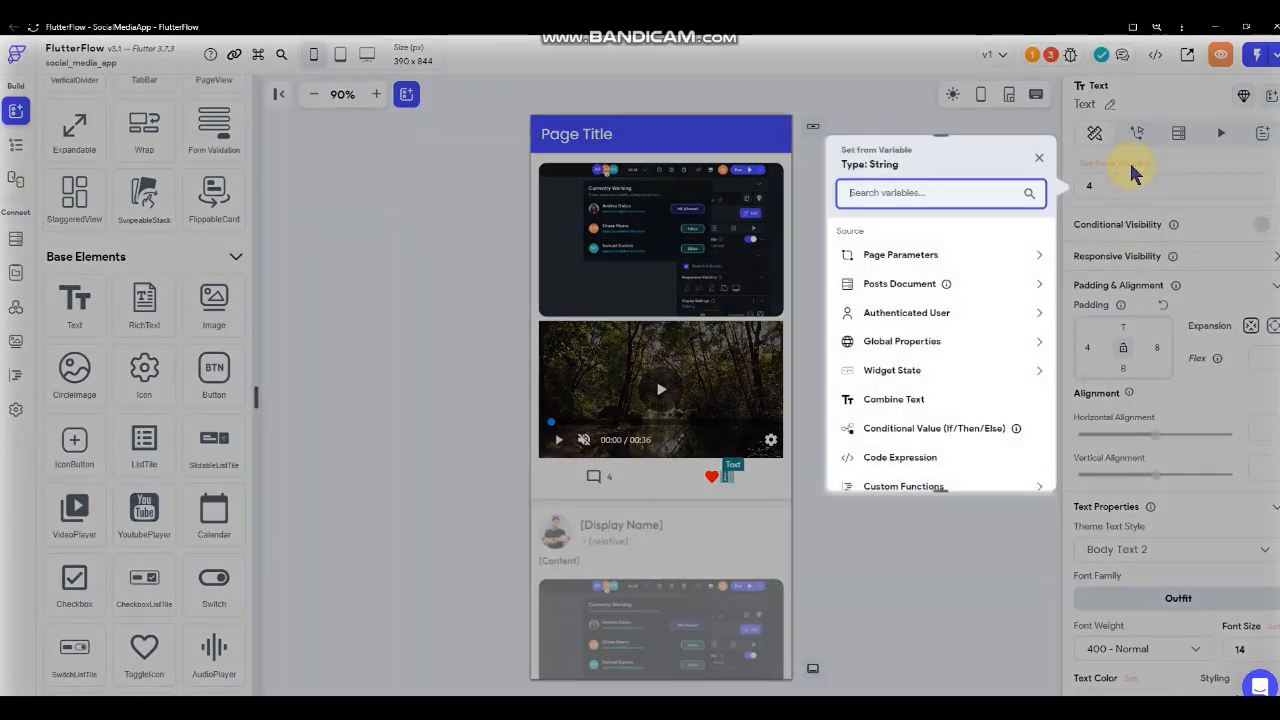
left_click(978, 290)
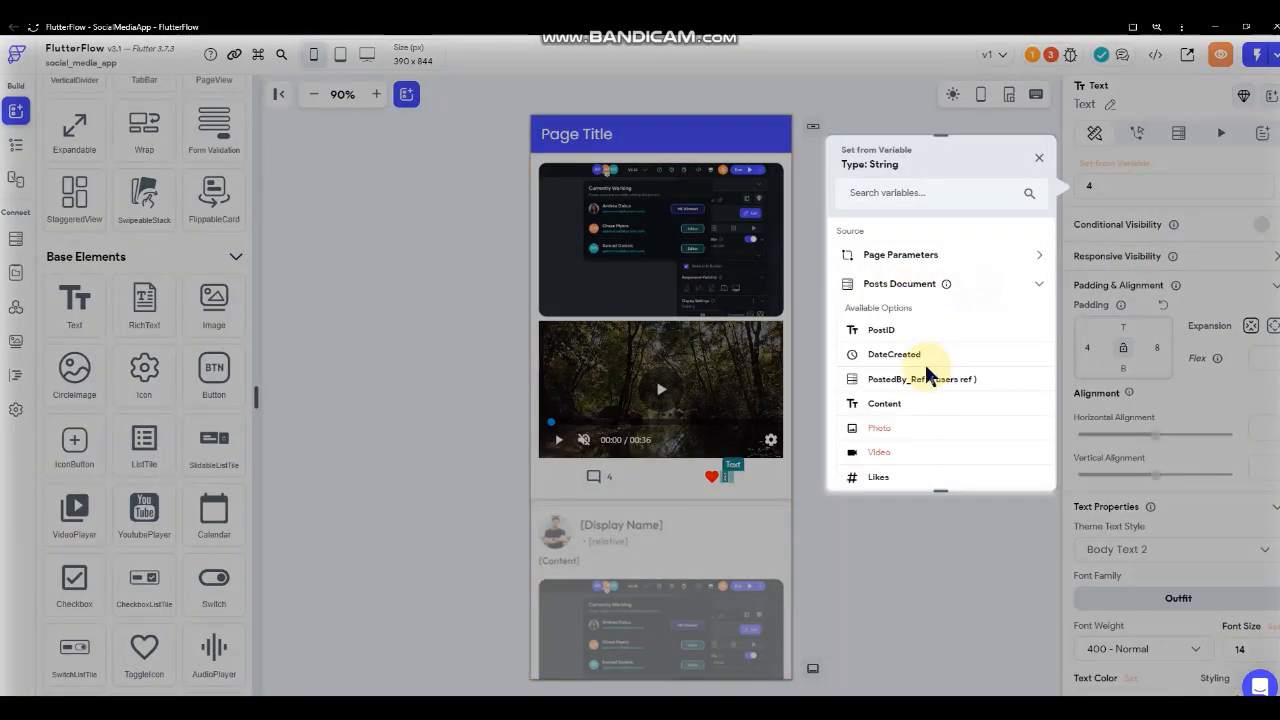
left_click(892, 477)
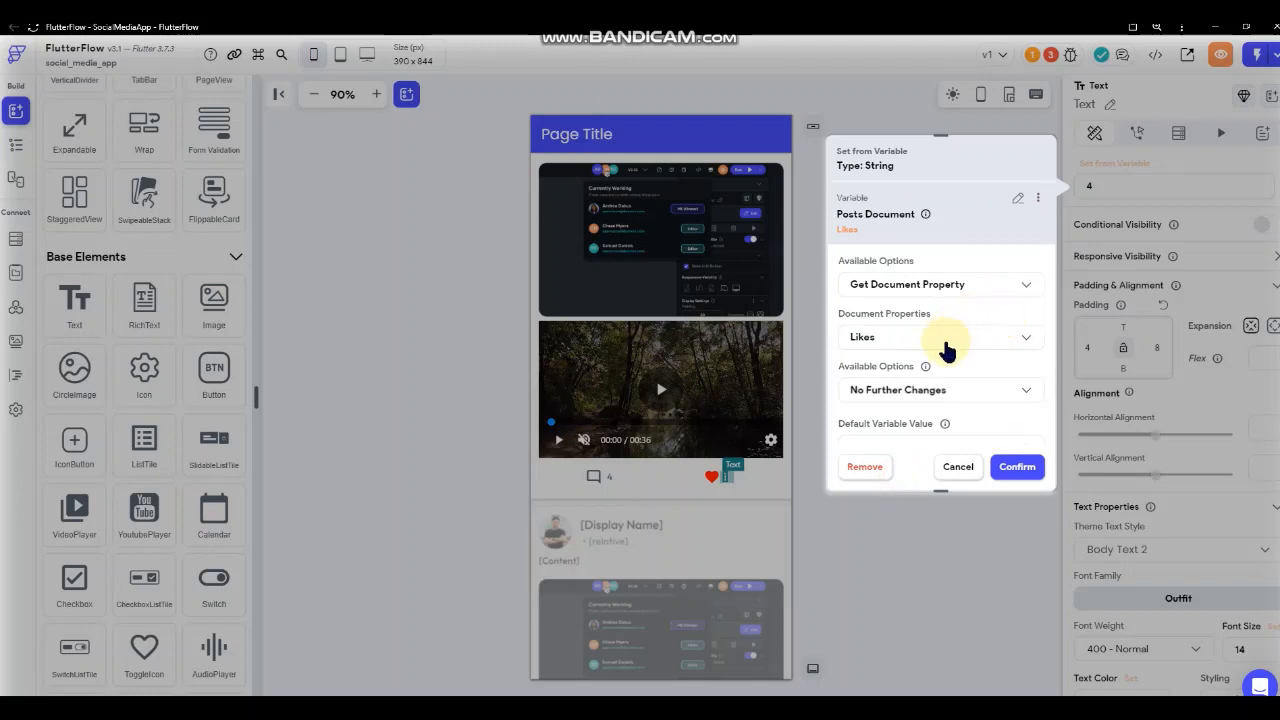
- Apply Number Format with the Compact option to the Likes value and save the variable binding
left_click(920, 388)
left_click(924, 358)
left_click(940, 368)
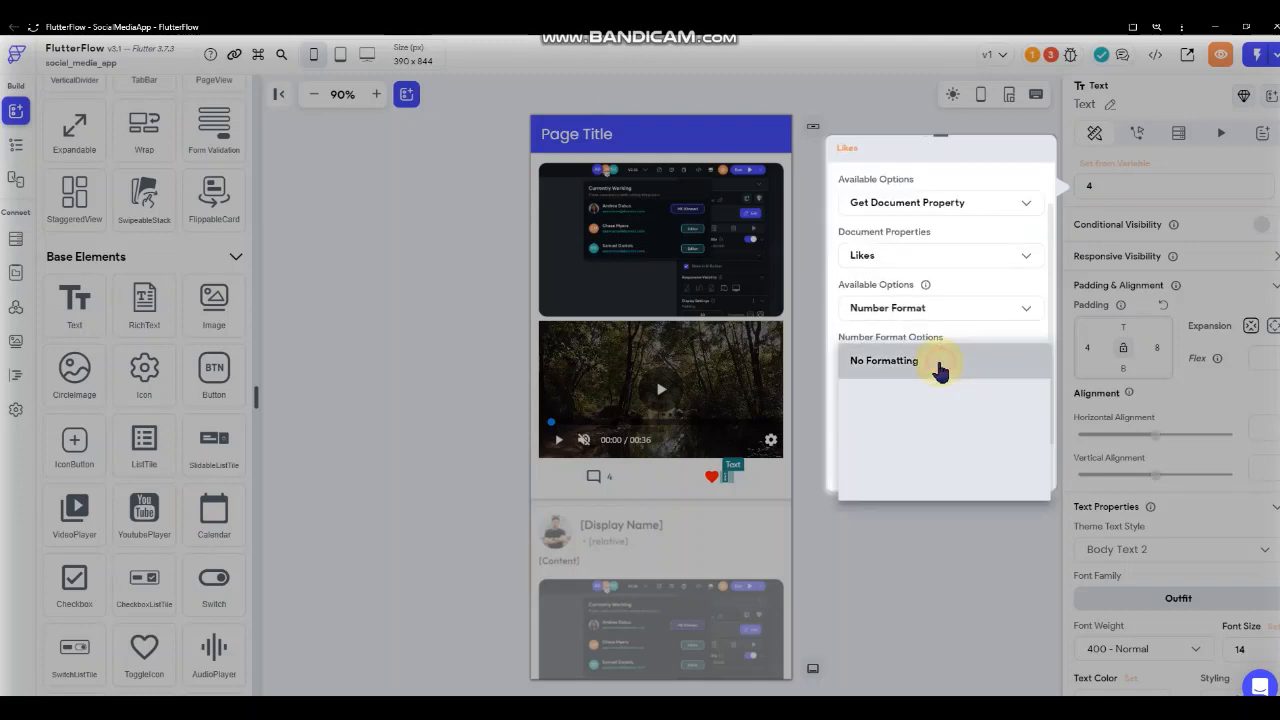
left_click(932, 505)
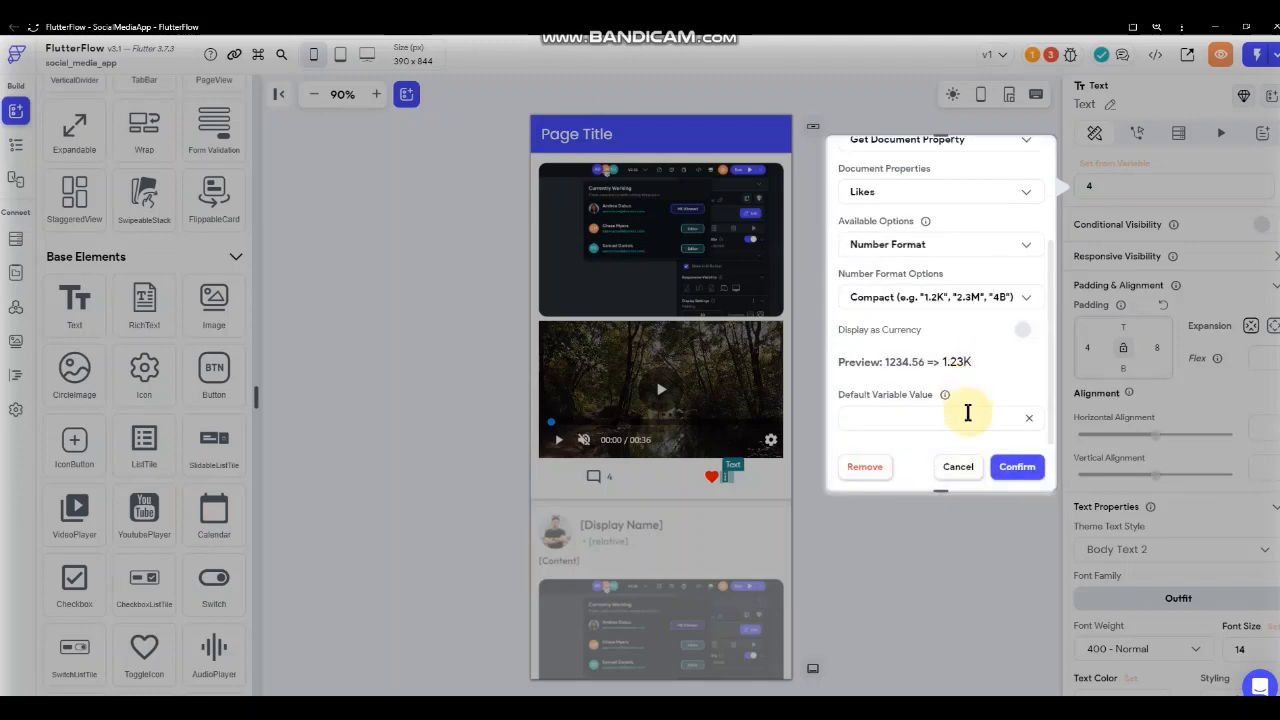
left_click(964, 415)
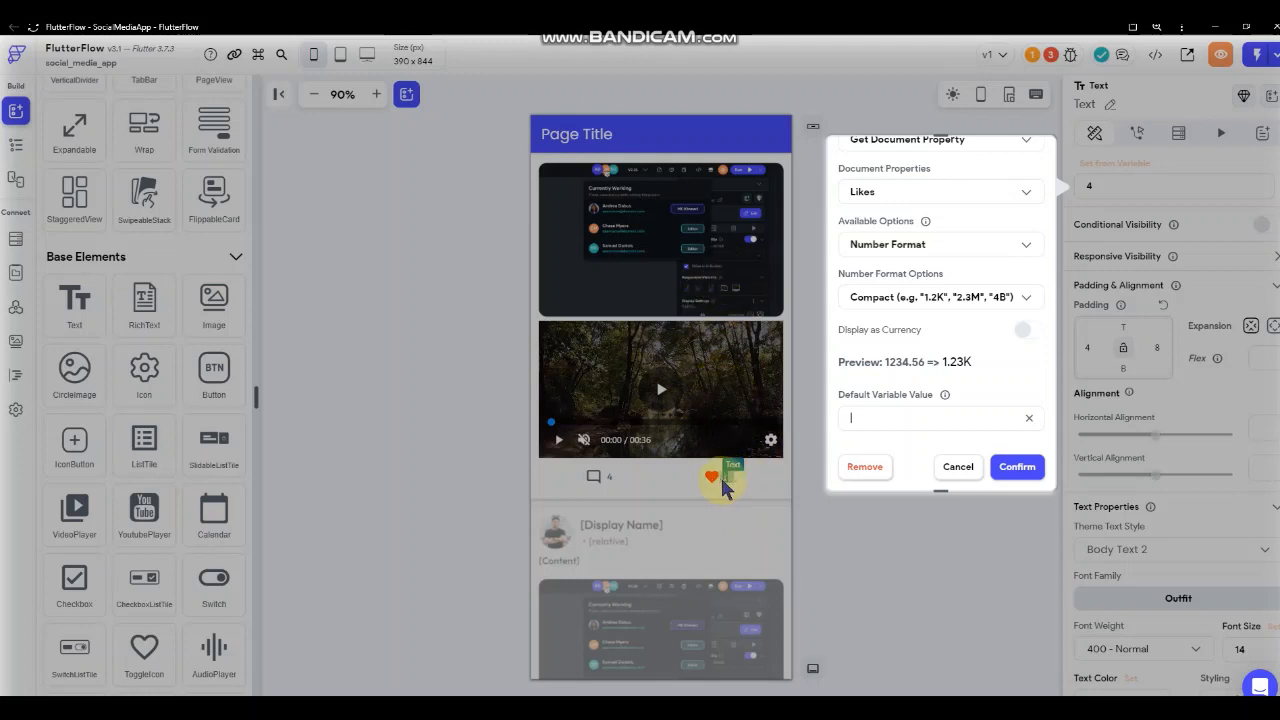
left_click(1028, 470)
- Set the font weight of the like count text beside the red heart to 600 - Semi Bold
scroll(1166, 486, "down", 1)
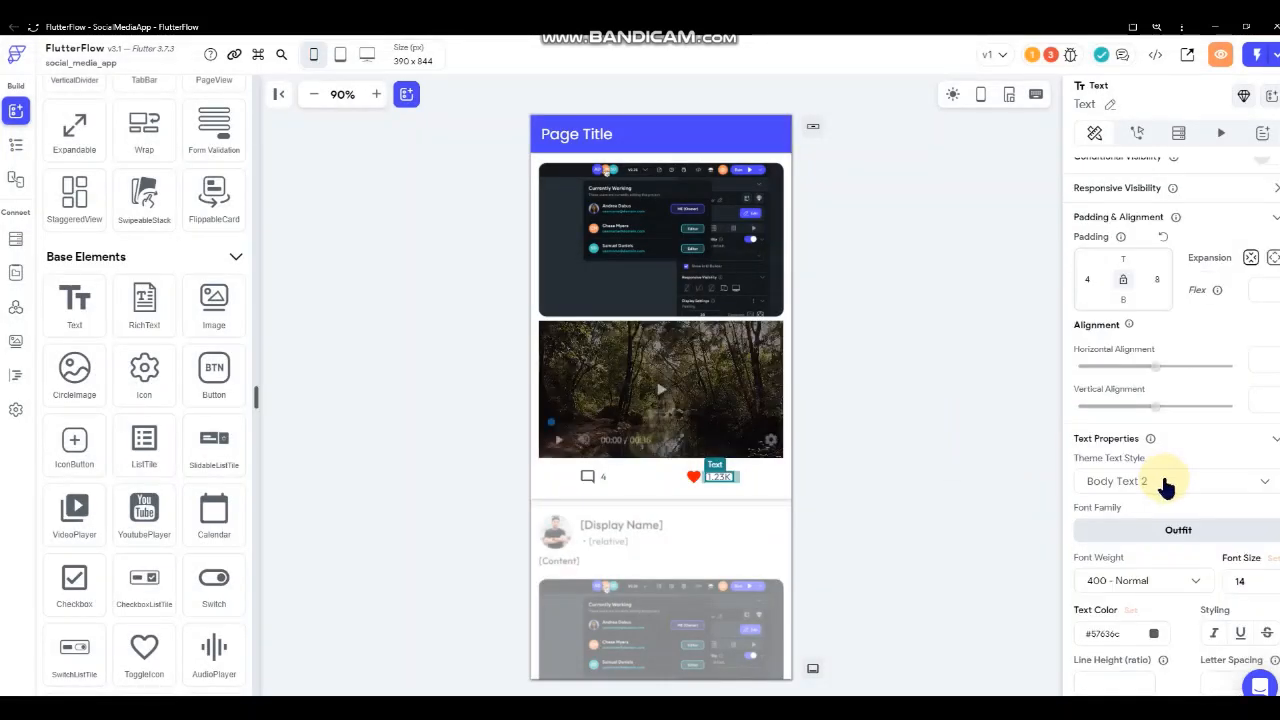
scroll(1166, 520, "up", 1)
scroll(1165, 540, "down", 2)
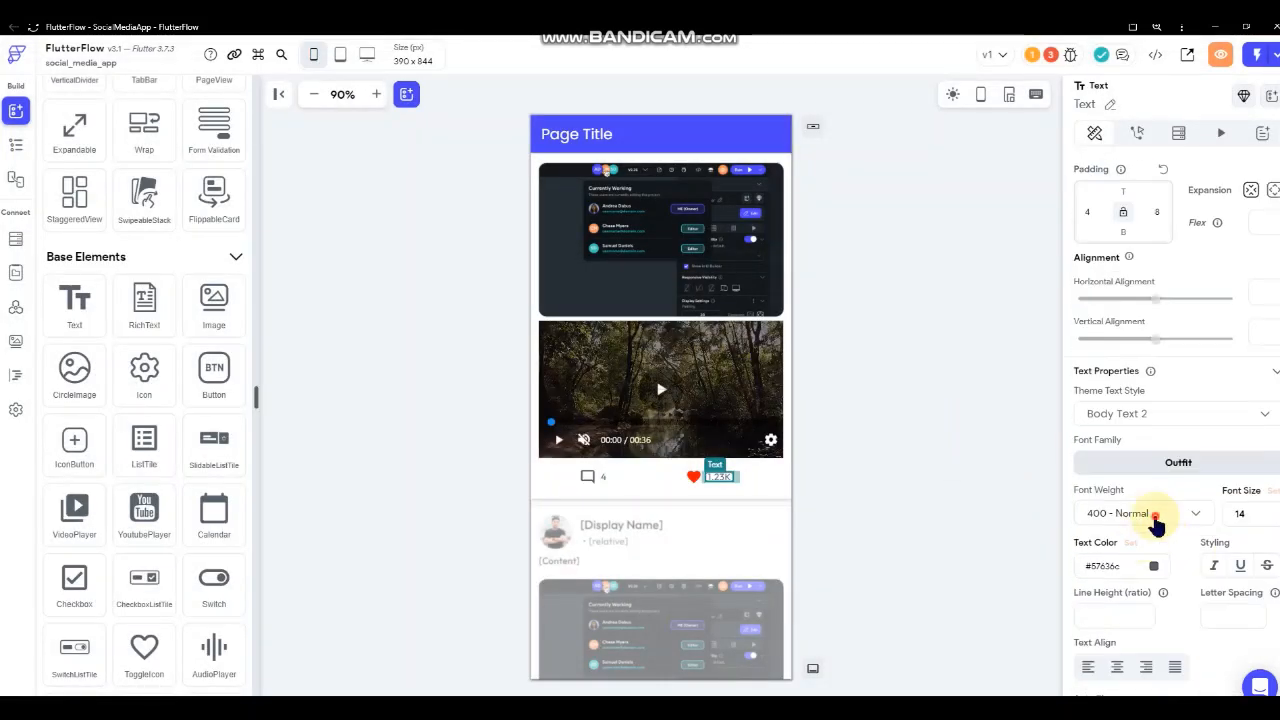
left_click(1155, 515)
left_click(1143, 555)
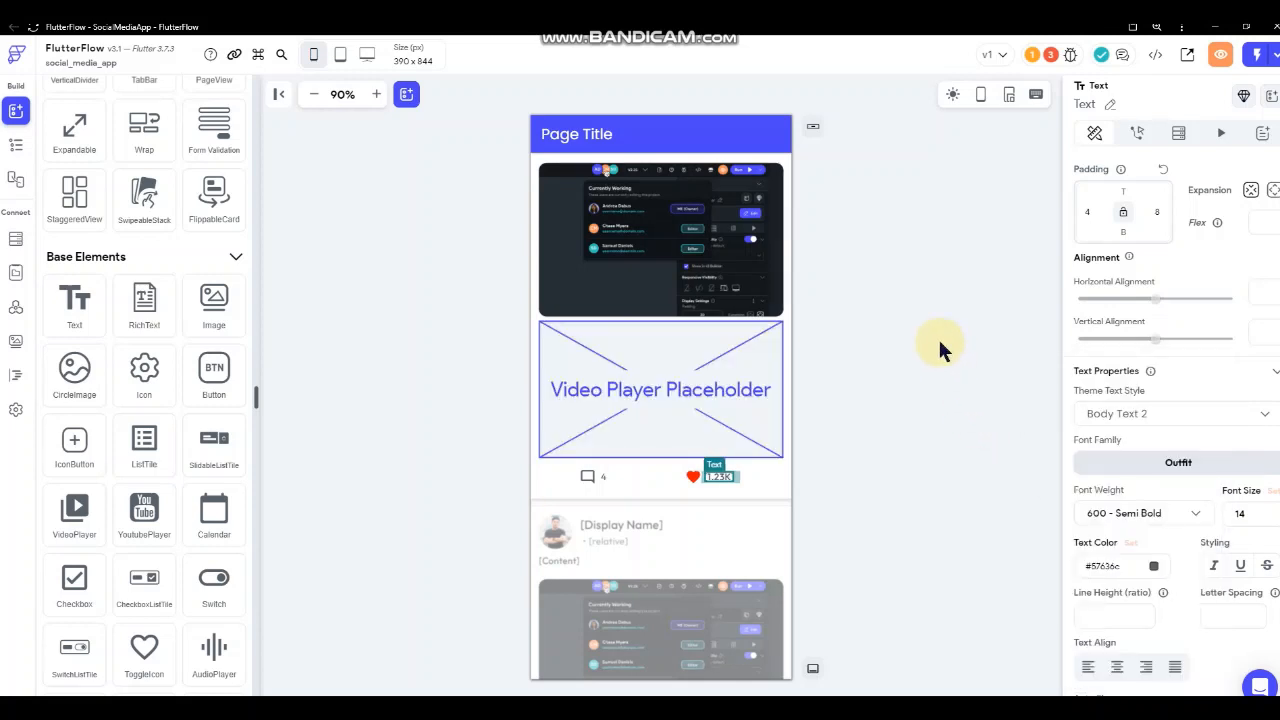
left_click(943, 349)
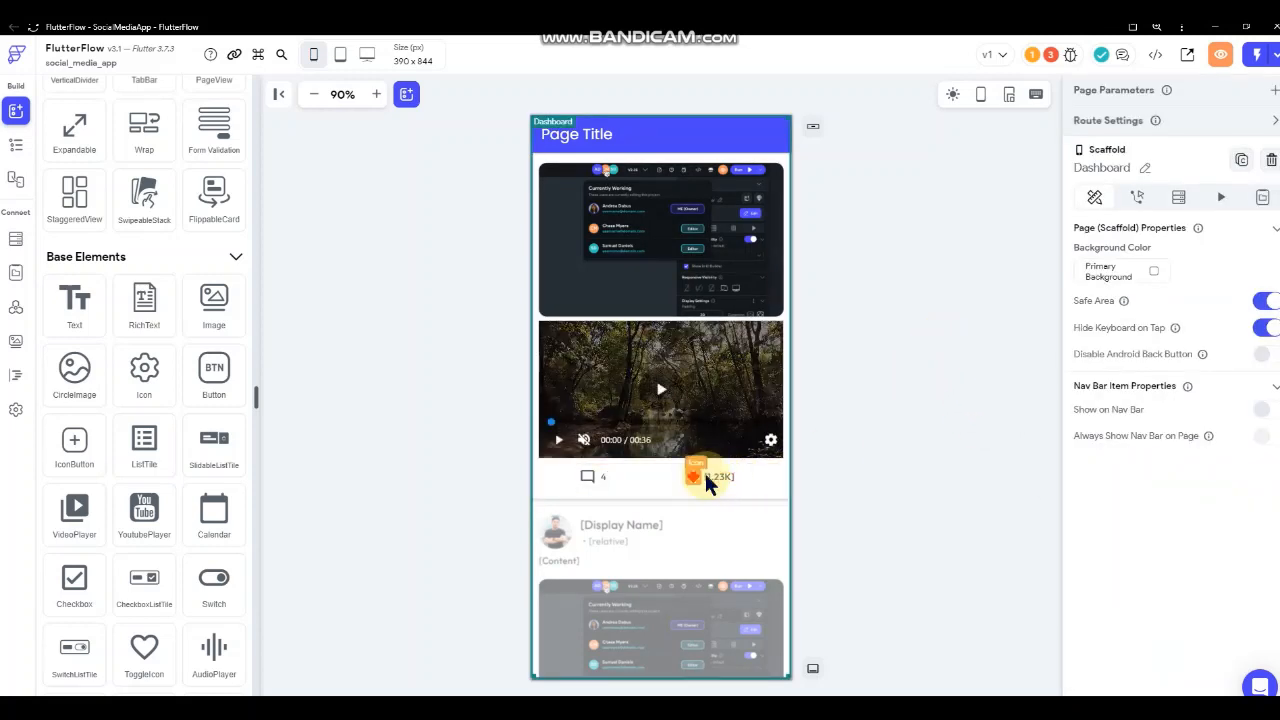
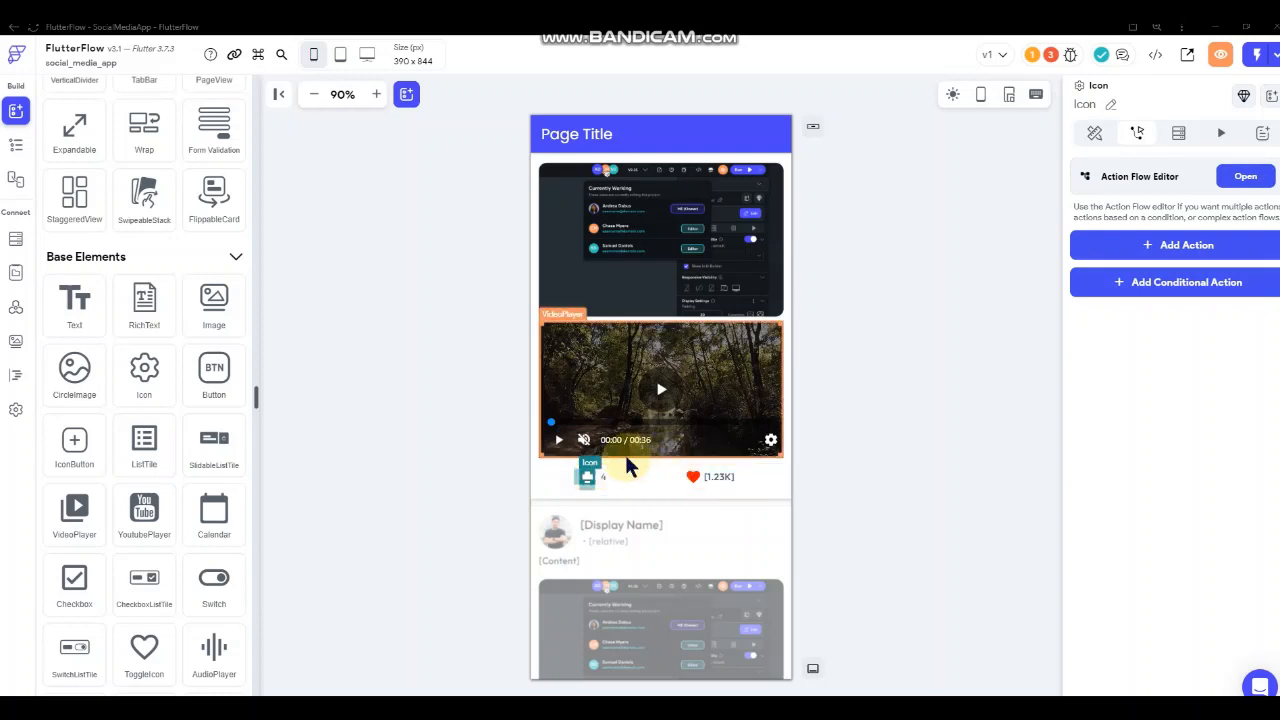
- Create a page named PostComments from the Post - Details template in the Content category, using the project's own theme
left_click(16, 146)
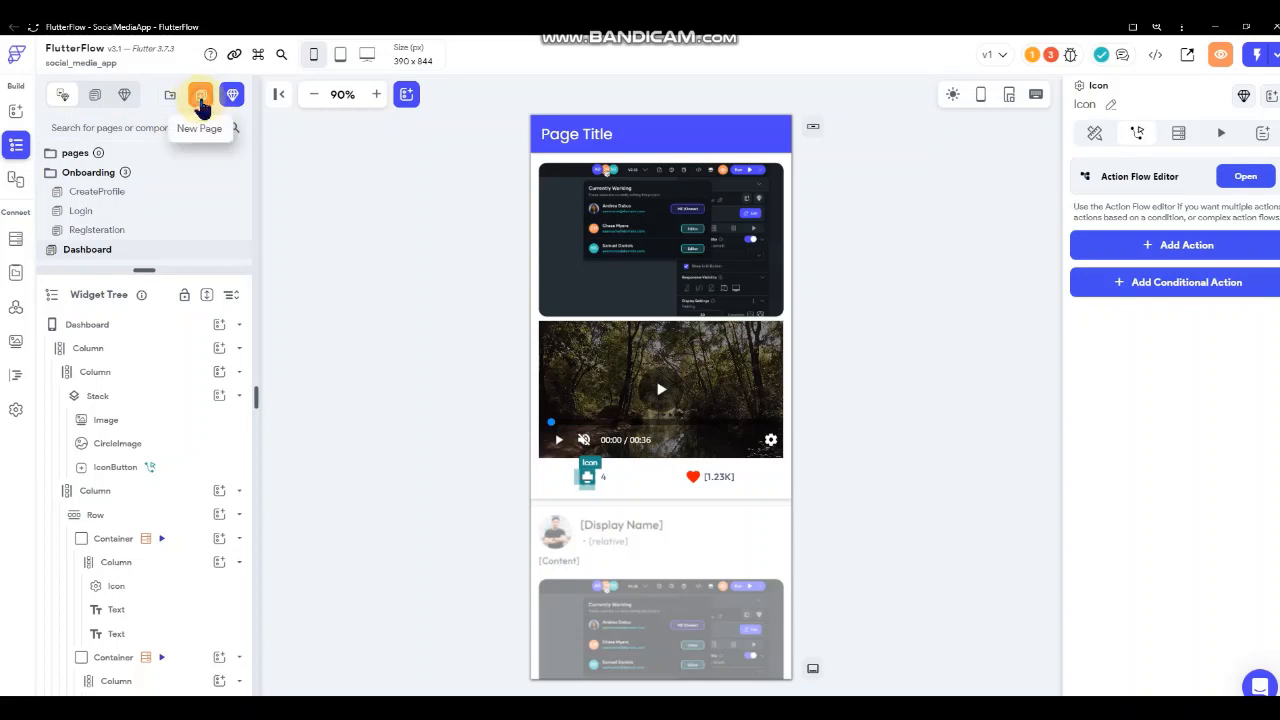
left_click(201, 100)
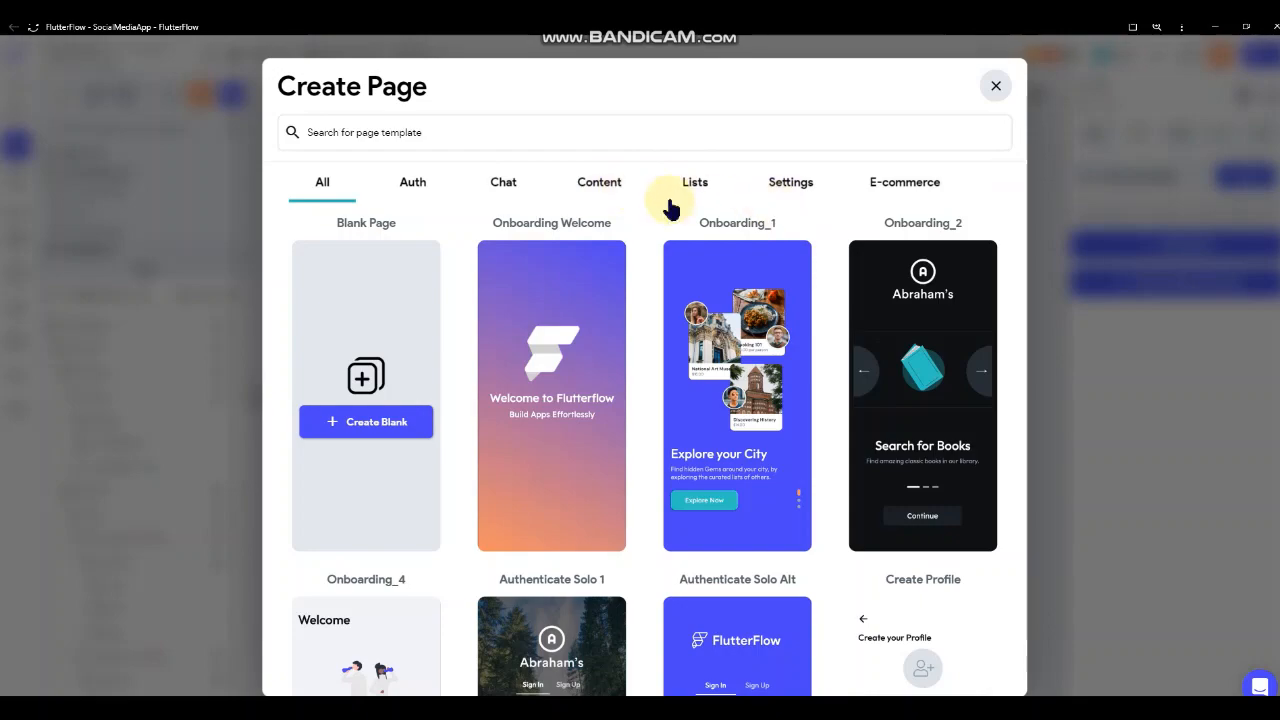
left_click(585, 186)
scroll(649, 355, "down", 3)
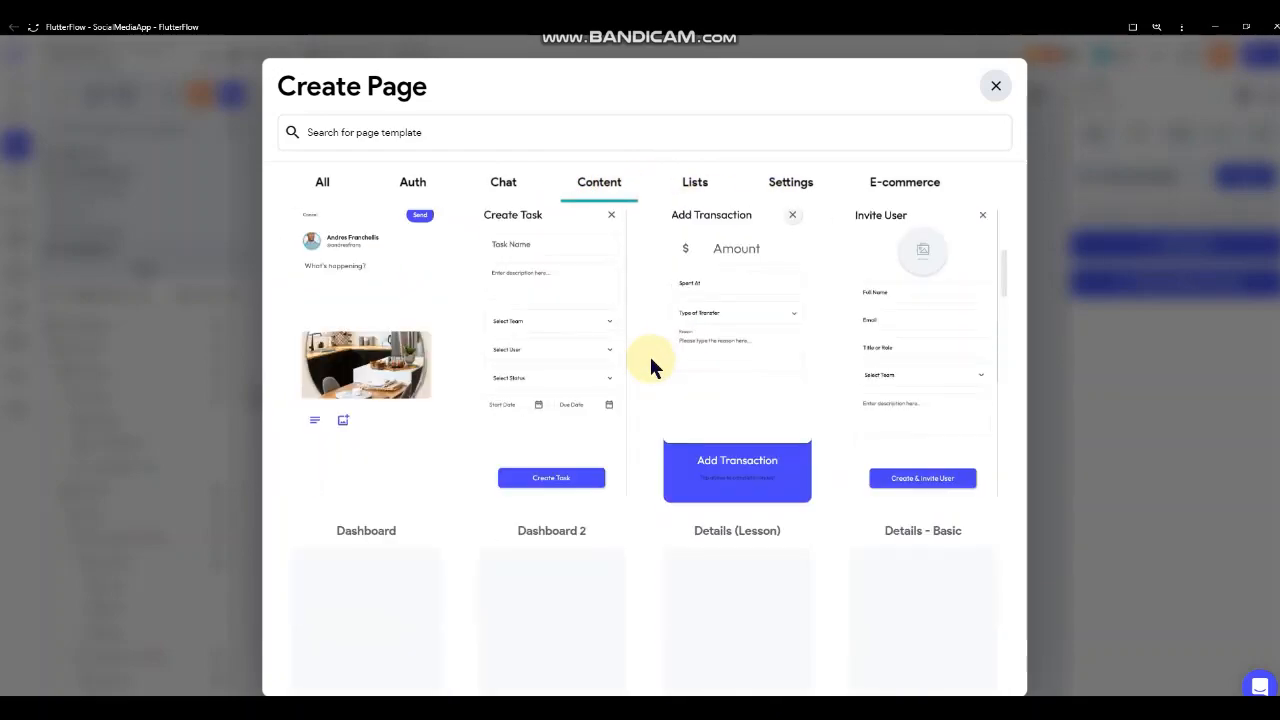
scroll(650, 367, "down", 8)
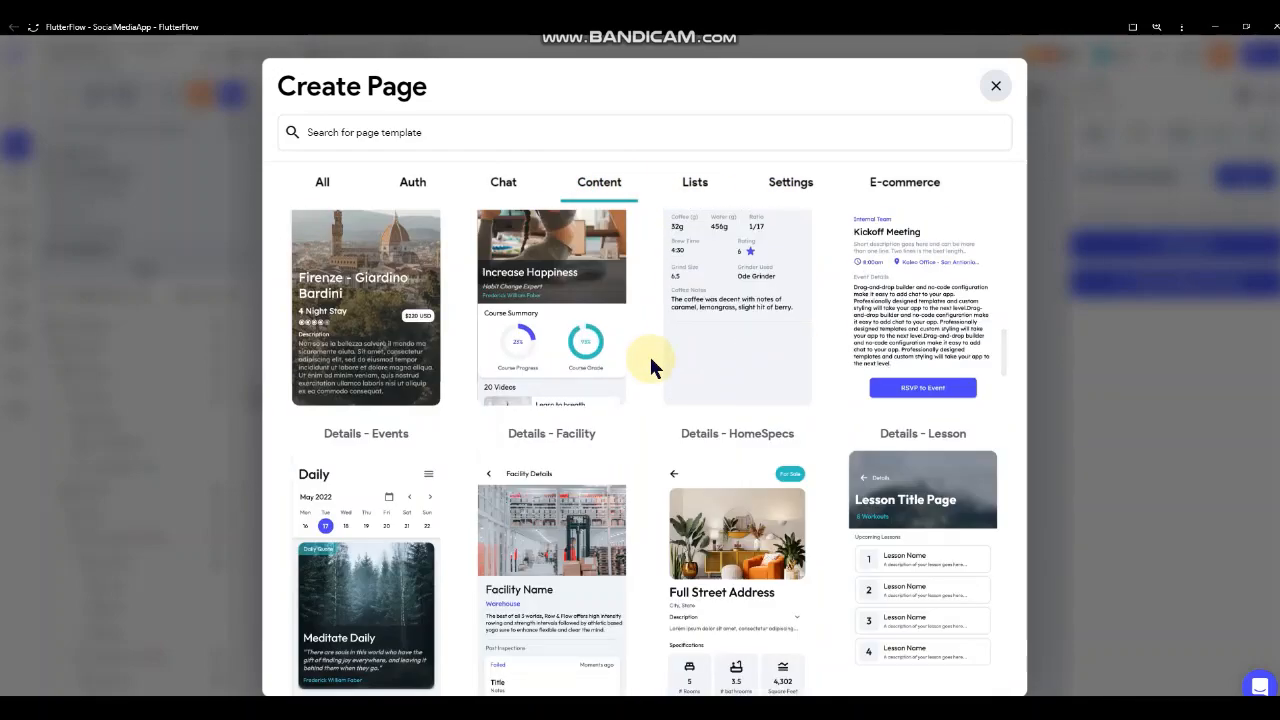
scroll(650, 367, "down", 9)
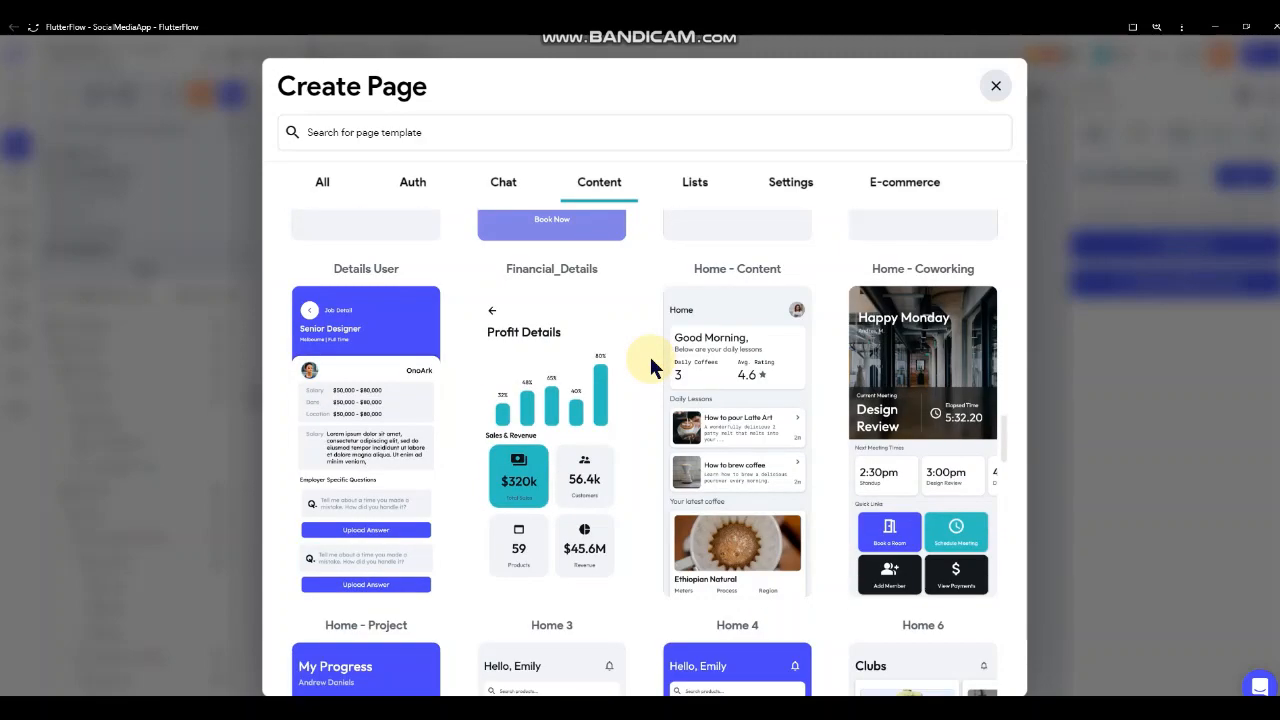
scroll(650, 367, "down", 10)
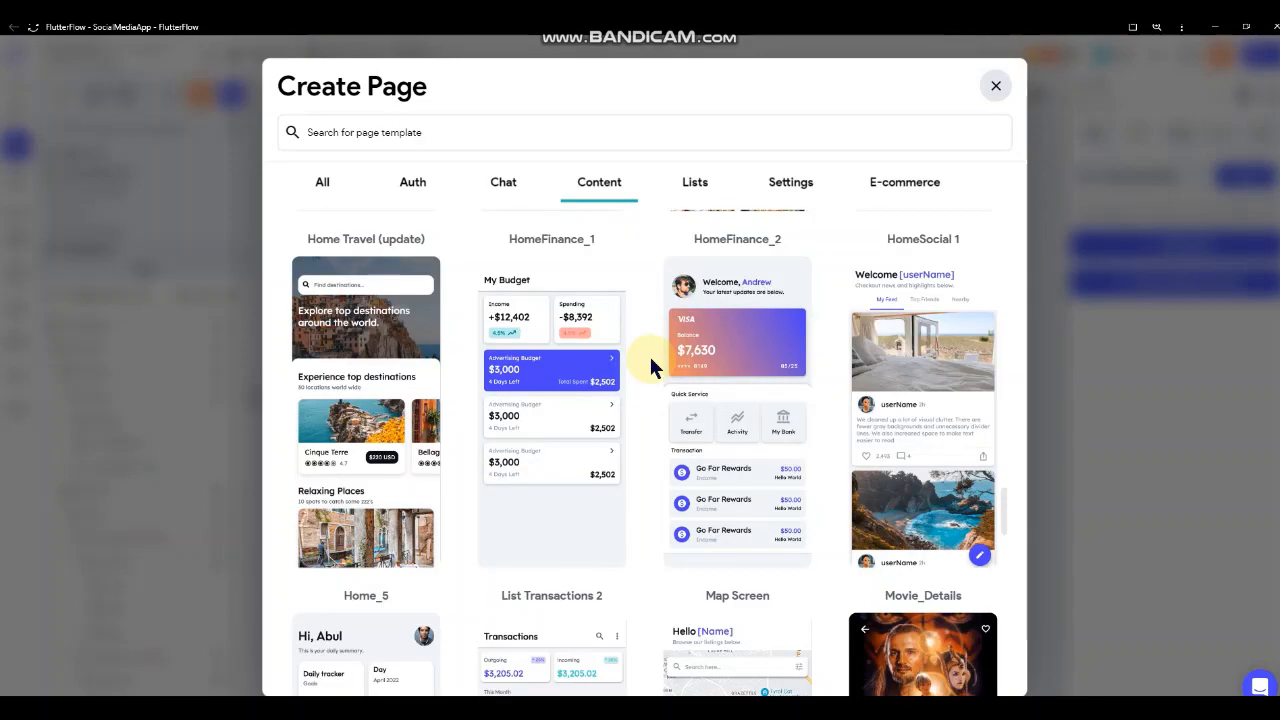
scroll(650, 367, "down", 2)
scroll(650, 367, "up", 2)
scroll(650, 367, "down", 1)
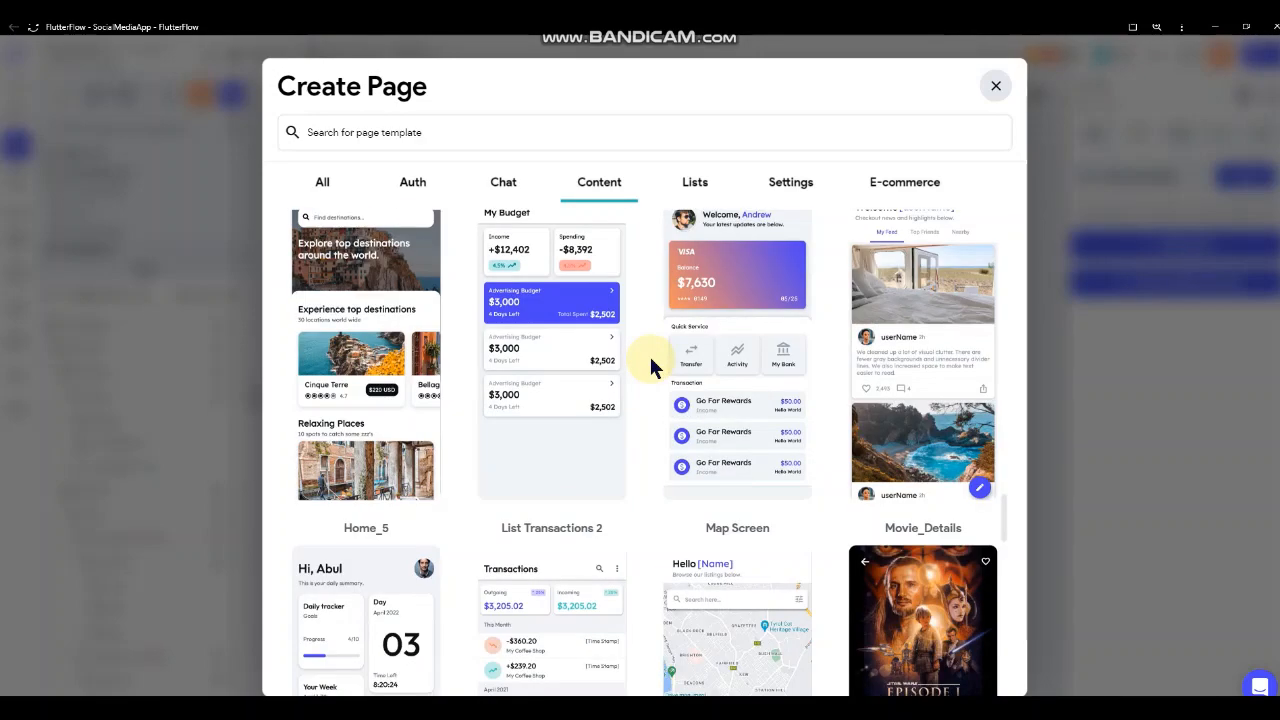
scroll(650, 367, "up", 2)
scroll(650, 367, "down", 5)
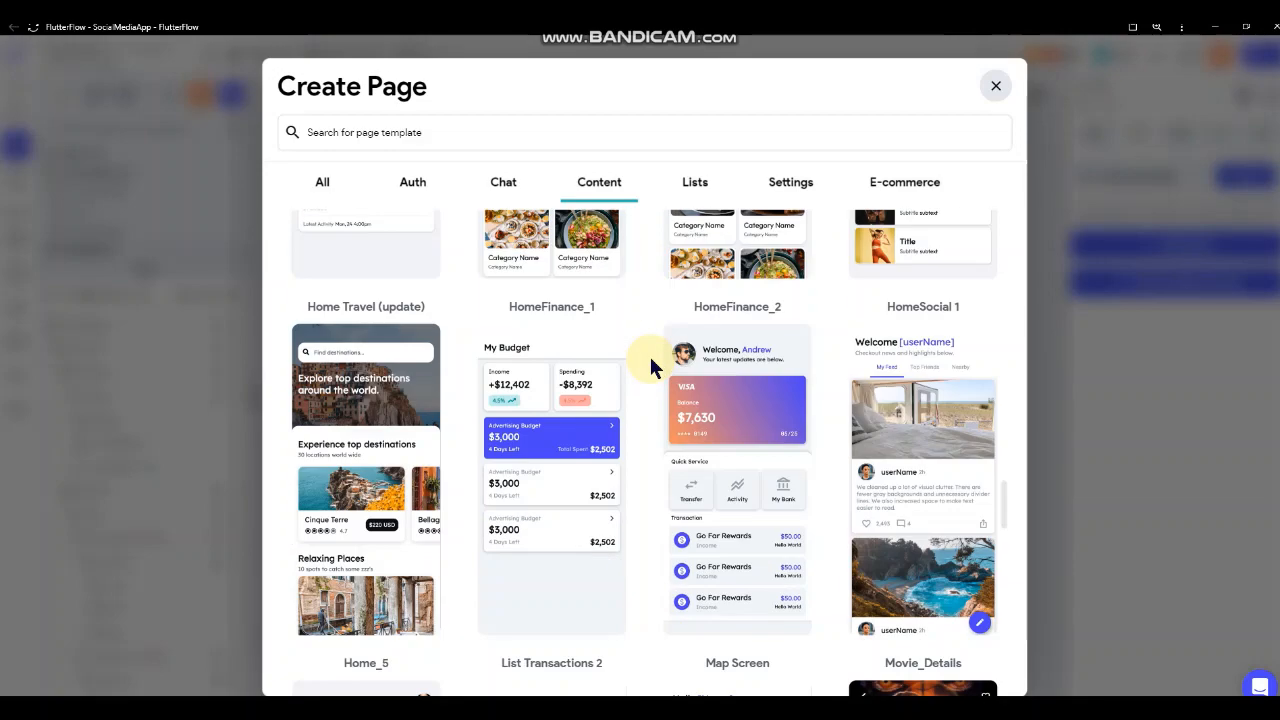
scroll(650, 367, "down", 5)
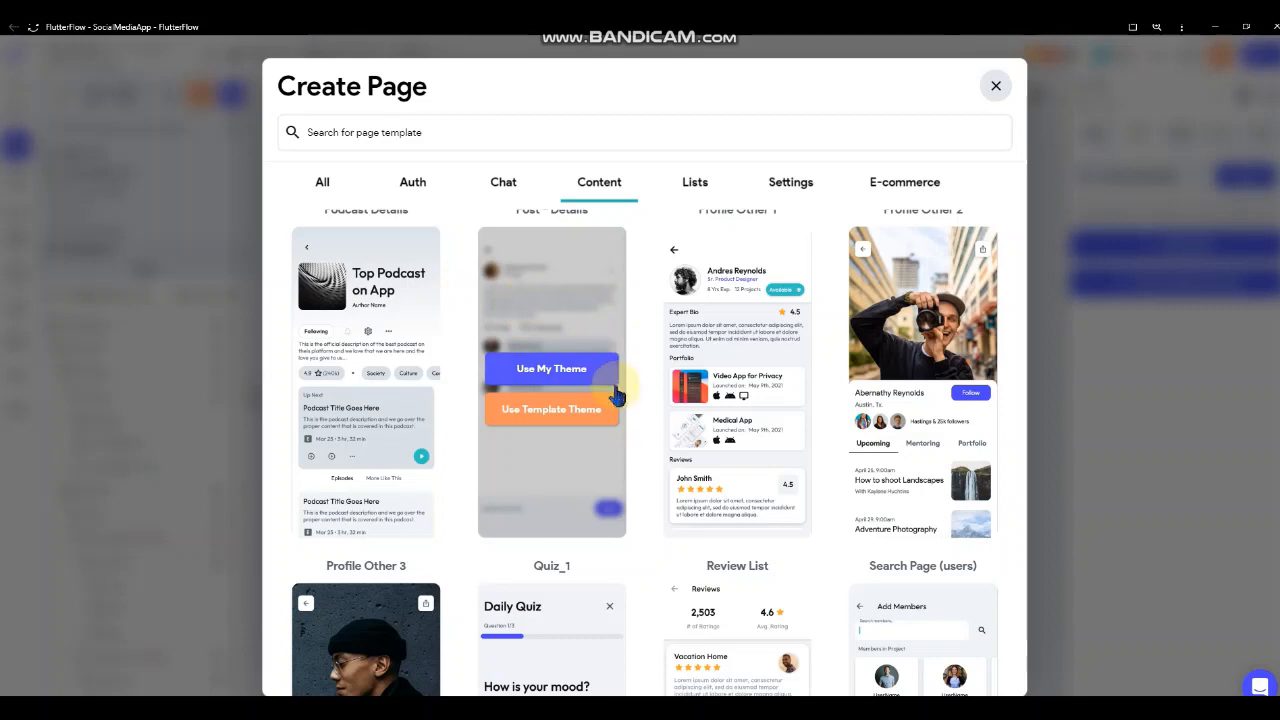
mouse_move(567, 307)
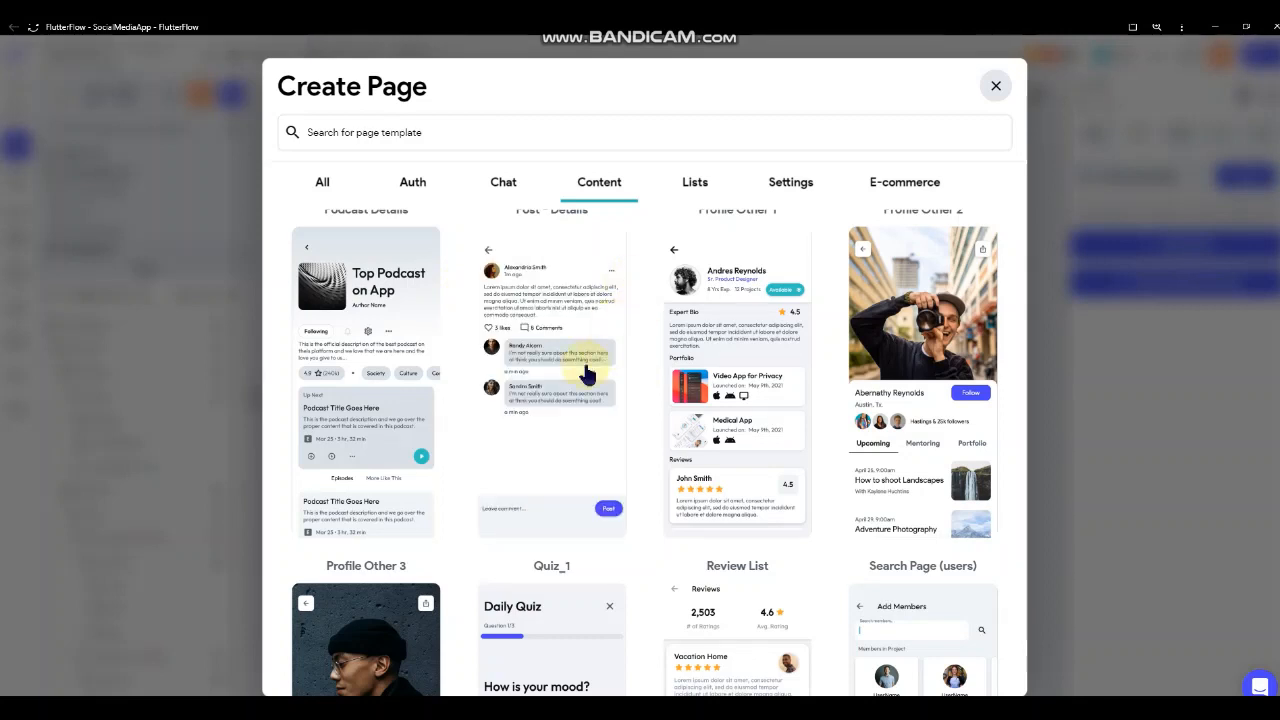
left_click(587, 371)
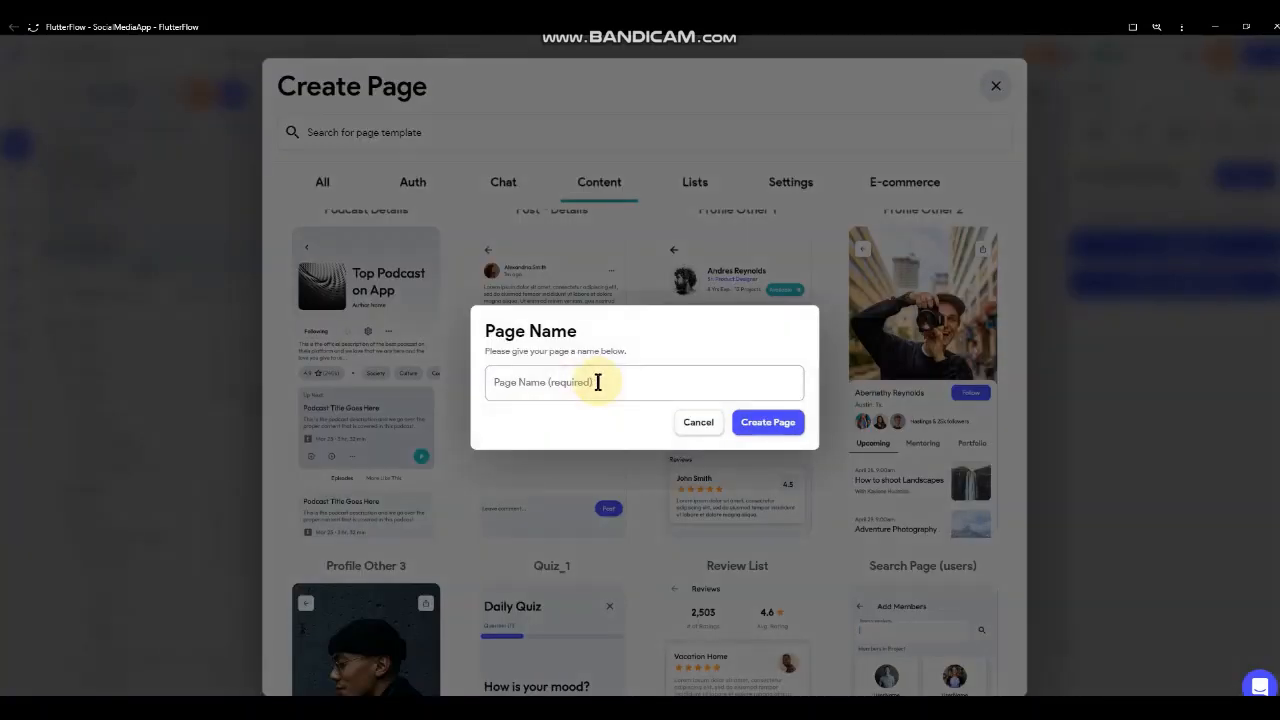
left_click(588, 385)
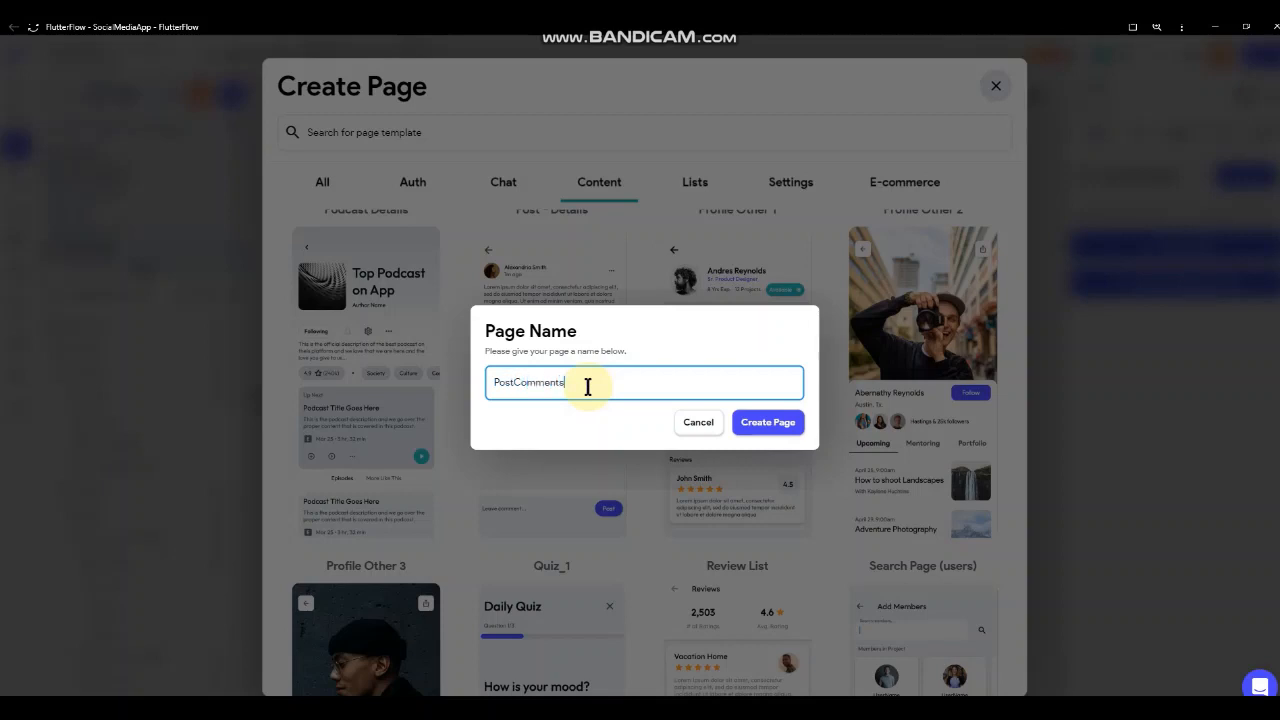
left_click(752, 424)
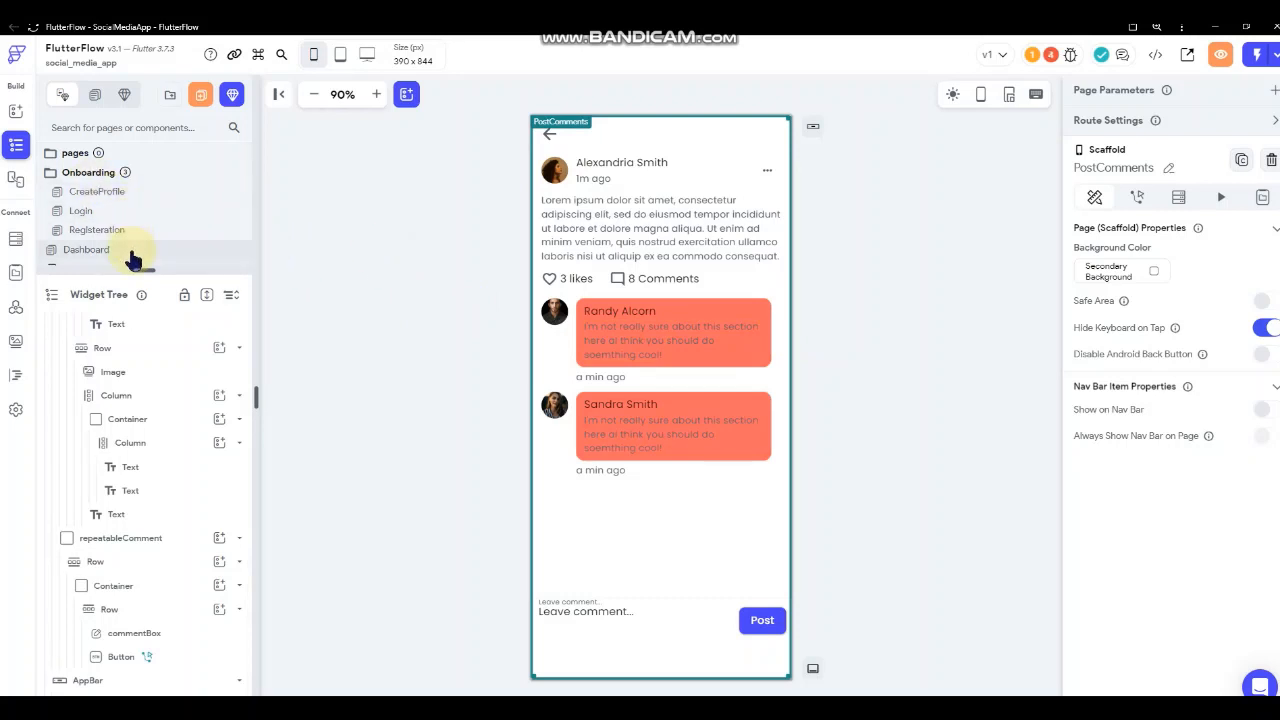
- Return to the Dashboard page and select the count text beside the comment icon
left_click(130, 250)
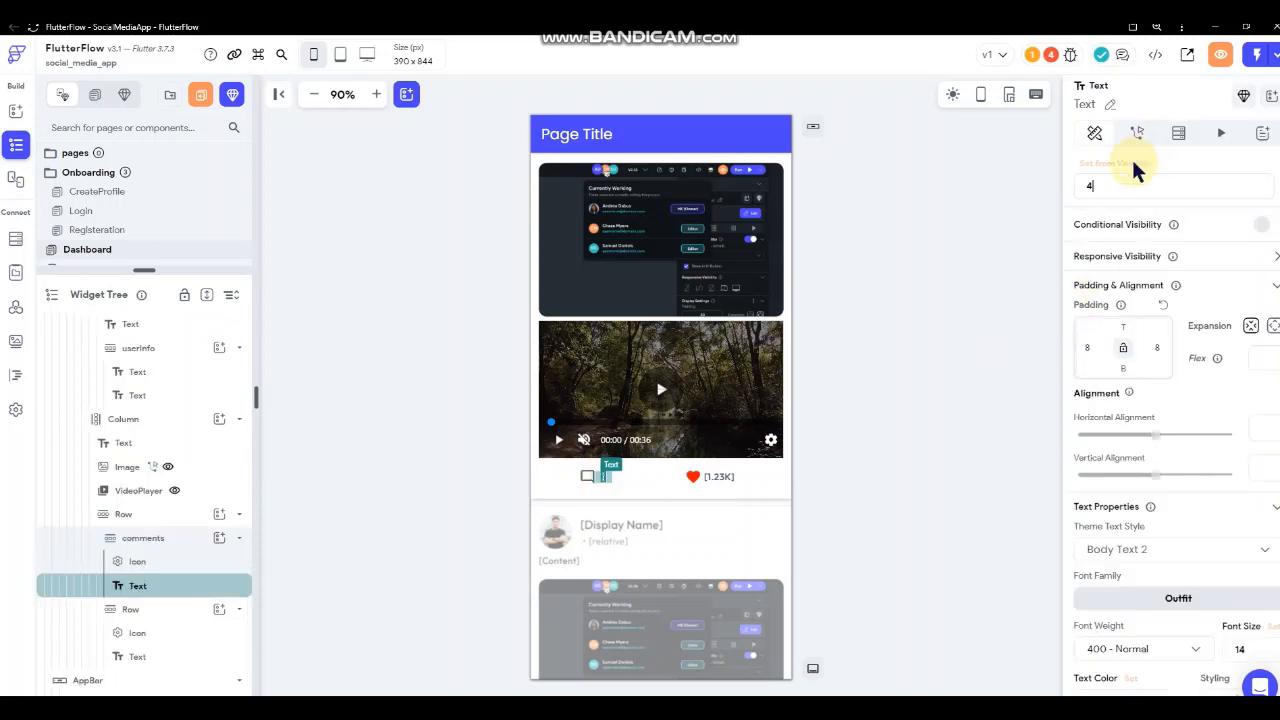
left_click(1135, 168)
left_click(958, 286)
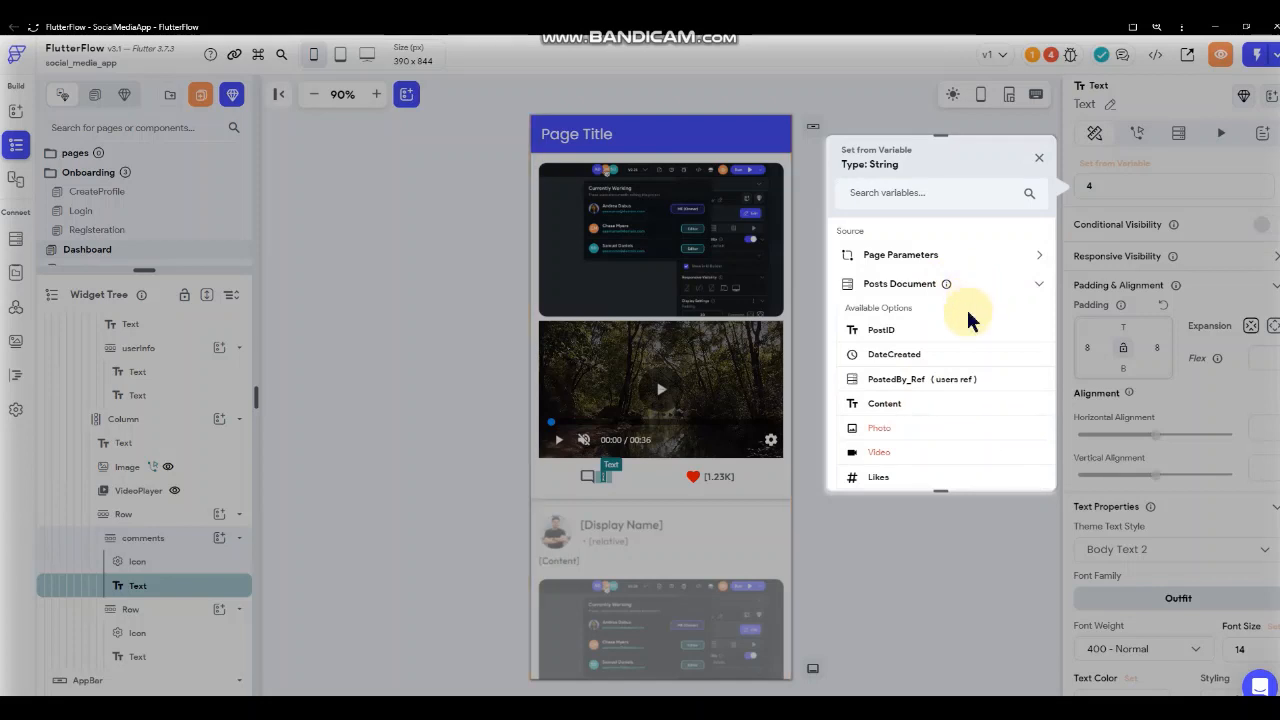
scroll(967, 311, "down", 3)
scroll(965, 315, "up", 5)
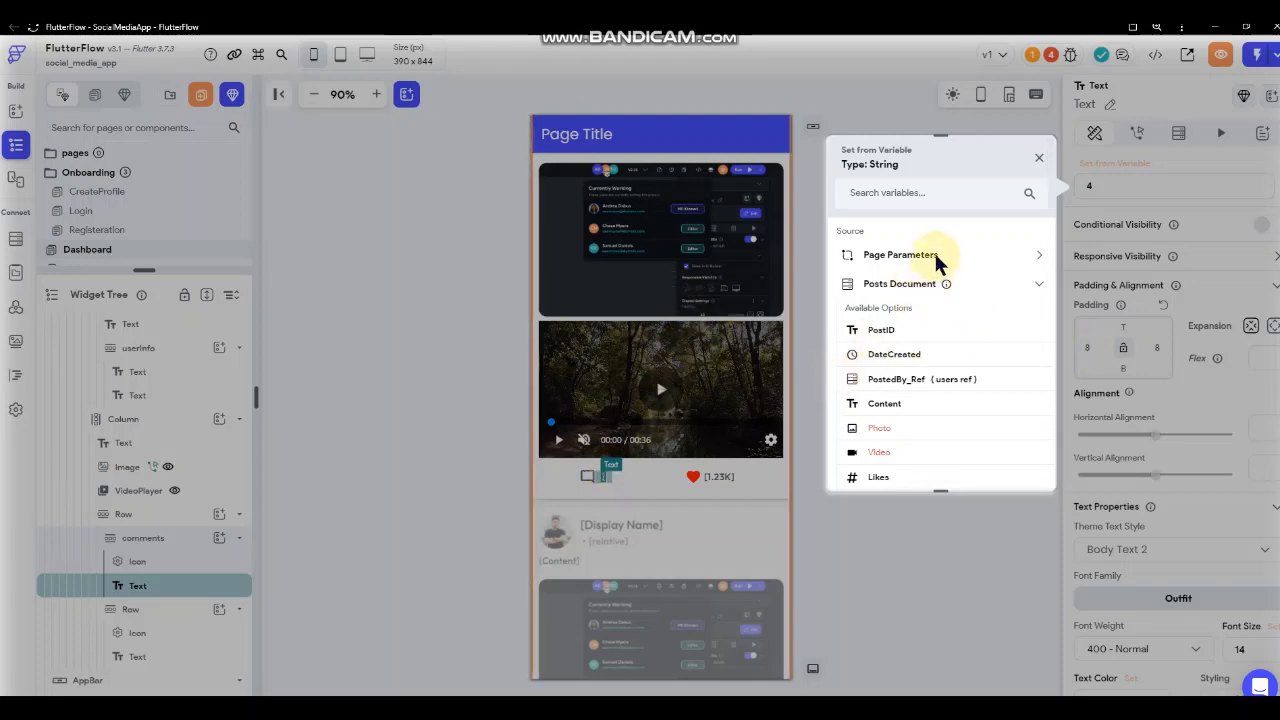
left_click(1075, 222)
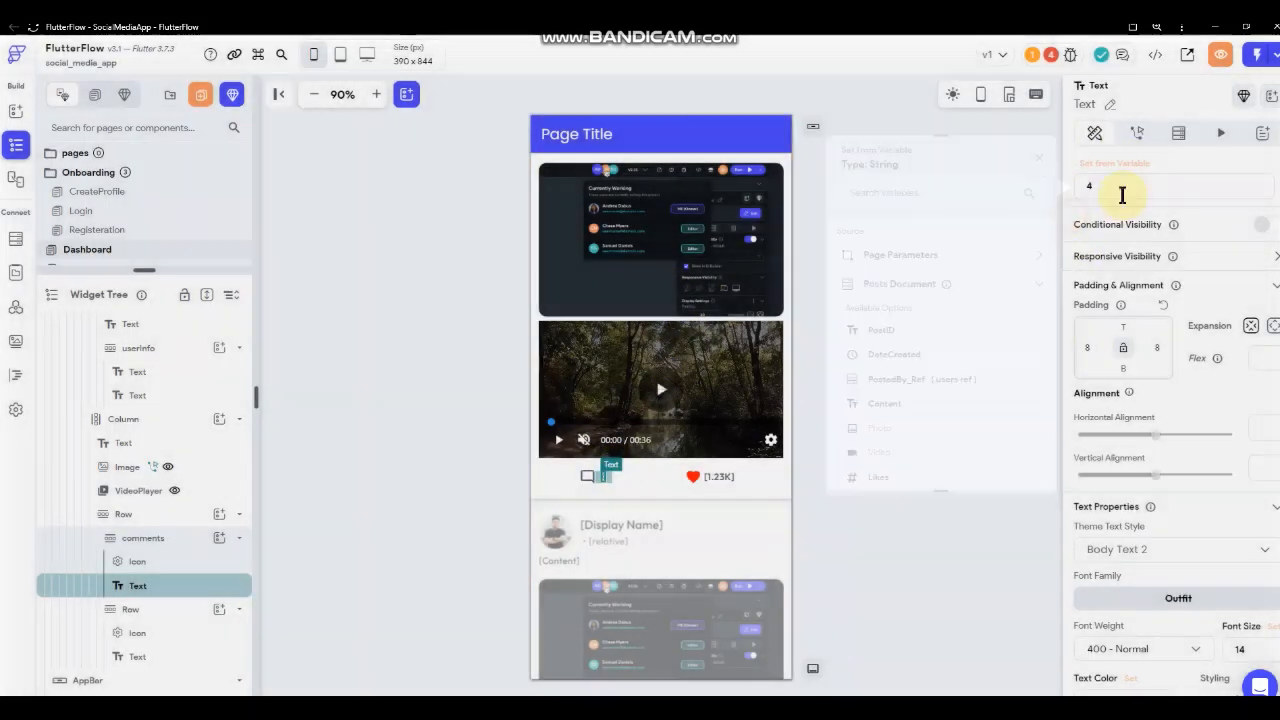
- Set the comment count text from the Number of Items in the Posts Document's Comments_Ref list
left_click(1113, 172)
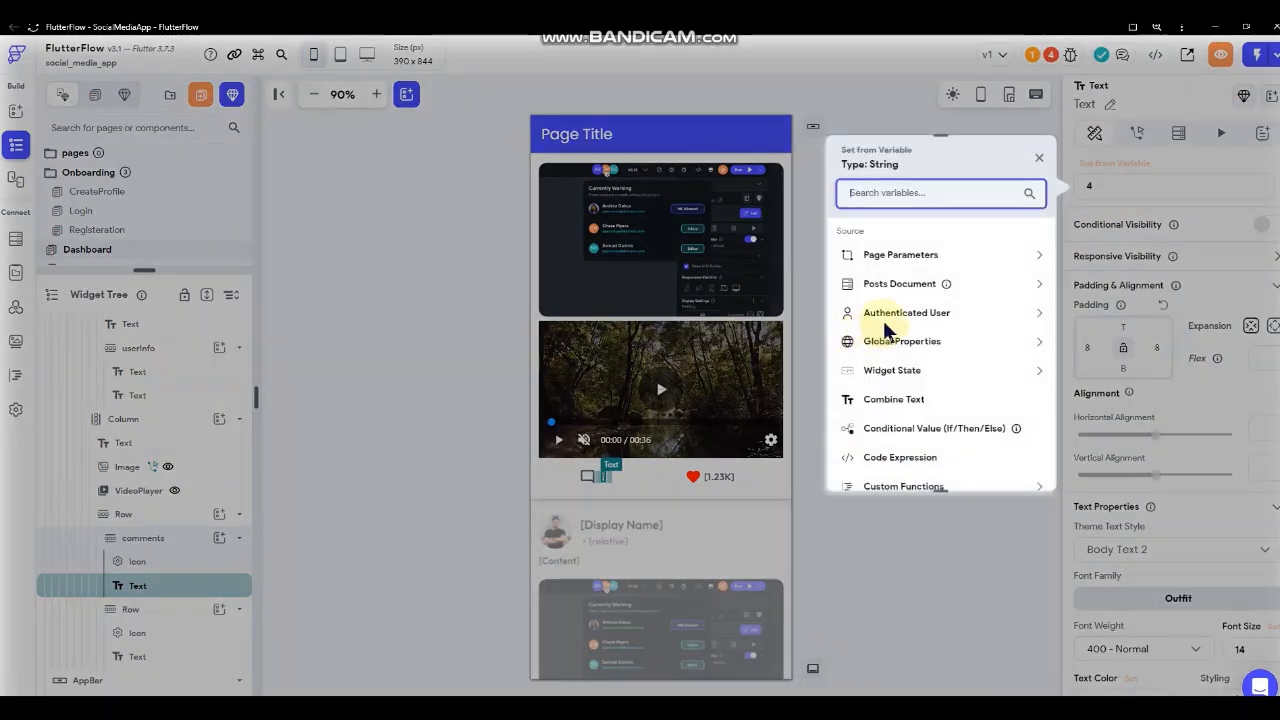
left_click(926, 283)
scroll(942, 375, "down", 3)
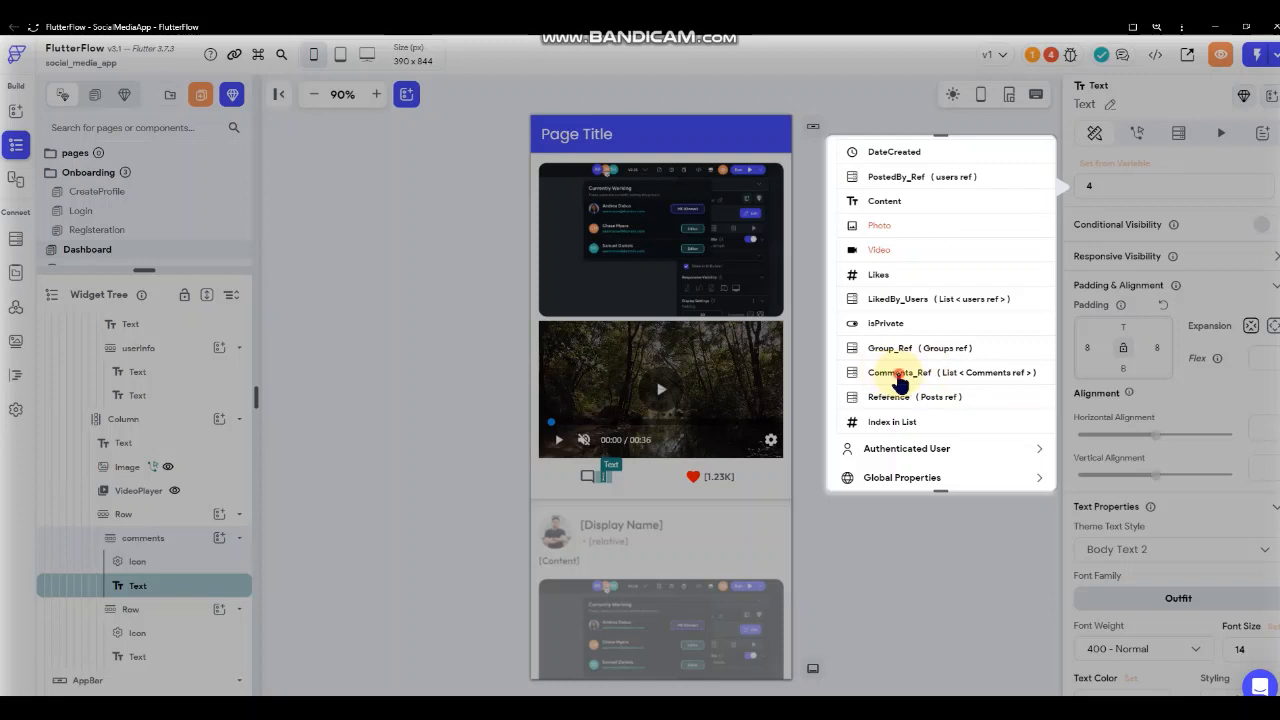
left_click(900, 372)
left_click(915, 395)
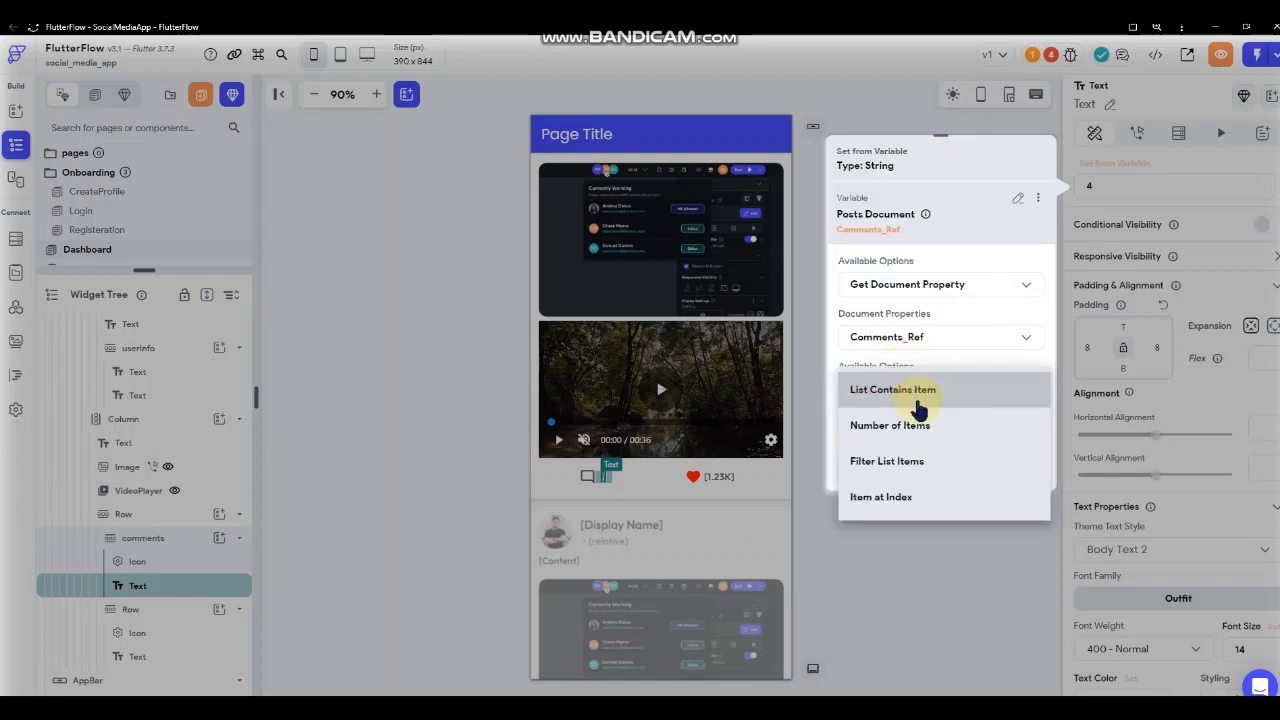
left_click(868, 428)
- Apply Number Format with the Compact option to the comment count, set its default value to 0 and save the binding
scroll(937, 345, "down", 2)
left_click(937, 363)
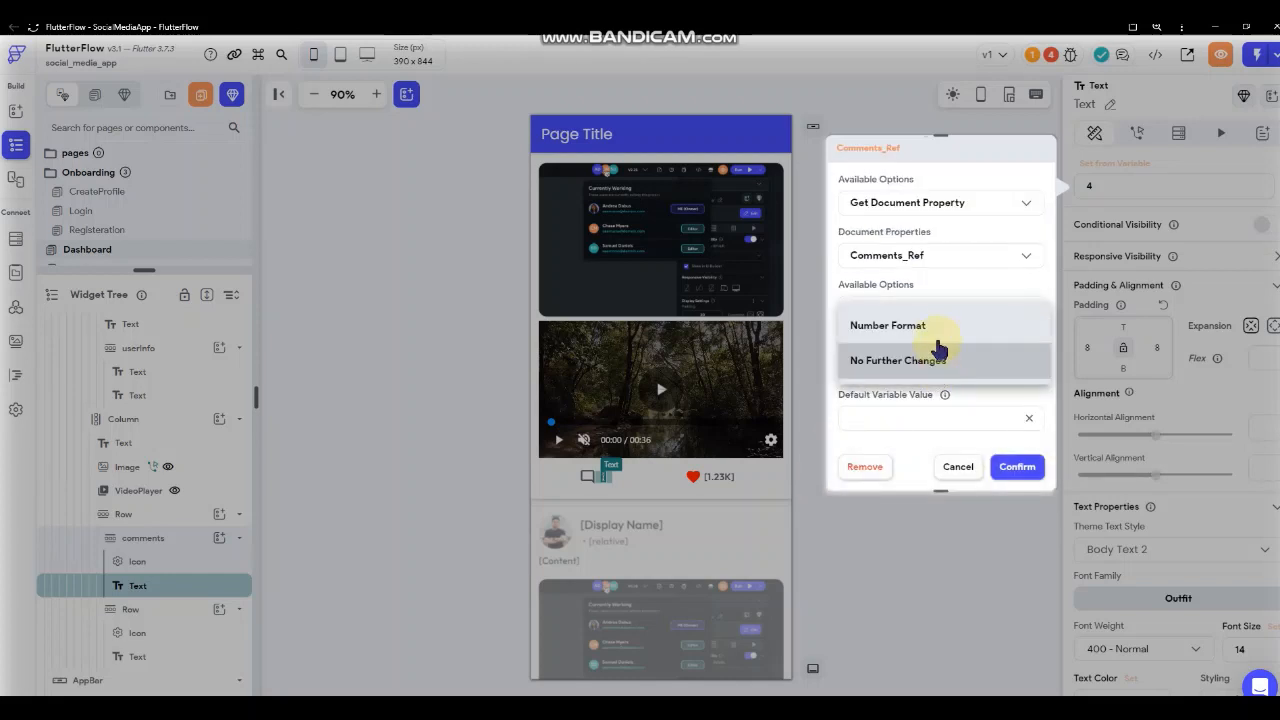
left_click(936, 328)
scroll(941, 375, "down", 1)
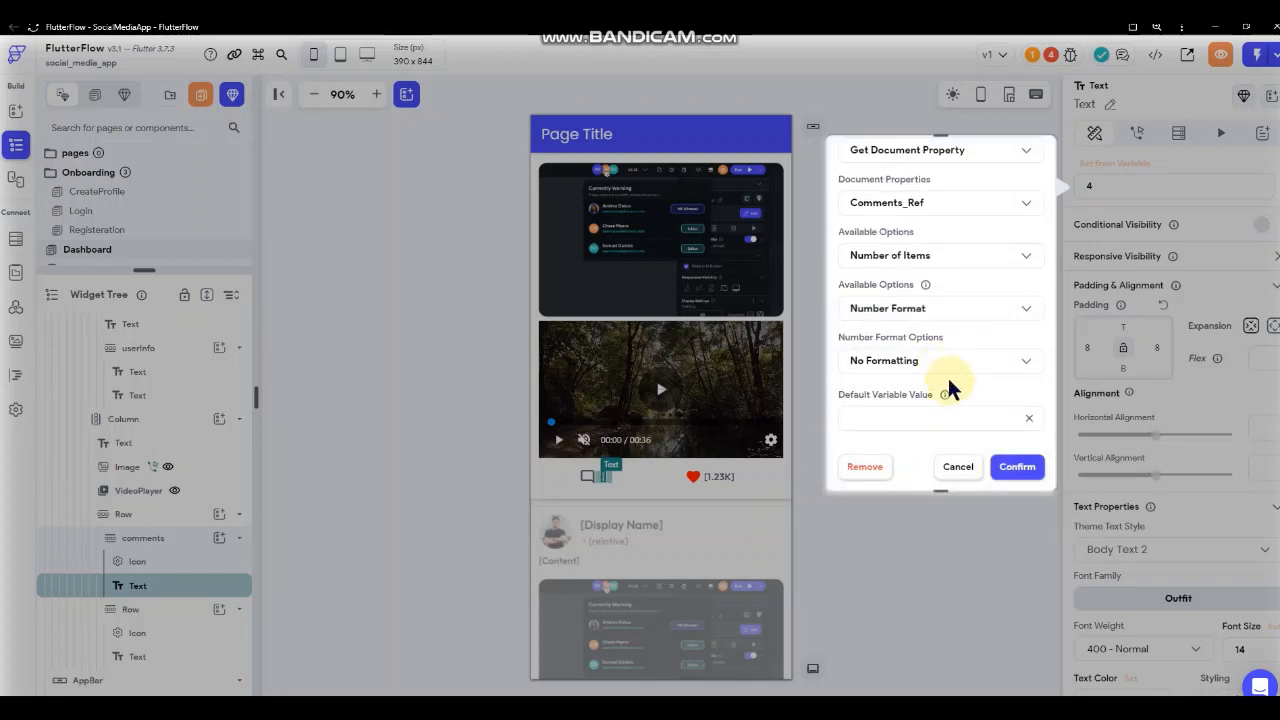
left_click(945, 362)
left_click(929, 500)
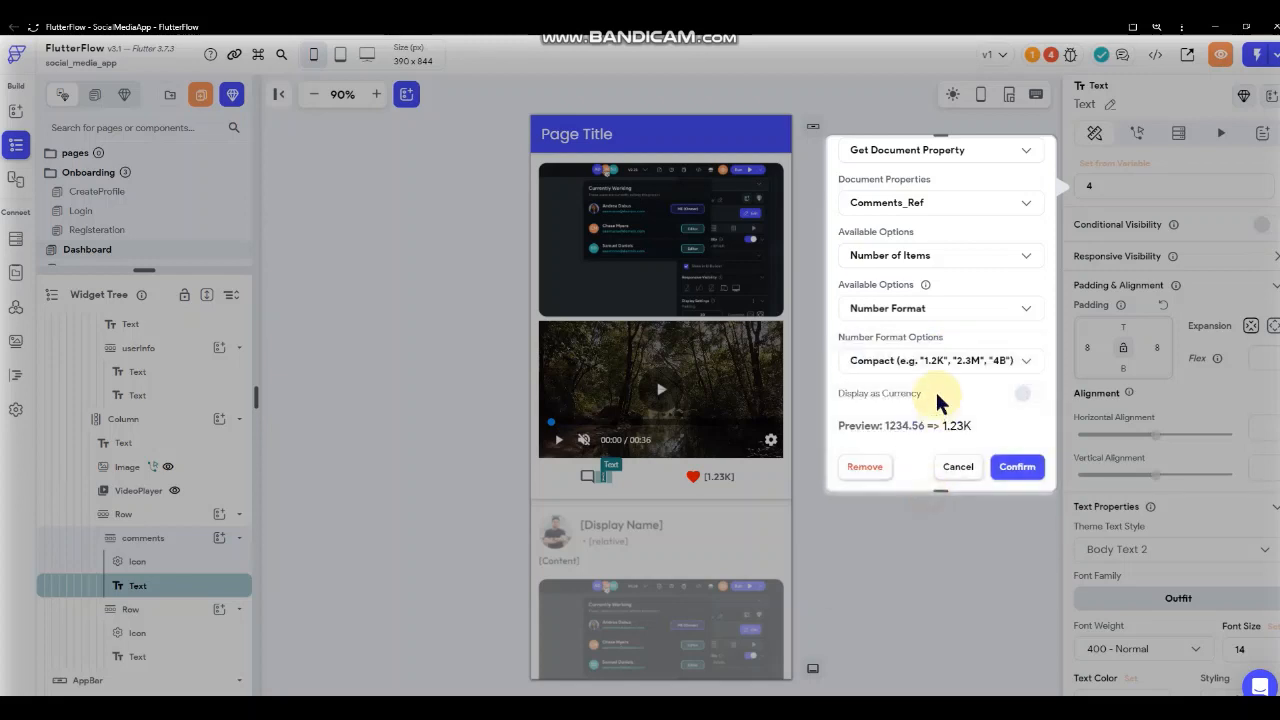
scroll(935, 395, "down", 1)
left_click(936, 418)
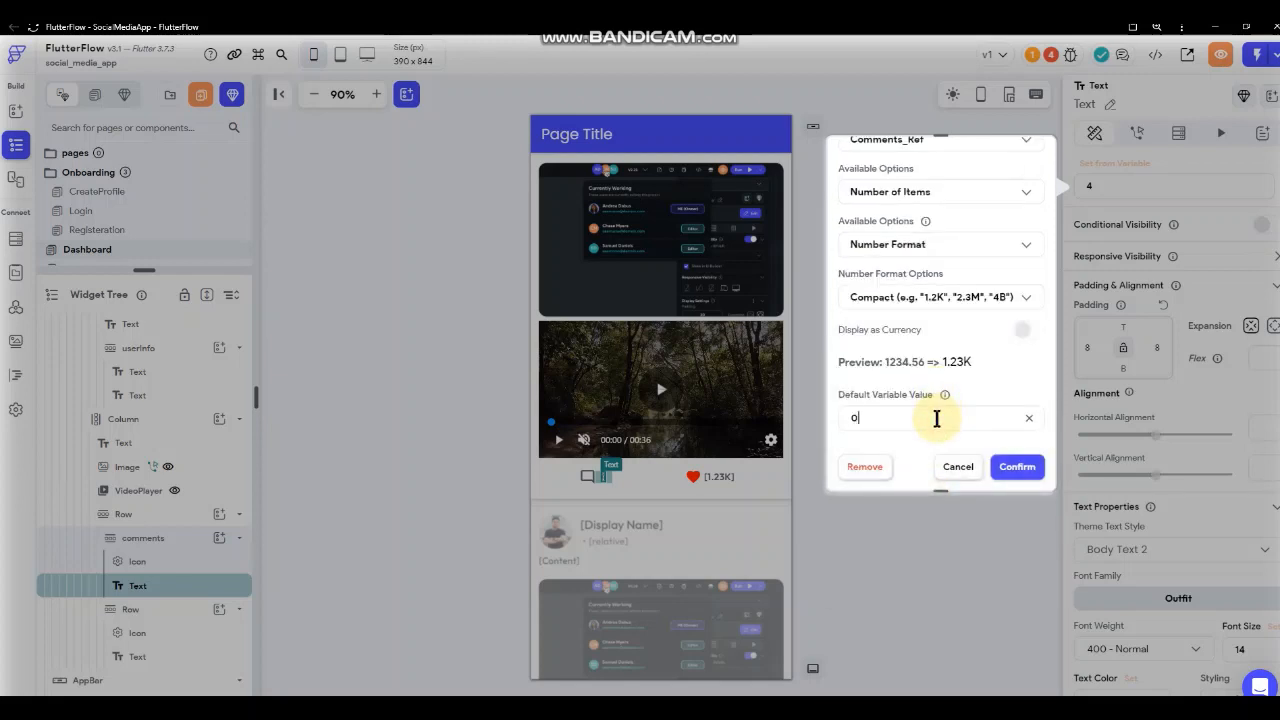
left_click(1010, 466)
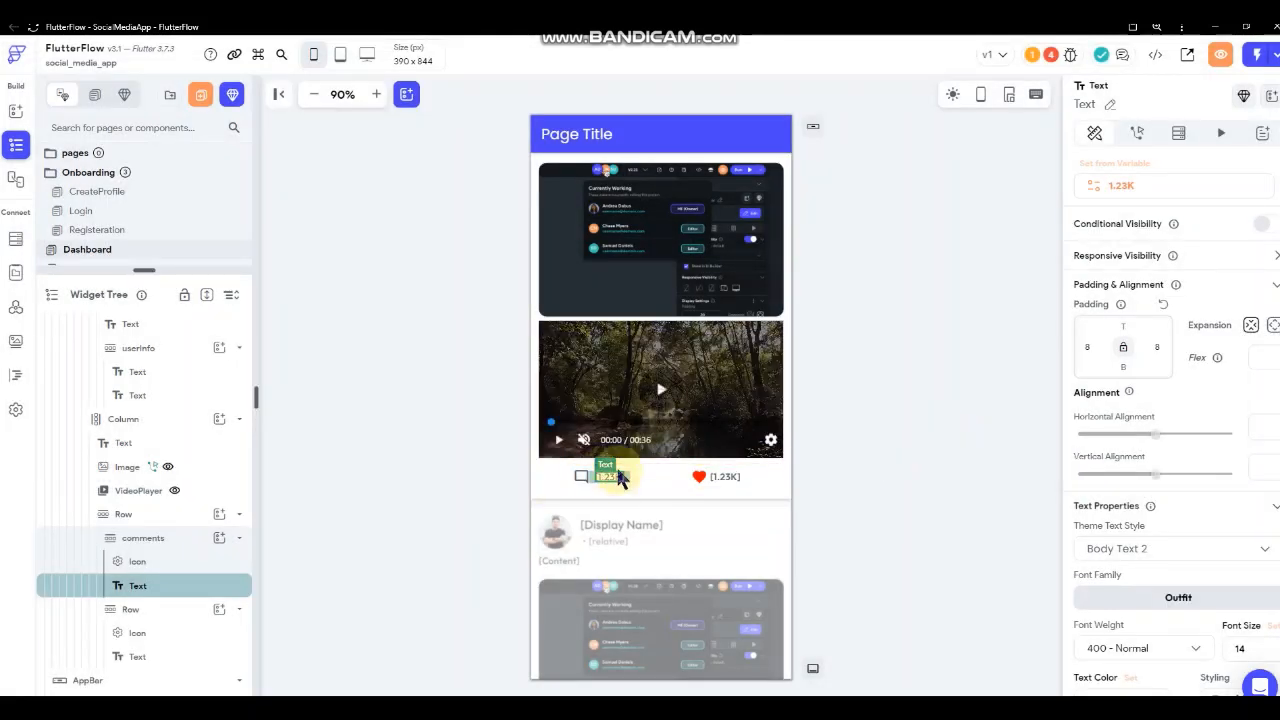
- Set the font weight of the comment count text beside the comment icon to 600 - Semi Bold
scroll(1152, 533, "down", 2)
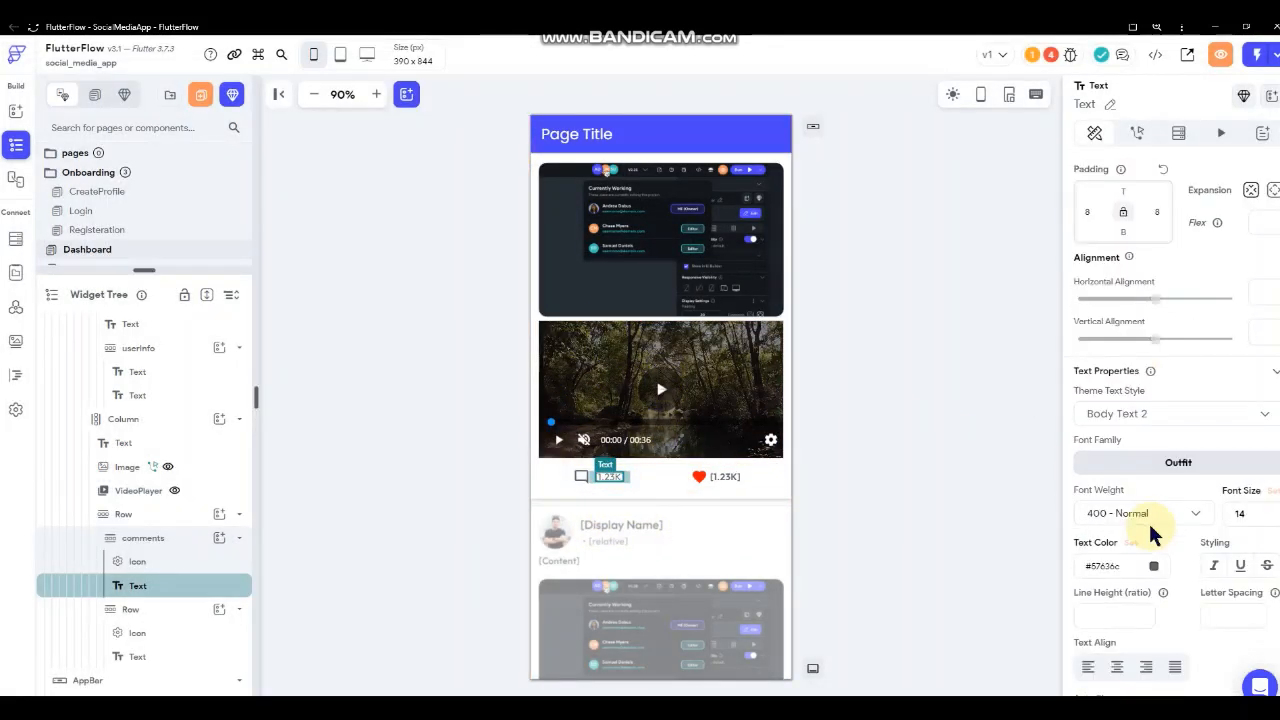
scroll(1152, 533, "down", 1)
left_click(1168, 452)
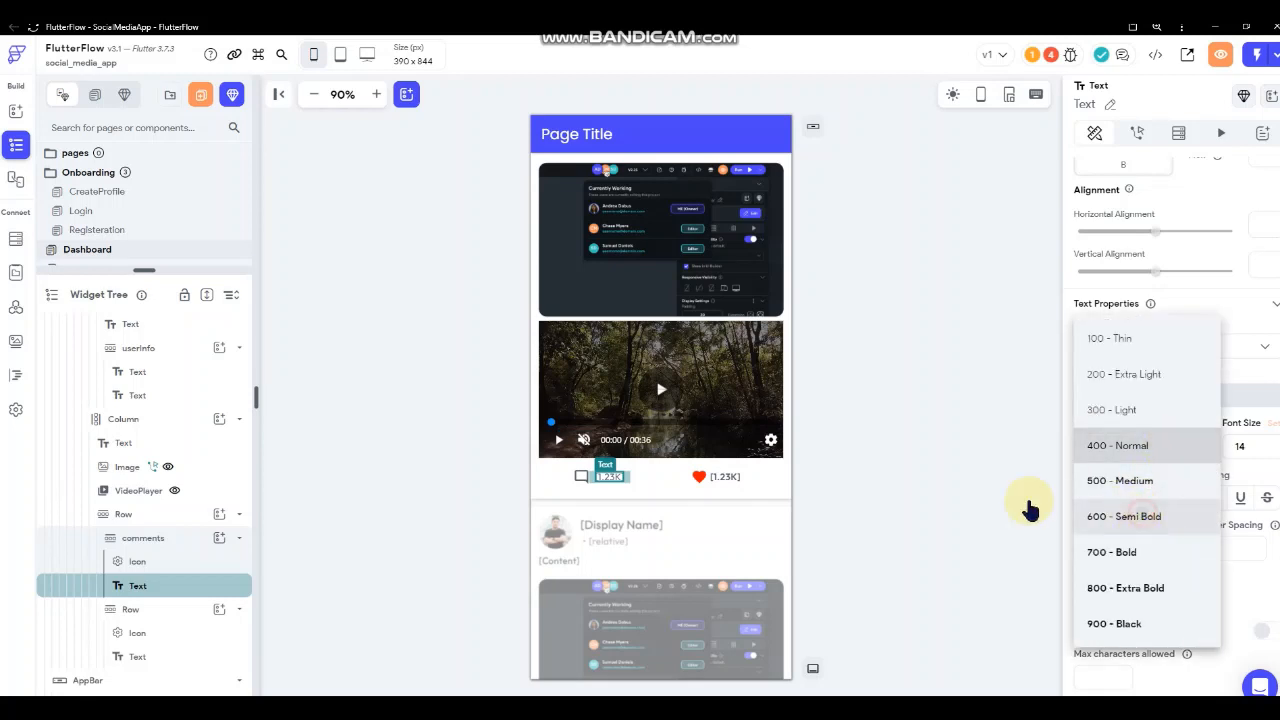
left_click(963, 455)
left_click(963, 449)
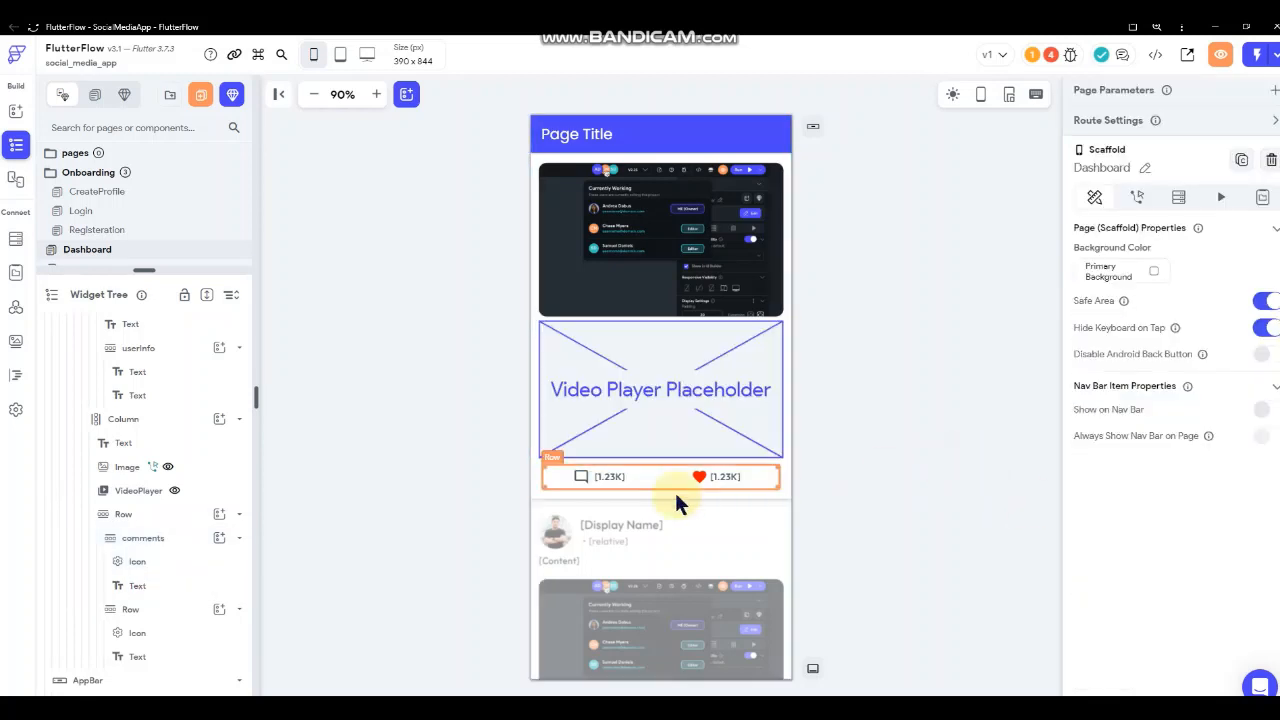
- Add an On Tap action to the comments row that navigates to the PostComments page
left_click(597, 489)
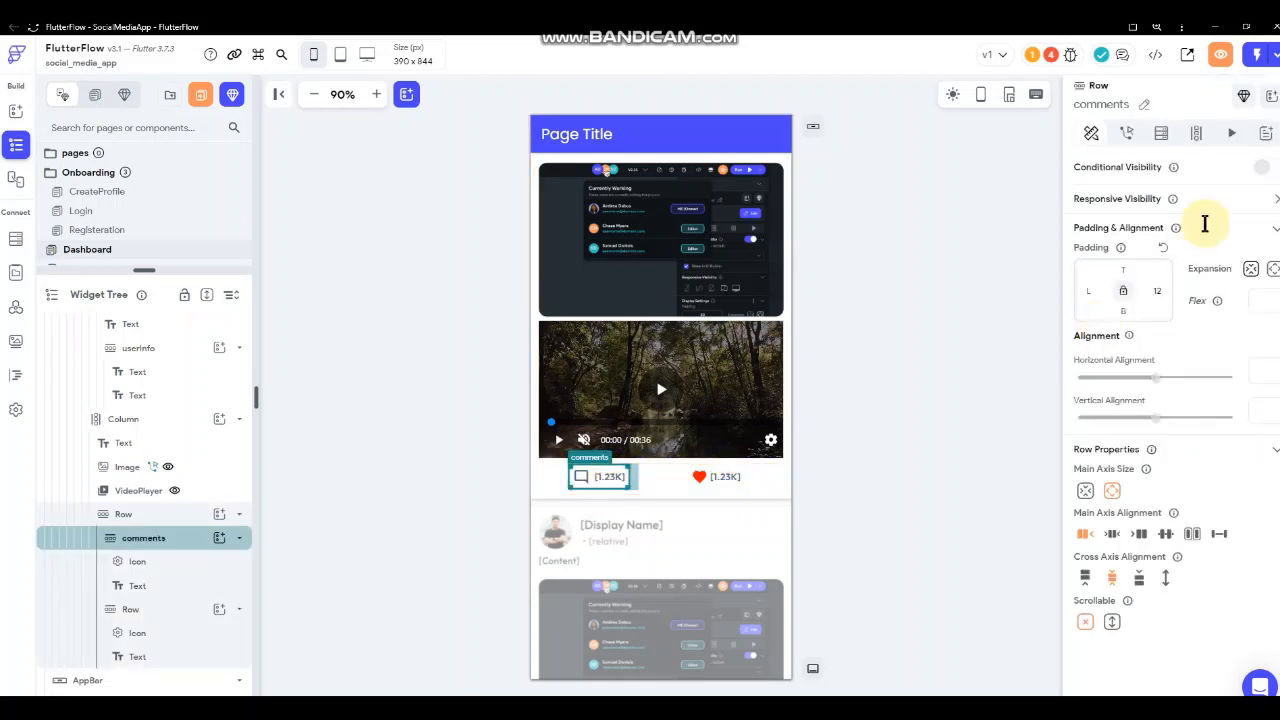
left_click(1128, 133)
left_click(1157, 245)
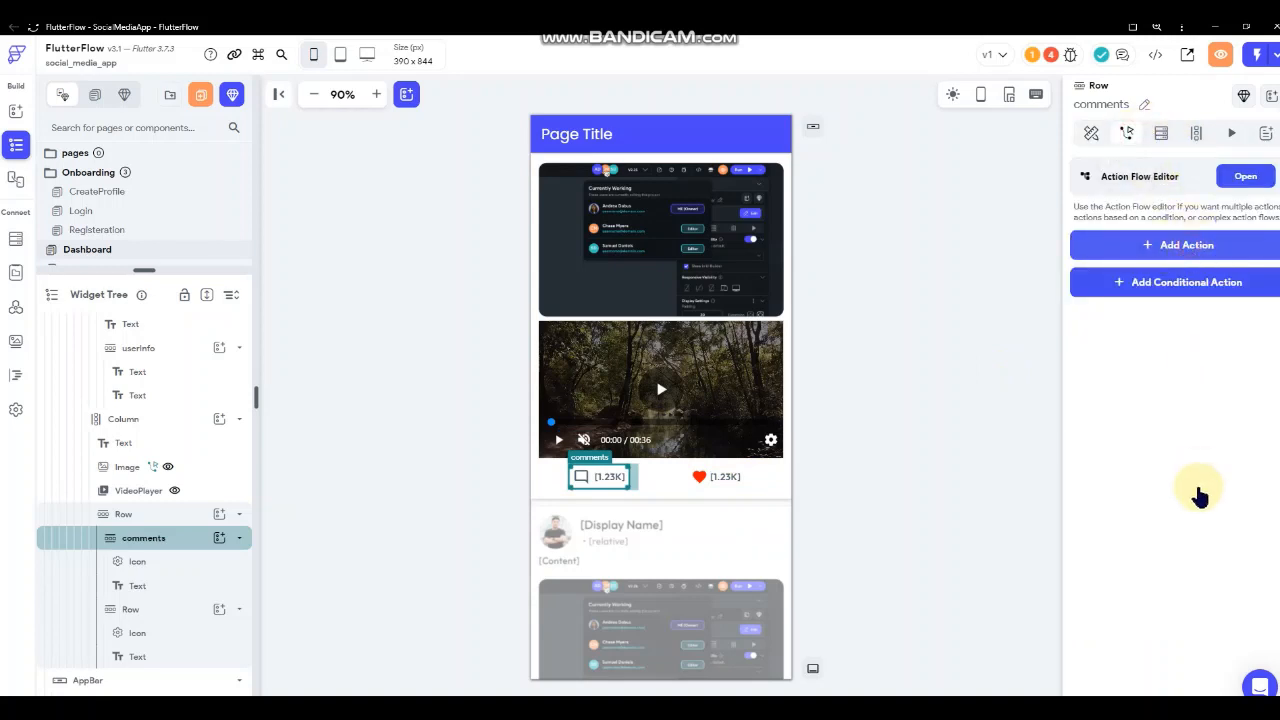
scroll(1191, 505, "down", 1)
left_click(1128, 438)
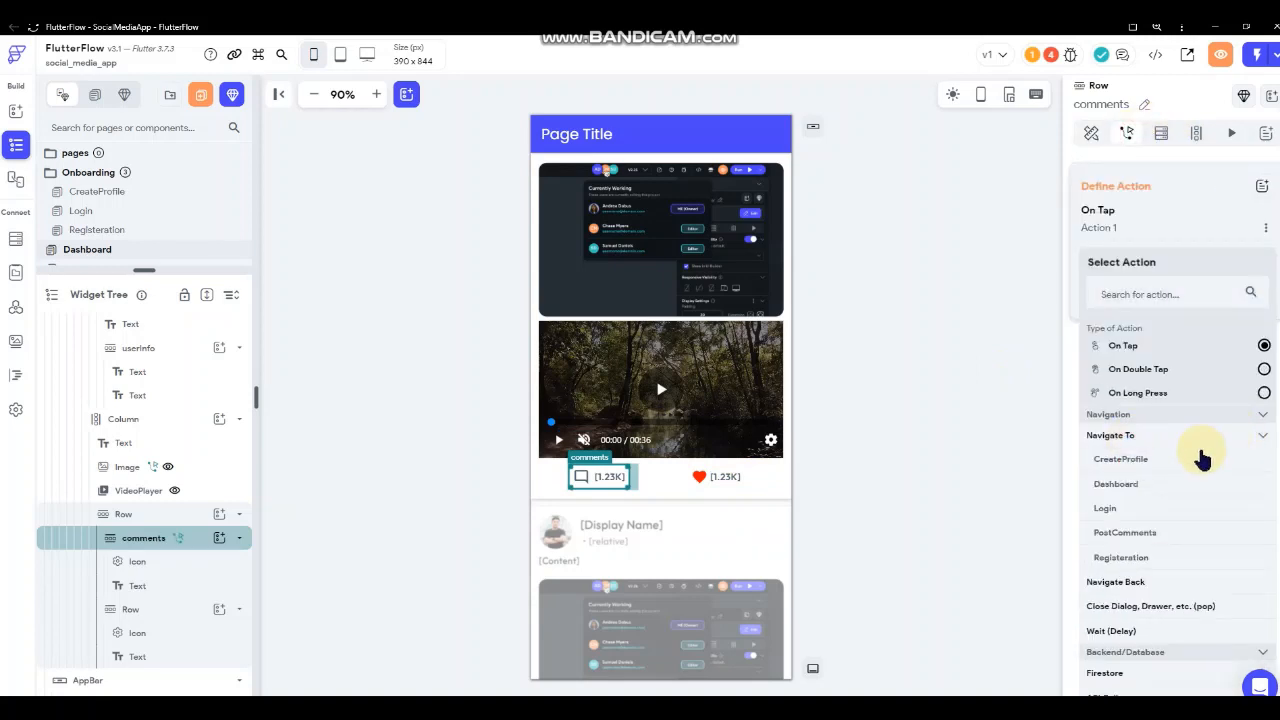
left_click(1147, 537)
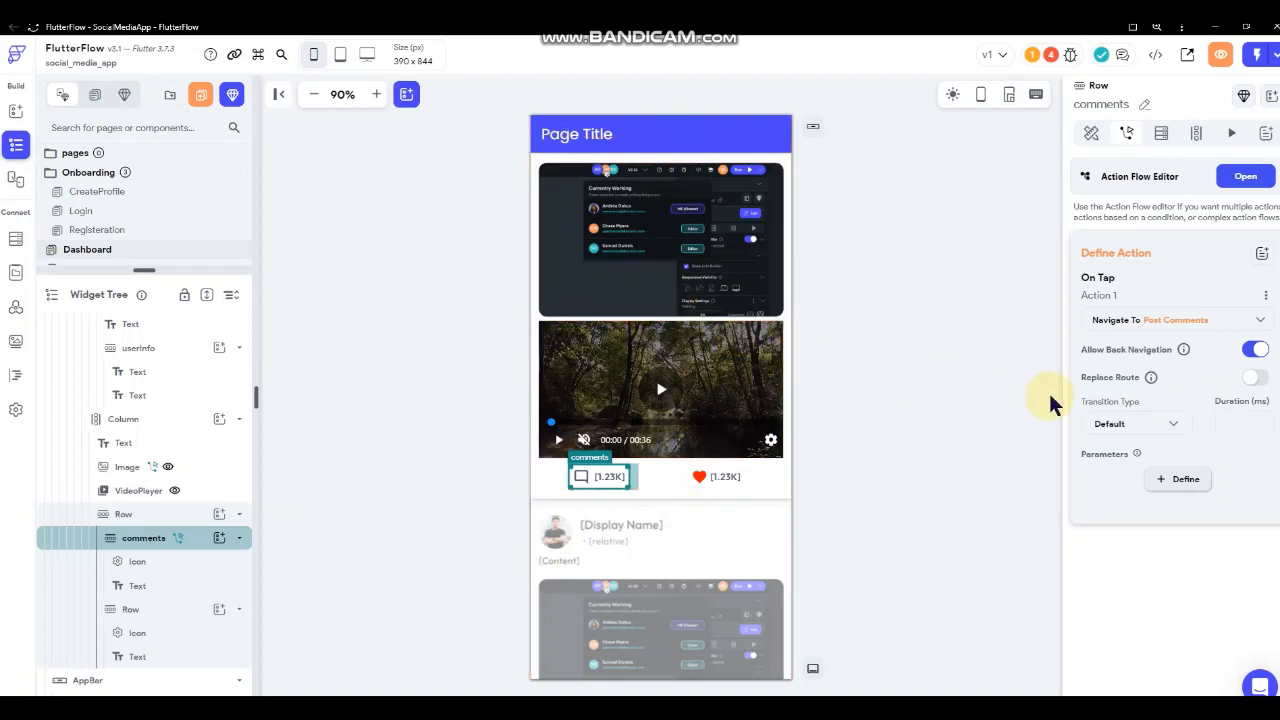
- Set the navigation action's transition type to Scale with a duration of 300 ms
left_click(1145, 420)
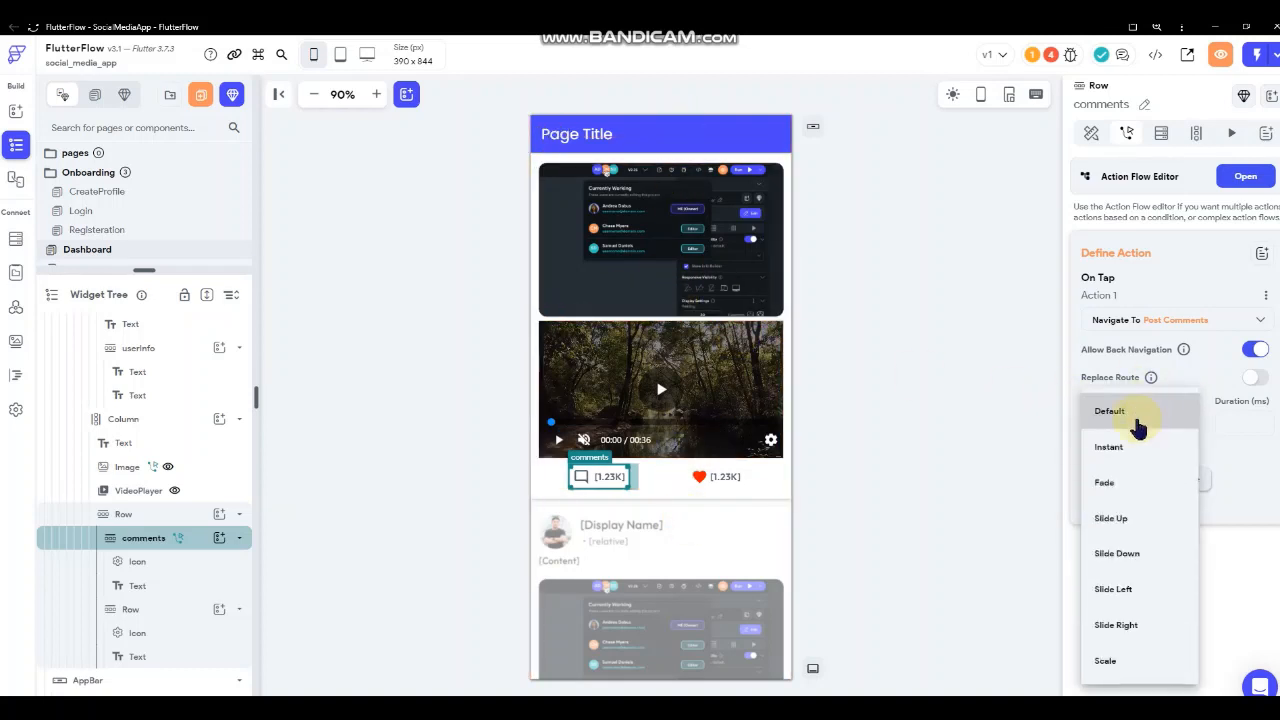
left_click(1235, 421)
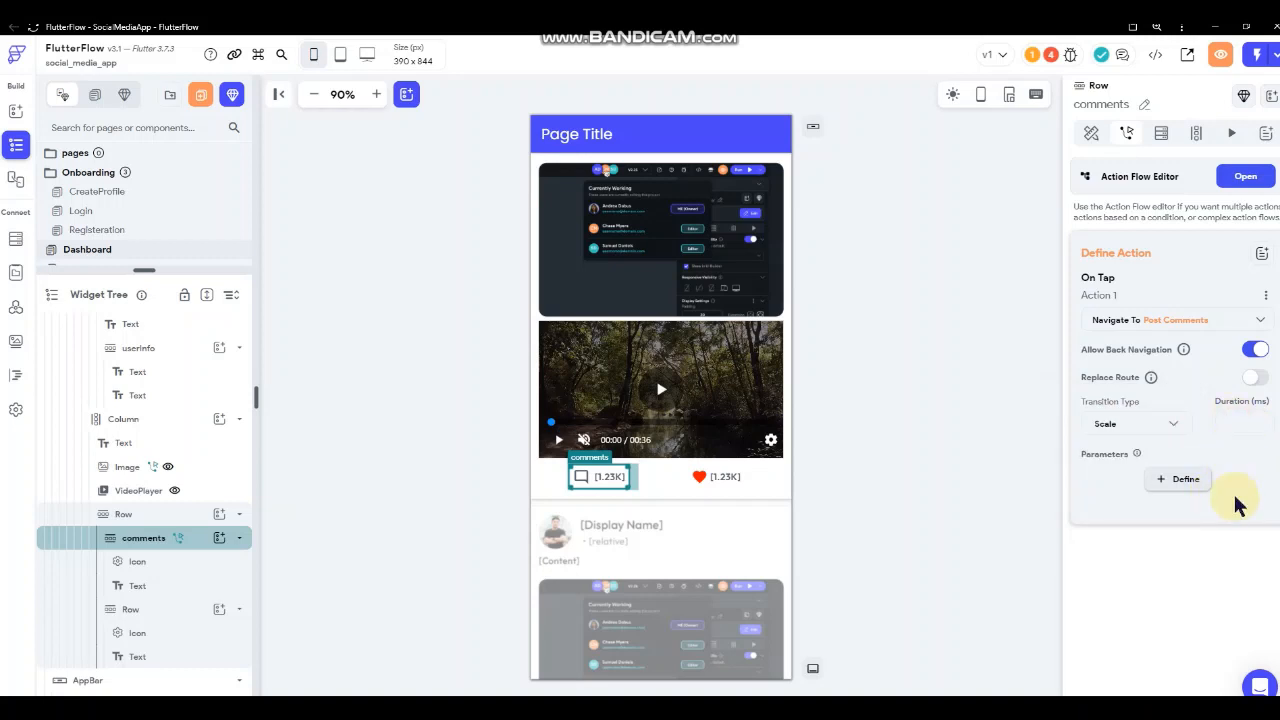
type("300")
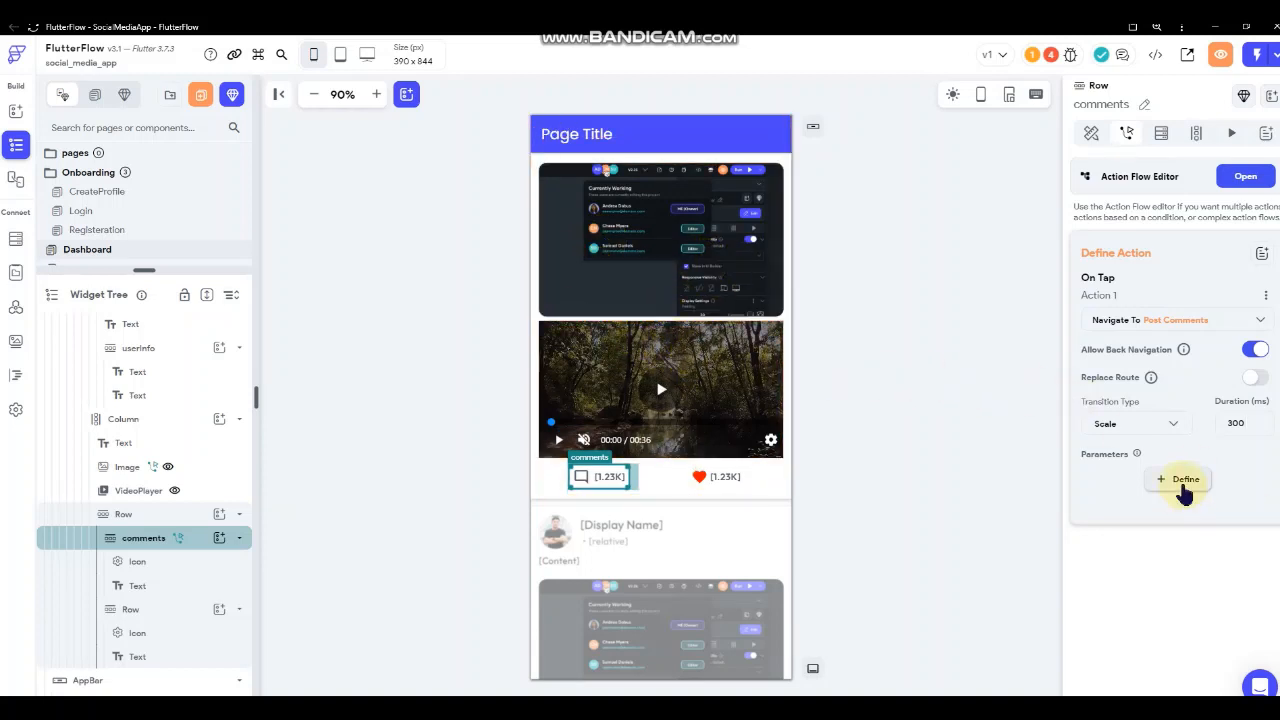
- Define a PostComments page parameter named postRef of type DocumentReference for the Posts collection and confirm it
left_click(1166, 172)
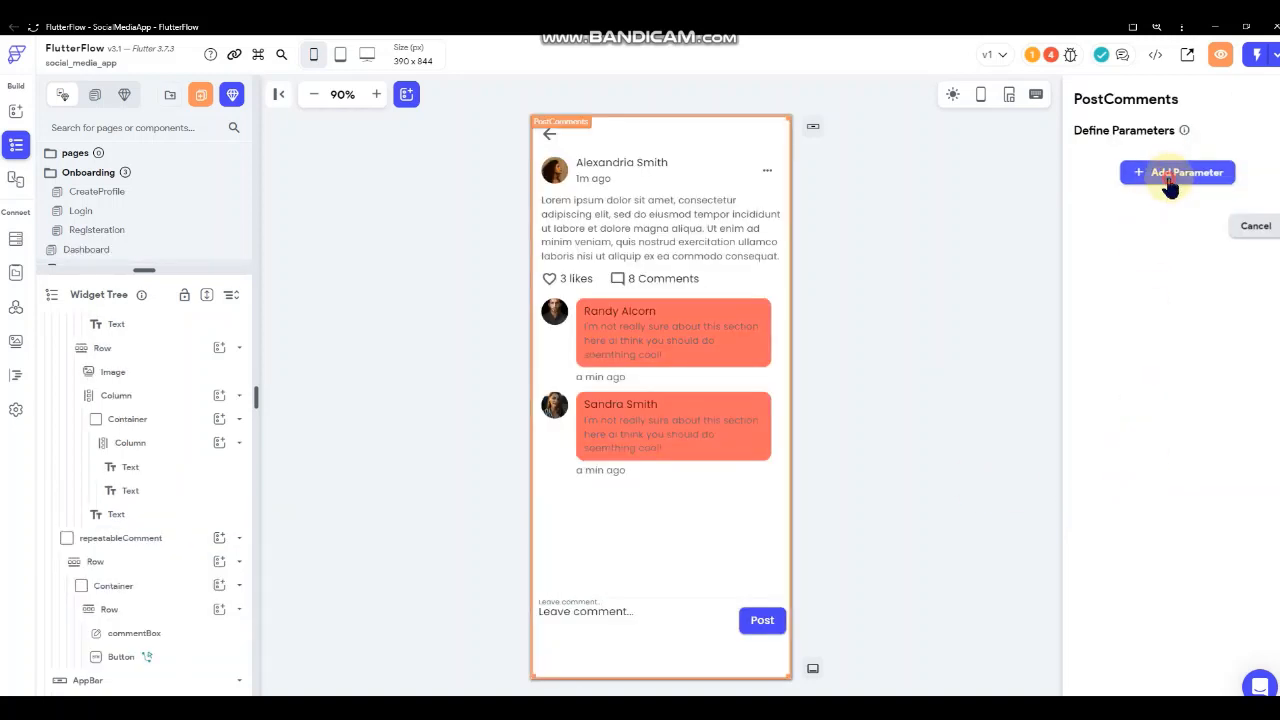
left_click(1151, 232)
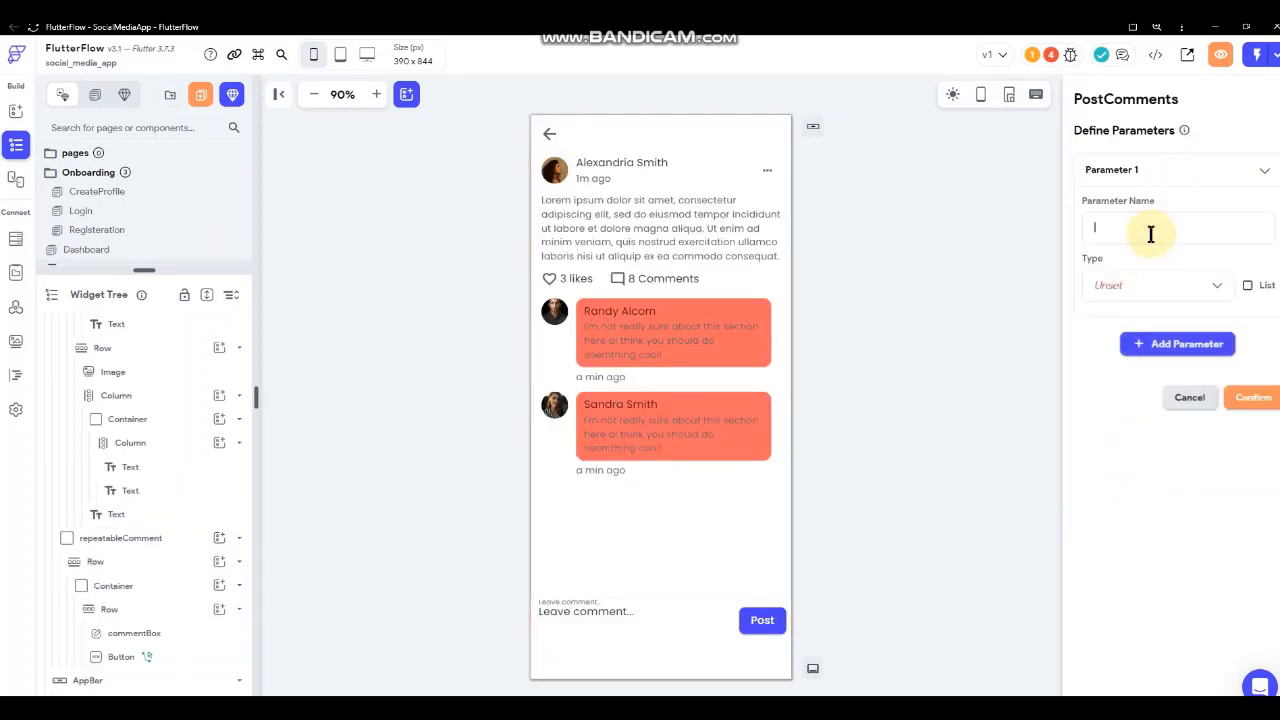
type("postRef")
left_click(1136, 283)
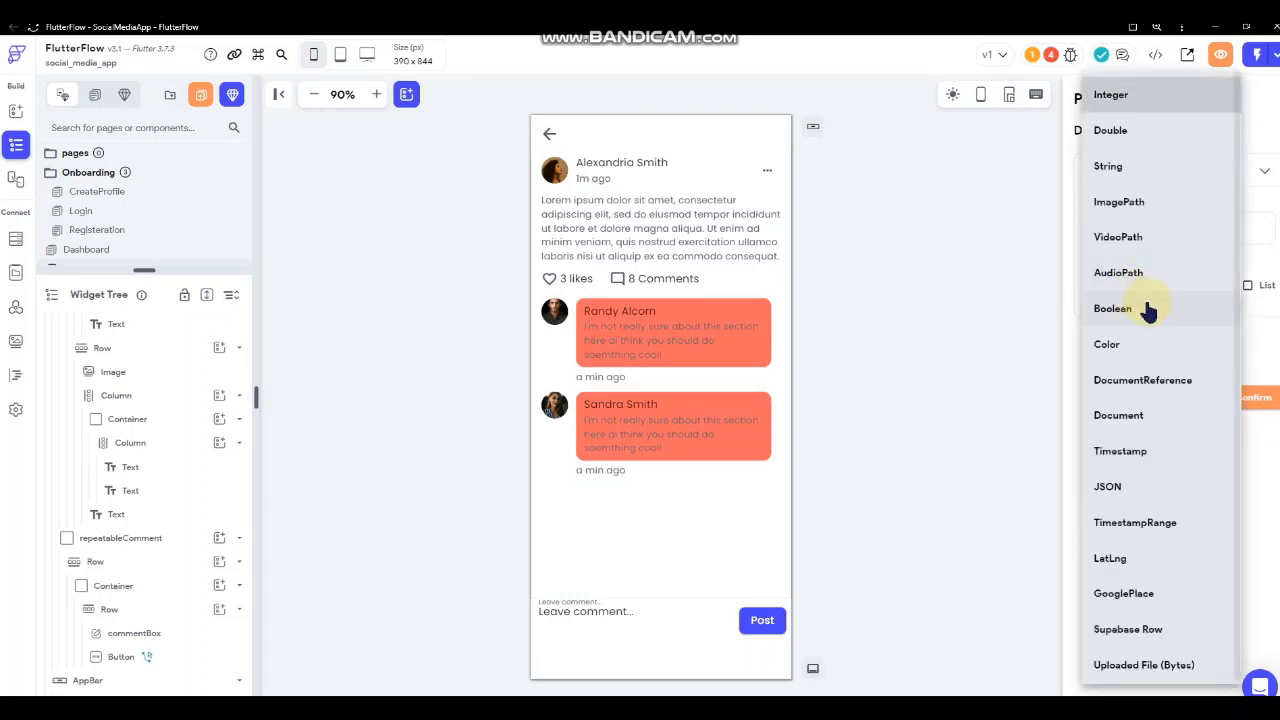
left_click(1142, 380)
left_click(1125, 348)
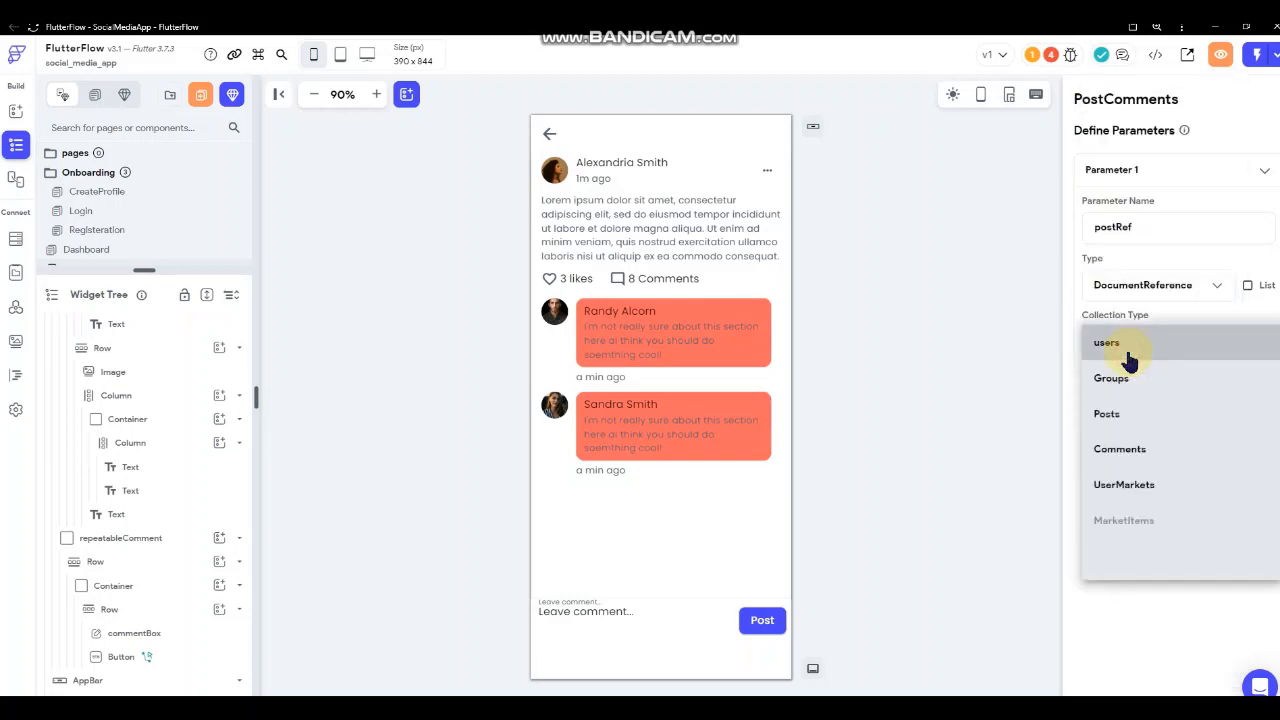
left_click(1118, 416)
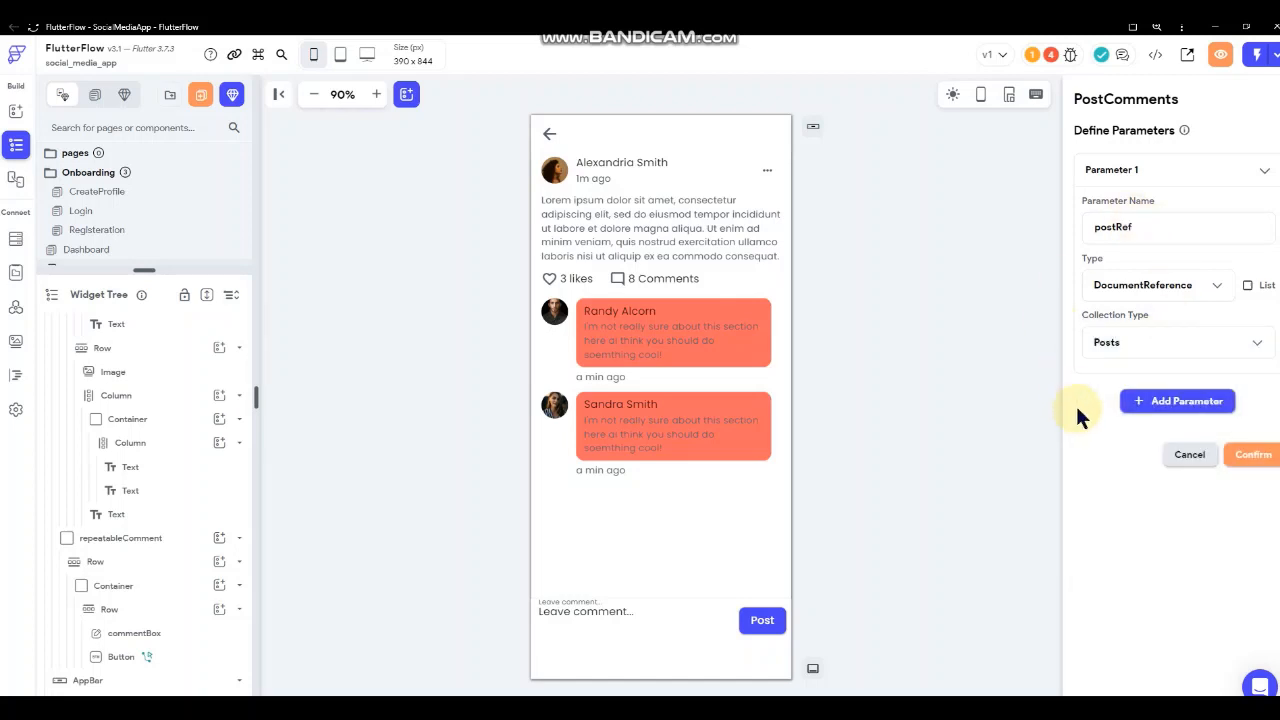
left_click(1250, 458)
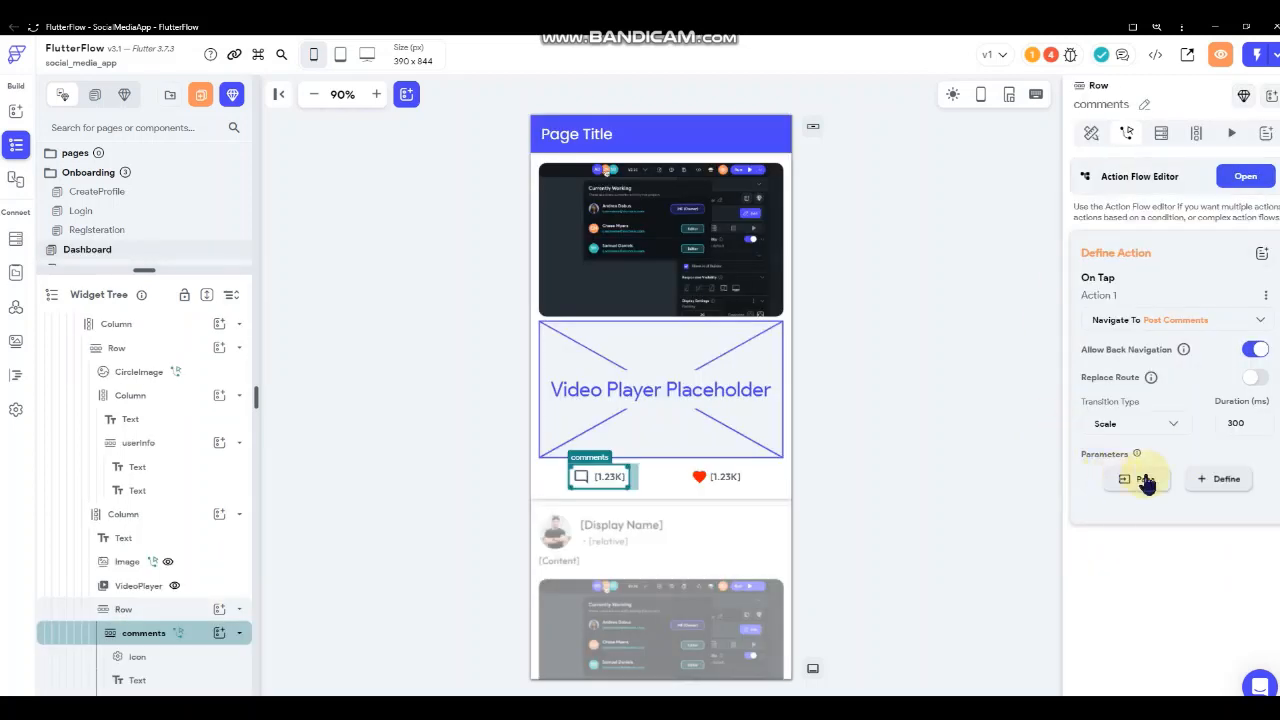
- Pass the postRef parameter in the comments row's navigation action, using the Posts Document's Reference as its value
left_click(1140, 482)
left_click(1130, 487)
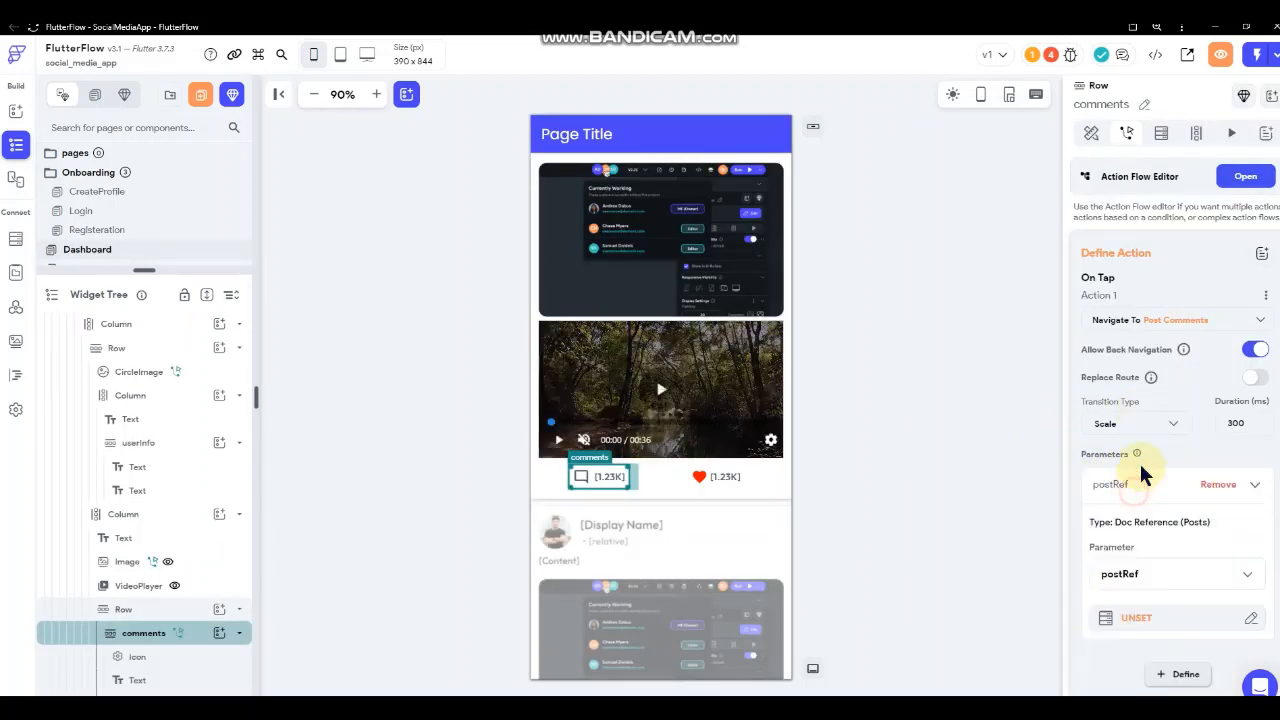
scroll(1143, 476, "down", 1)
left_click(1150, 562)
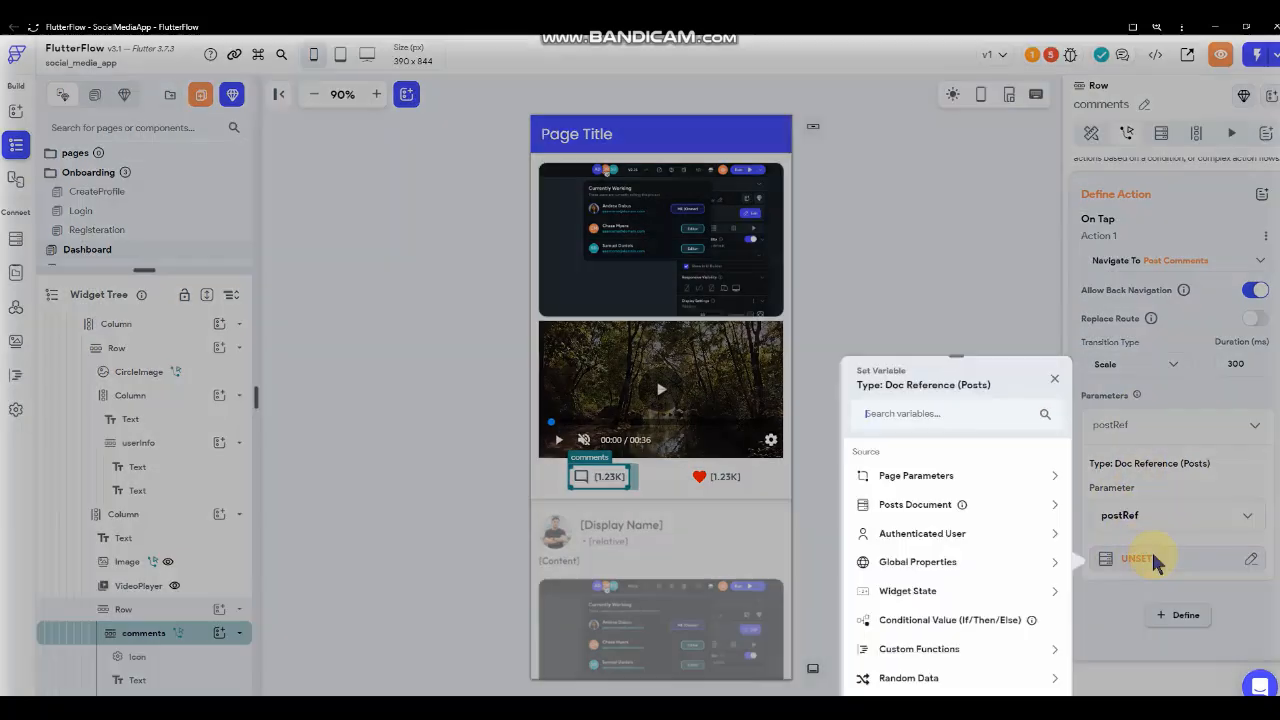
left_click(926, 512)
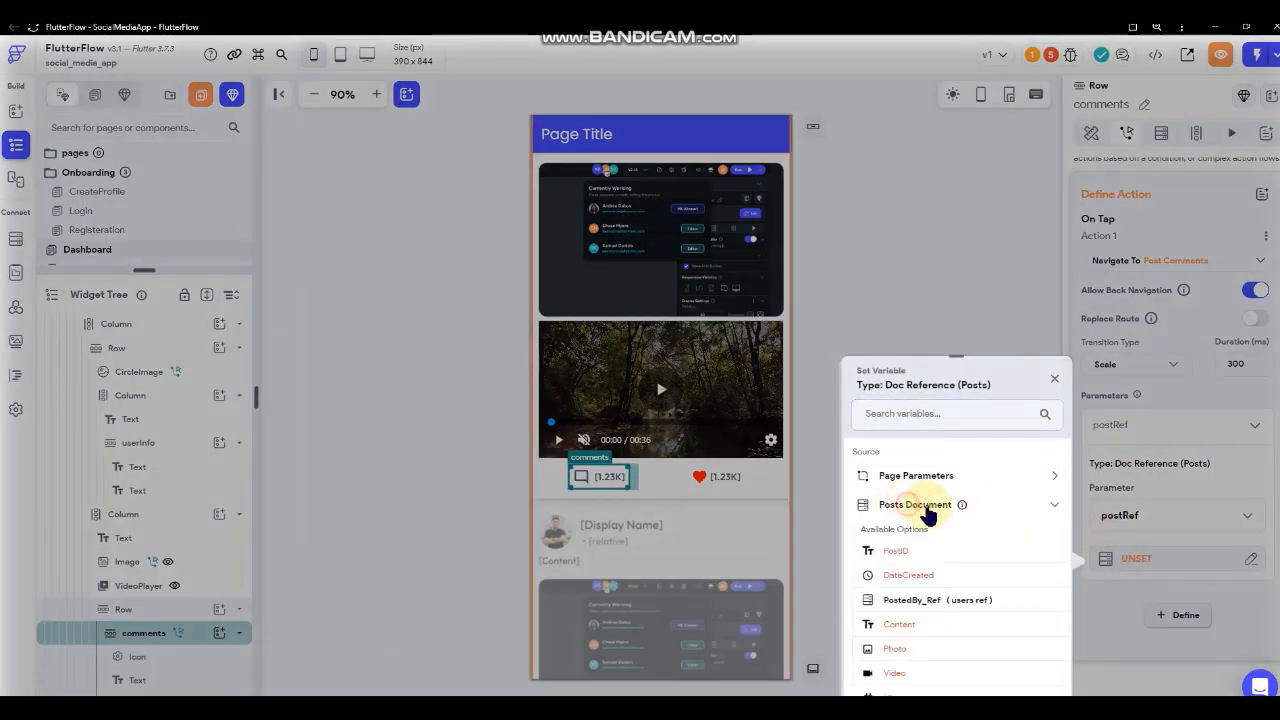
scroll(945, 584, "down", 5)
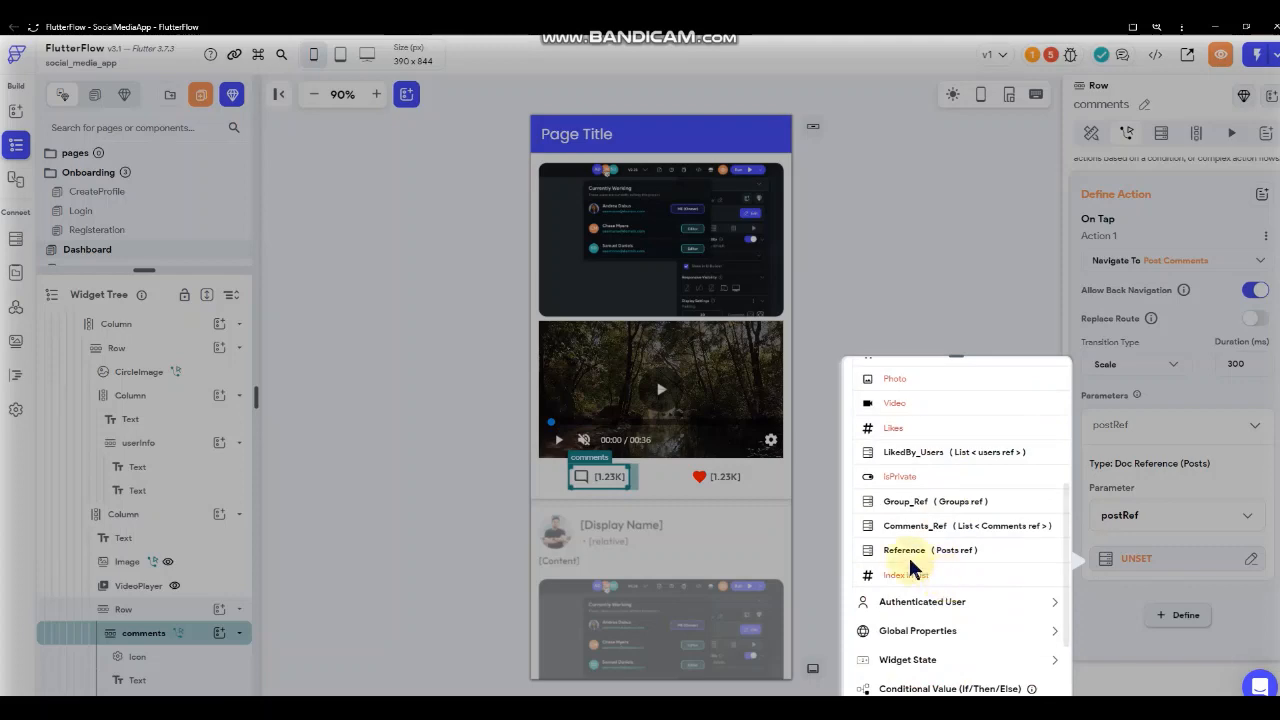
left_click(909, 558)
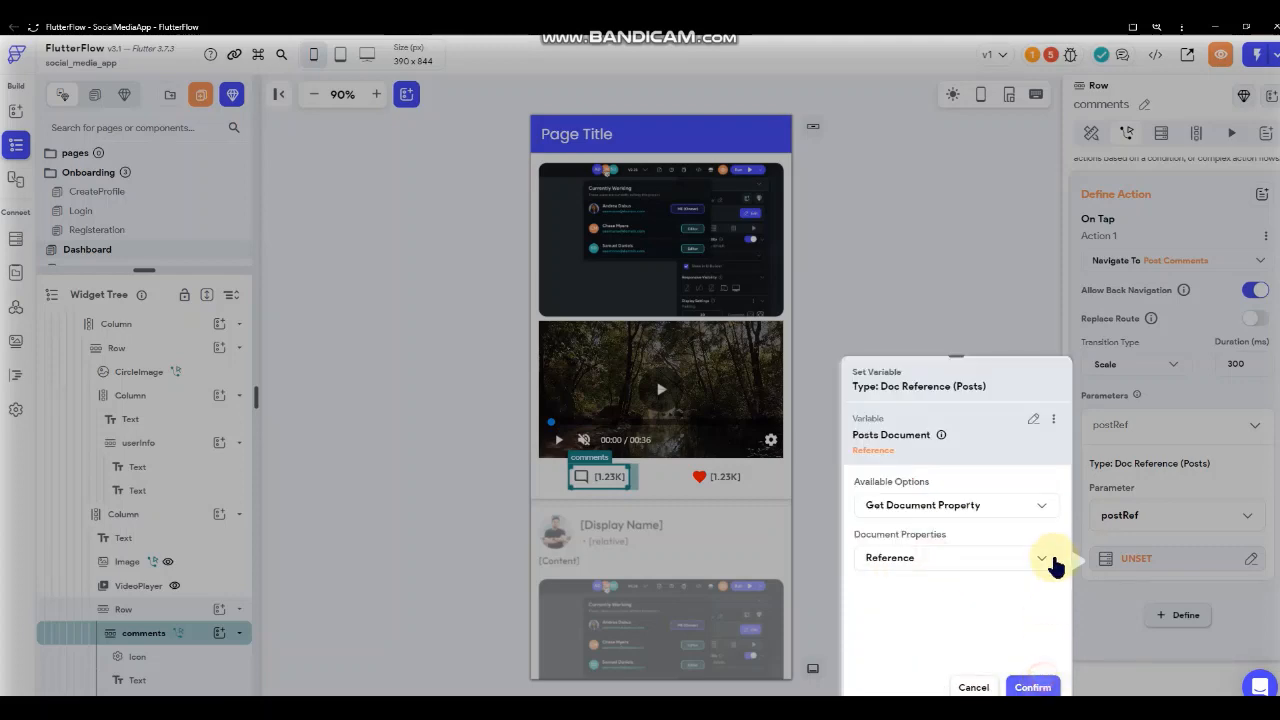